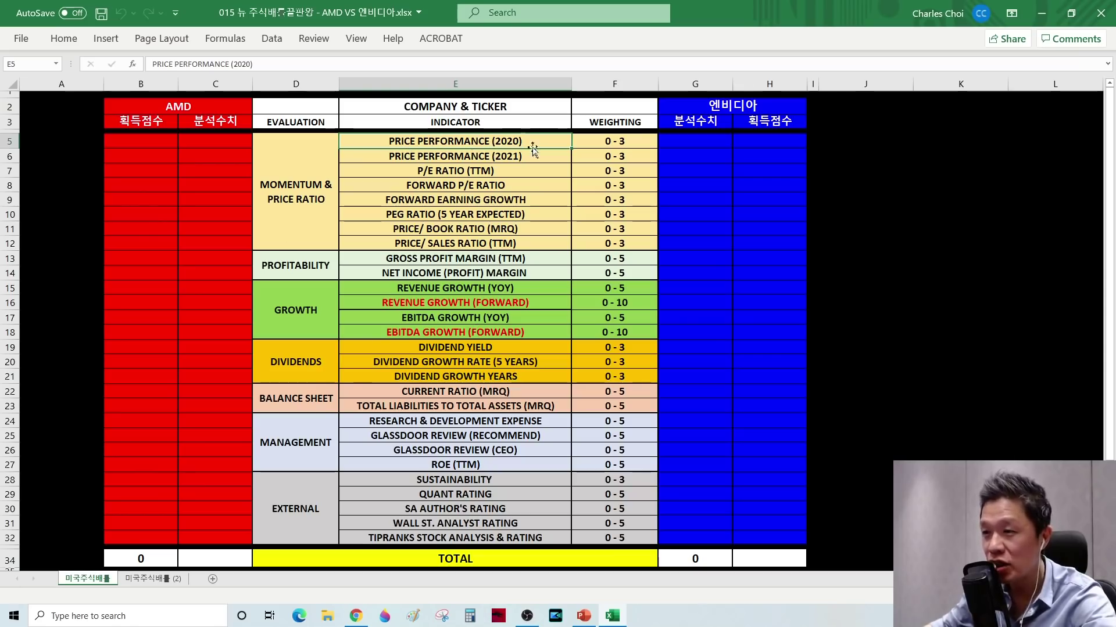
Switch to Chrome, open Macrotrends' Stock Research page in a new browser tab and open the AMD Revenue result by searching for AMD
key("alt+Tab")
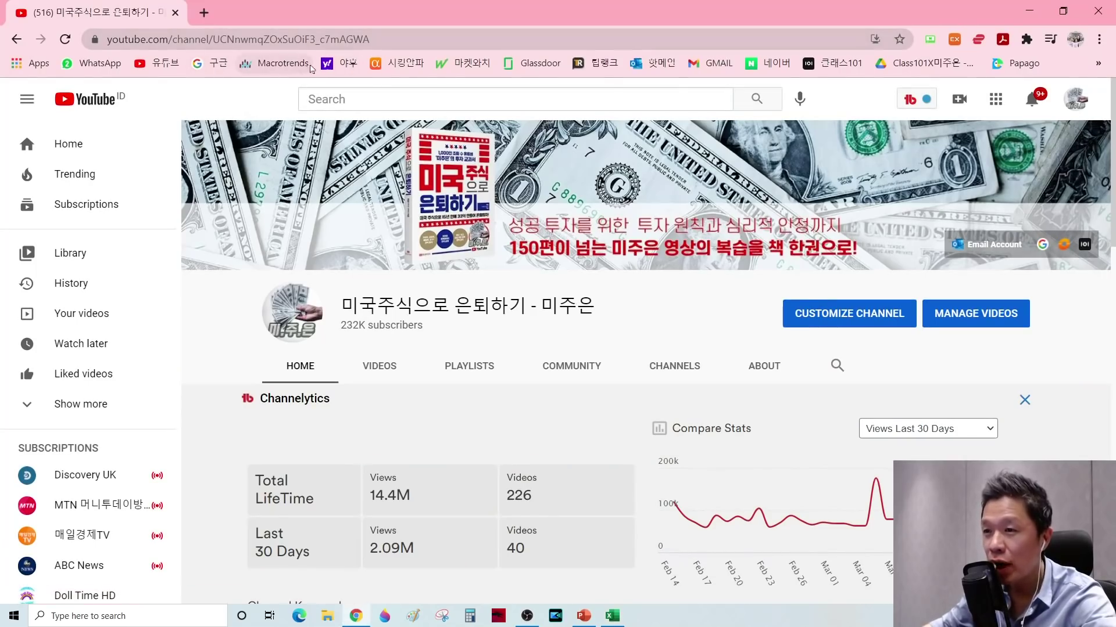
left_click(204, 12)
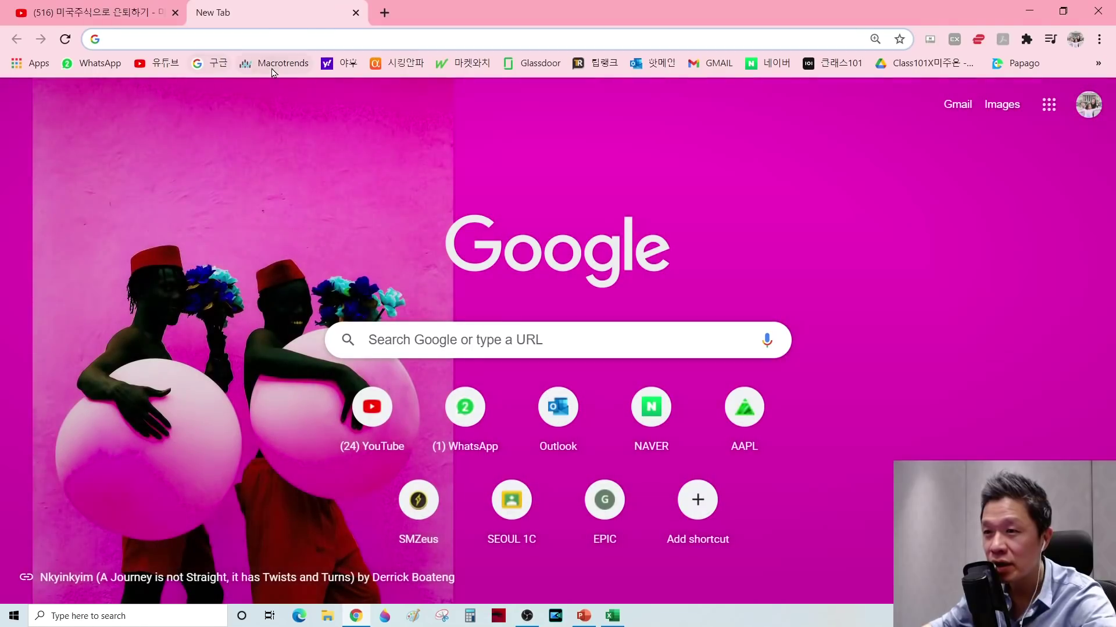
left_click(273, 68)
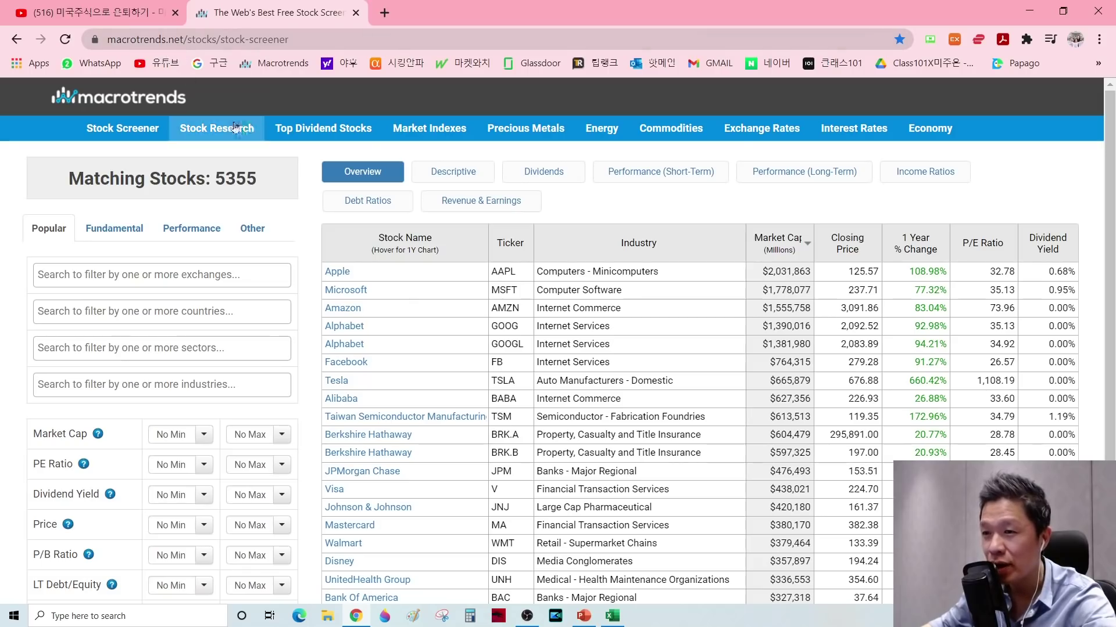
left_click(213, 133)
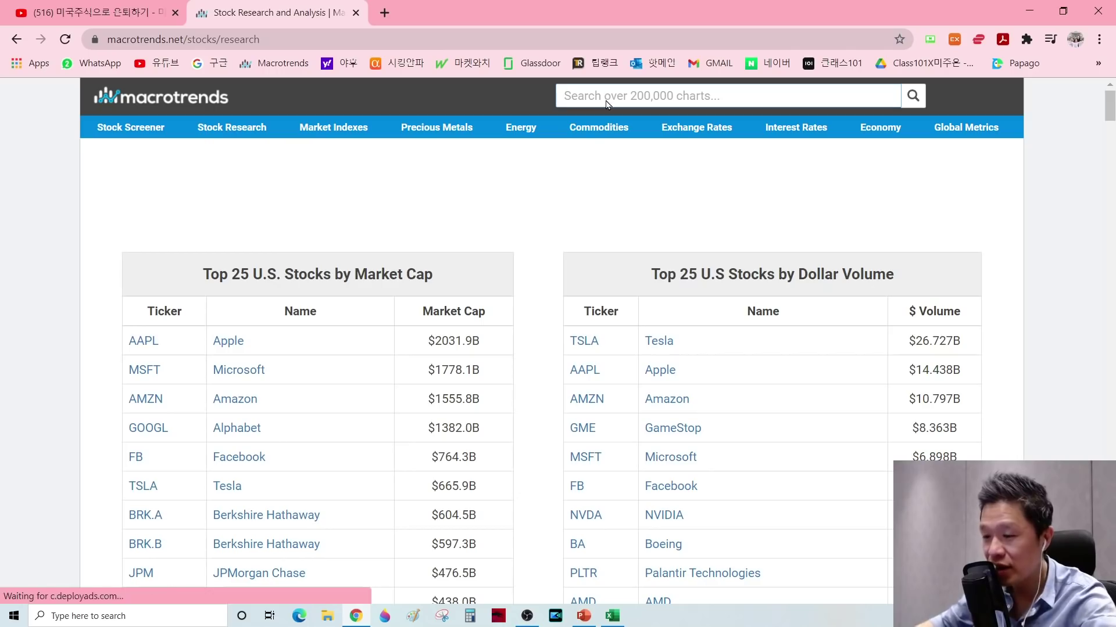
type("AMD")
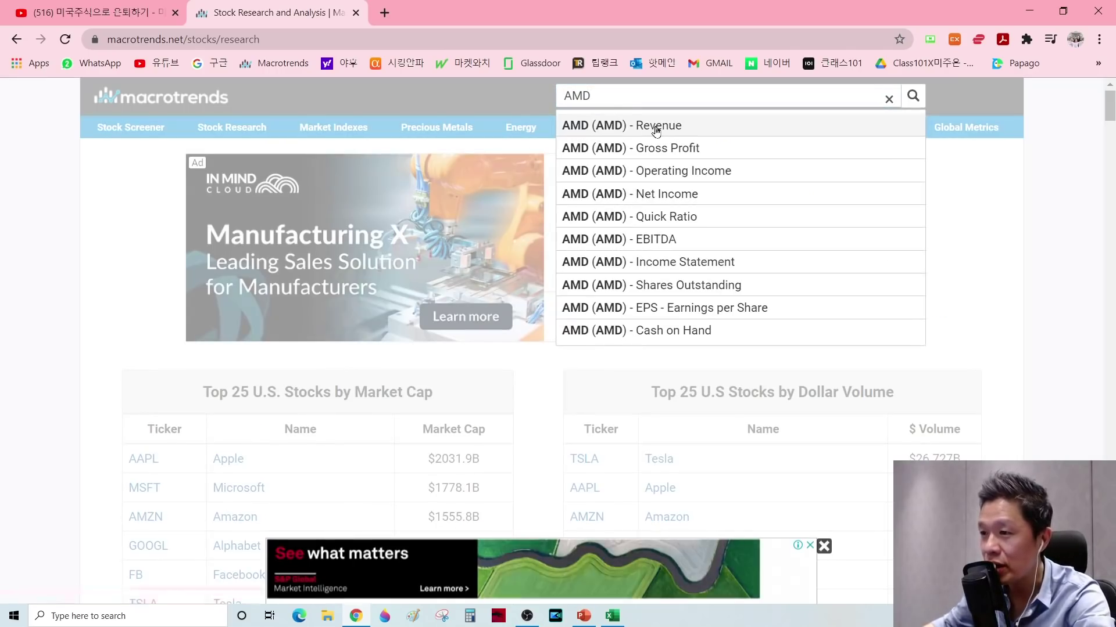
left_click(656, 128)
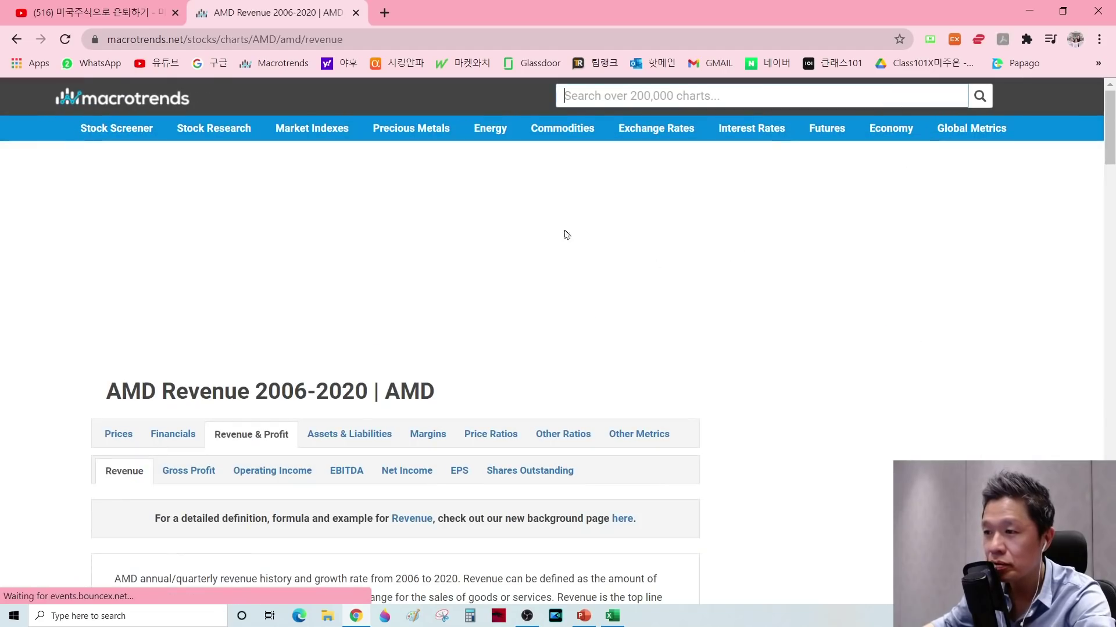
Open AMD's stock price history page and bring up its historical price chart
scroll(229, 327, "down", 5)
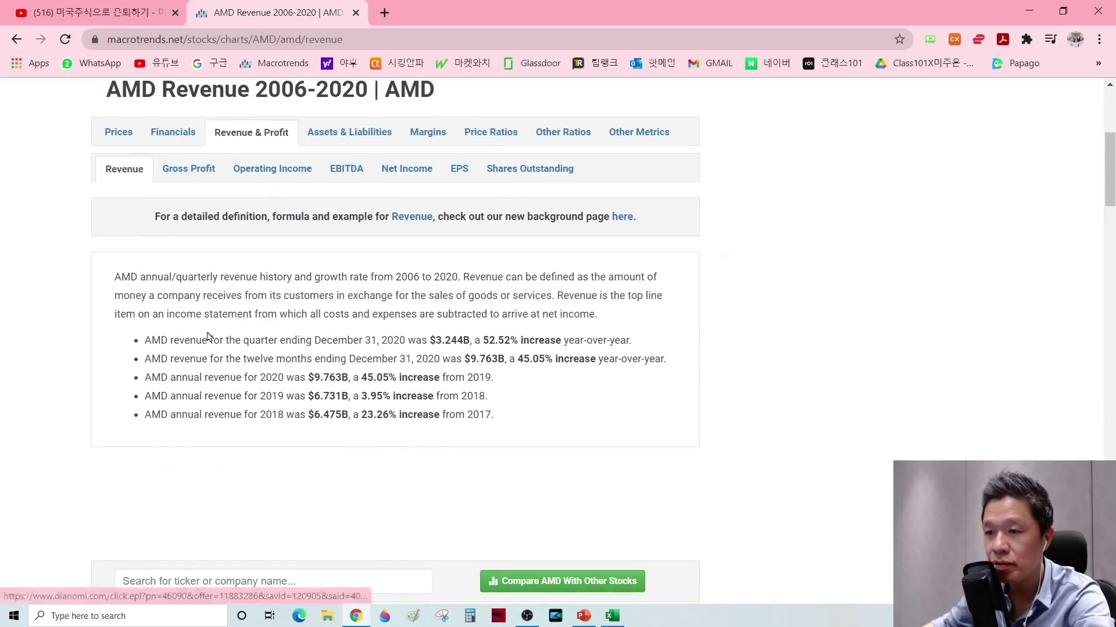
left_click(114, 137)
scroll(93, 343, "down", 5)
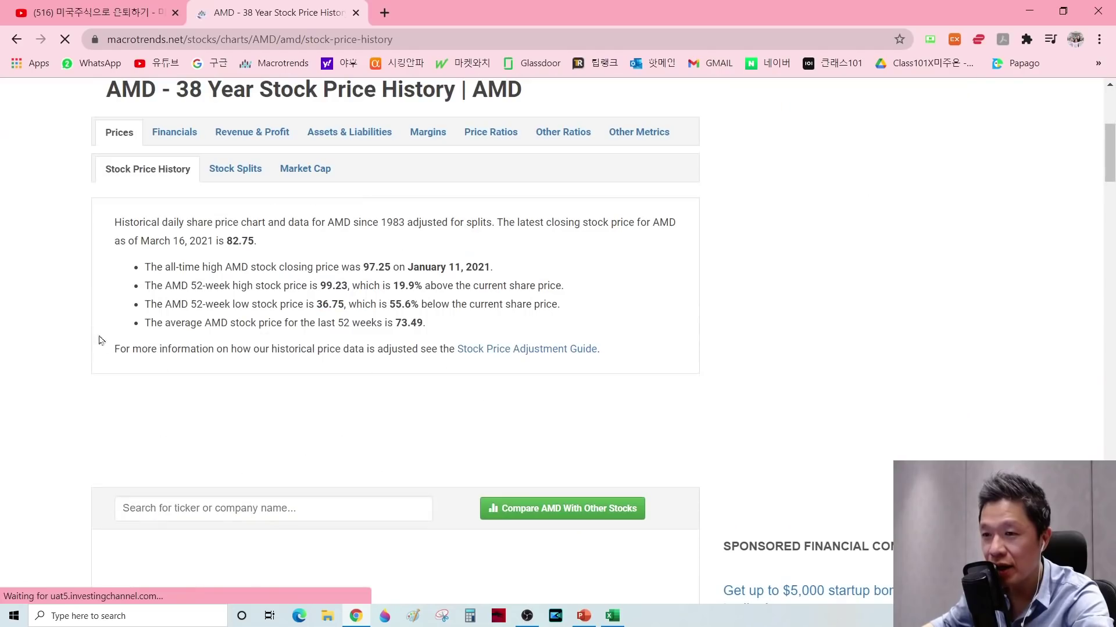
scroll(162, 338, "down", 7)
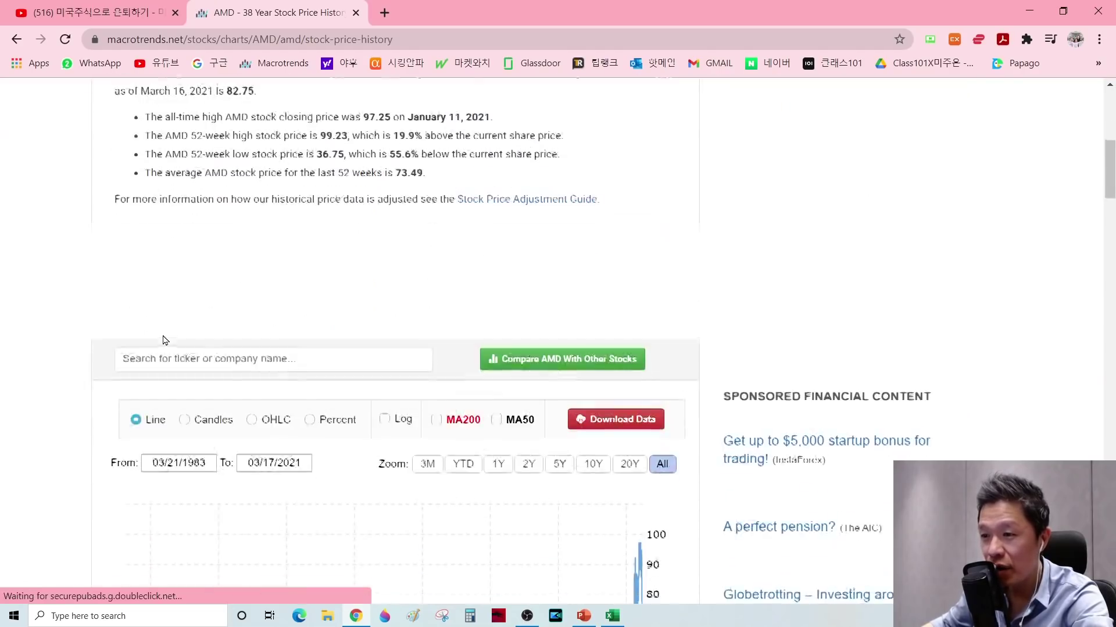
scroll(567, 384, "down", 2)
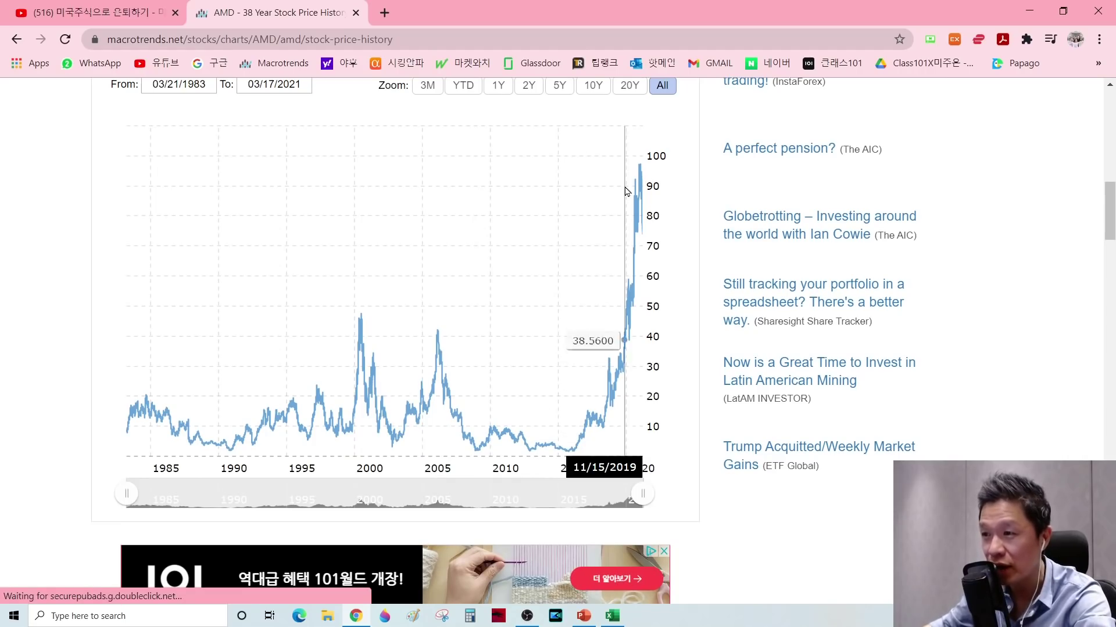
Limit AMD's price history chart and its annual percent change chart to the 5Y range
scroll(635, 192, "up", 1)
left_click(559, 156)
scroll(556, 319, "down", 5)
scroll(556, 319, "down", 10)
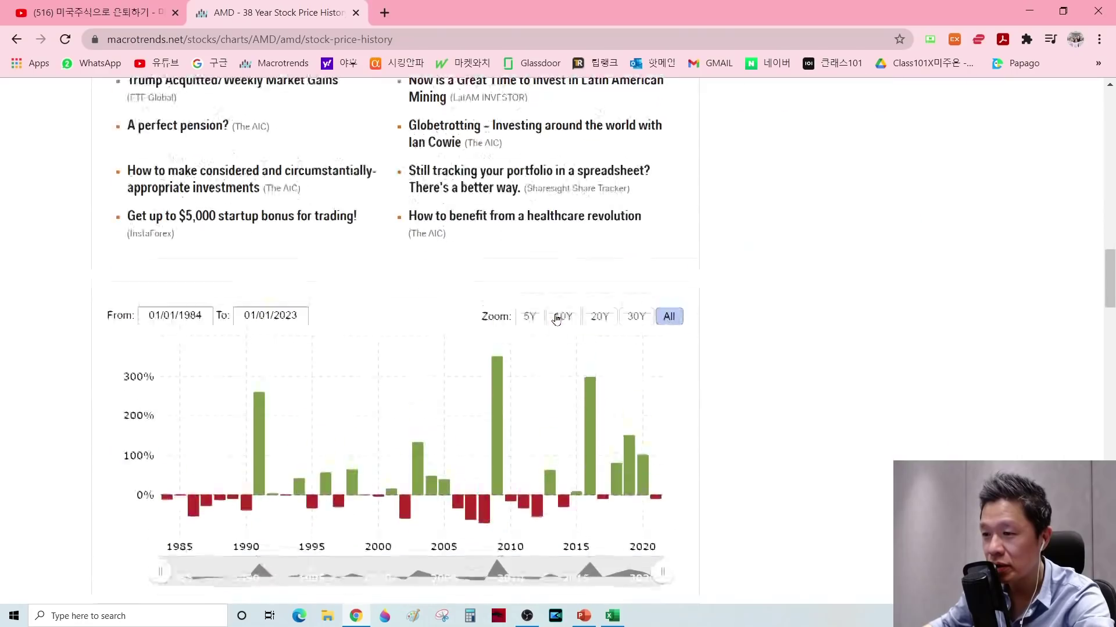
scroll(667, 273, "up", 3)
left_click(529, 251)
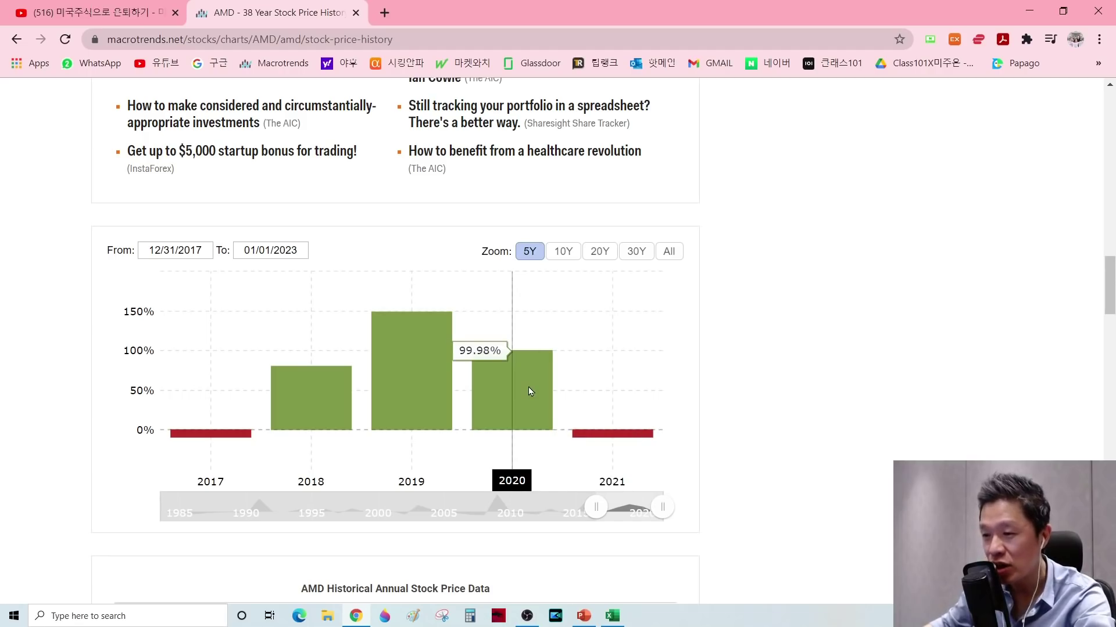
Switch to the Excel workbook and enter 99.98 as AMD's analysis value for PRICE PERFORMANCE (2020) in C5
key("alt+Tab")
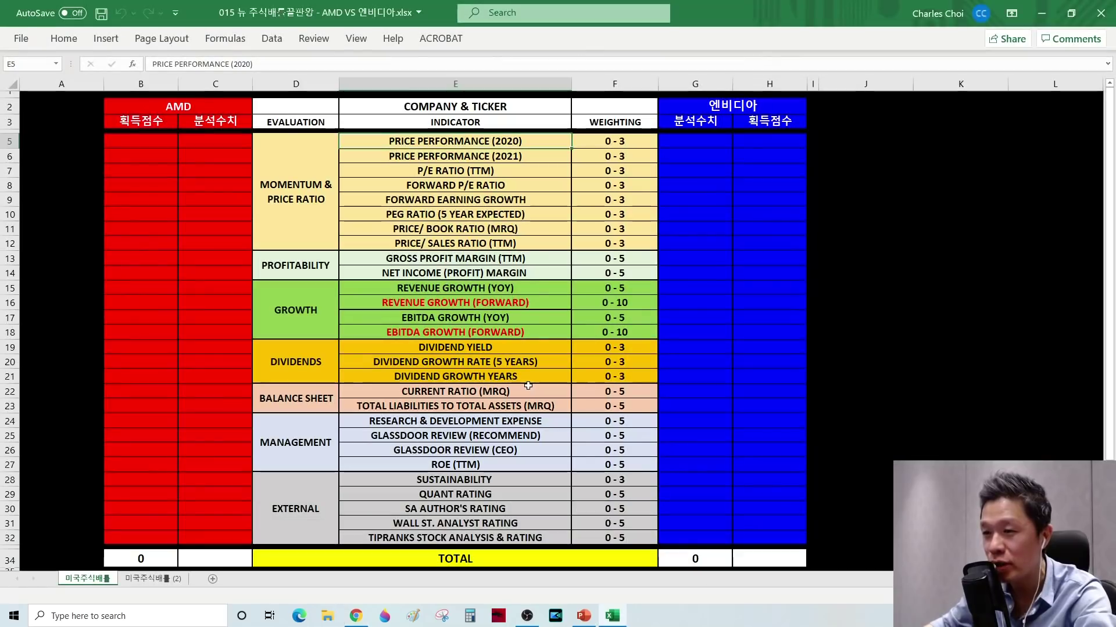
left_click(206, 138)
type("99.98")
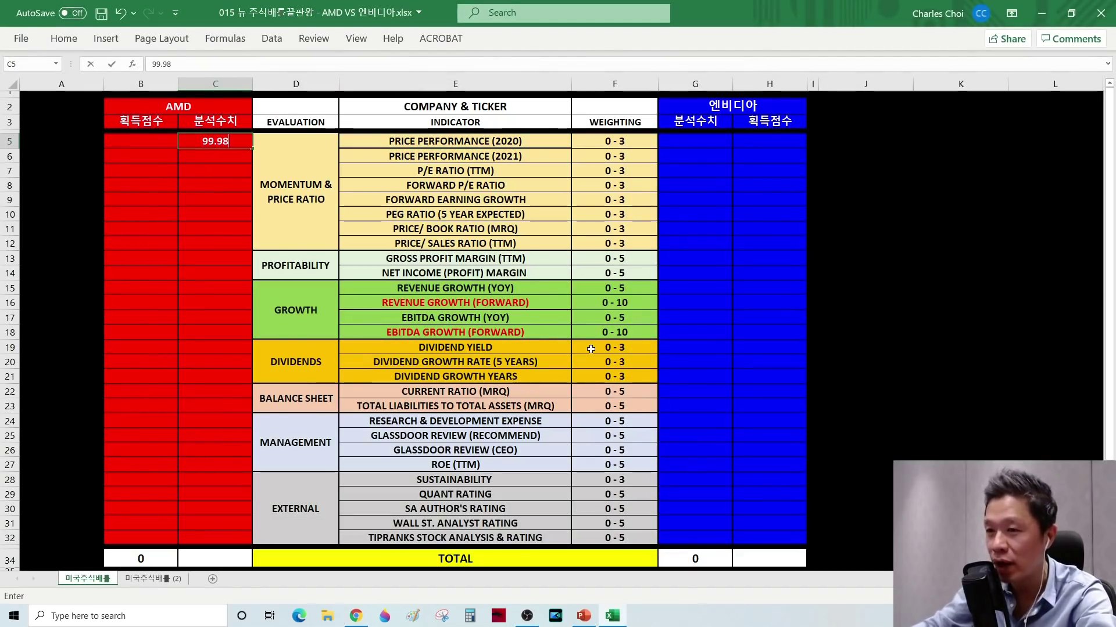
key("Return")
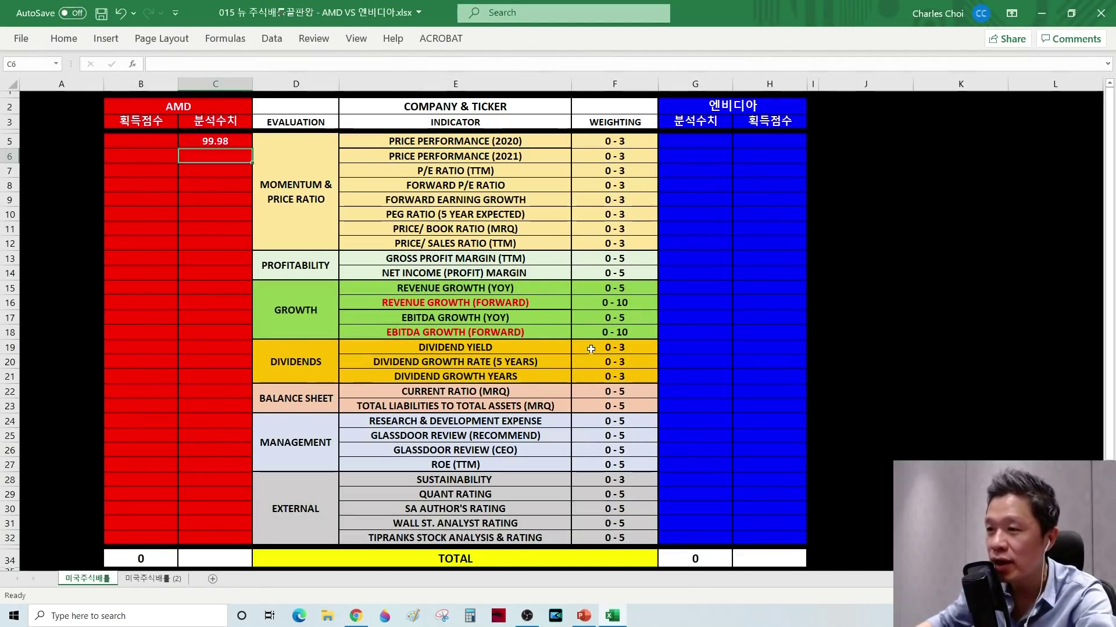
Read AMD's 2021 price change in Chrome's annual chart and enter -9.77 in Excel cell C6
key("alt+Tab")
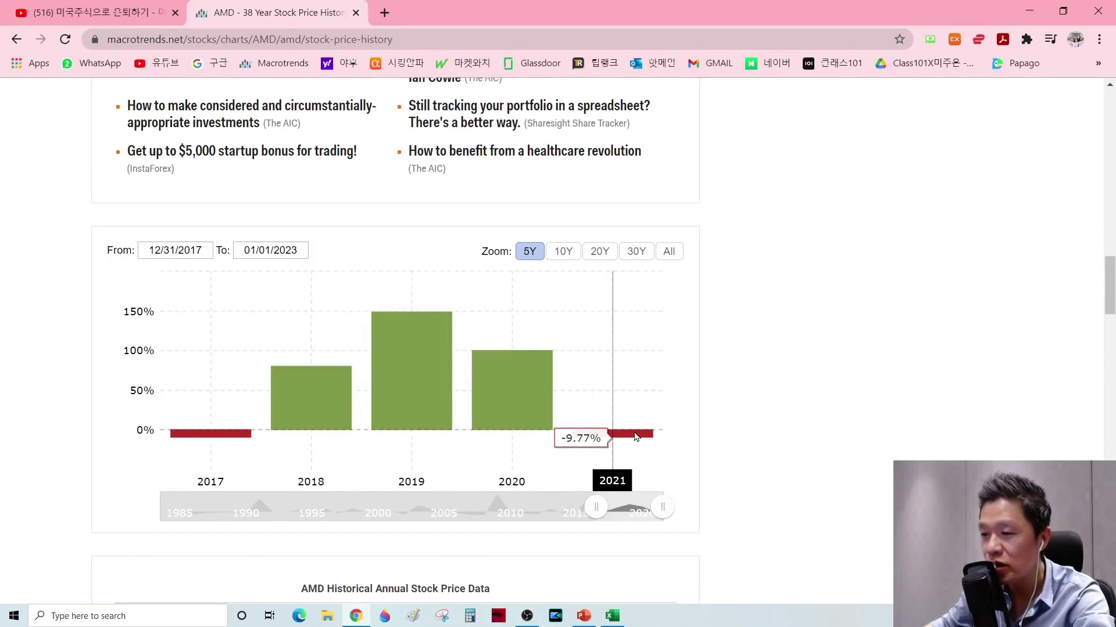
key("alt+Tab")
type("-9.77")
key("Return")
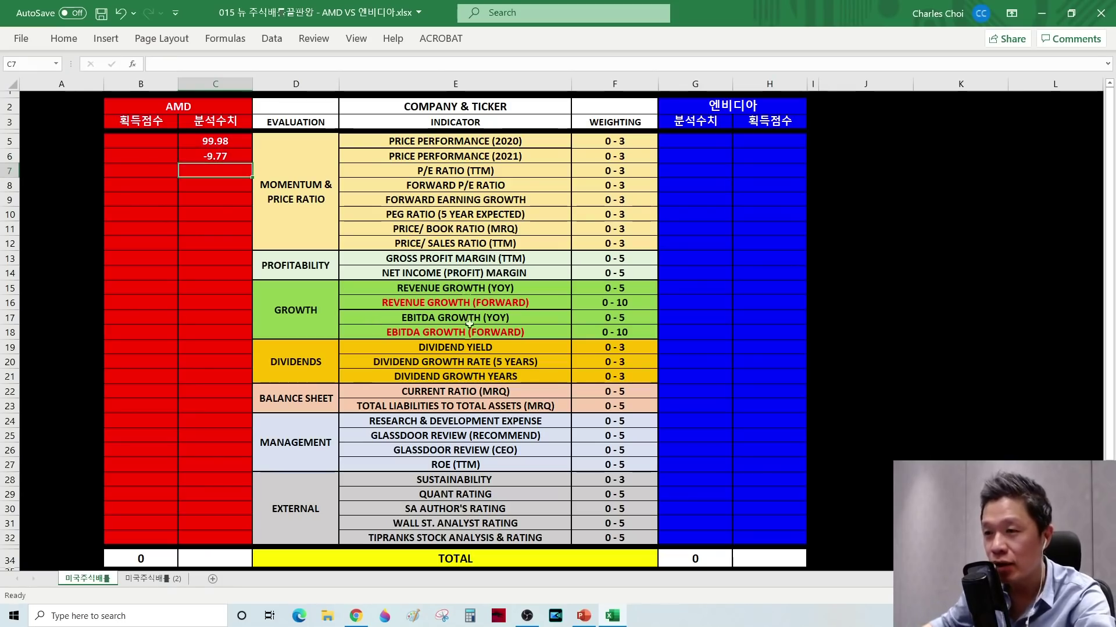
Duplicate the AMD page in Chrome, search for NVDA there and open NVIDIA's stock price history
key("alt+Tab")
right_click(296, 8)
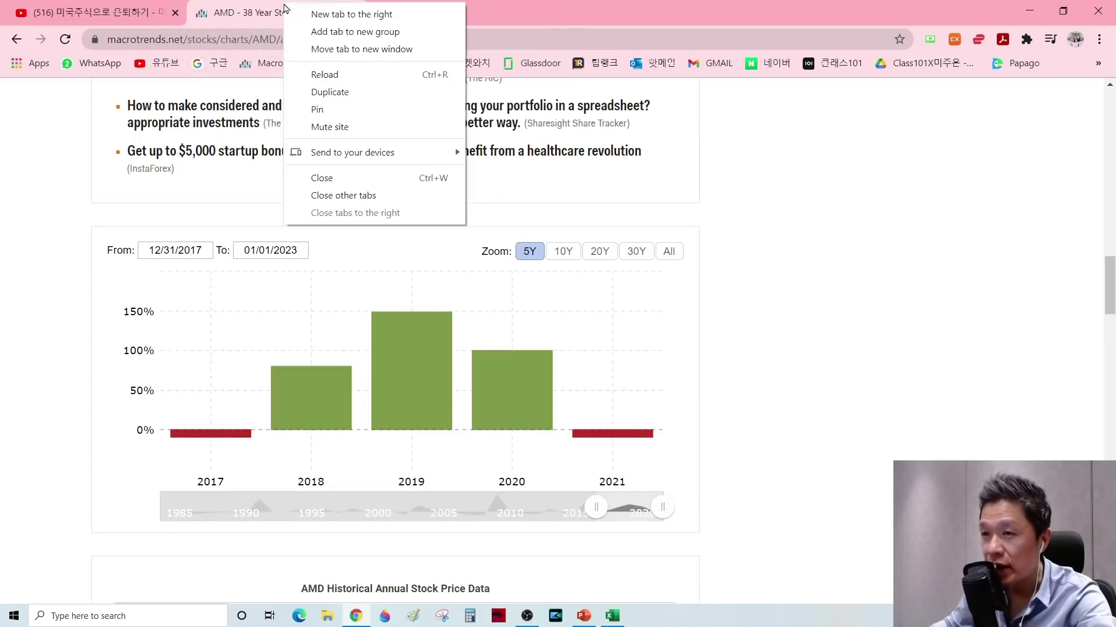
left_click(337, 92)
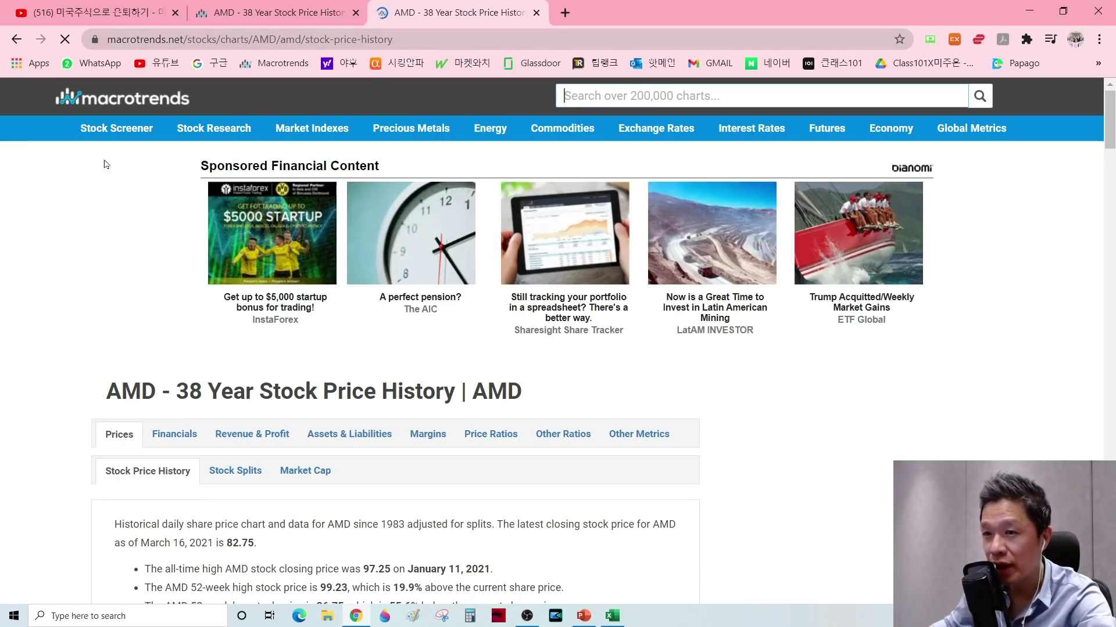
left_click(613, 95)
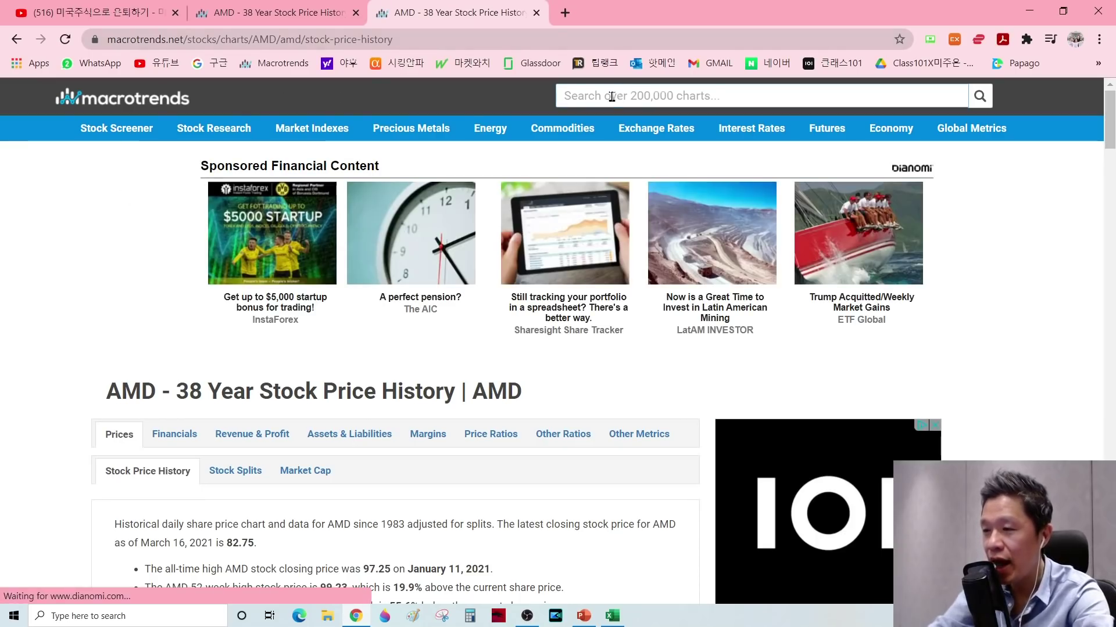
type("NVDA")
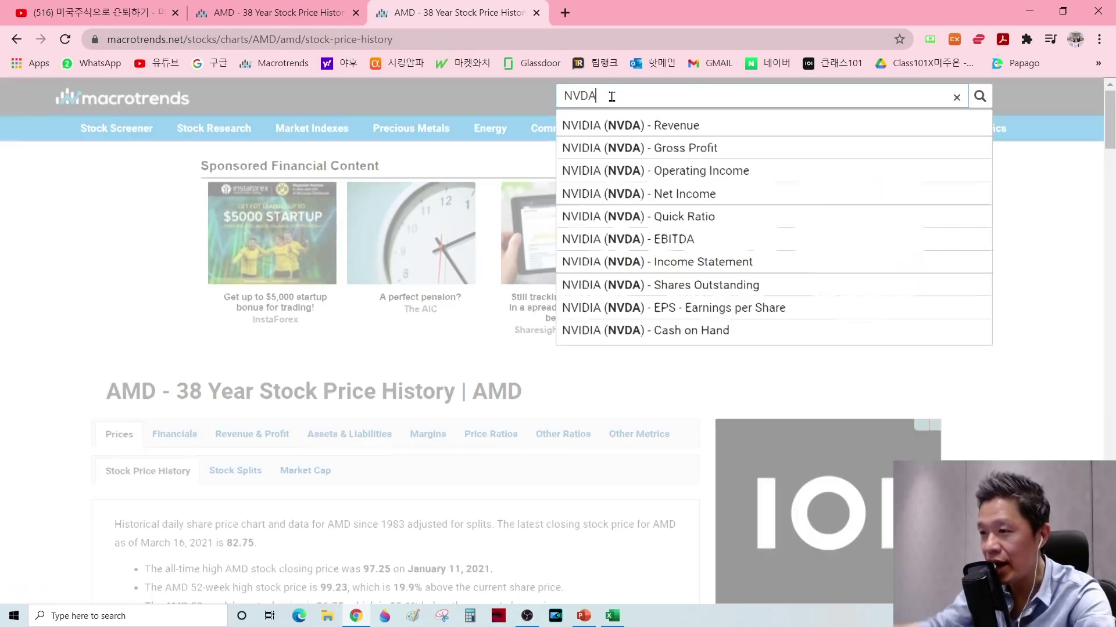
left_click(640, 124)
left_click(118, 432)
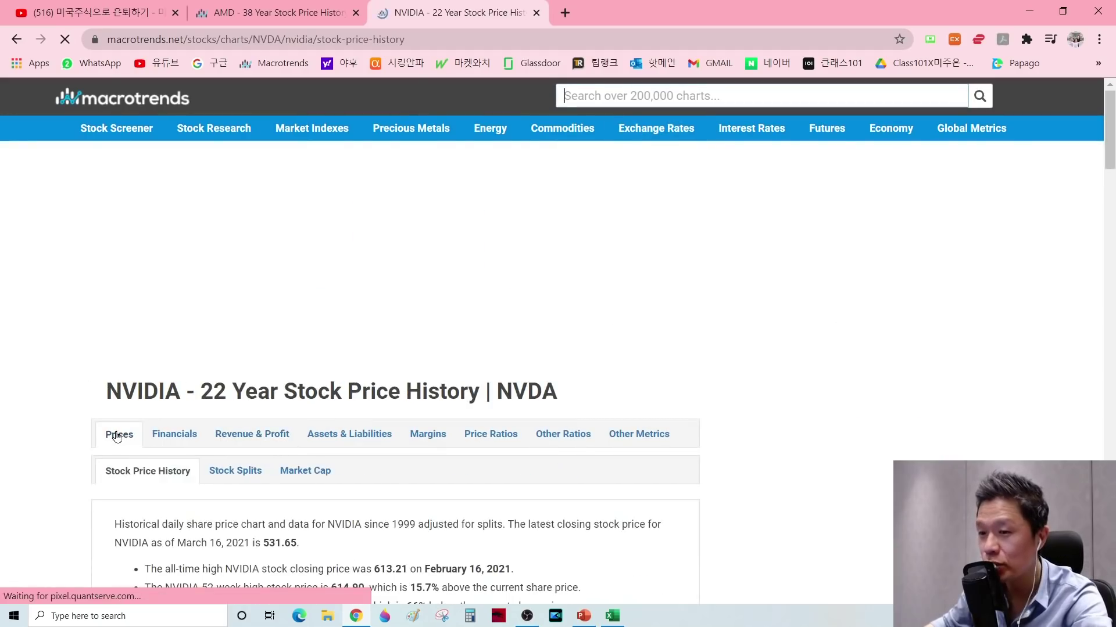
Limit NVIDIA's annual percent change chart to the 5Y range and inspect its 2017 to 2019 bars
scroll(116, 435, "down", 5)
scroll(473, 404, "down", 9)
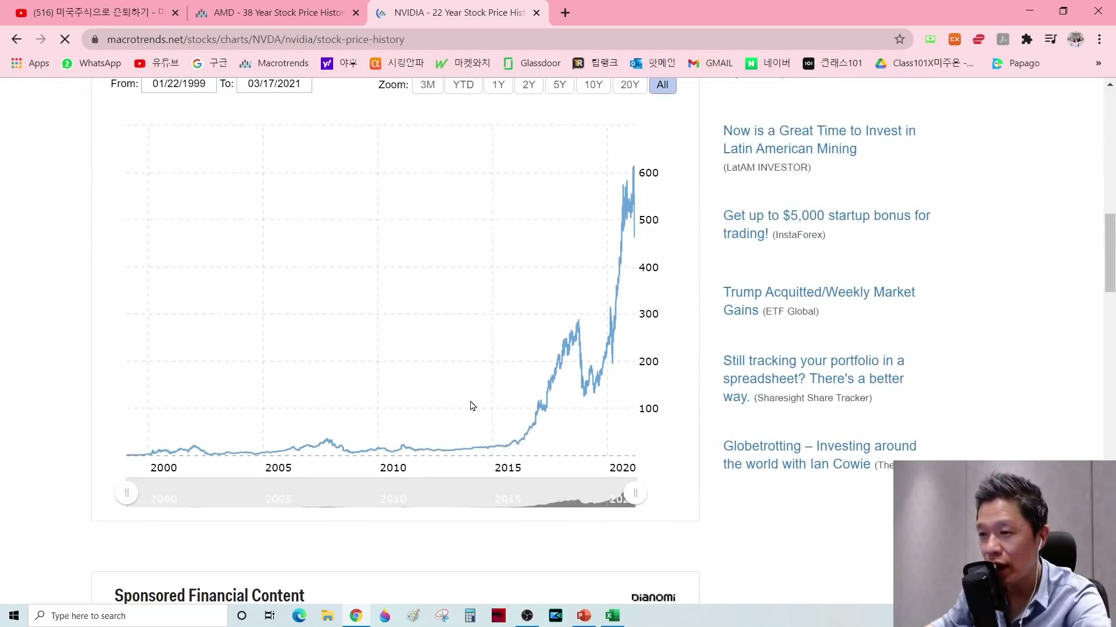
scroll(465, 406, "up", 3)
scroll(462, 406, "down", 1)
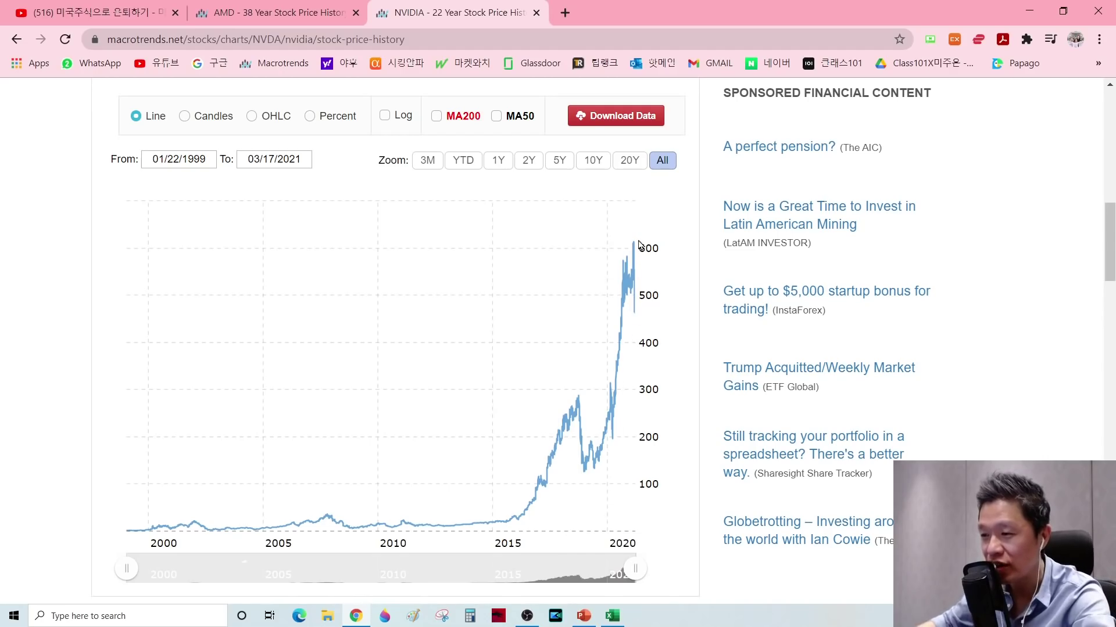
scroll(642, 255, "down", 10)
scroll(647, 266, "down", 4)
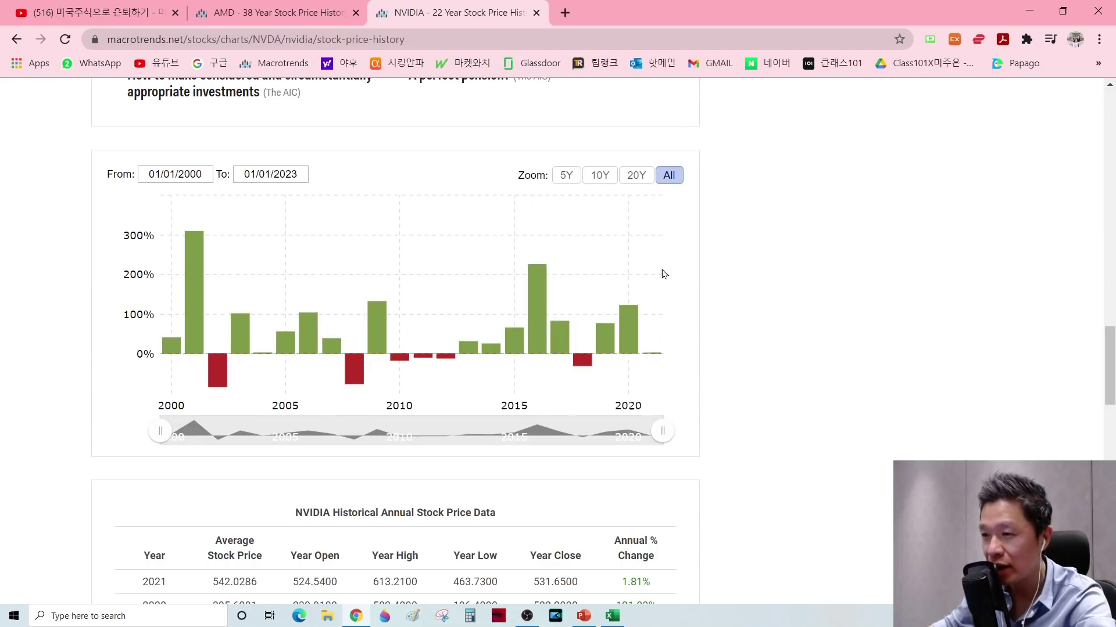
left_click(565, 176)
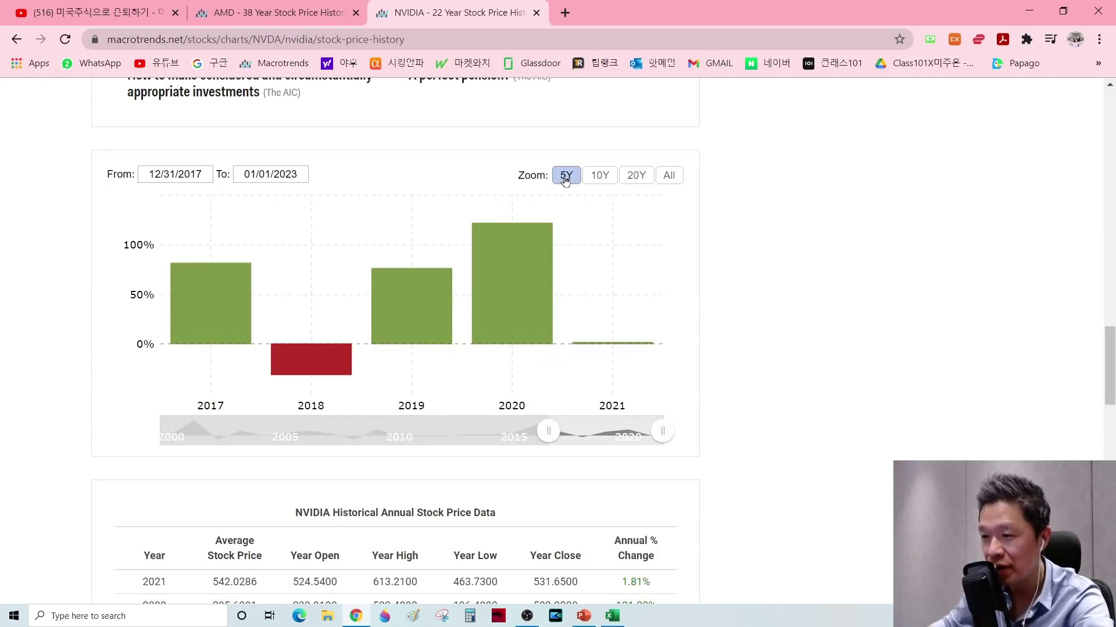
mouse_move(207, 279)
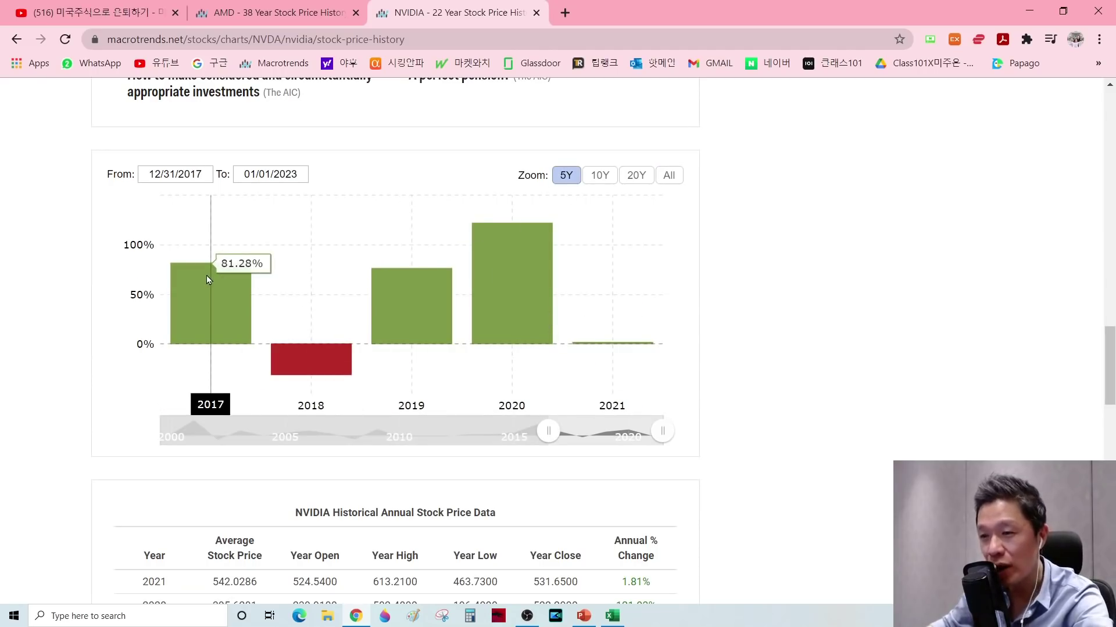
mouse_move(337, 369)
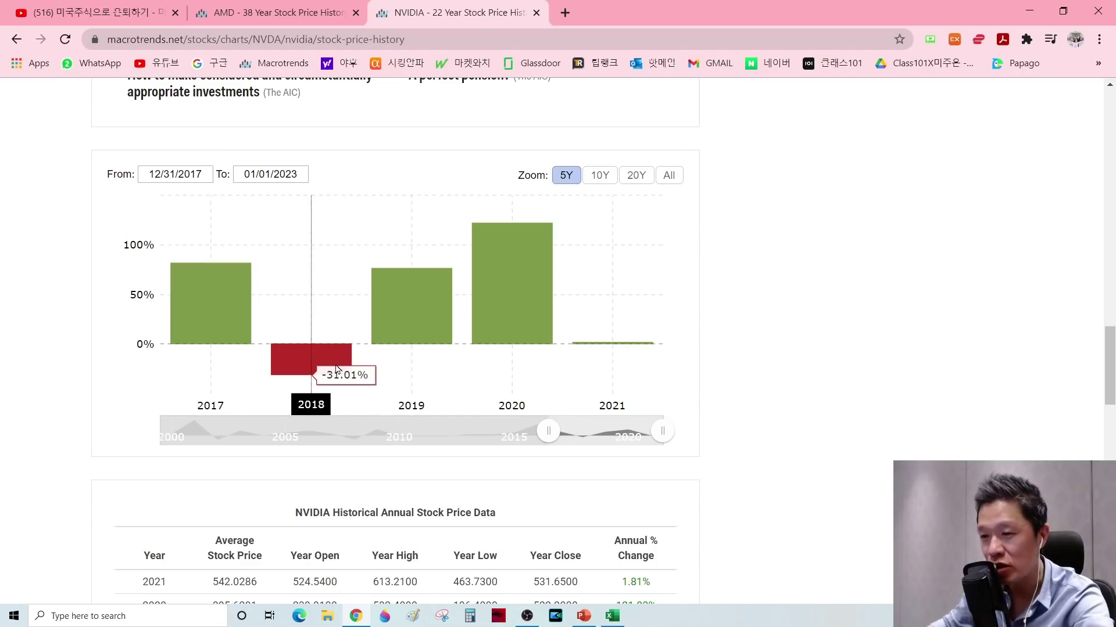
mouse_move(407, 308)
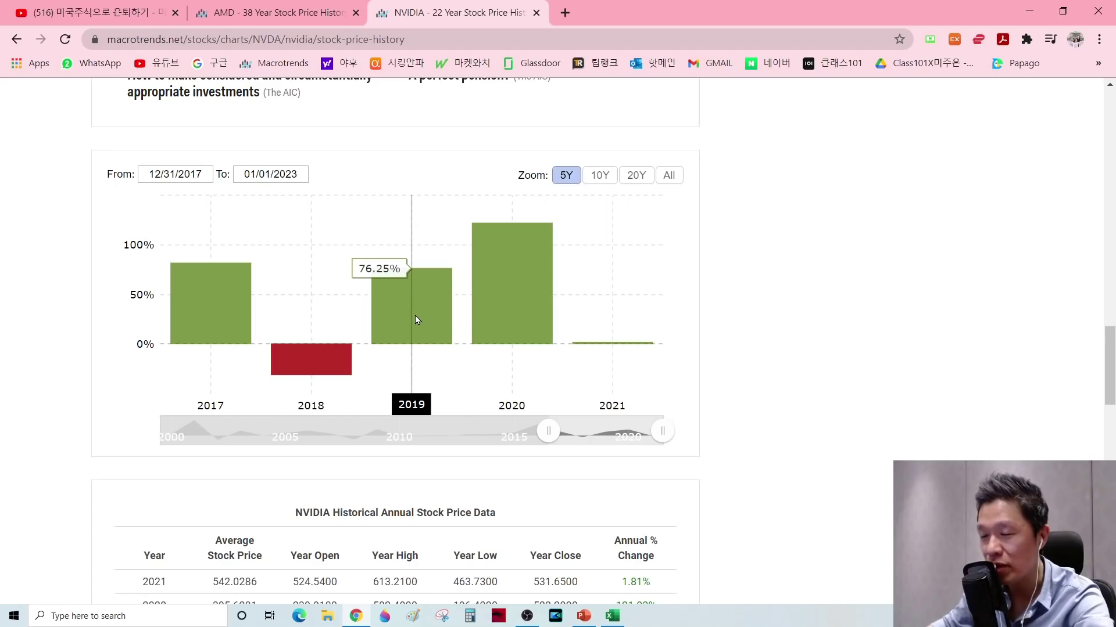
Read NVIDIA's 2020 price change in the annual chart and enter 121.93 in Excel cell G5
mouse_move(503, 289)
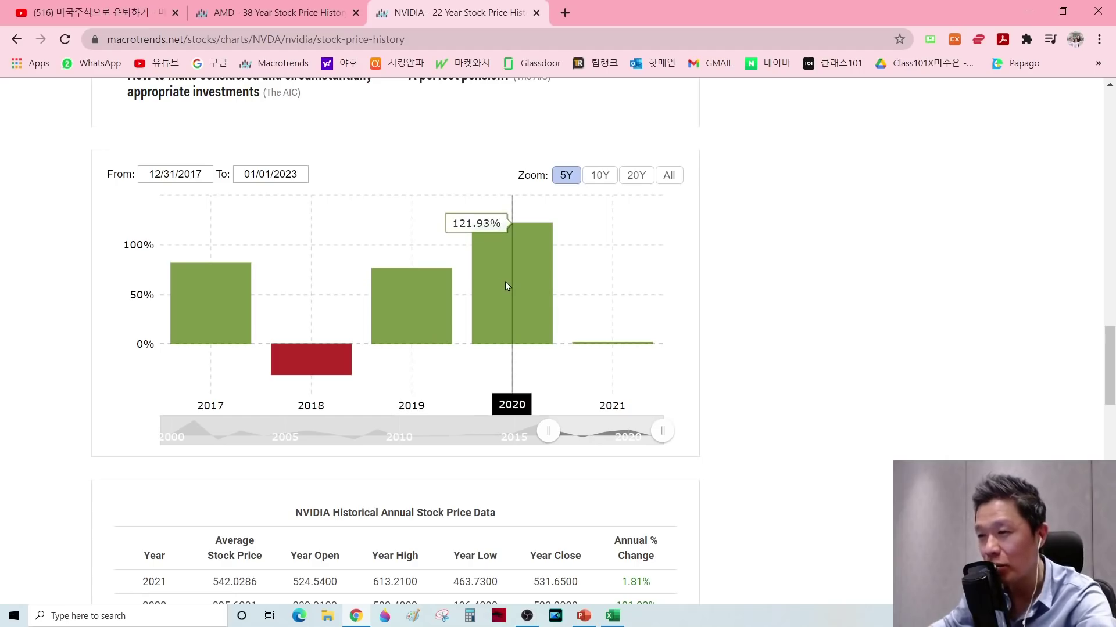
key("alt+Tab")
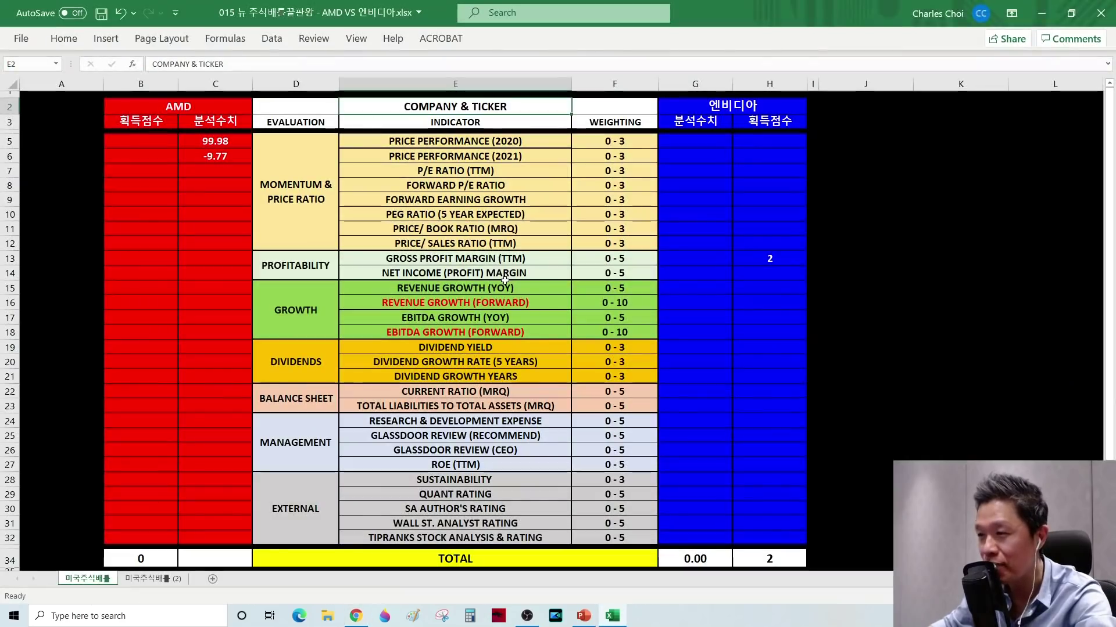
left_click(694, 146)
type("121.93")
key("Return")
Read NVIDIA's 2021 price change in Chrome's annual chart and enter 1.81 in Excel cell G6
key("alt+Tab")
mouse_move(645, 337)
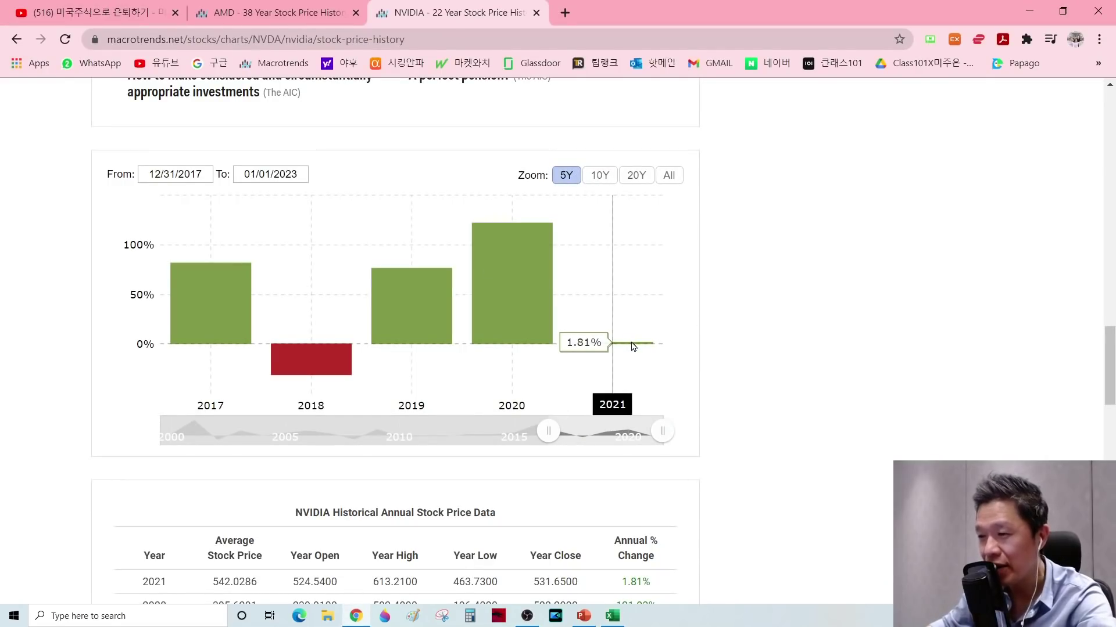
key("alt+Tab")
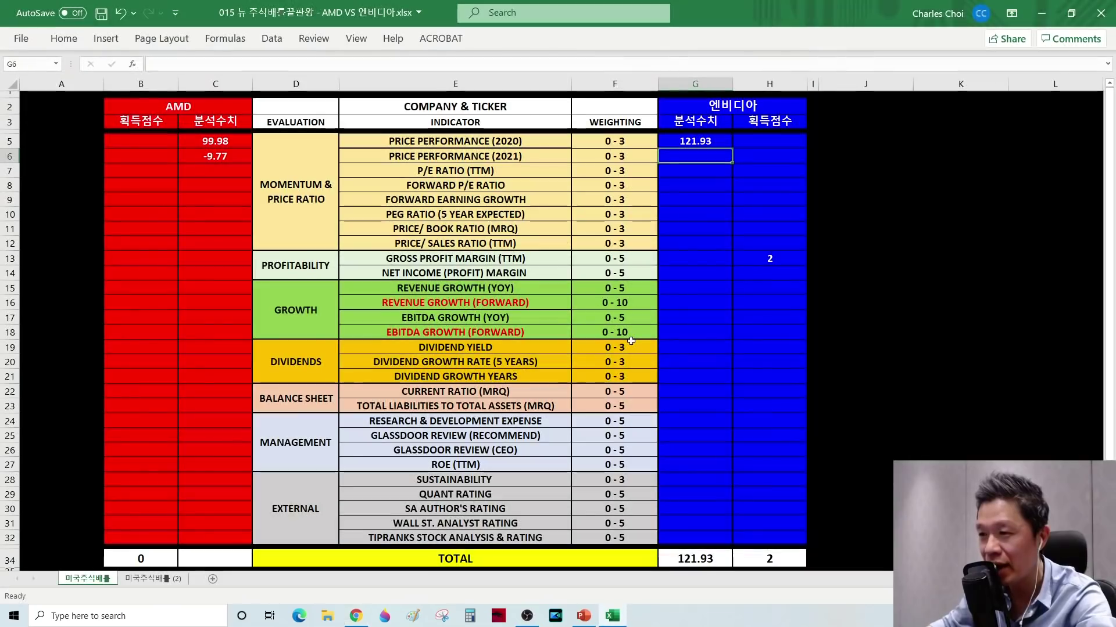
type("1.81")
key("Return")
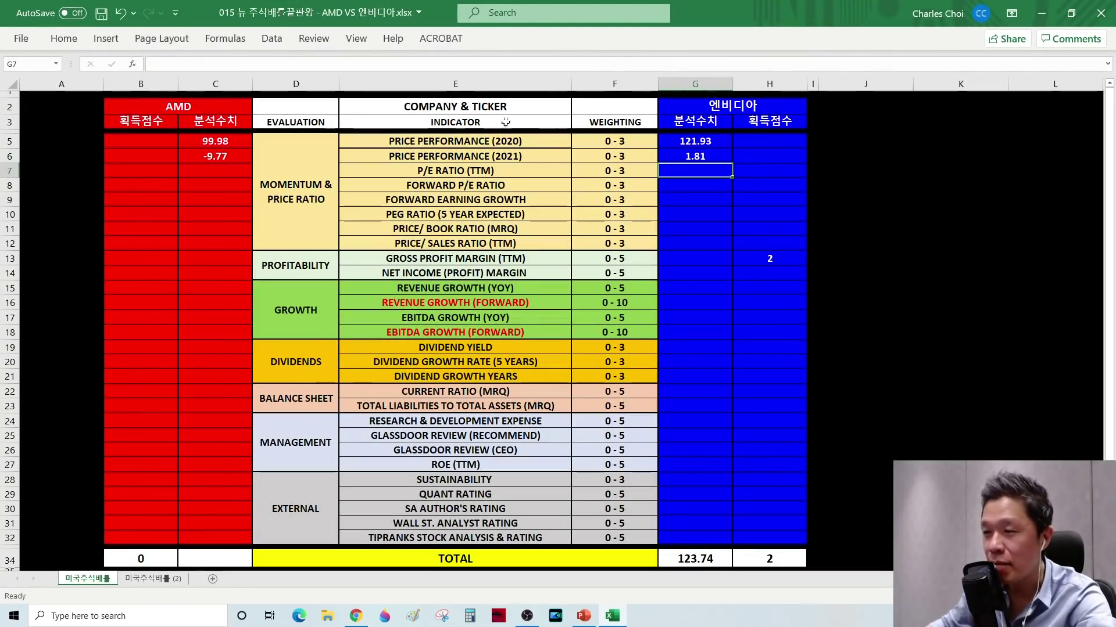
left_click(435, 145)
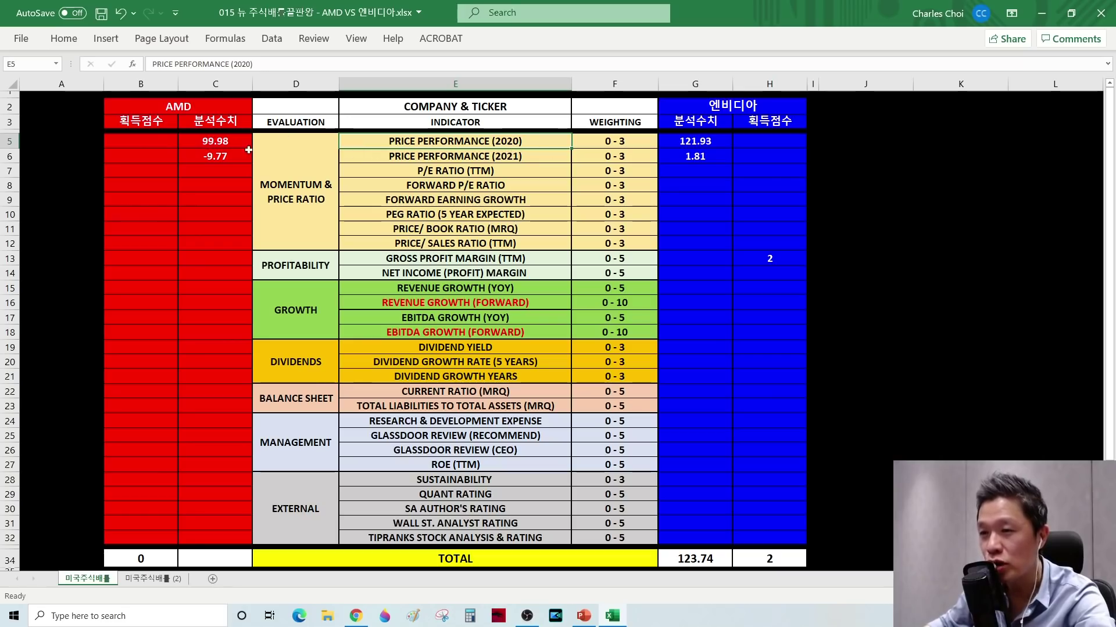
Score AMD's price performance with 3 for 2020 in cell B5 and 0 for 2021 in cell B6
left_click(167, 139)
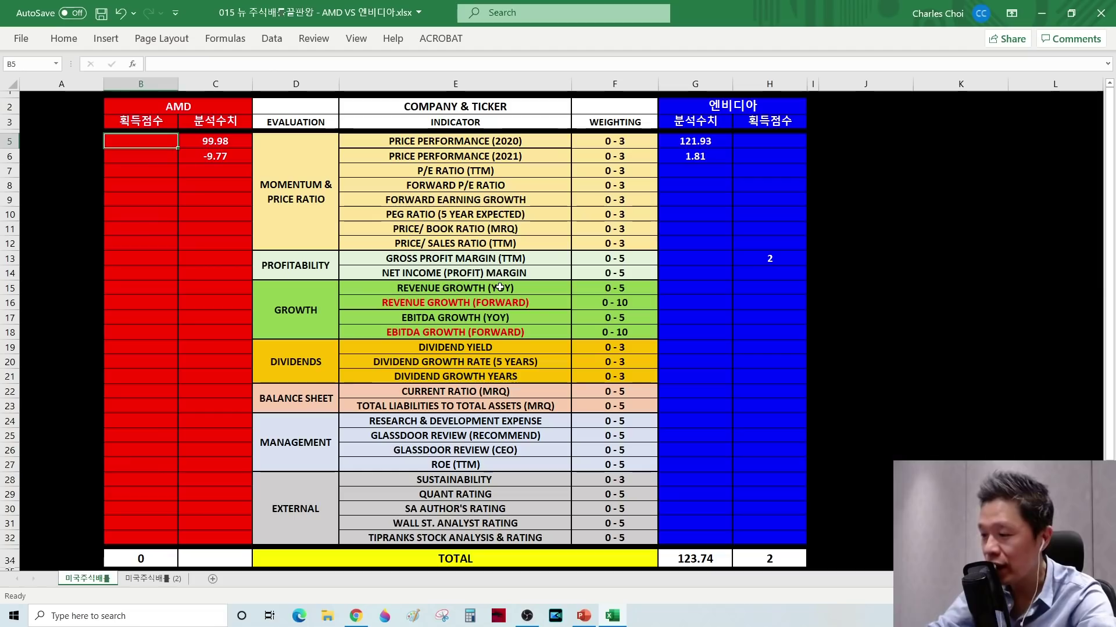
type("3")
key("Return")
type("2")
key("BackSpace")
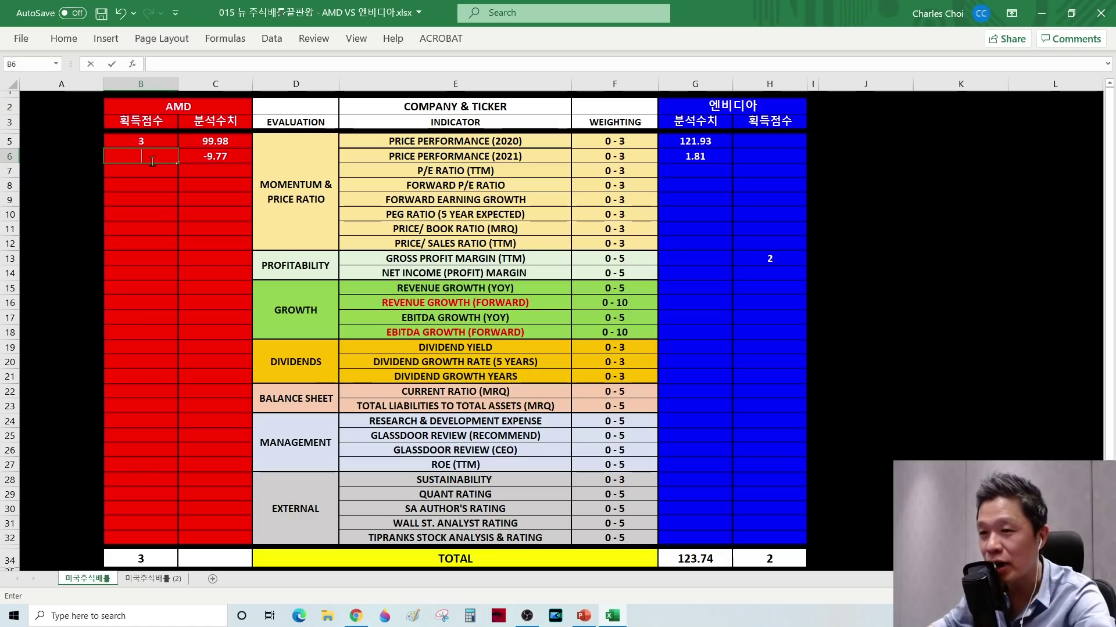
type("0")
key("Return")
Enter 4 in cell H5 as NVIDIA's score for 2020 price performance
key("Up")
key("Up")
key("Right")
key("Right")
key("Right")
key("Right")
key("Right")
key("Right")
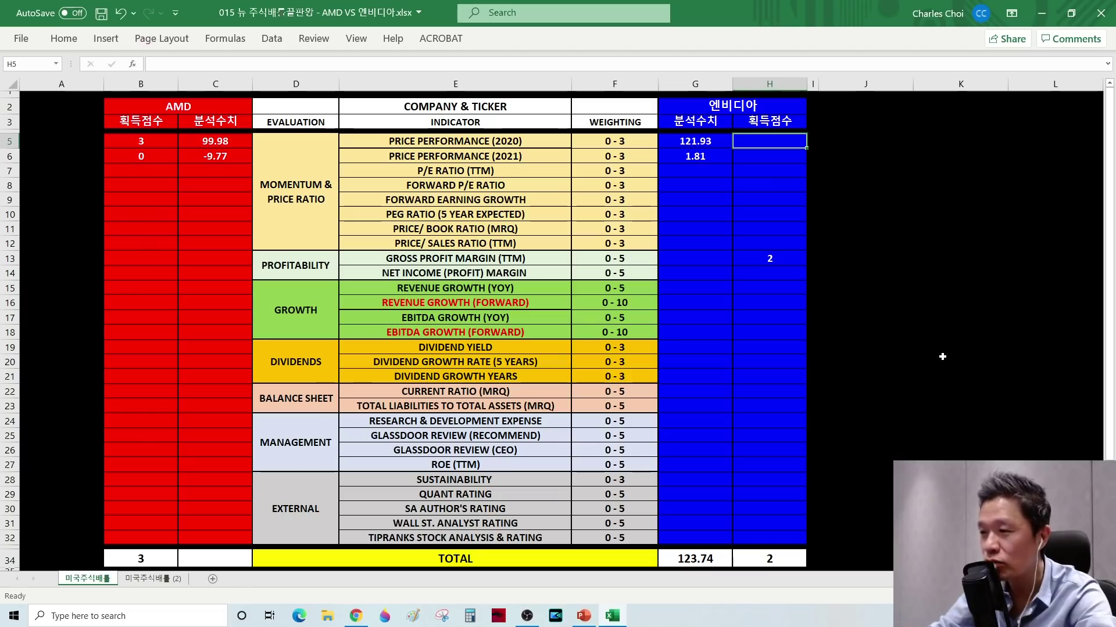
type("4")
key("Return")
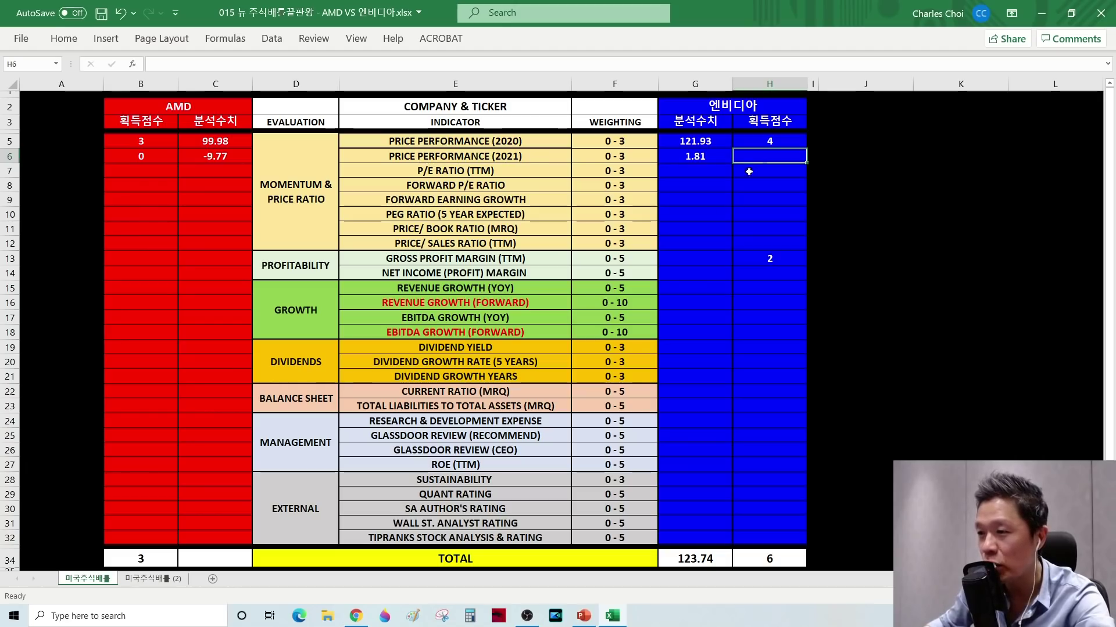
Enter 1 in cell H6 as NVIDIA's score for 2021 price performance
left_click(702, 159)
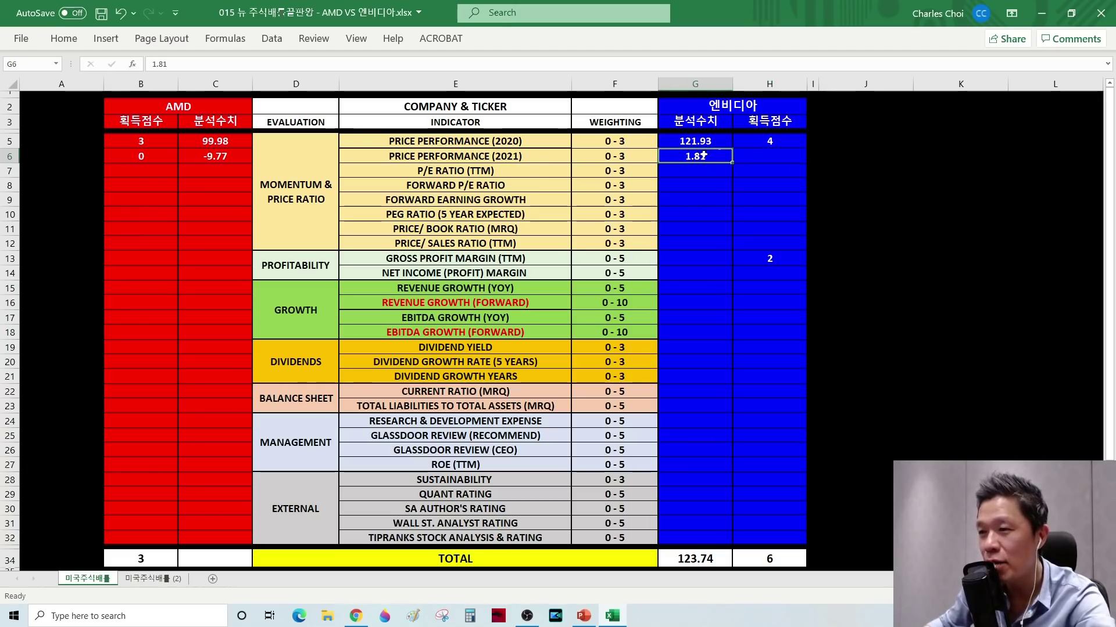
left_click(770, 154)
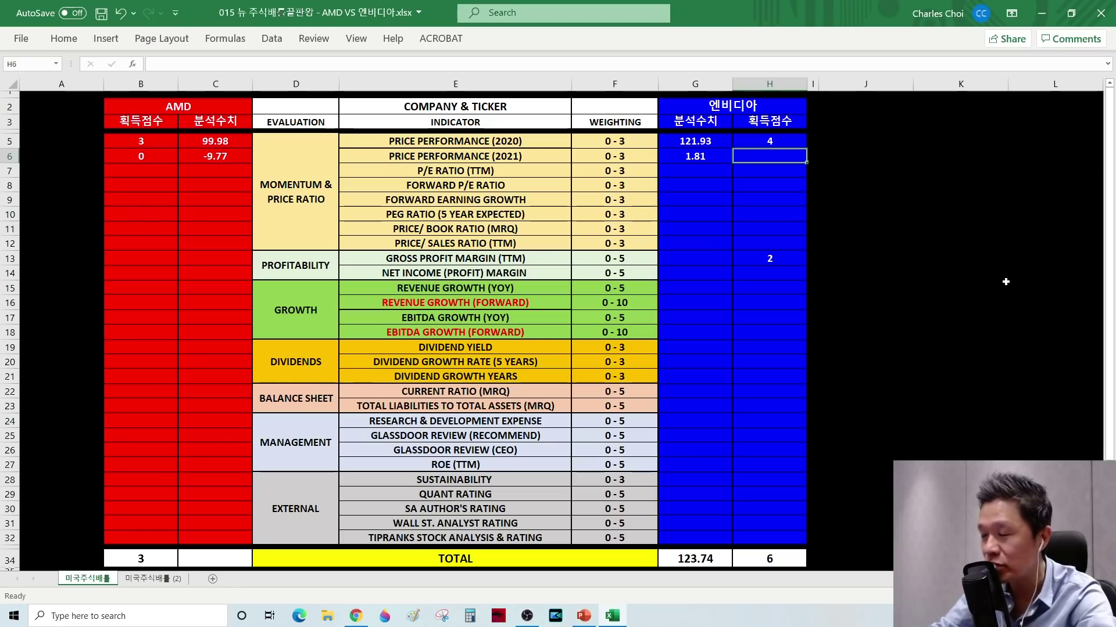
type("1")
key("Return")
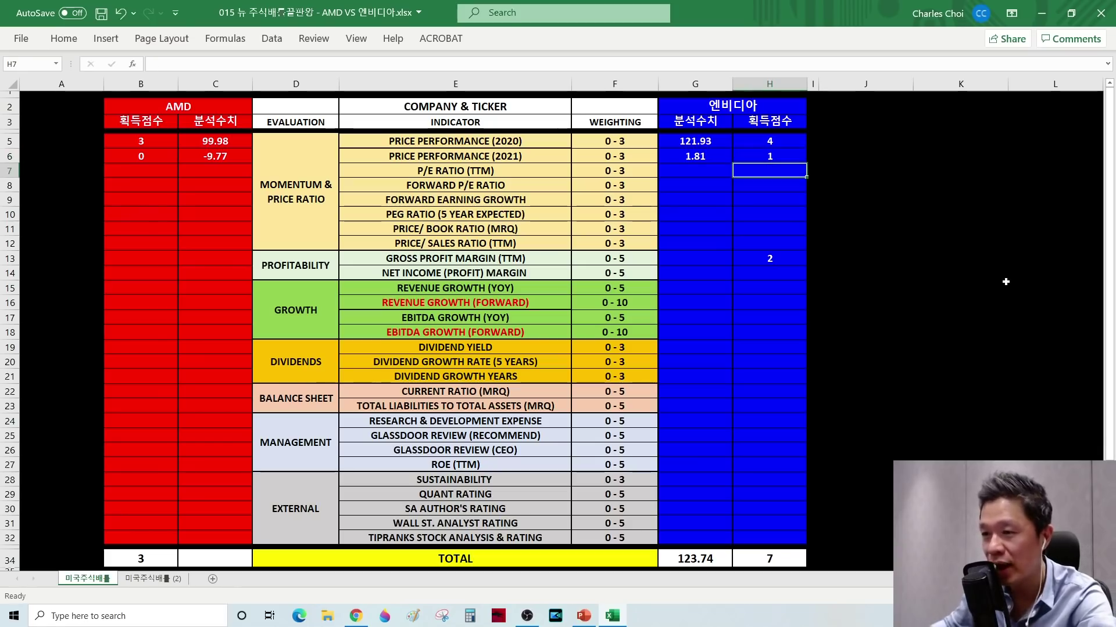
Switch to Chrome, open Yahoo Finance in a new tab, and look up AMD's statistics
left_click(437, 174)
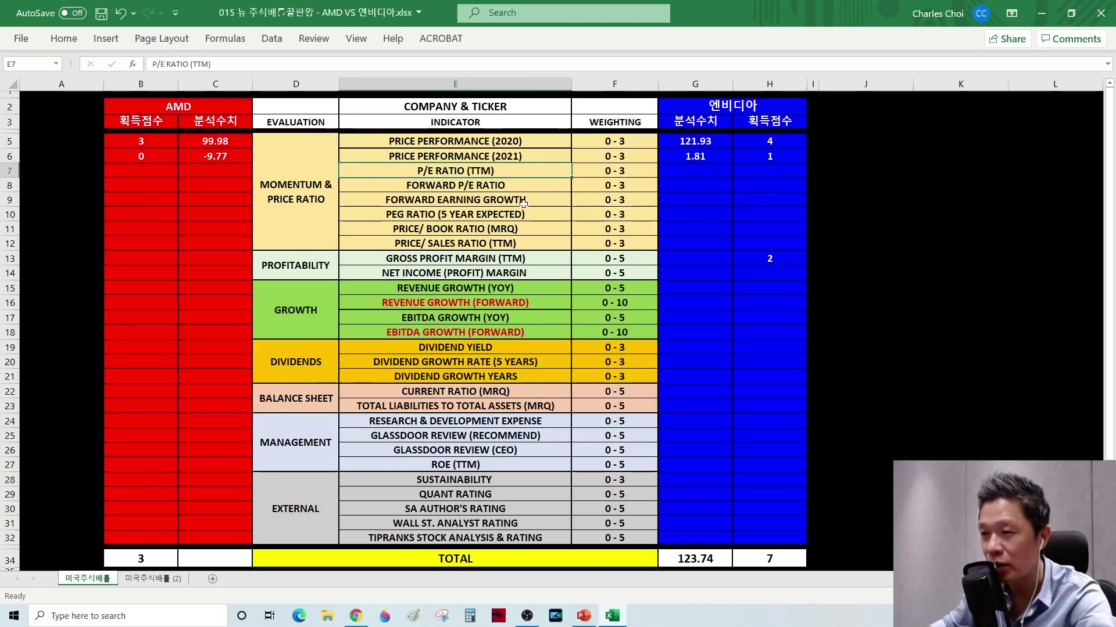
key("alt+Tab")
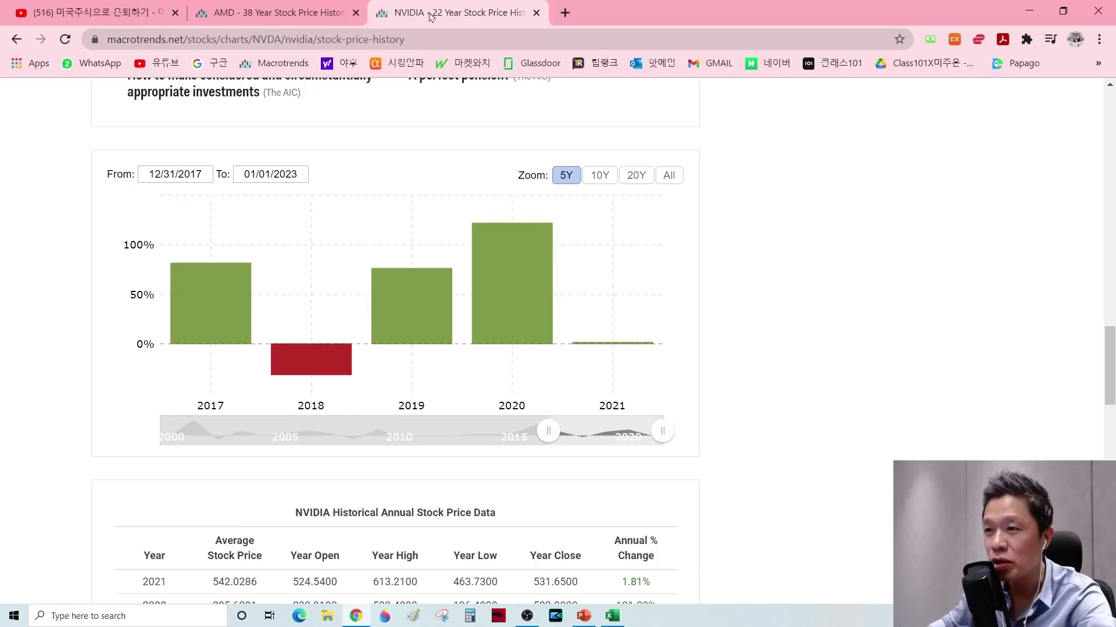
left_click(565, 13)
left_click(344, 63)
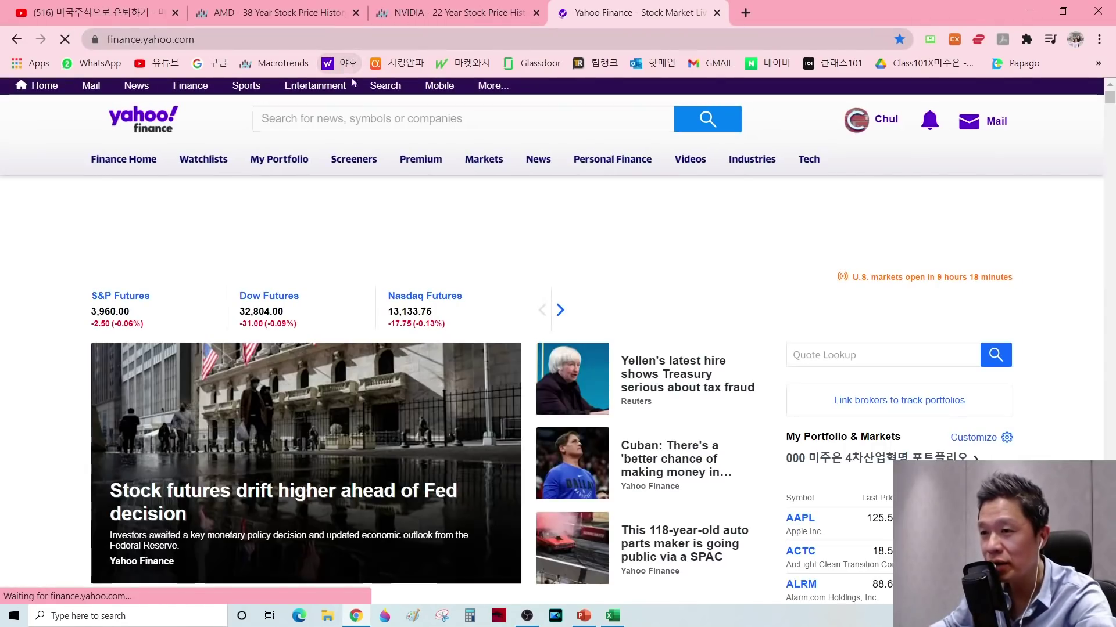
left_click(319, 125)
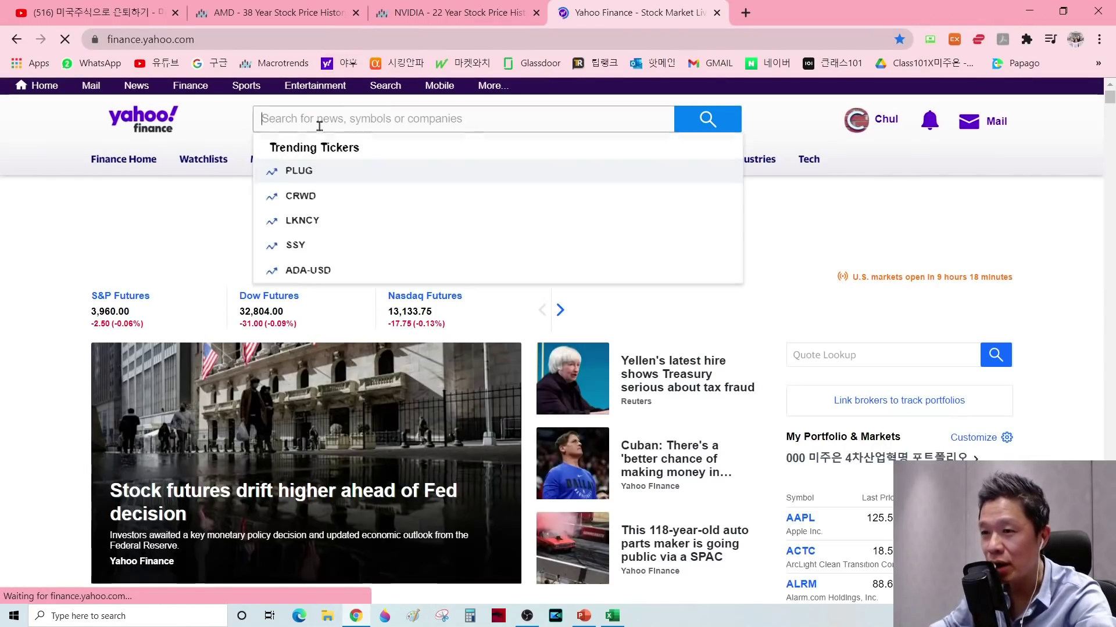
type("AMD")
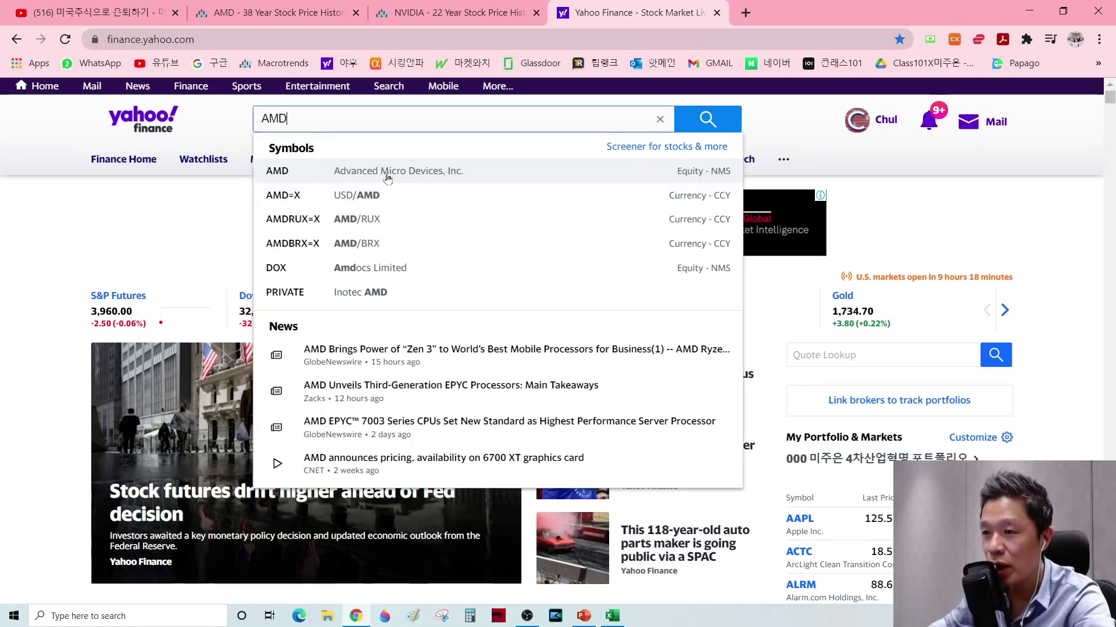
left_click(465, 173)
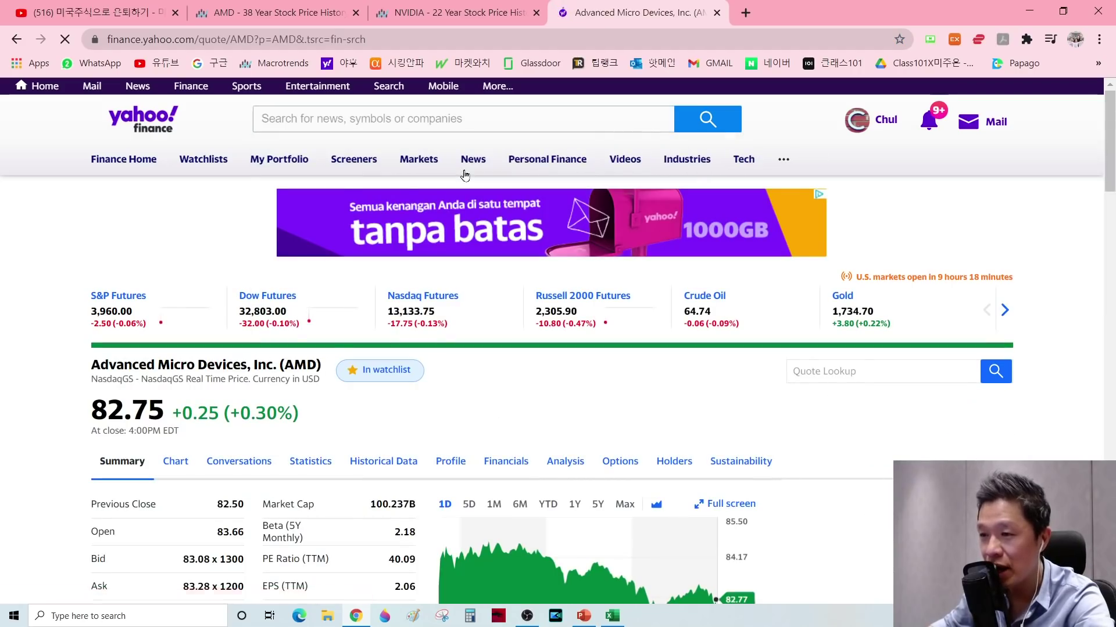
scroll(523, 302, "down", 2)
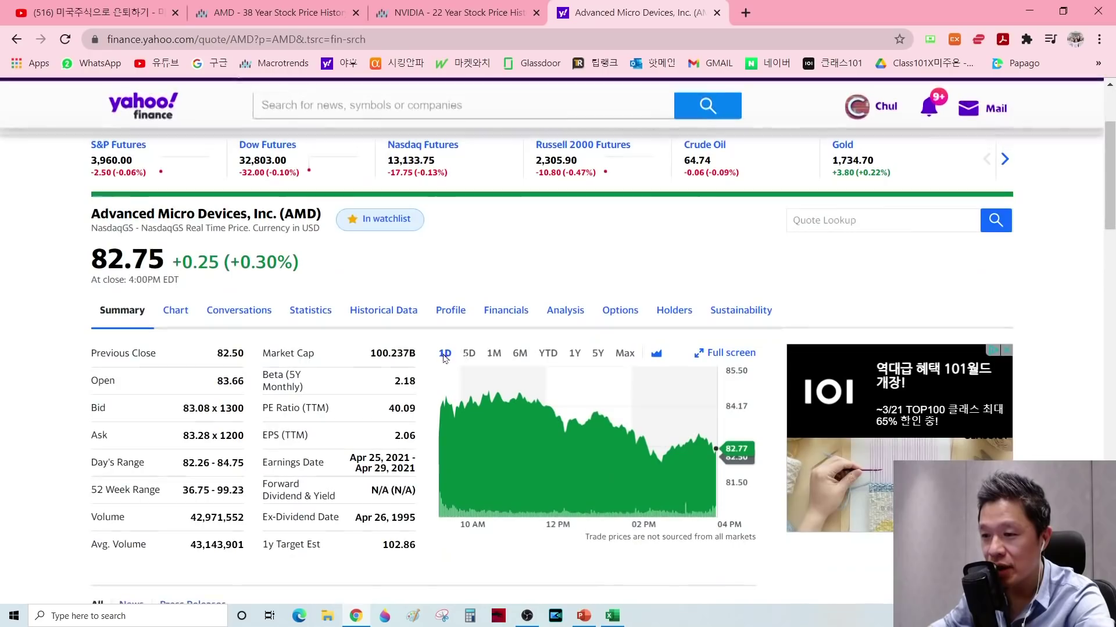
left_click(312, 311)
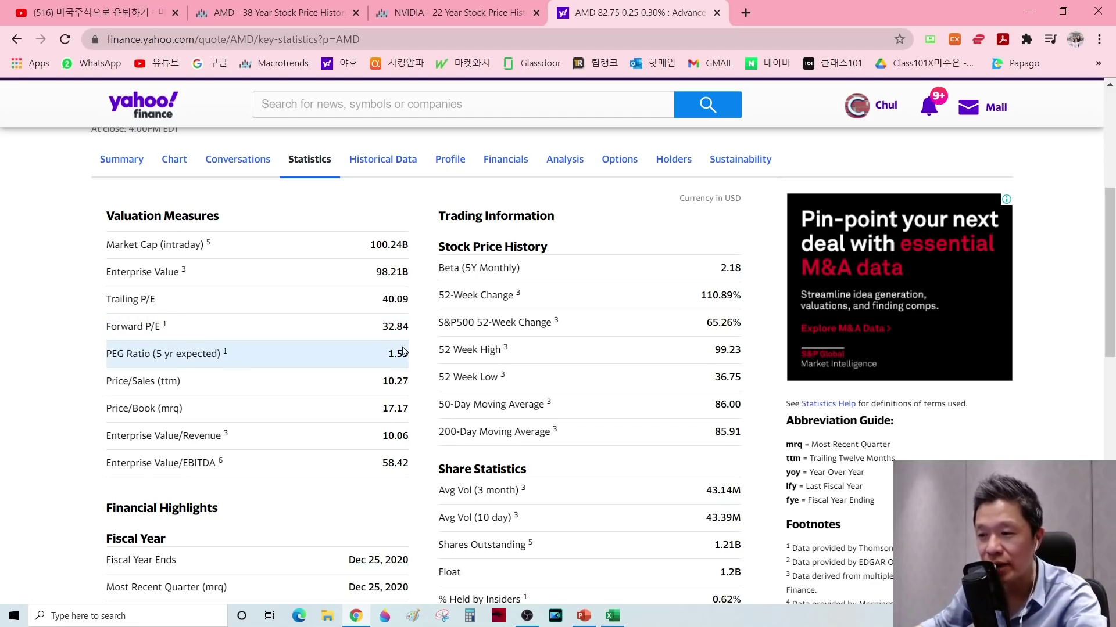
Return to Excel and enter AMD's trailing P/E ratio, 40.09, in cell C7
key("alt+Tab")
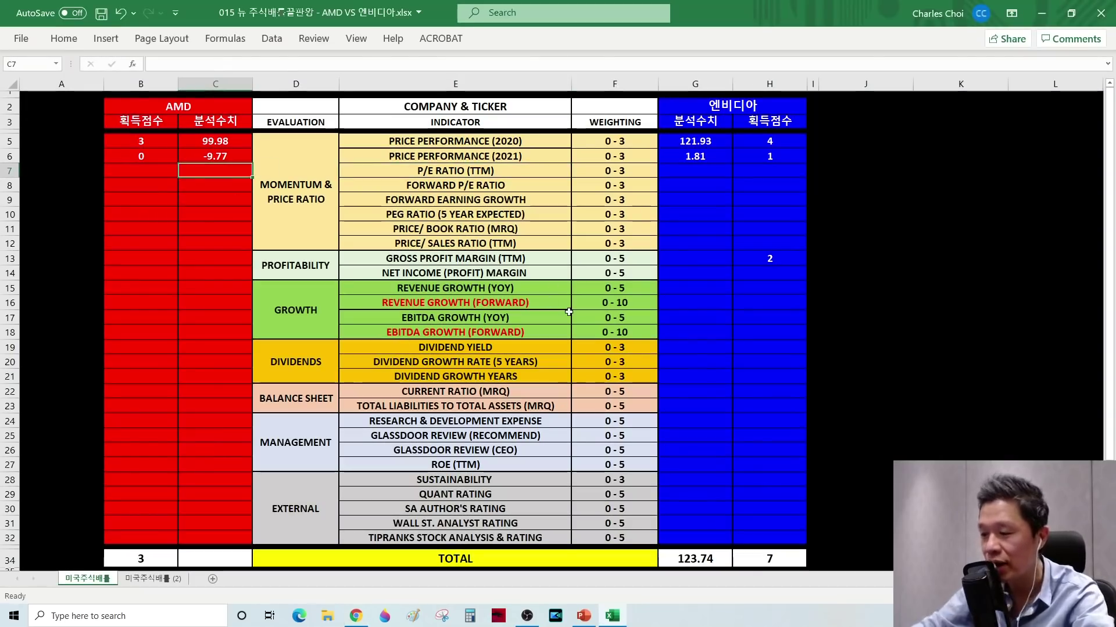
key("alt+Tab")
key("alt+Tab")
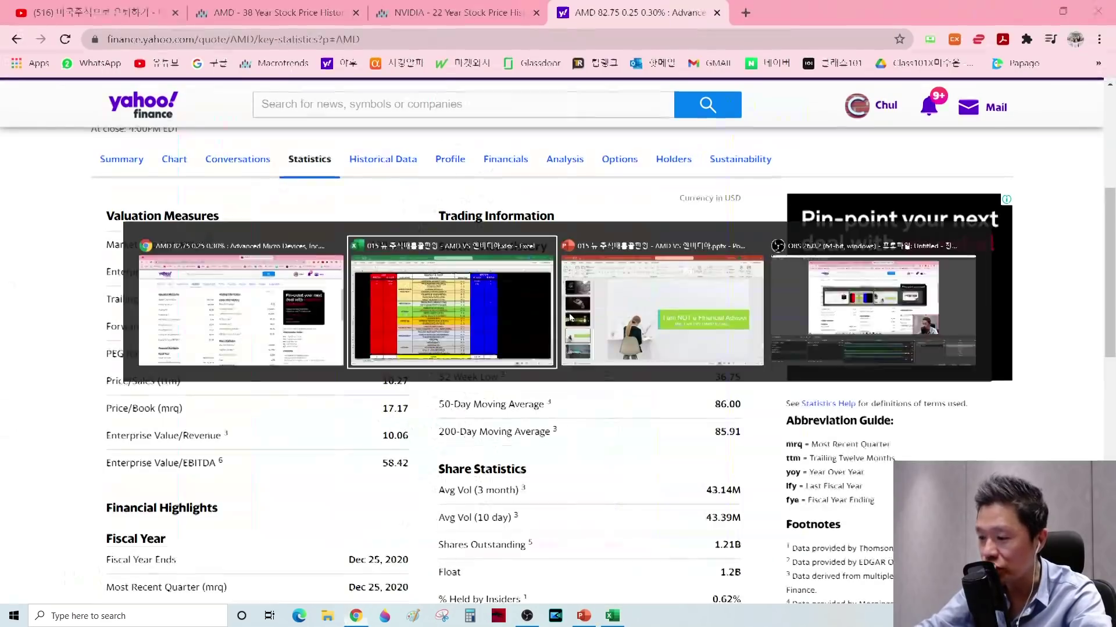
type("40.09")
key("Return")
Read AMD's forward P/E on Yahoo Finance in Chrome and enter 32.84 in Excel cell C8
key("alt+Tab")
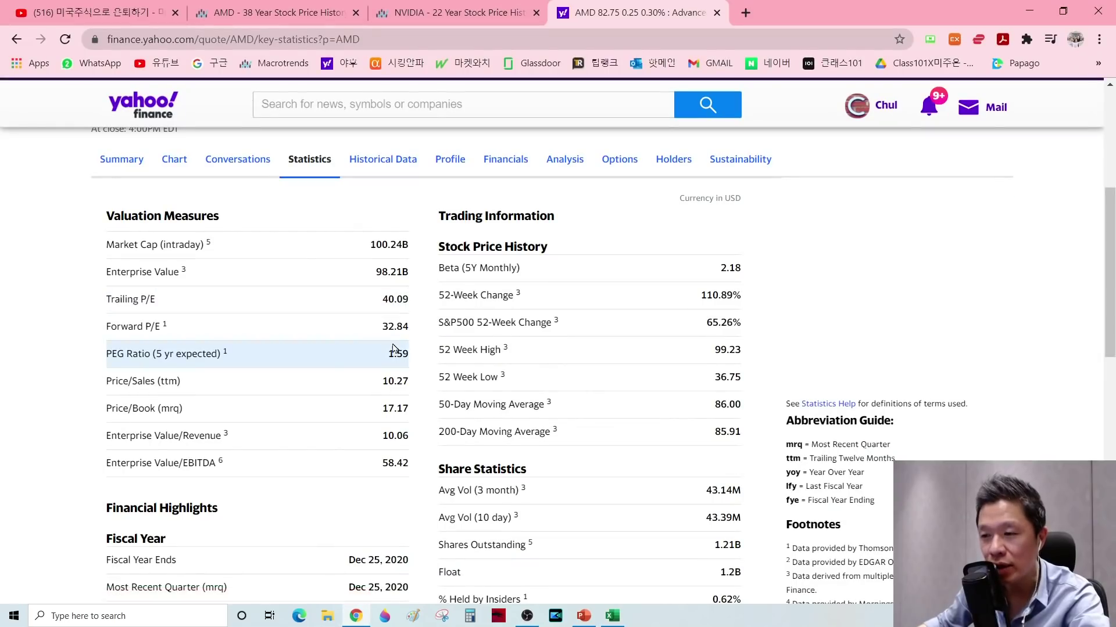
key("alt+Tab")
type("32.84")
key("Return")
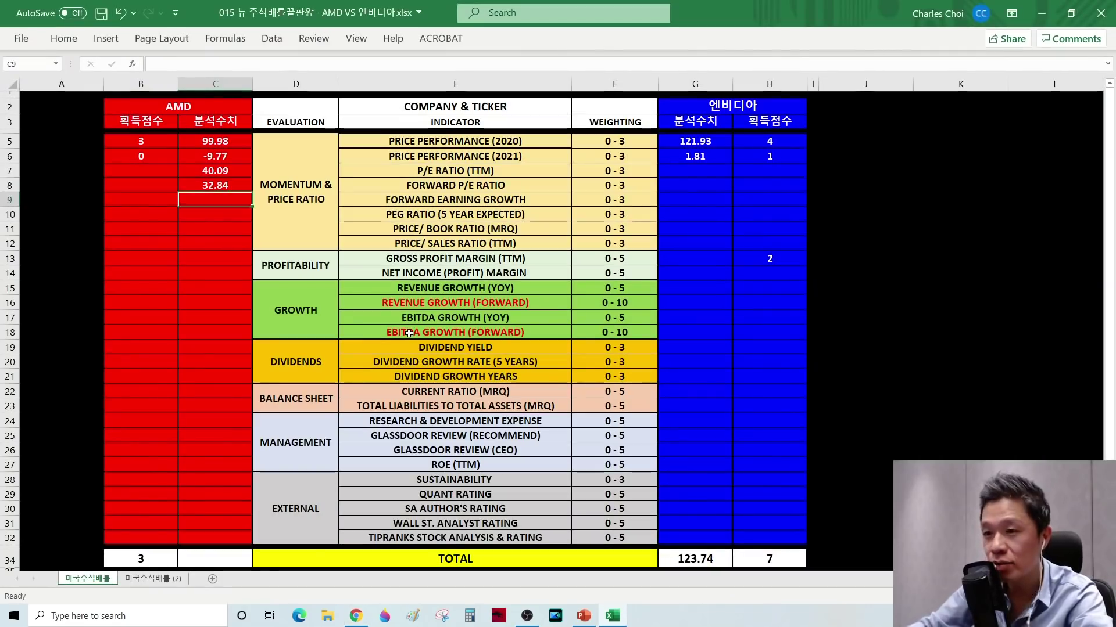
Duplicate the AMD statistics page in Chrome, search for NVDA there and open NVIDIA's valuation statistics
key("alt+Tab")
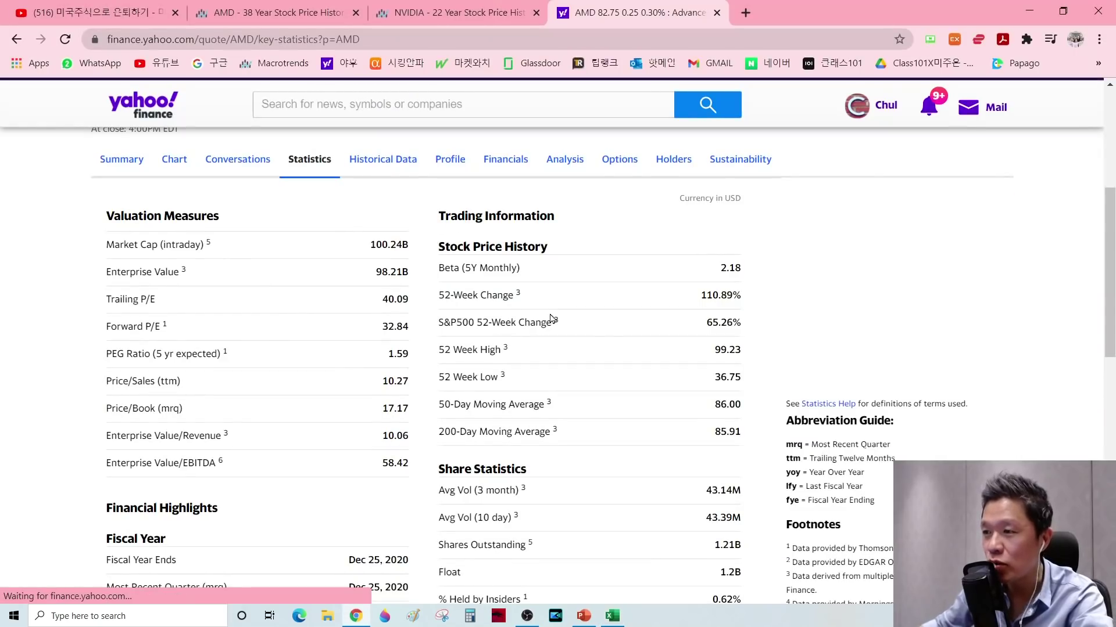
right_click(621, 12)
left_click(680, 97)
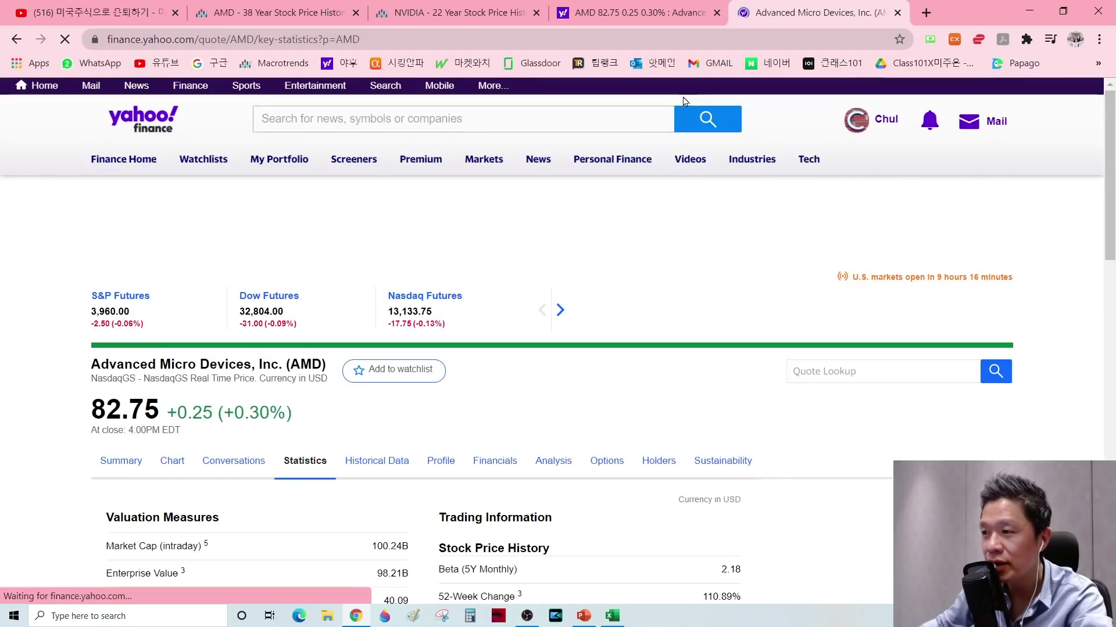
left_click(360, 120)
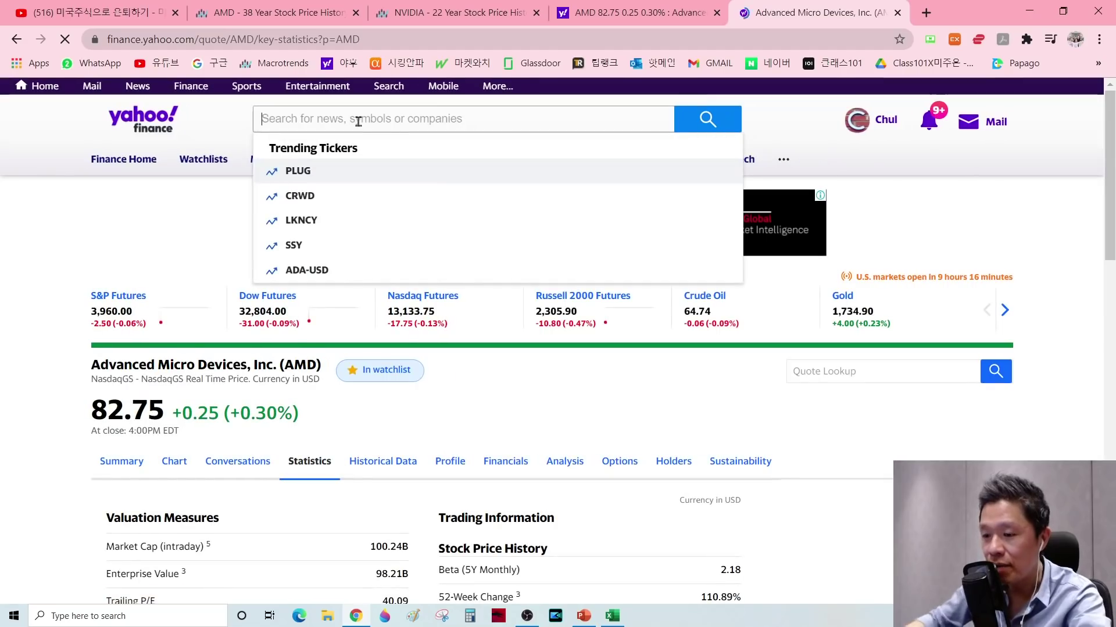
type("NVDA")
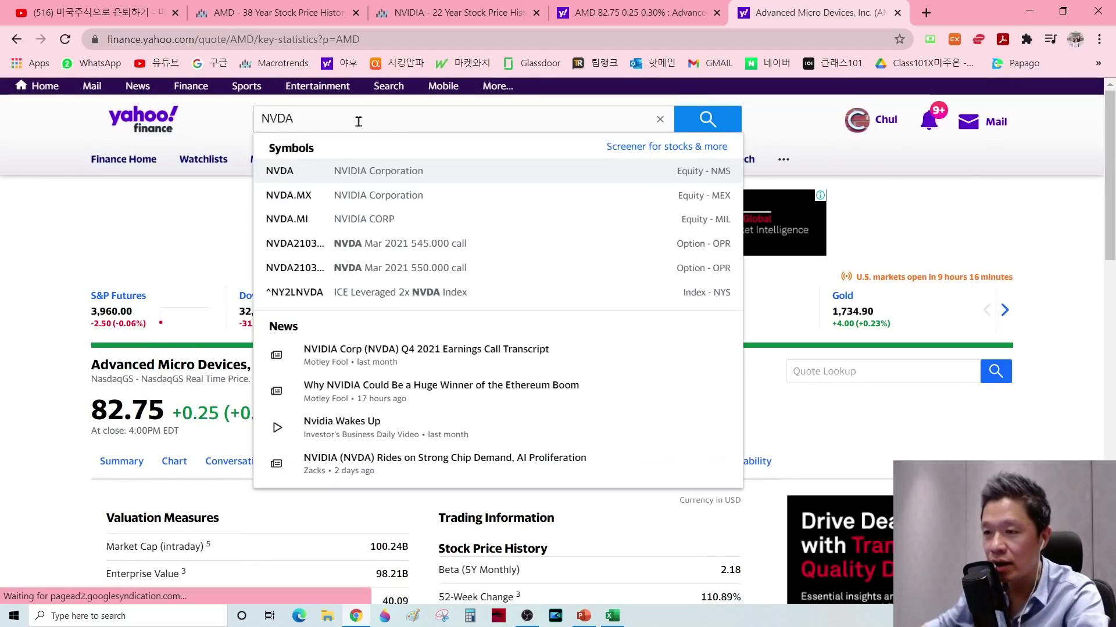
left_click(330, 172)
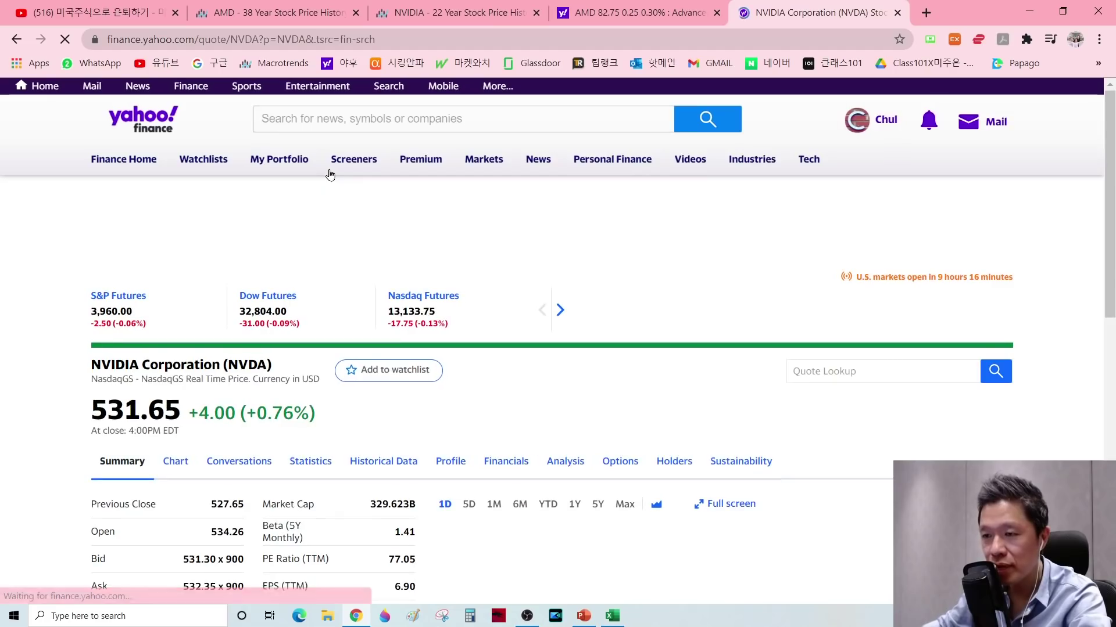
scroll(329, 319, "down", 3)
left_click(329, 319)
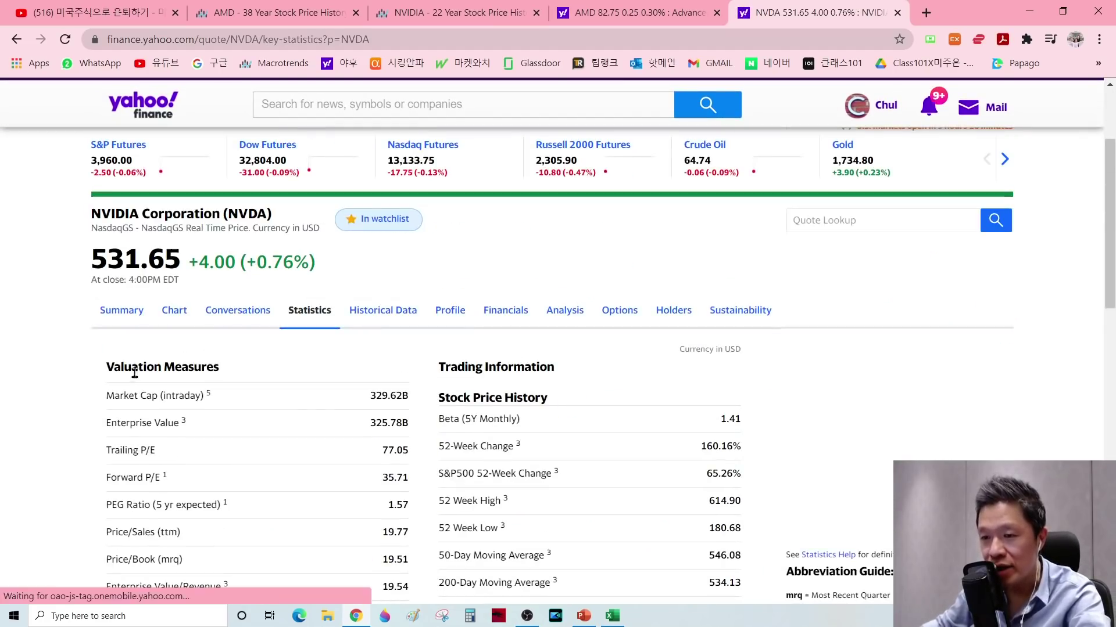
scroll(232, 349, "down", 3)
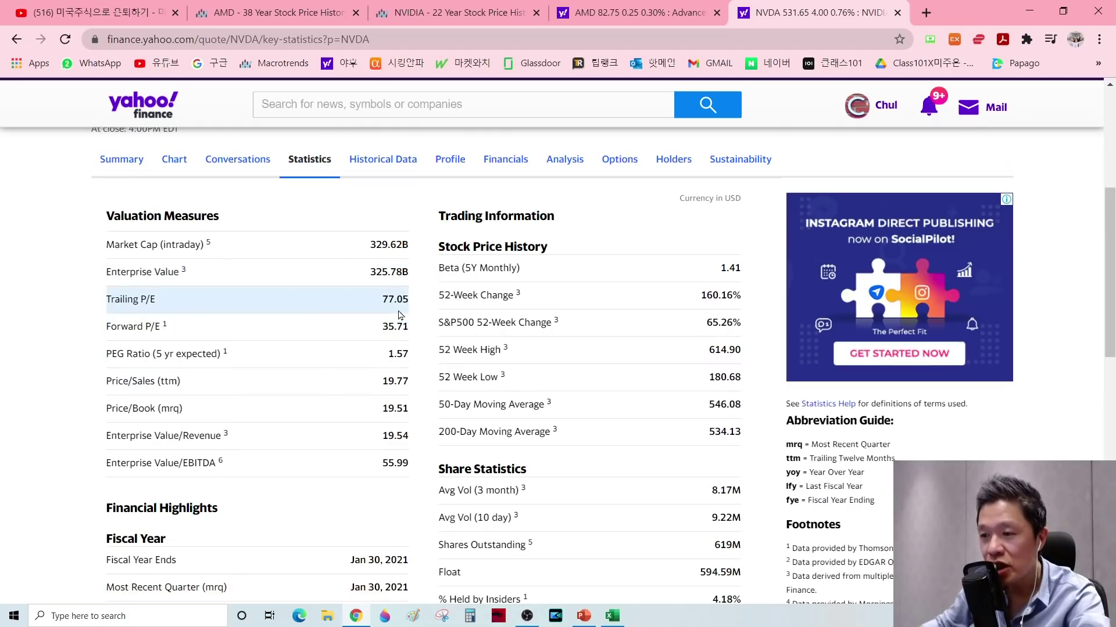
Switch to Excel and enter NVIDIA's trailing P/E ratio, 77.05, in cell G7
key("alt+Tab")
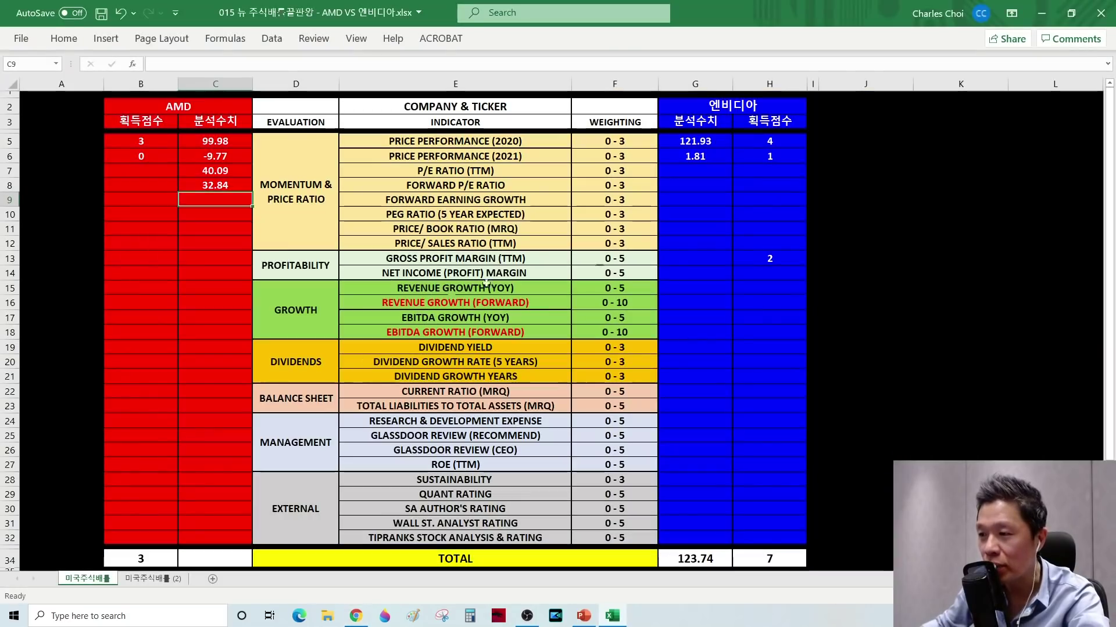
left_click(695, 170)
type("77.05")
key("Return")
Read NVIDIA's forward P/E on Yahoo Finance in Chrome and enter 35.71 in Excel cell G8
key("alt+Tab")
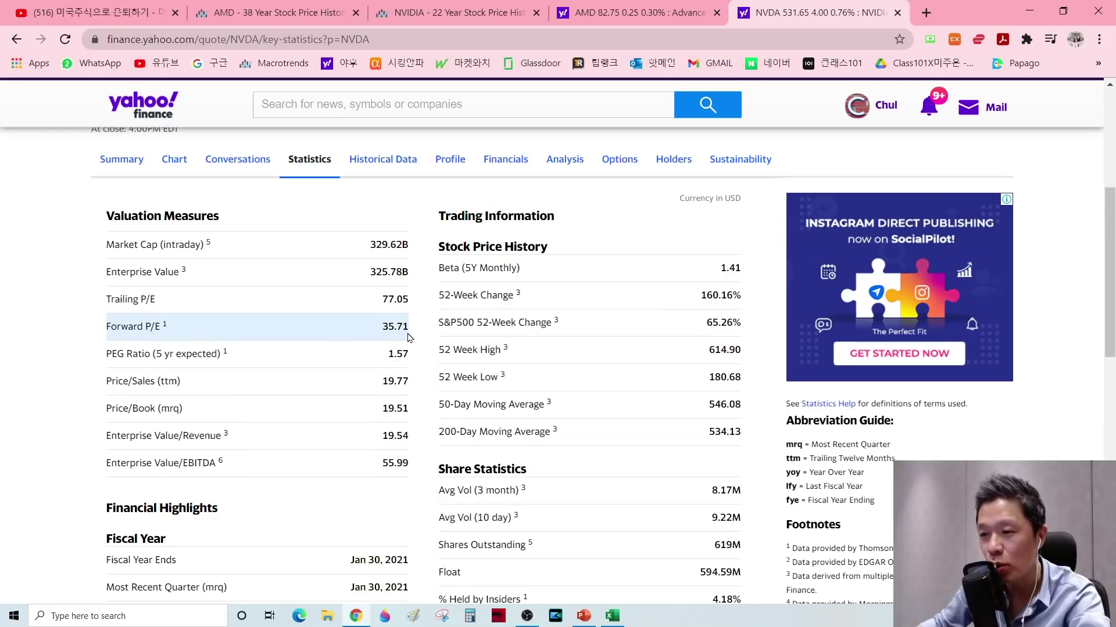
key("alt+Tab")
type("35.71")
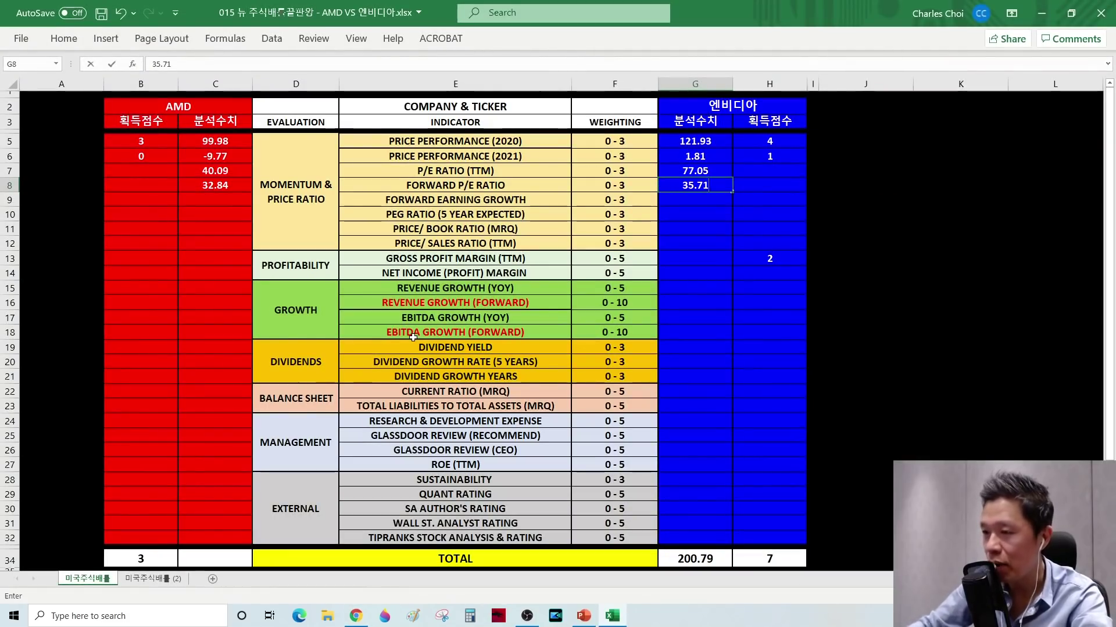
key("Return")
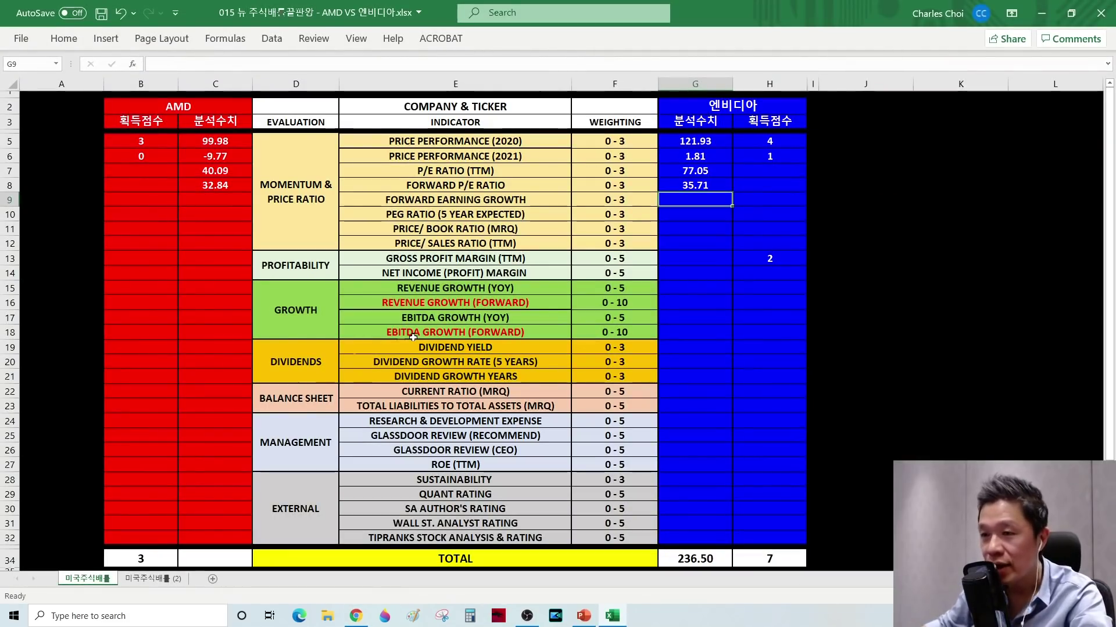
Compare both companies' P/E ratios in row 7 and enter 2 in cell B7 as AMD's score
left_click(474, 170)
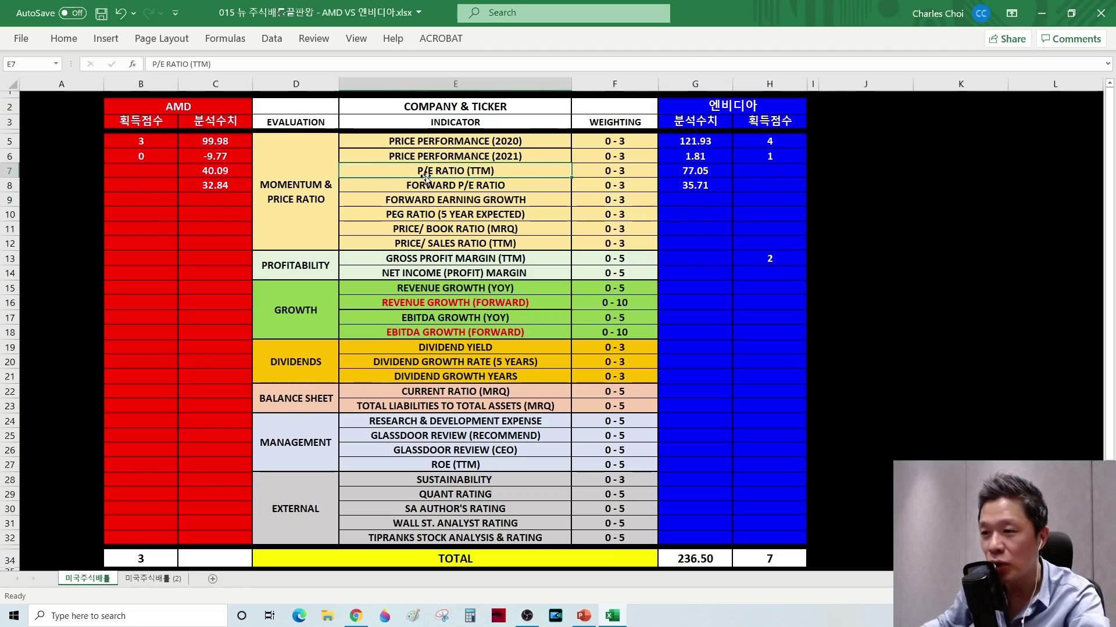
left_click(223, 174)
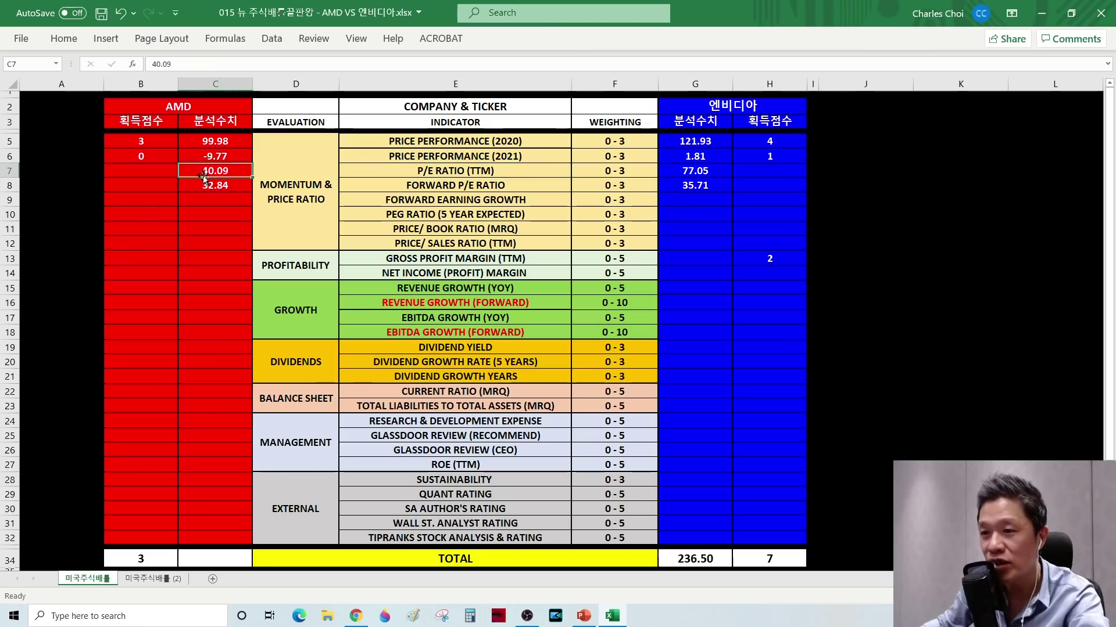
left_click(700, 172)
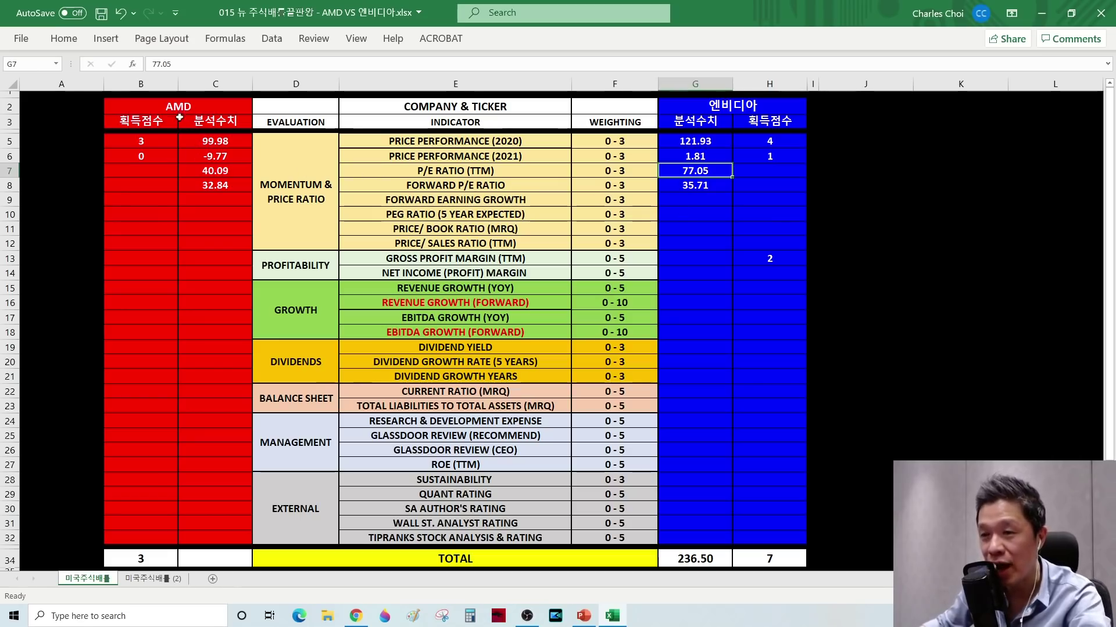
left_click(221, 168)
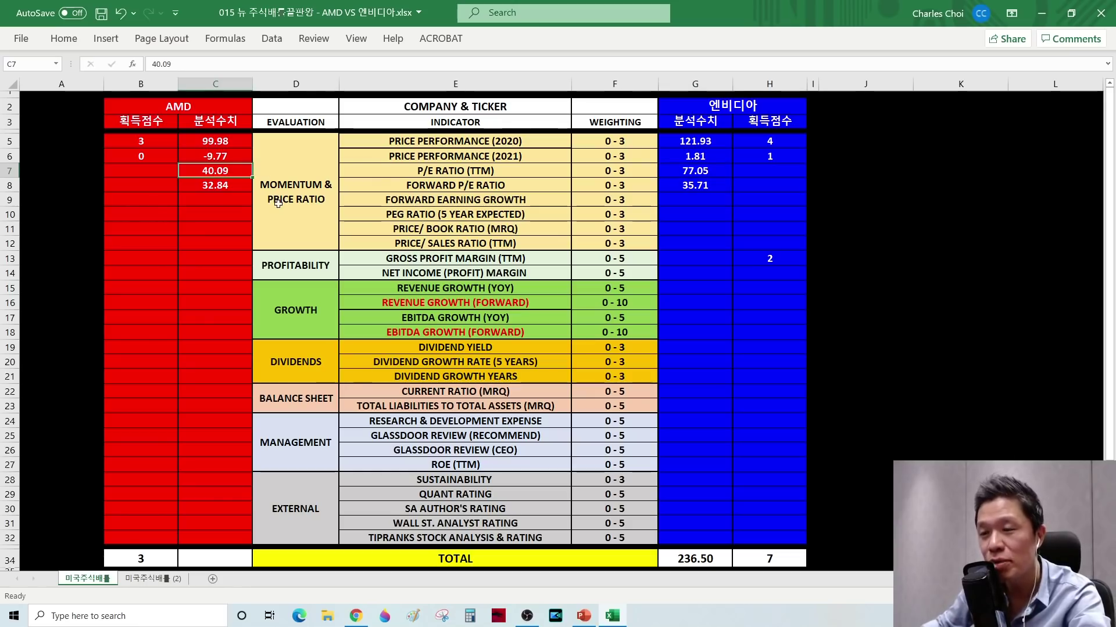
left_click(139, 173)
type("2")
key("Return")
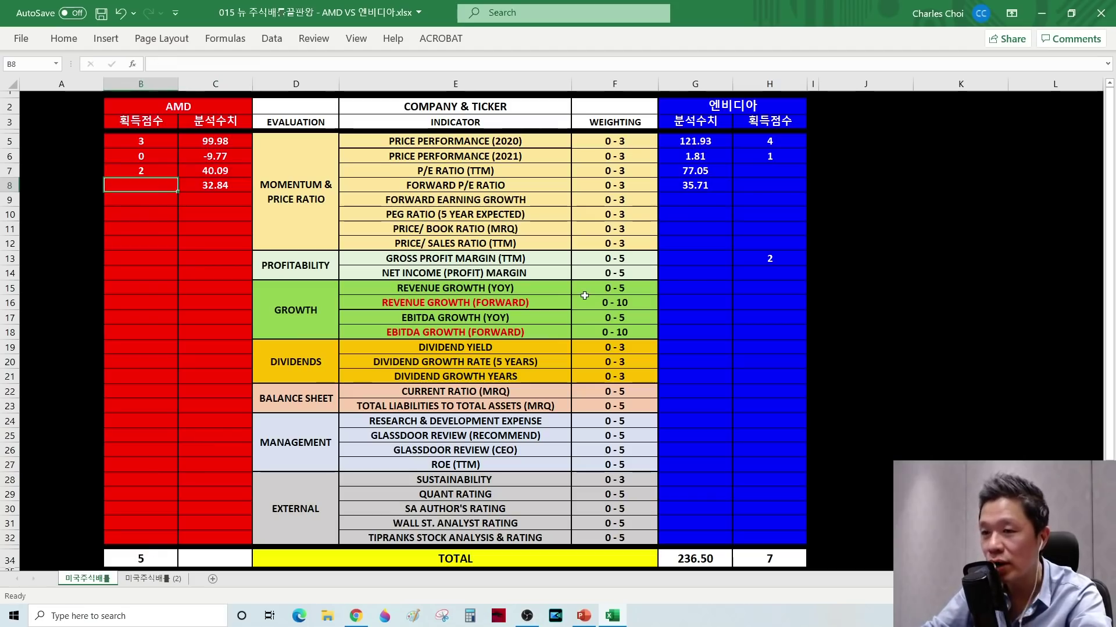
Enter 1 in cell H7 as NVIDIA's score for the trailing P/E ratio
key("Up")
key("Right")
key("Right")
key("Right")
key("Right")
key("Right")
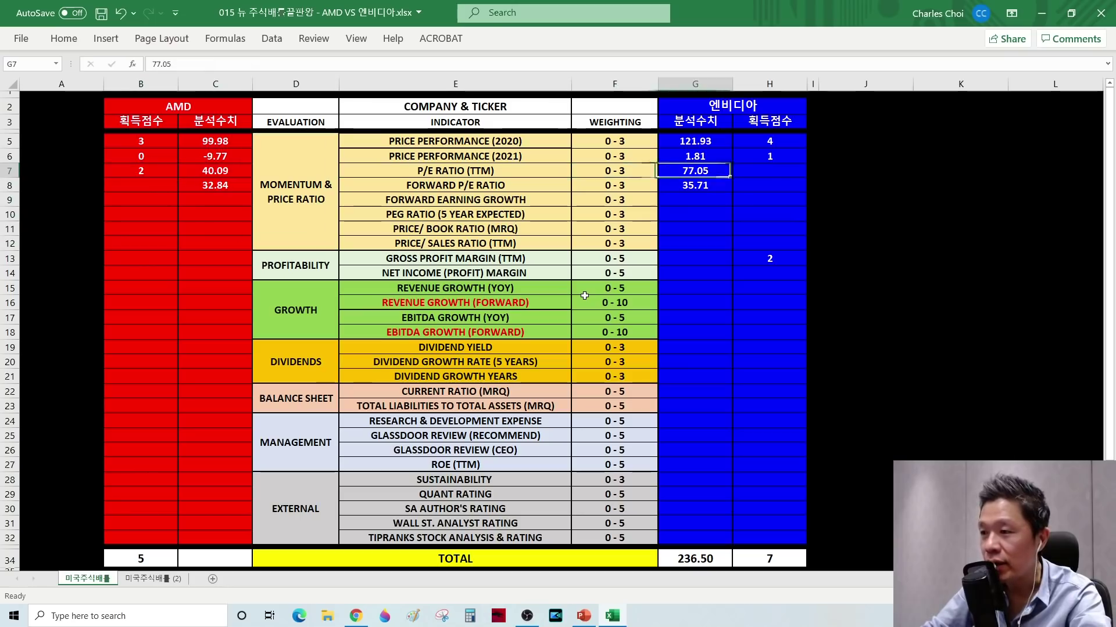
key("Right")
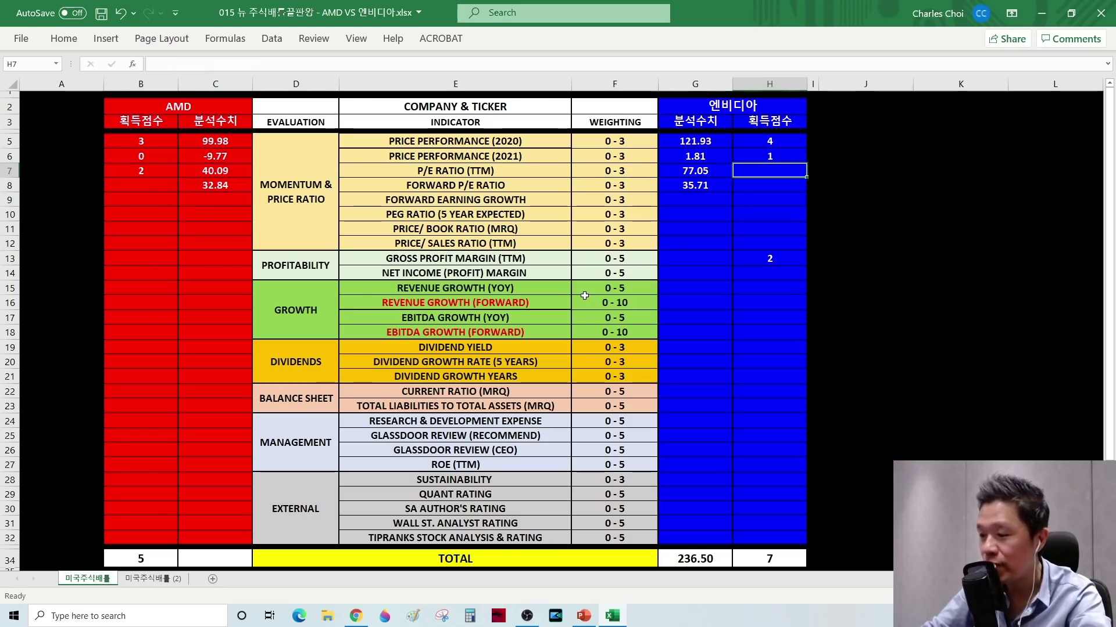
type("1")
key("Return")
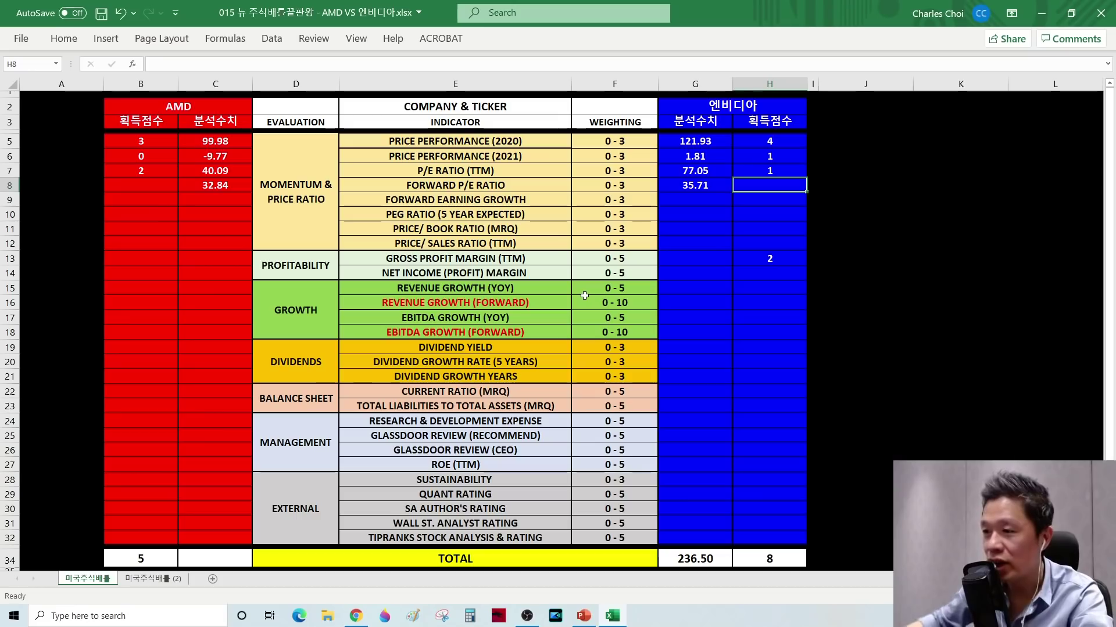
Compare both companies' forward P/E ratios in row 8, then score AMD 2 in B8 and NVIDIA 2 in H8
key("Left")
key("Left")
key("Left")
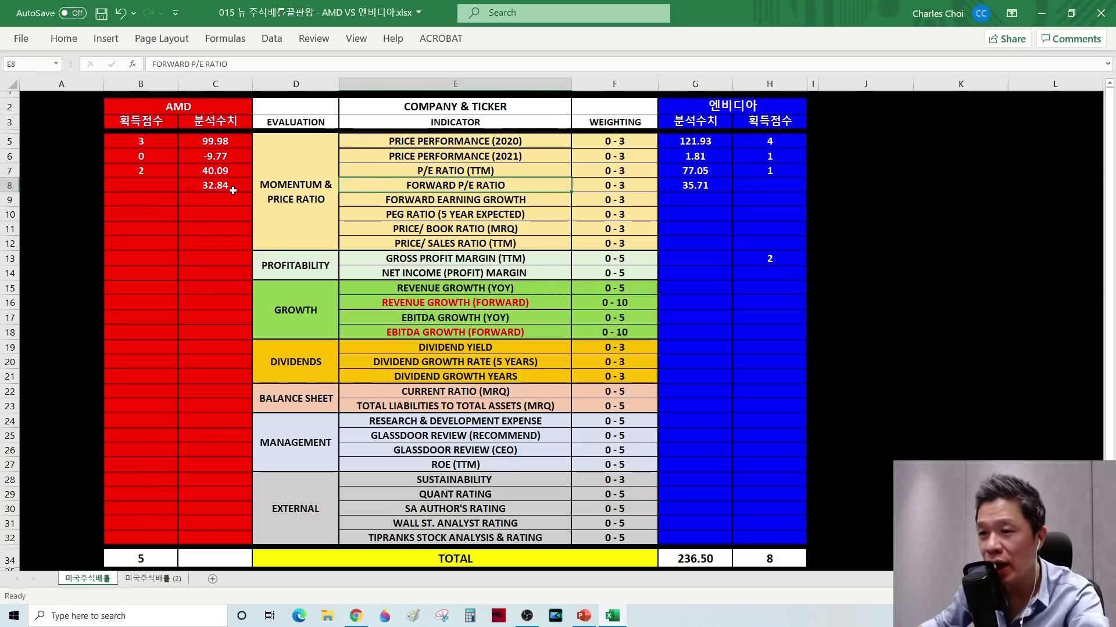
left_click(216, 185)
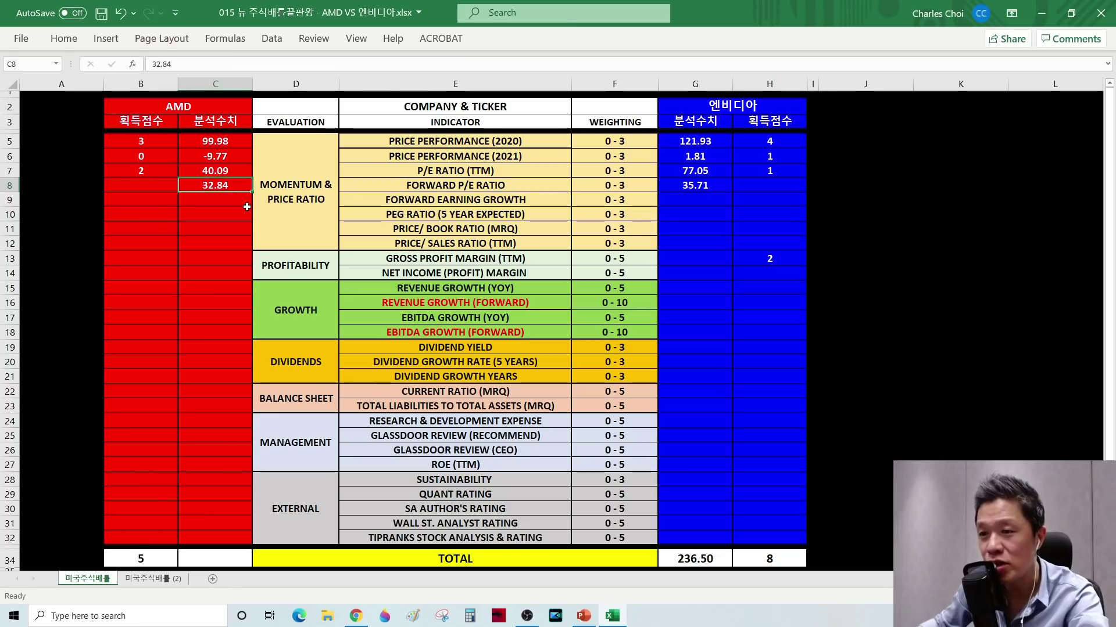
left_click(696, 186)
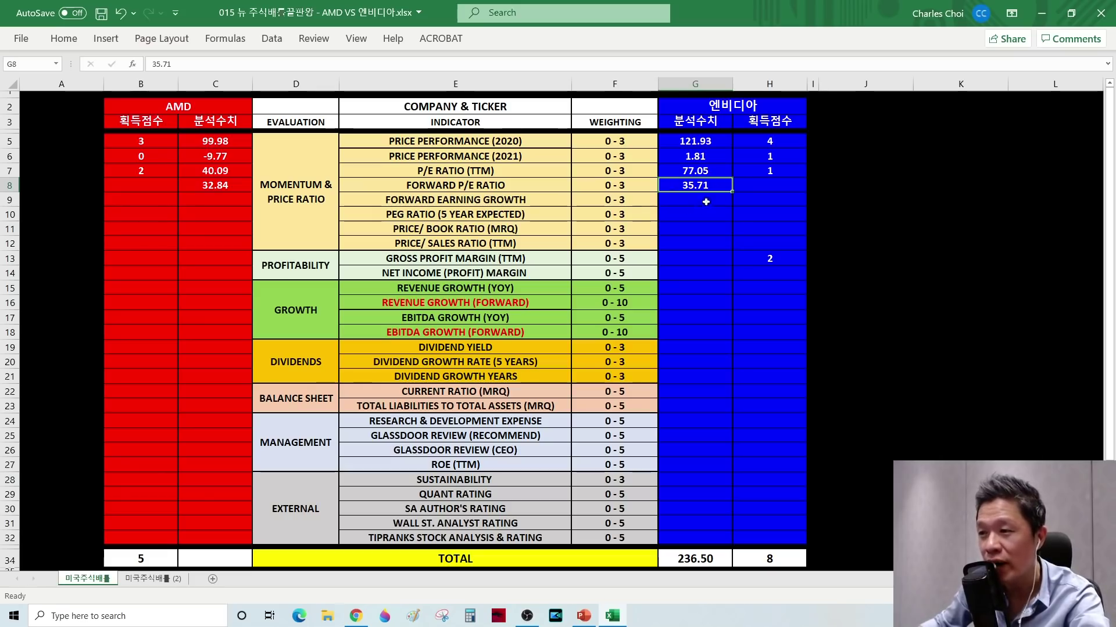
left_click(403, 182)
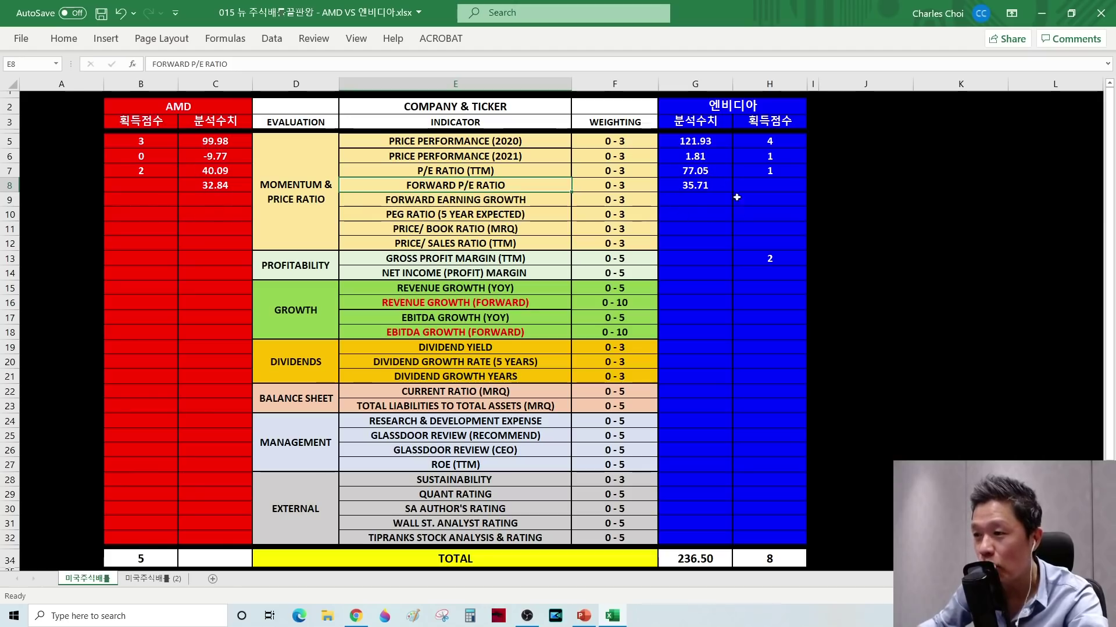
left_click(146, 186)
type("2")
key("Return")
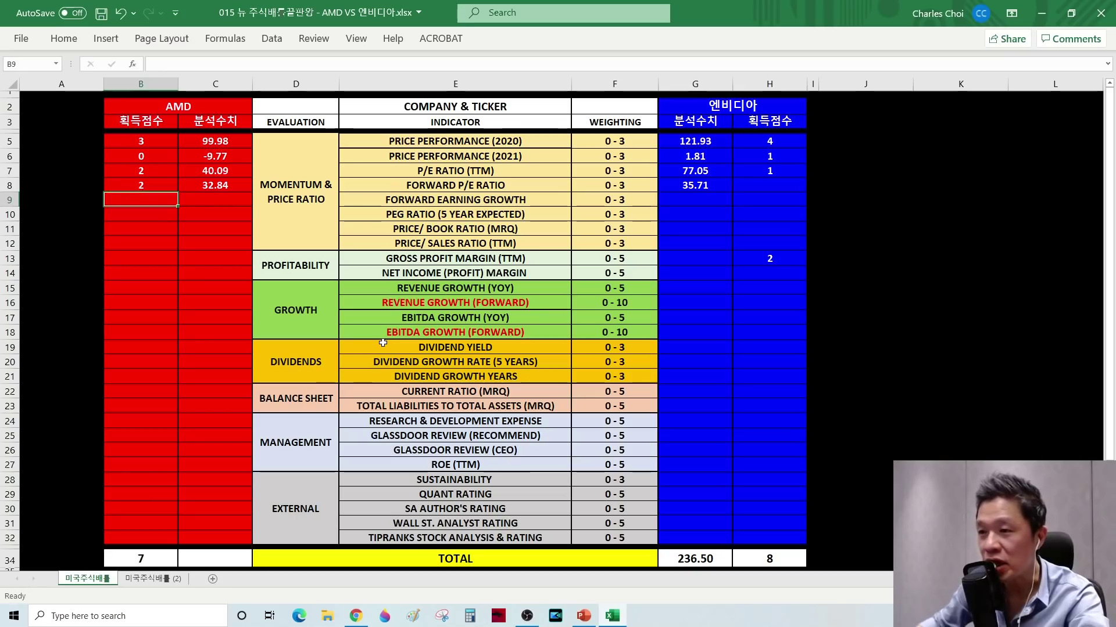
left_click(773, 187)
type("2")
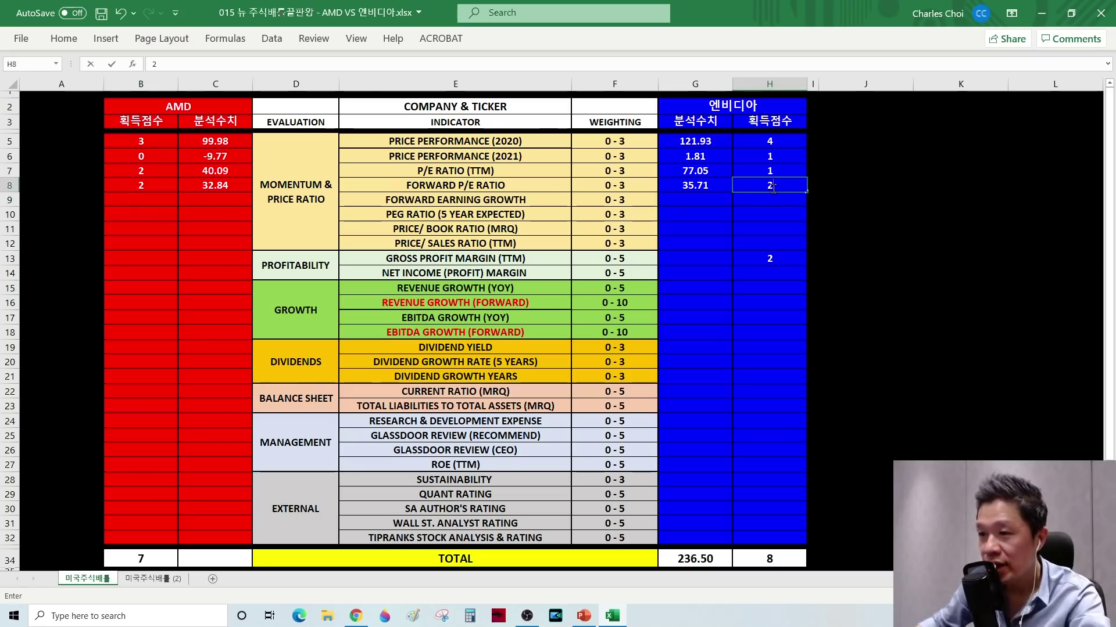
key("Return")
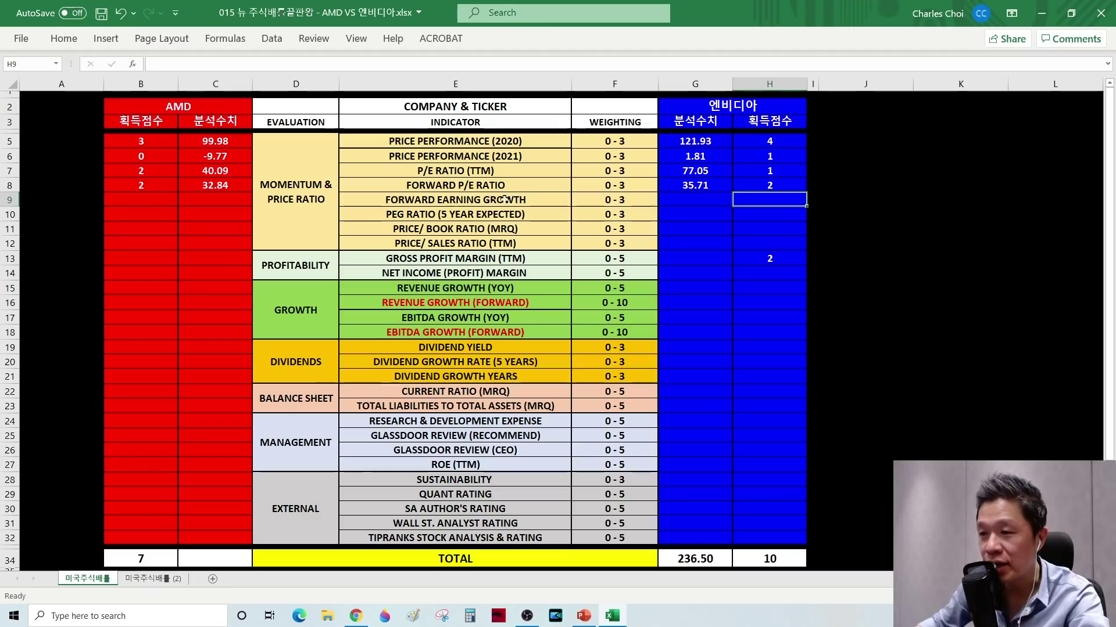
Switch to AMD's Yahoo Finance statistics in Chrome and divide its trailing P/E, 40.09, by its forward P/E, 32.84, in Calculator
left_click(450, 205)
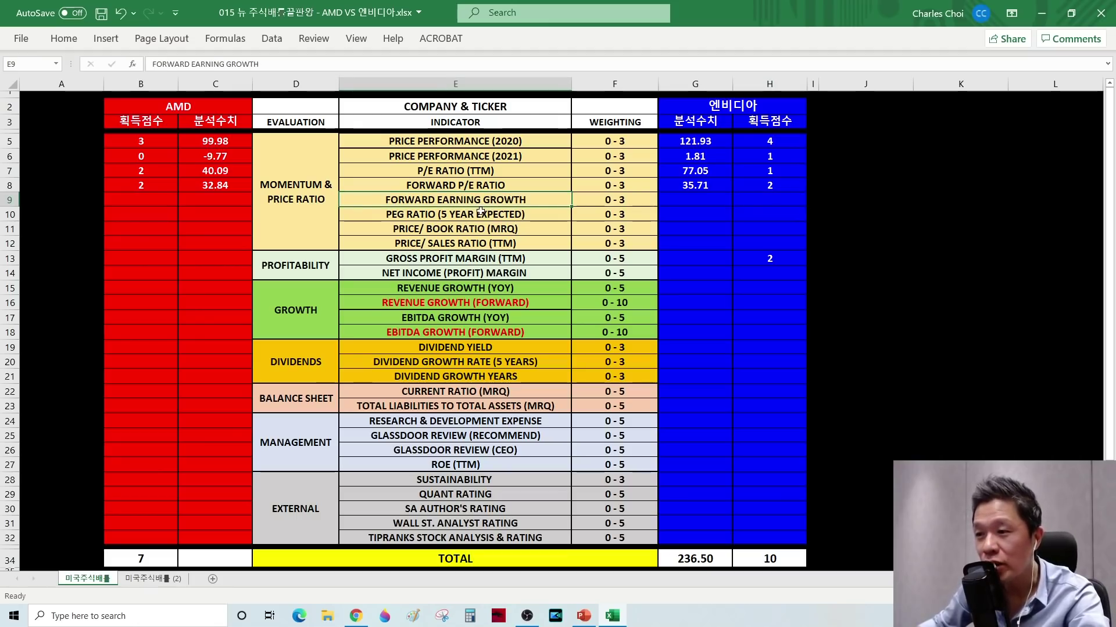
key("alt+Tab")
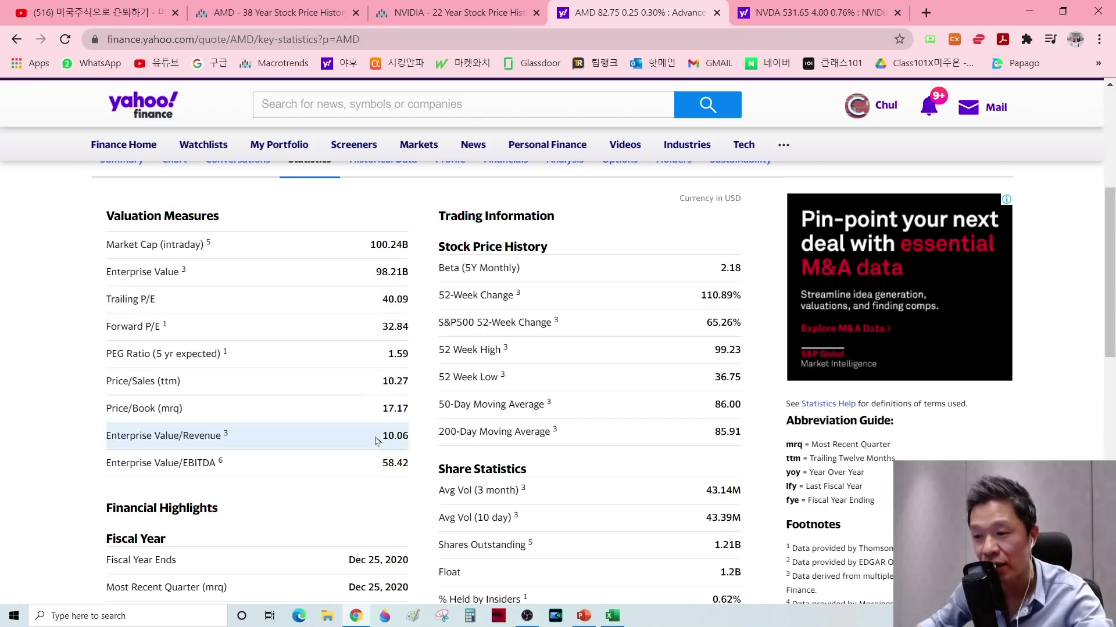
left_click(469, 616)
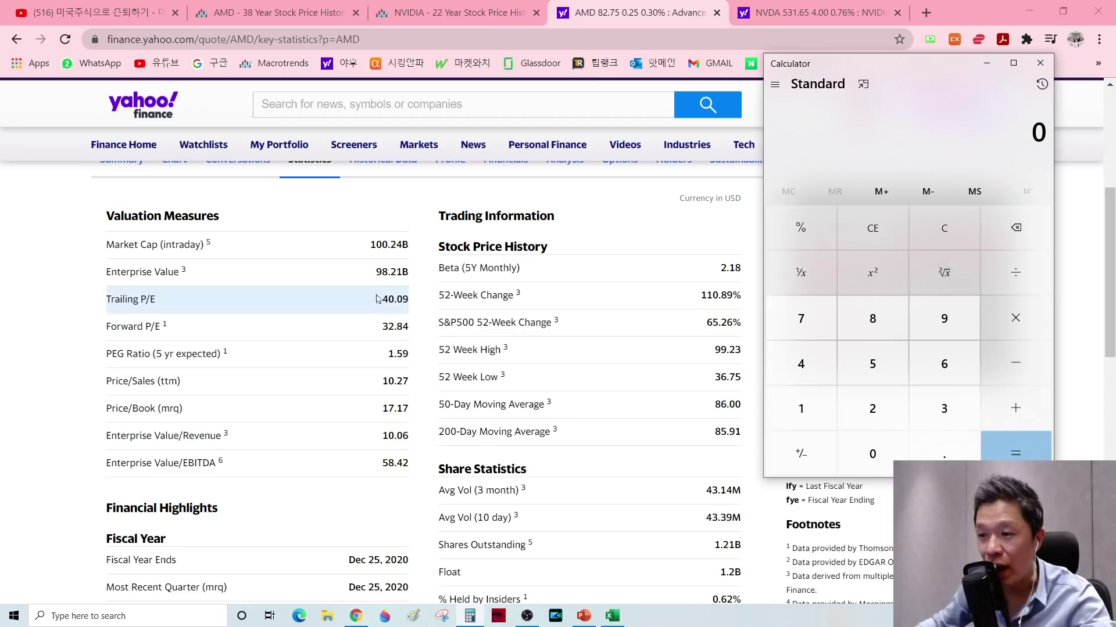
left_click(802, 364)
left_click(850, 451)
key("period")
left_click(854, 450)
left_click(944, 339)
left_click(1016, 281)
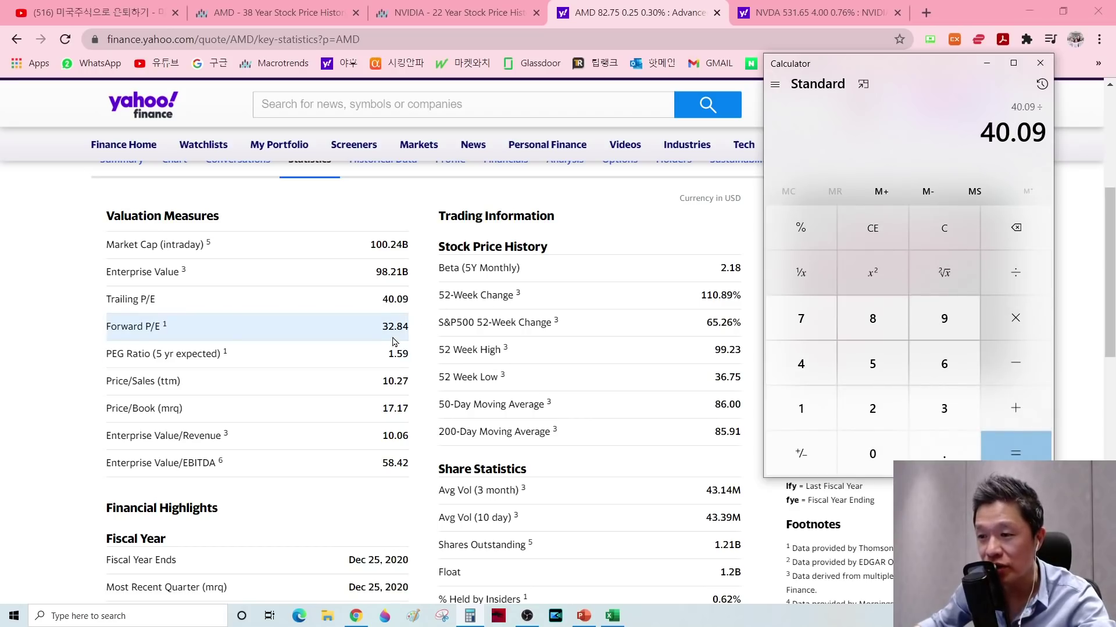
left_click(944, 408)
left_click(872, 408)
left_click(944, 453)
left_click(872, 319)
left_click(800, 364)
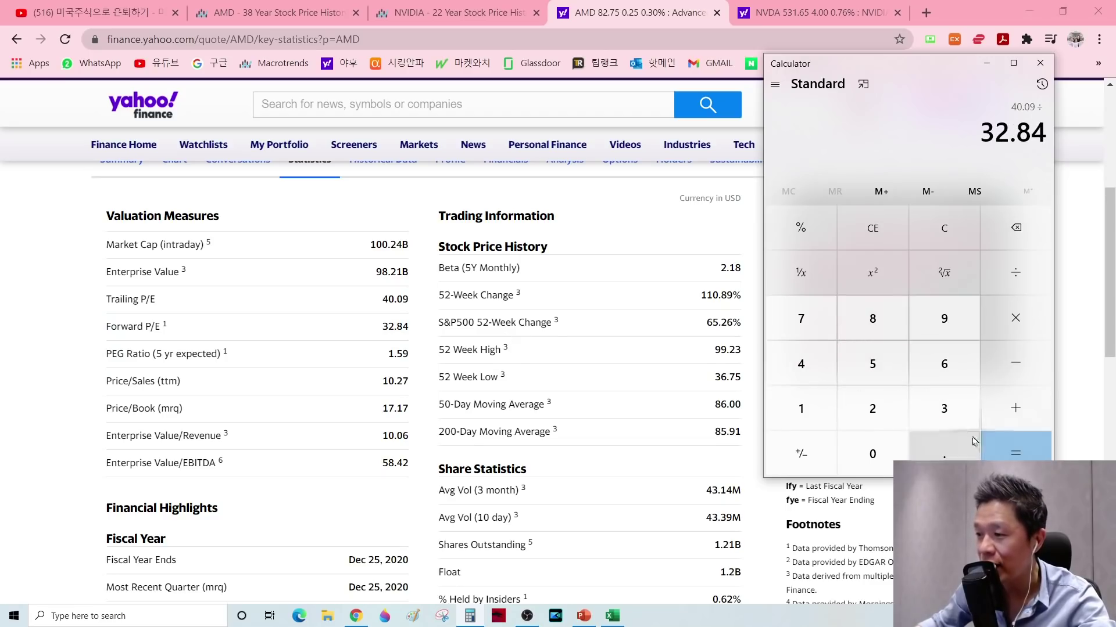
left_click(1015, 450)
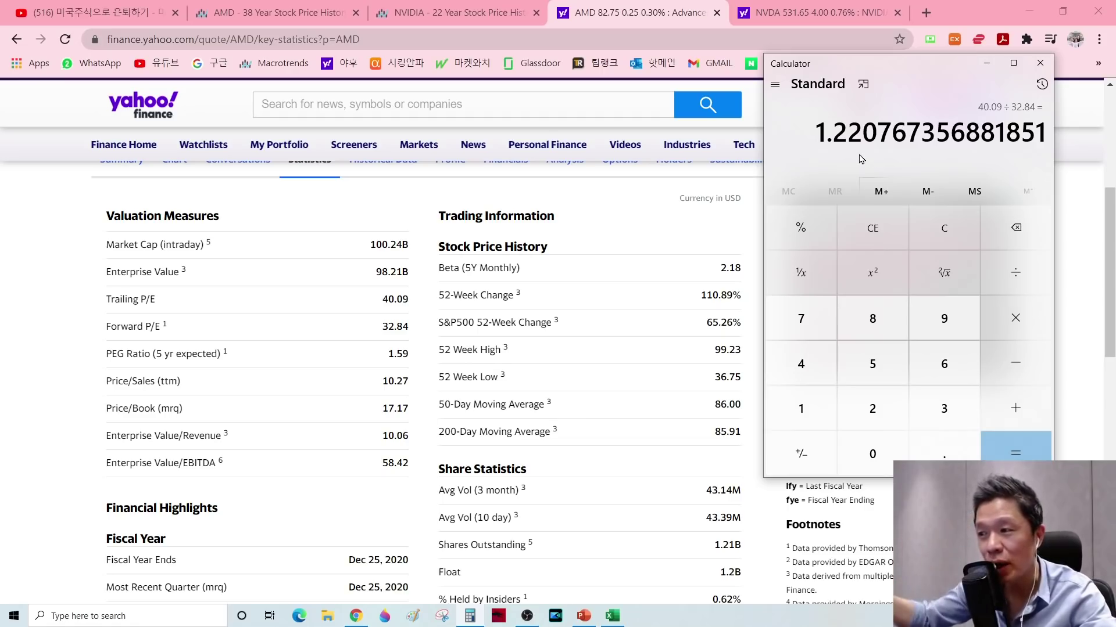
Return to Excel and enter 22 in cell C9 as AMD's forward earning growth
left_click(548, 460)
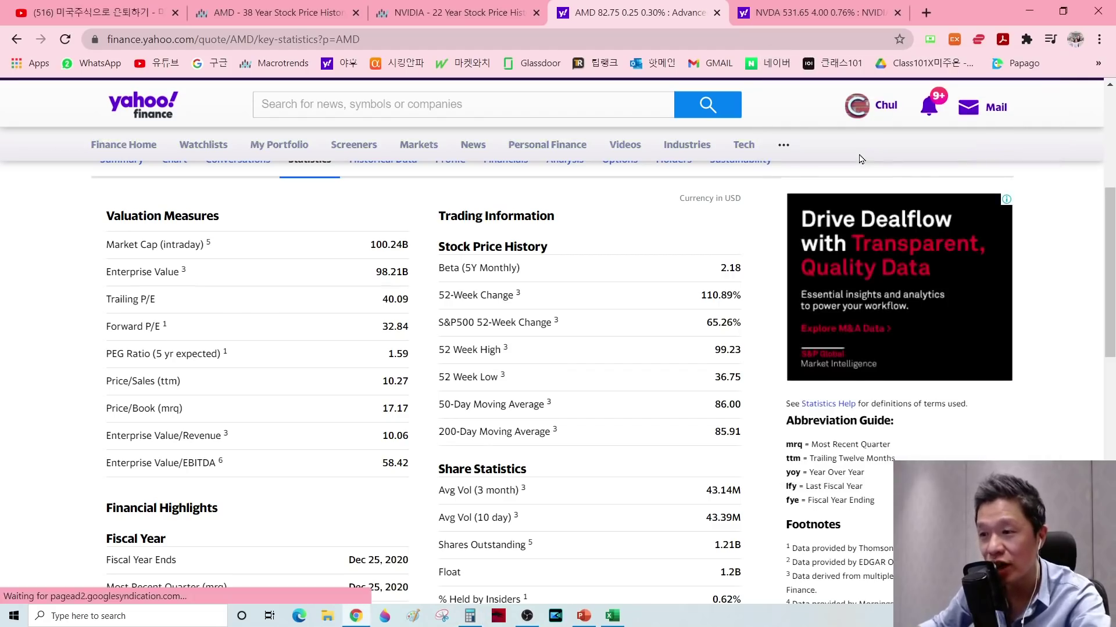
left_click(612, 616)
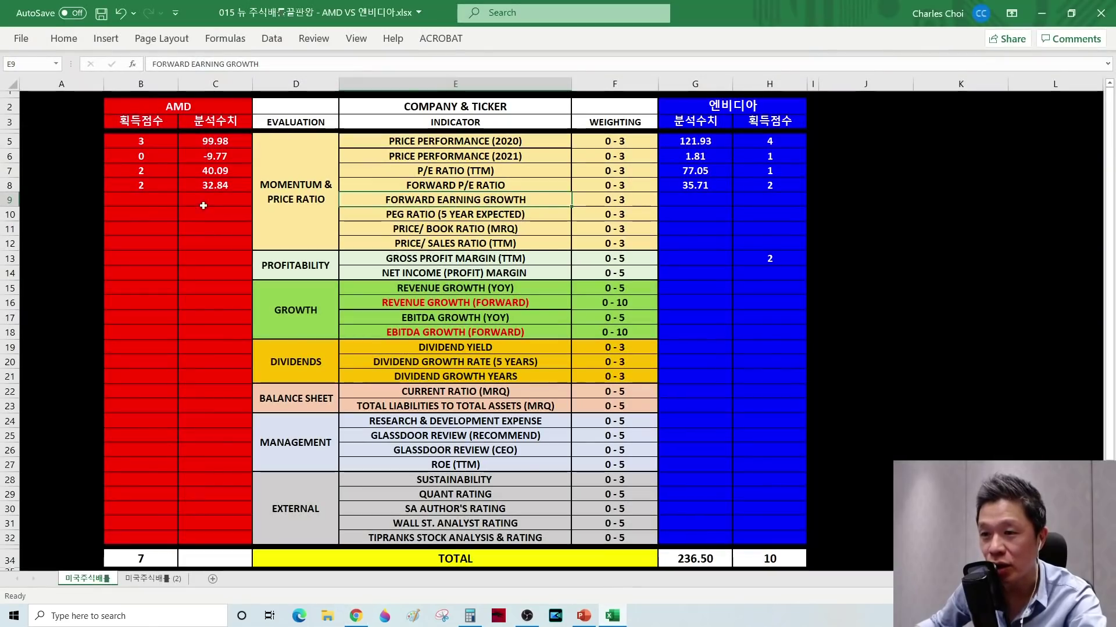
type("2")
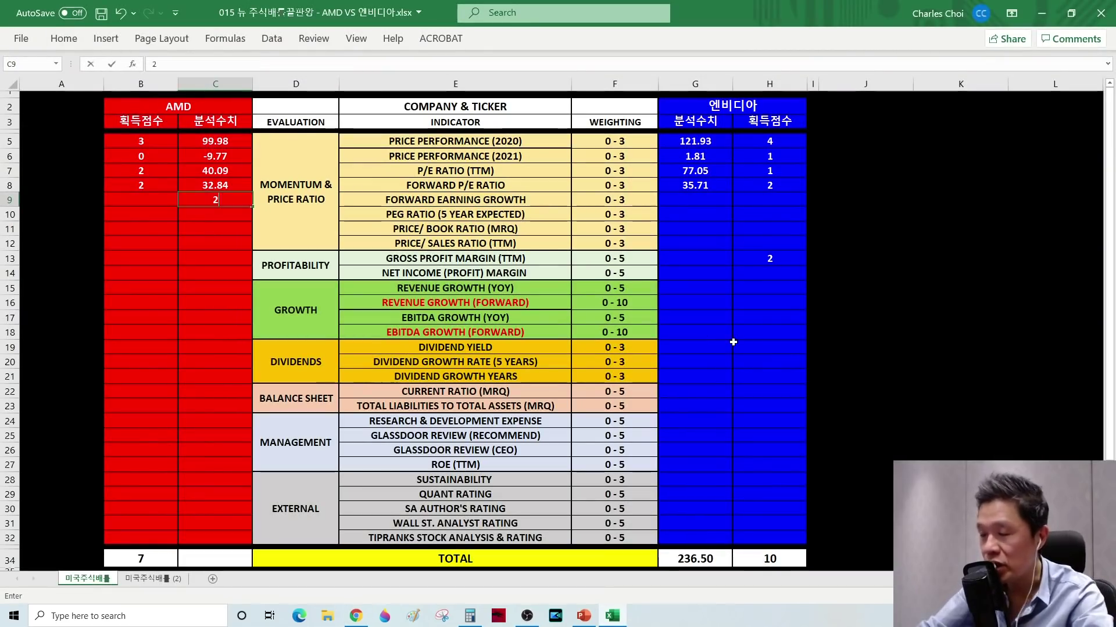
type("2.0")
key("Return")
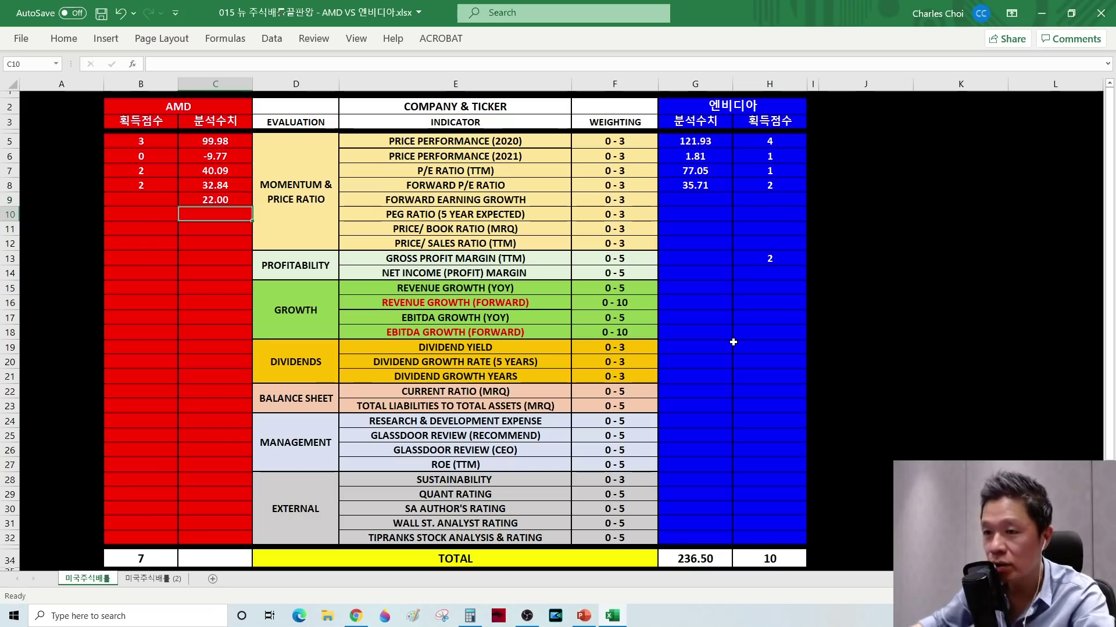
Open NVIDIA's Yahoo Finance statistics in Chrome and divide its trailing P/E, 77.05, by its forward P/E, 35.71, in Calculator
left_click(699, 206)
key("alt+Tab")
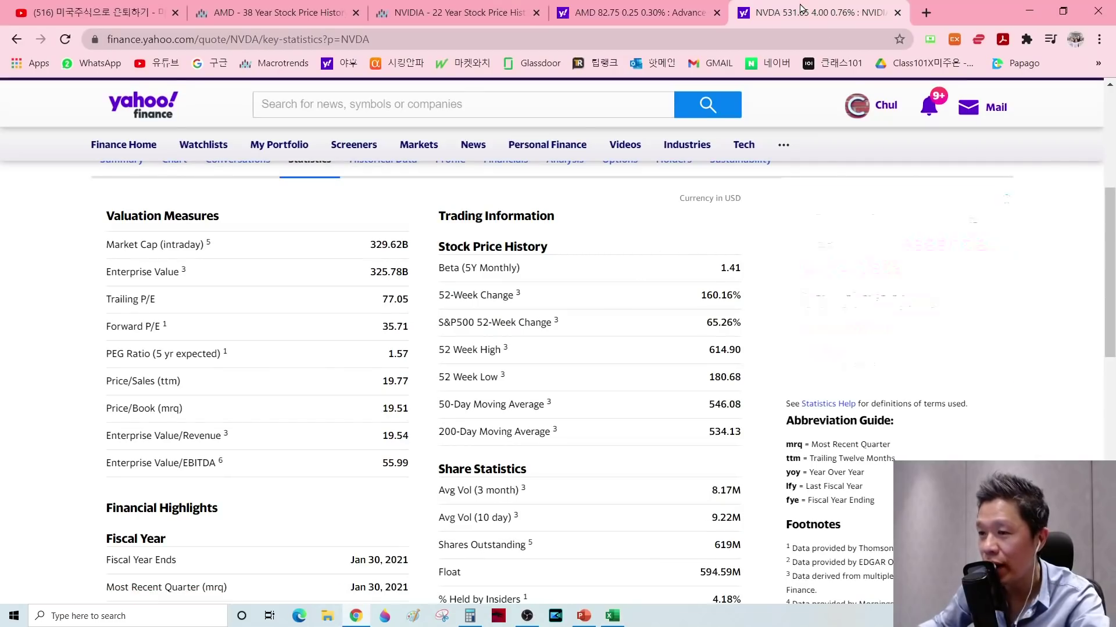
left_click(468, 617)
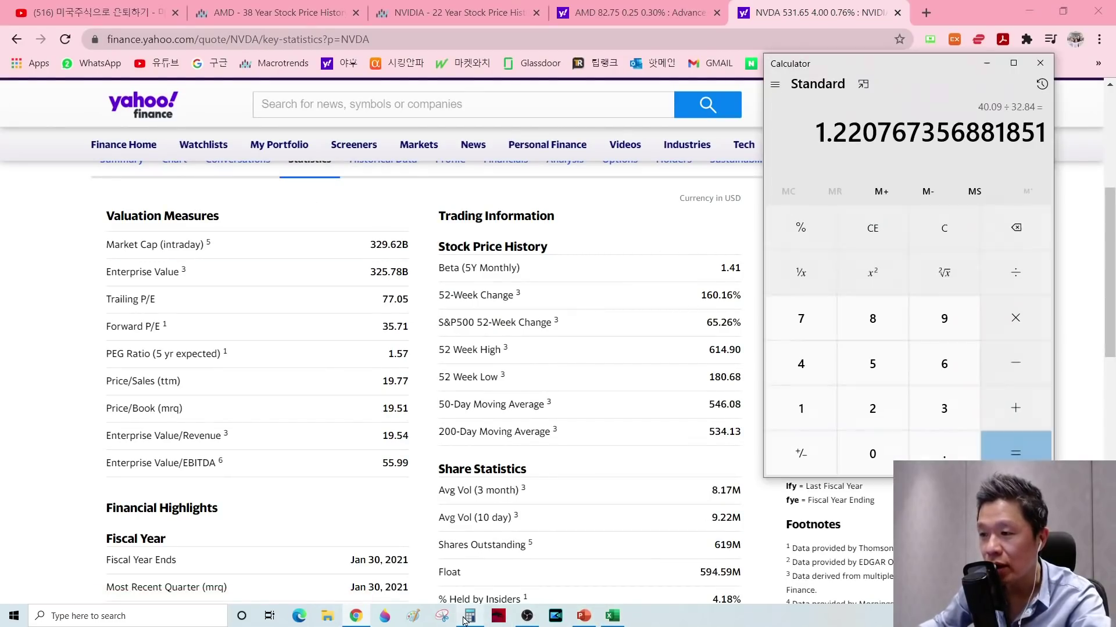
key("Escape")
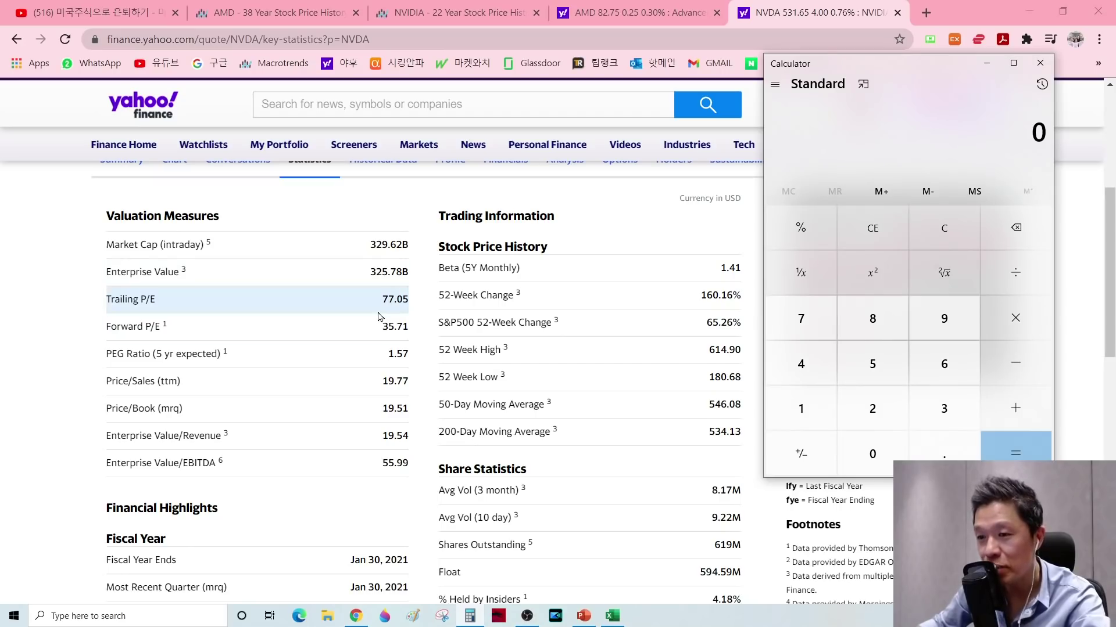
left_click(801, 319)
left_click(801, 318)
left_click(944, 450)
left_click(873, 452)
left_click(894, 381)
left_click(1004, 273)
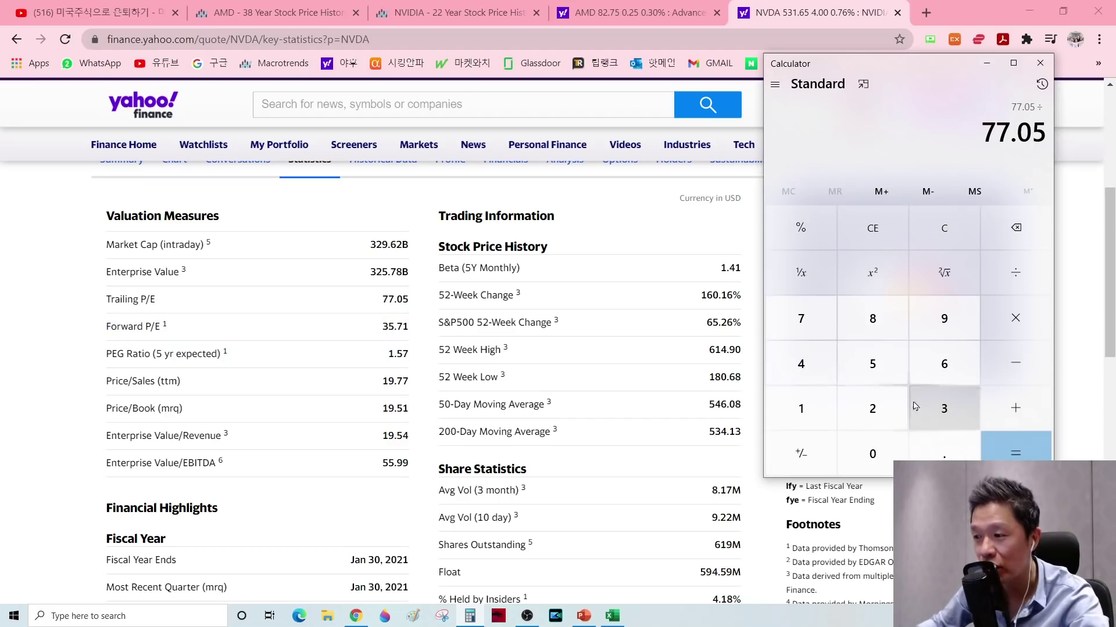
left_click(944, 408)
left_click(888, 373)
left_click(942, 452)
left_click(814, 323)
left_click(816, 402)
left_click(1009, 442)
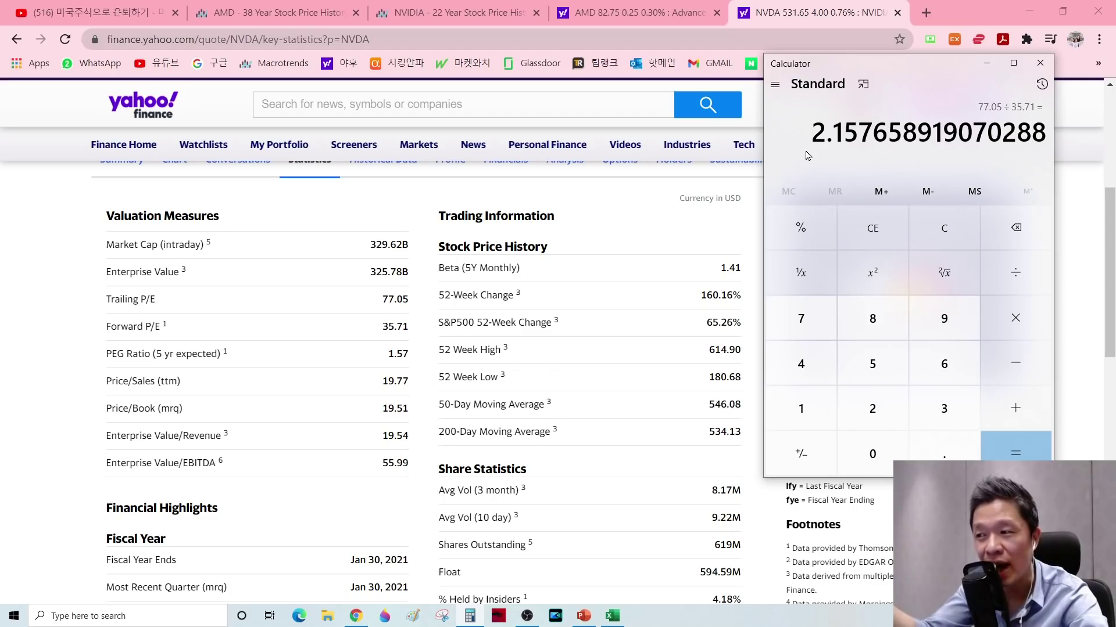
Put Calculator away, switch to Excel and enter 116 in cell G9 as NVIDIA's forward earning growth
left_click(471, 616)
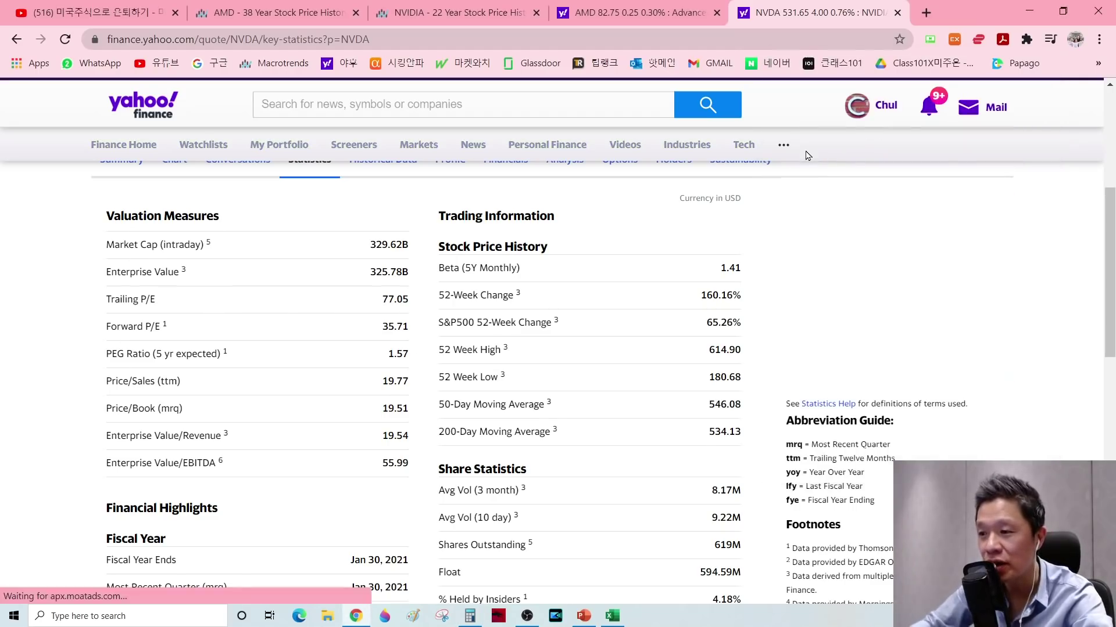
left_click(609, 619)
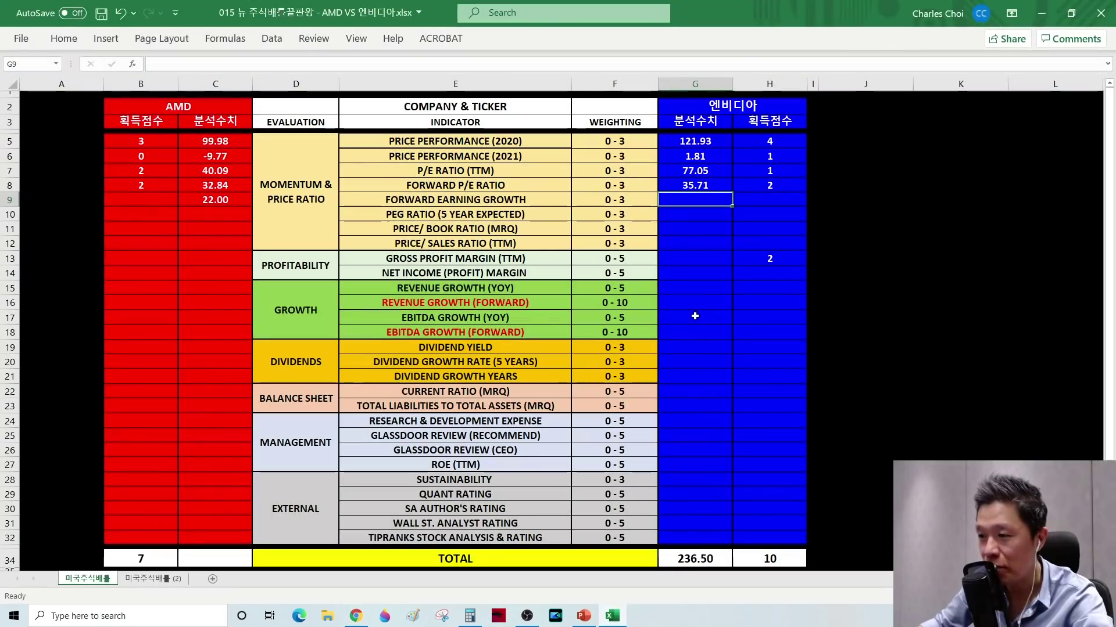
type("116")
key("Return")
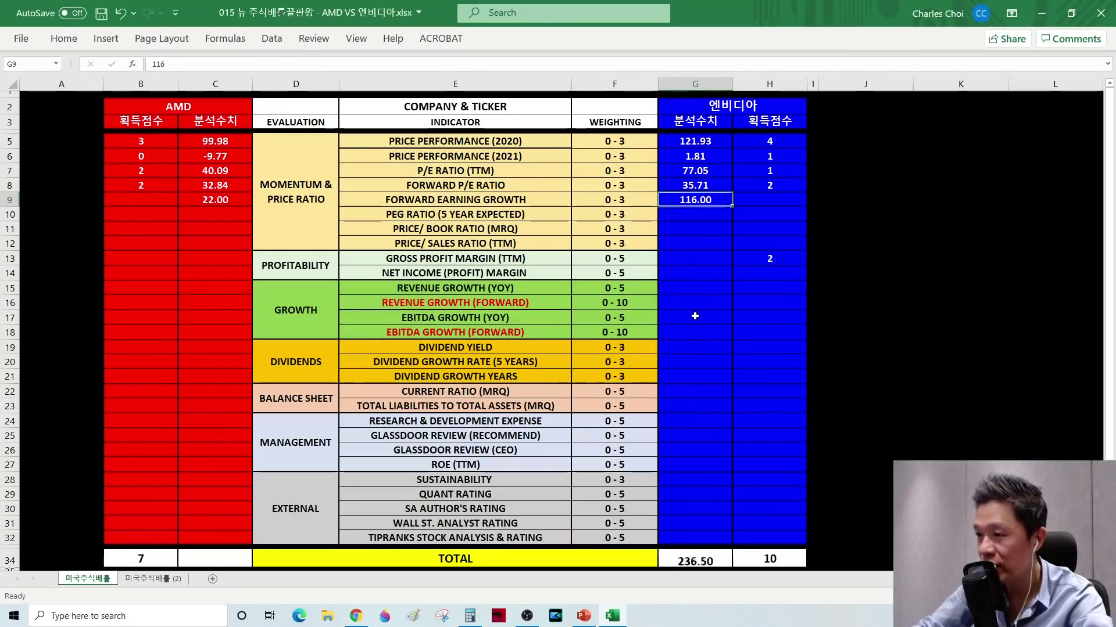
Review AMD's forward earning growth in row 9 and enter 2 in cell B9 as its score
left_click(407, 201)
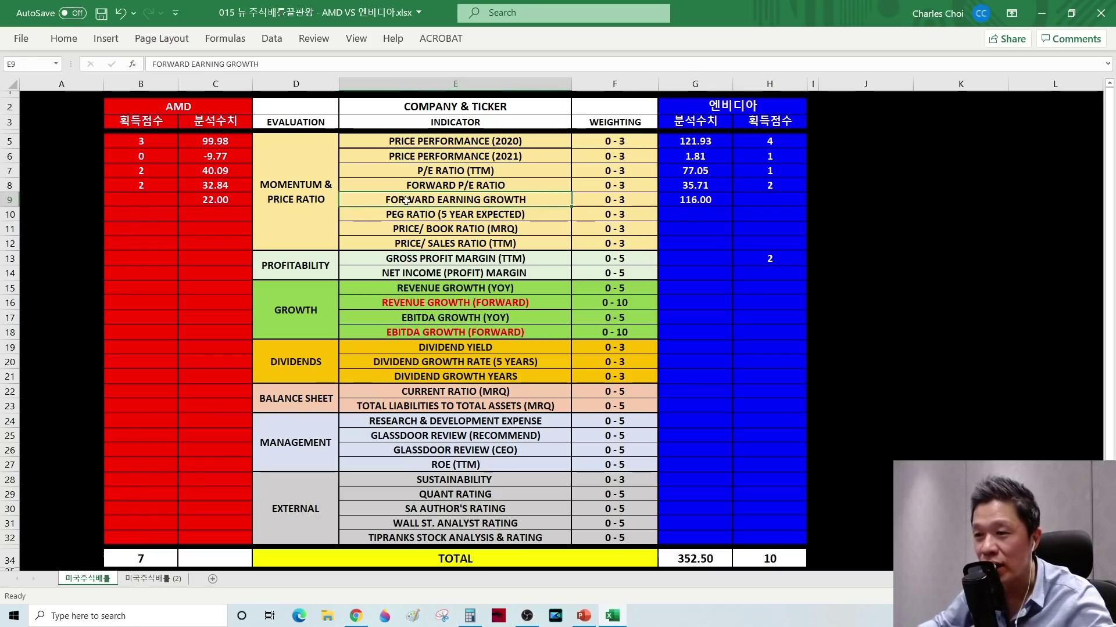
left_click(213, 202)
left_click(132, 202)
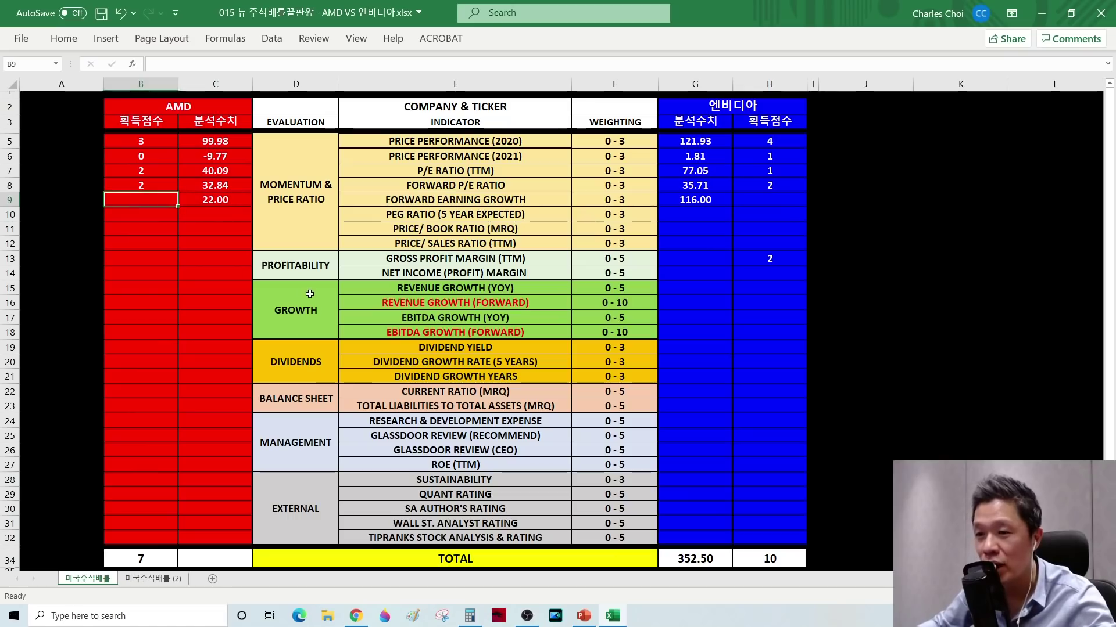
type("2")
key("Return")
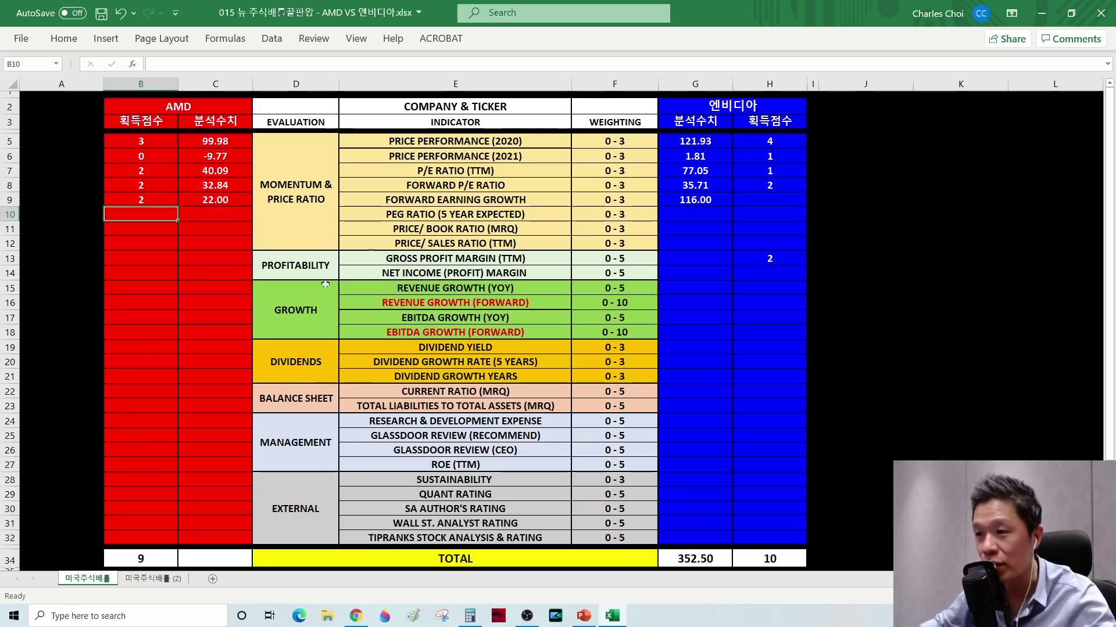
Enter 4 in cell H9 as NVIDIA's forward earning growth score and select the PEG ratio indicator in E10
left_click(683, 202)
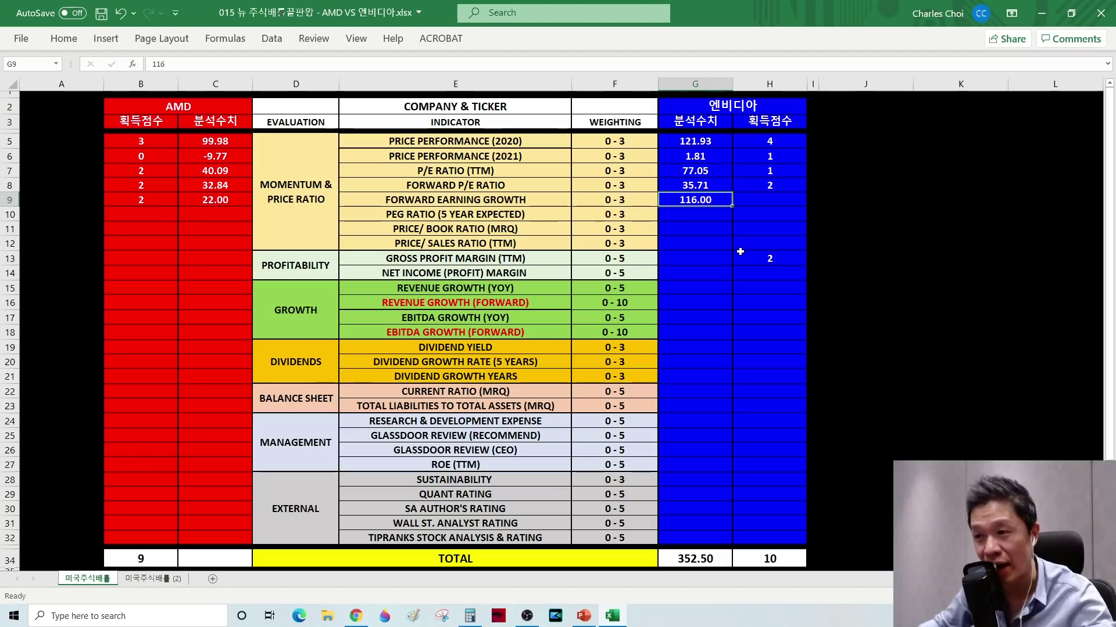
left_click(765, 202)
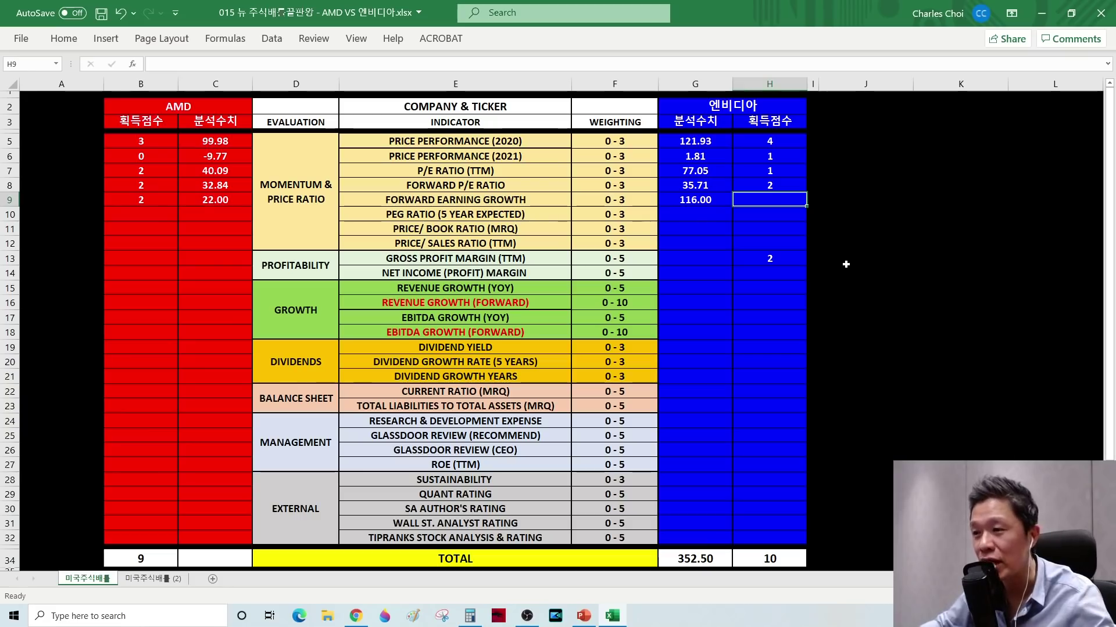
type("4")
key("Return")
left_click(751, 200)
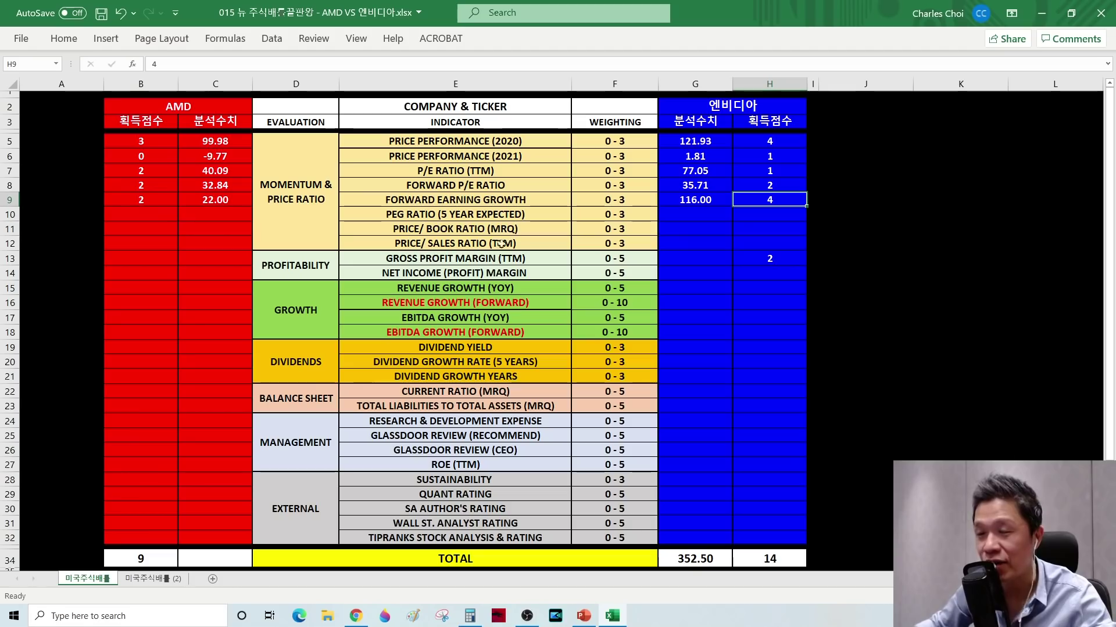
left_click(440, 216)
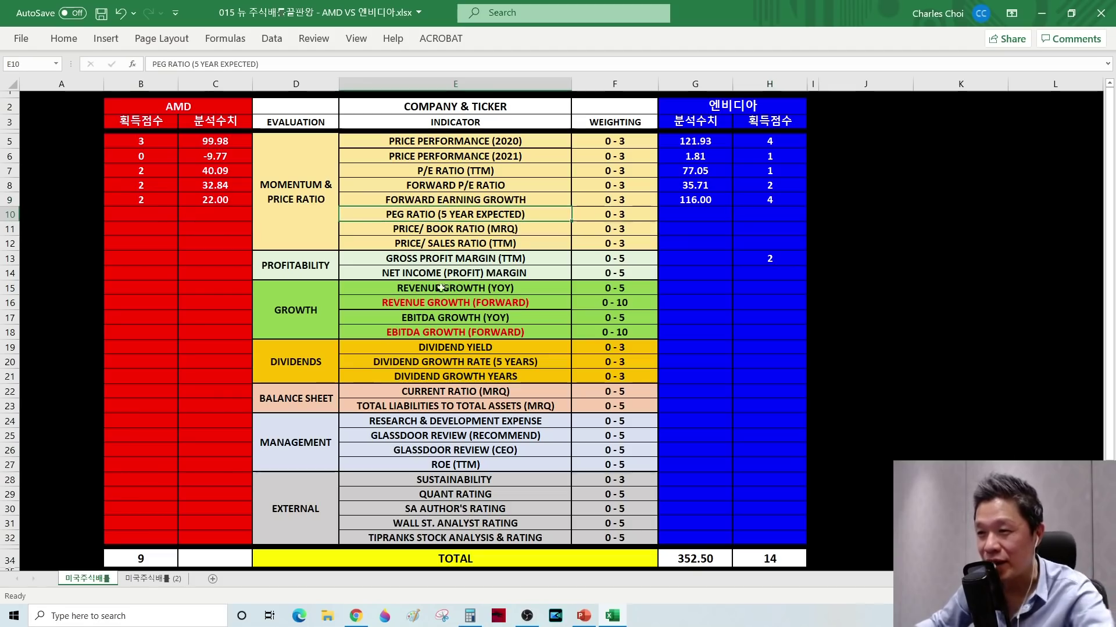
Compare AMD's and NVIDIA's PEG ratios on Yahoo Finance in Chrome, switch back to Excel and clear the stray score in H13
key("alt+Tab")
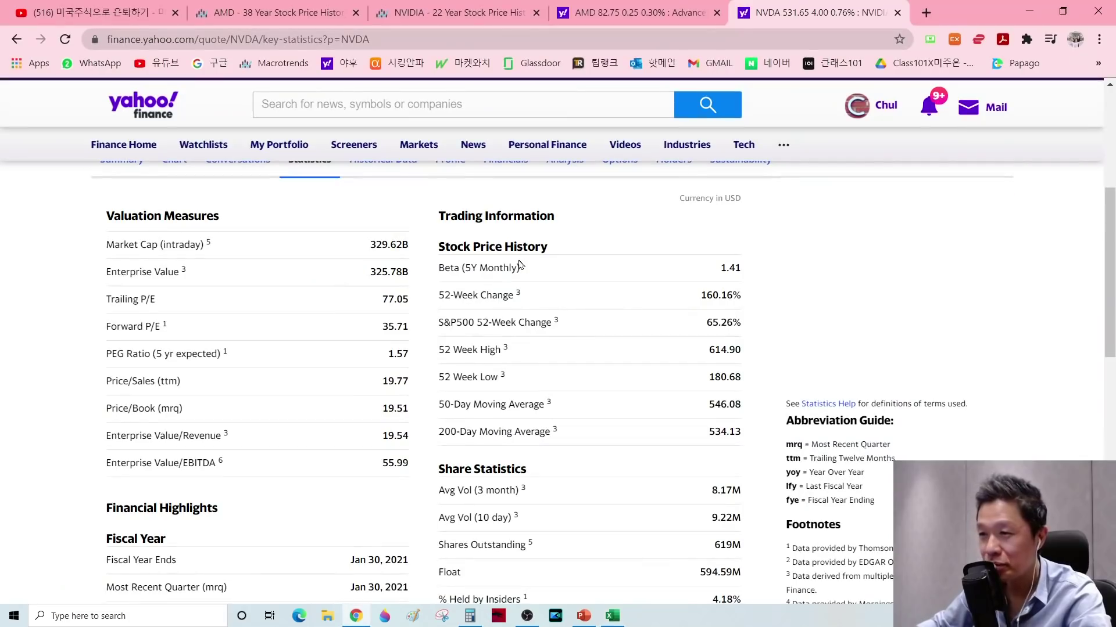
left_click(639, 12)
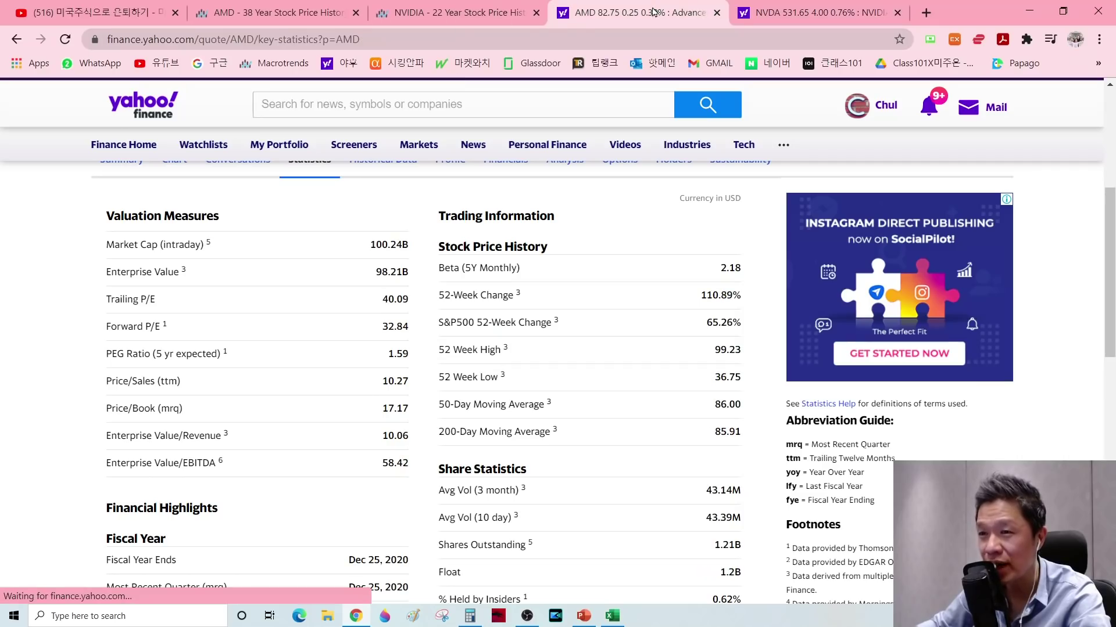
scroll(149, 299, "down", 1)
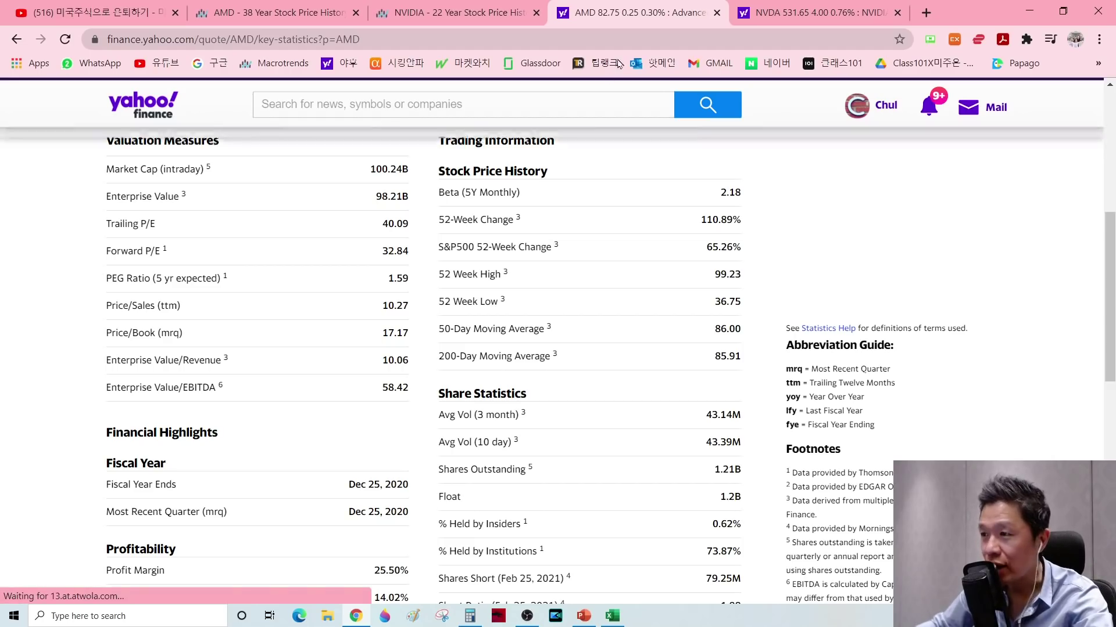
left_click(814, 12)
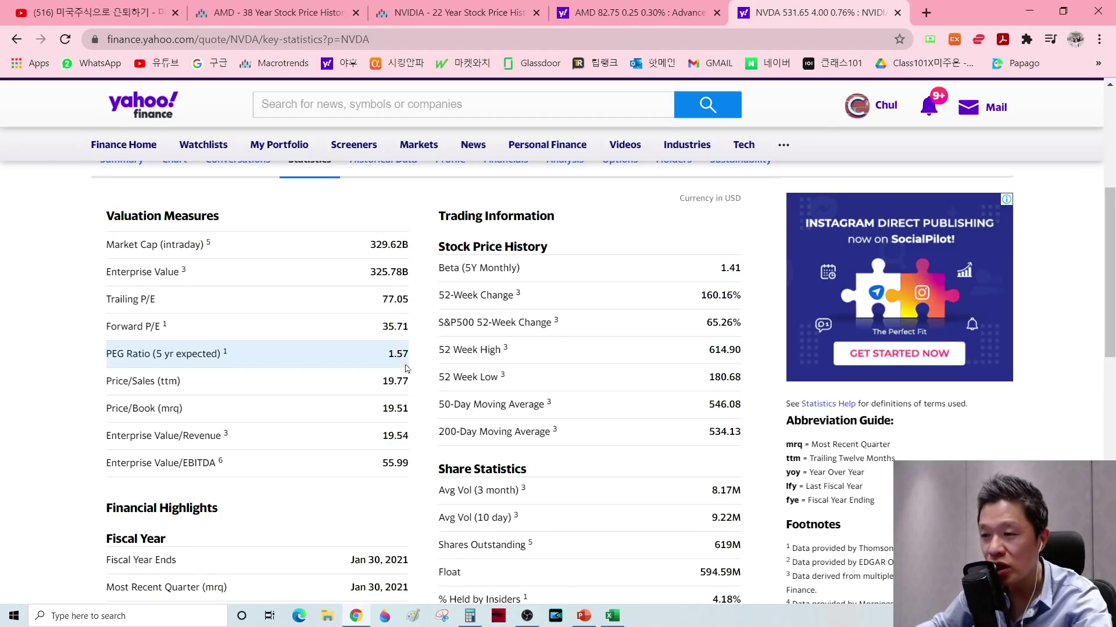
key("ctrl+shift+Tab")
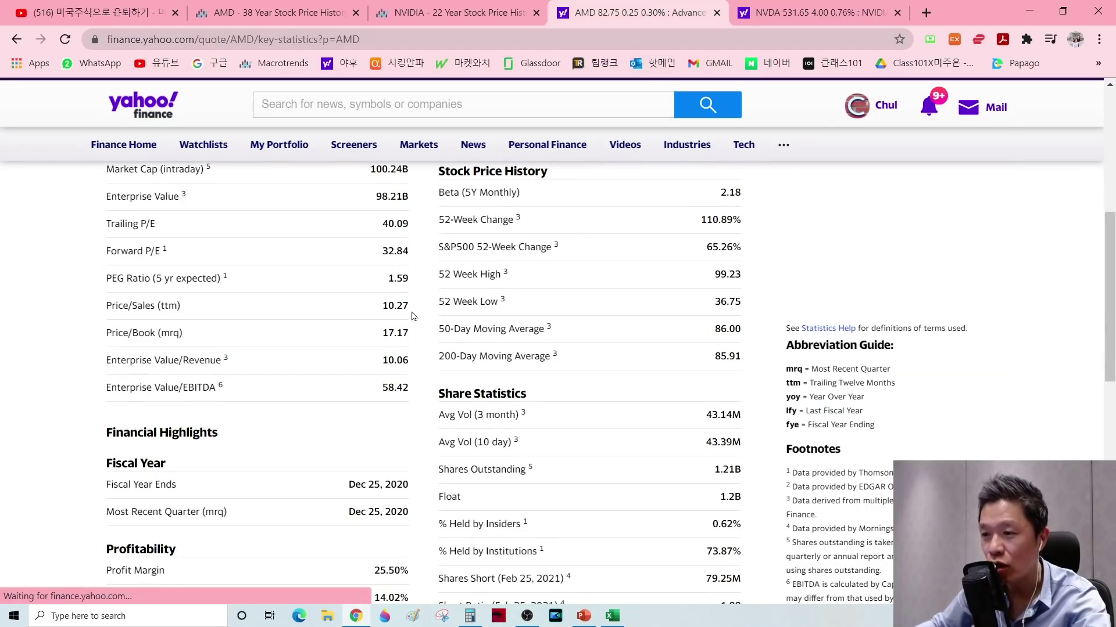
key("alt+Tab")
key("Delete")
Check AMD's PEG ratio on Yahoo Finance in Chrome and enter 1.59 in cell C10 of the Excel scorecard
left_click(455, 214)
left_click(204, 214)
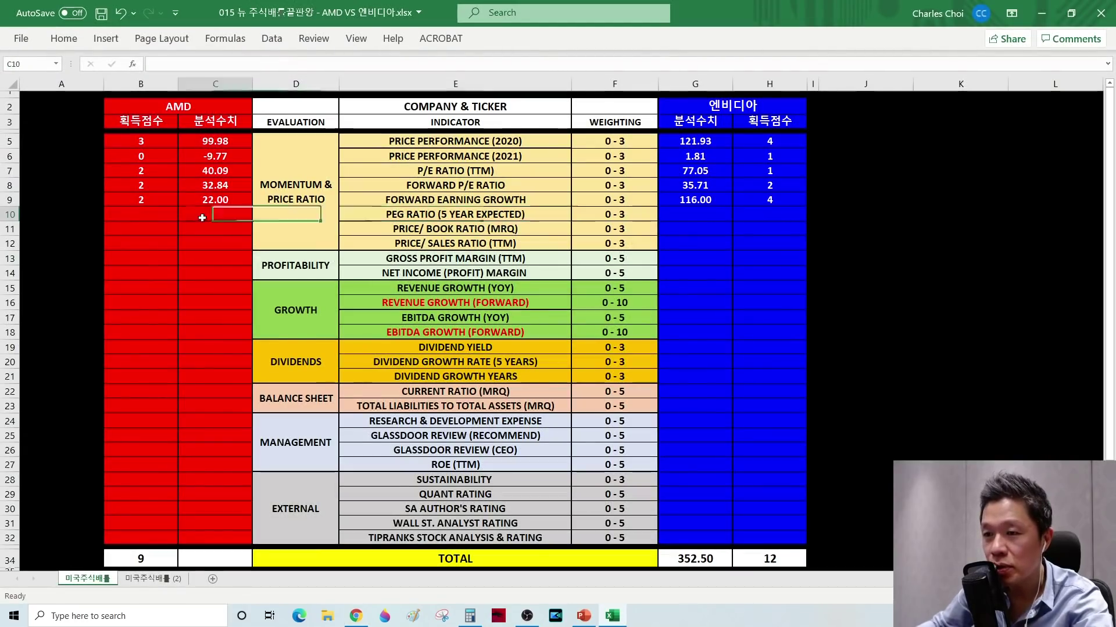
key("alt+Tab")
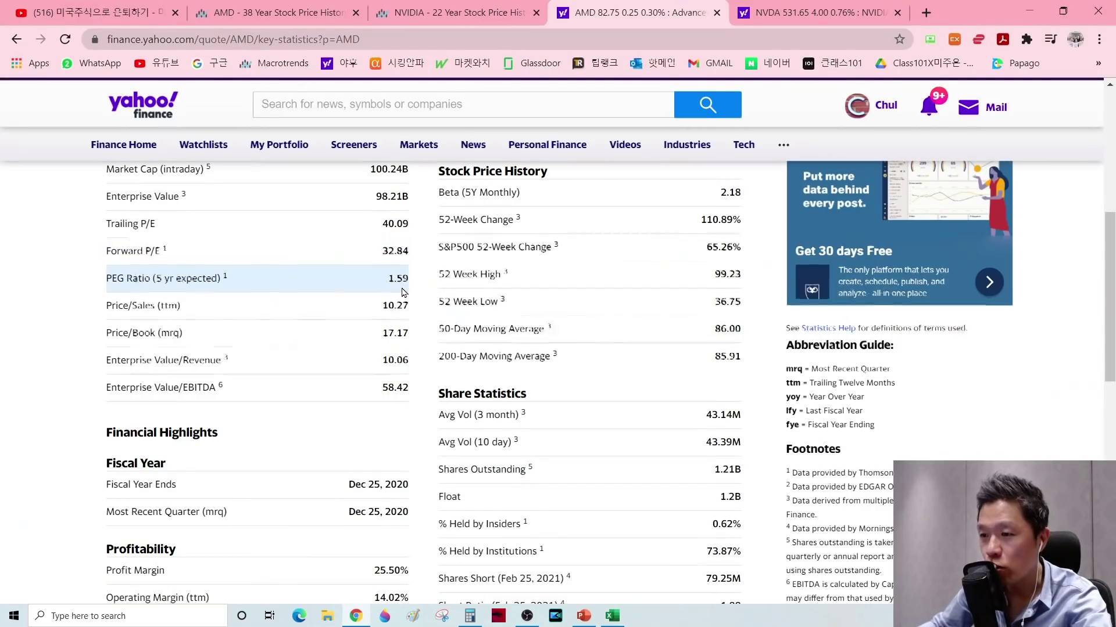
key("alt+Tab")
type("1.59")
key("Return")
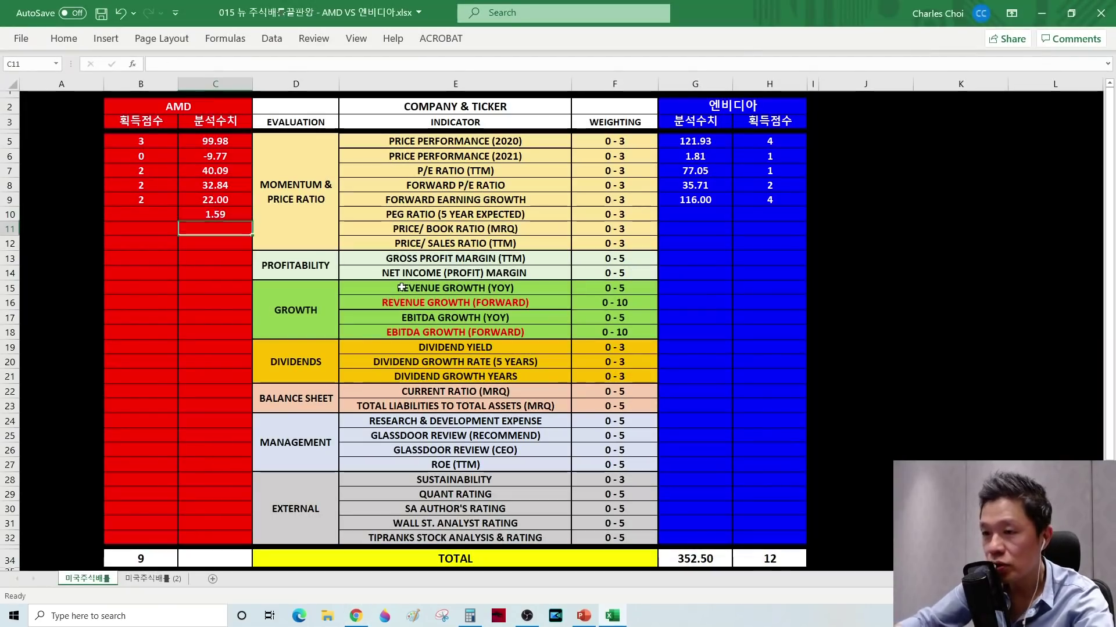
Look up NVIDIA's PEG ratio on Yahoo Finance in Chrome and enter 1.57 in cell G10 of the Excel scorecard
left_click(697, 215)
key("alt+Tab")
key("ctrl+Tab")
key("alt+Tab")
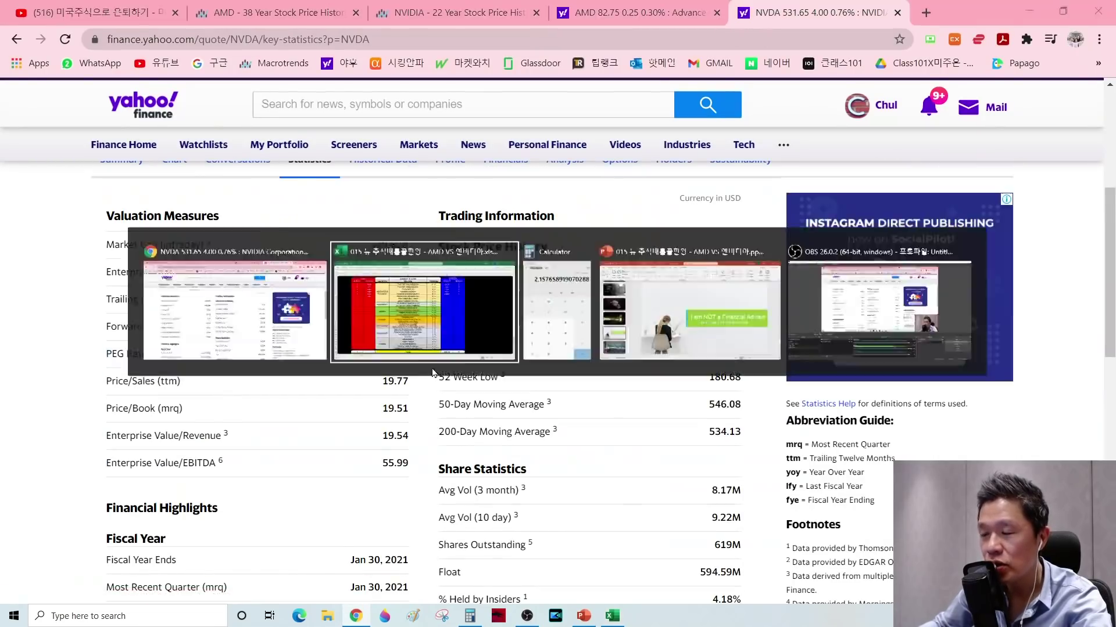
type("1.57")
key("Return")
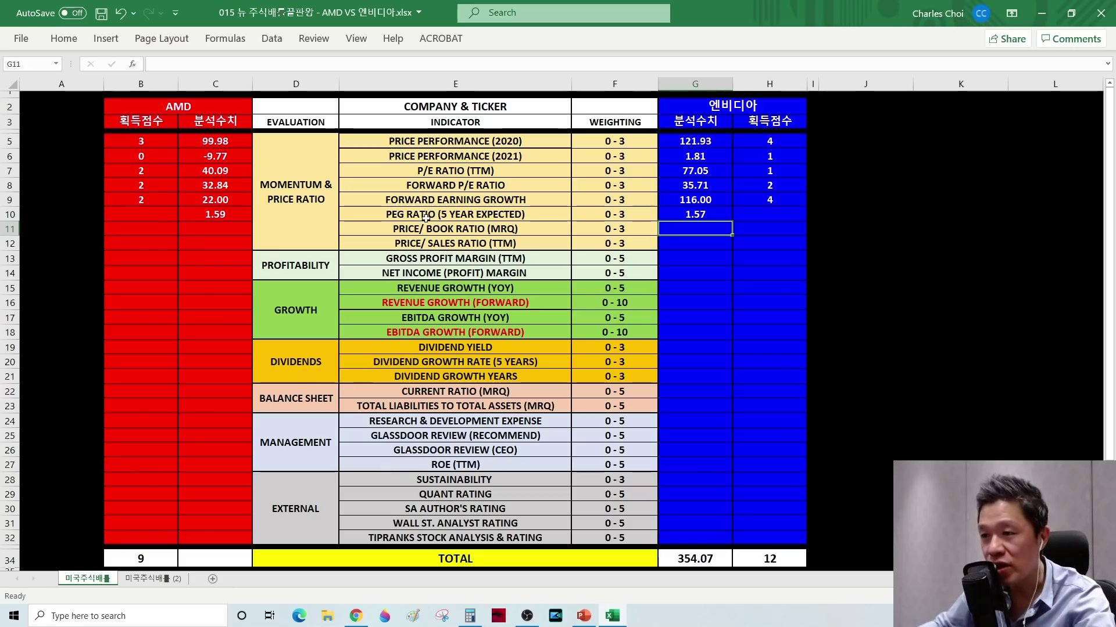
Score the PEG ratio in row 10 with 3 for AMD in B10 and 3 for NVIDIA in H10
left_click(426, 218)
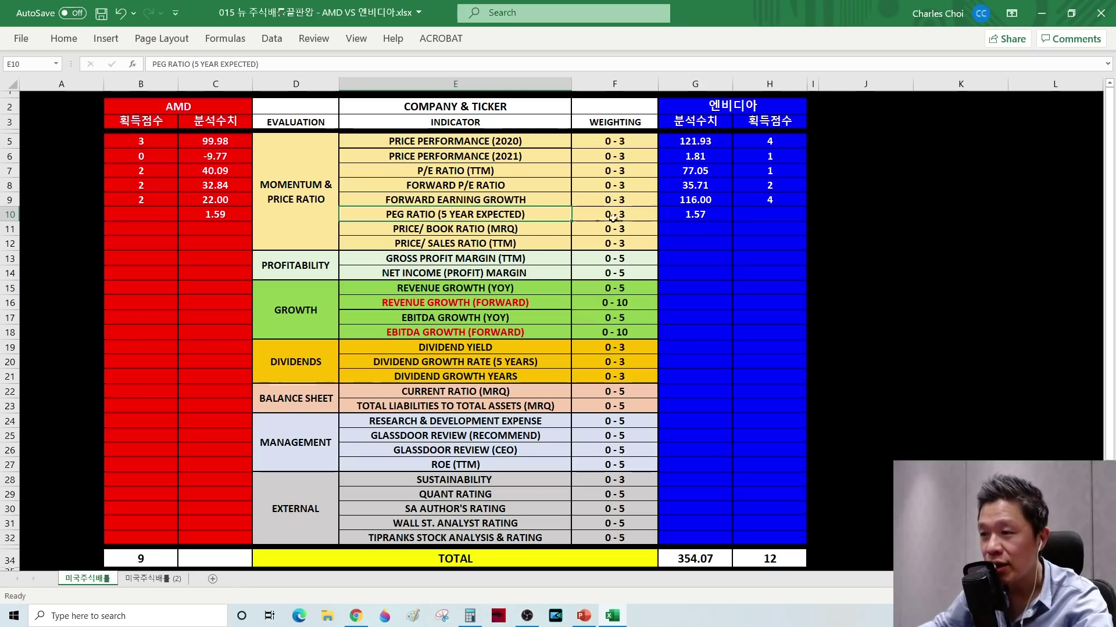
left_click(145, 214)
type("3")
key("Return")
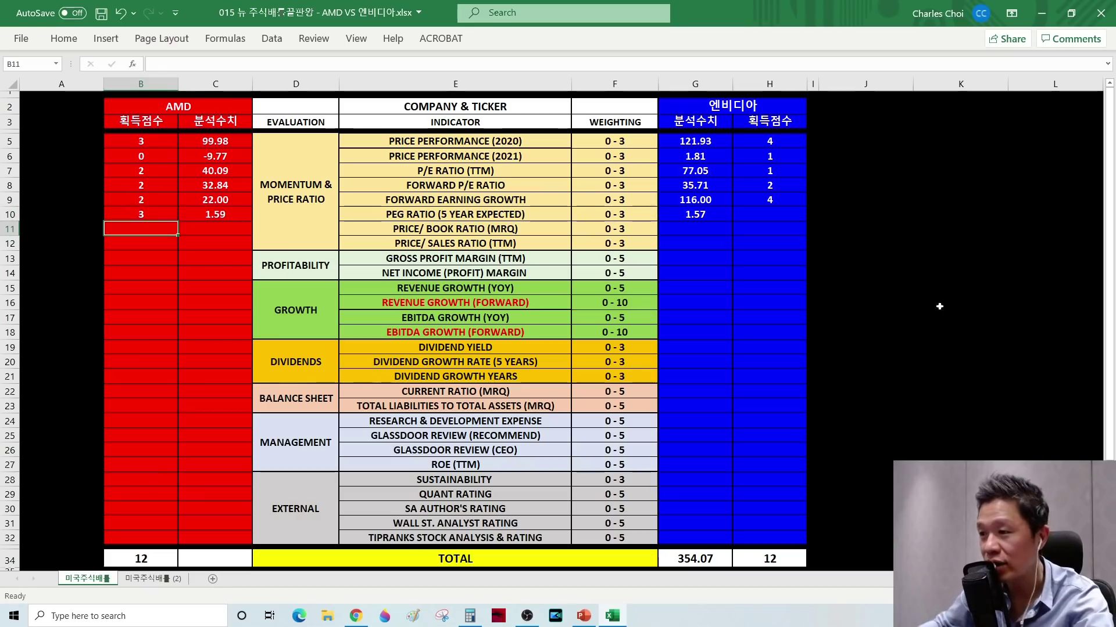
left_click(769, 216)
type("3")
key("Return")
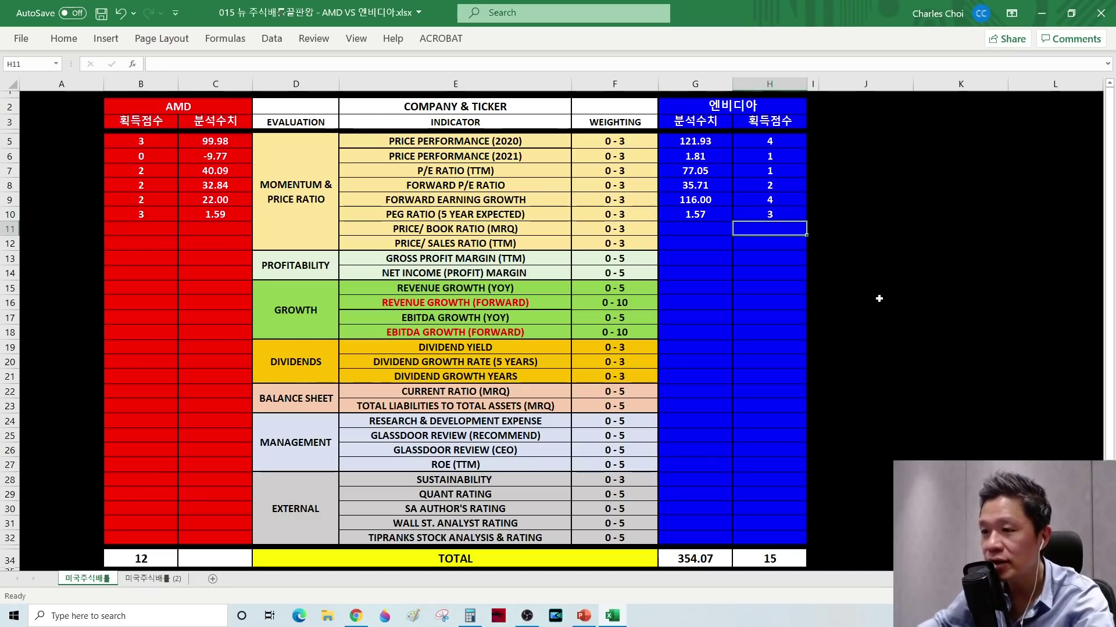
Look up NVIDIA's price/book ratio on Yahoo Finance in Chrome and enter 19.51 in cell G11 of the Excel scorecard
left_click(448, 234)
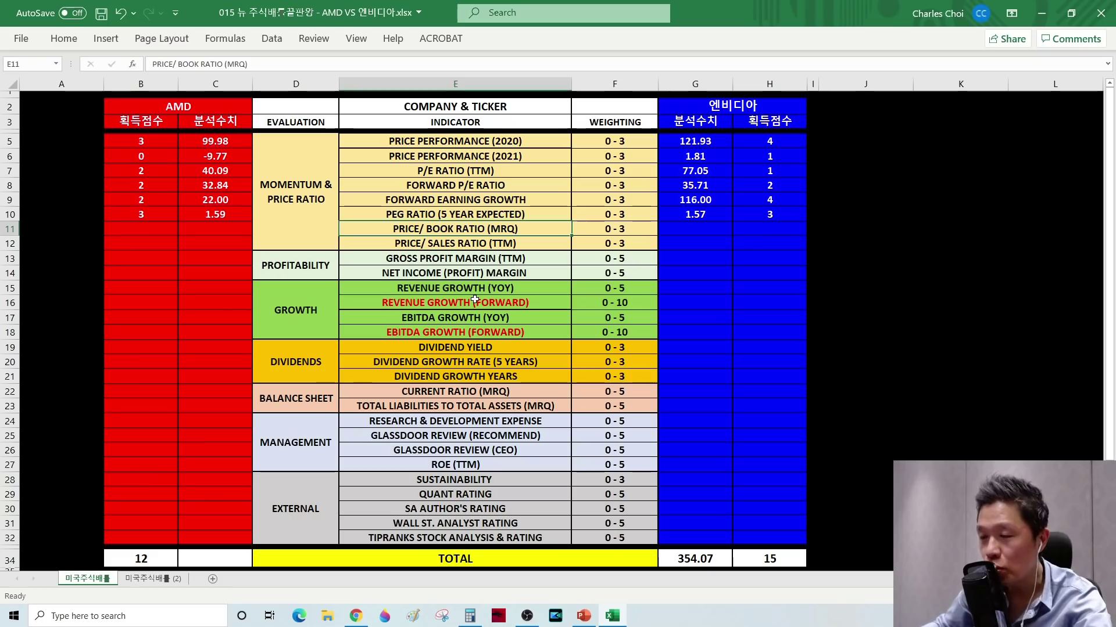
key("alt+Tab")
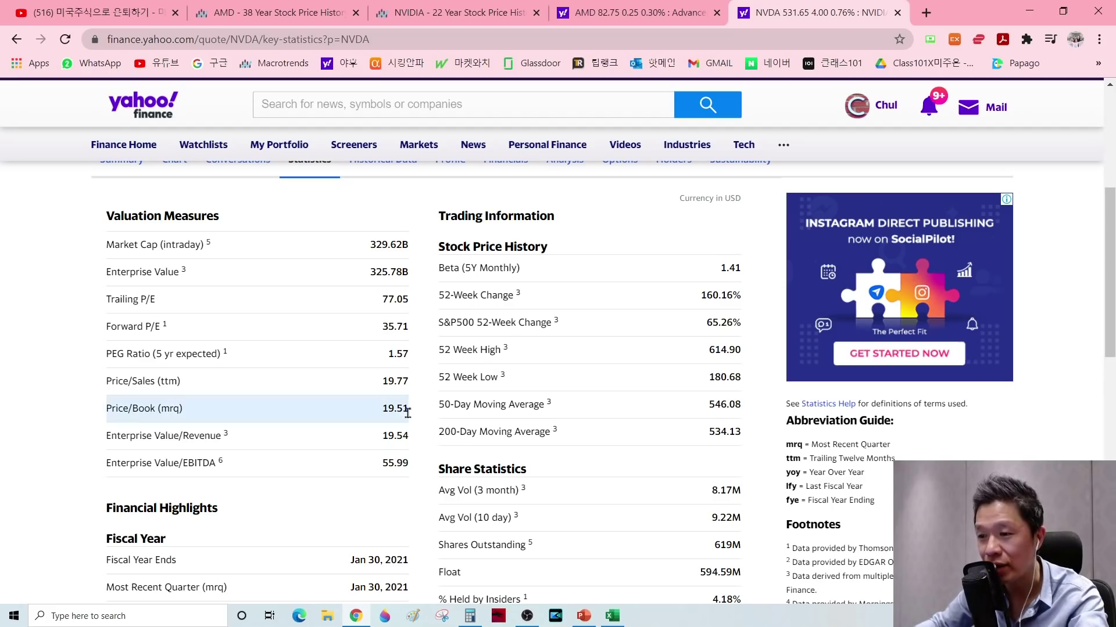
key("alt+Tab")
left_click(703, 229)
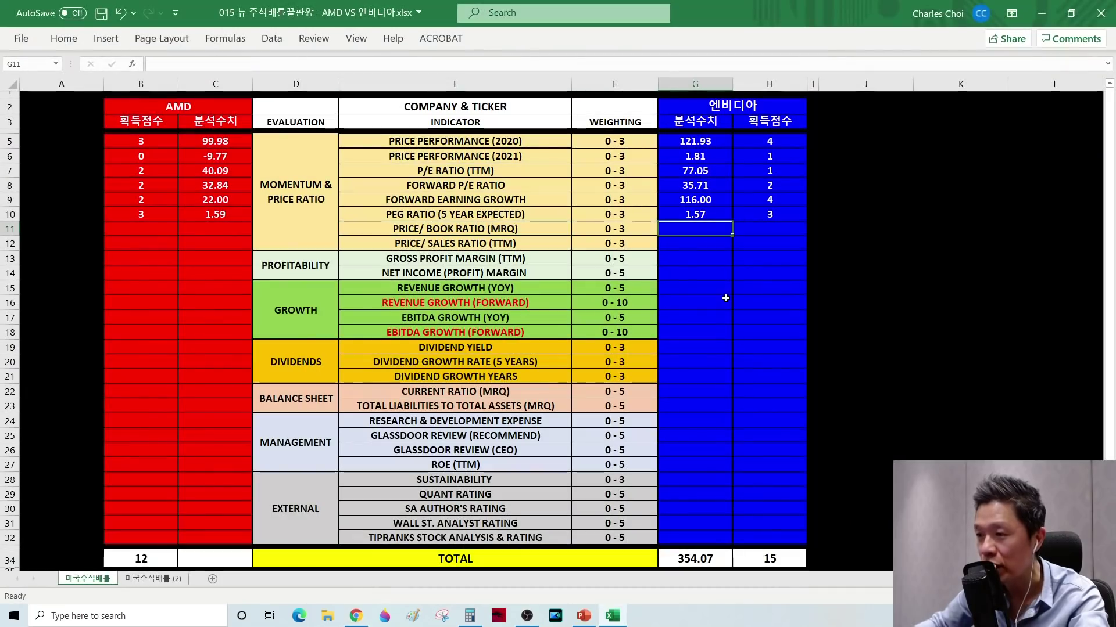
type("19.51")
key("Return")
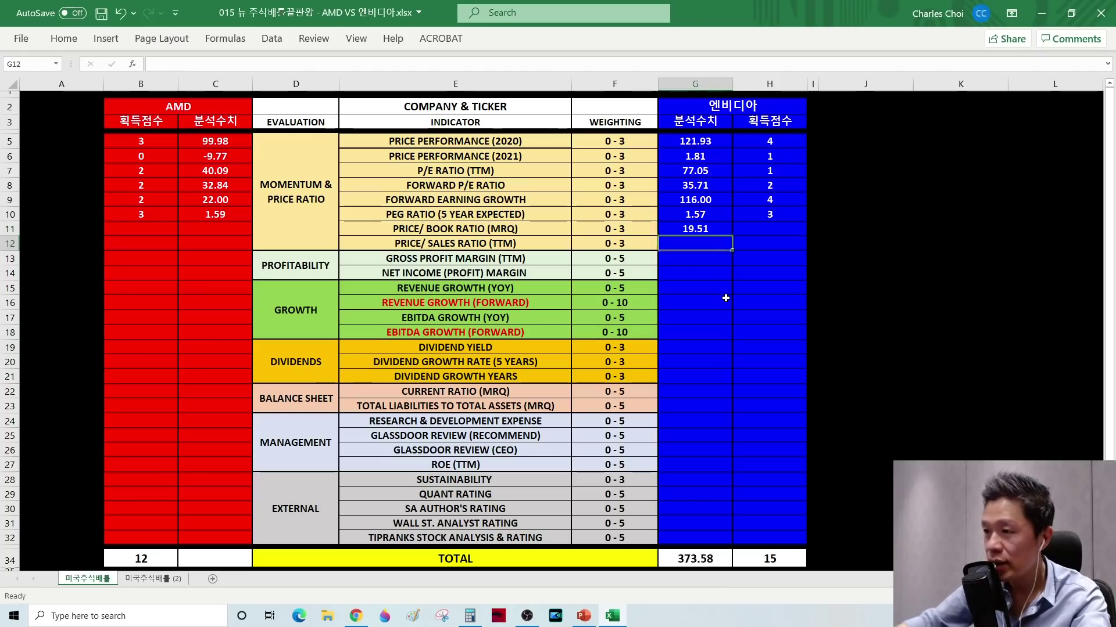
Look up AMD's price/book ratio on Yahoo Finance in Chrome and enter 17.17 in cell C11 of the Excel scorecard
key("alt+Tab")
left_click(636, 12)
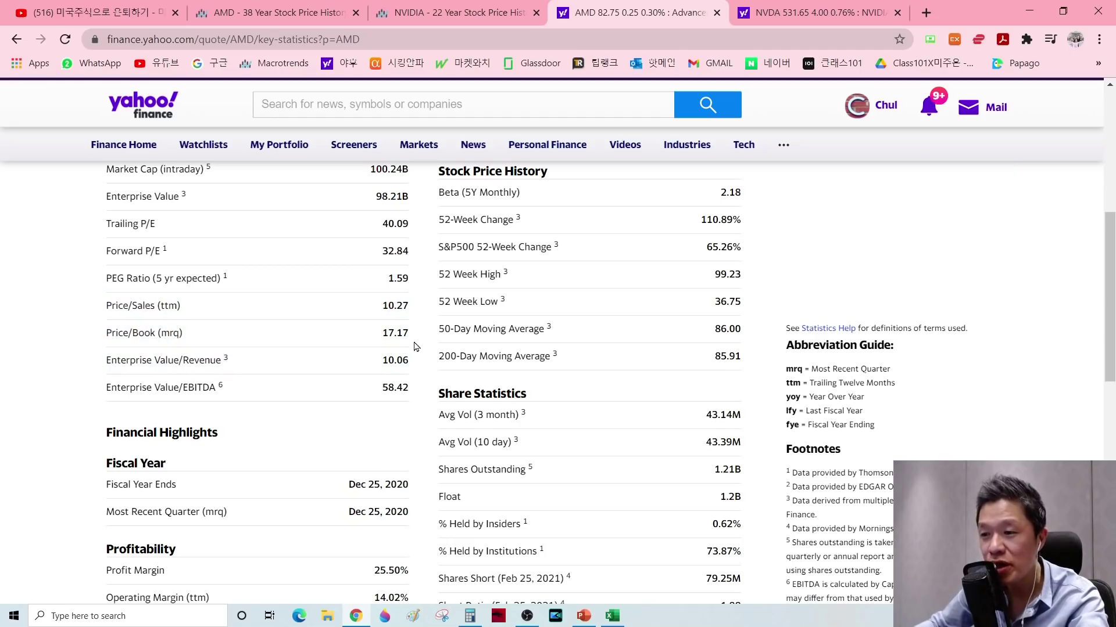
key("alt+Tab")
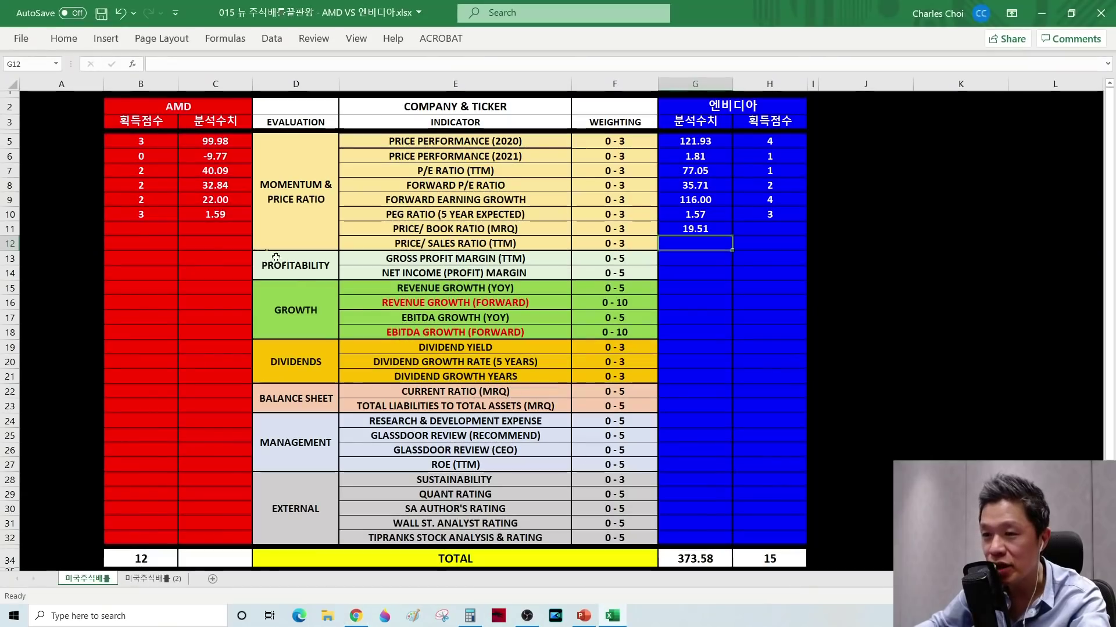
left_click(219, 231)
type("17.17")
key("Return")
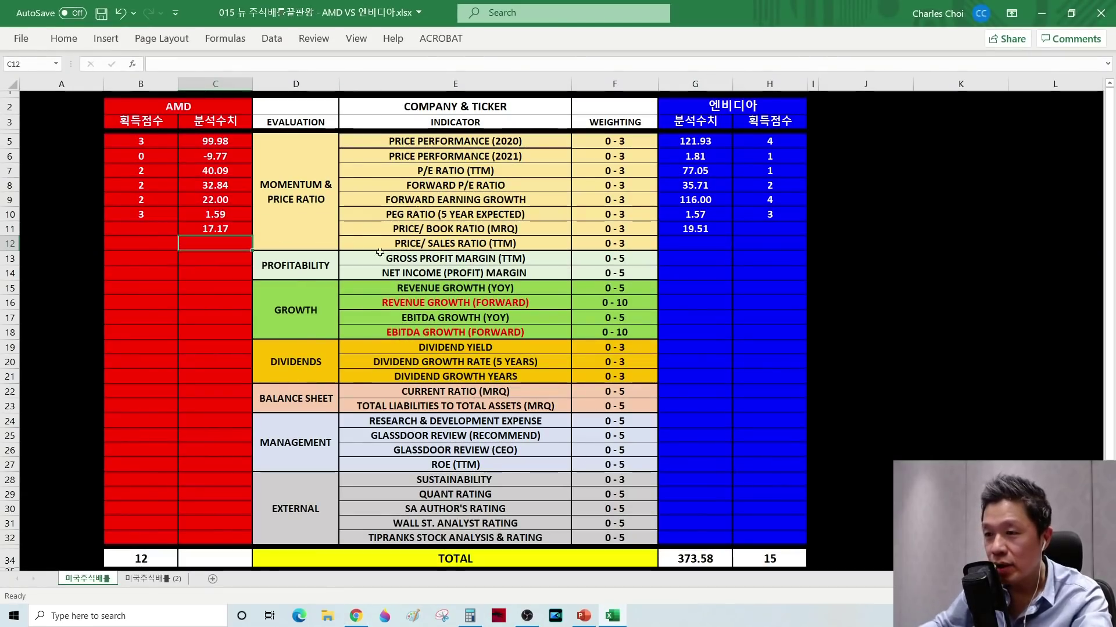
Compare the two price/book ratios in row 11 and enter 1 in cell B11 as AMD's score
left_click(442, 231)
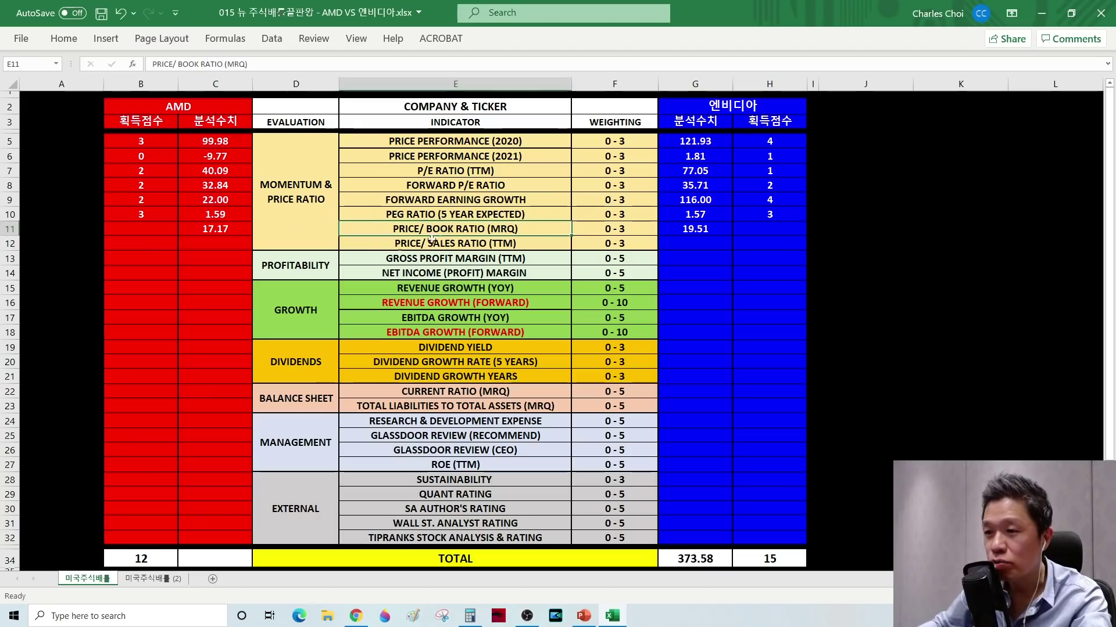
left_click(215, 232)
left_click(704, 229)
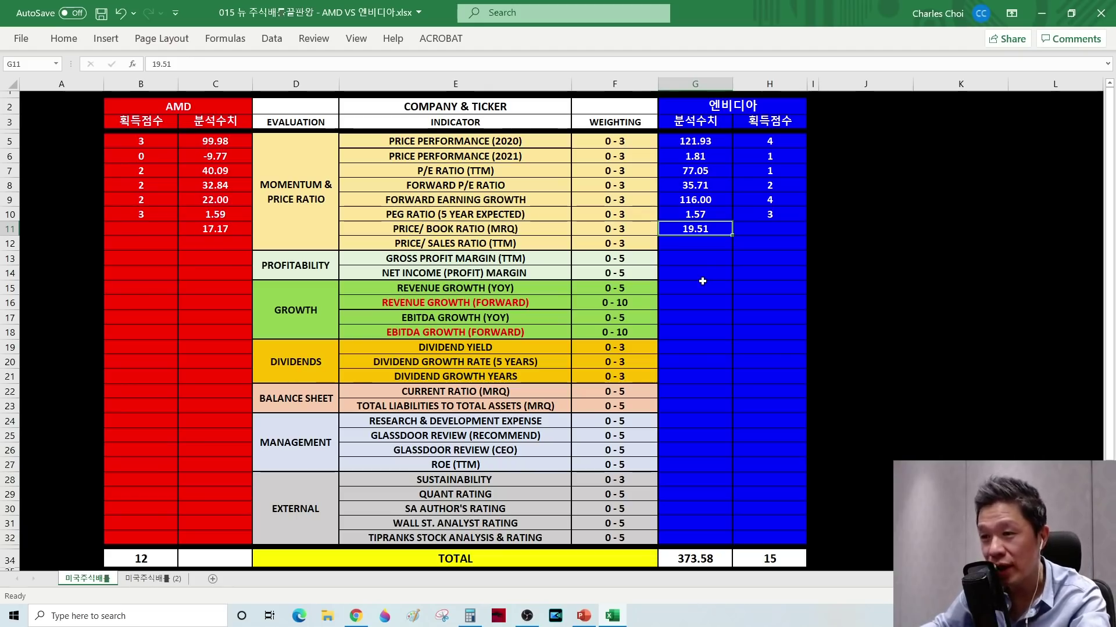
left_click(141, 231)
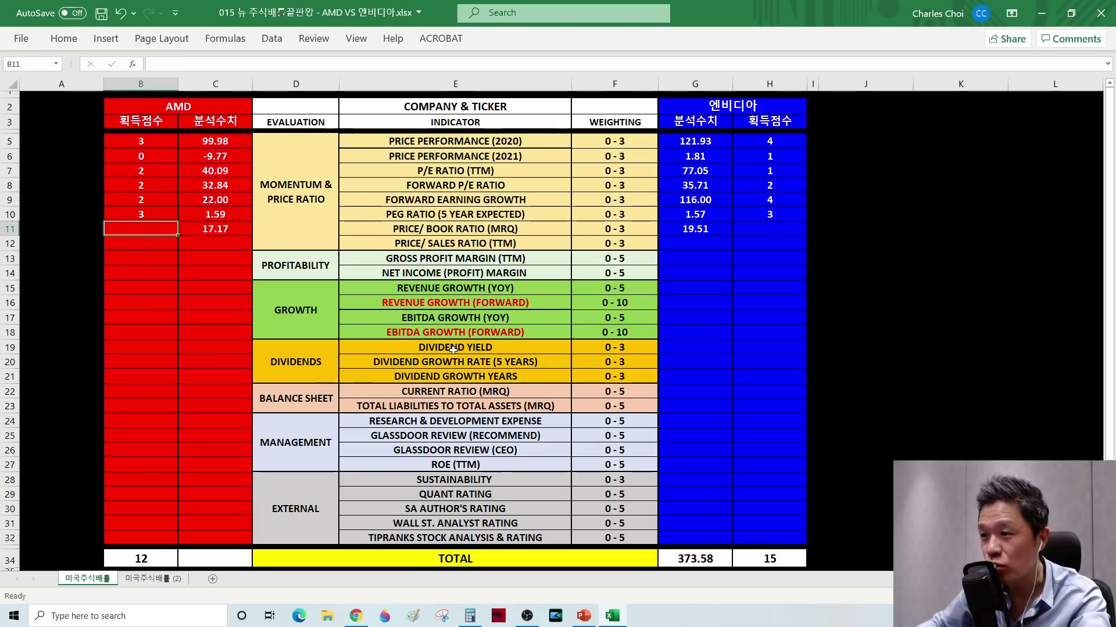
type("1")
key("Return")
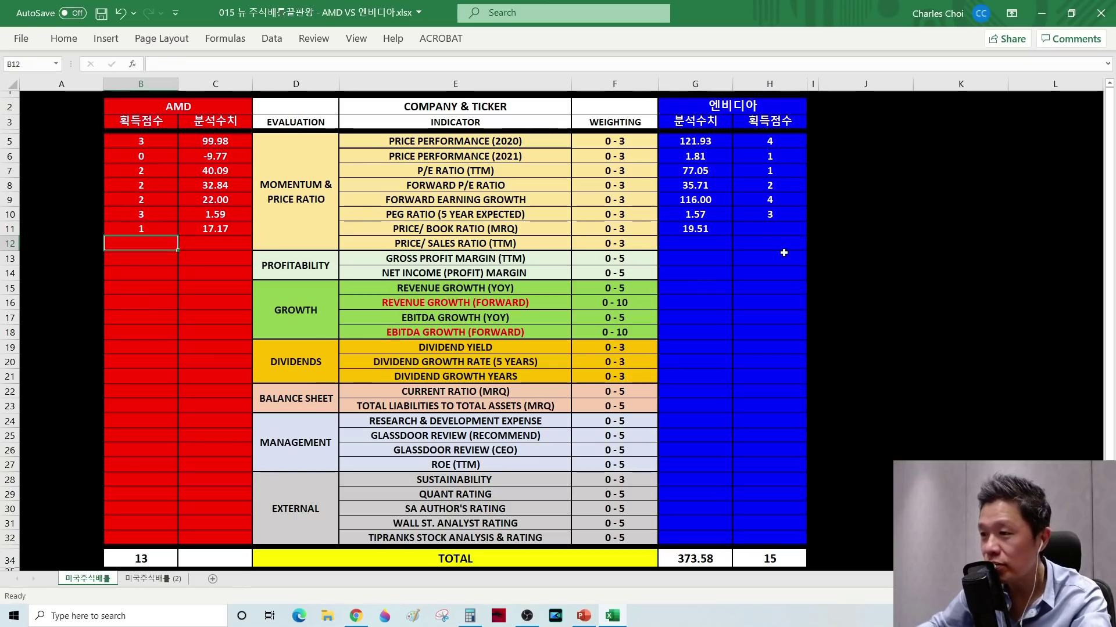
Review NVIDIA's price/book ratio in G11 and enter 0 in cell H11 as its score
left_click(769, 228)
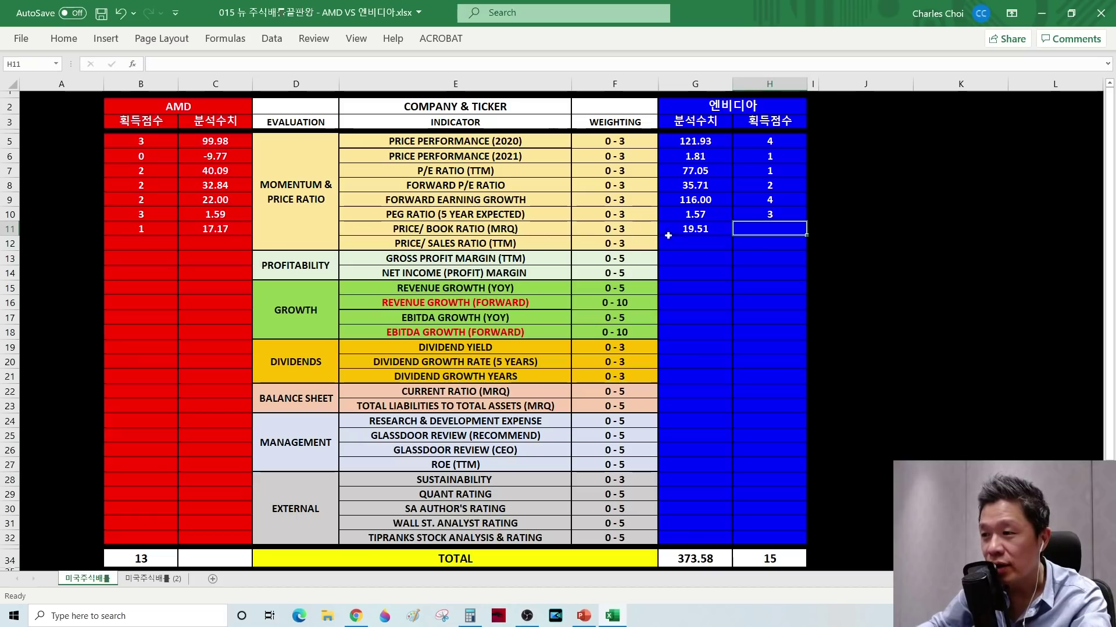
left_click(687, 234)
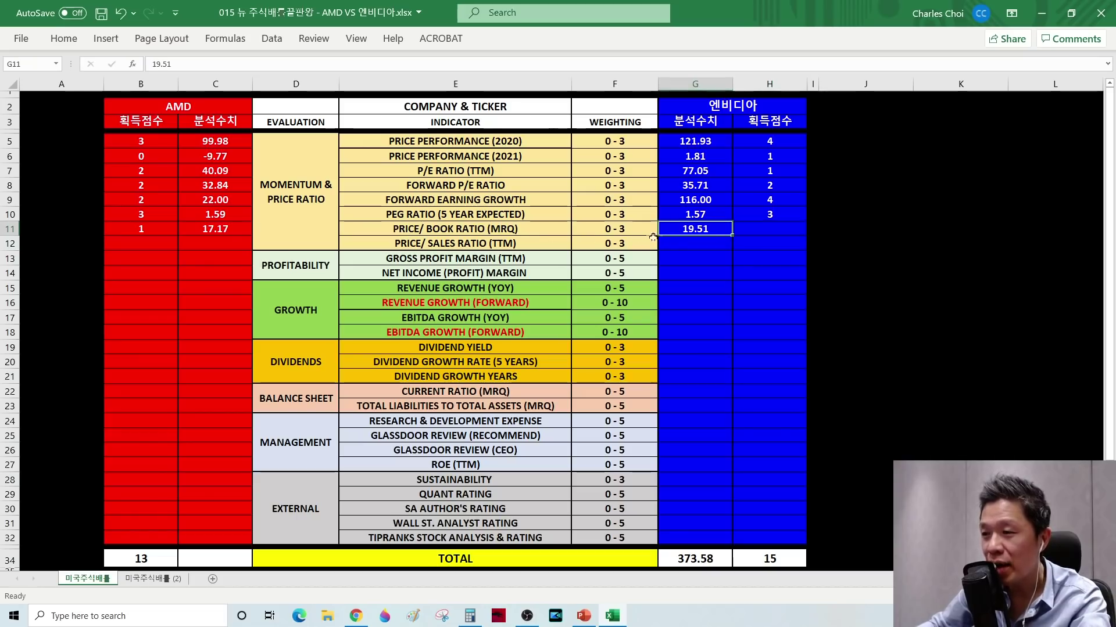
left_click(753, 229)
type("0")
key("Return")
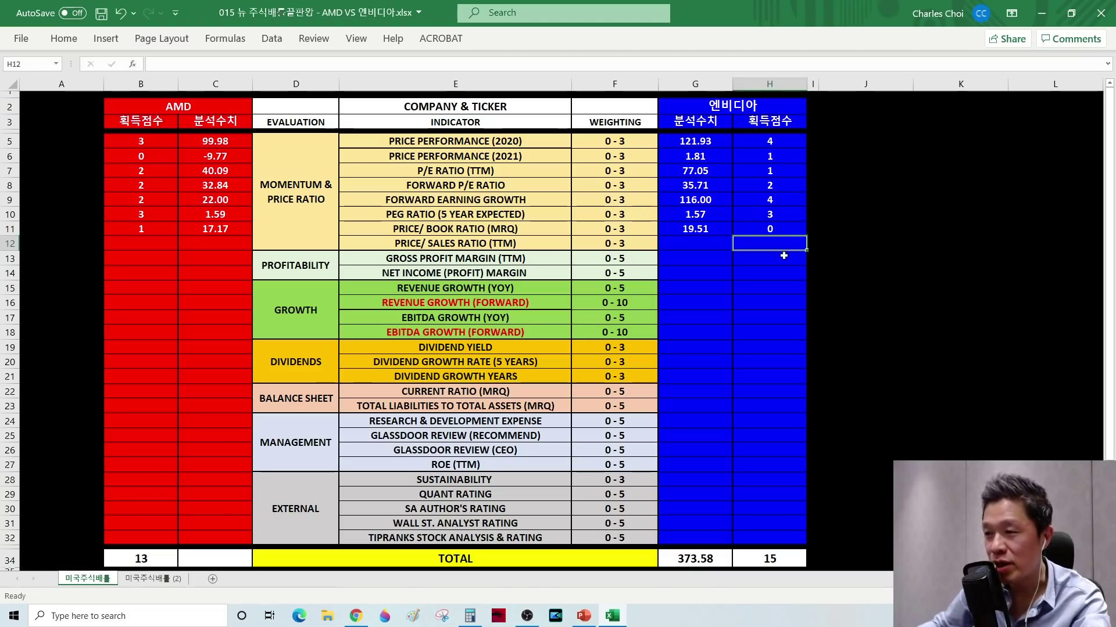
Look up AMD's price/sales ratio on Yahoo Finance in Chrome and enter 10.27 in cell C12 of the Excel scorecard
left_click(436, 243)
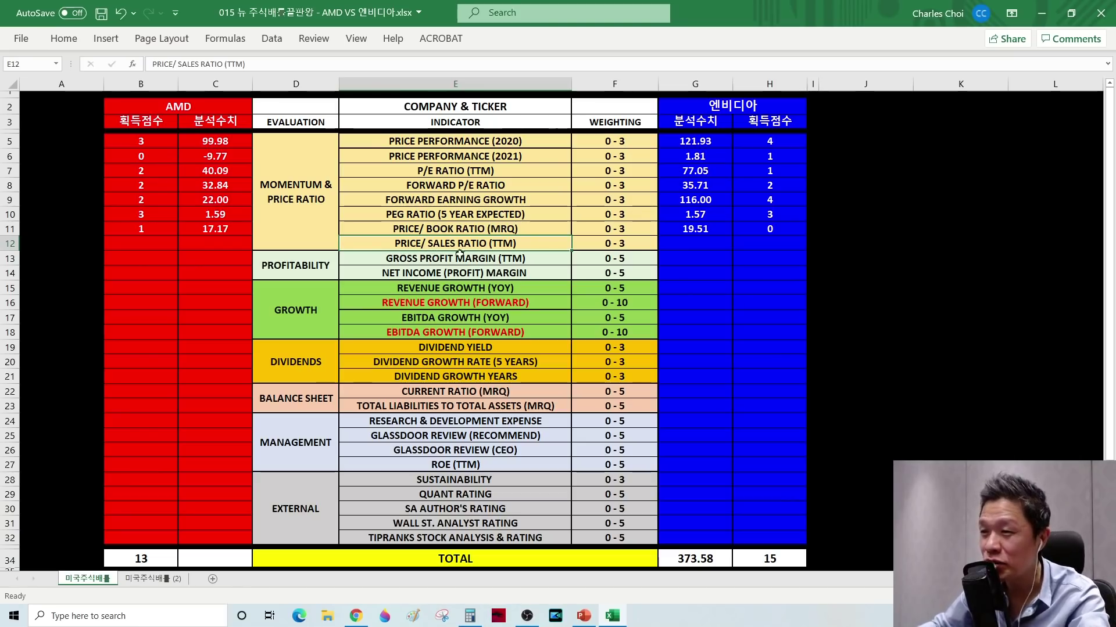
key("alt+Tab")
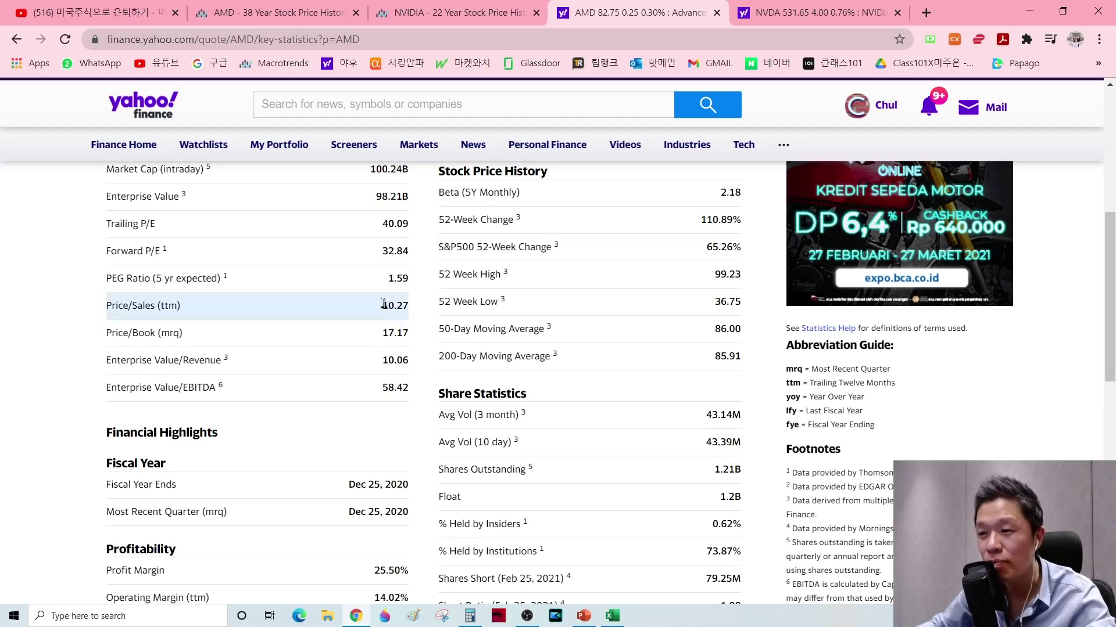
key("alt+Tab")
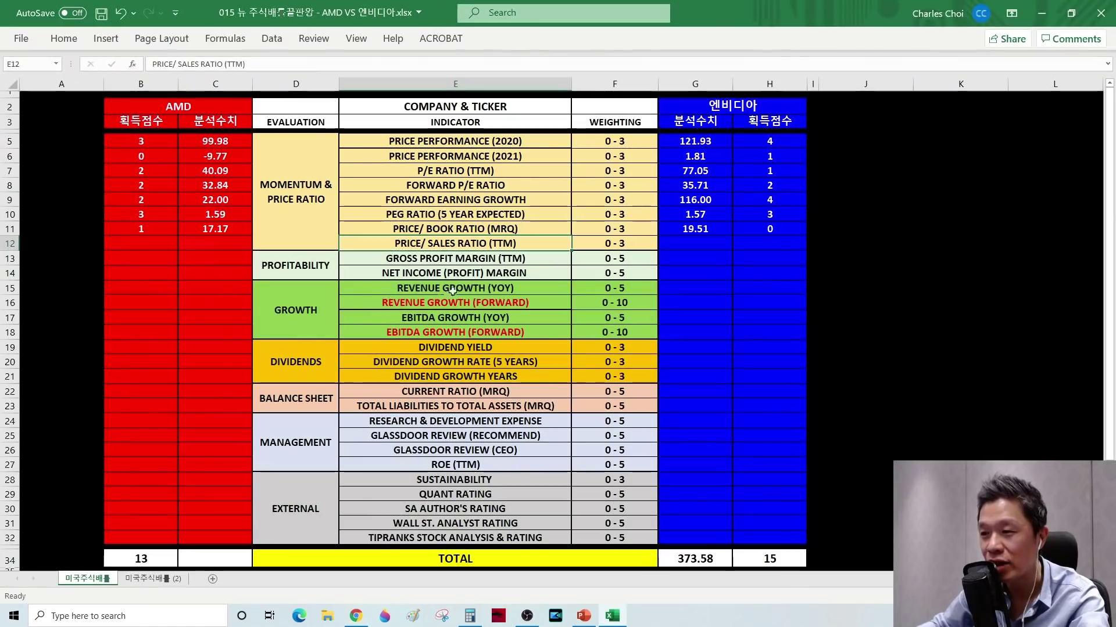
left_click(237, 248)
type("10.27")
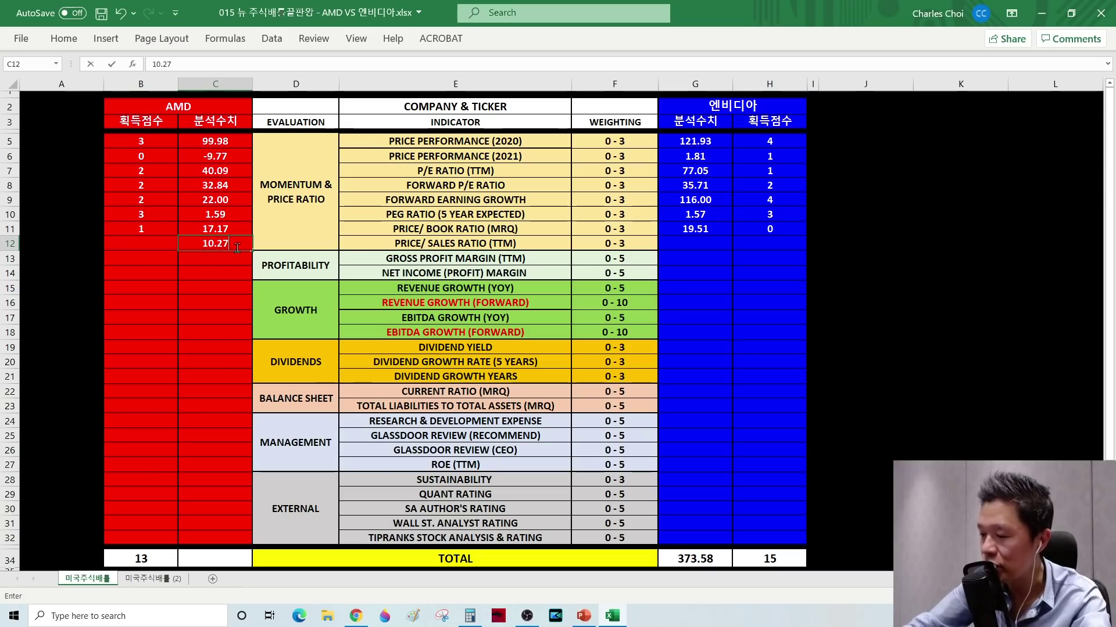
key("Return")
Look up NVIDIA's price/sales ratio on Yahoo Finance in Chrome and enter 19.77 in cell G12 of the Excel scorecard
key("alt+Tab")
left_click(775, 7)
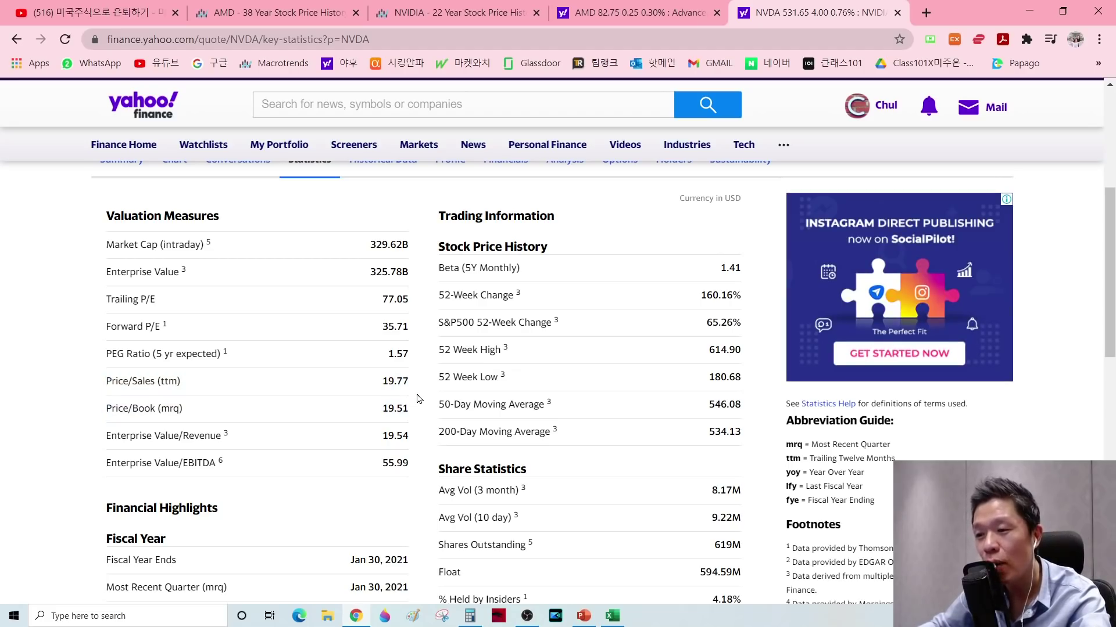
key("alt+Tab")
left_click(703, 246)
type("19.77")
key("Return")
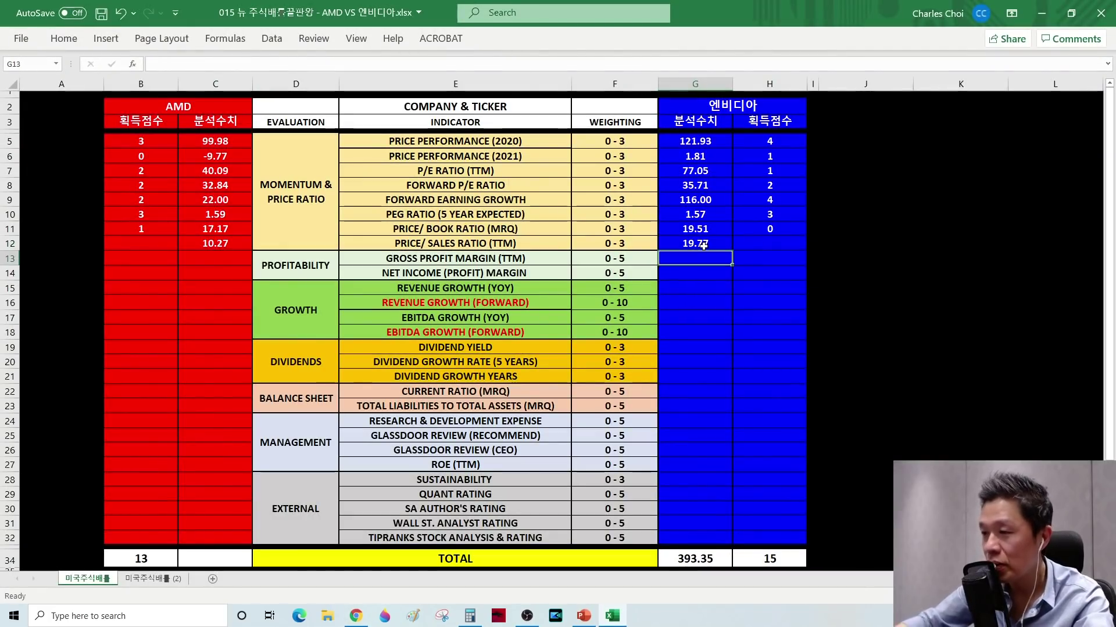
Review NVIDIA's price/sales ratio in G12 and enter 1 in cell H12 as its score
left_click(703, 246)
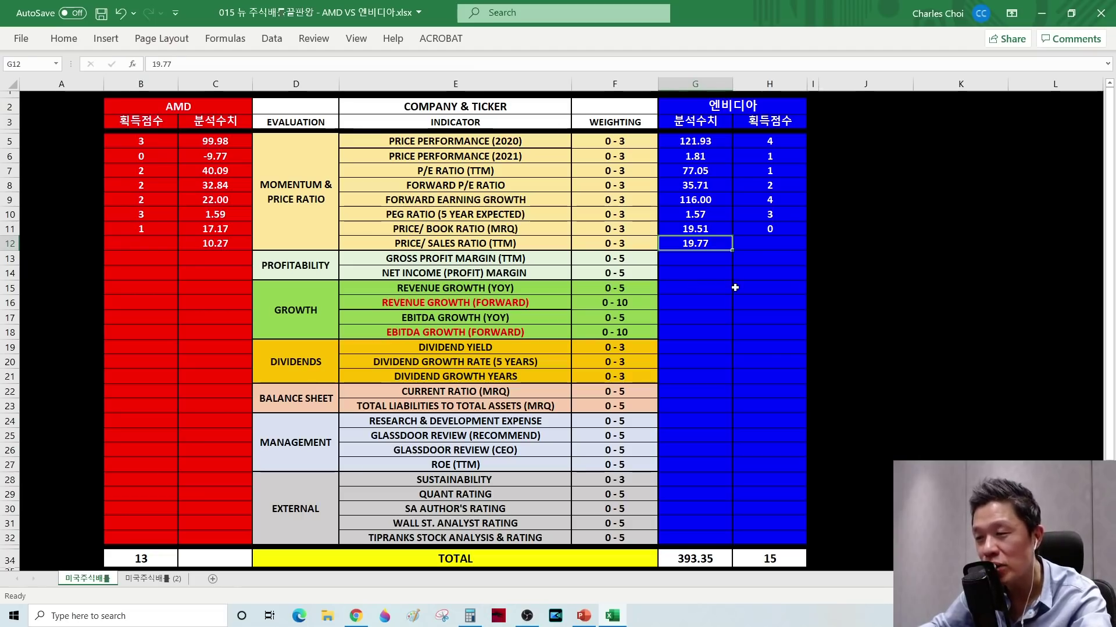
left_click(767, 243)
type("1")
key("Return")
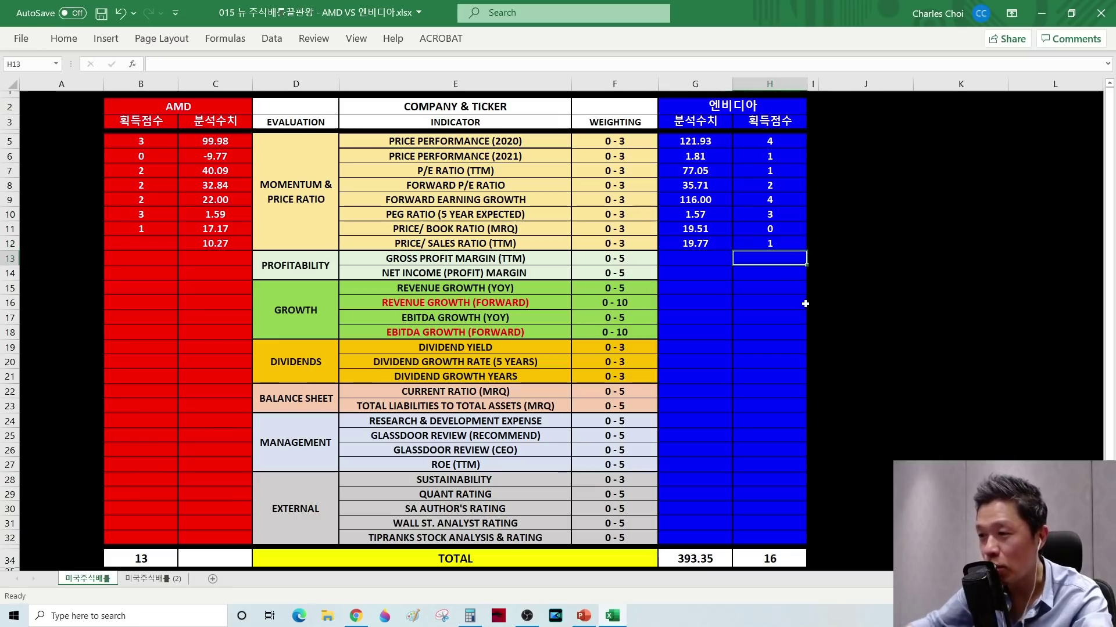
Enter 2 in cell B12 as AMD's price/sales score and check both companies' total scores in B34 and H34
left_click(145, 244)
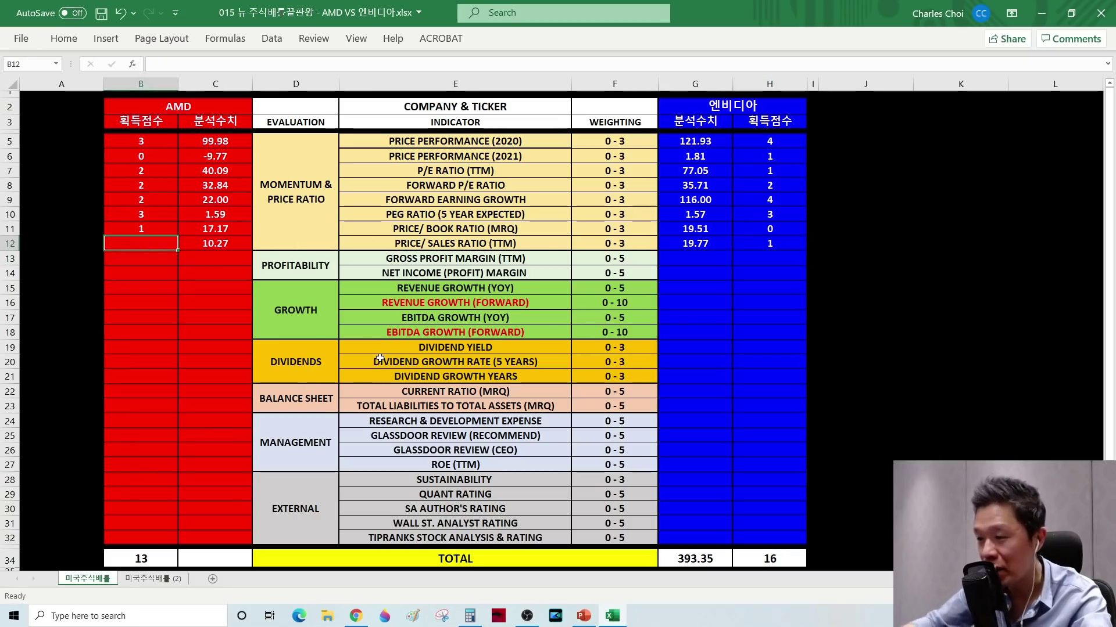
type("2")
key("Return")
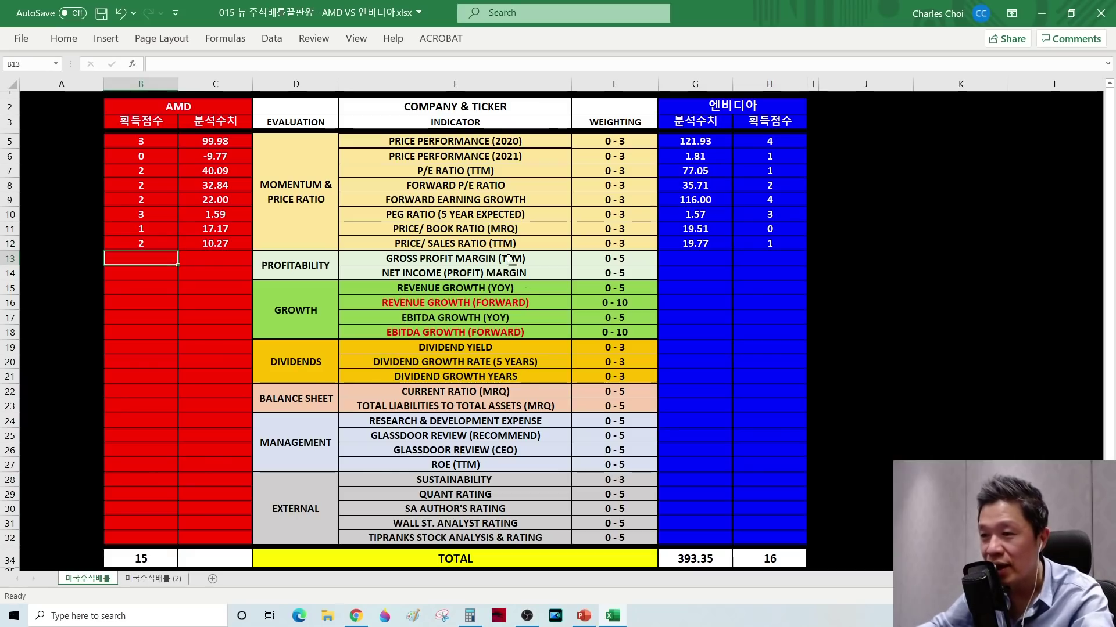
left_click(308, 220)
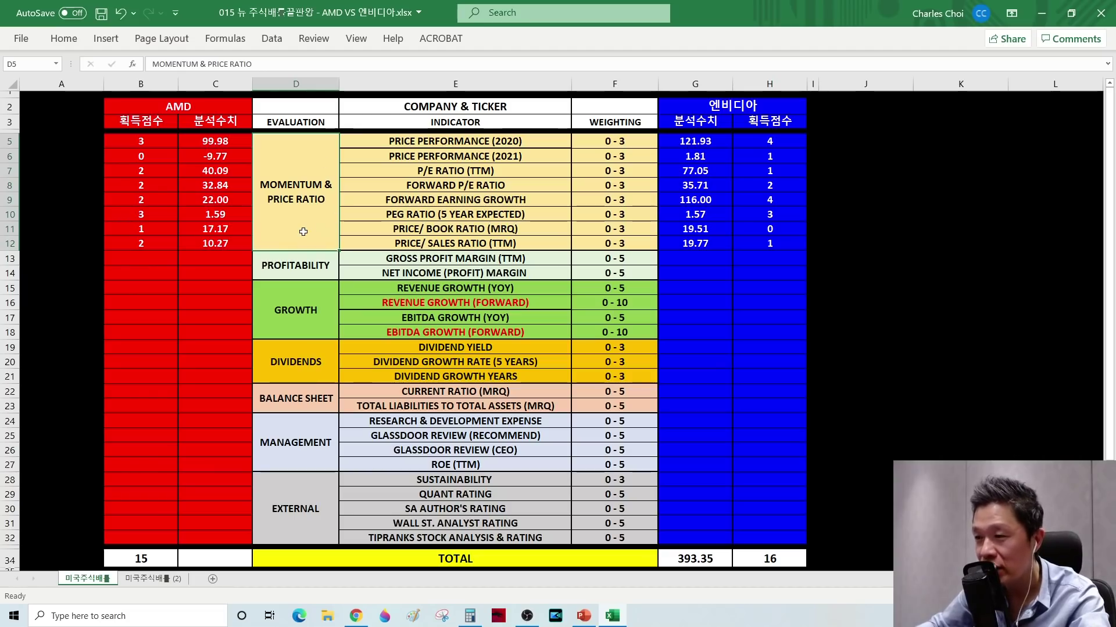
left_click(142, 560)
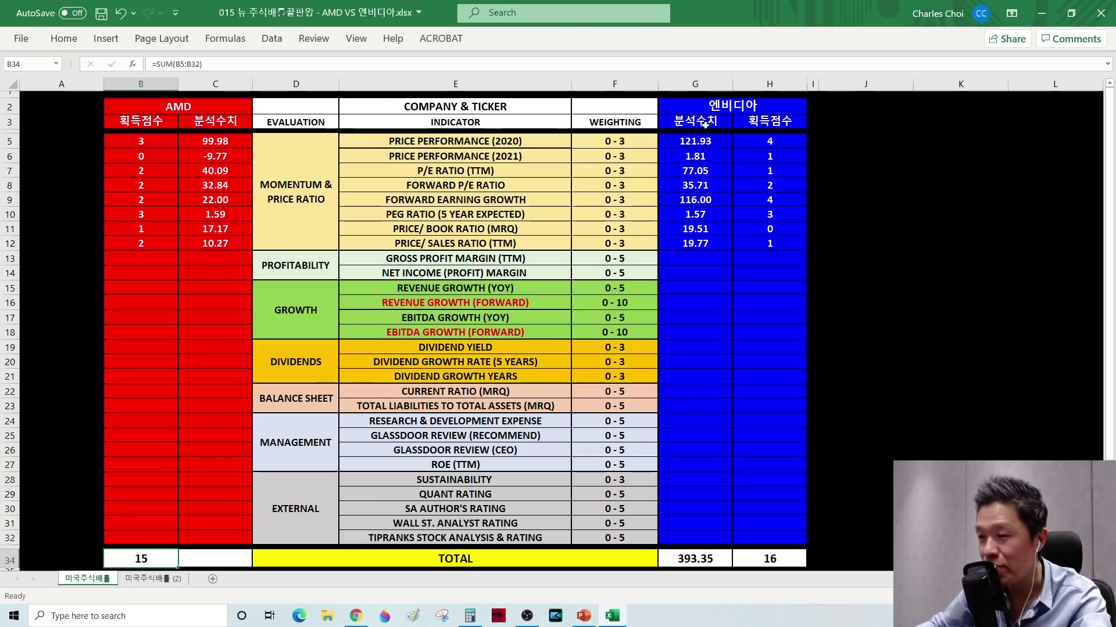
left_click(772, 559)
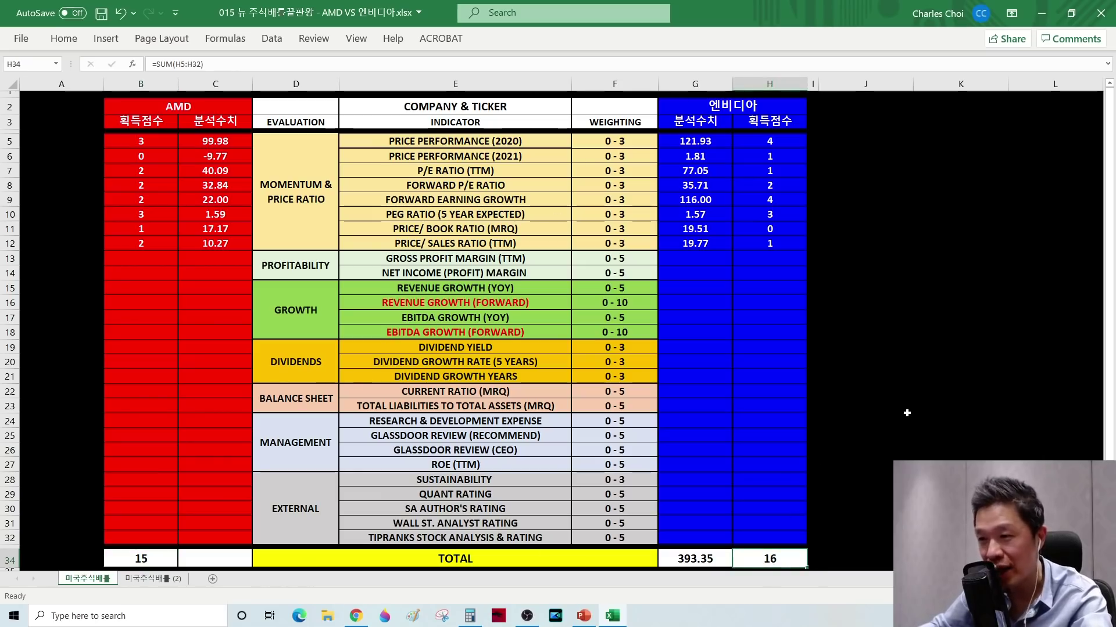
Review the gross profit margin and net income margin indicators in the Profitability section and save the workbook
left_click(312, 263)
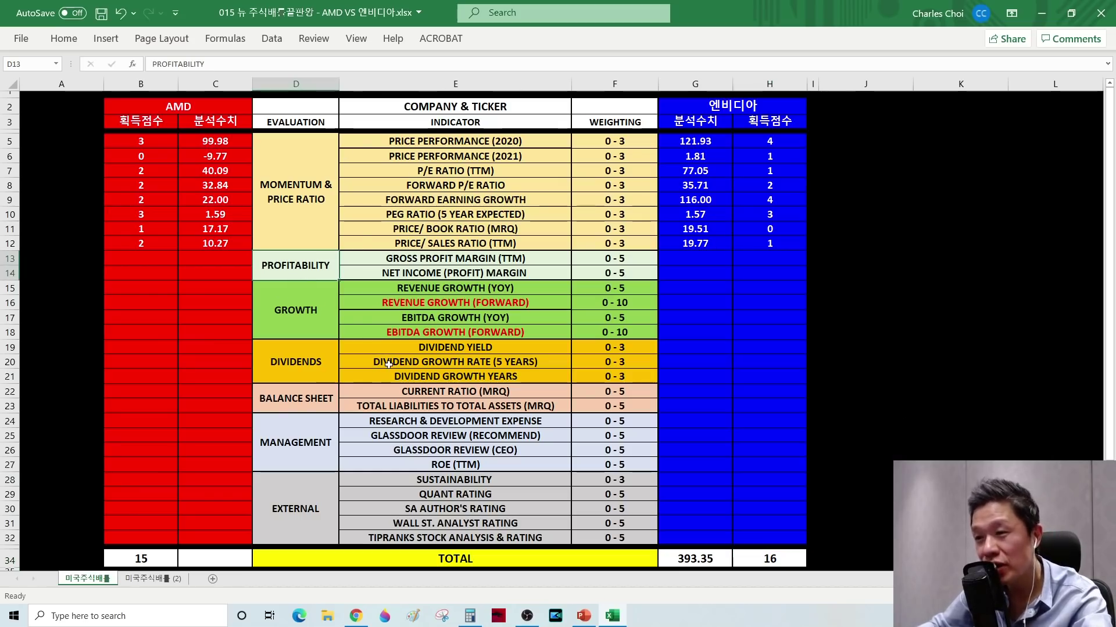
left_click(453, 258)
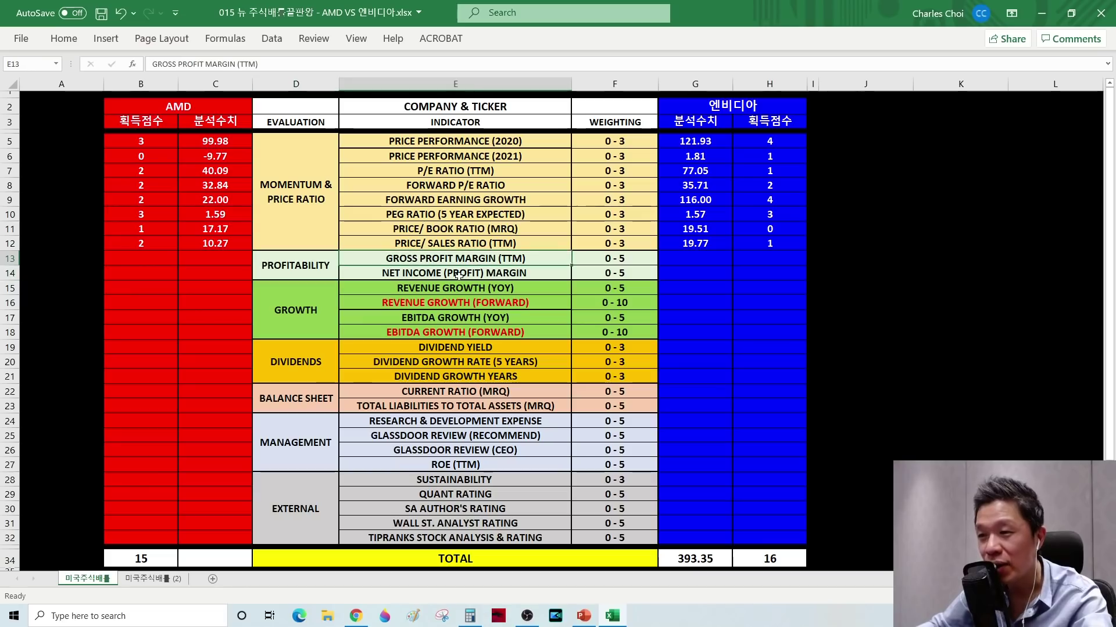
left_click(424, 276)
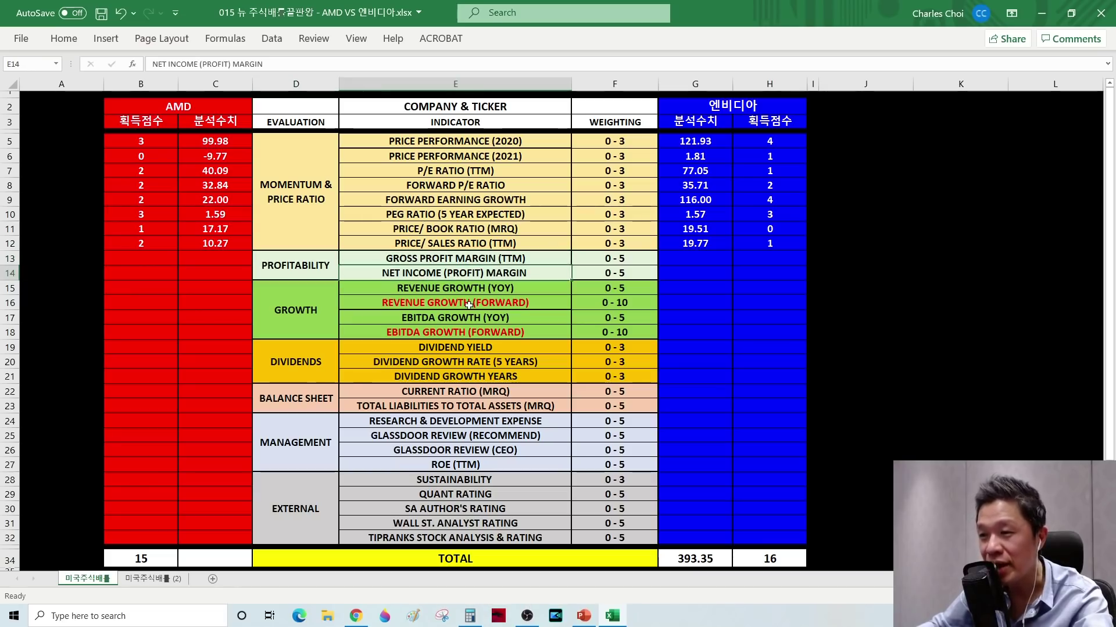
key("ctrl+s")
Switch to Chrome, open Seeking Alpha in a new tab, and bring up AMD's profitability metrics
key("alt+Tab")
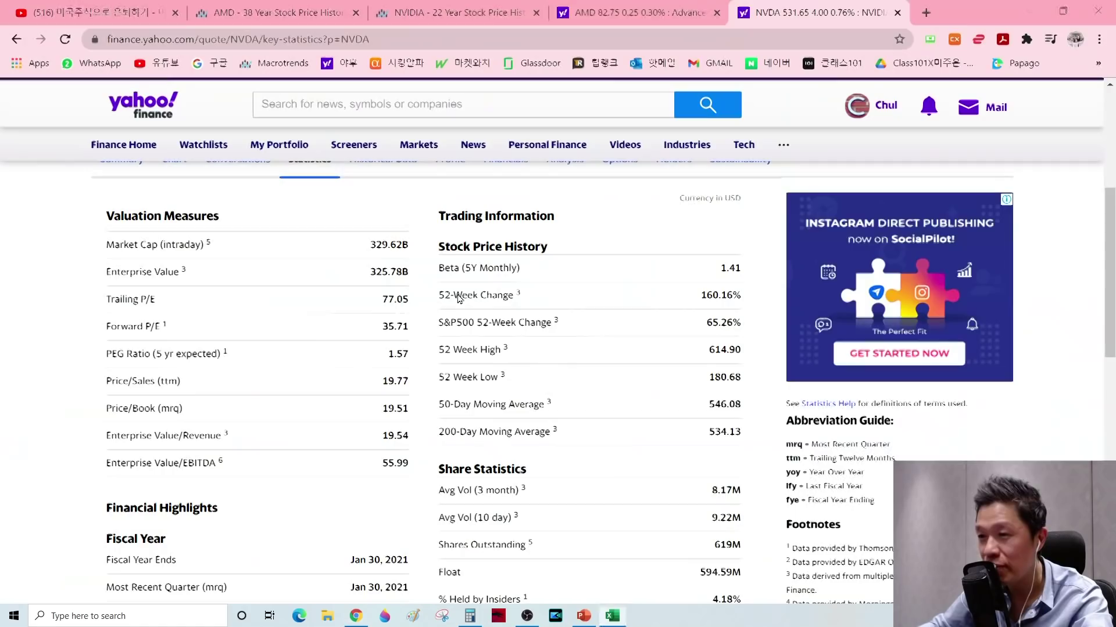
key("ctrl+t")
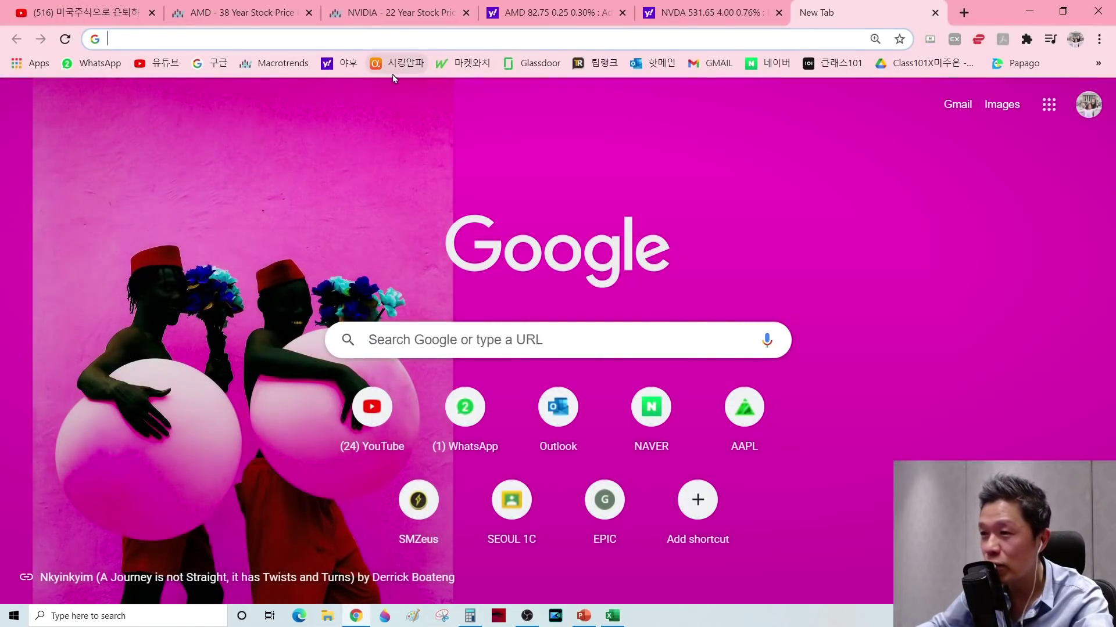
left_click(399, 65)
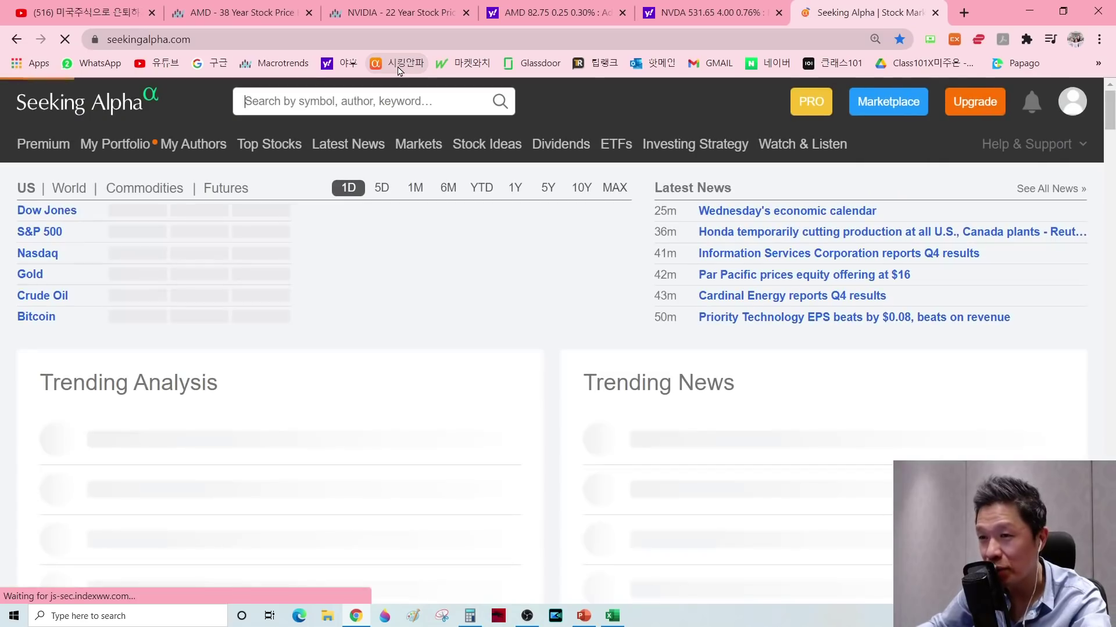
left_click(314, 105)
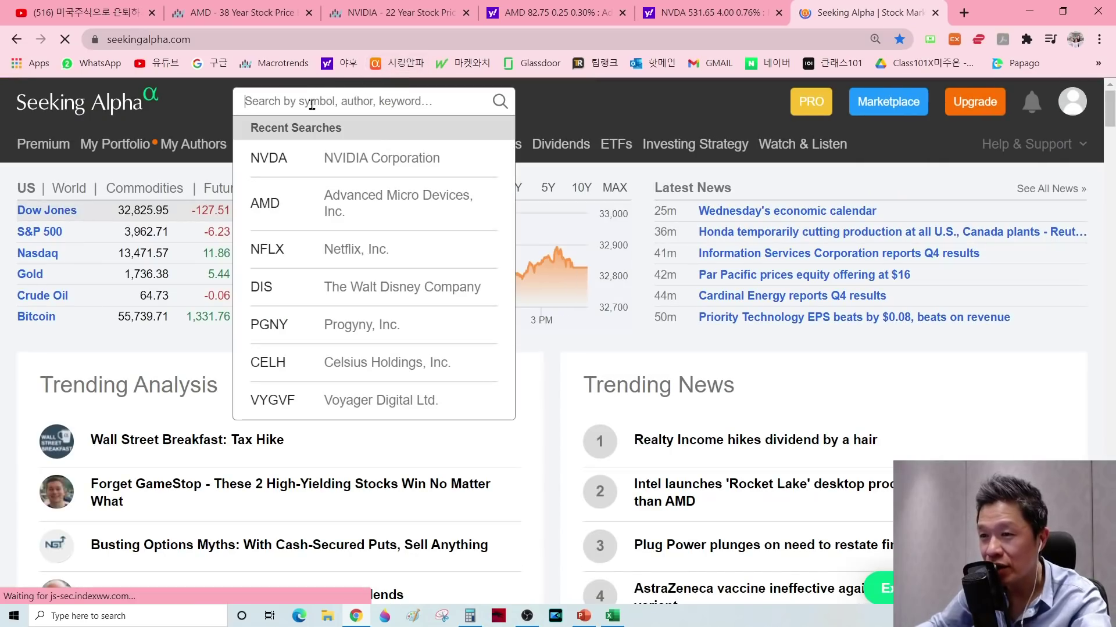
type("AMD")
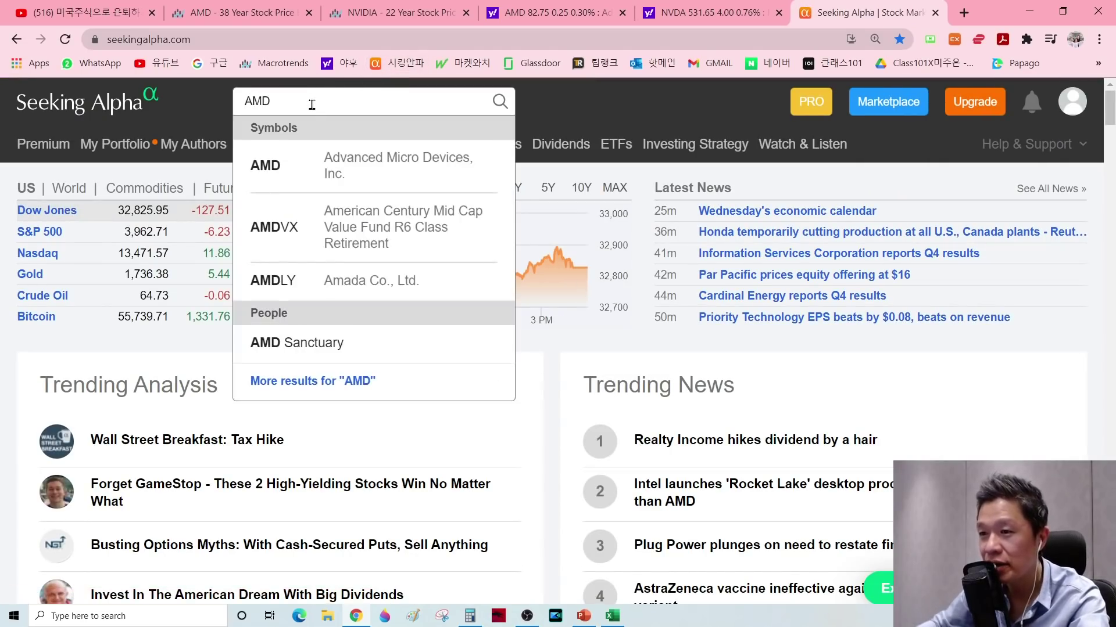
left_click(357, 172)
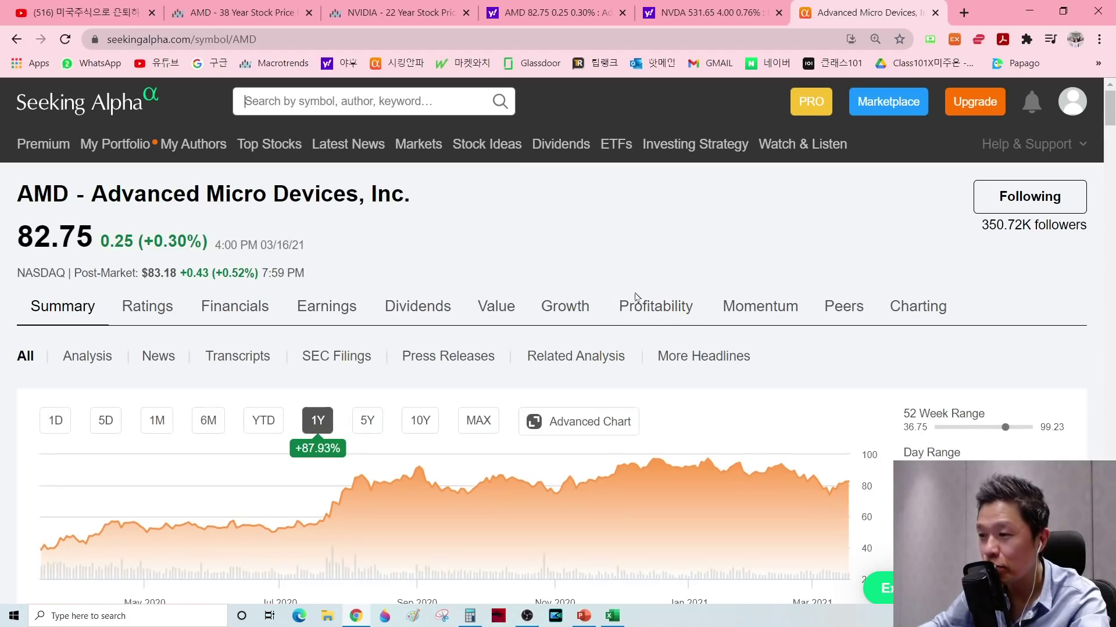
left_click(649, 312)
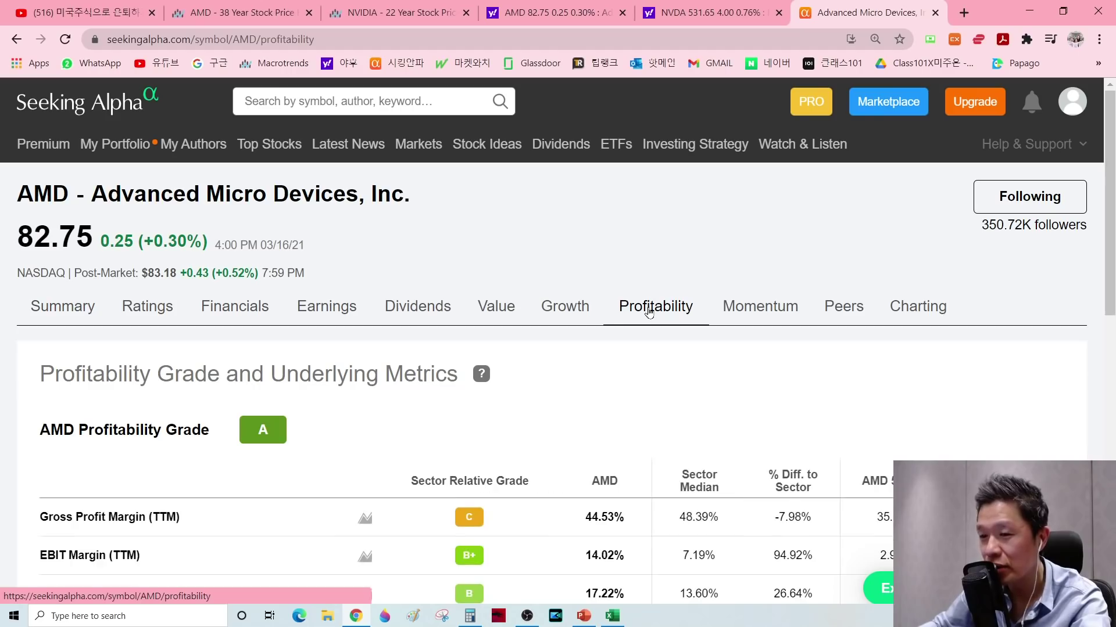
Look up AMD's gross profit margin (TTM) and enter 44.53 in cell C13 of the Excel scorecard
scroll(649, 312, "down", 4)
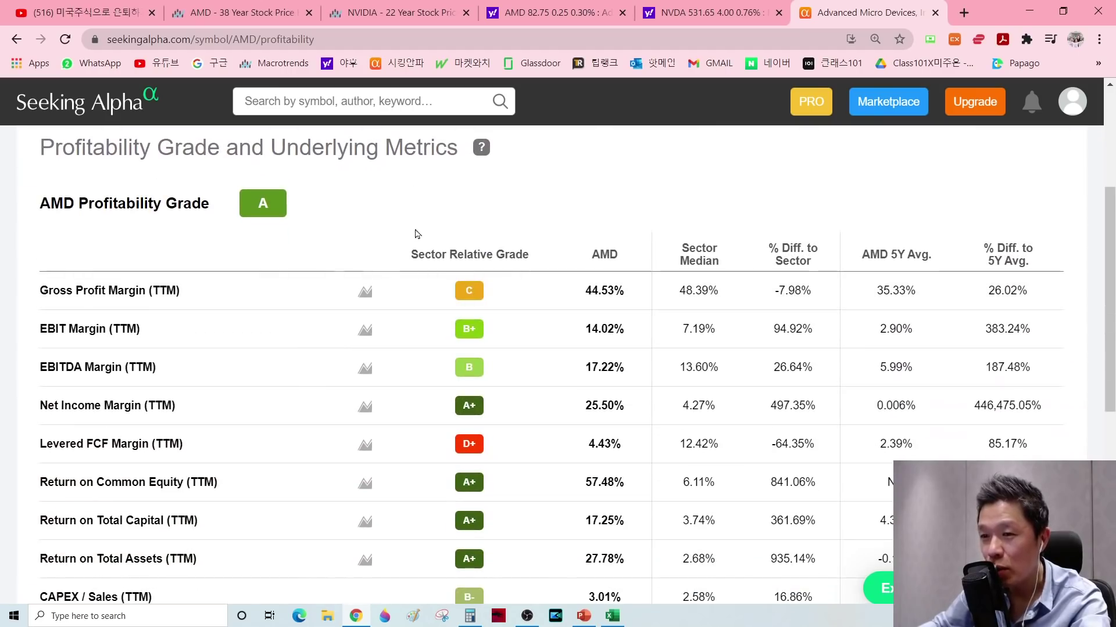
left_click_drag(49, 291, 167, 292)
left_click(162, 307)
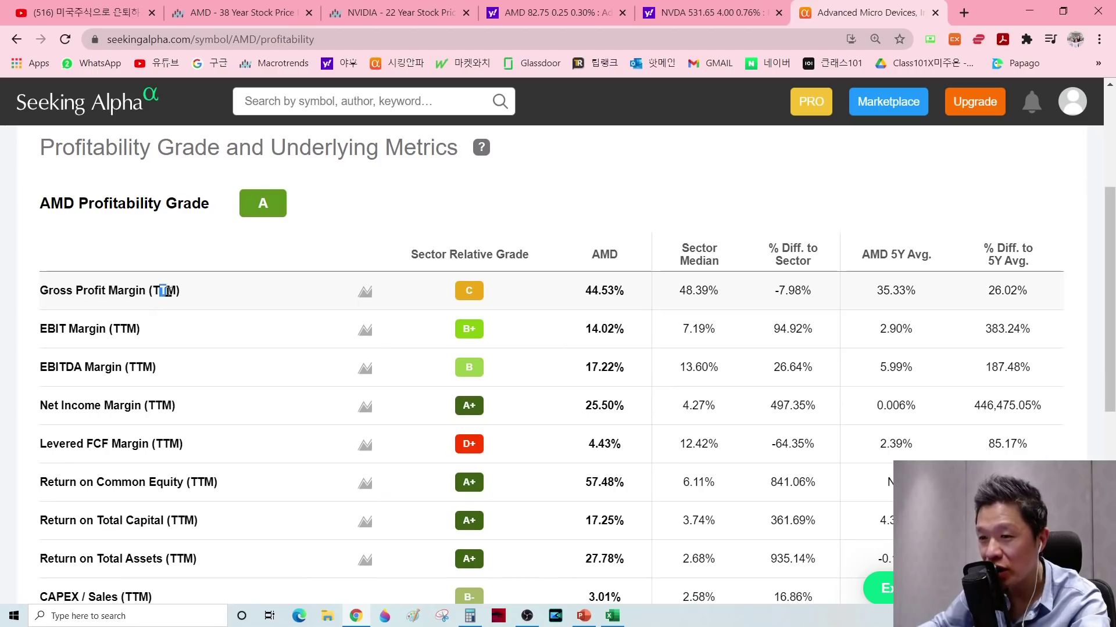
left_click(211, 299)
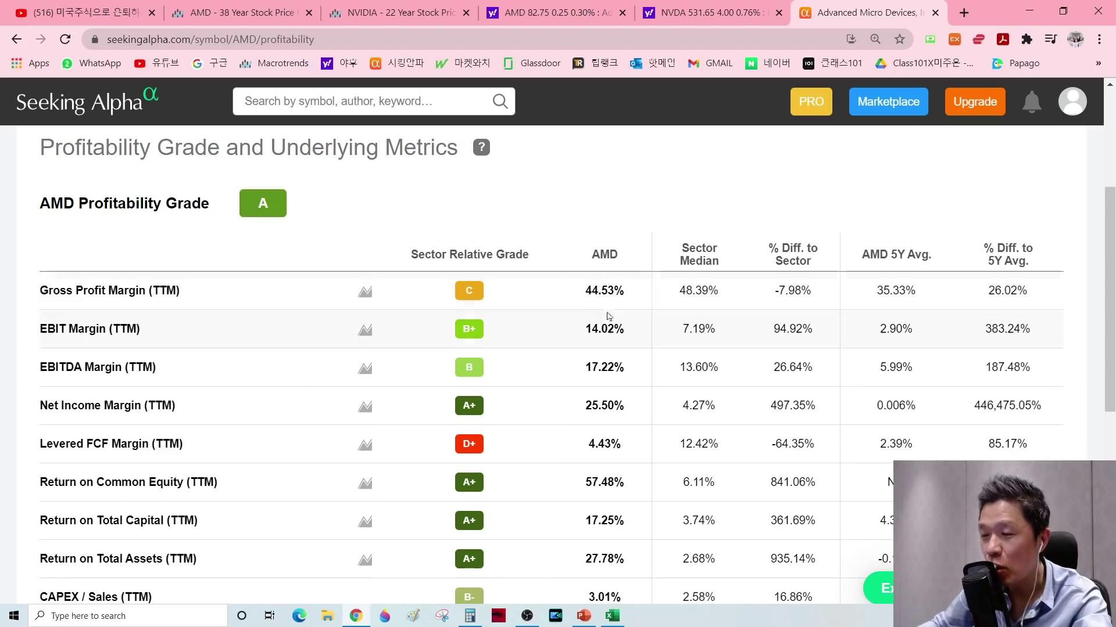
key("alt+Tab")
type("4")
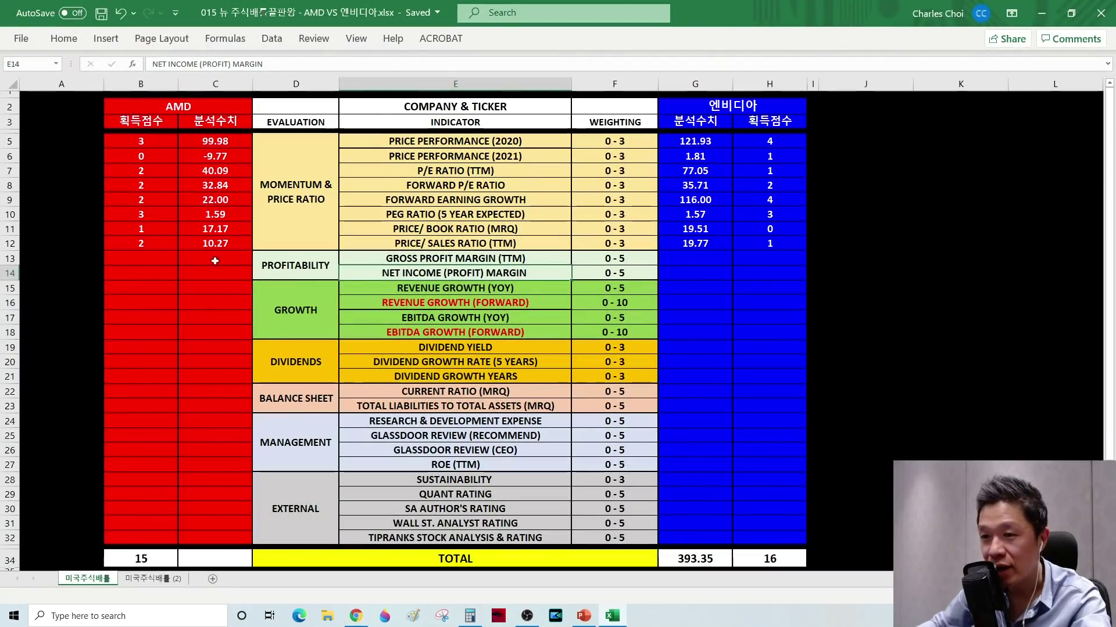
type("4.53")
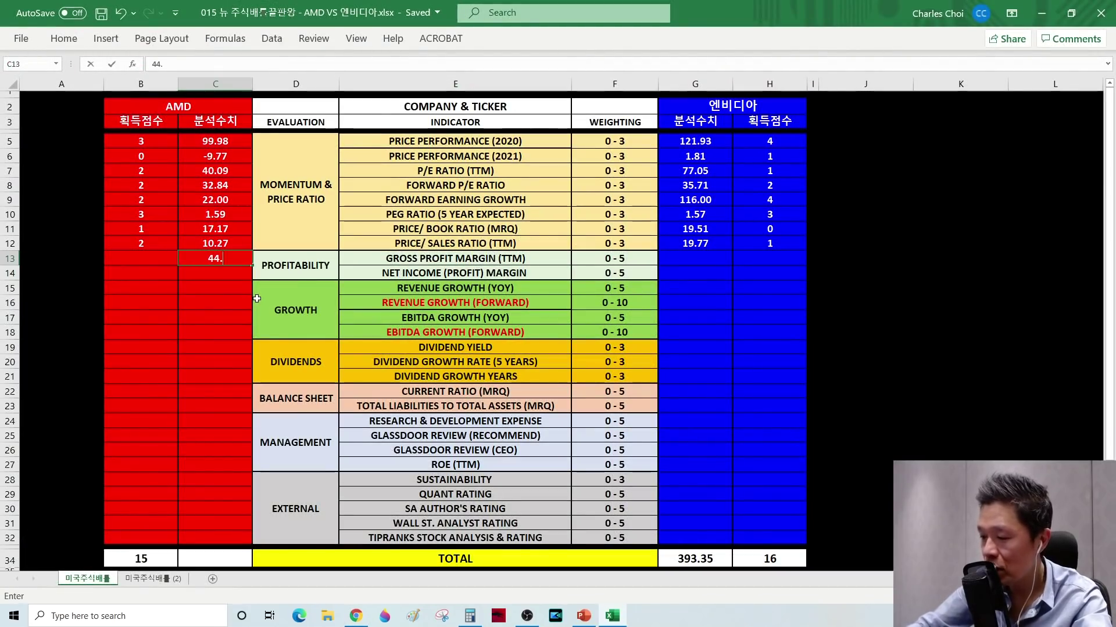
key("Return")
left_click(452, 258)
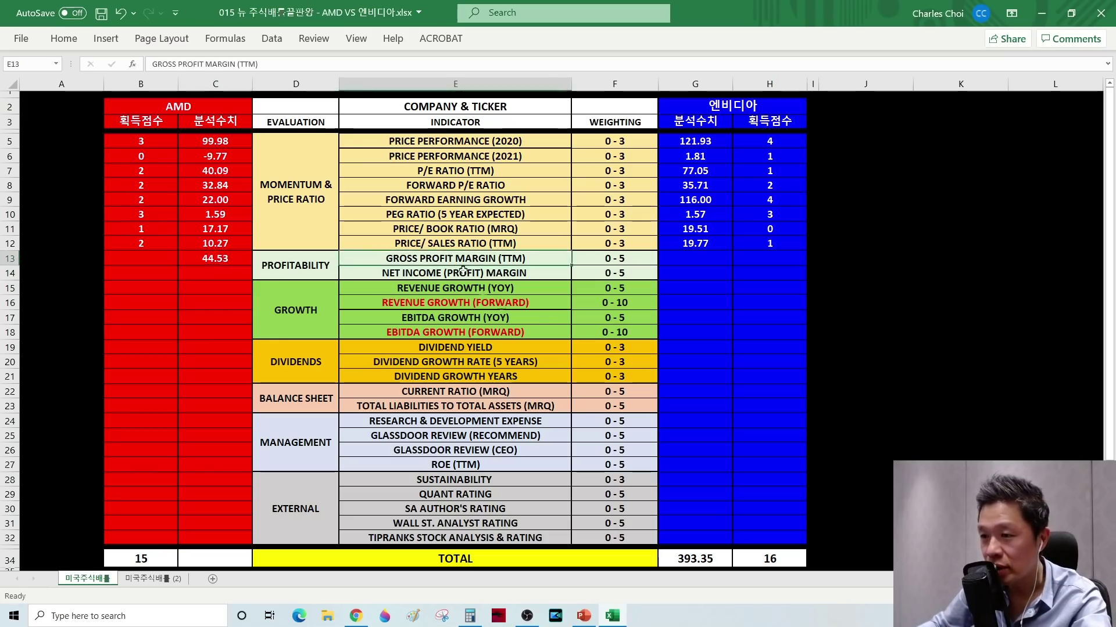
Duplicate AMD's Seeking Alpha tab in Chrome and open NVDA's profitability metrics in the copy
key("alt+Tab")
right_click(853, 9)
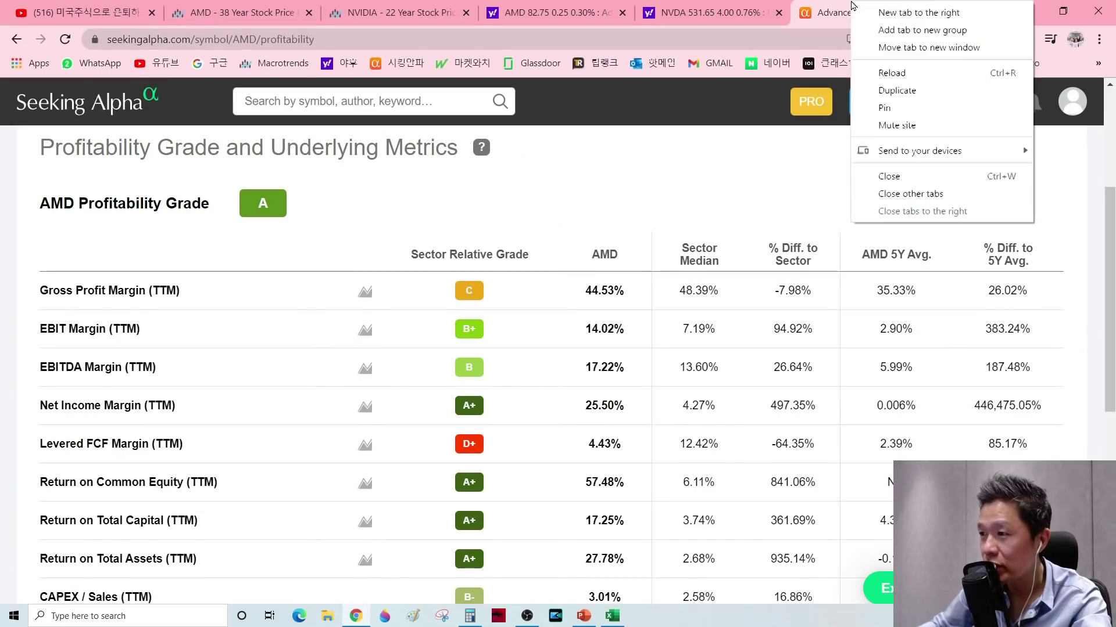
left_click(896, 93)
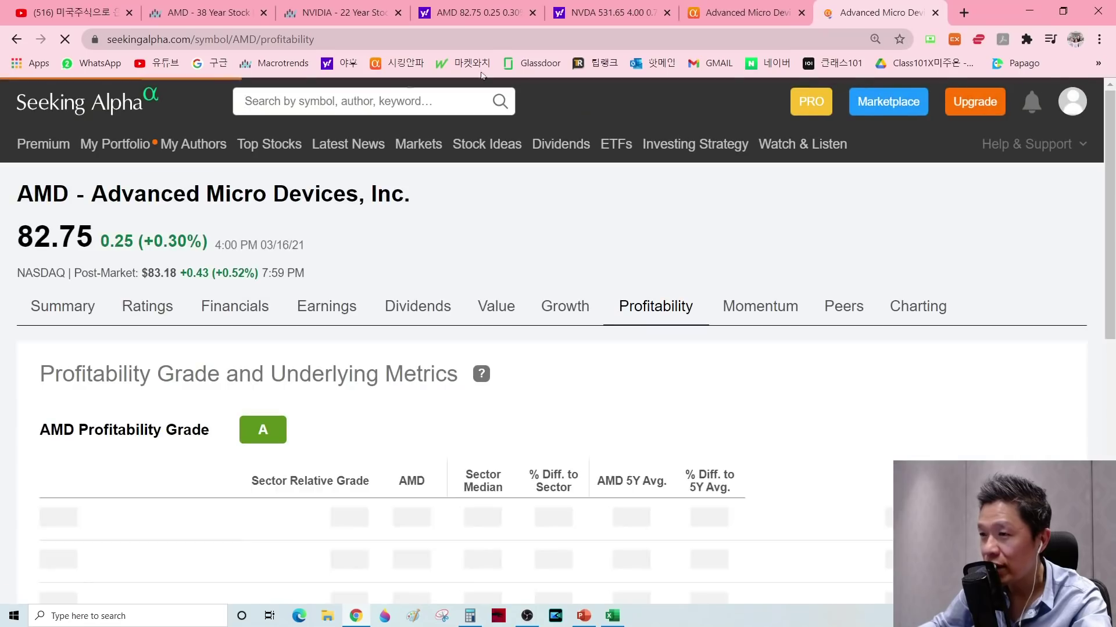
left_click(364, 100)
type("NVDA")
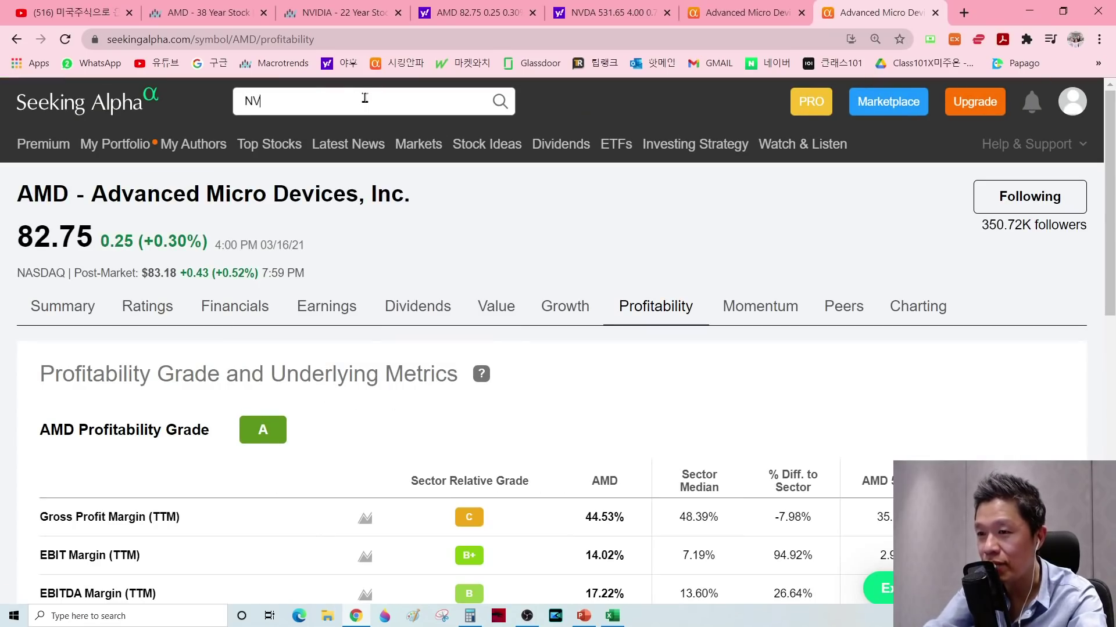
left_click(401, 162)
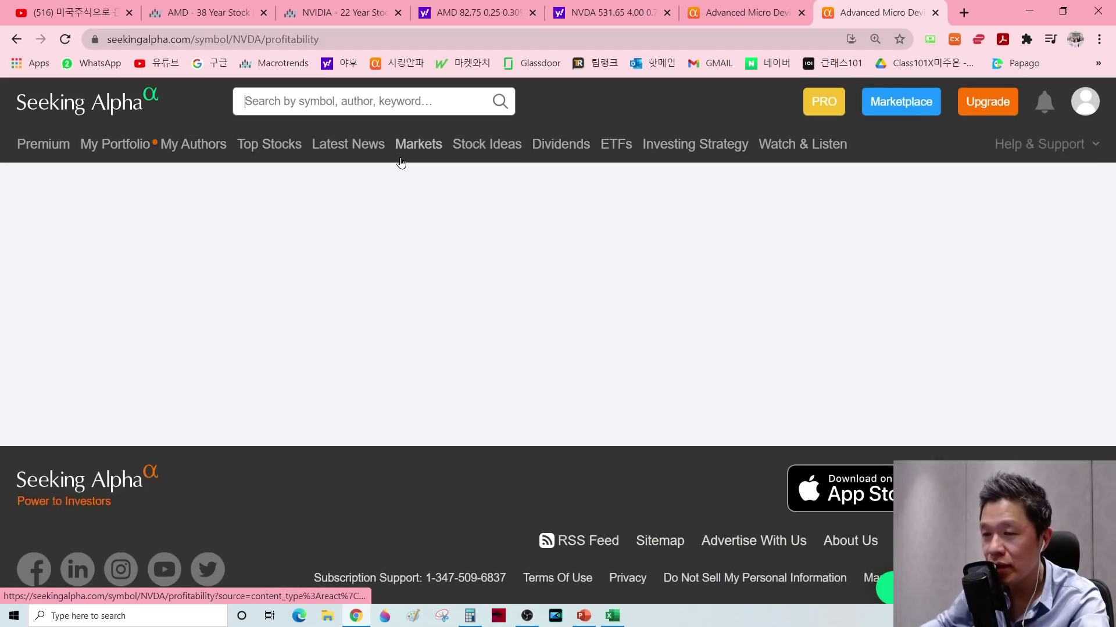
scroll(324, 323, "down", 1)
scroll(324, 323, "down", 2)
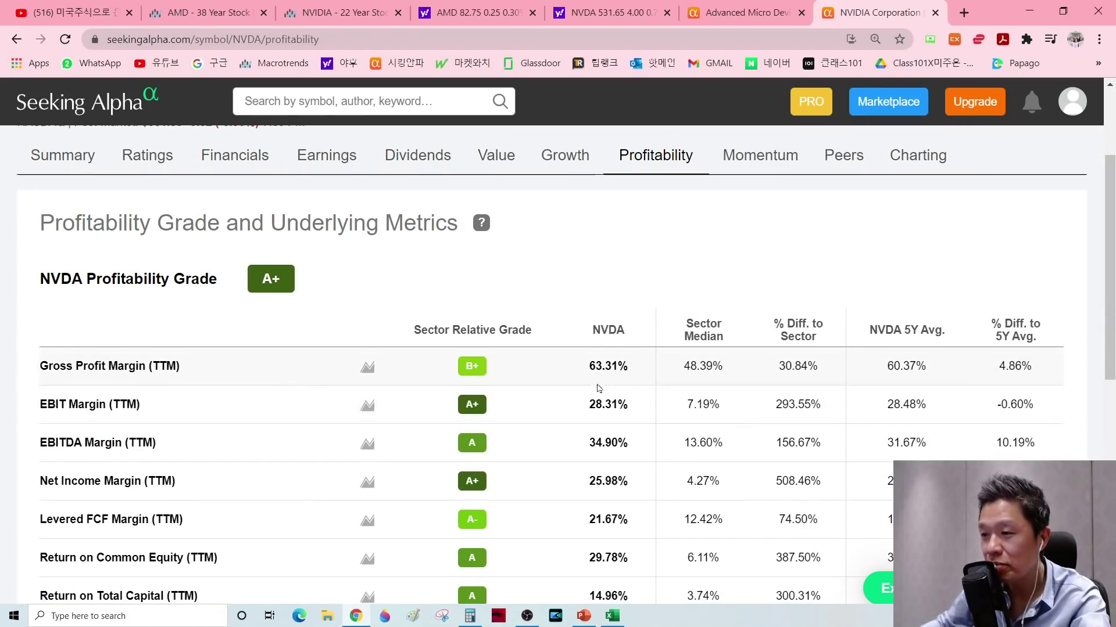
Enter NVIDIA's gross profit margin of 63.31 in cell G13 of the Excel scorecard
key("alt+Tab")
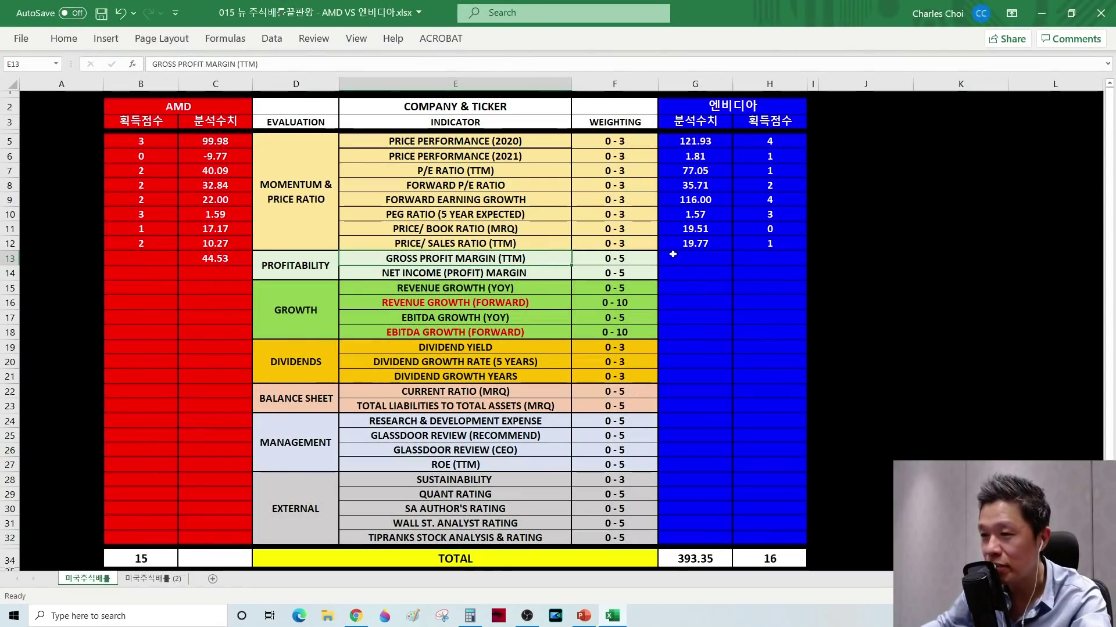
left_click(699, 258)
type("63.31")
key("Return")
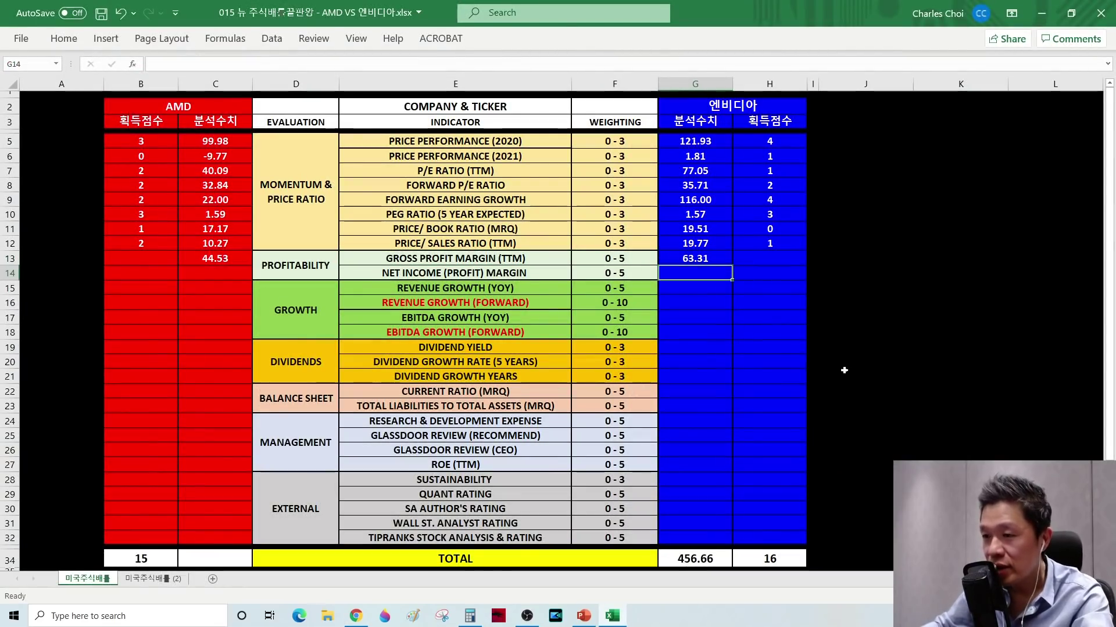
Compare the gross profit margins in C13 and G13, and return to NVIDIA's profitability page in Chrome
left_click(462, 259)
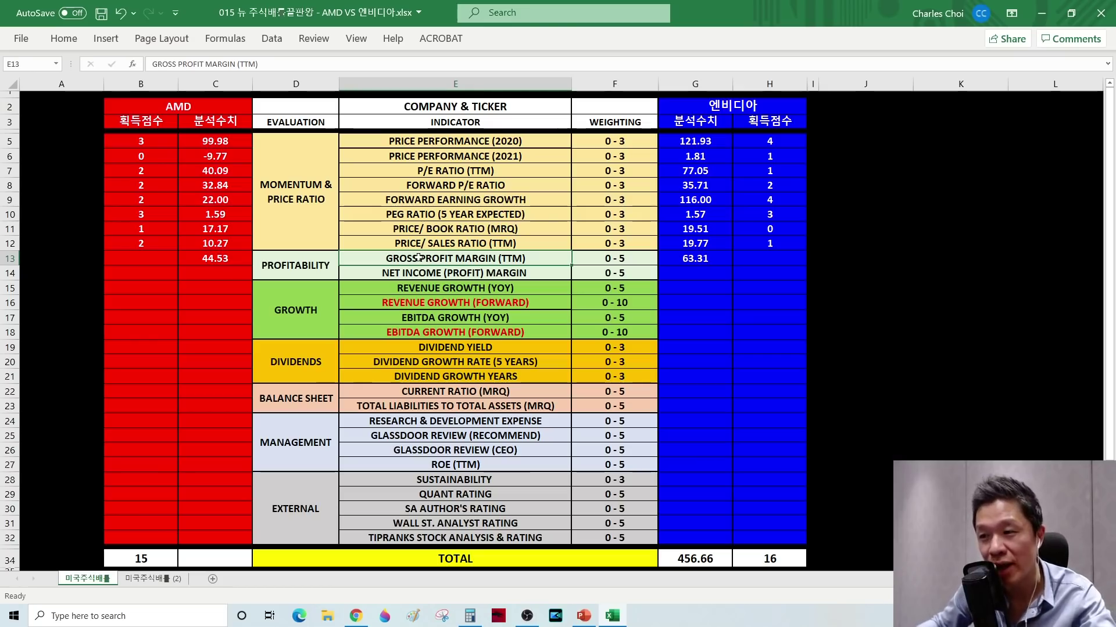
key("Right")
key("Right")
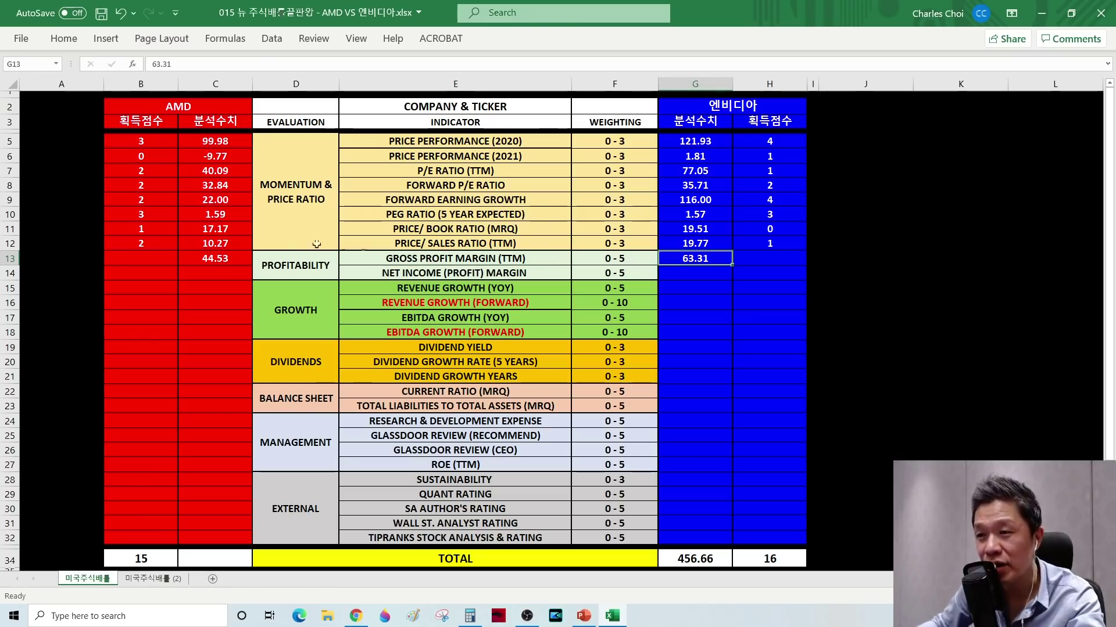
left_click(217, 263)
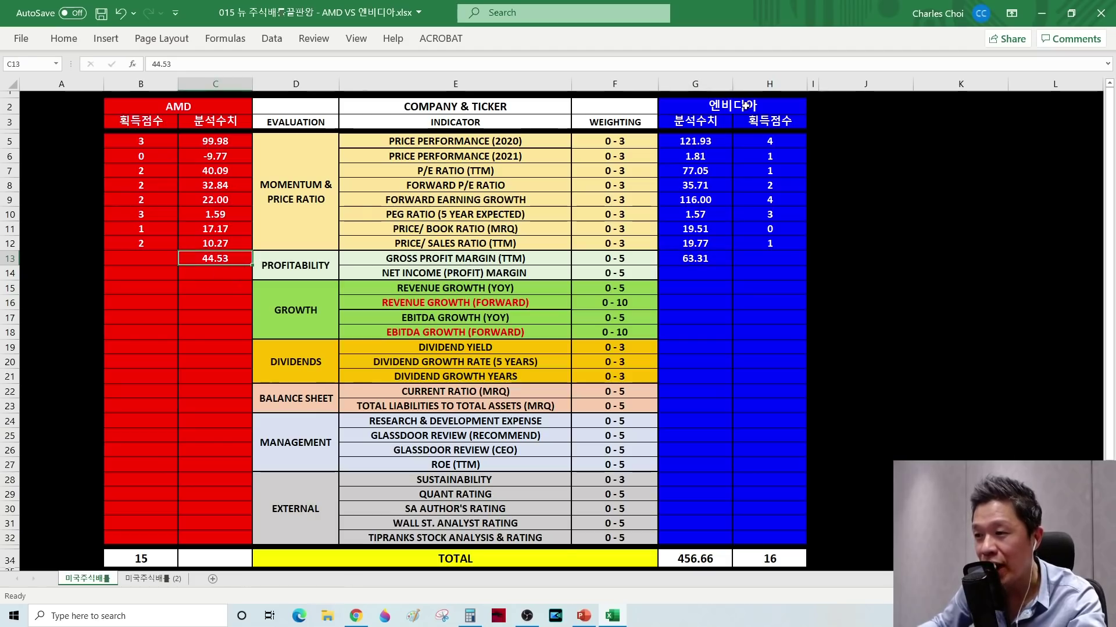
left_click(697, 260)
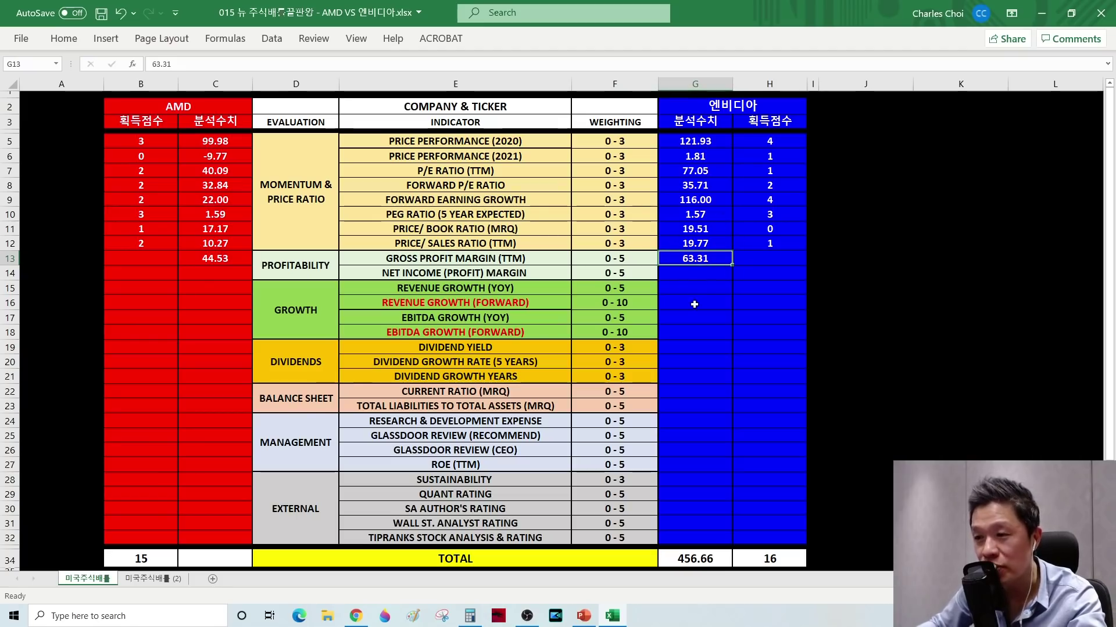
left_click(231, 260)
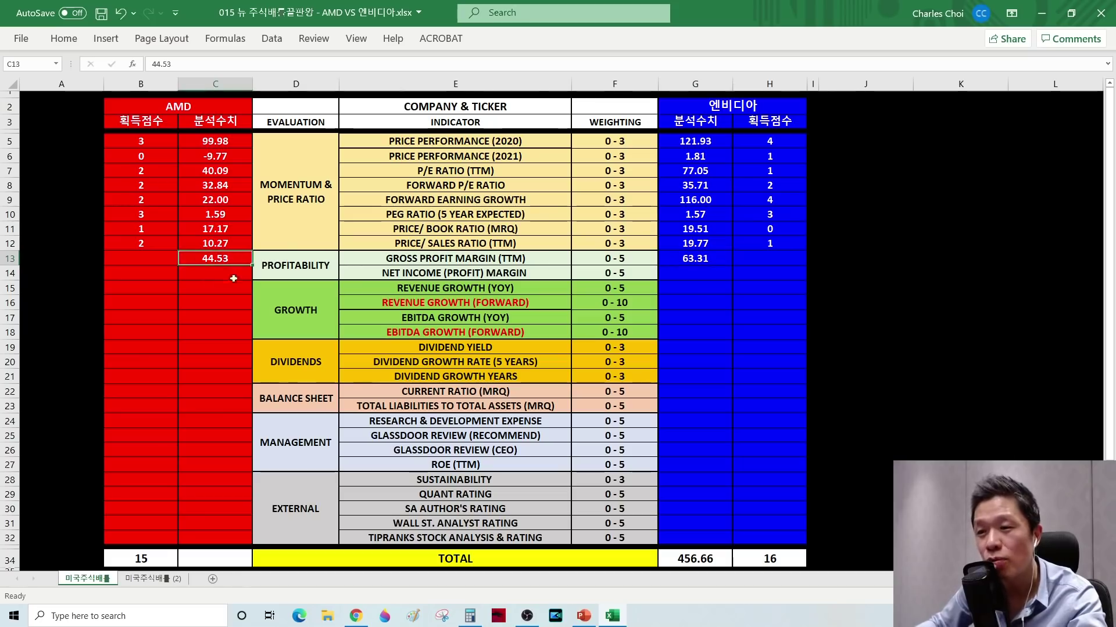
left_click(704, 261)
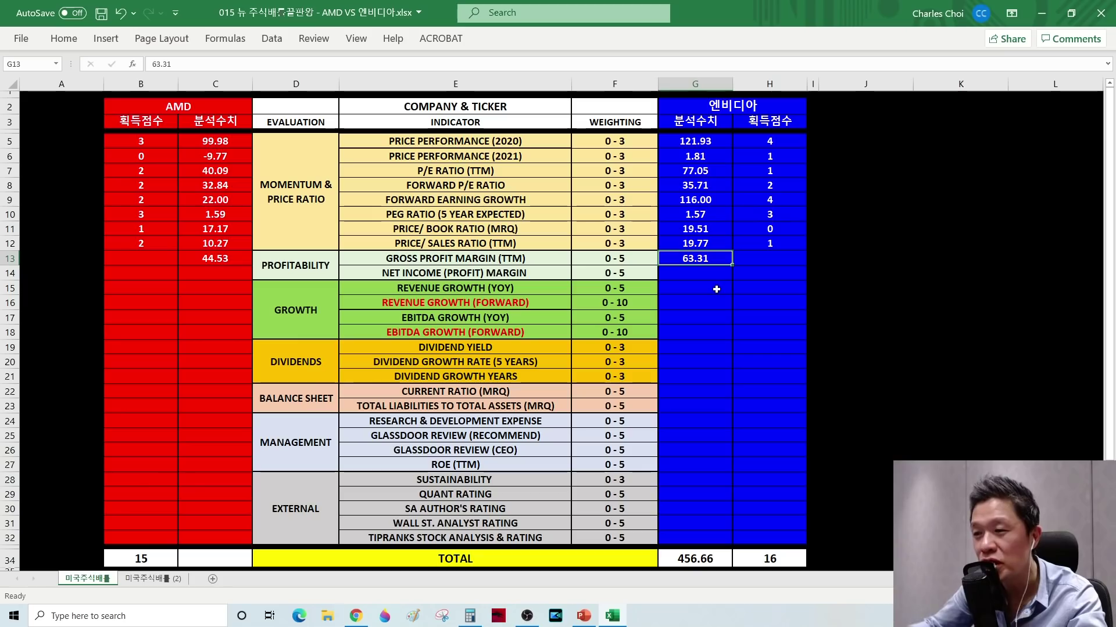
key("alt+Tab")
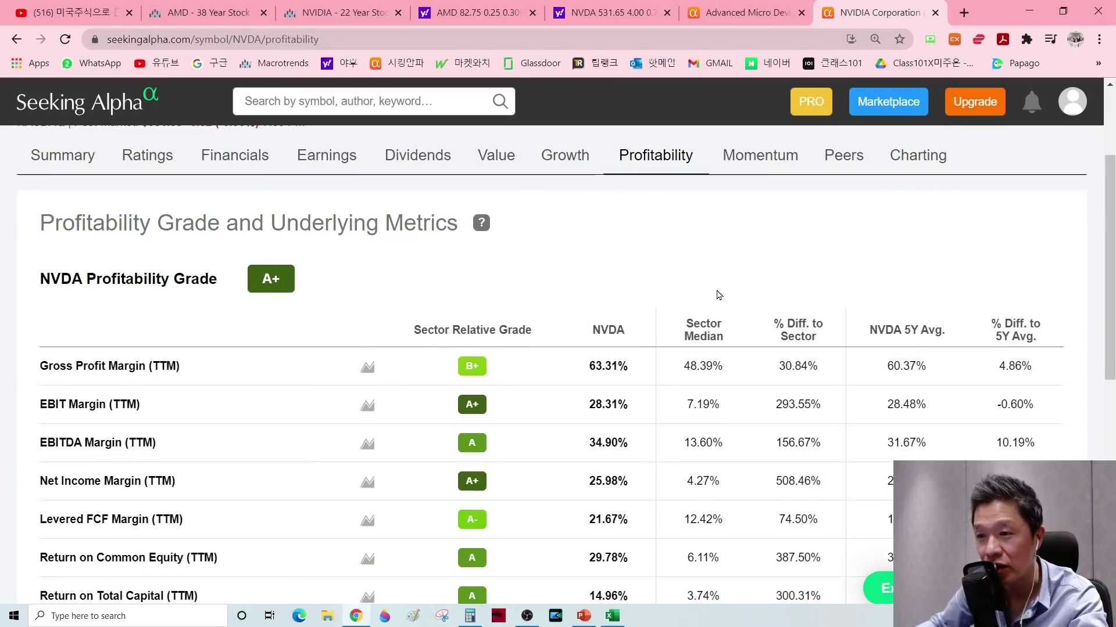
Check AMD's gross profit margin on its Seeking Alpha page in Chrome and enter a score of 1 in cell B13 of the Excel scorecard
left_click(726, 21)
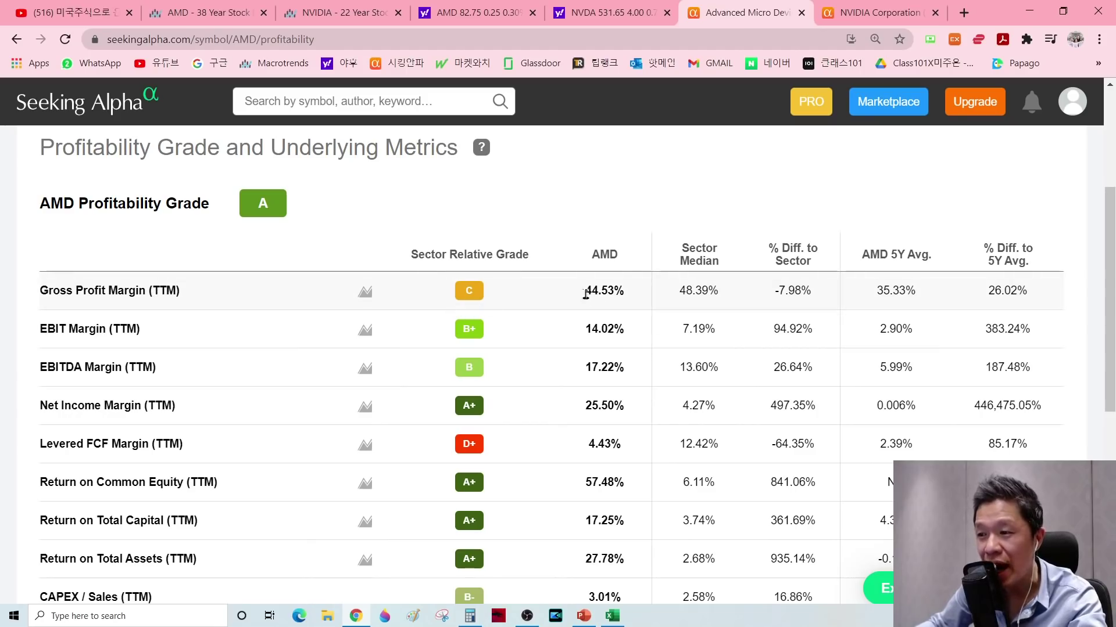
left_click_drag(585, 293, 633, 295)
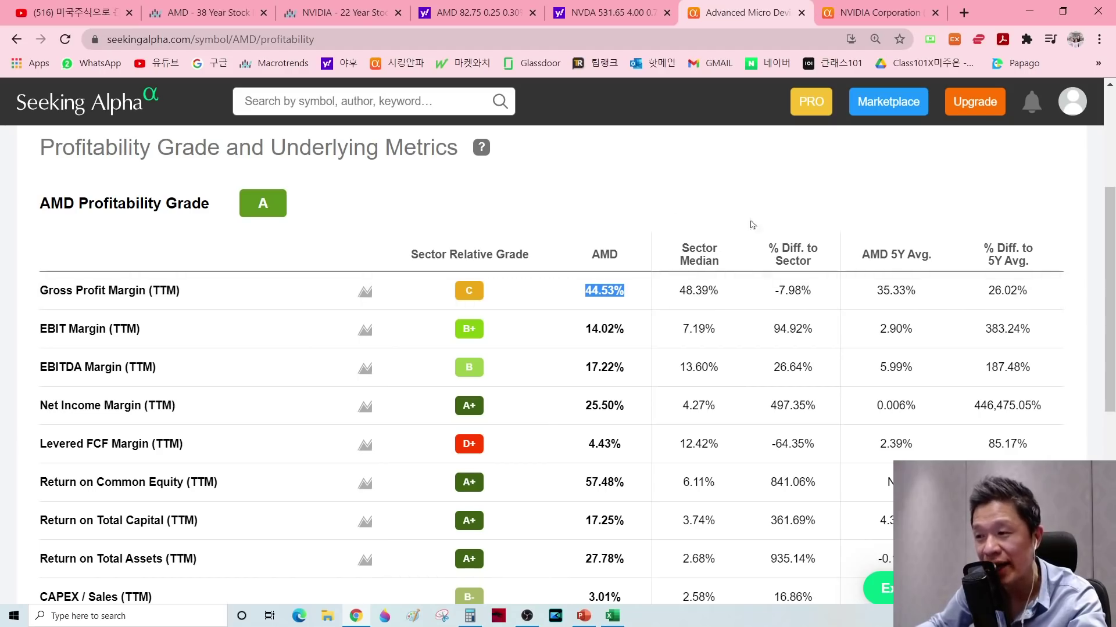
left_click(739, 287)
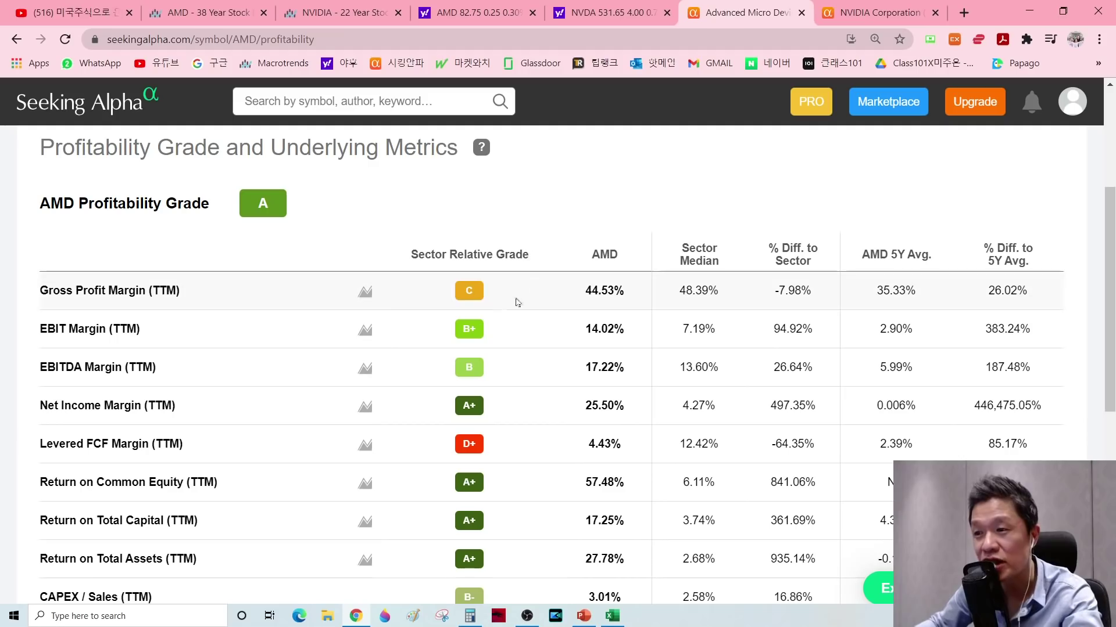
key("alt+Tab")
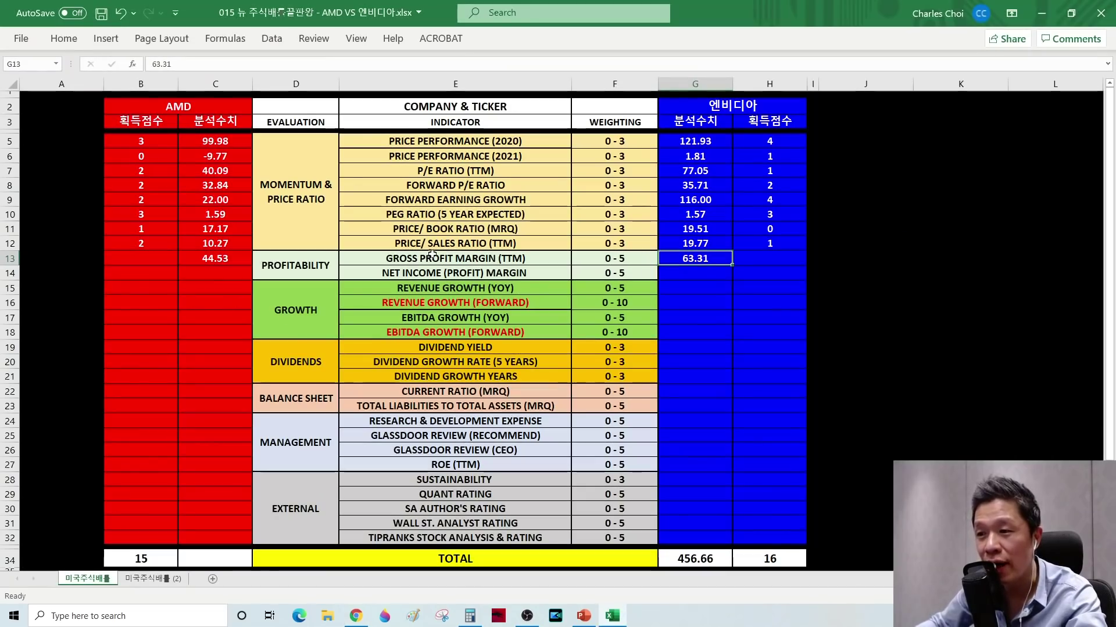
left_click(141, 258)
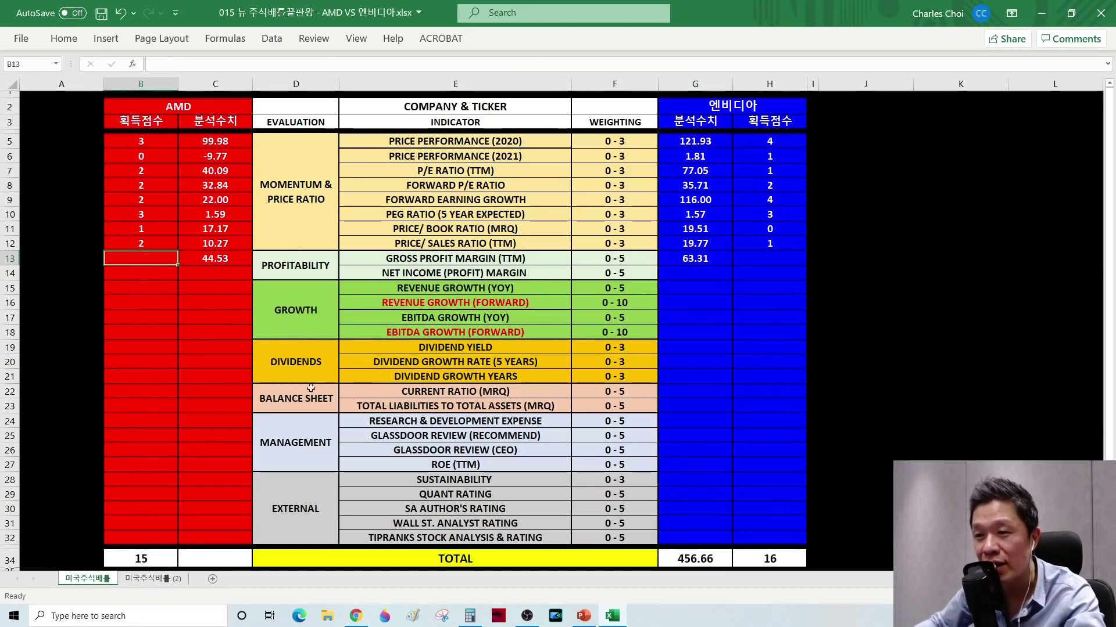
type("1")
key("Return")
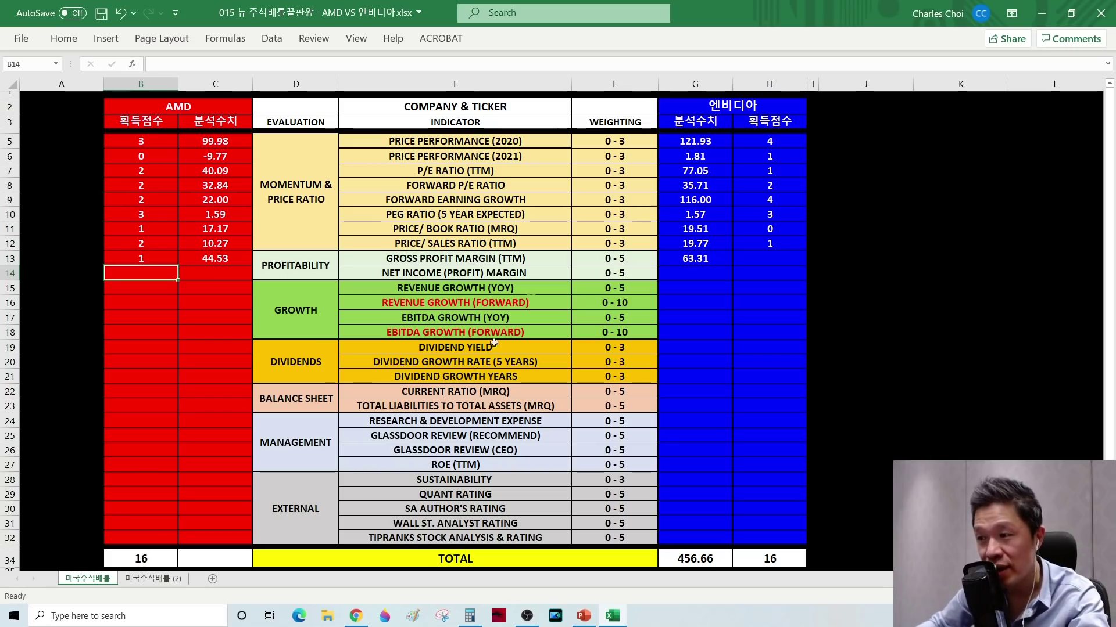
Compare NVIDIA's gross profit margin with the sector median in Chrome and enter a score of 2 in cell H13 of the Excel scorecard
left_click(695, 273)
key("alt+Tab")
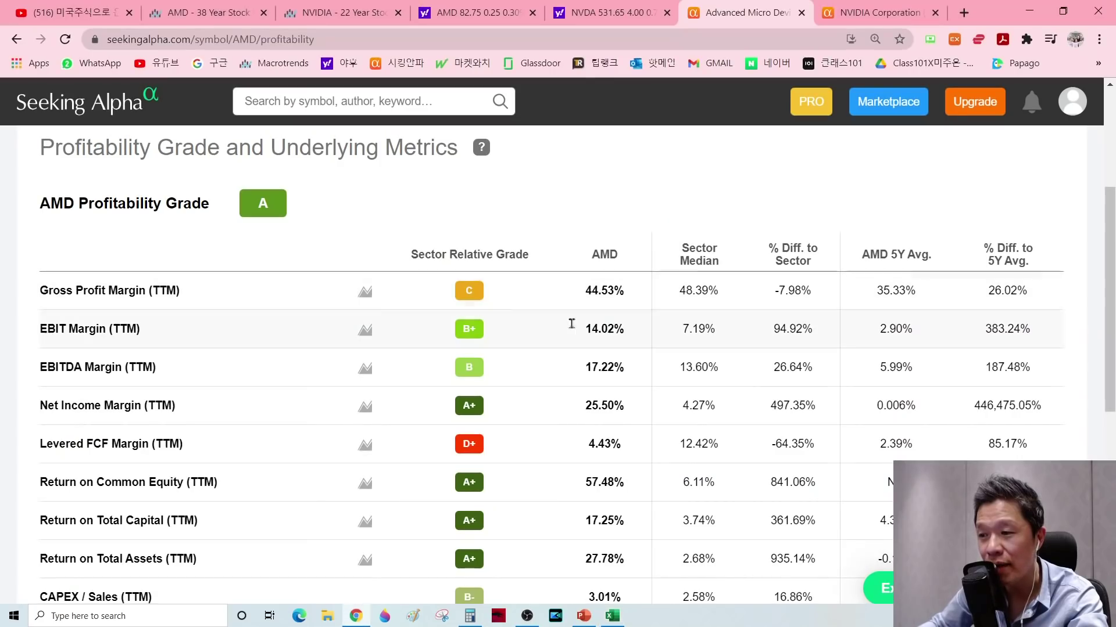
key("ctrl+Tab")
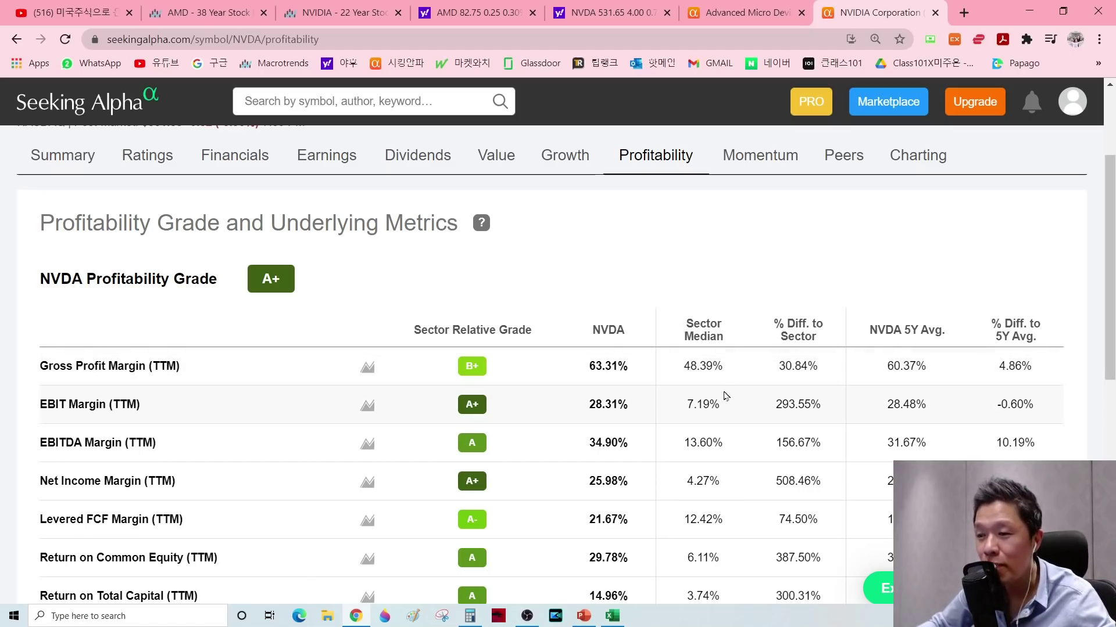
double_click(700, 366)
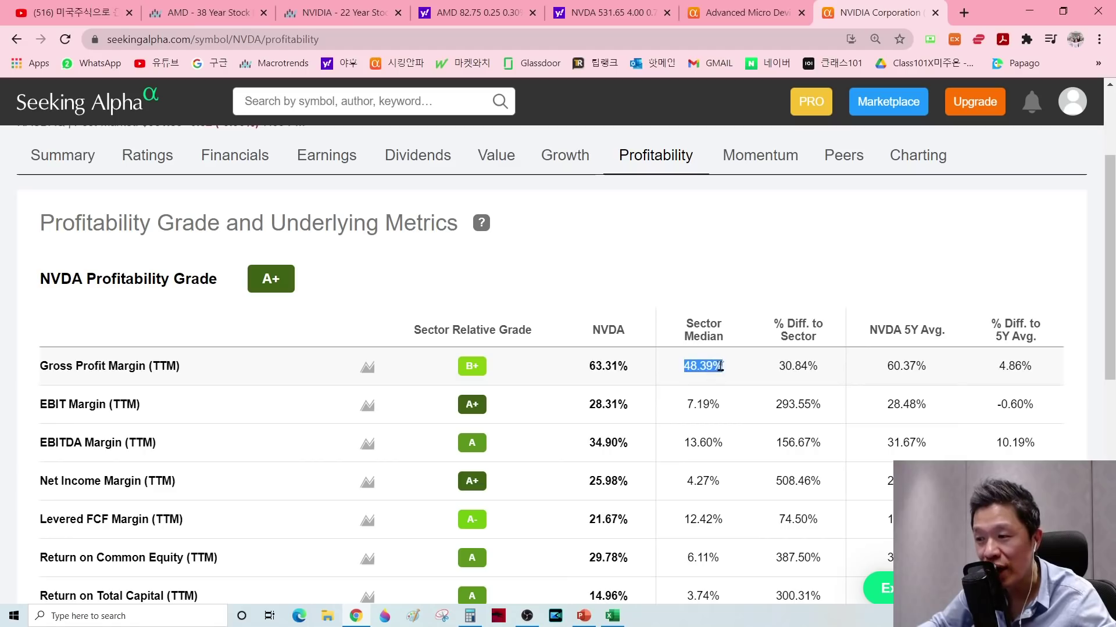
left_click(605, 382)
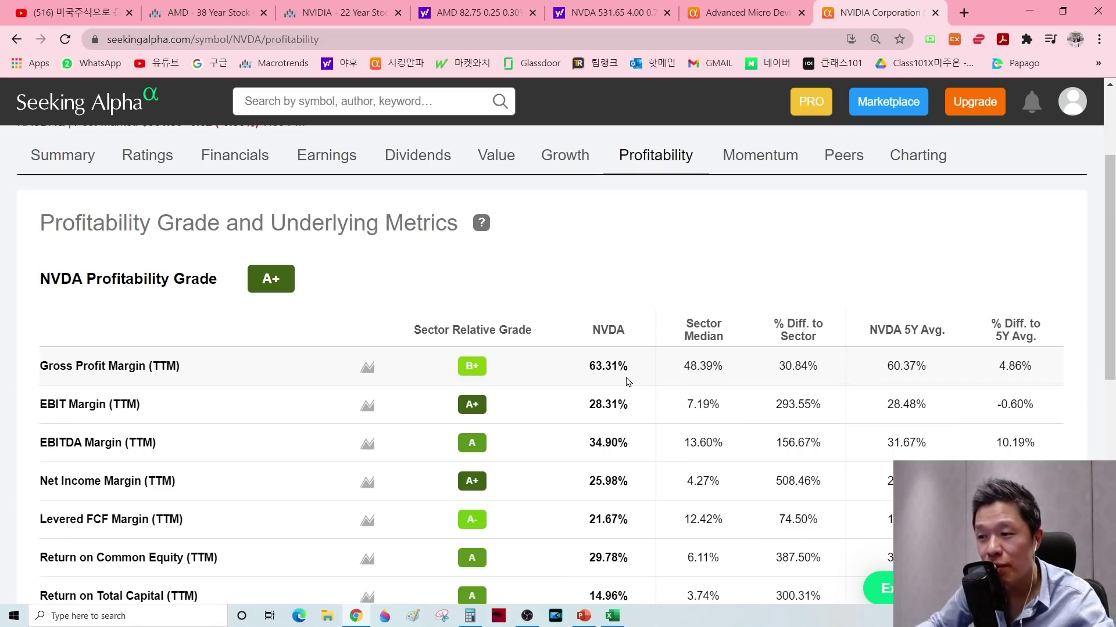
left_click_drag(591, 370, 641, 373)
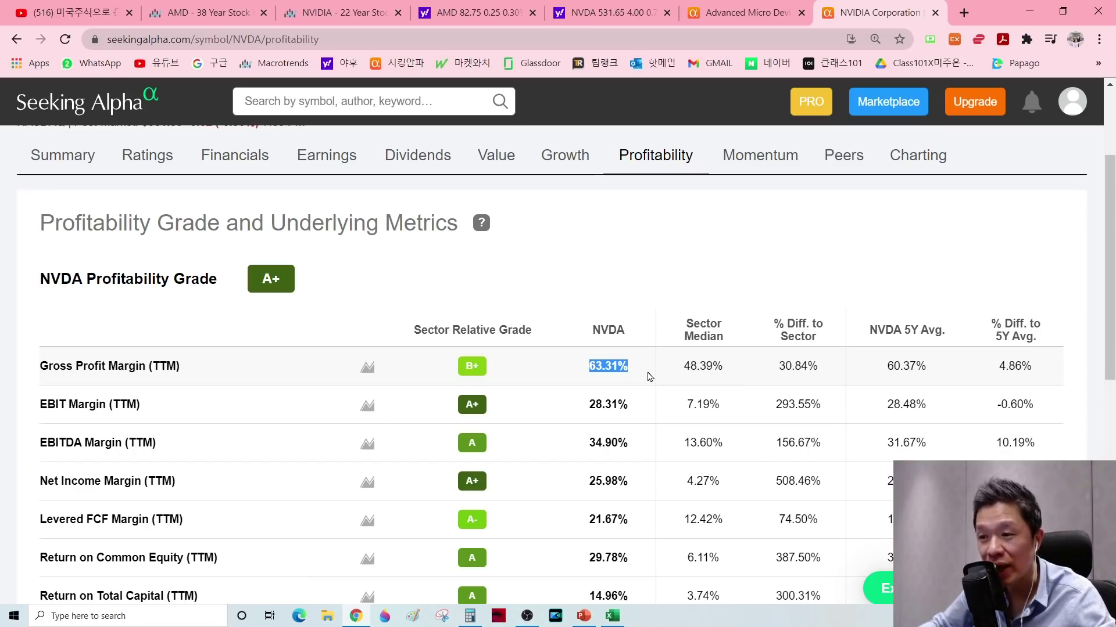
key("alt+Tab")
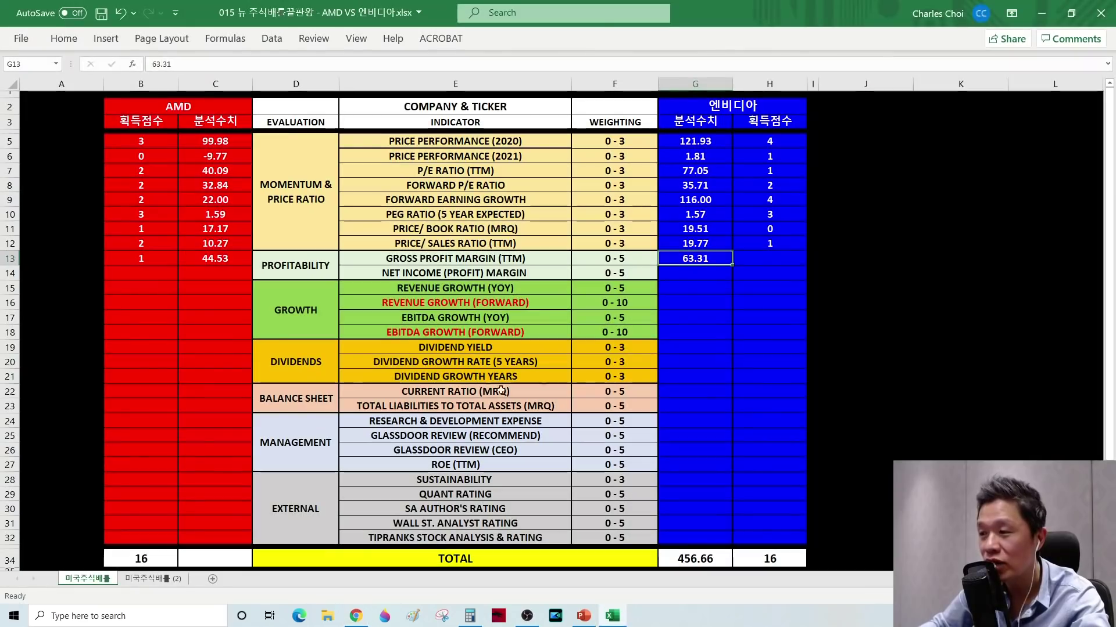
left_click(788, 255)
type("2")
key("Return")
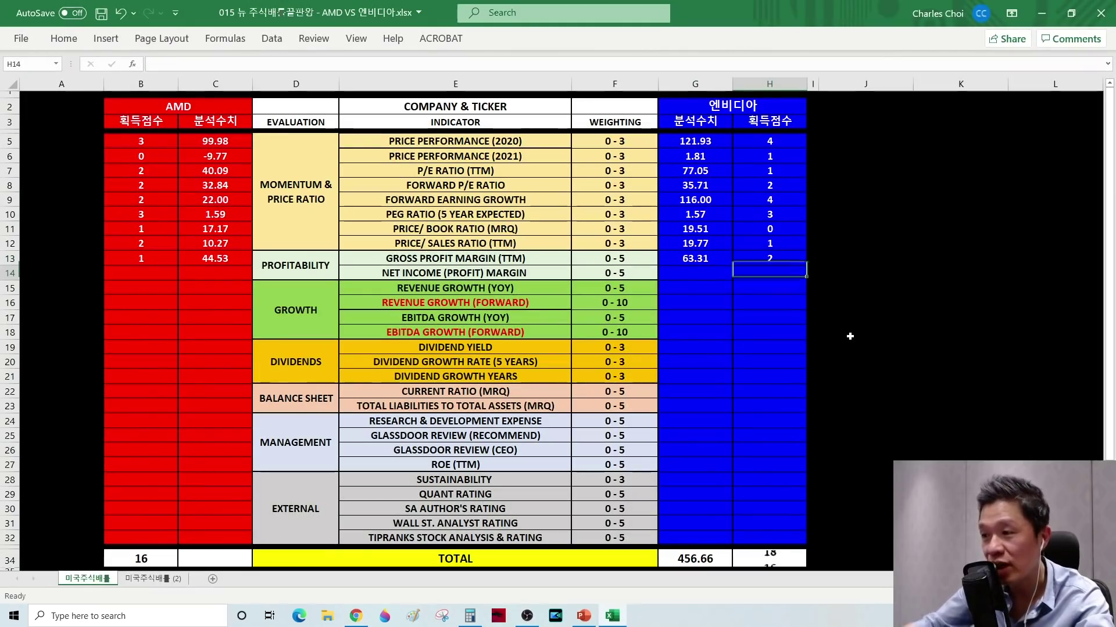
Look up AMD's net income margin (TTM) in Chrome and enter 25.5 in cell C14 of the Excel scorecard
left_click(428, 272)
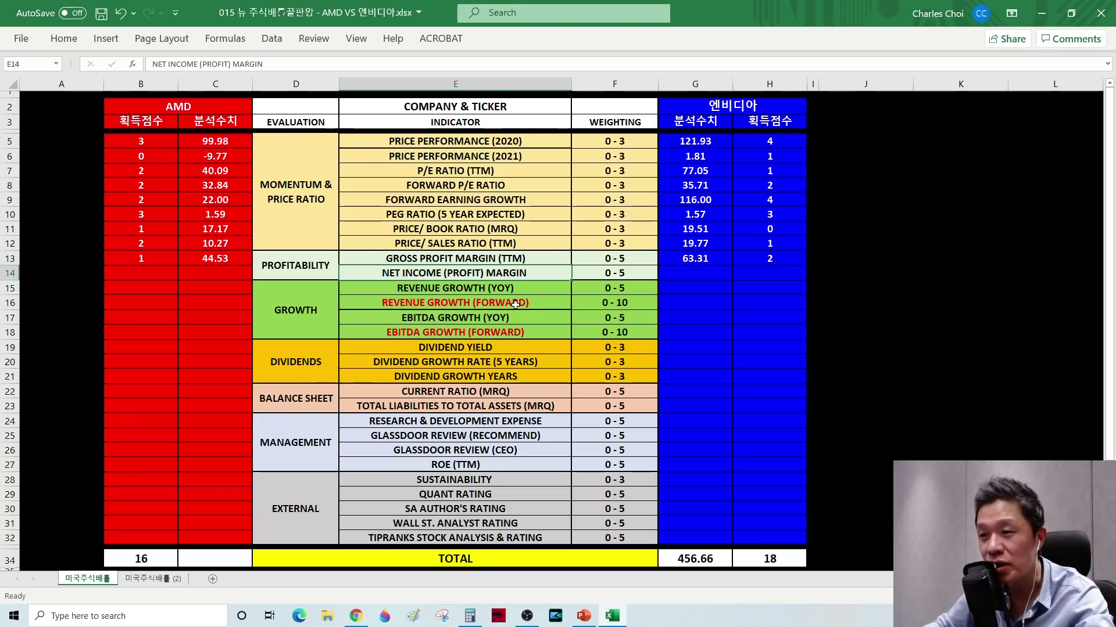
key("alt+Tab")
left_click_drag(41, 332, 182, 333)
left_click(183, 334)
left_click_drag(587, 332, 632, 336)
key("alt+Tab")
left_click(209, 273)
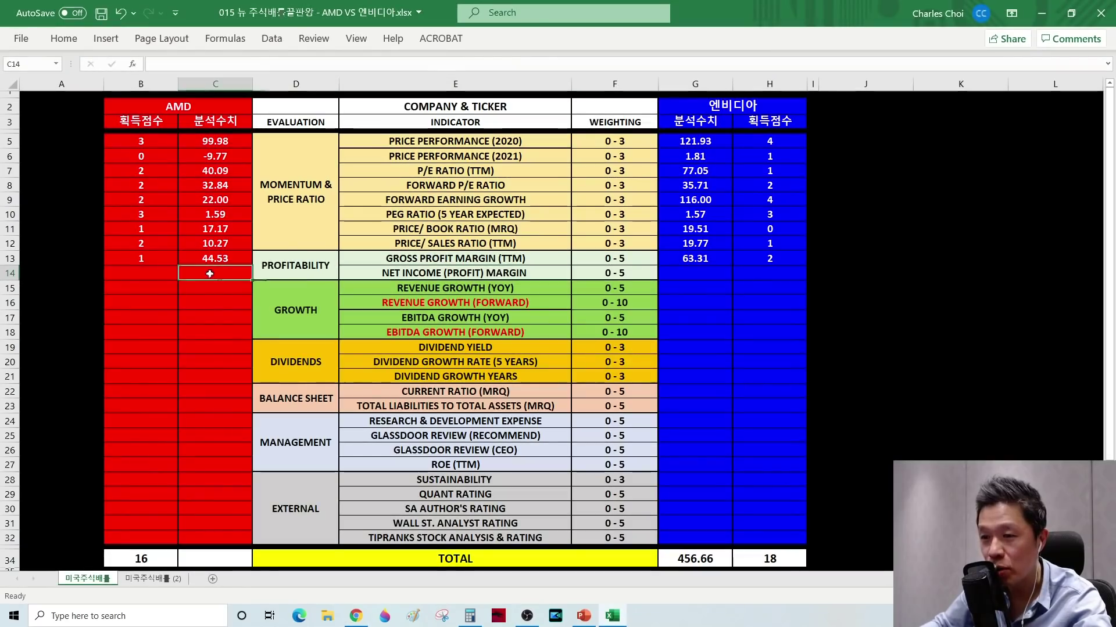
type("25.5")
key("Return")
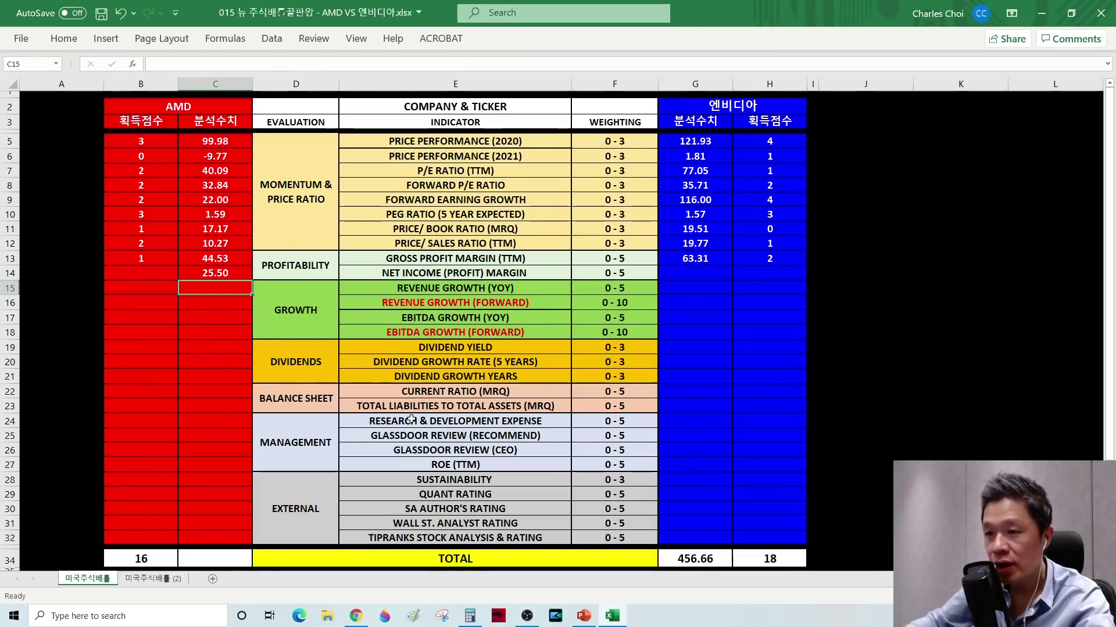
Look up NVIDIA's net income margin (TTM) in Chrome and enter 25.98 in cell G14 of the Excel scorecard
left_click(688, 272)
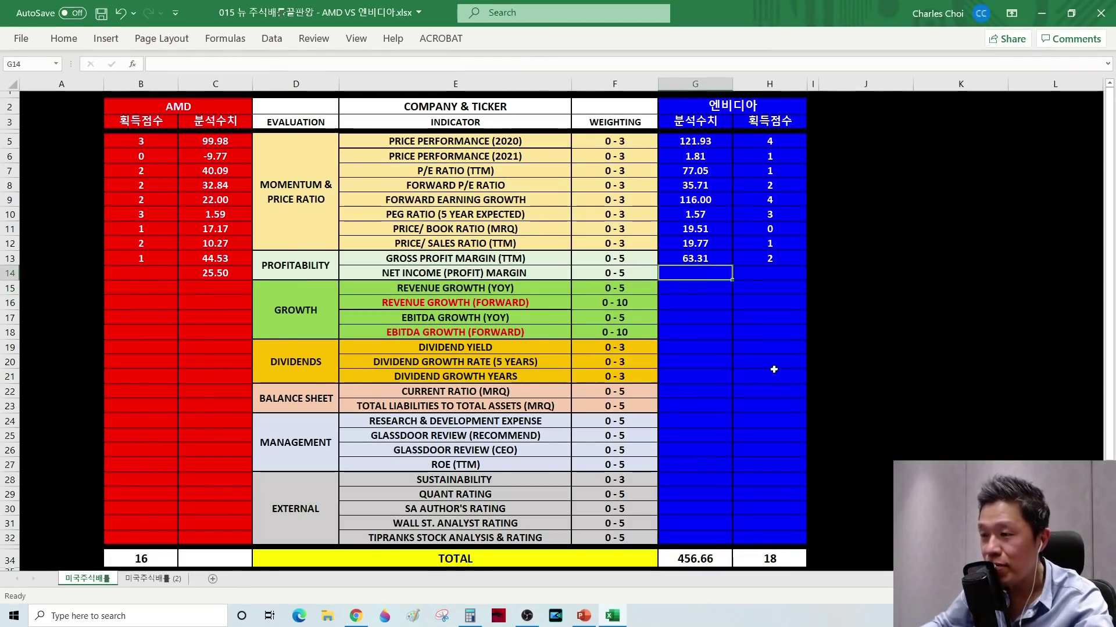
key("alt+Tab")
left_click(869, 15)
scroll(137, 428, "down", 1)
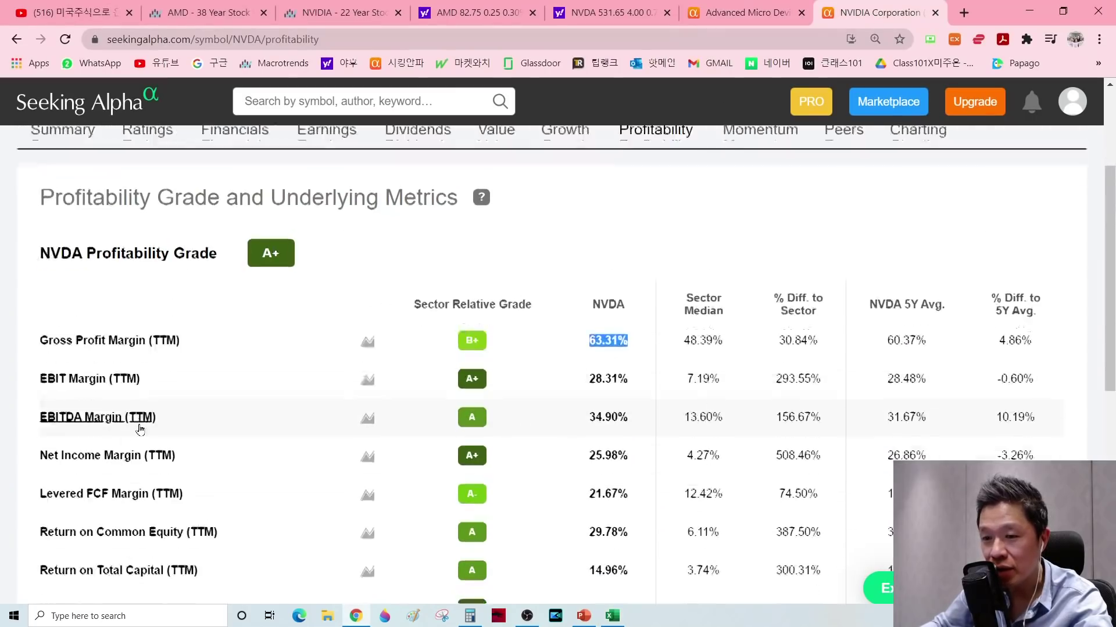
left_click_drag(37, 403, 274, 418)
left_click(535, 413)
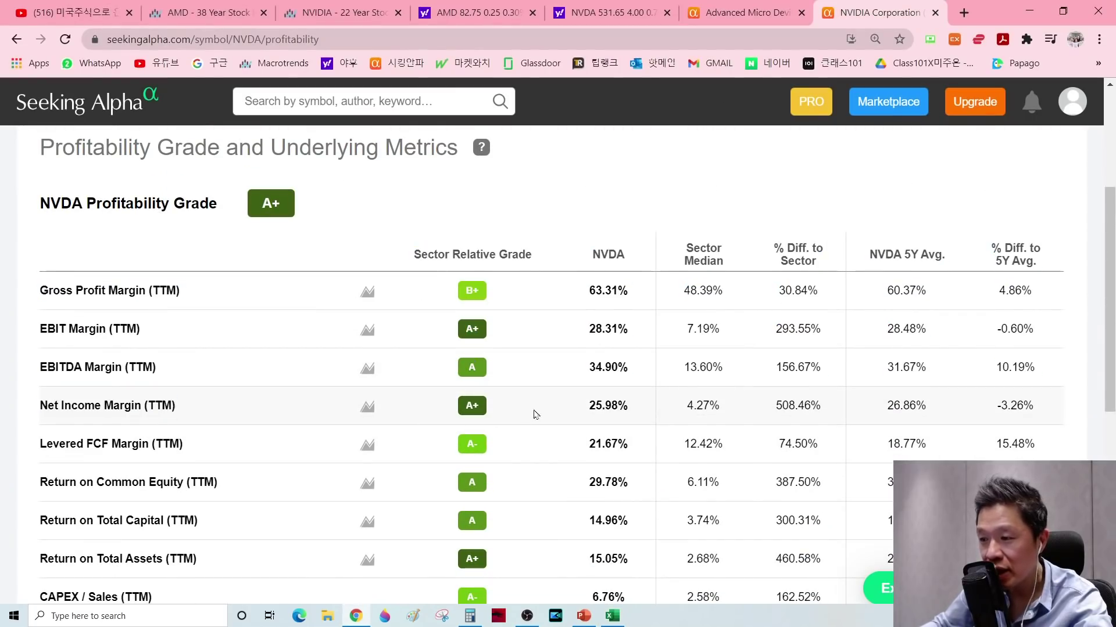
key("alt+Tab")
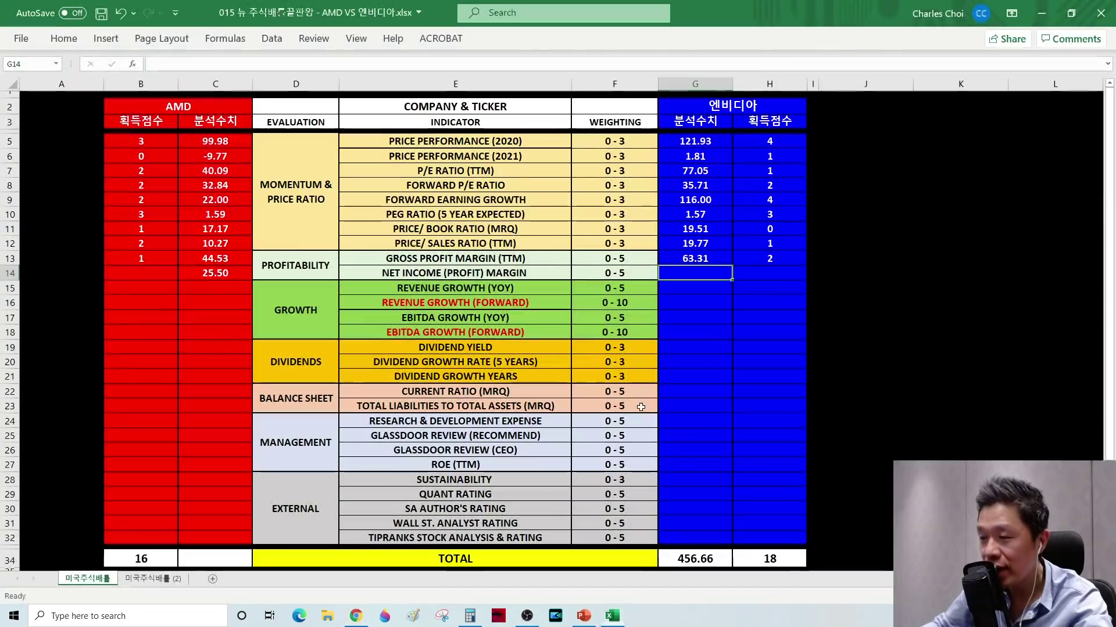
type("25.98")
key("Return")
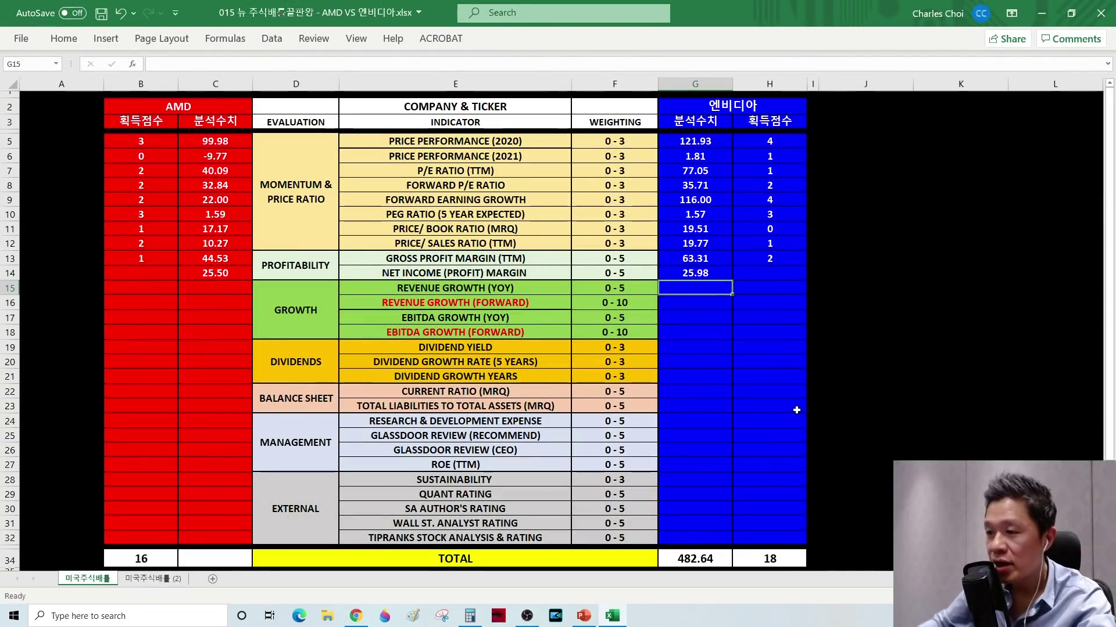
Compare the net income margins in C14 and G14 with the sector median on both companies' Seeking Alpha profitability pages in Chrome
left_click(401, 263)
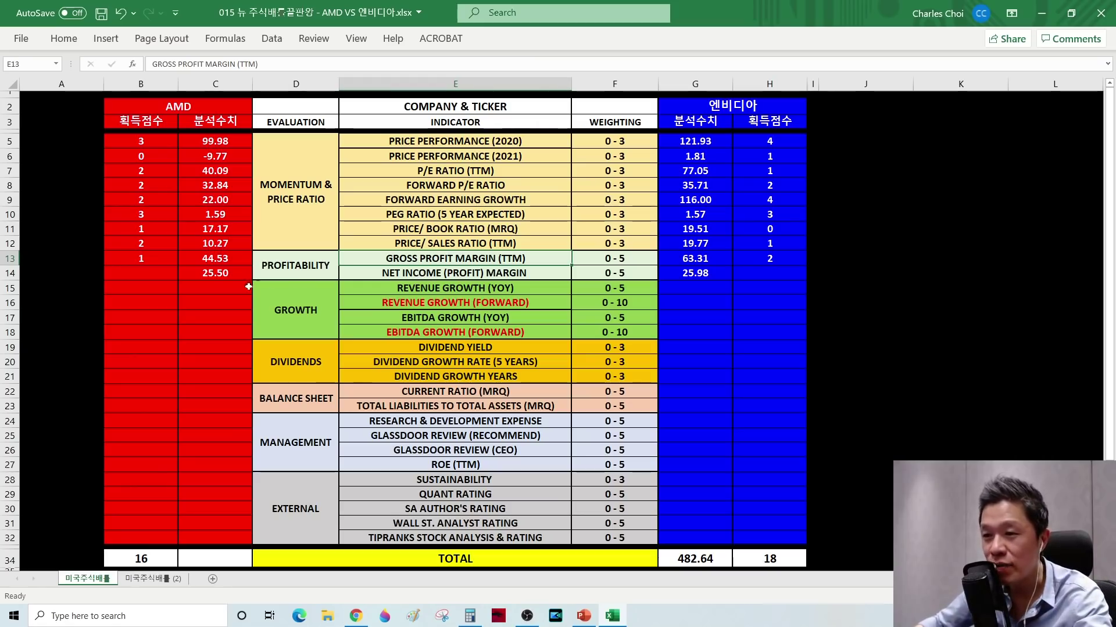
left_click(222, 278)
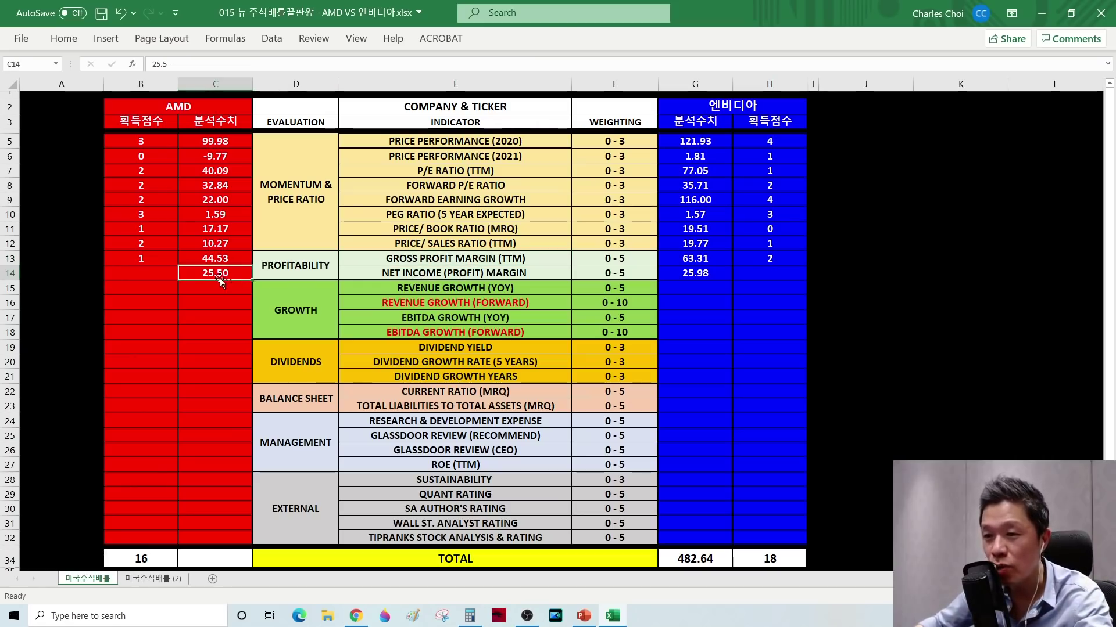
left_click(697, 274)
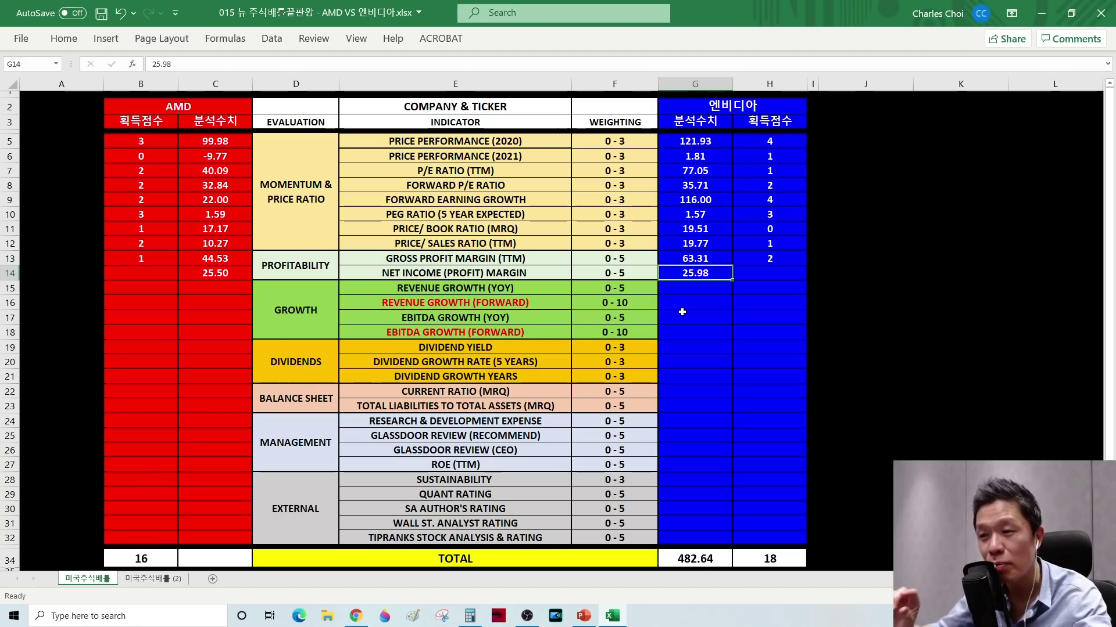
key("alt+Tab")
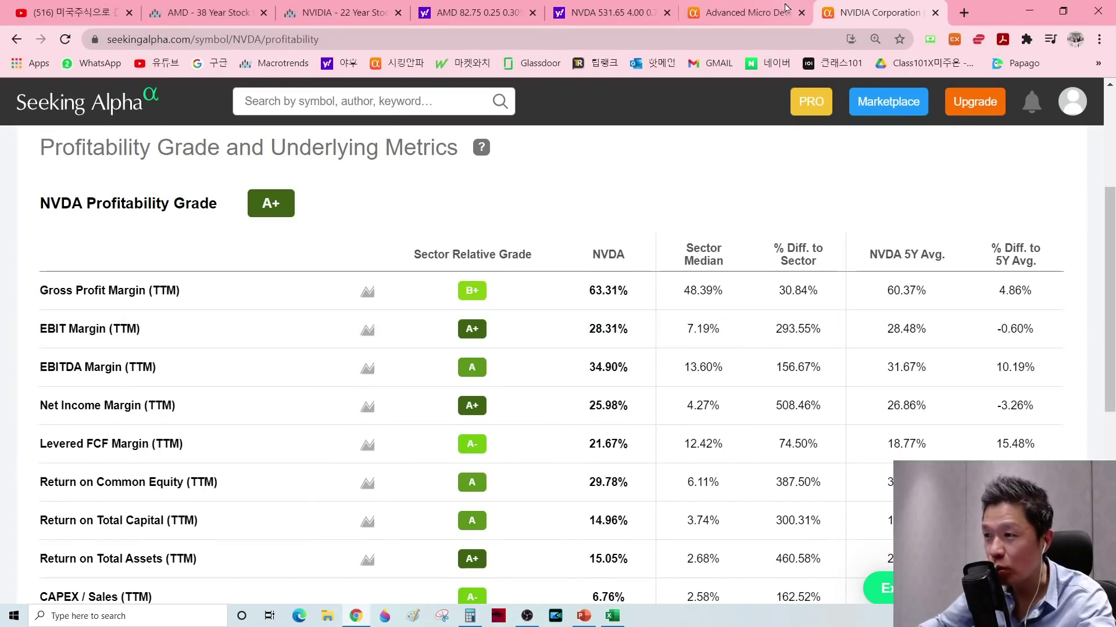
left_click(749, 12)
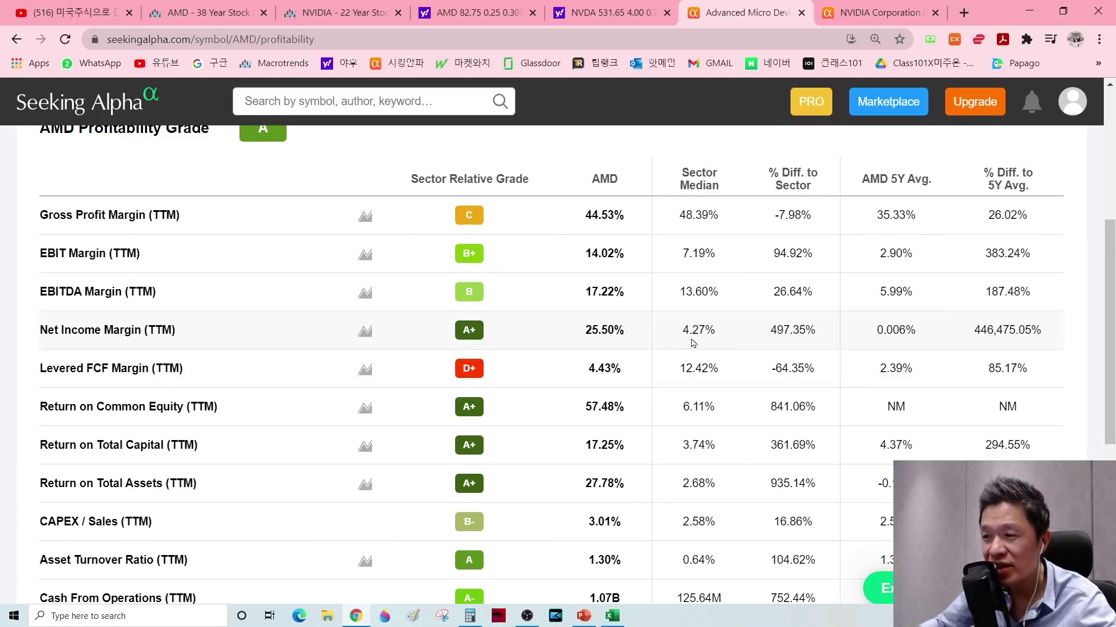
left_click_drag(677, 331, 722, 331)
left_click(725, 339)
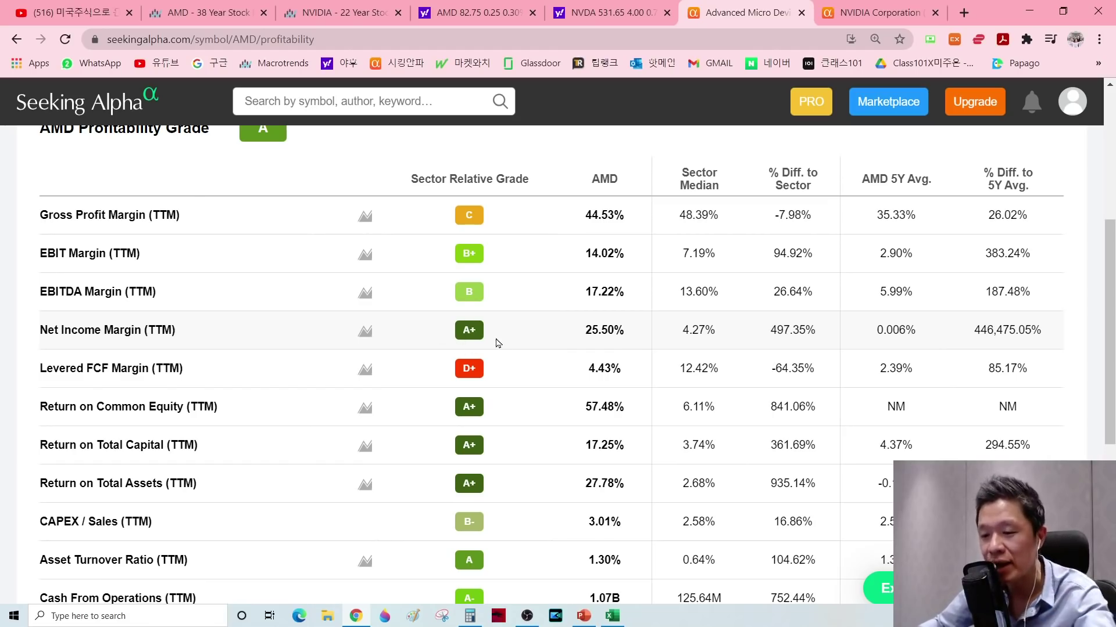
key("ctrl+Tab")
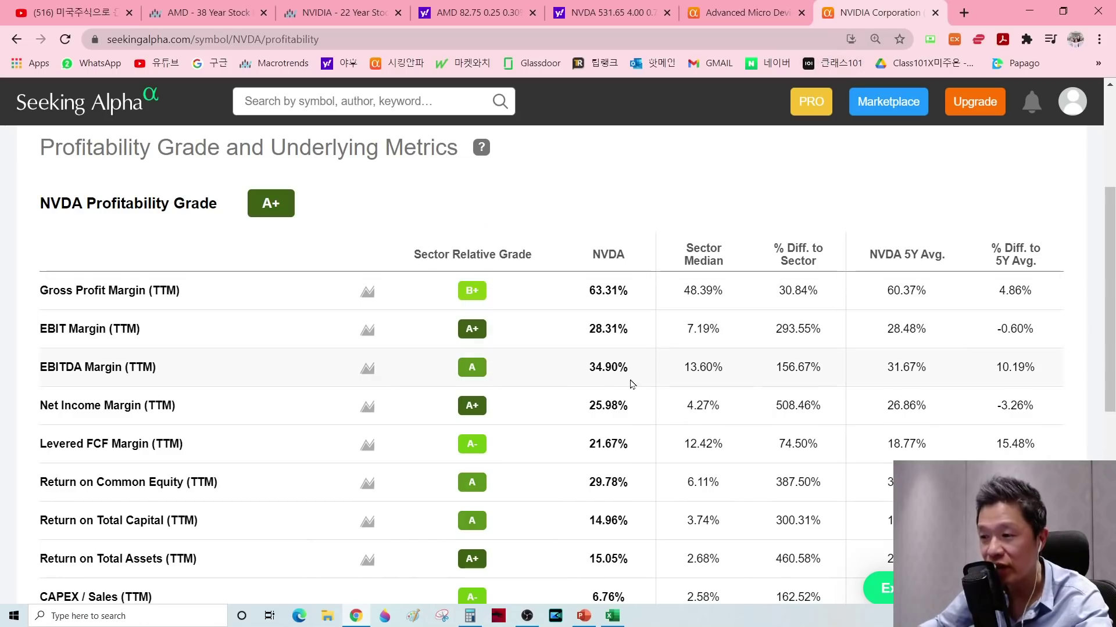
left_click_drag(589, 409, 639, 413)
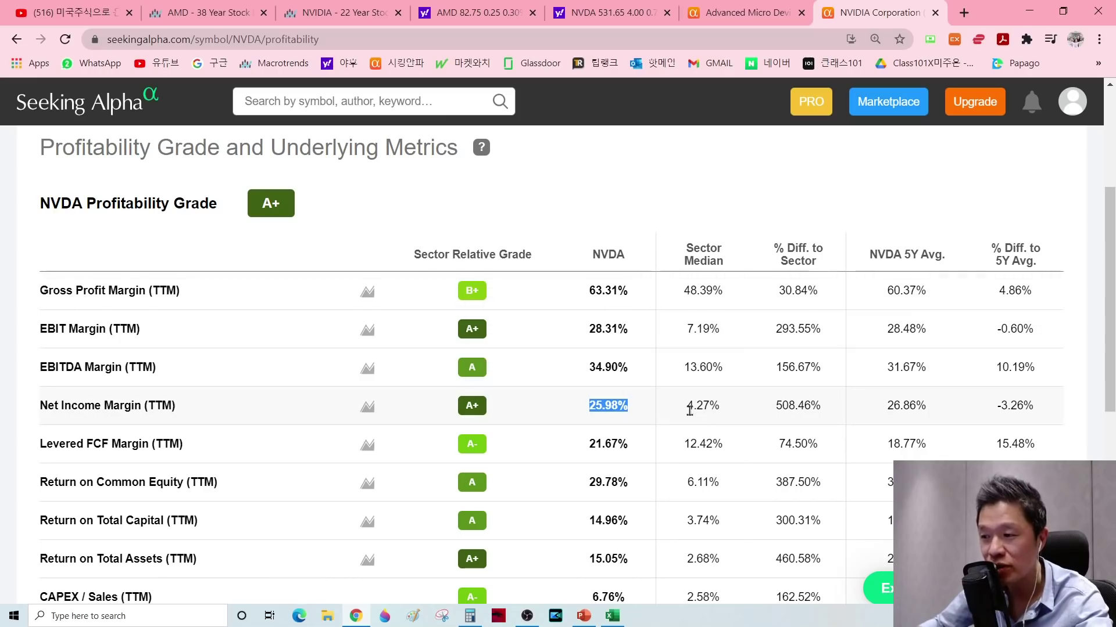
left_click_drag(689, 410, 730, 415)
left_click(732, 415)
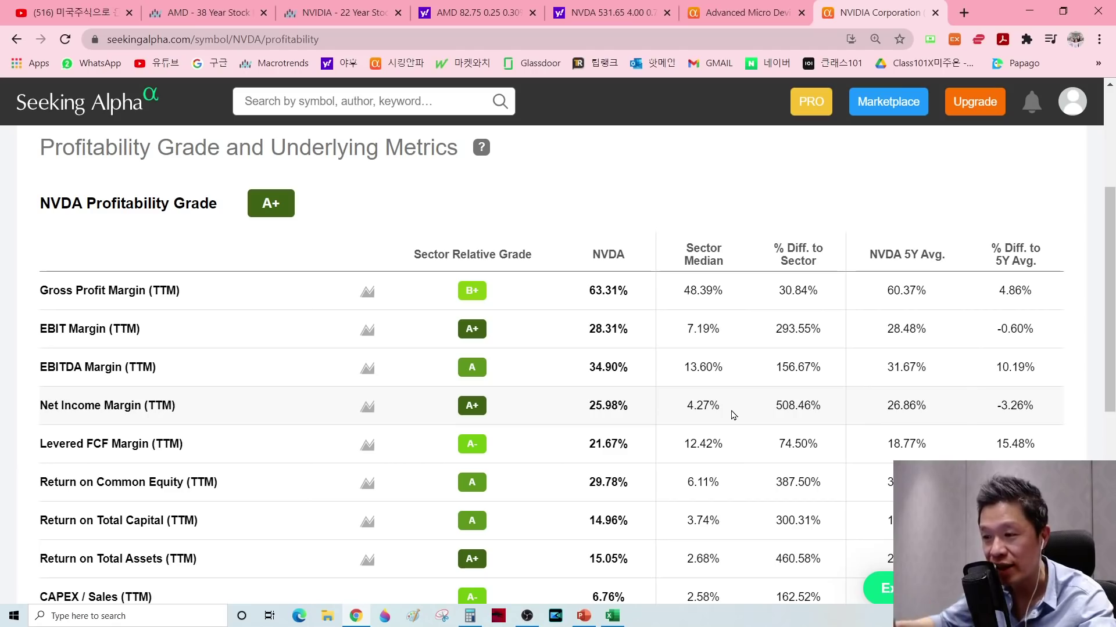
Enter a net income margin score of 6 in B14 and H14 of the Excel scorecard, and check both companies' total scores
key("alt+Tab")
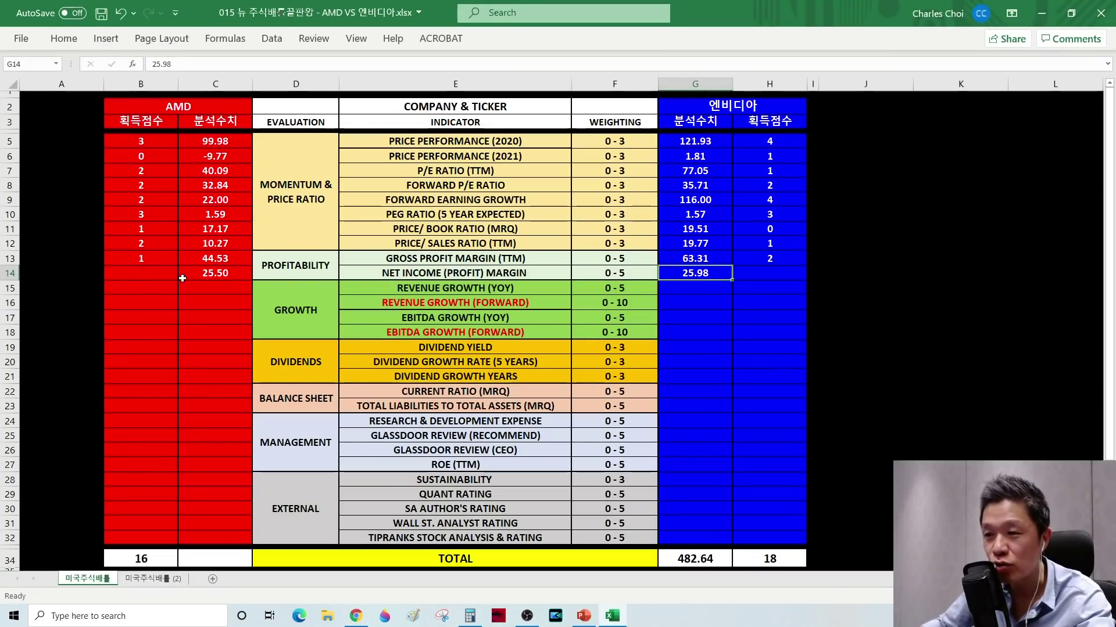
left_click(132, 272)
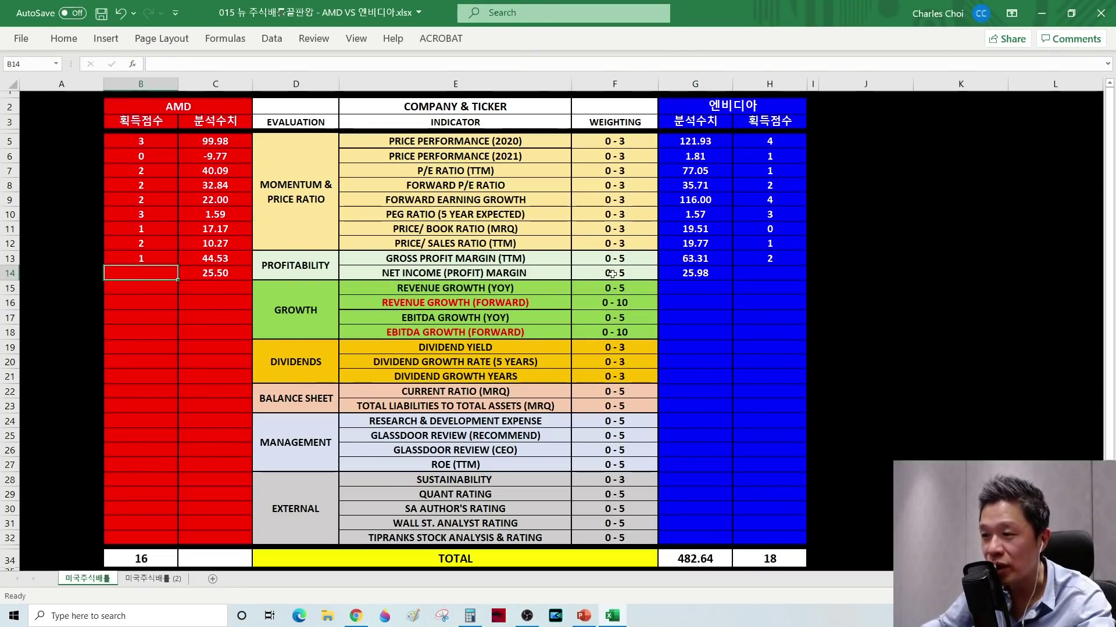
left_click(611, 274)
left_click(129, 270)
type("6")
key("Return")
left_click(755, 270)
type("6")
key("Return")
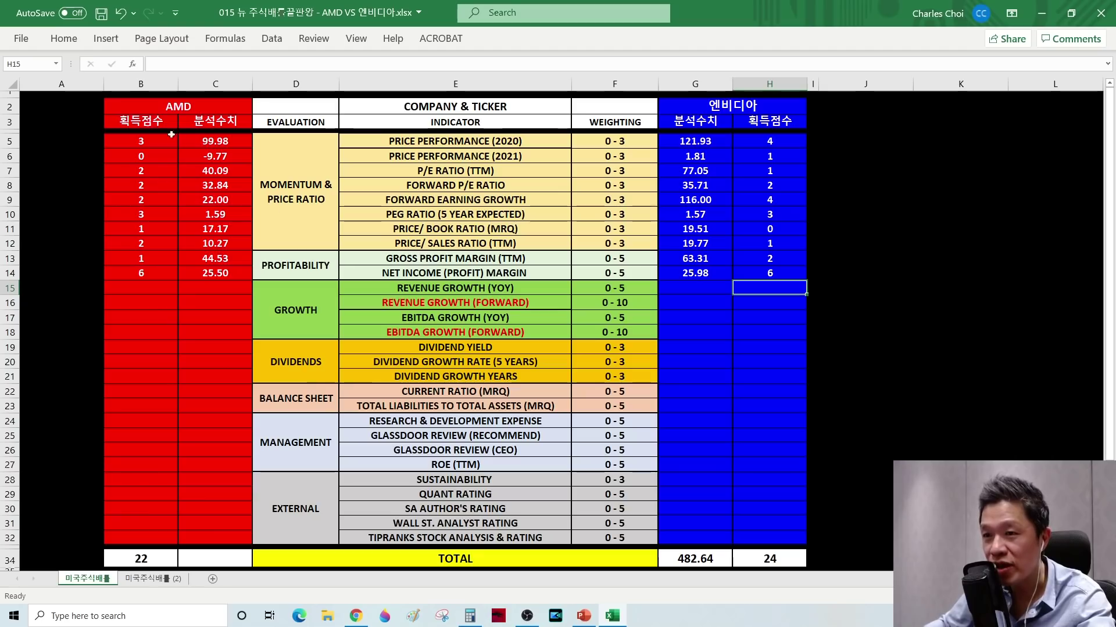
left_click(145, 558)
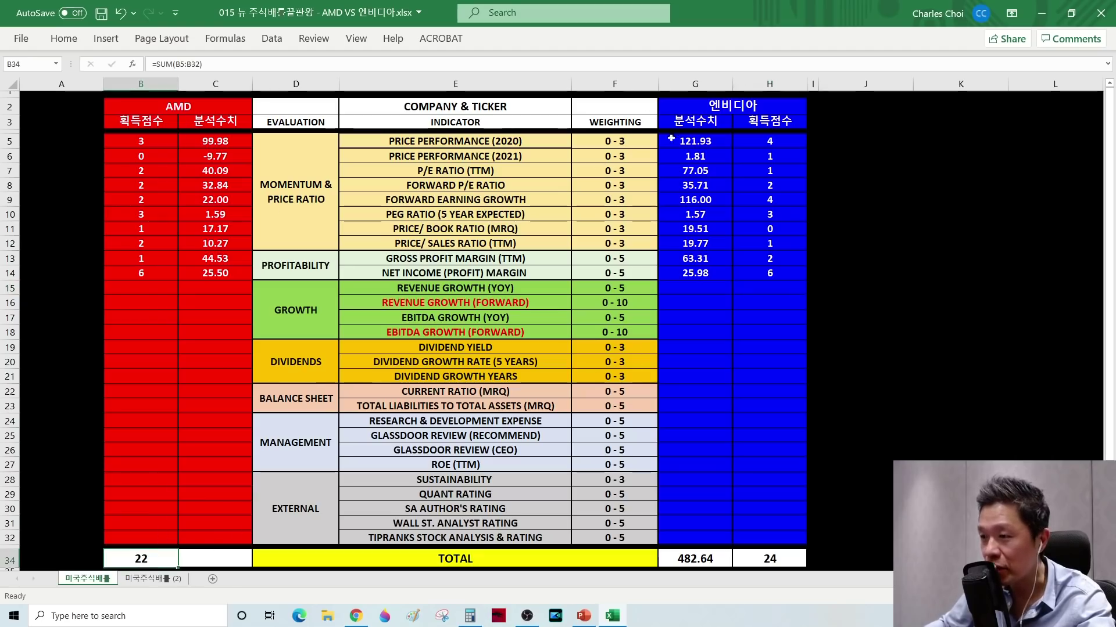
left_click(766, 559)
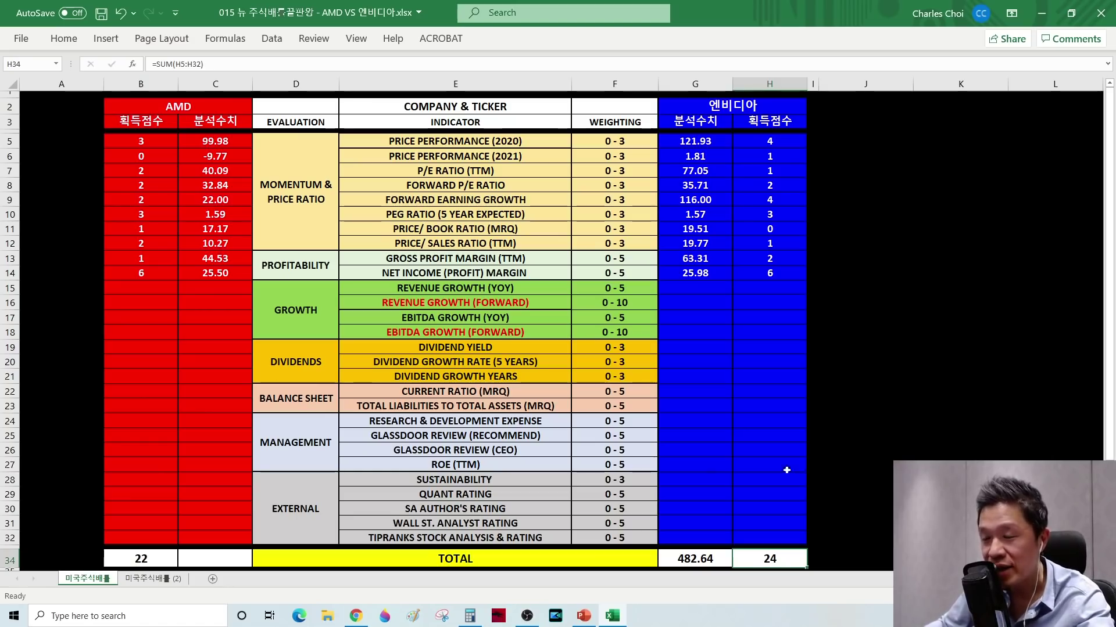
Review the growth indicators in E15:E18 of the scorecard and open AMD's growth metrics on Seeking Alpha in Chrome
left_click(295, 308)
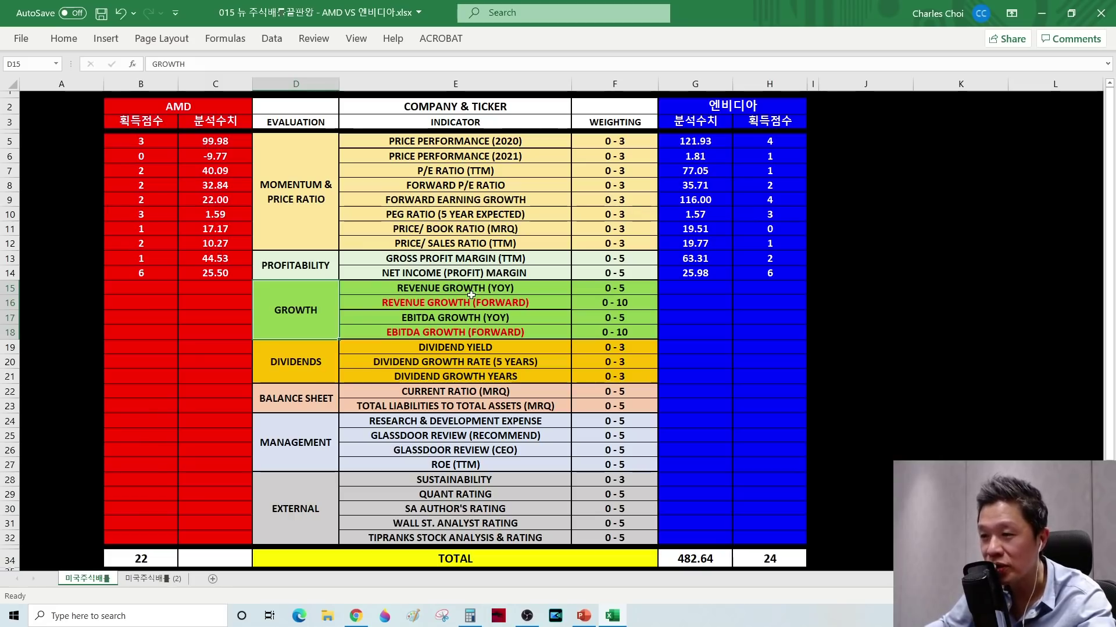
left_click(491, 306)
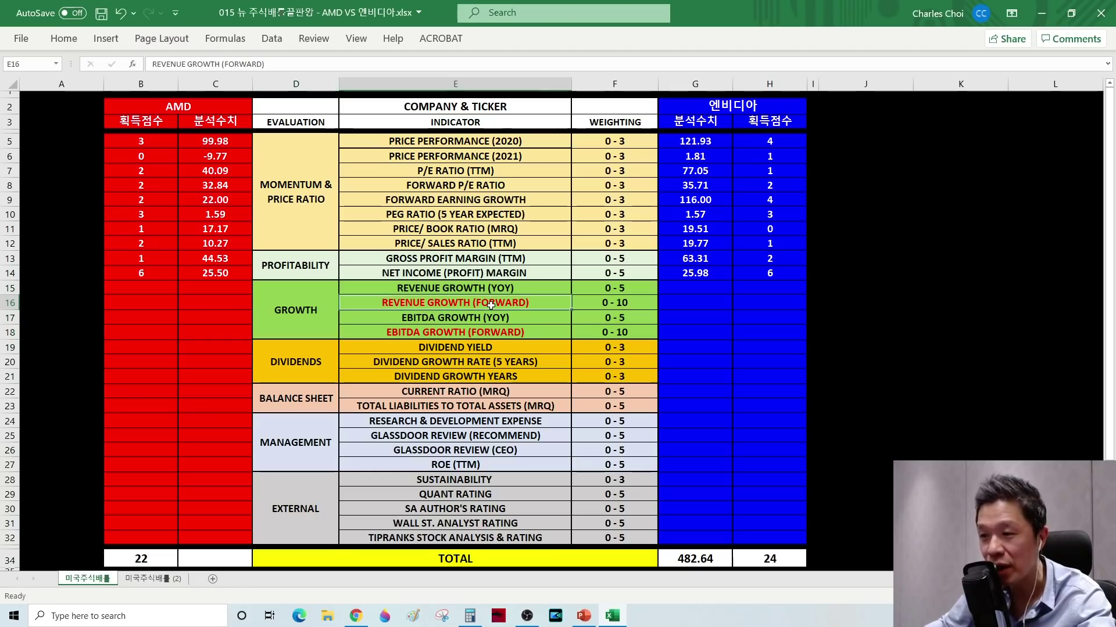
left_click(422, 318)
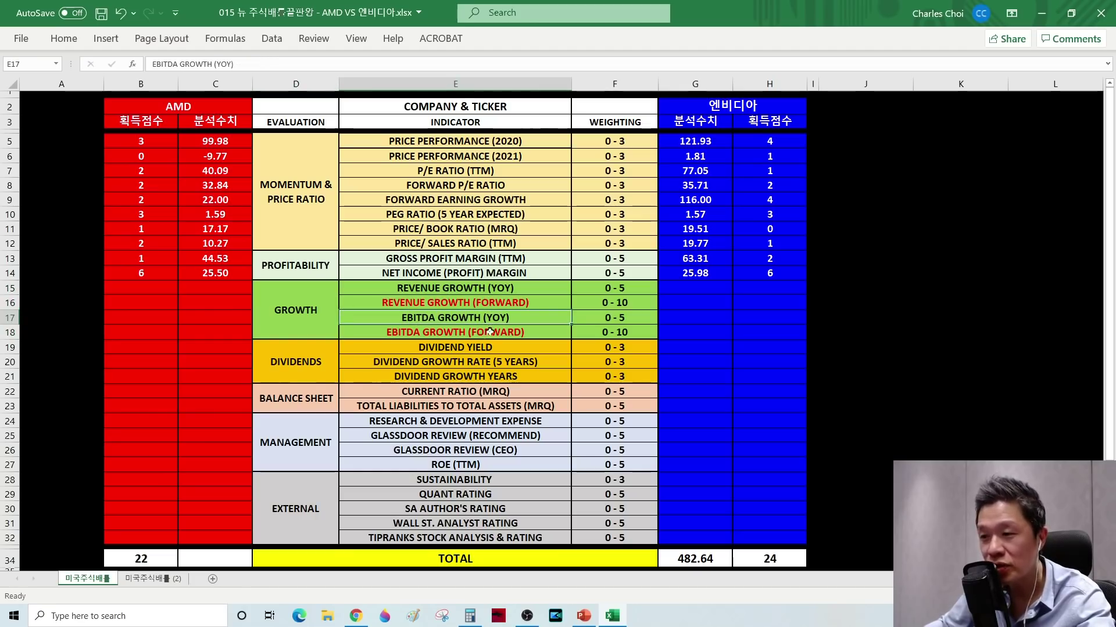
left_click(419, 333)
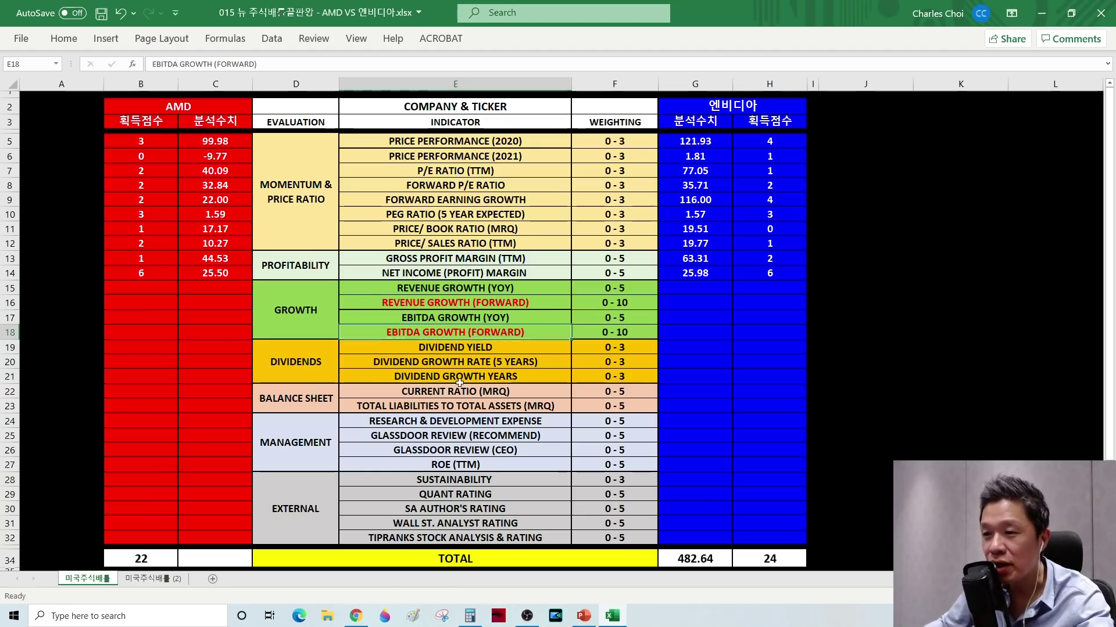
key("alt+Tab")
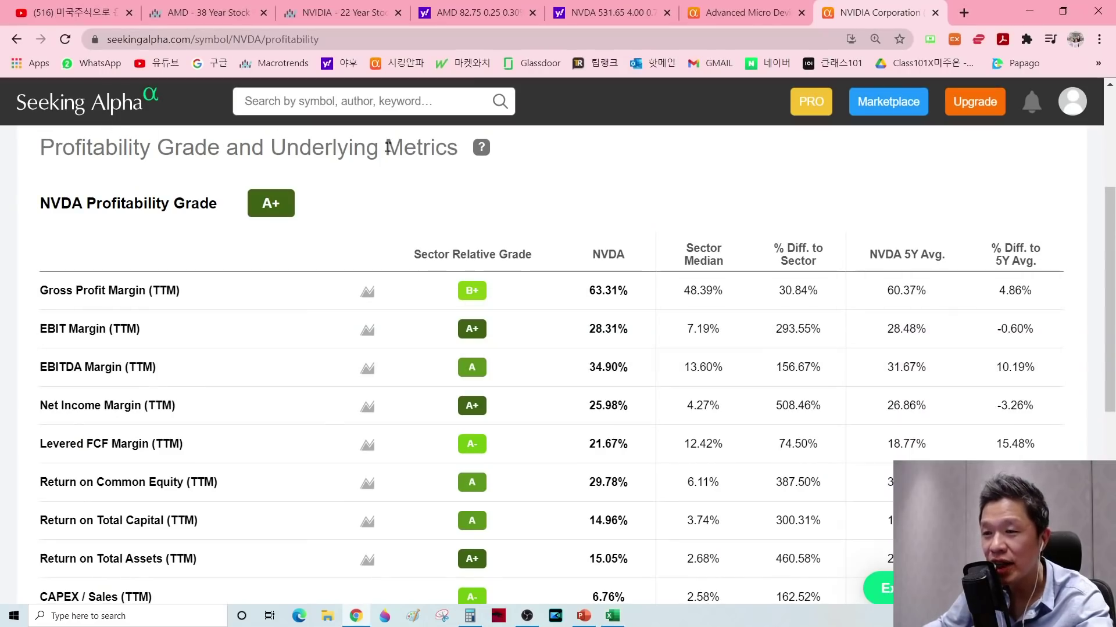
key("ctrl+shift+Tab")
scroll(368, 149, "up", 5)
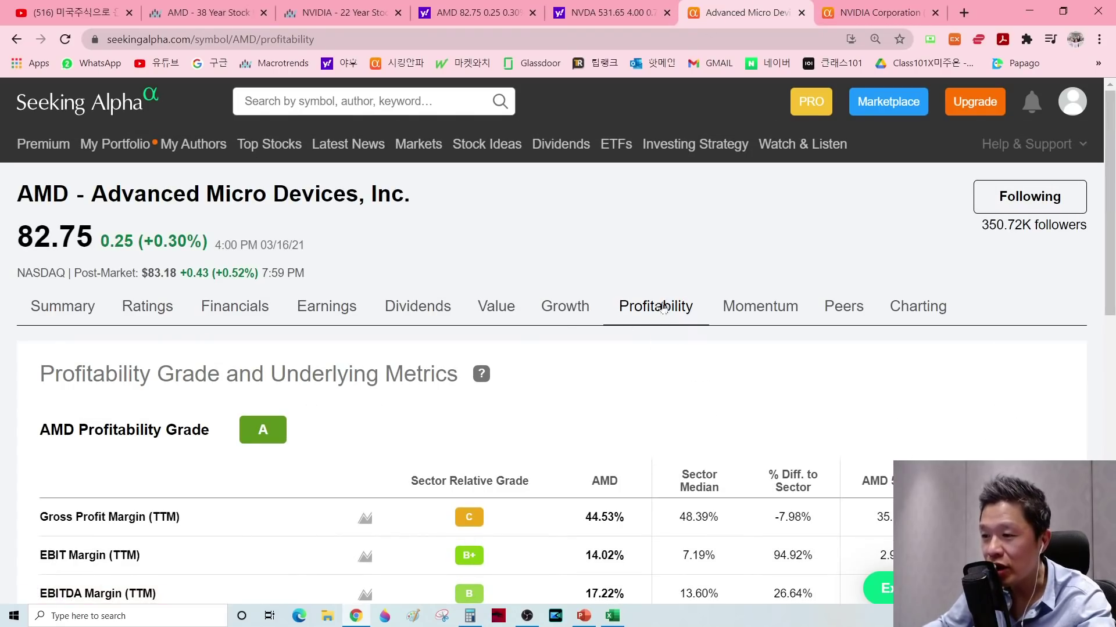
left_click(564, 316)
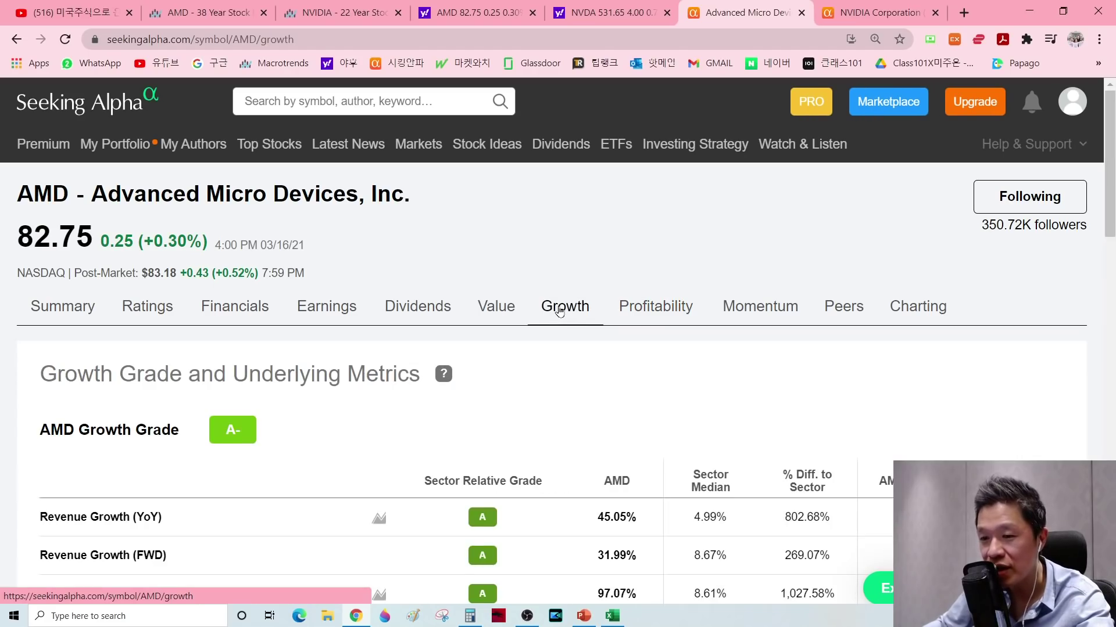
scroll(560, 312, "down", 2)
scroll(199, 358, "down", 10)
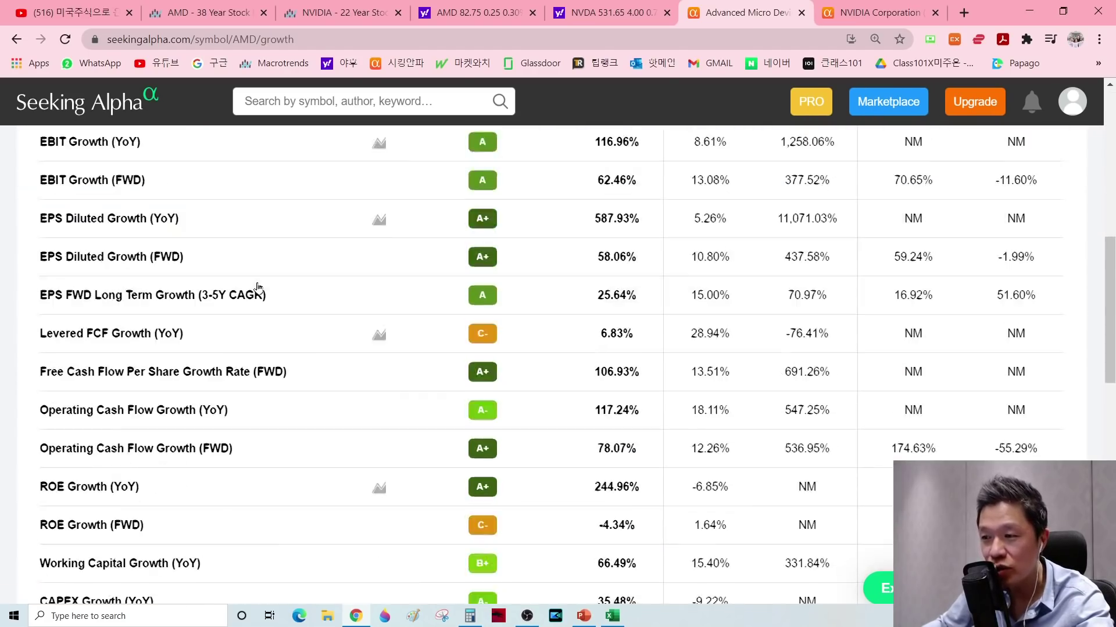
scroll(256, 294, "up", 11)
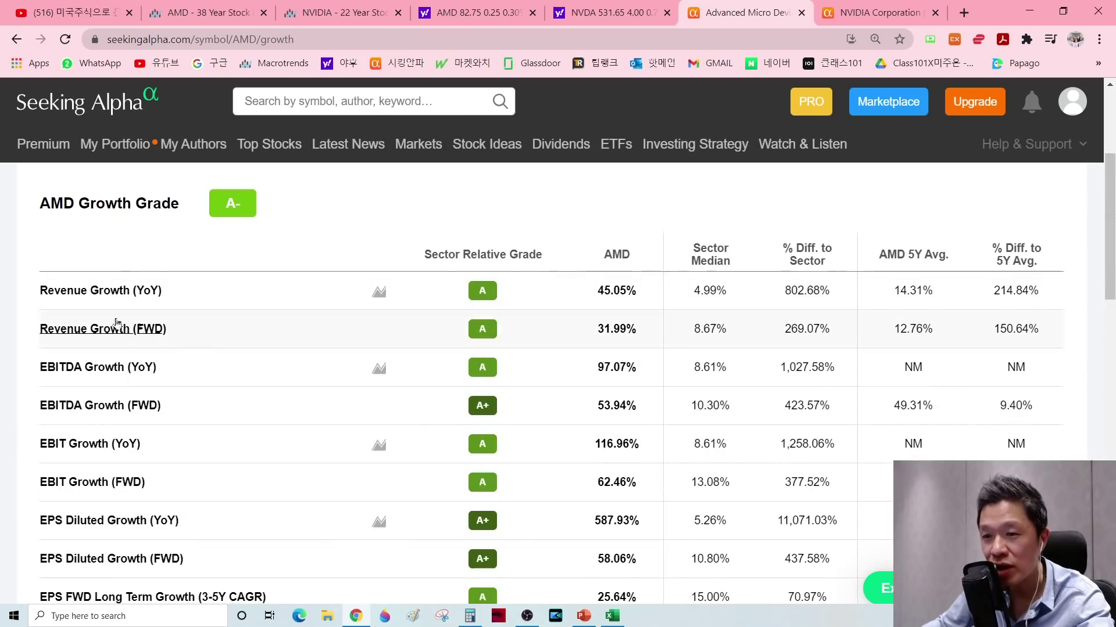
Look up AMD's revenue growth (YoY) and enter 45.05 in cell C15 of the Excel scorecard
mouse_move(87, 300)
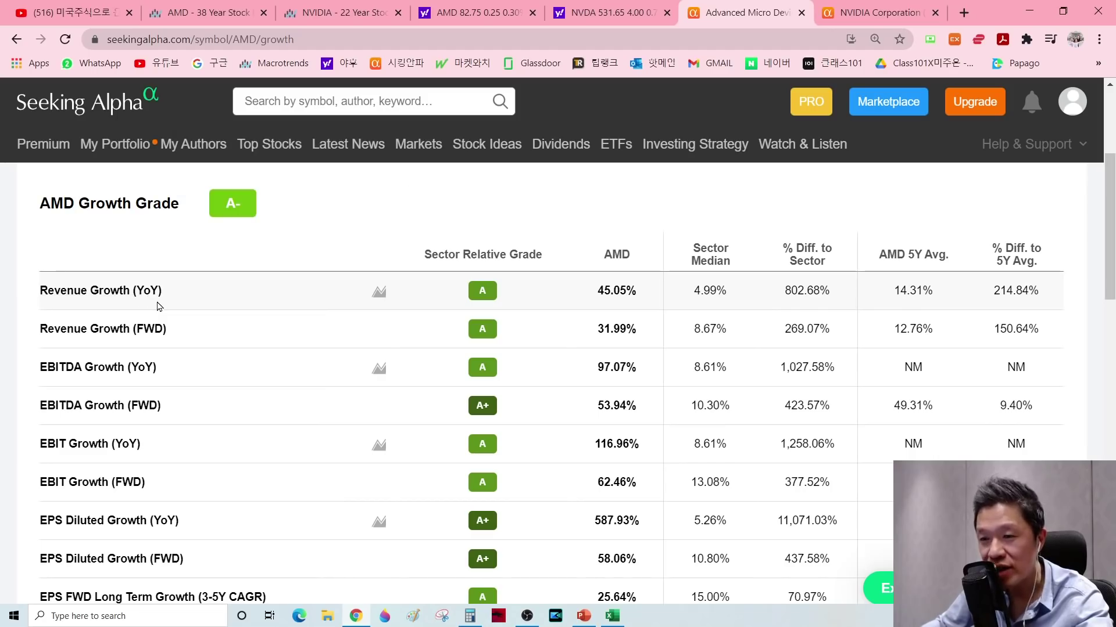
mouse_move(156, 299)
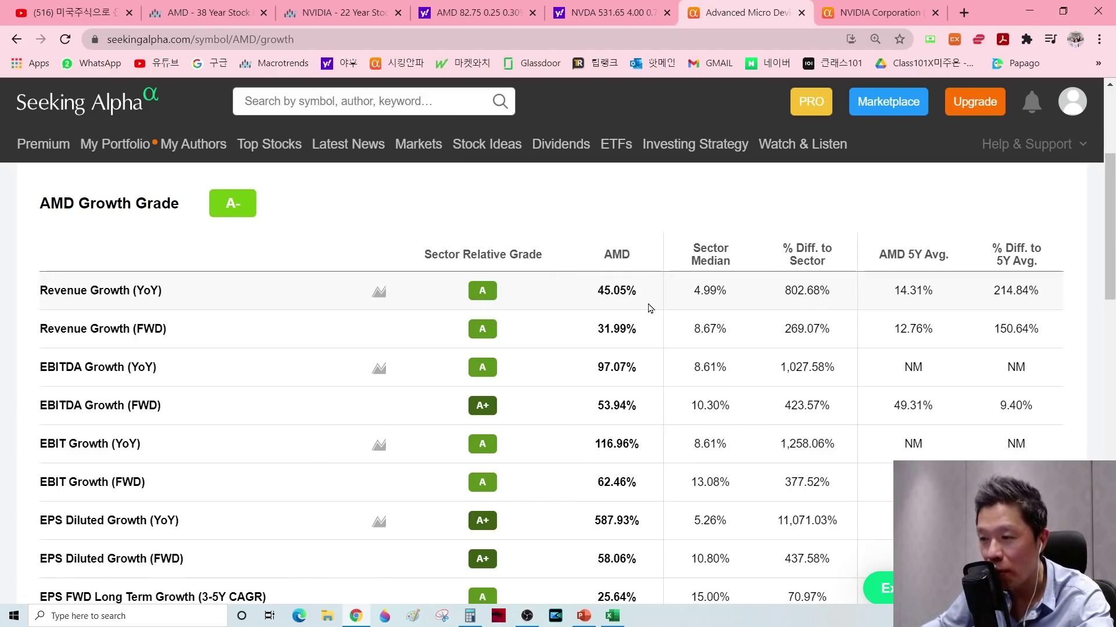
key("alt+Tab")
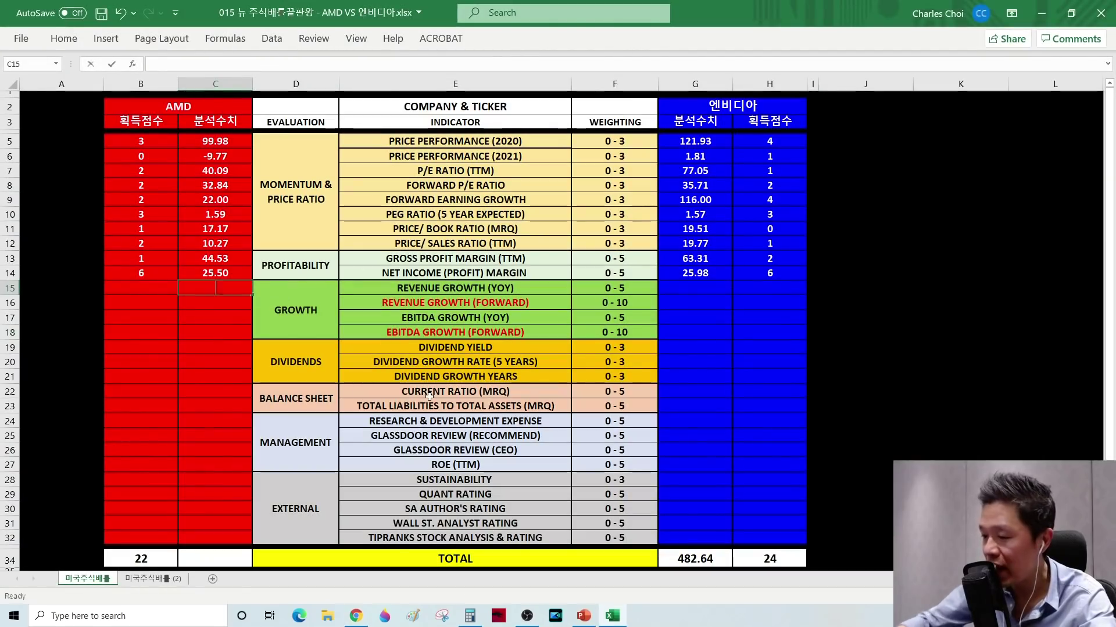
type("45.05")
key("Return")
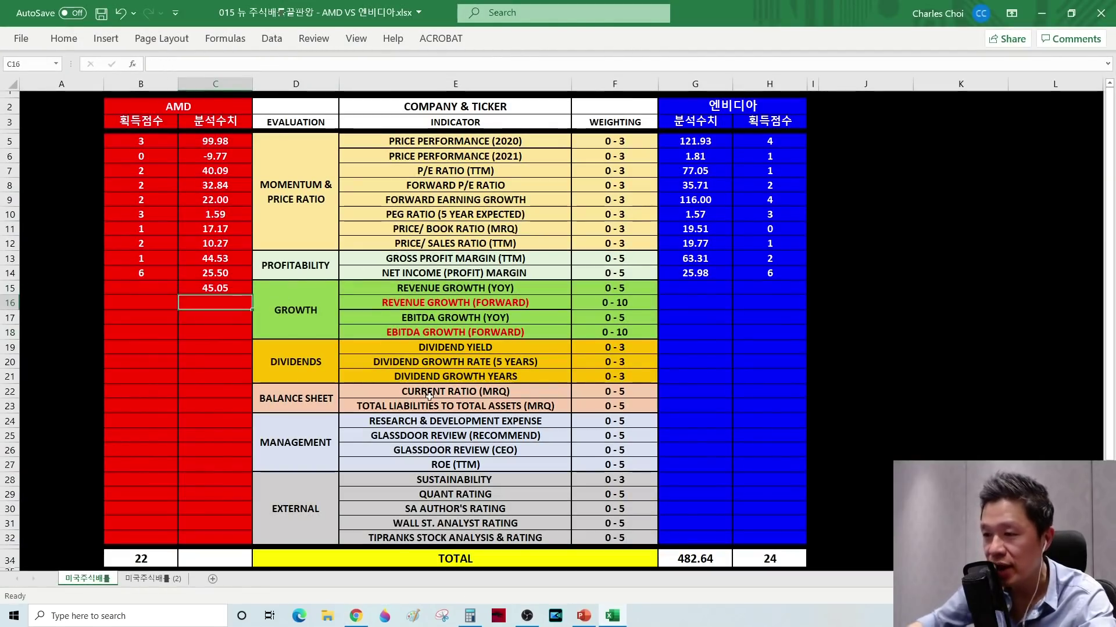
Look up NVIDIA's revenue growth (YoY) on its Seeking Alpha growth page in Chrome and enter 52.73 in cell G15 of the Excel scorecard
left_click(709, 302)
key("alt+Tab")
key("ctrl+Tab")
key("alt+Left")
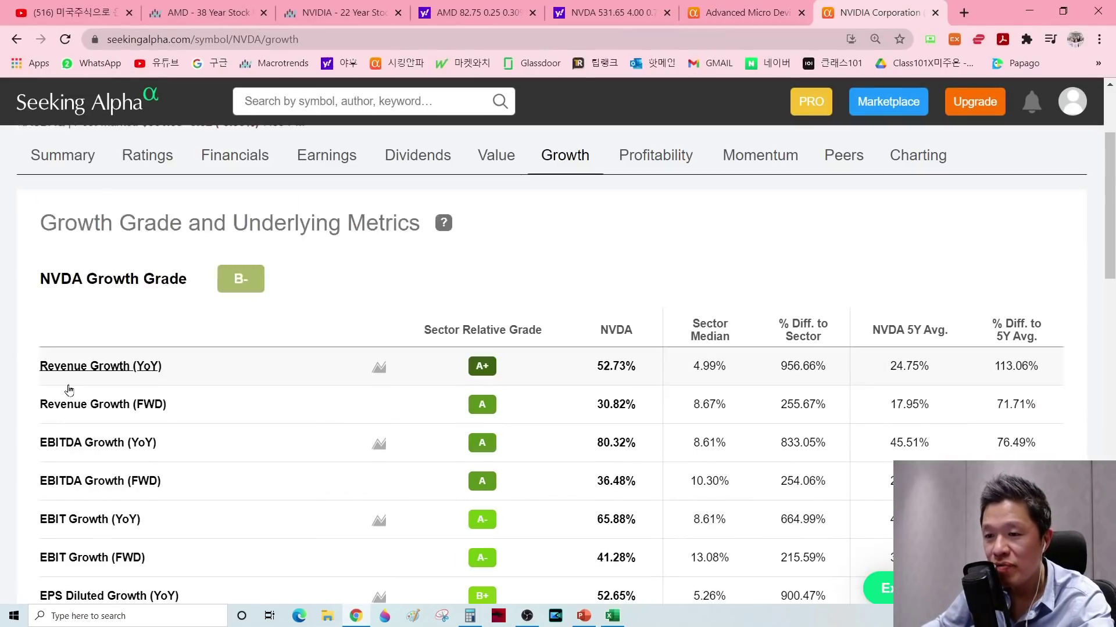
mouse_move(145, 381)
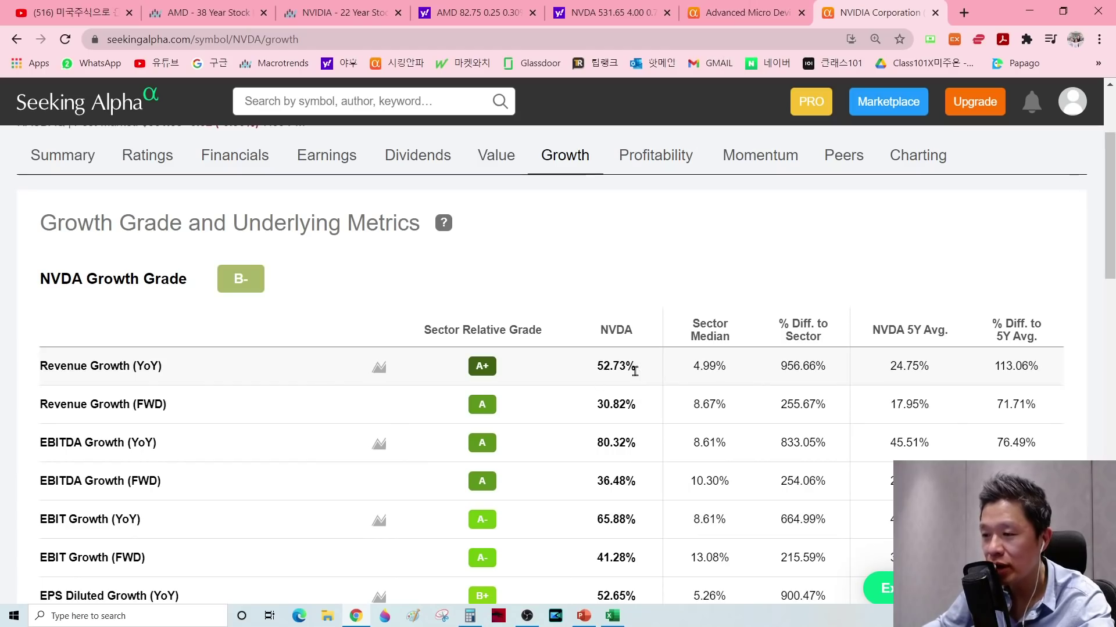
key("alt+Tab")
key("Up")
type("52.73")
key("Return")
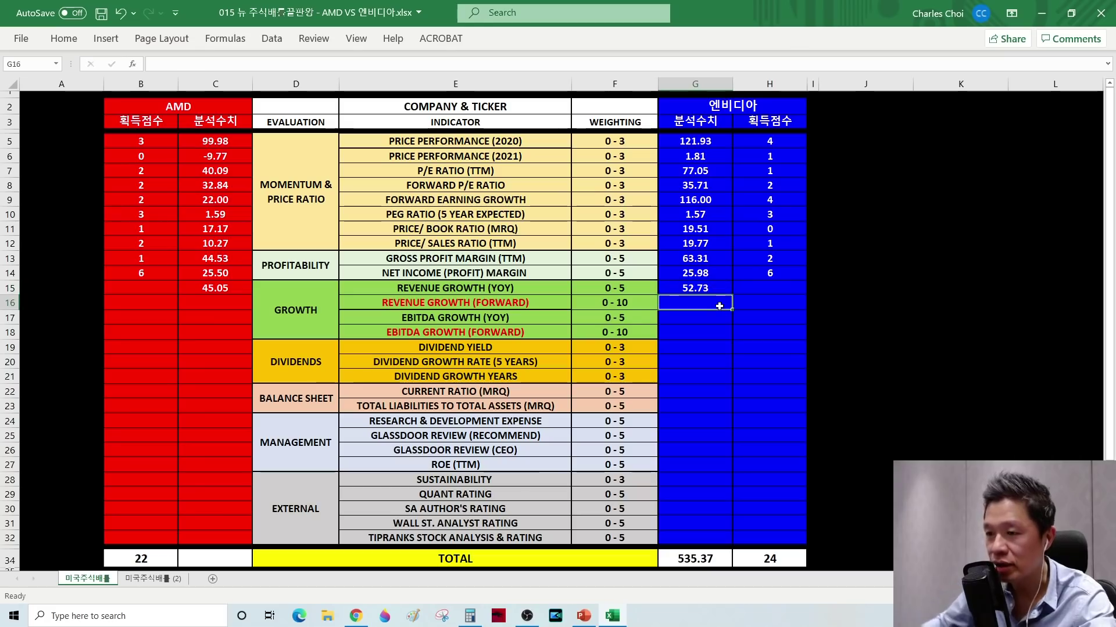
Look up AMD's revenue growth (FWD) and its definition in Chrome, and enter 31.99 in cell C16 of the Excel scorecard
left_click(402, 305)
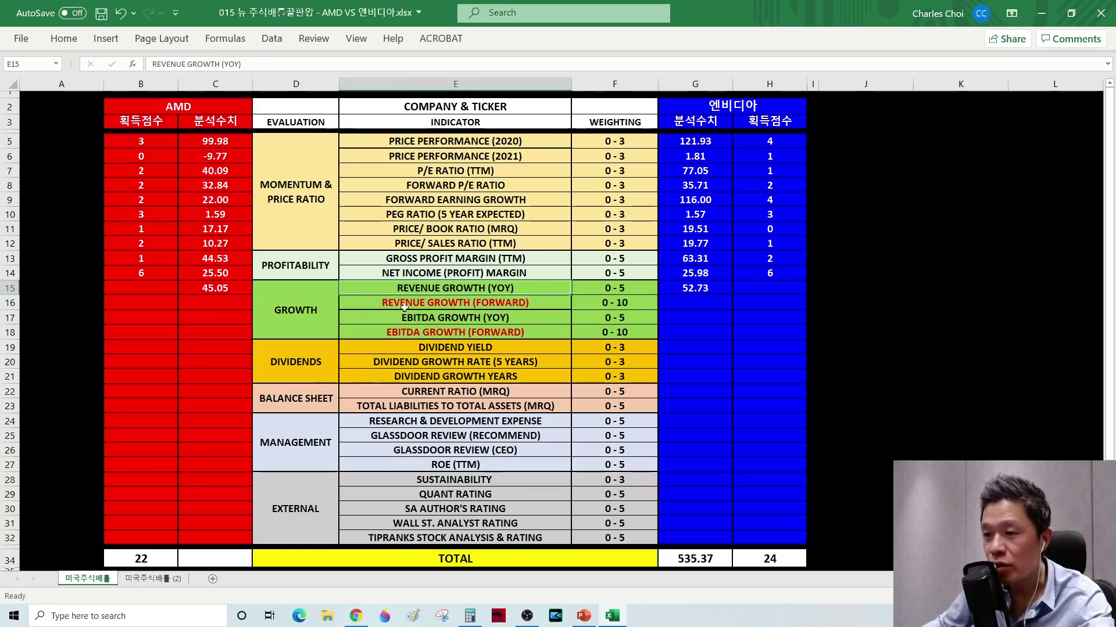
key("alt+Tab")
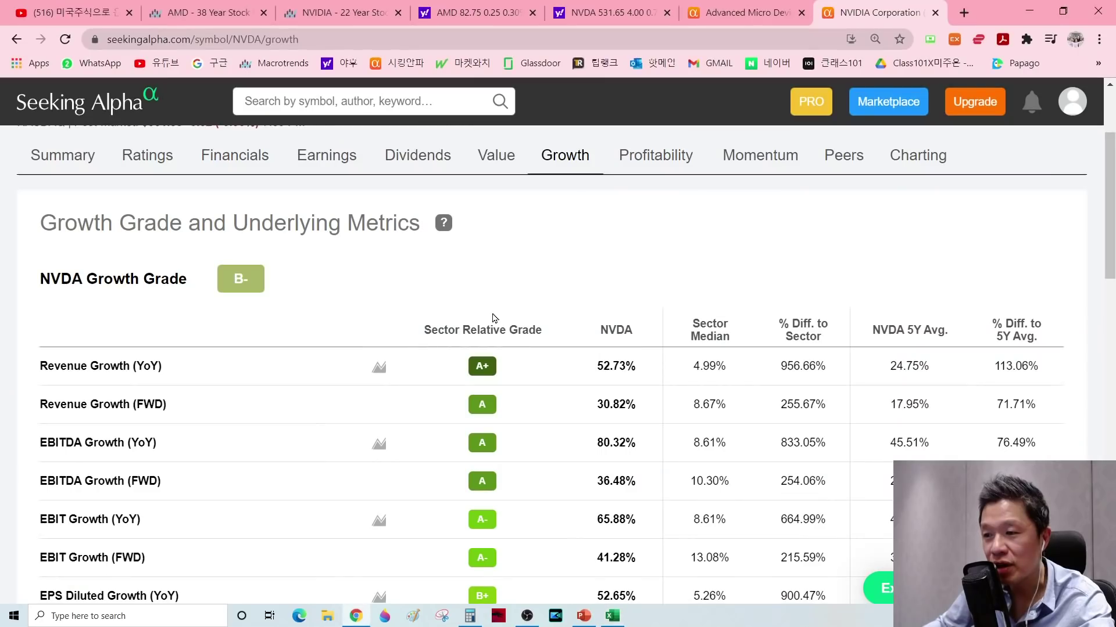
key("ctrl+Page_Up")
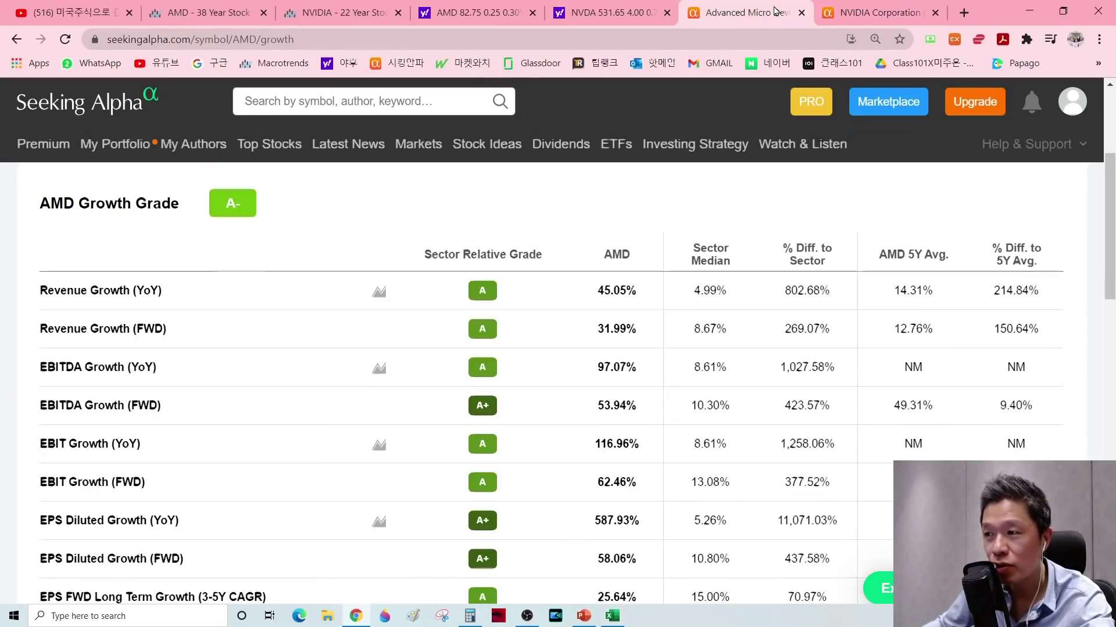
mouse_move(113, 337)
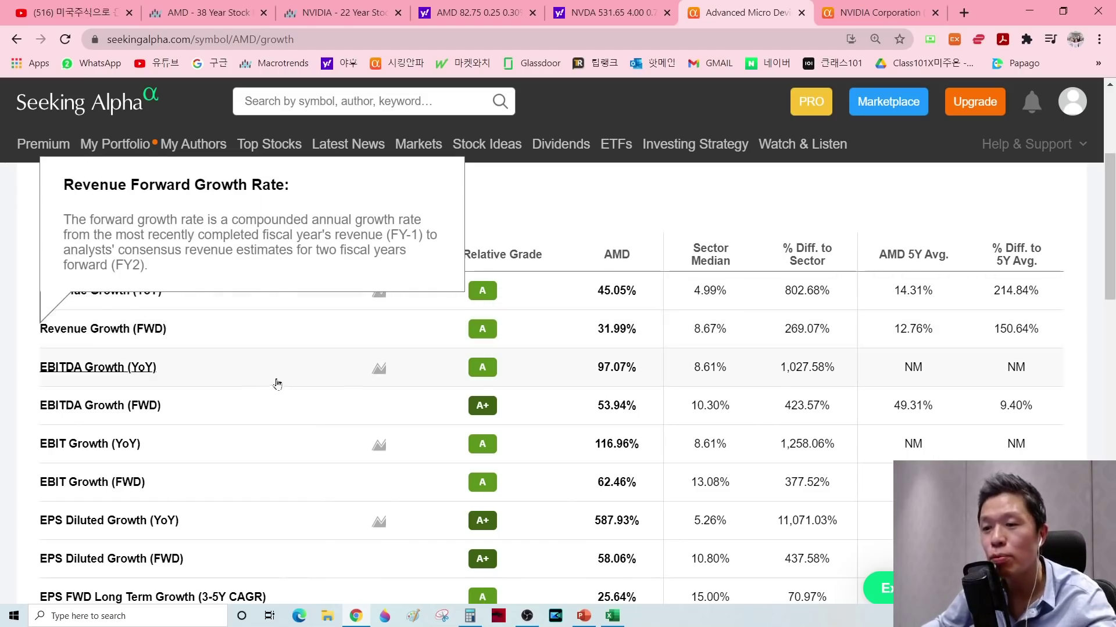
mouse_move(222, 369)
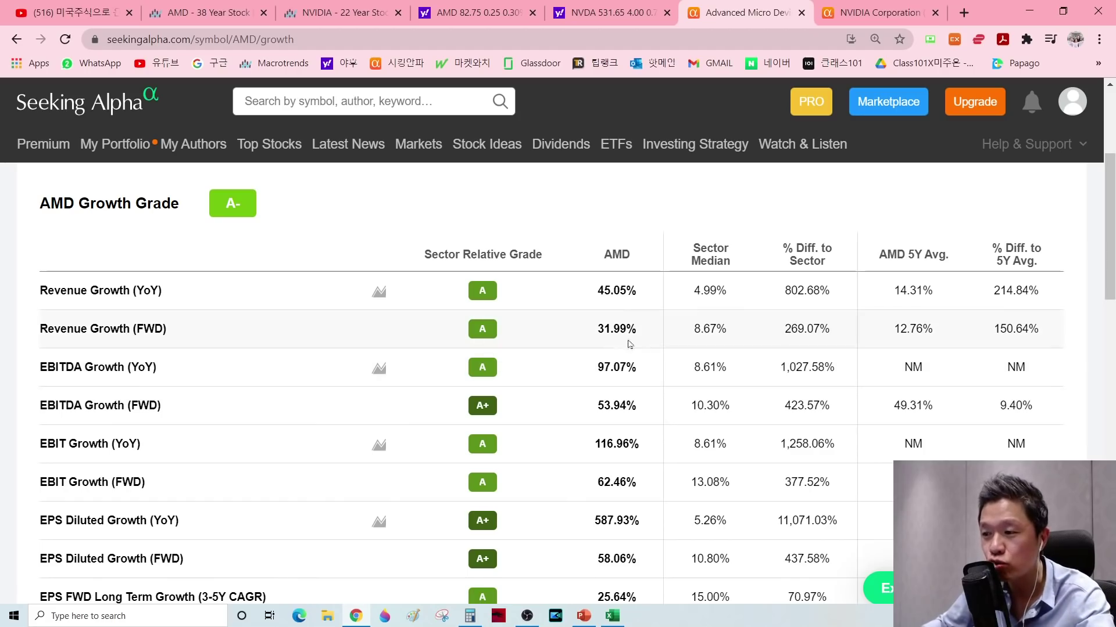
key("alt+Tab")
left_click(222, 302)
type("31.99")
key("Return")
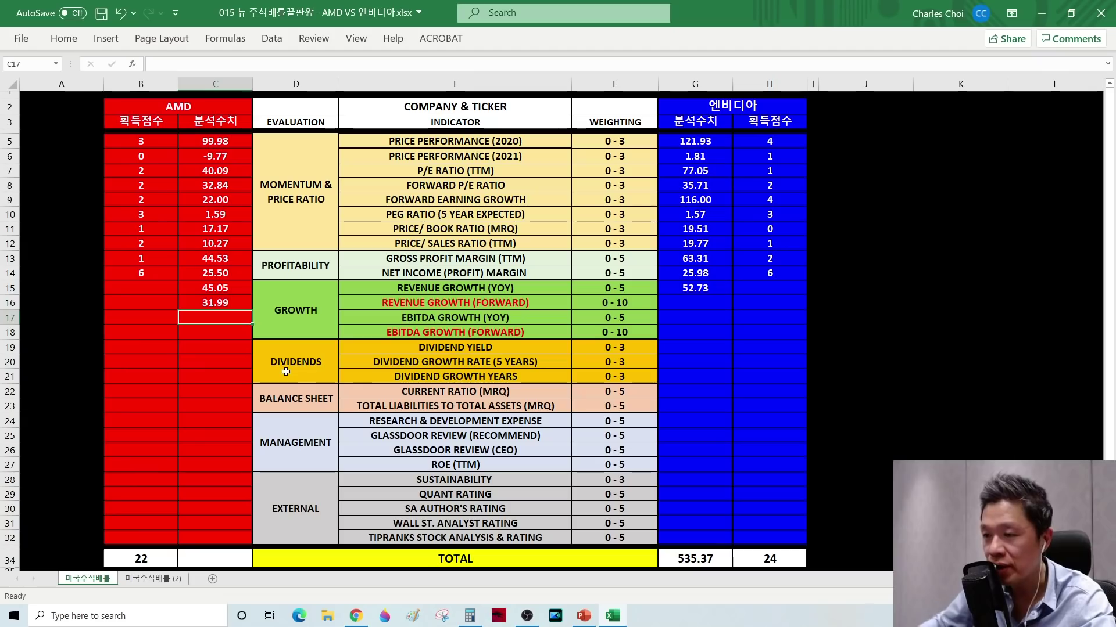
Look up NVIDIA's revenue growth (FWD) in Chrome and enter 30.82 in cell G16 of the Excel scorecard
left_click(674, 305)
key("alt+Tab")
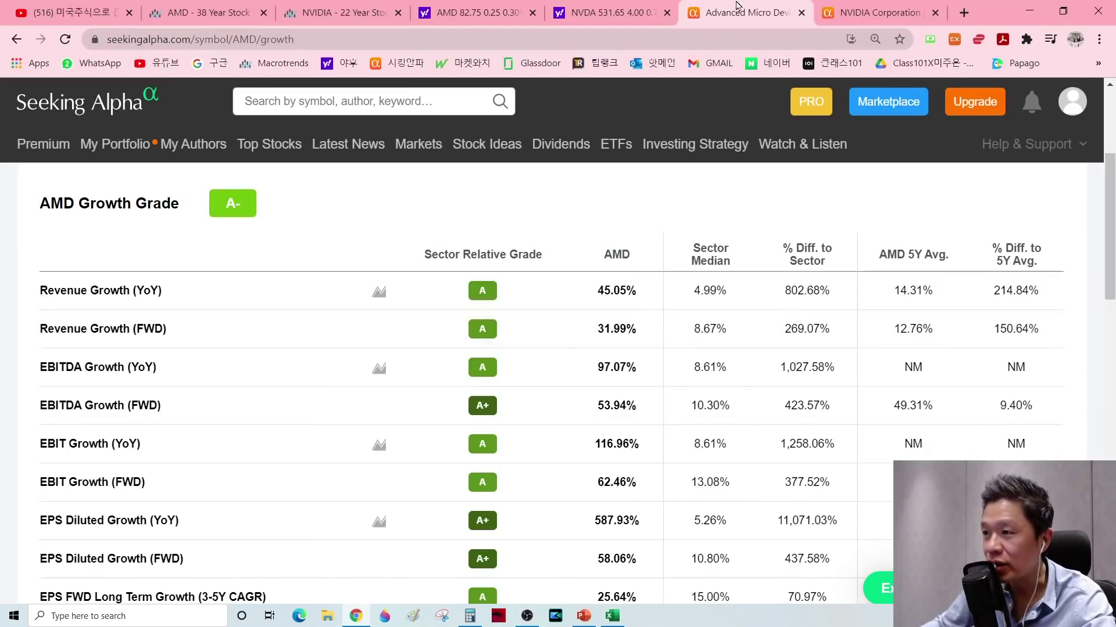
left_click(860, 12)
mouse_move(68, 410)
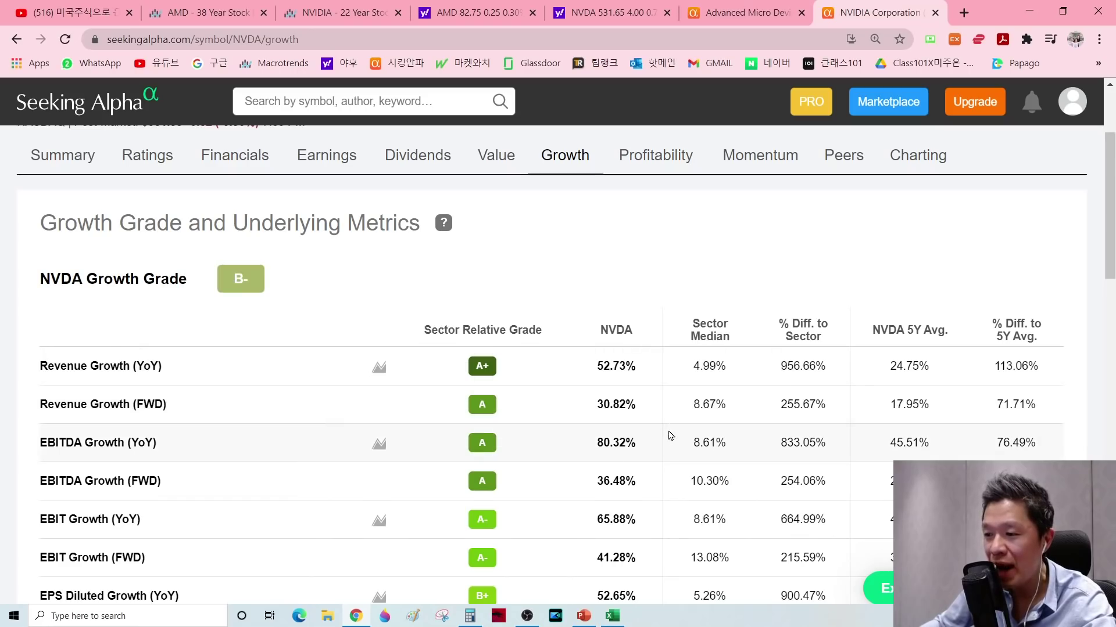
key("alt+Tab")
type("30.82")
key("Return")
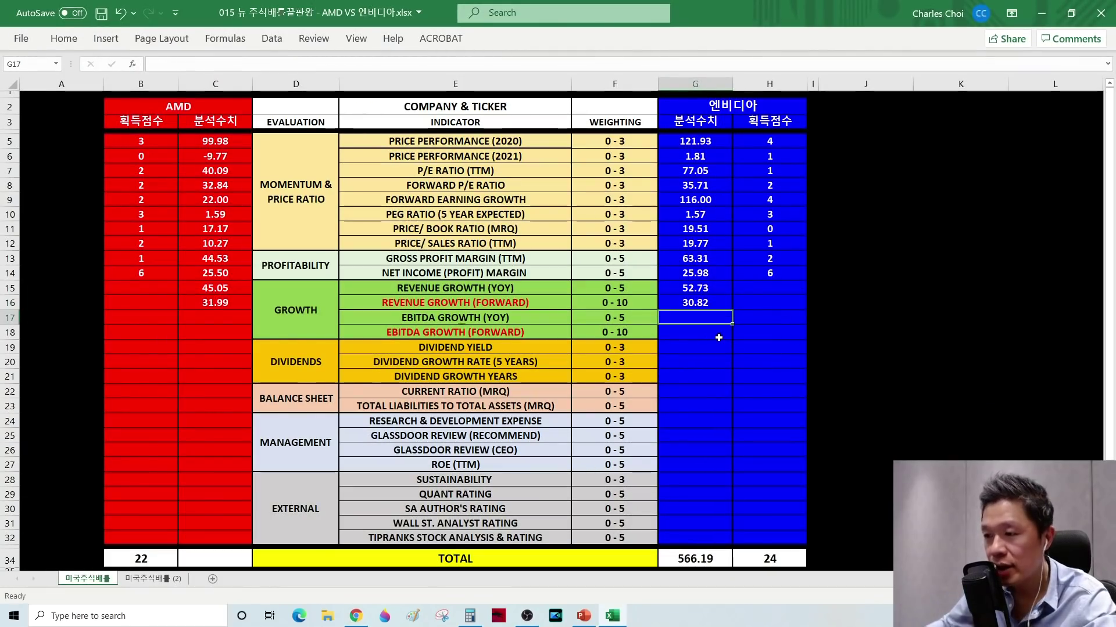
Compare the YoY revenue growth in C15 and G15 with the sector median on NVIDIA's Seeking Alpha growth page in Chrome
left_click(447, 290)
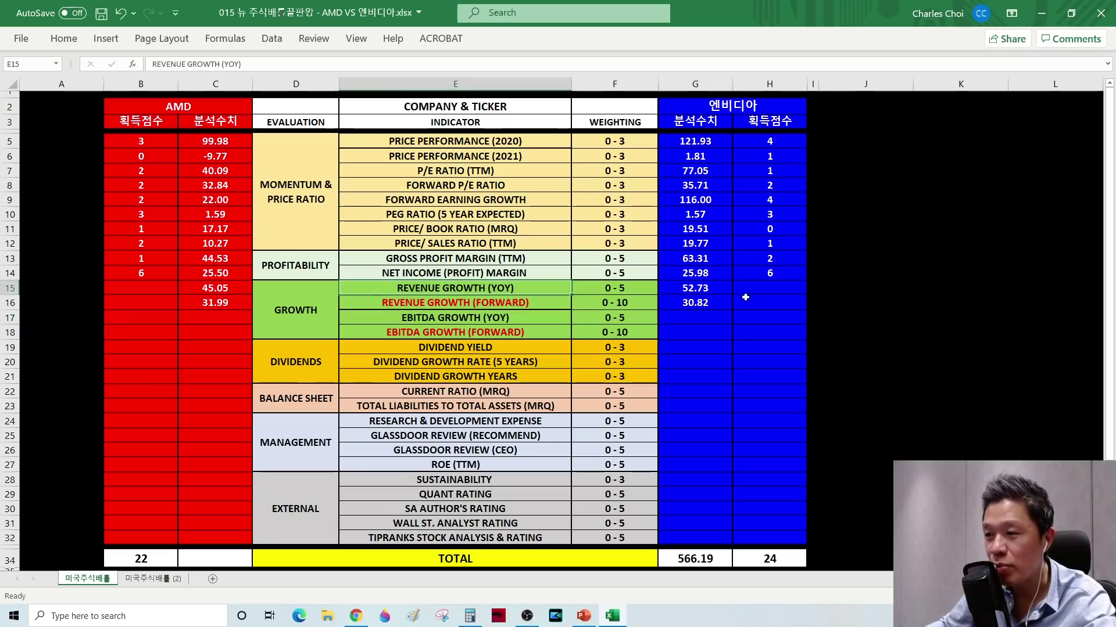
left_click(214, 289)
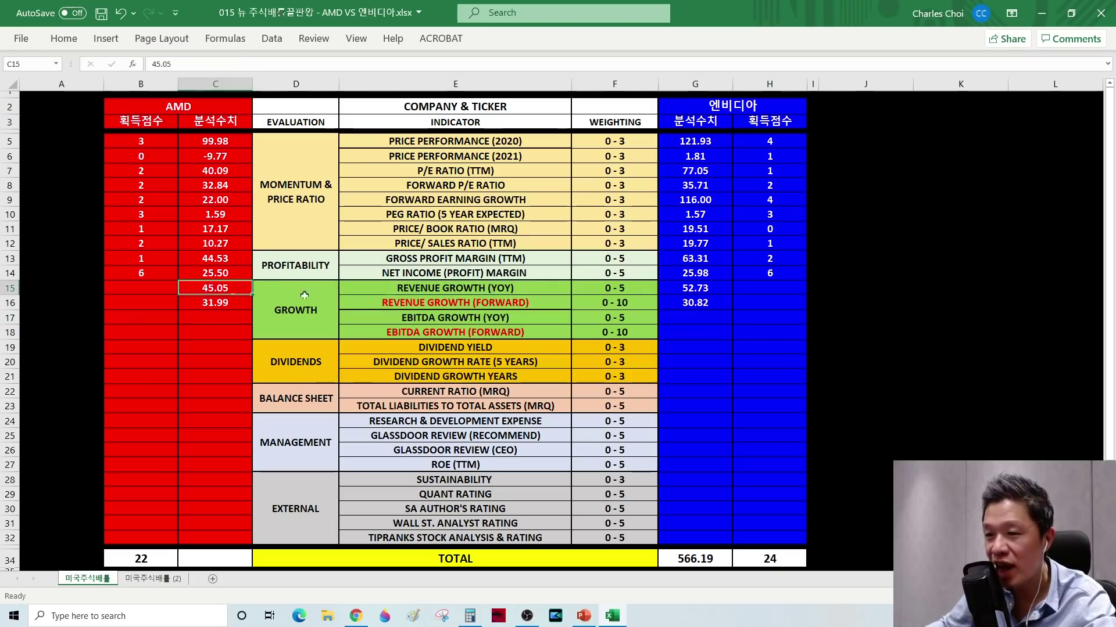
left_click(689, 290)
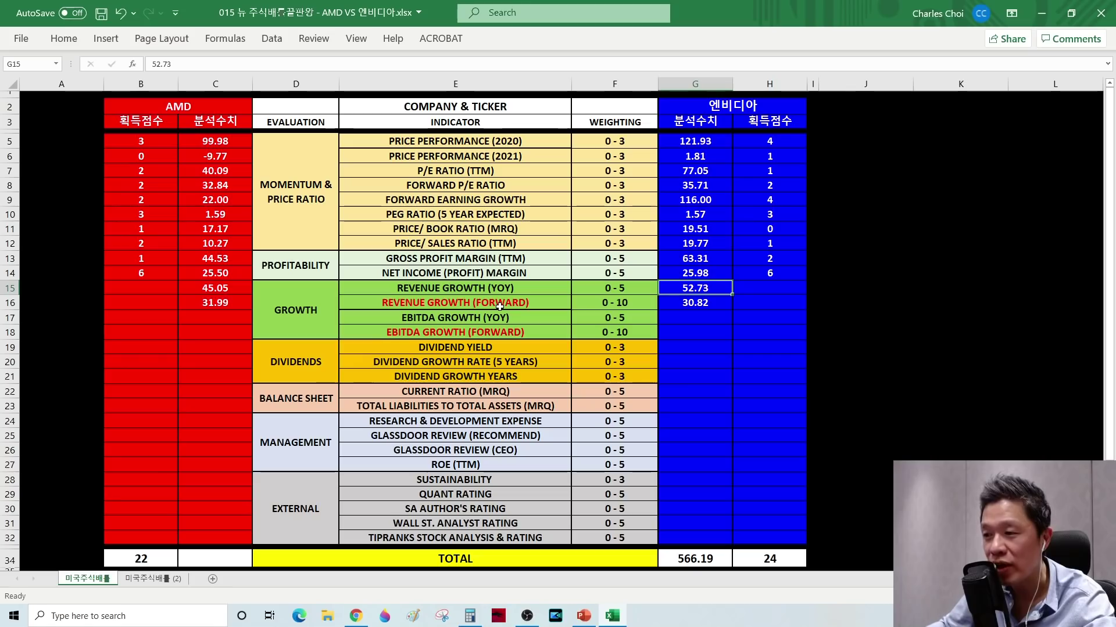
key("alt+Tab")
mouse_move(87, 374)
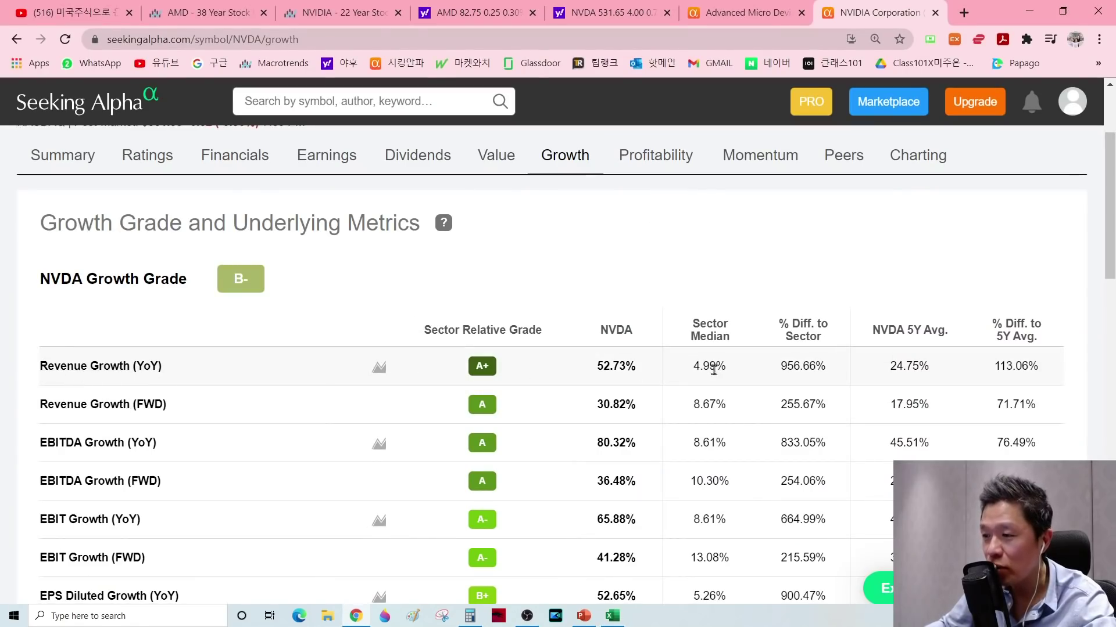
left_click_drag(691, 367, 739, 373)
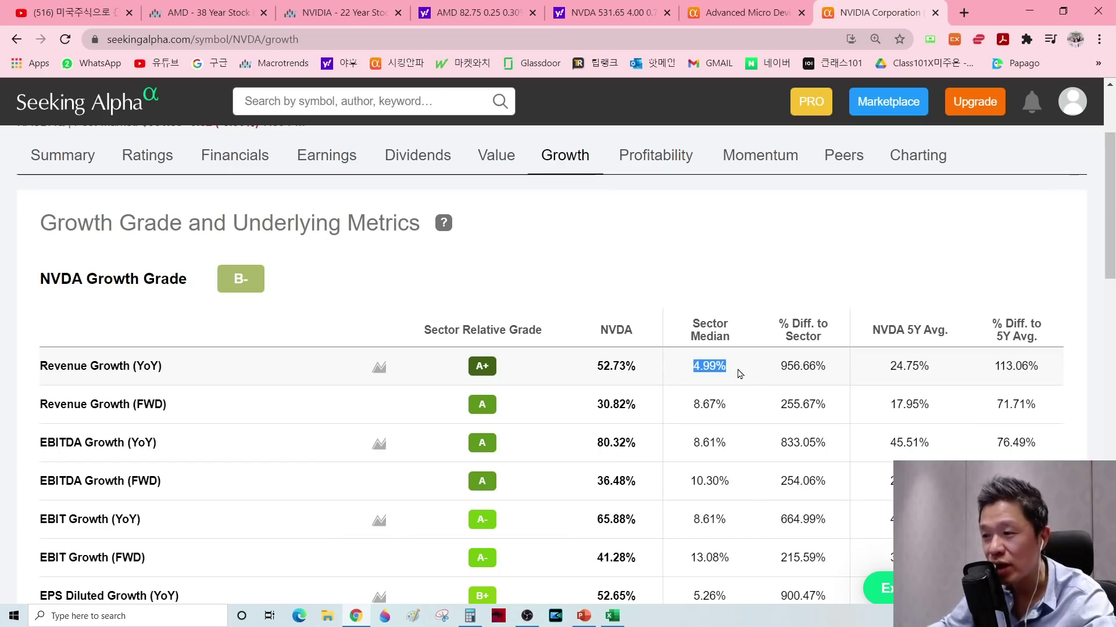
Enter revenue growth (YoY) scores of 5 for AMD in B15 and 6 for NVIDIA in H15 of the Excel scorecard
key("alt+Tab")
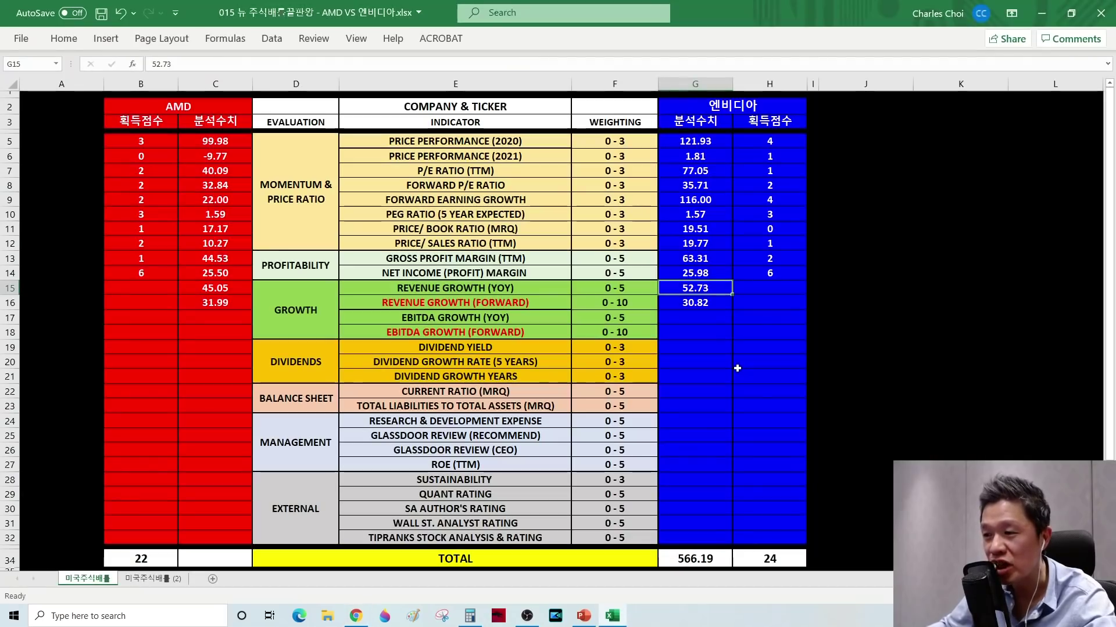
left_click(151, 293)
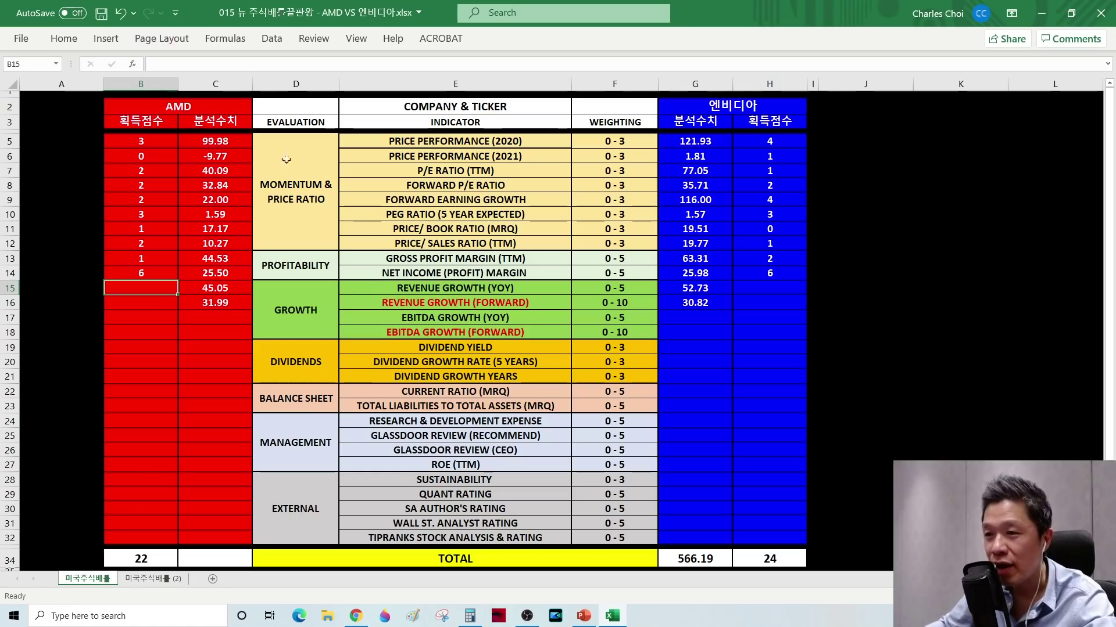
type("5")
key("Return")
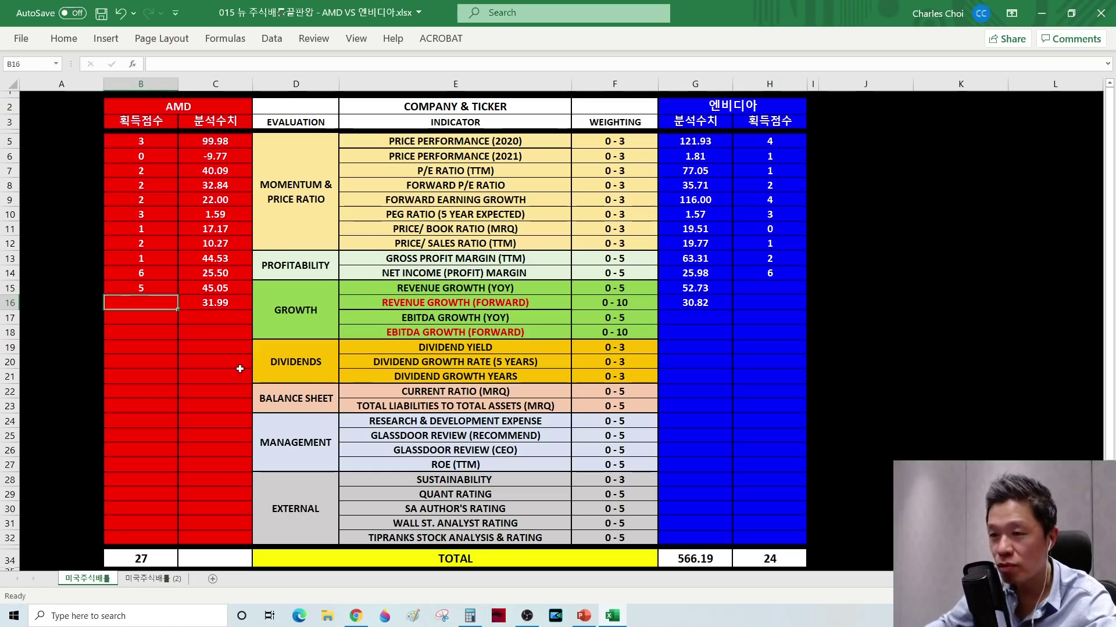
left_click(761, 290)
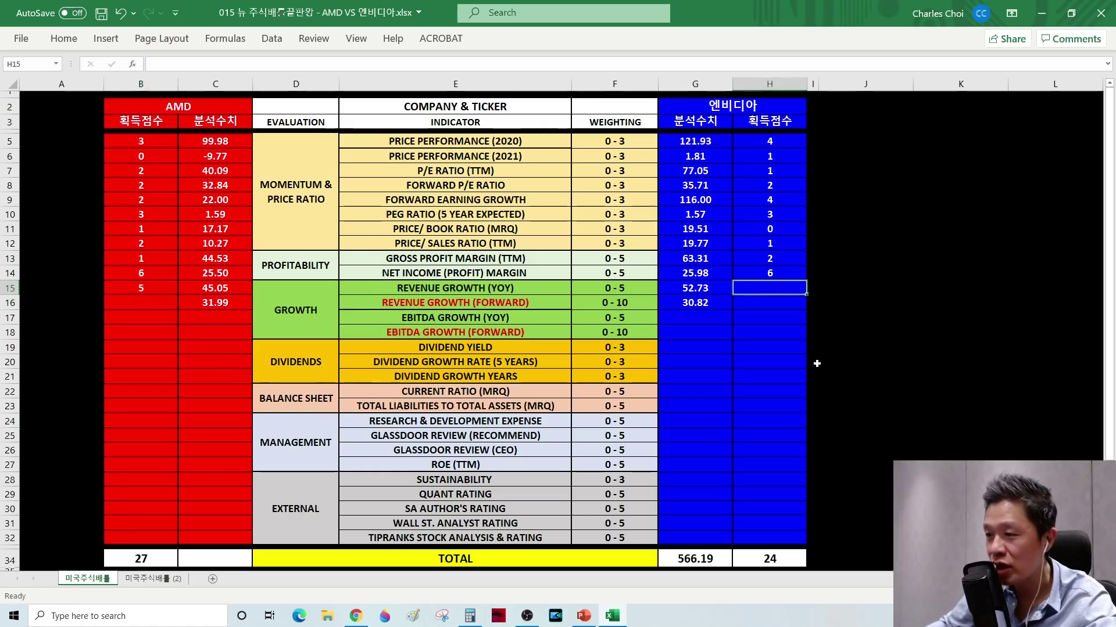
type("6")
key("Return")
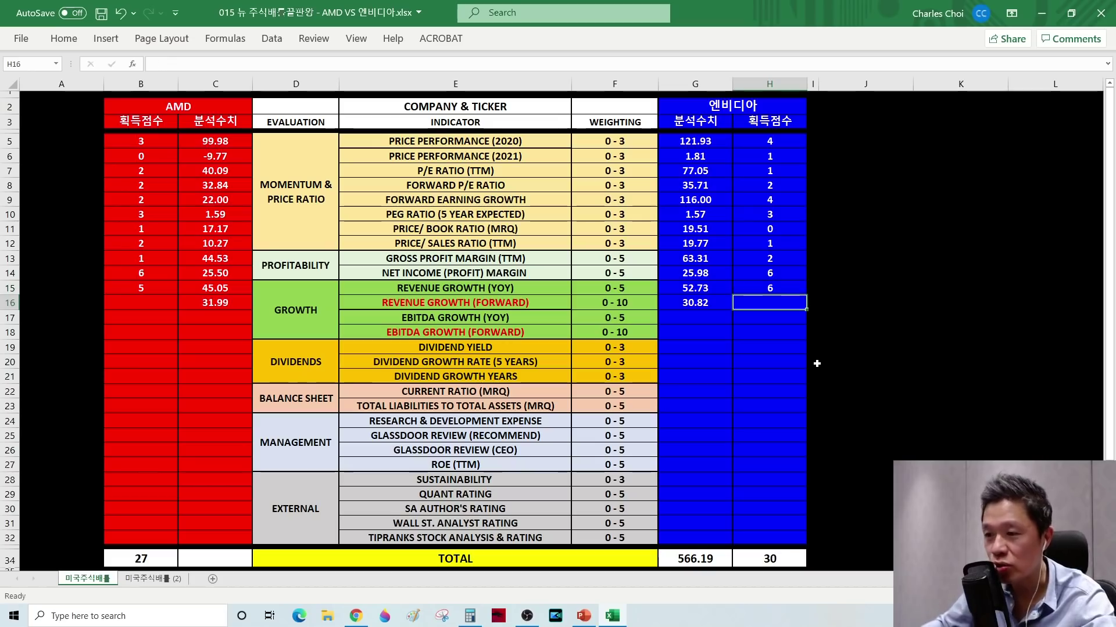
Compare NVIDIA's and AMD's revenue growth (FWD) with the sector median on their Seeking Alpha growth pages in Chrome
left_click(440, 311)
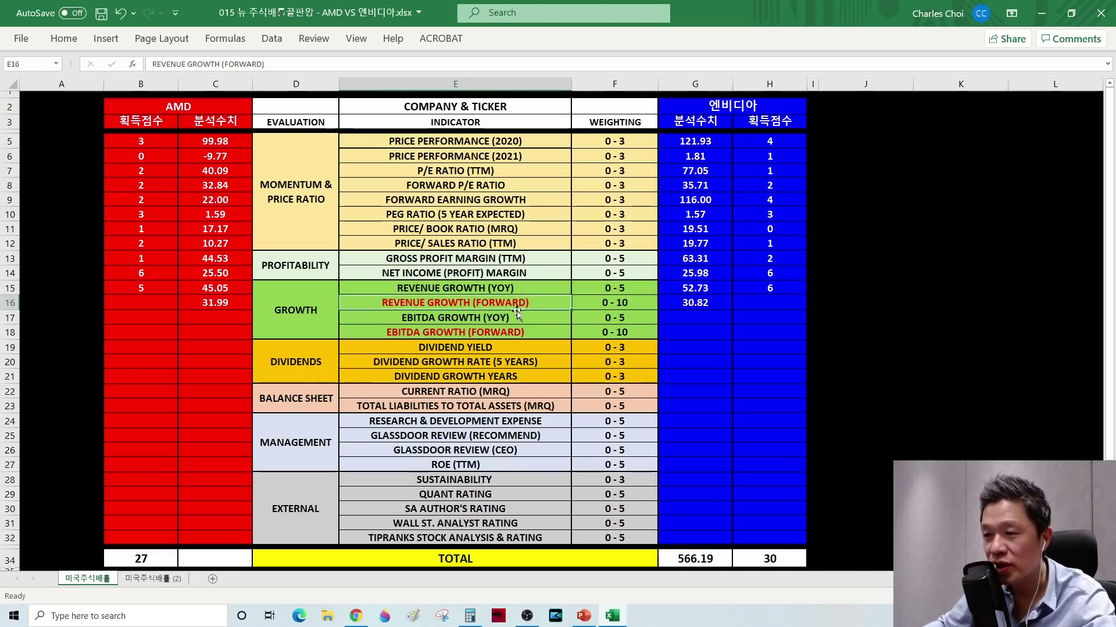
key("alt+Tab")
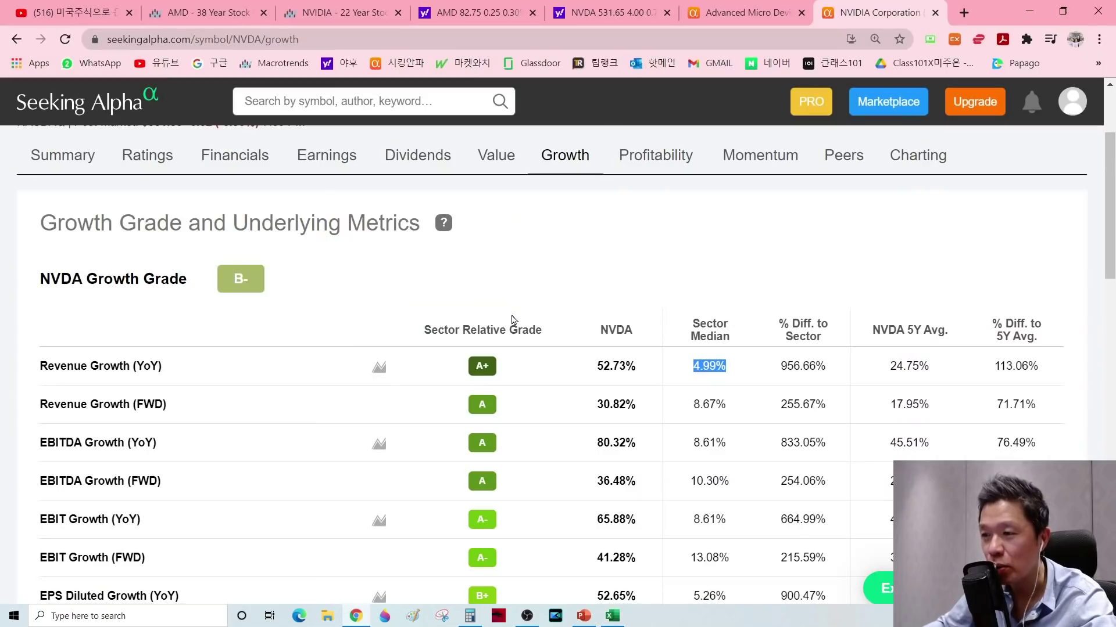
left_click_drag(699, 404, 734, 411)
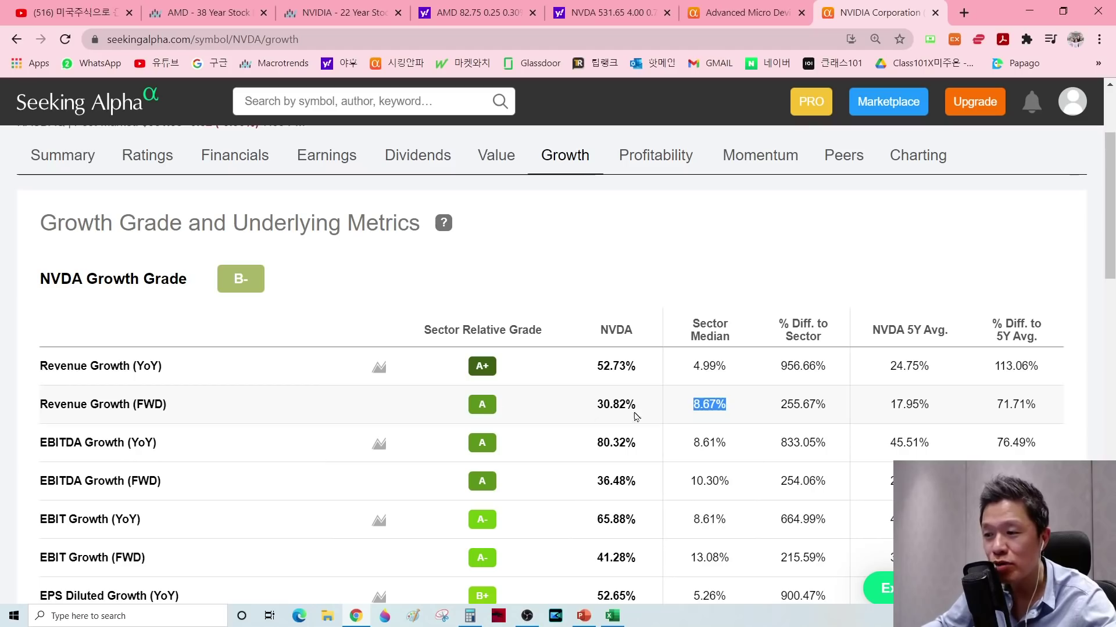
left_click(747, 12)
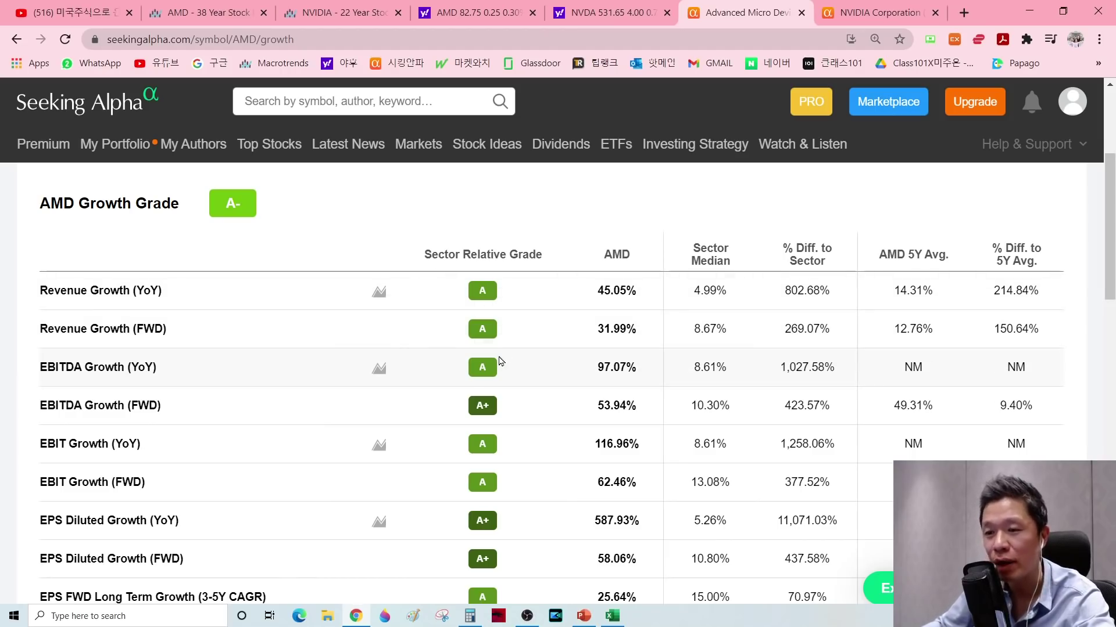
Enter revenue growth (forward) scores of 9 for AMD in B16 and 8 for NVIDIA in H16 of the Excel scorecard
key("alt+Tab")
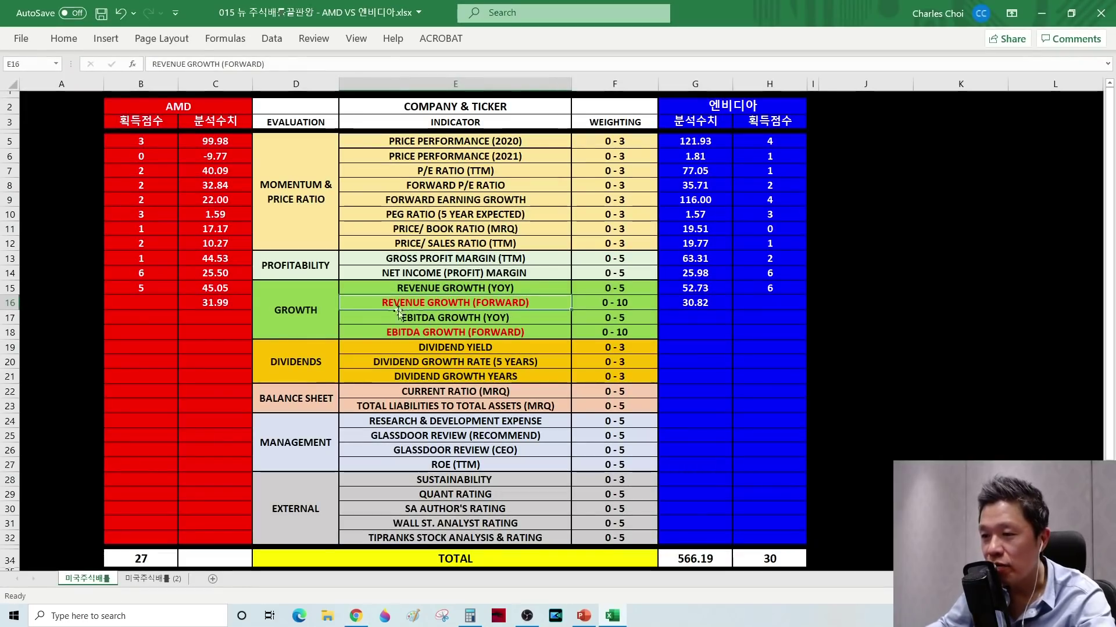
left_click(218, 301)
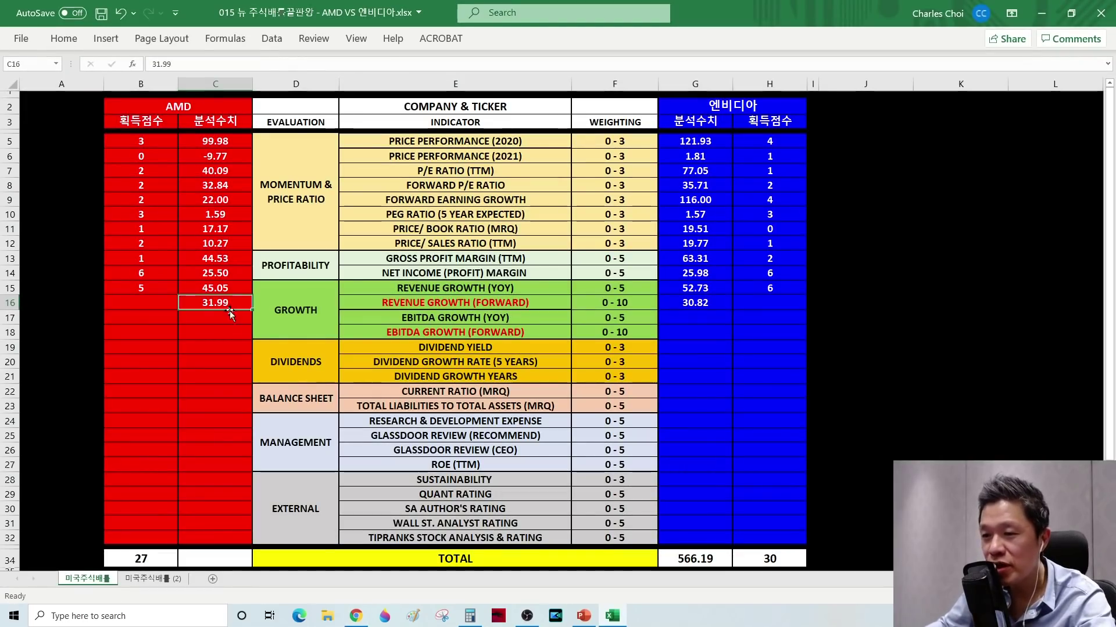
left_click(699, 309)
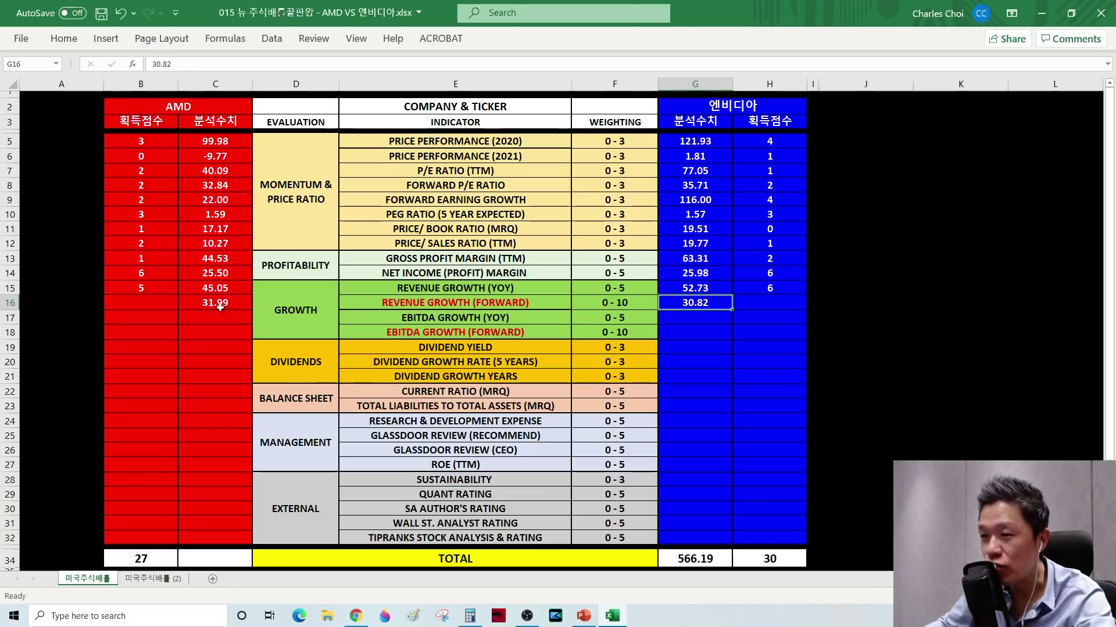
left_click(136, 301)
type("9")
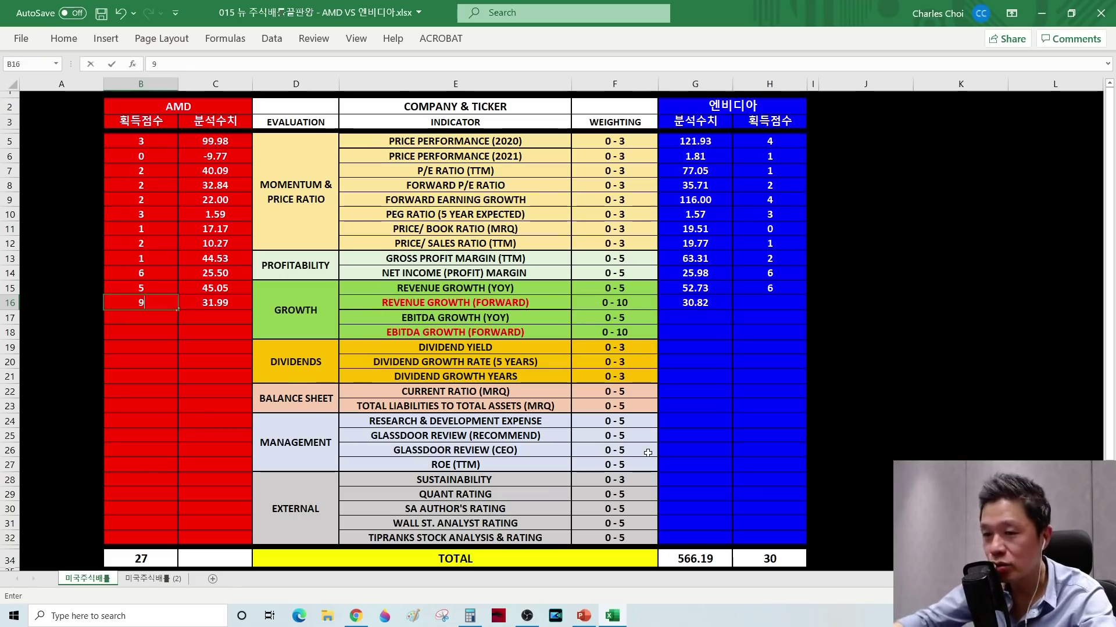
key("Return")
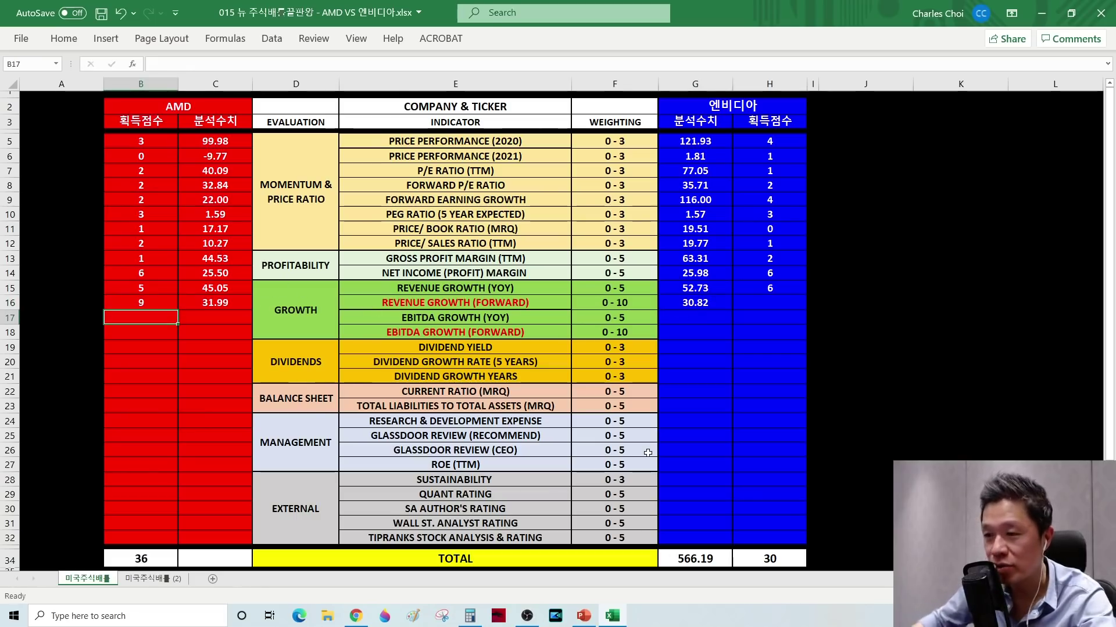
left_click(776, 308)
type("8")
key("Return")
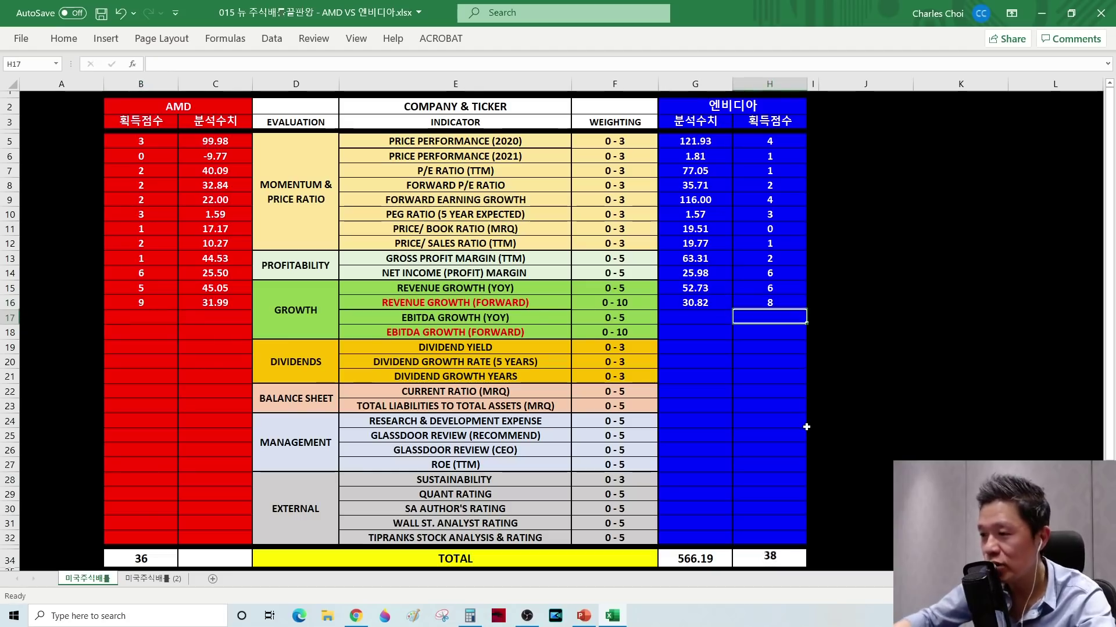
Look up AMD's EBITDA growth (YoY) and its definition in Chrome, and enter 97.07 in cell C17 of the Excel scorecard
left_click(424, 323)
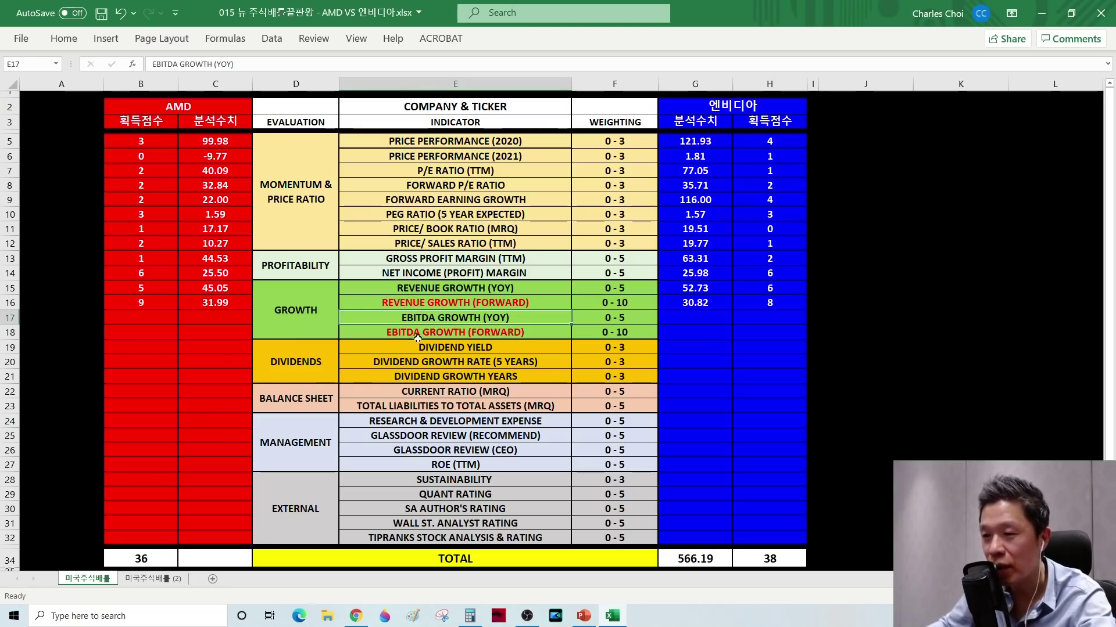
key("alt+Tab")
mouse_move(91, 366)
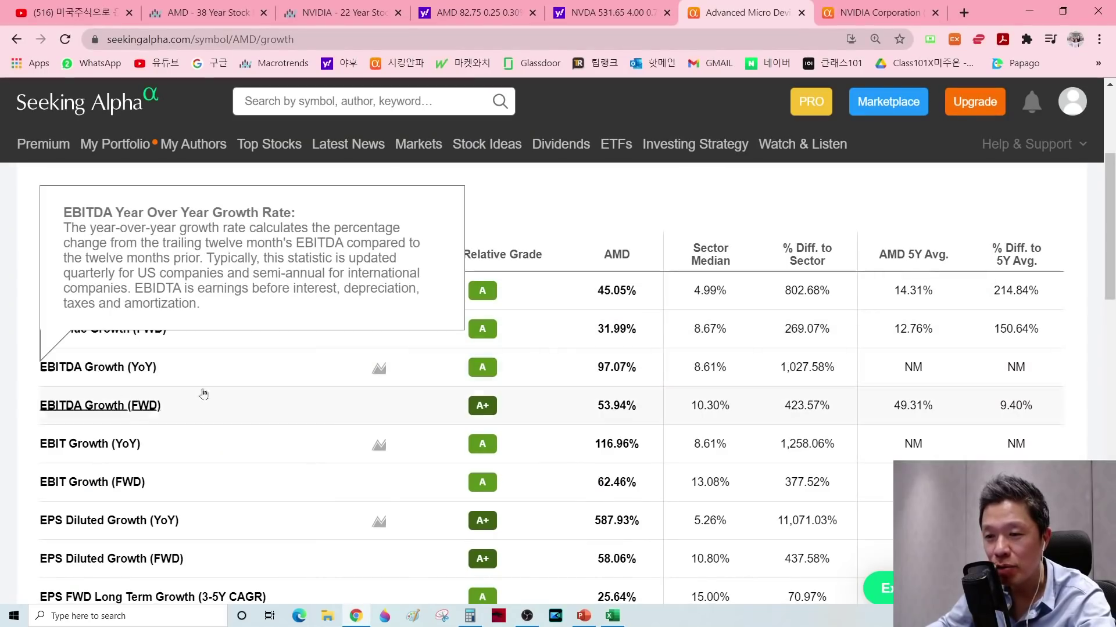
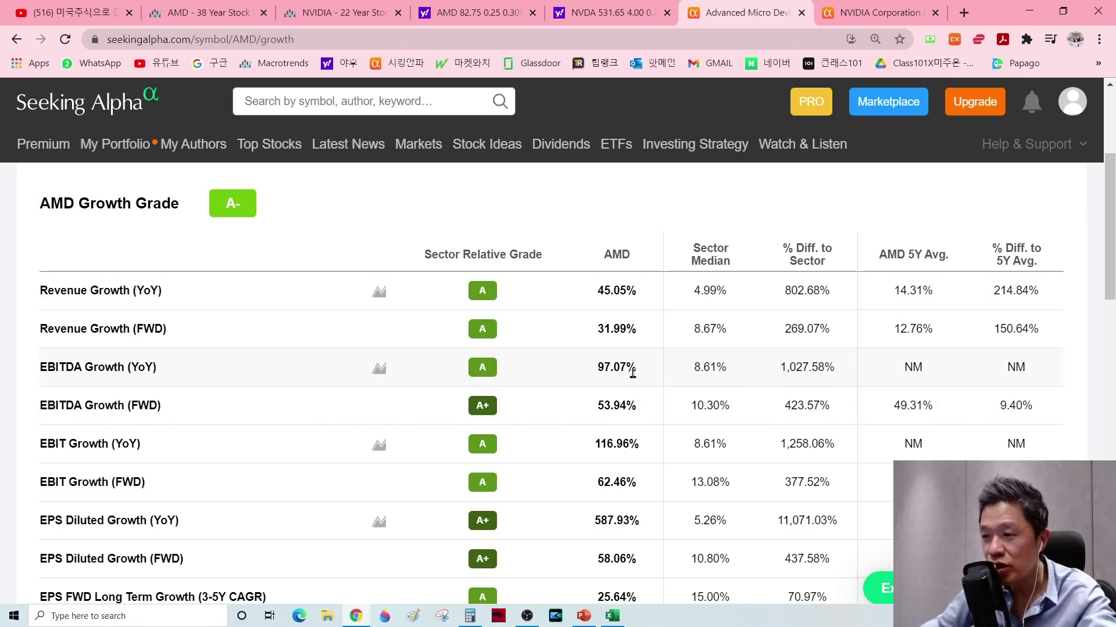
key("alt+Tab")
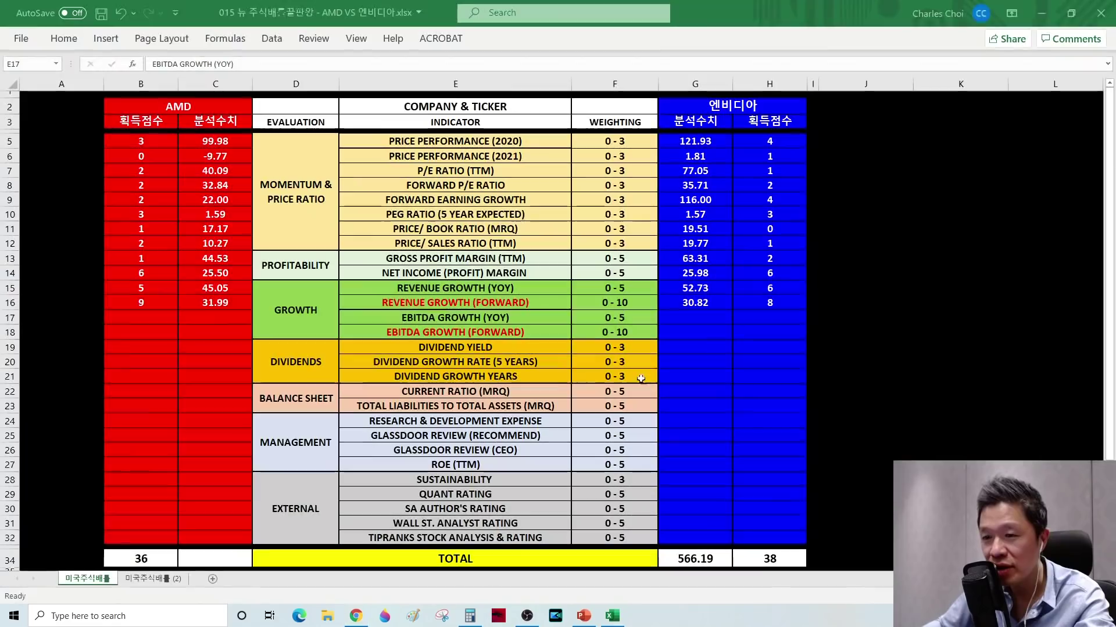
left_click(215, 318)
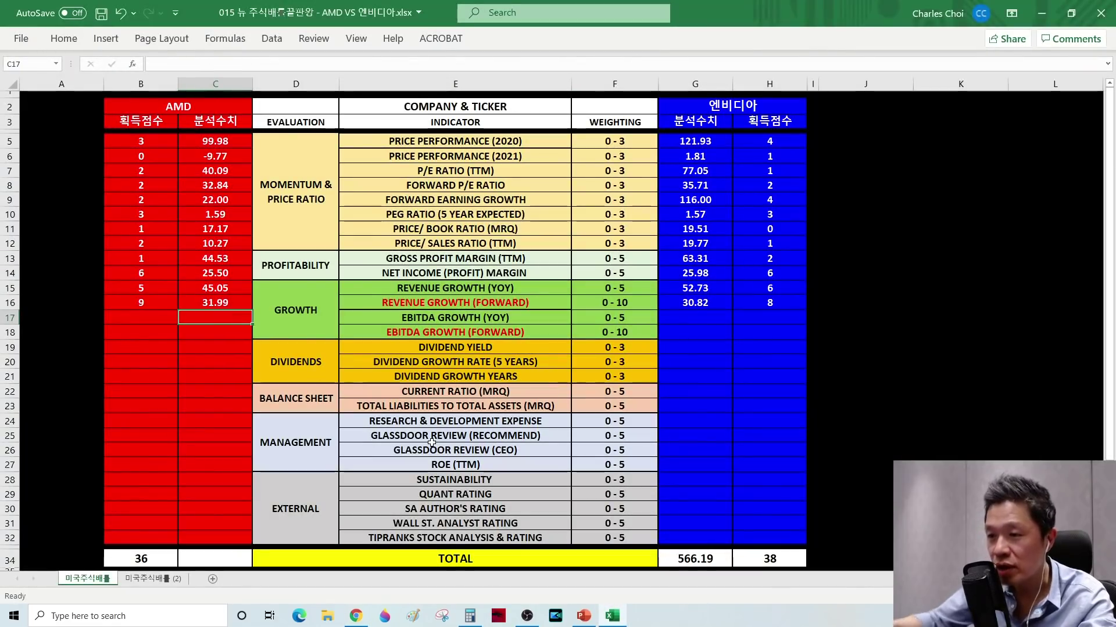
type("97.07")
key("Return")
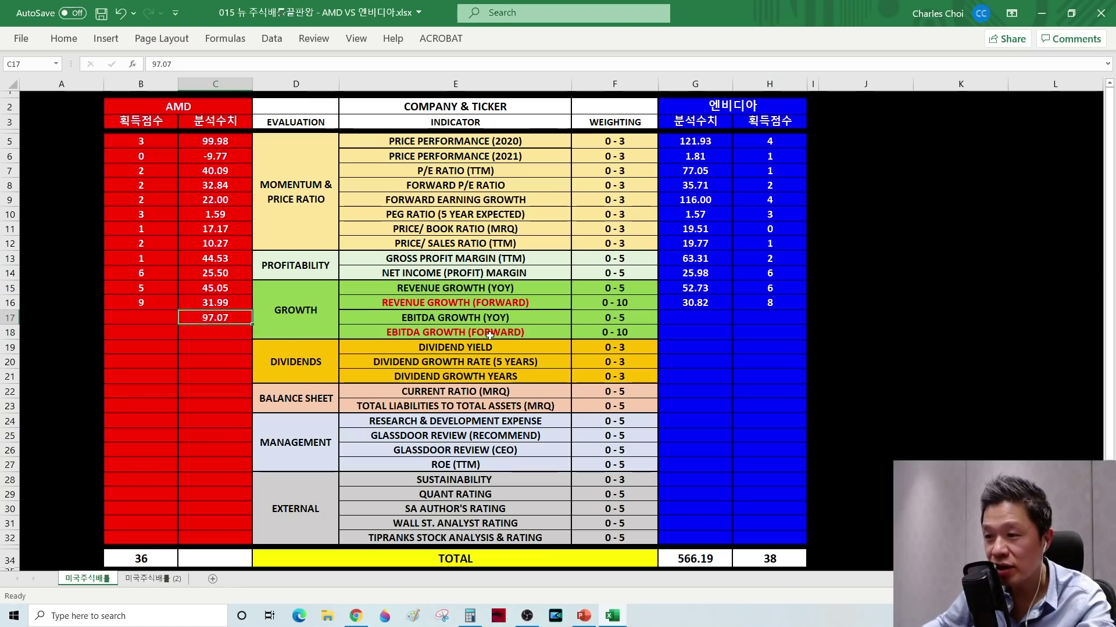
Look up AMD's EBITDA growth (FWD) in Chrome and enter 53.94 in cell C18 of the Excel scorecard
key("alt+Tab")
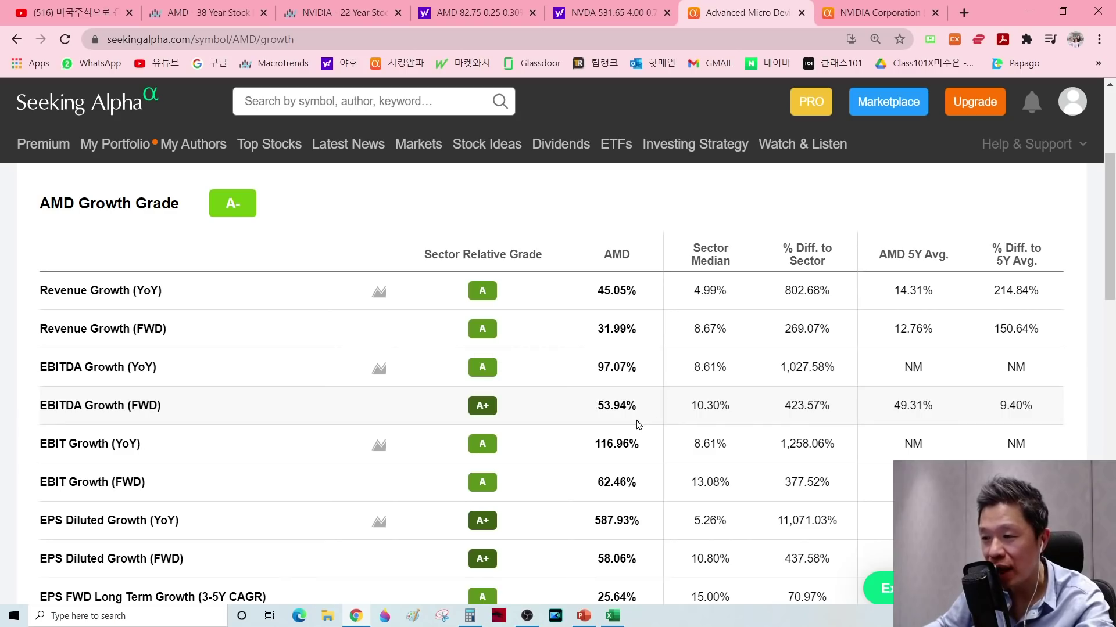
key("alt+Tab")
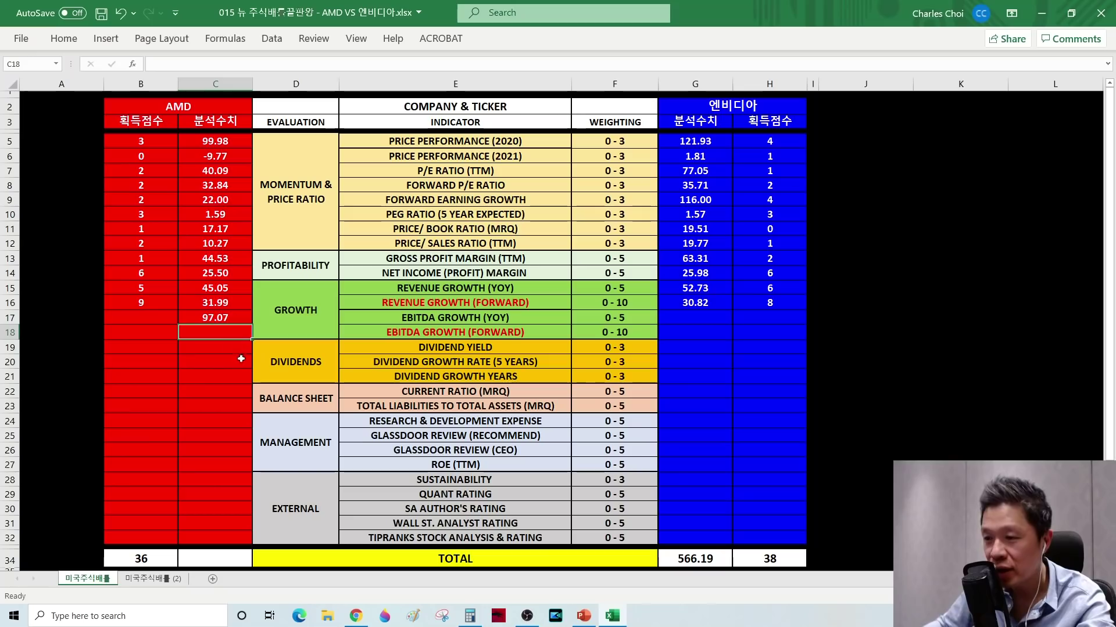
left_click(227, 332)
type("53.94")
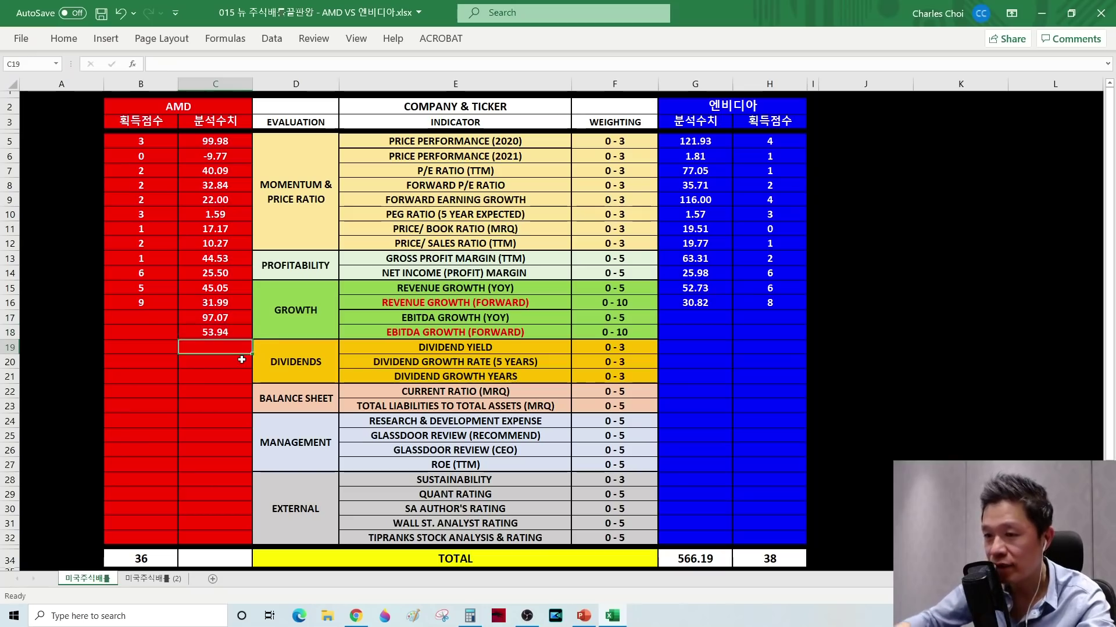
Look up NVIDIA's EBITDA growth (YoY) on its Seeking Alpha growth page in Chrome and enter 80.32 in cell G17 of the Excel scorecard
left_click(693, 318)
key("alt+Tab")
key("ctrl+Tab")
scroll(154, 410, "down", 1)
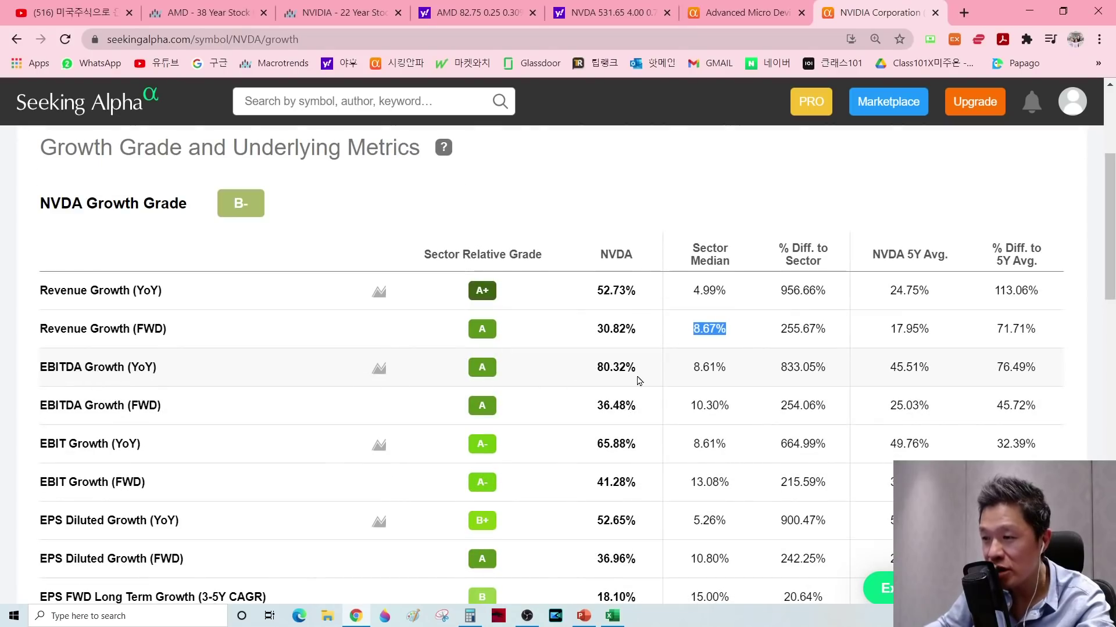
key("alt+Tab")
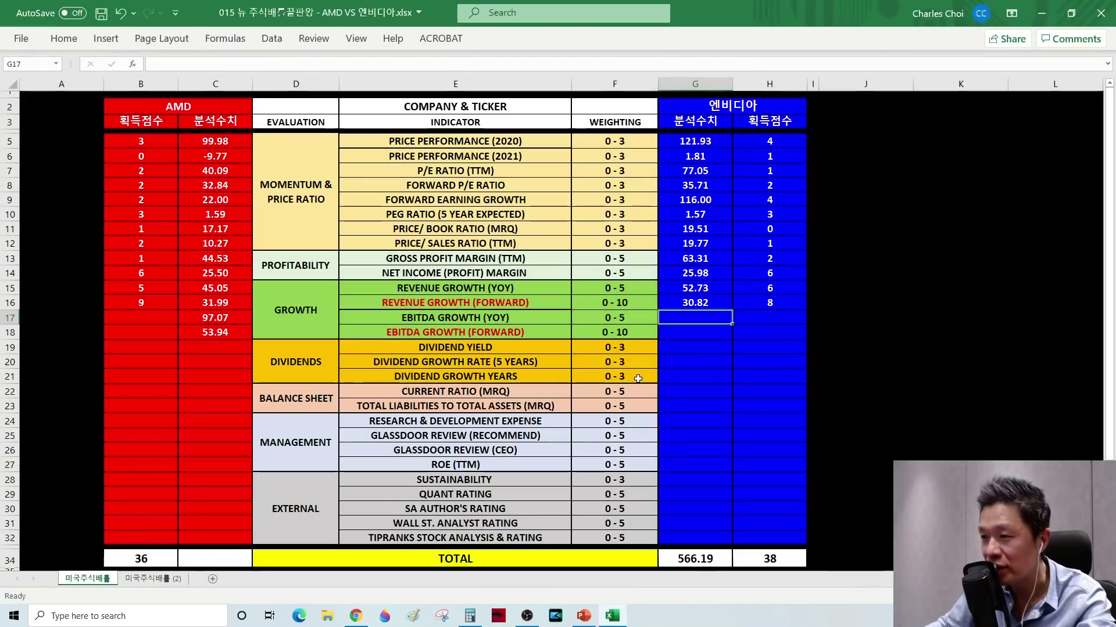
type("80.32")
key("Return")
Look up NVIDIA's EBITDA growth (FWD) in Chrome and enter 36.48 in cell G18 of the Excel scorecard
key("alt+Tab")
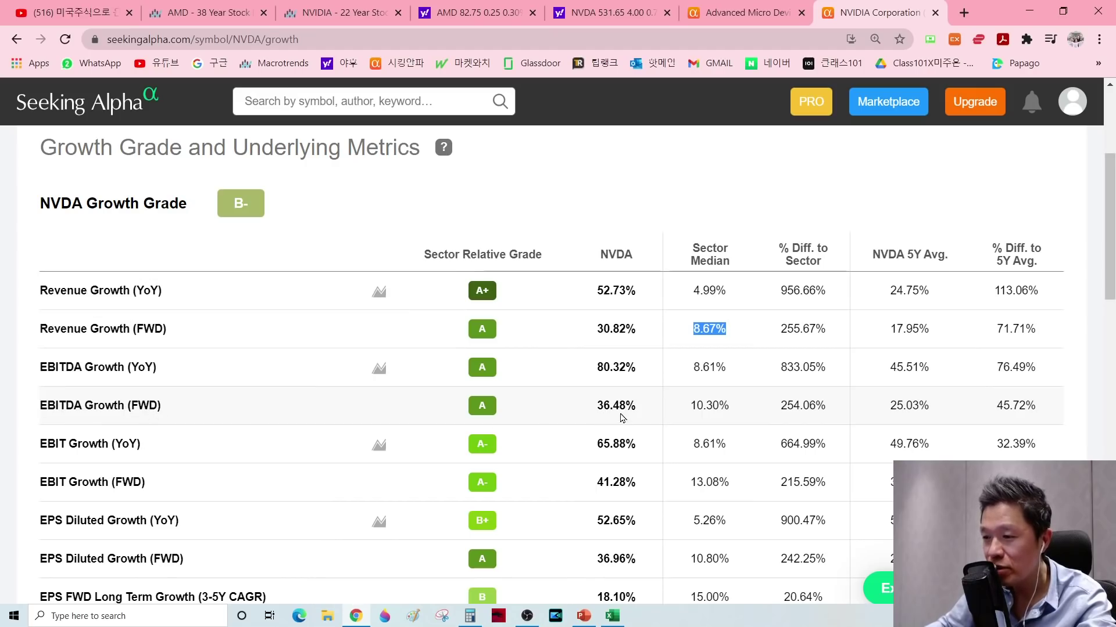
key("alt+Tab")
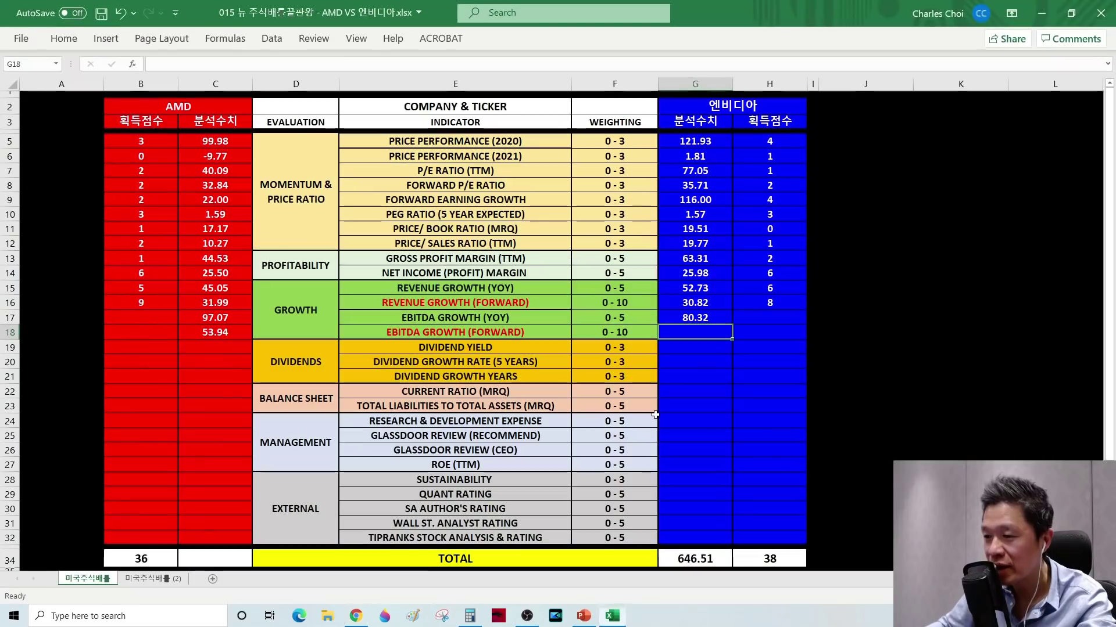
type("36.48")
key("Return")
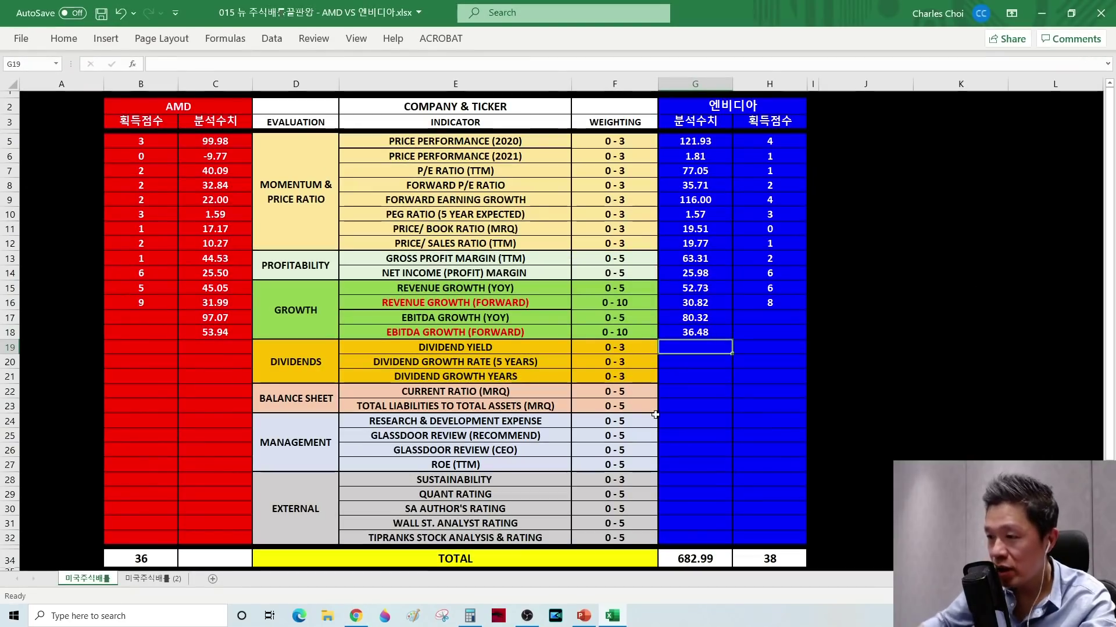
Compare the EBITDA growth (YoY) values in C17 and G17, and enter a score of 5 for AMD in B17
left_click(439, 321)
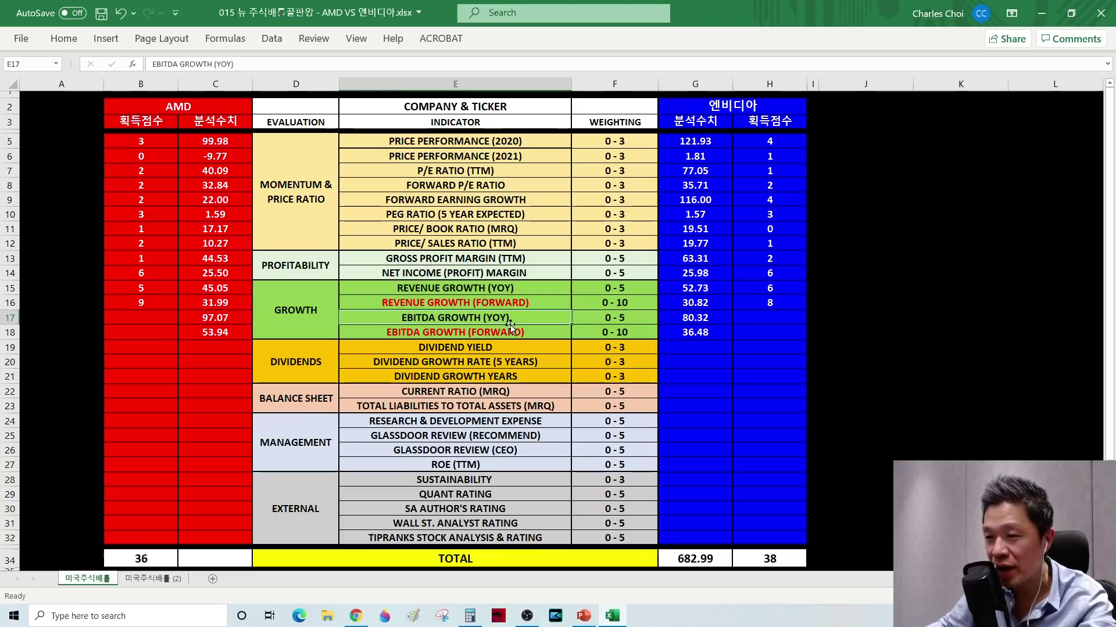
left_click(214, 321)
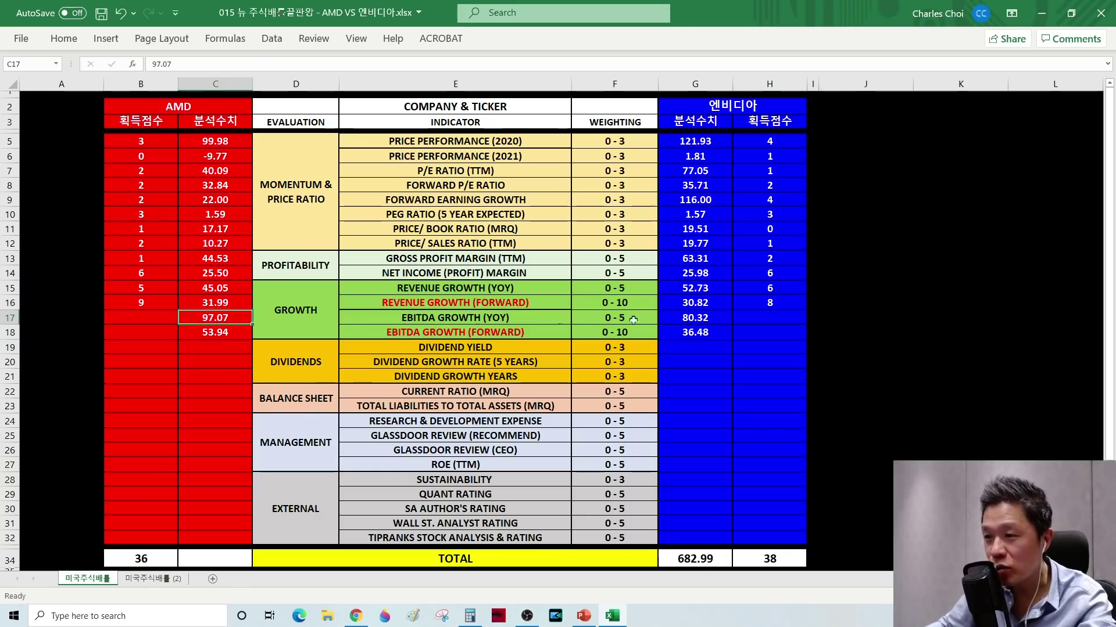
left_click(687, 320)
left_click(140, 318)
type("5")
key("Return")
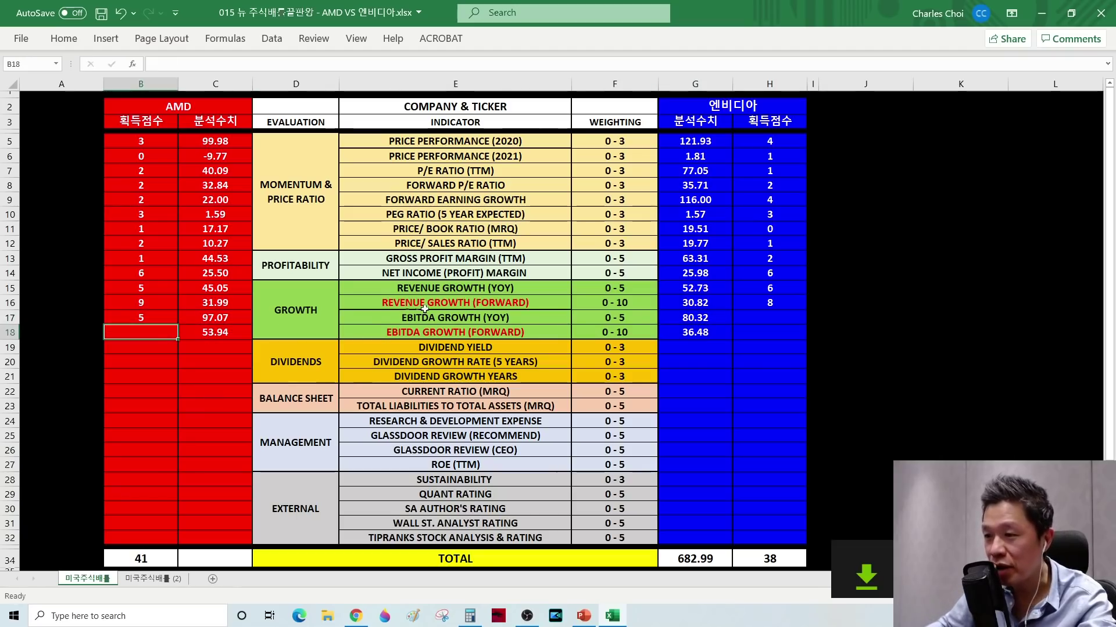
Set AMD's EBITDA growth (YoY) score in B17 to 6 and enter a score of 5 for NVIDIA in H17
left_click(146, 321)
type("6")
key("Return")
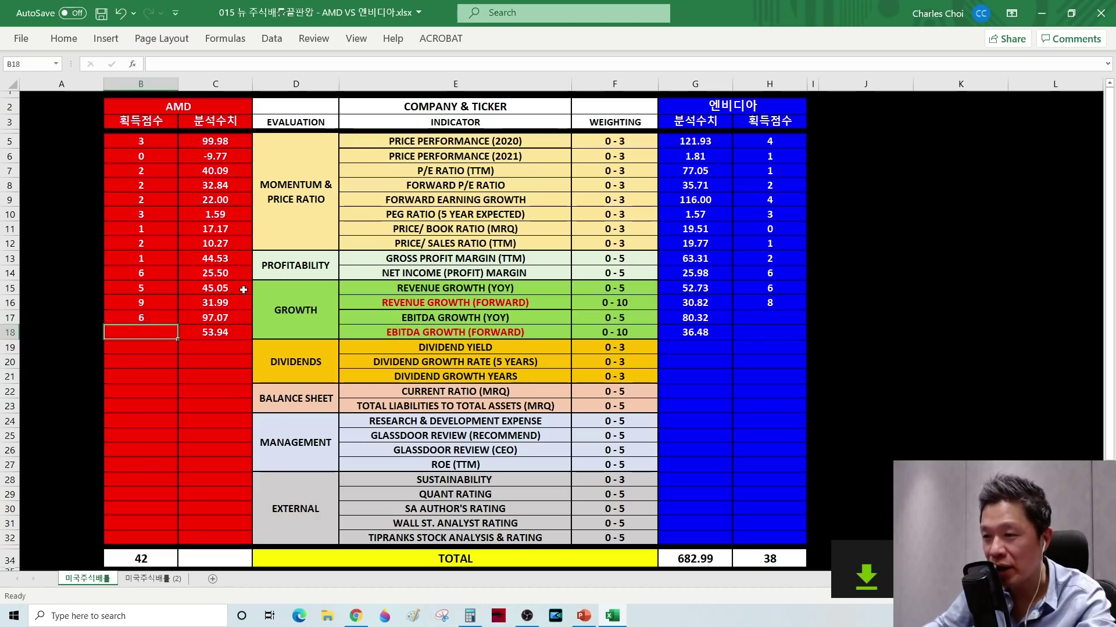
left_click(688, 319)
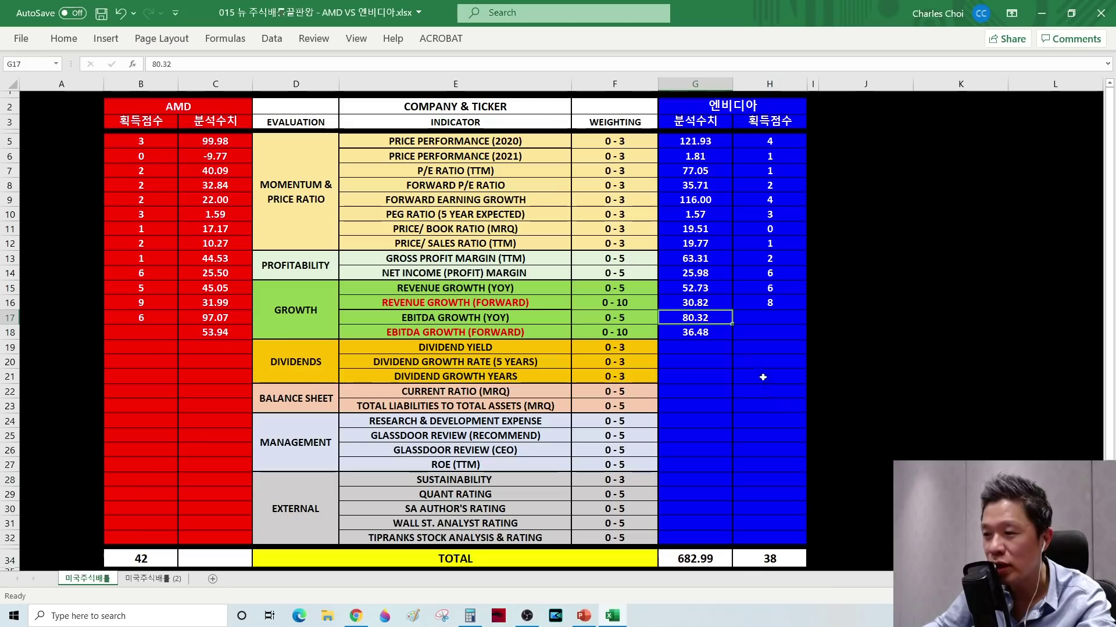
left_click(768, 321)
type("5")
key("Return")
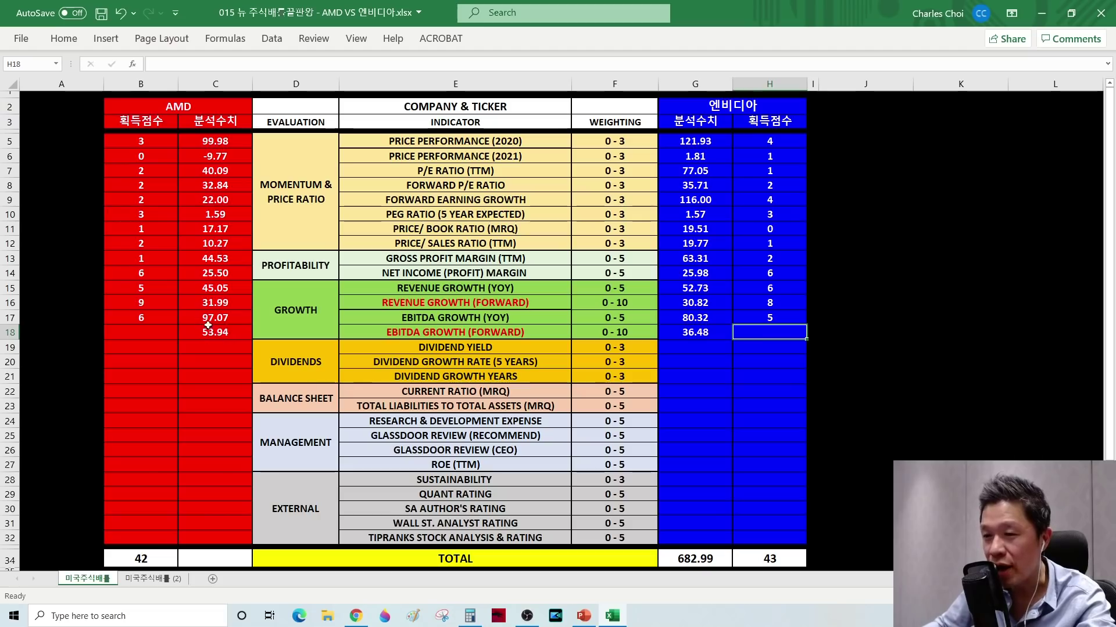
Compare the forward EBITDA growth values in C18 and G18, and enter a score of 9 for AMD in B18
left_click(160, 318)
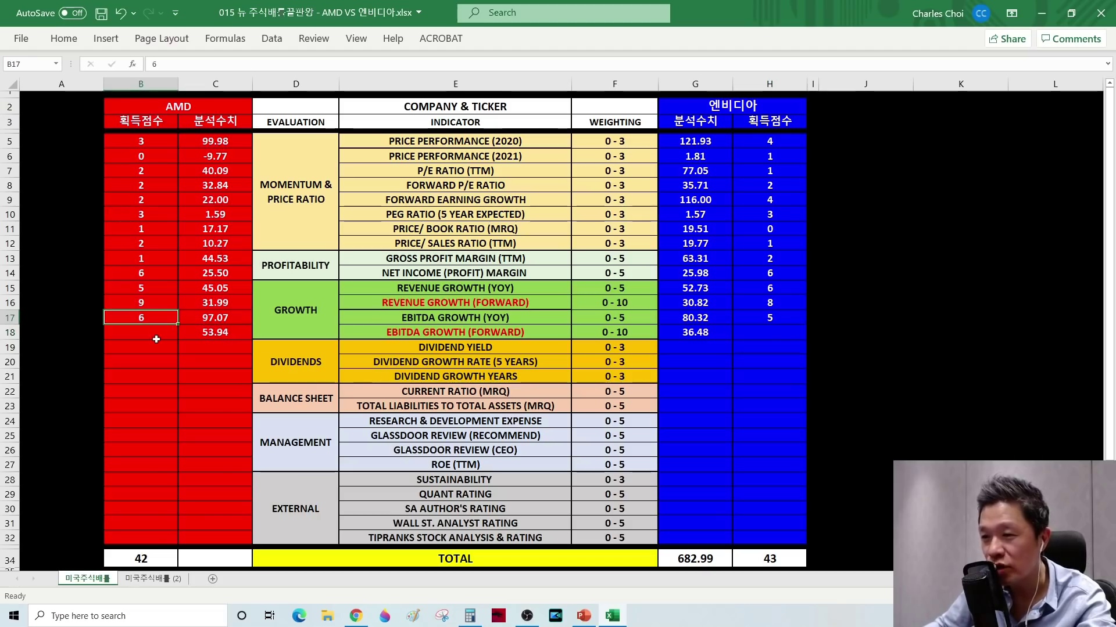
left_click(446, 331)
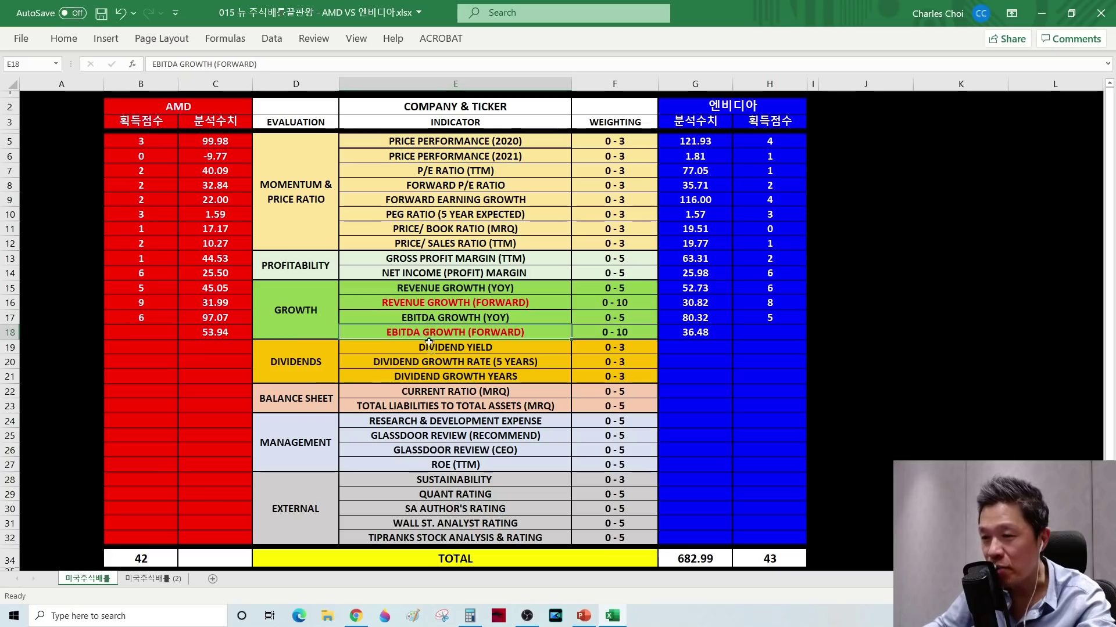
left_click(211, 336)
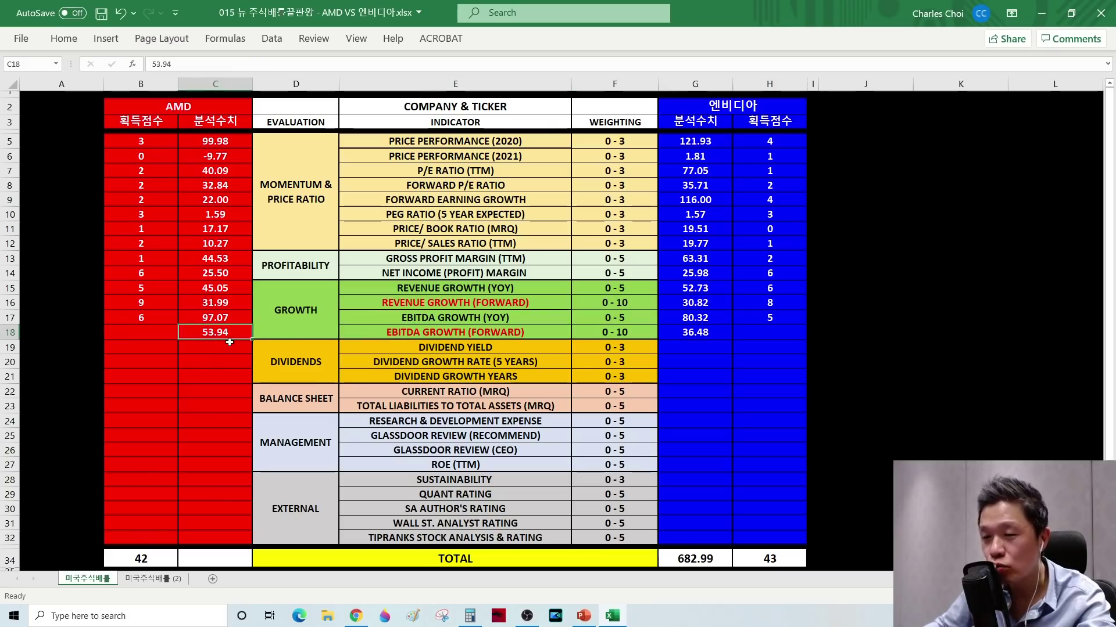
left_click(700, 331)
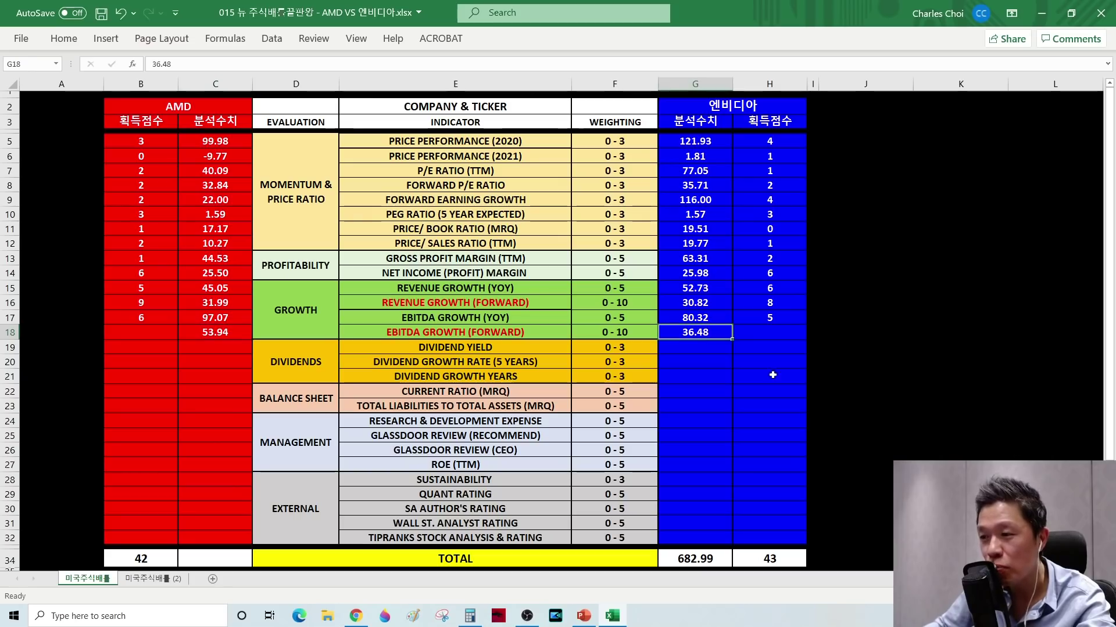
left_click(154, 334)
type("9")
key("Return")
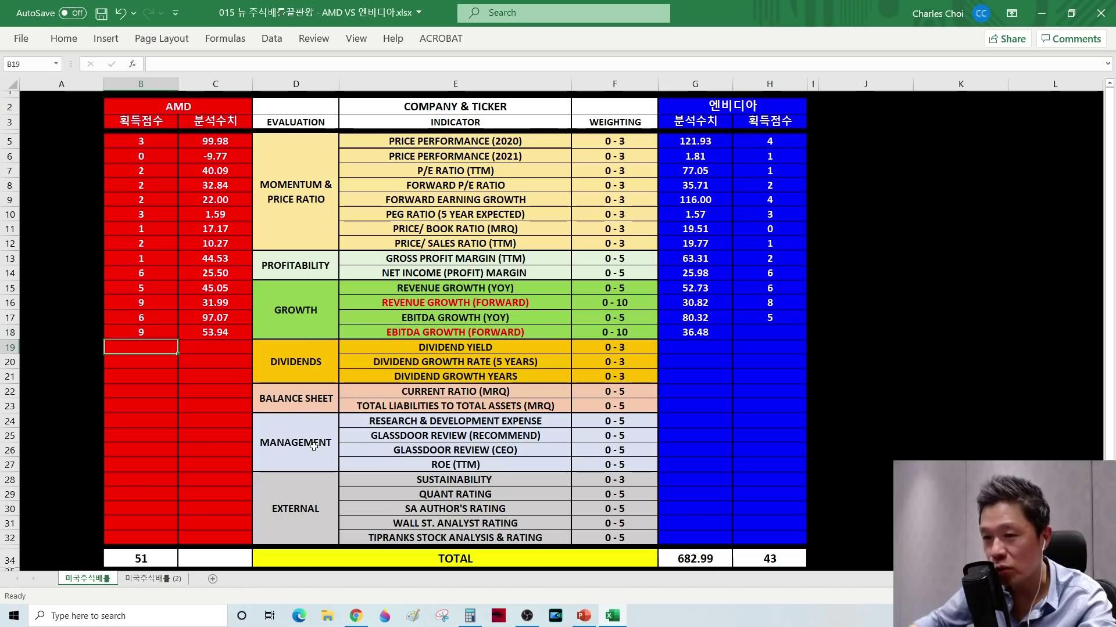
Enter a score of 7 for NVIDIA's forward EBITDA growth in H18 and compare the total scores in B34 and H34
left_click(615, 333)
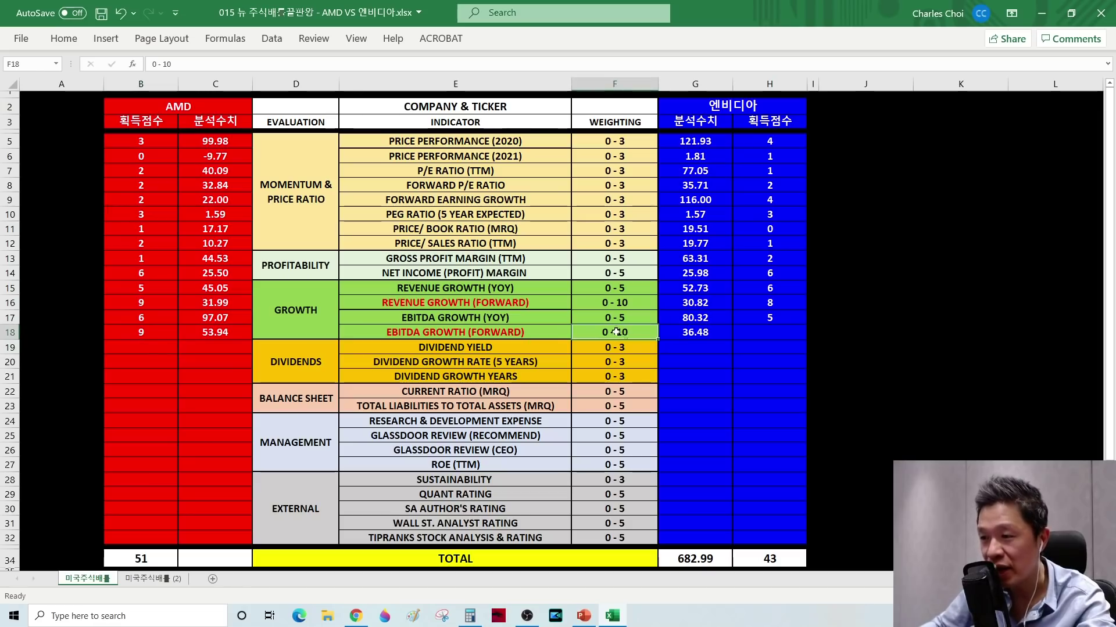
left_click(767, 332)
type("7")
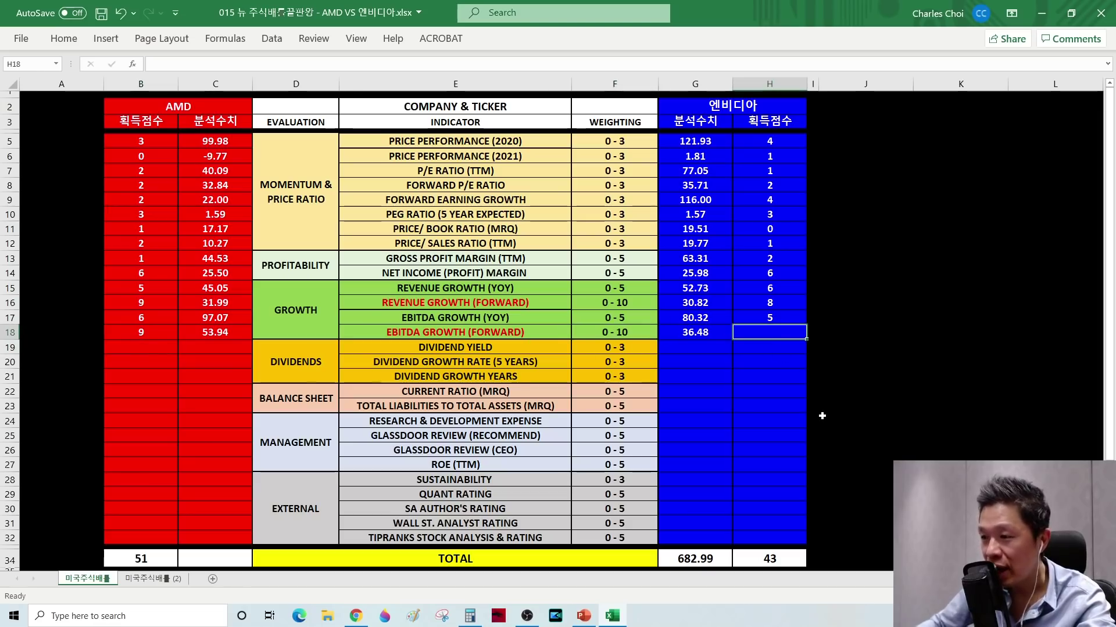
key("Return")
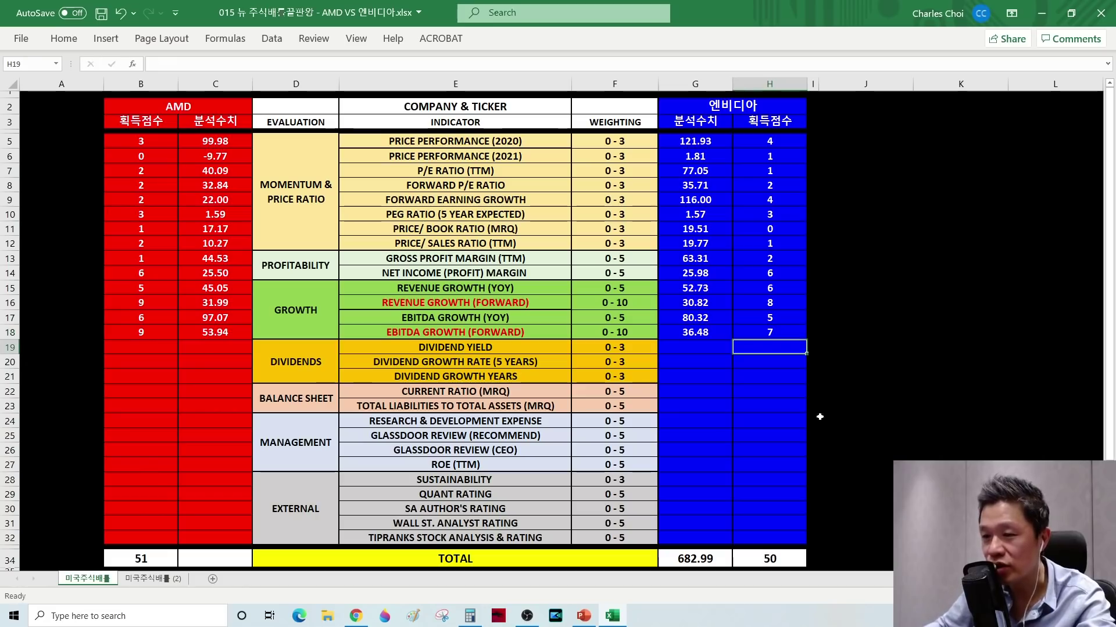
left_click(164, 559)
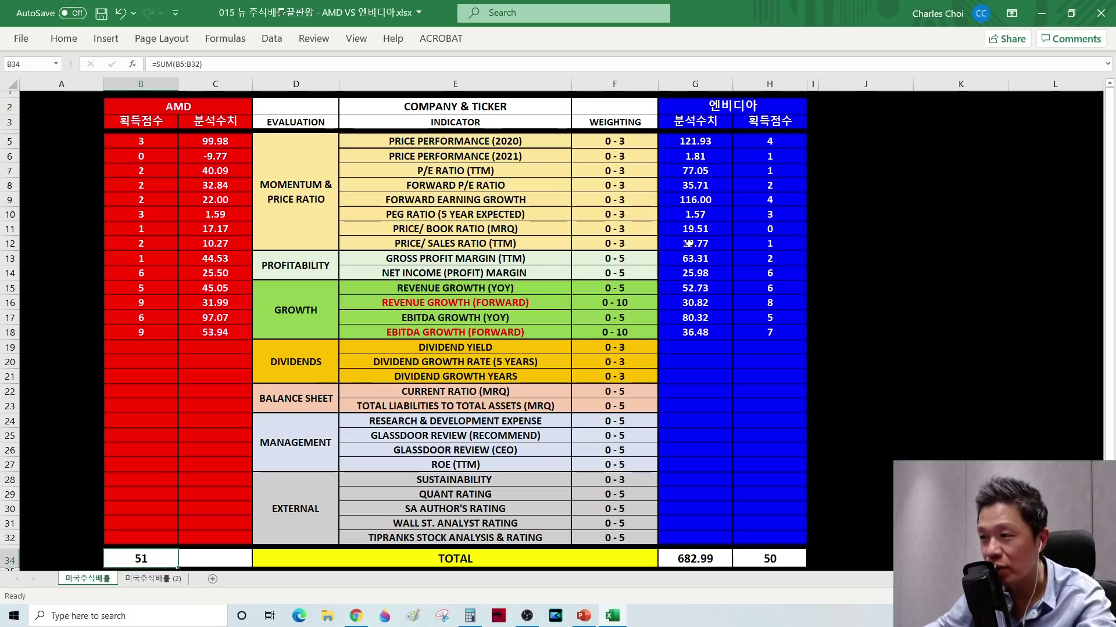
left_click(780, 558)
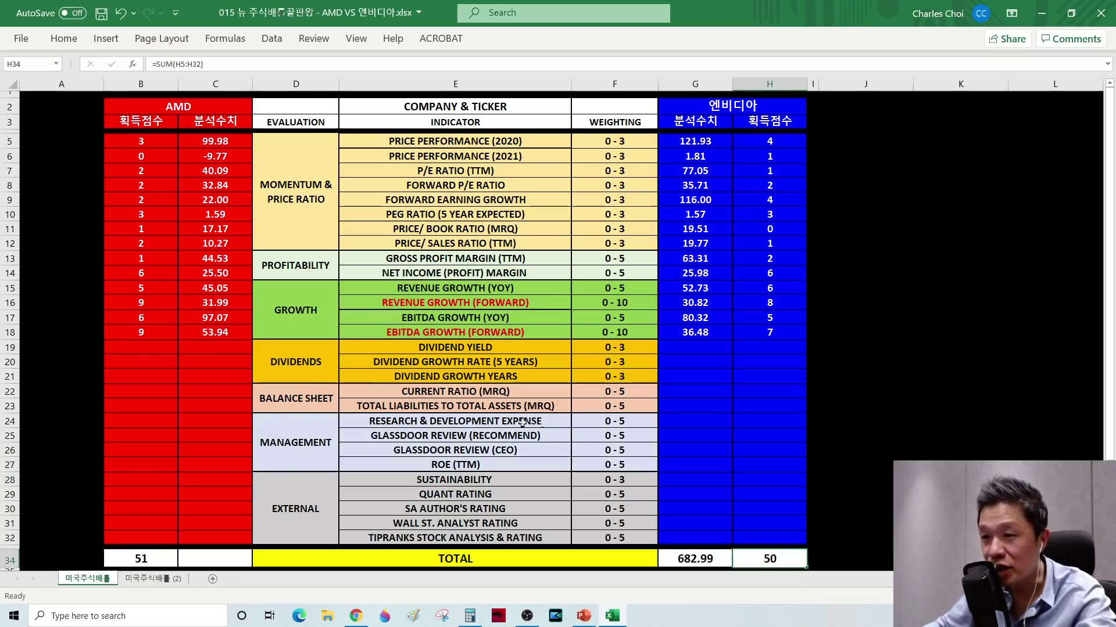
Switch to Chrome and look up AMD's dividend information on Seeking Alpha for the scorecard's Dividends section
left_click(295, 362)
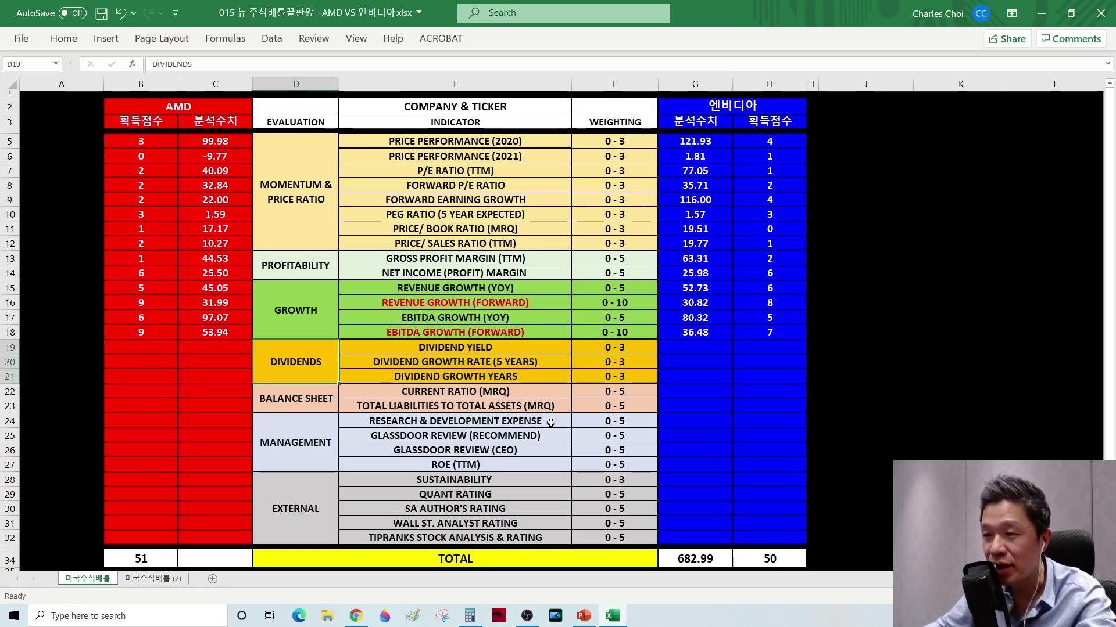
key("alt+Tab")
left_click(742, 7)
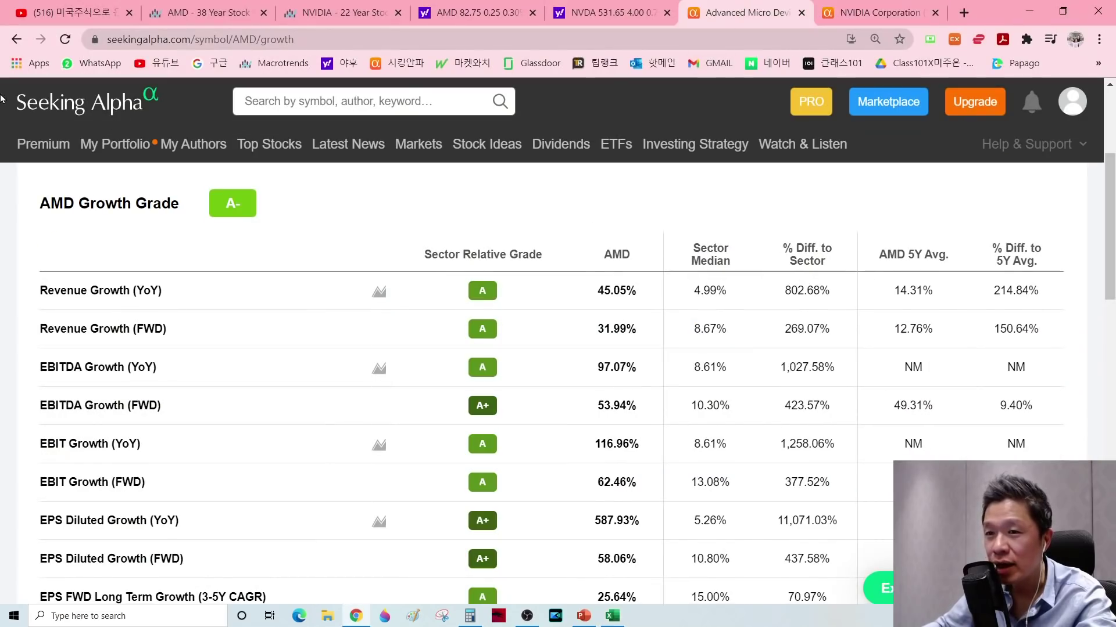
scroll(474, 374, "up", 4)
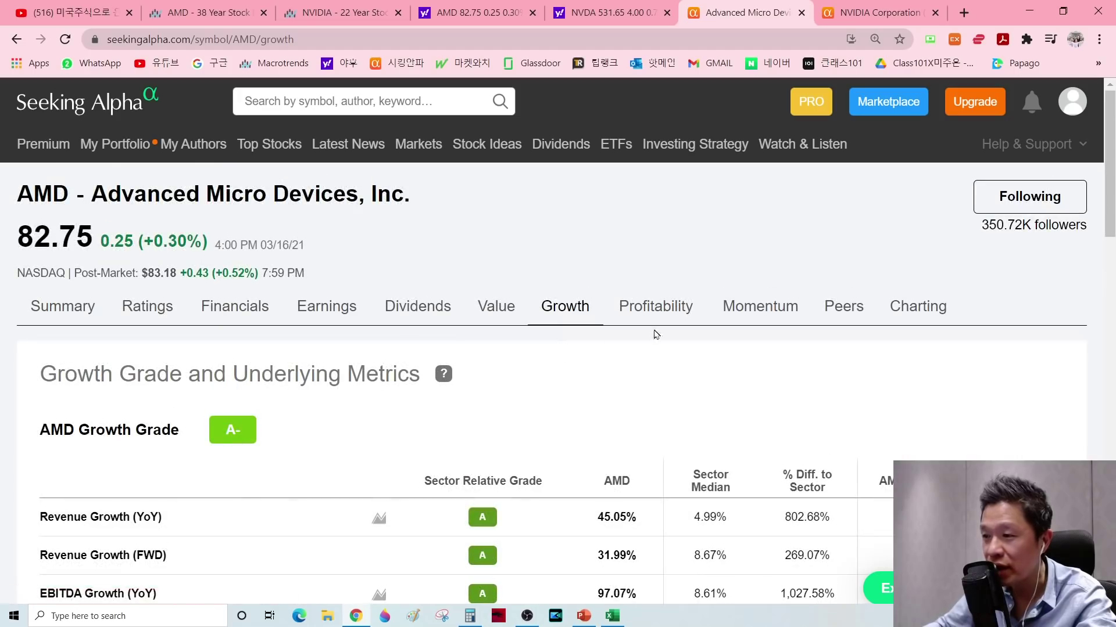
left_click(425, 312)
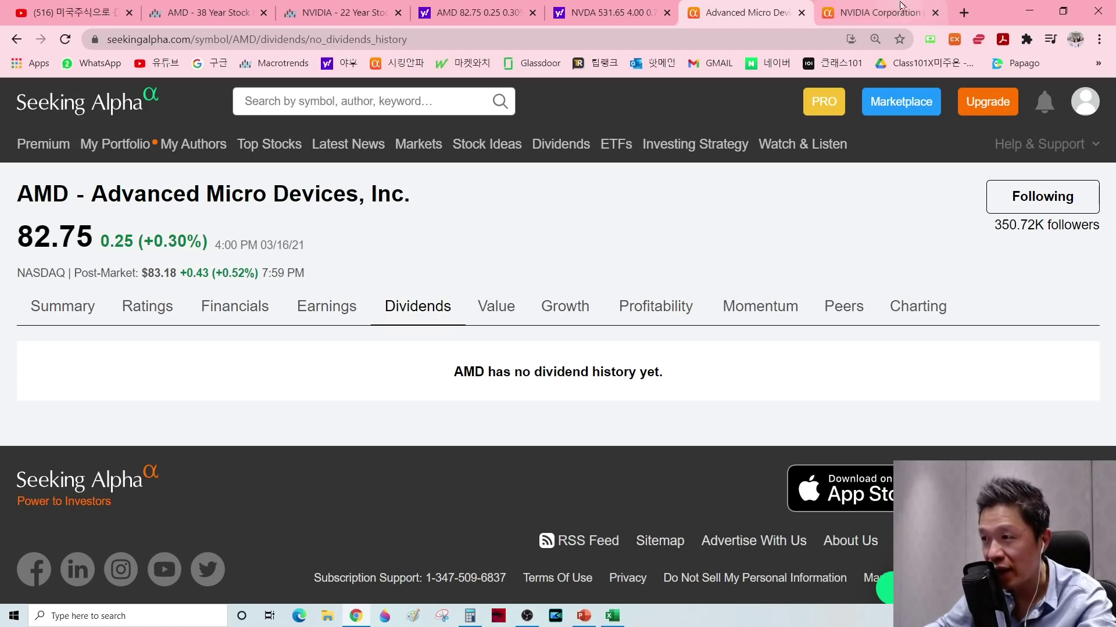
Open NVIDIA's dividend scorecard on Seeking Alpha and examine the Dividend Summary, including yield and 5 Year Growth Rate
left_click(880, 13)
scroll(674, 366, "up", 4)
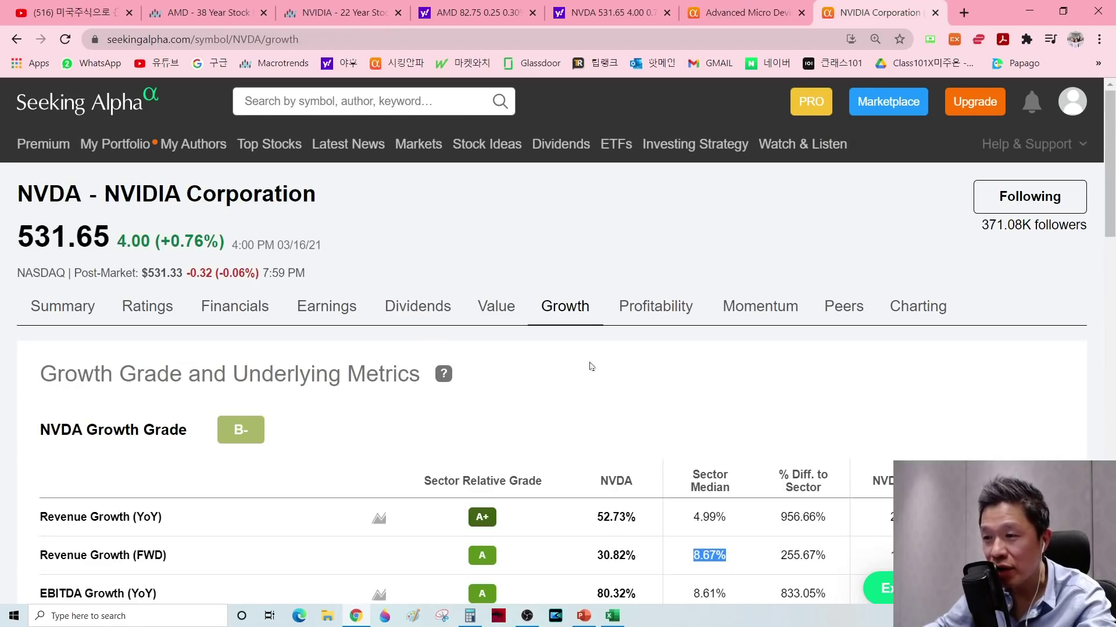
left_click(418, 307)
scroll(416, 343, "down", 1)
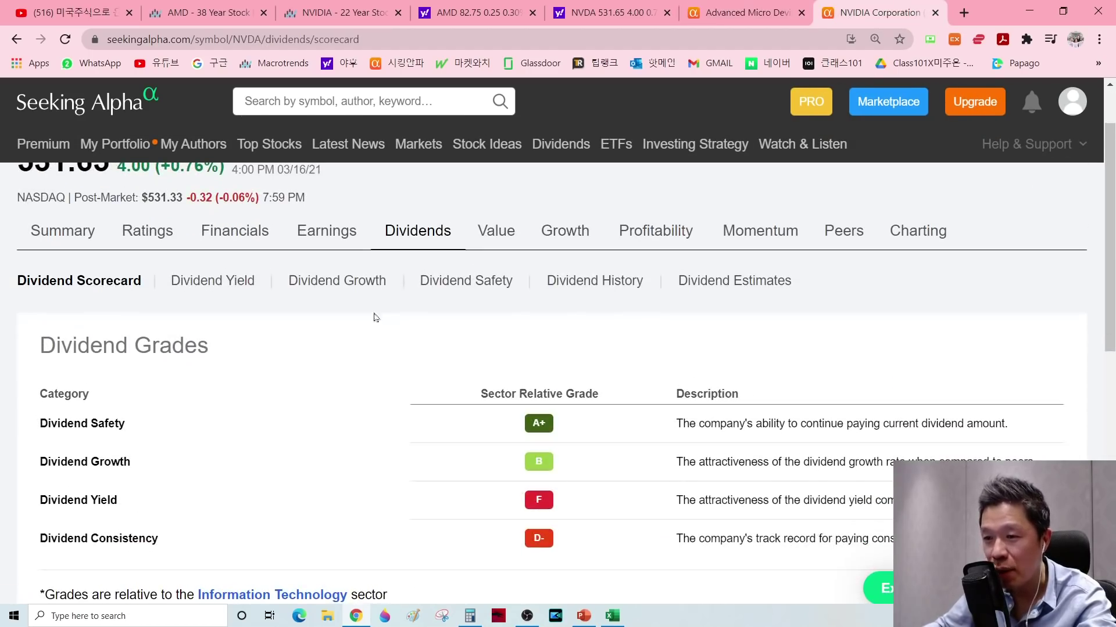
scroll(224, 349, "down", 5)
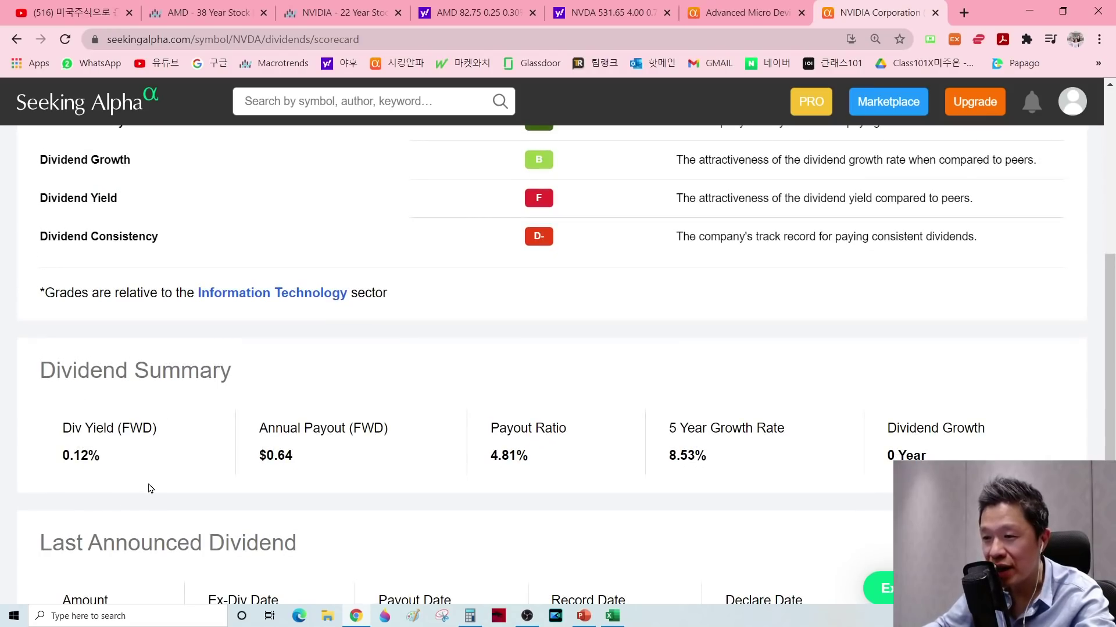
scroll(246, 471, "down", 1)
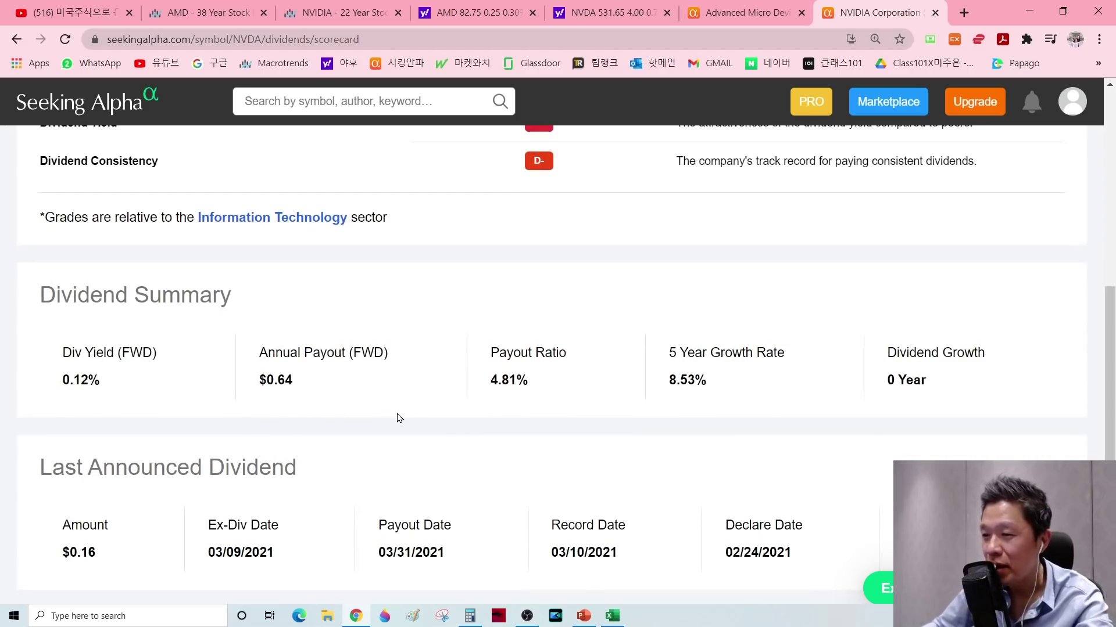
left_click_drag(668, 353, 799, 350)
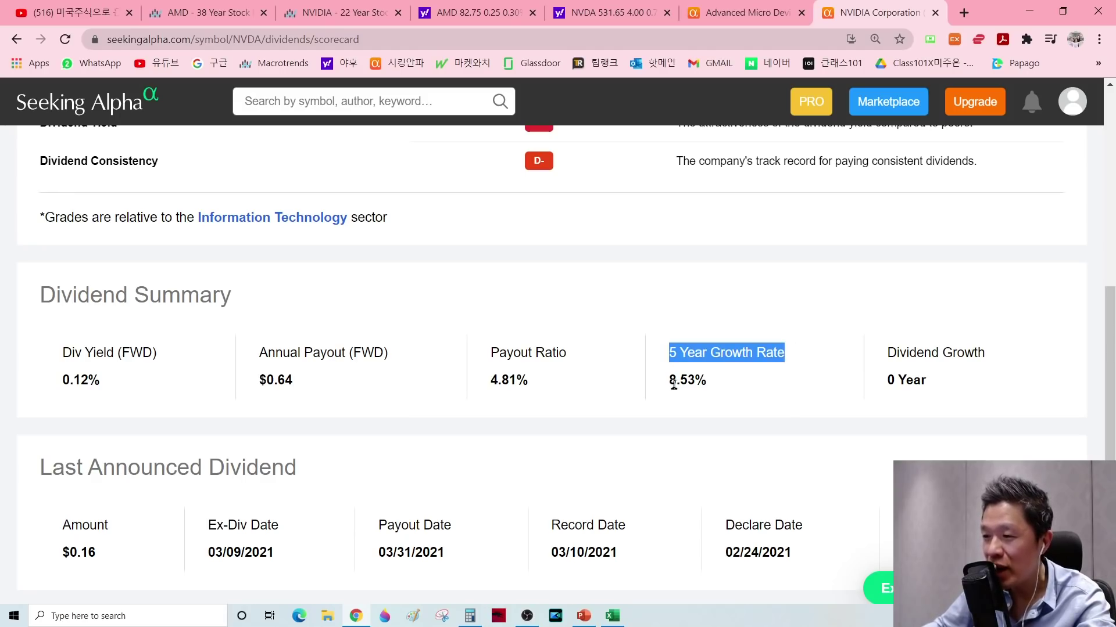
left_click_drag(671, 384, 749, 388)
left_click(743, 411)
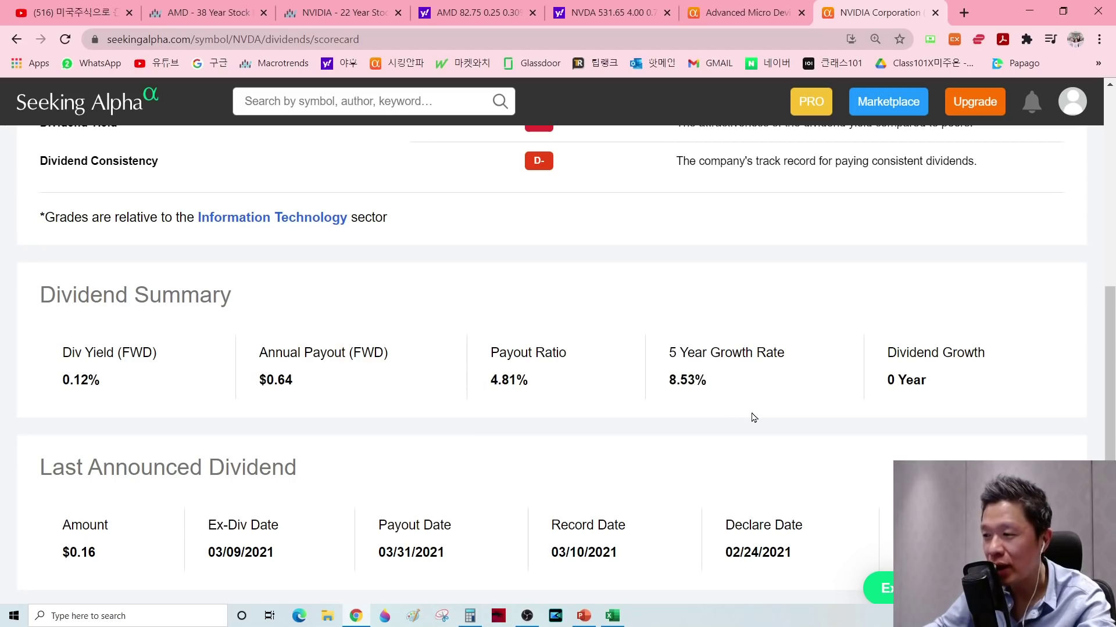
Return to the Excel scorecard and enter NVIDIA's dividend yield of 0.12 in G19
scroll(82, 545, "up", 3)
key("alt+Tab")
type("0.12")
key("Return")
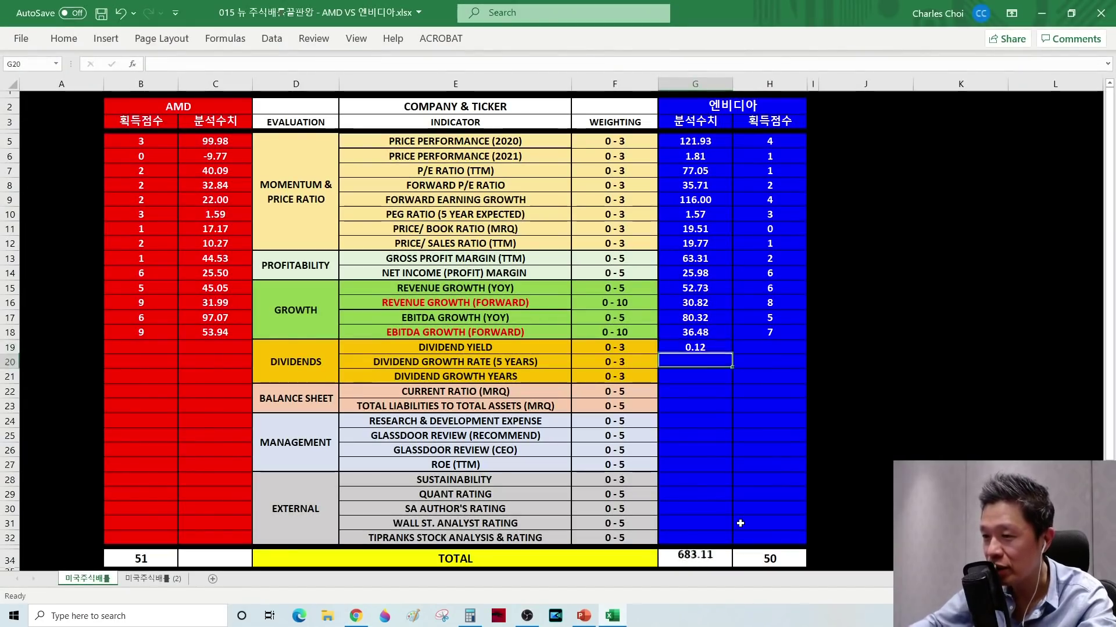
Enter NA for AMD's dividend yield, 5-year dividend growth rate and dividend growth years in C19 to C21
left_click(206, 348)
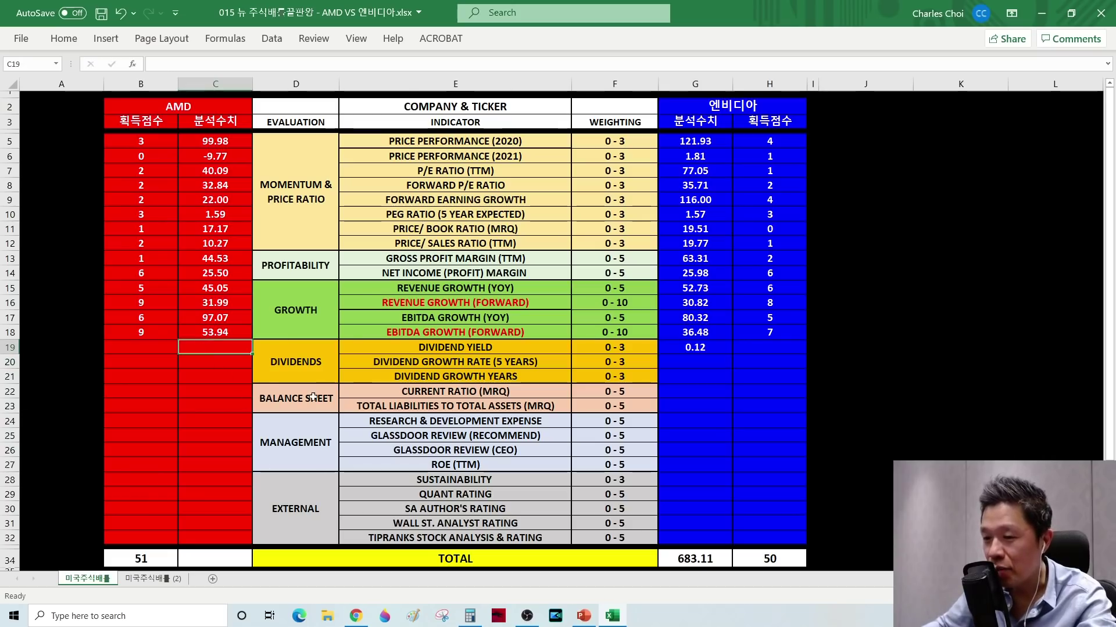
type("NA")
key("Return")
type("NA")
key("Return")
type("NA")
key("Return")
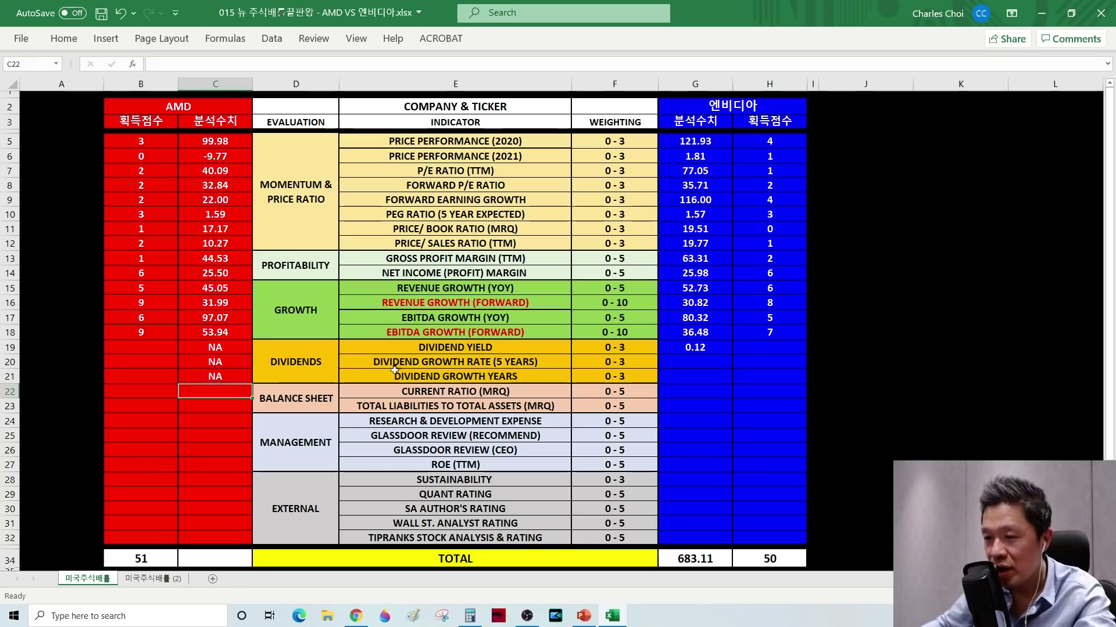
Look up NVIDIA's 5-year dividend growth rate in Chrome and enter 8.53 in G20 of the Excel scorecard
left_click(695, 363)
key("alt+Tab")
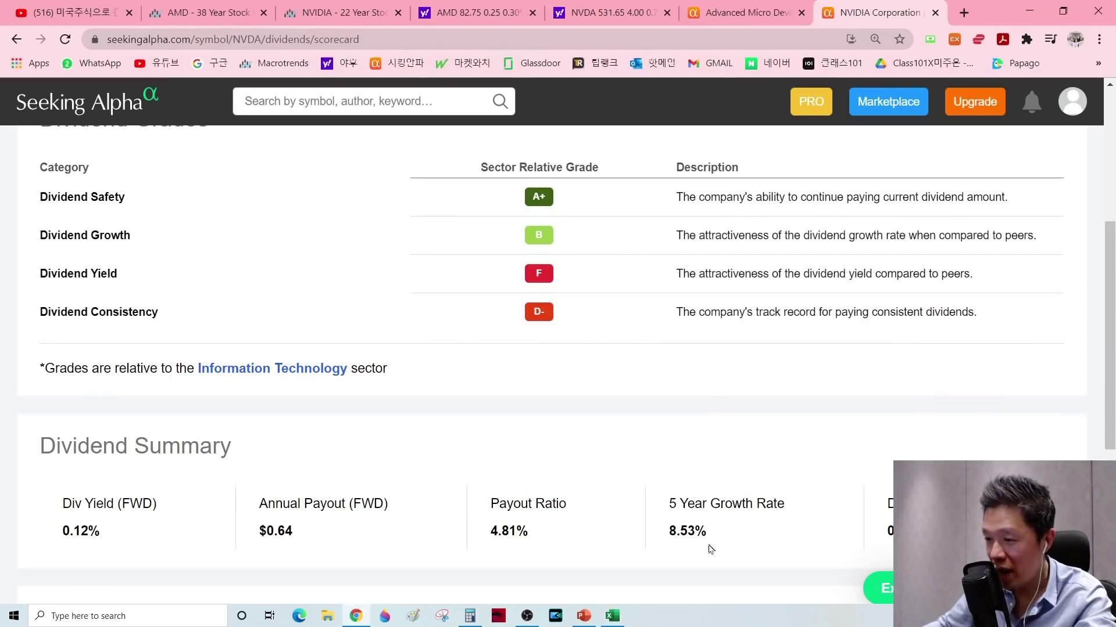
key("alt+Tab")
type("8.53")
key("Return")
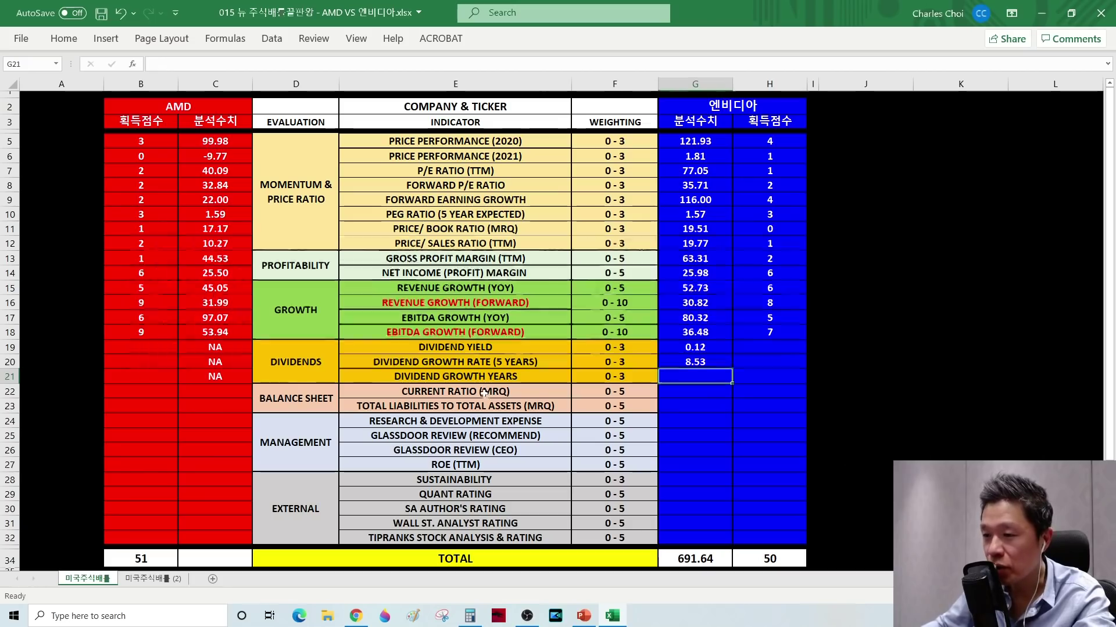
Check NVIDIA's dividend growth years in Chrome and enter 0 in G21 of the Excel scorecard
key("alt+Tab")
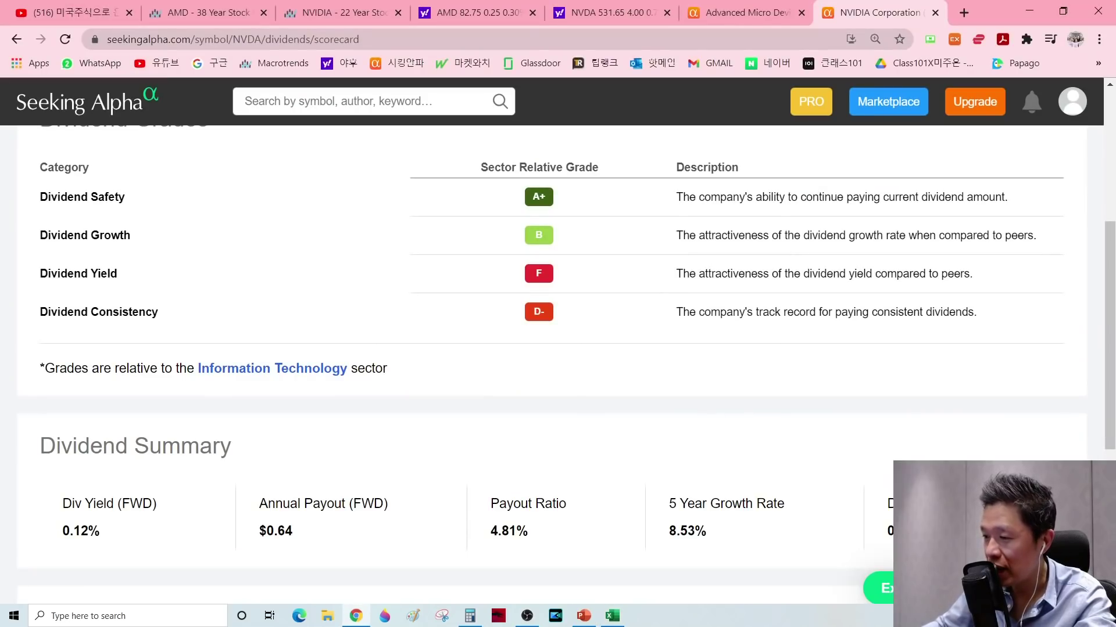
key("alt+Tab")
type("0")
key("Return")
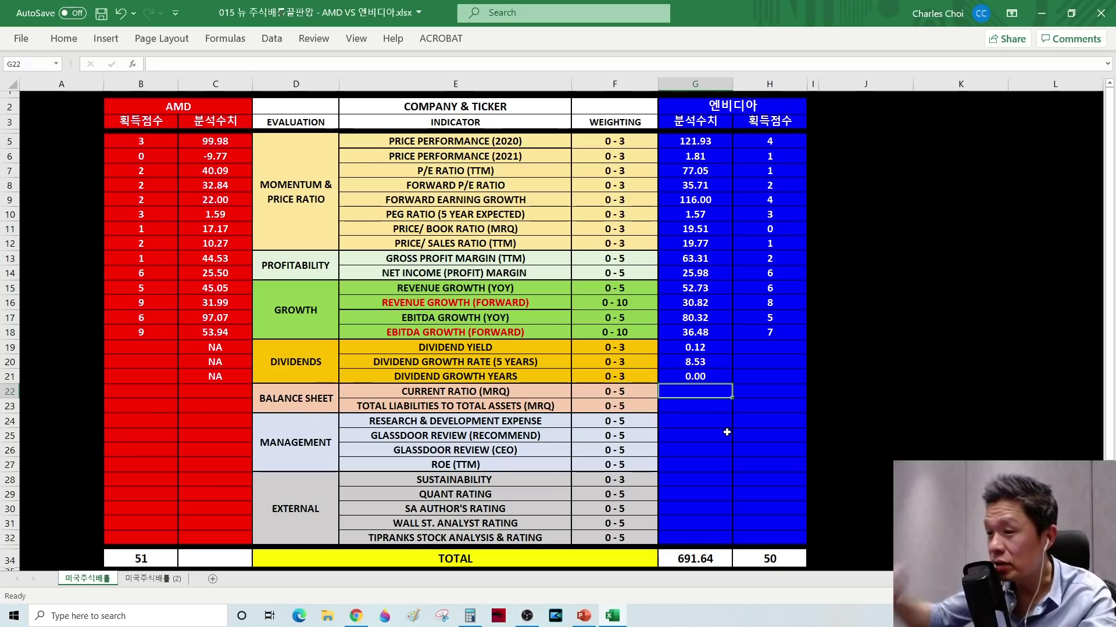
Enter a score of 0 for AMD's dividend yield, dividend growth rate and dividend growth years in B19:B21
left_click(451, 376)
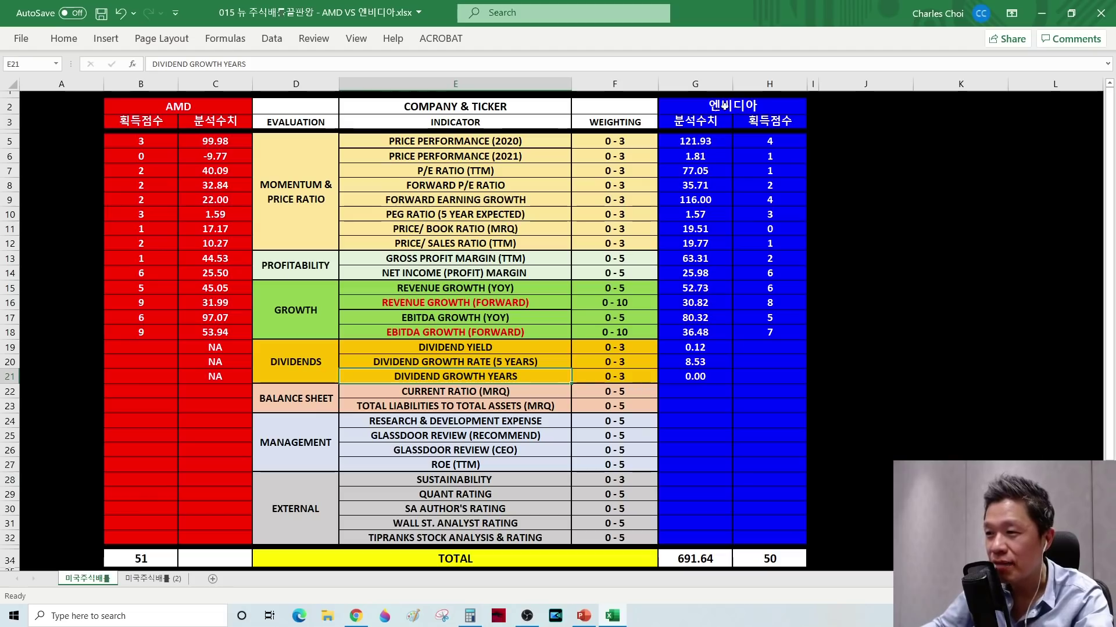
left_click(695, 376)
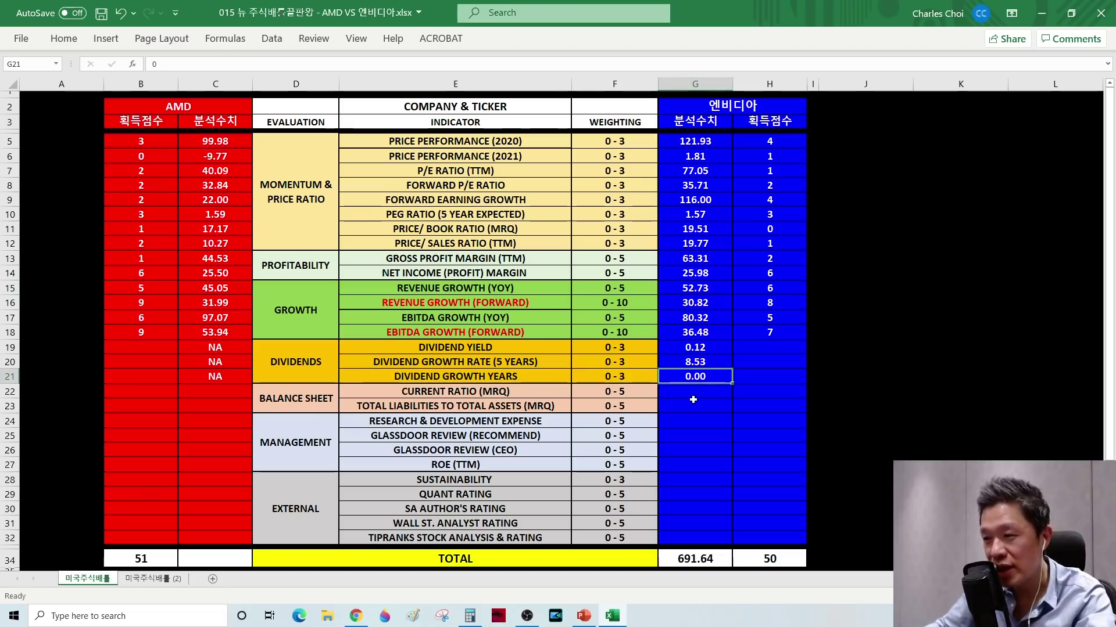
left_click(148, 349)
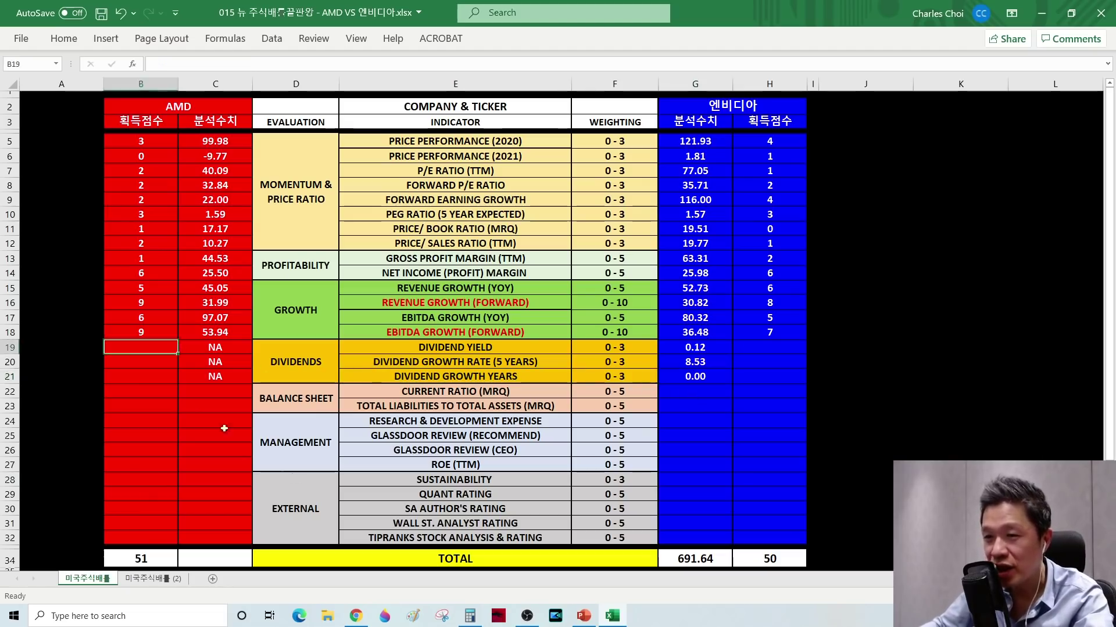
type("0")
key("Return")
type("0")
key("Return")
type("0")
key("Return")
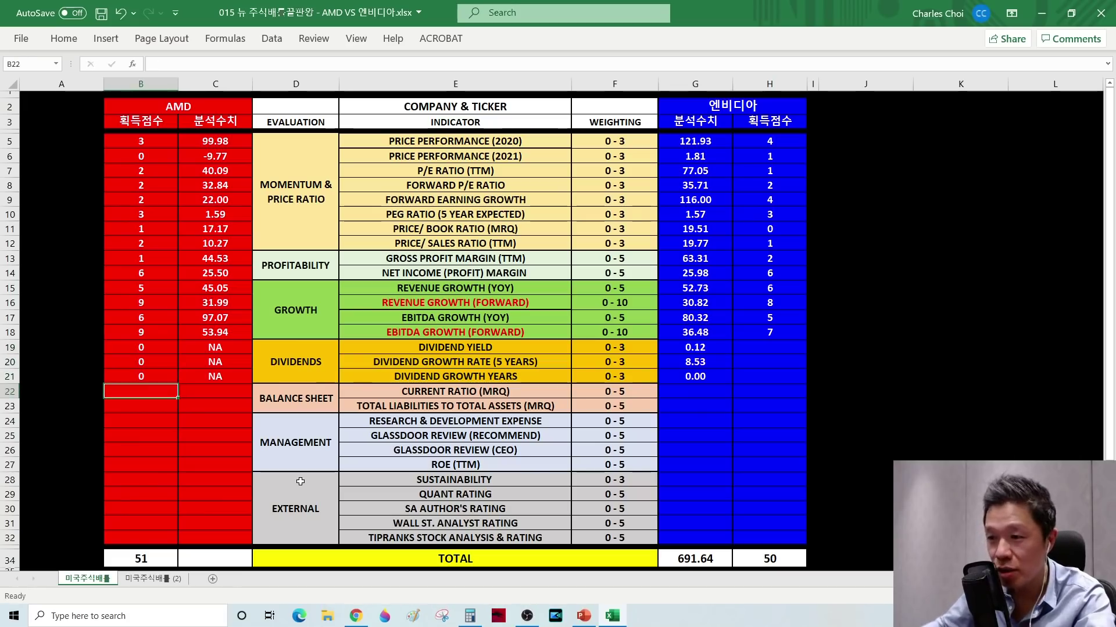
Enter NVIDIA's dividend scores in H19:H21: 1 for yield, 1 for five-year growth rate and 0 for growth years
left_click(774, 351)
key("Return")
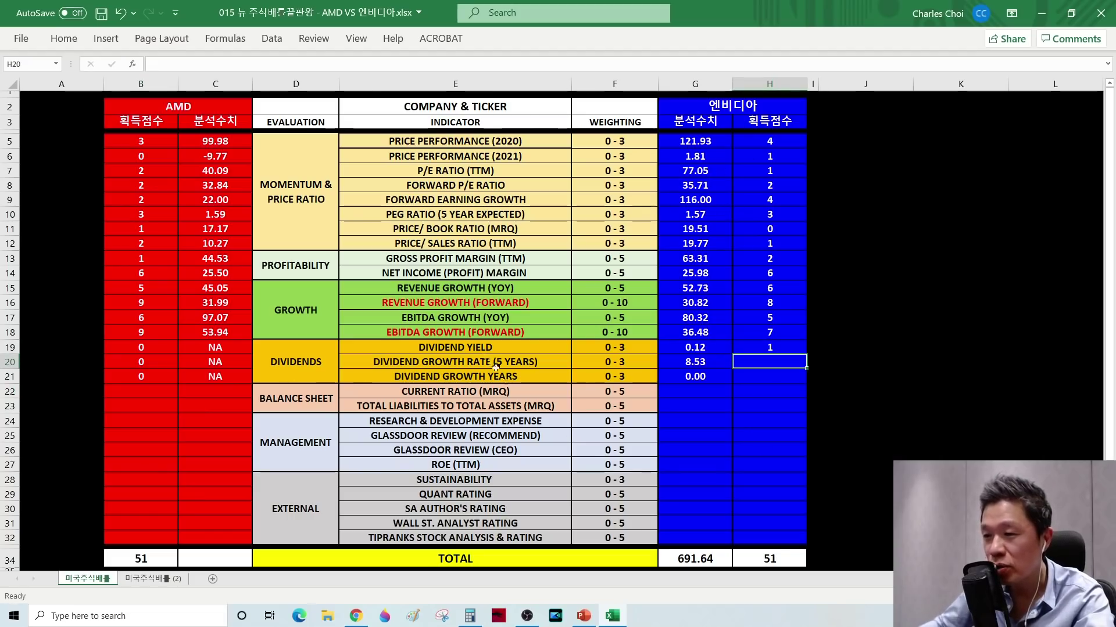
left_click(702, 362)
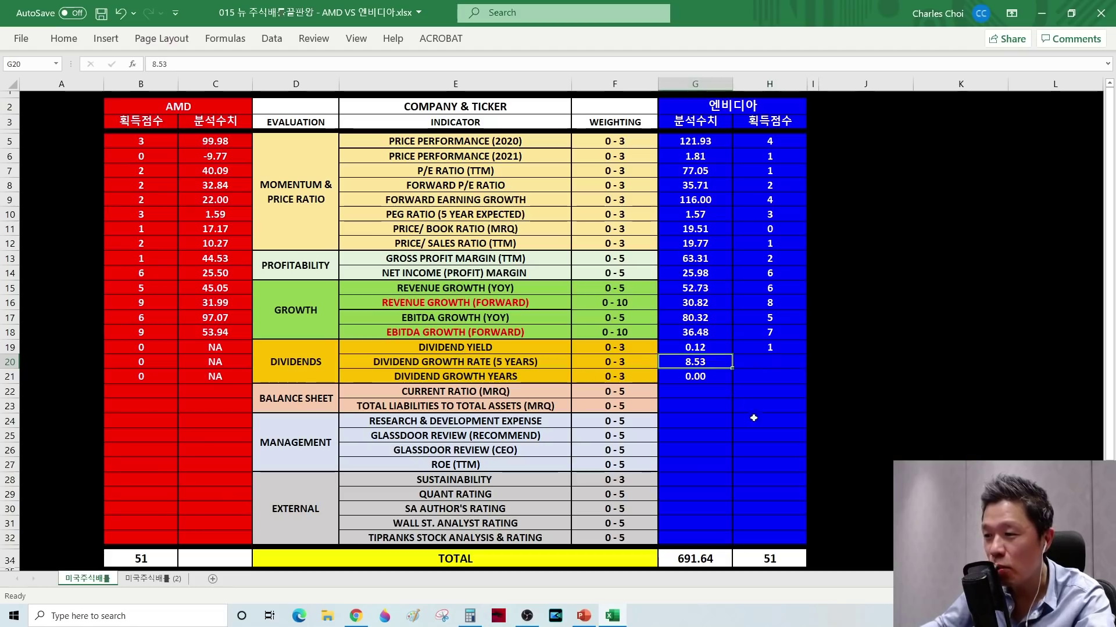
left_click(774, 360)
type("1")
key("Return")
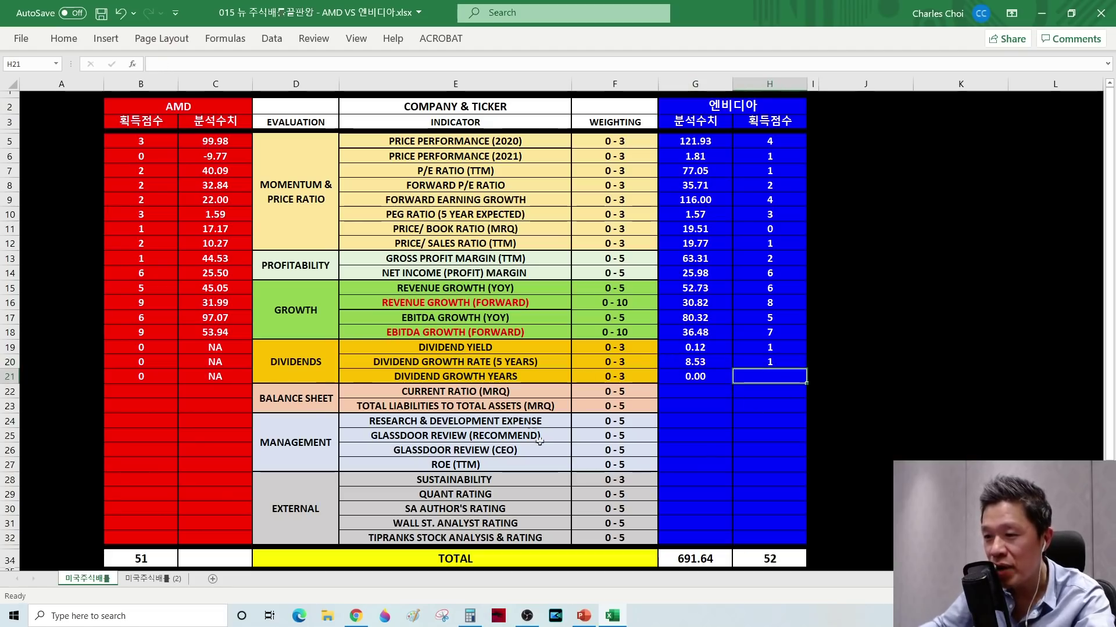
left_click(418, 378)
left_click(777, 379)
type("0")
key("Return")
left_click(141, 558)
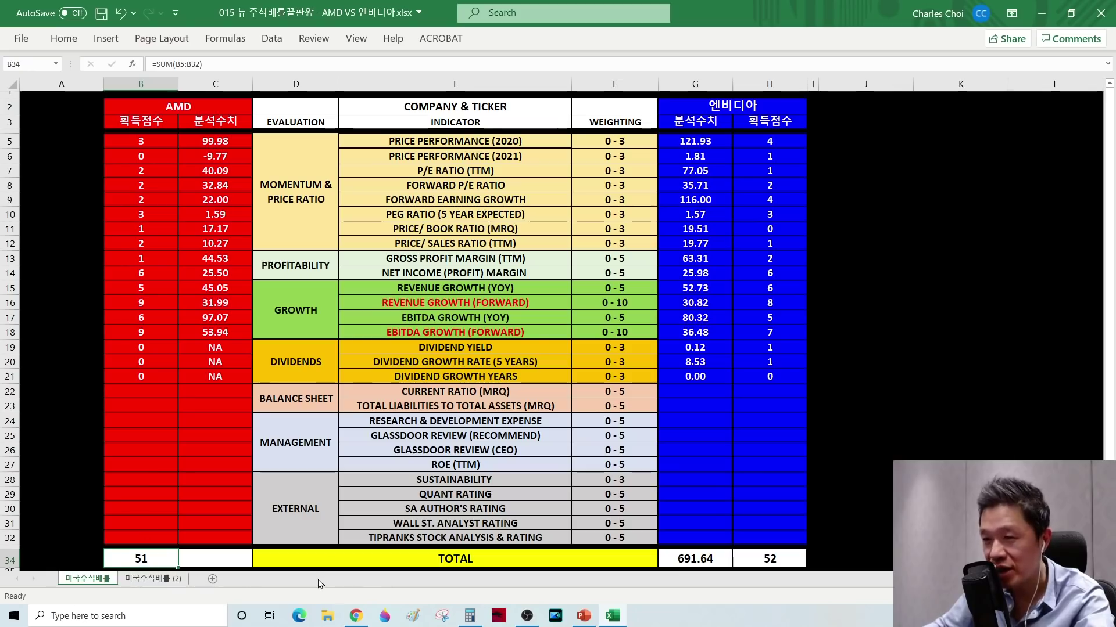
left_click(310, 398)
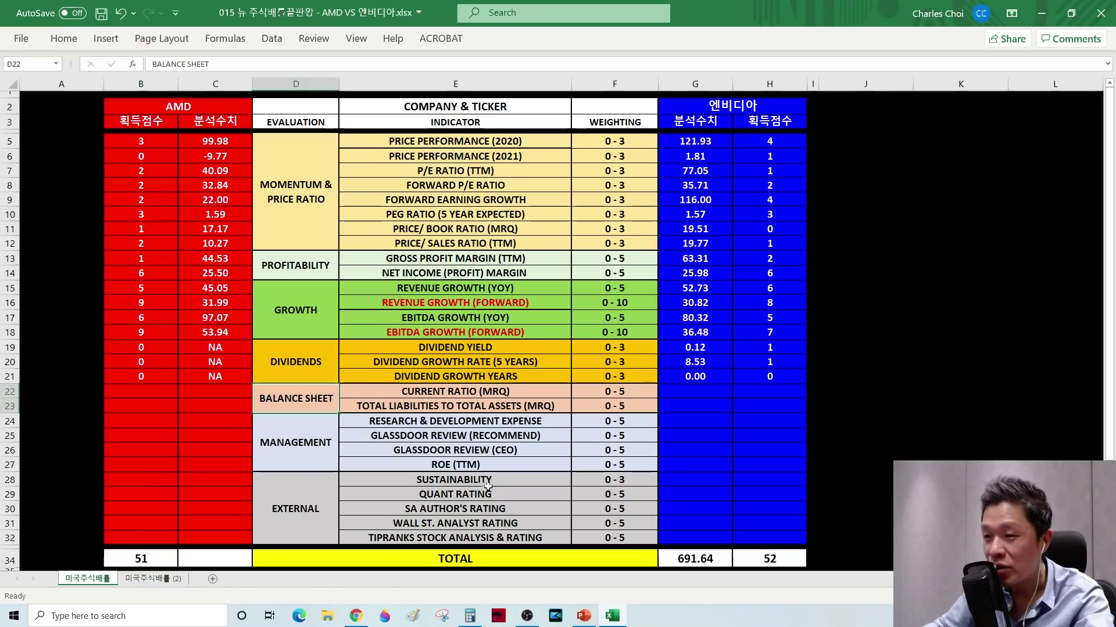
left_click(458, 395)
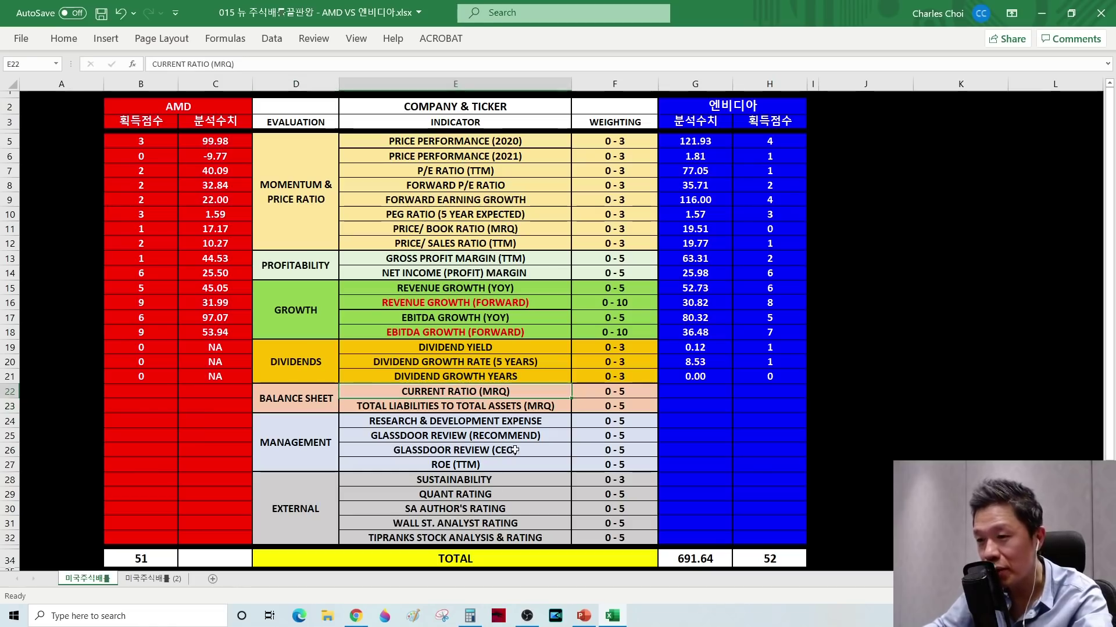
left_click(435, 410)
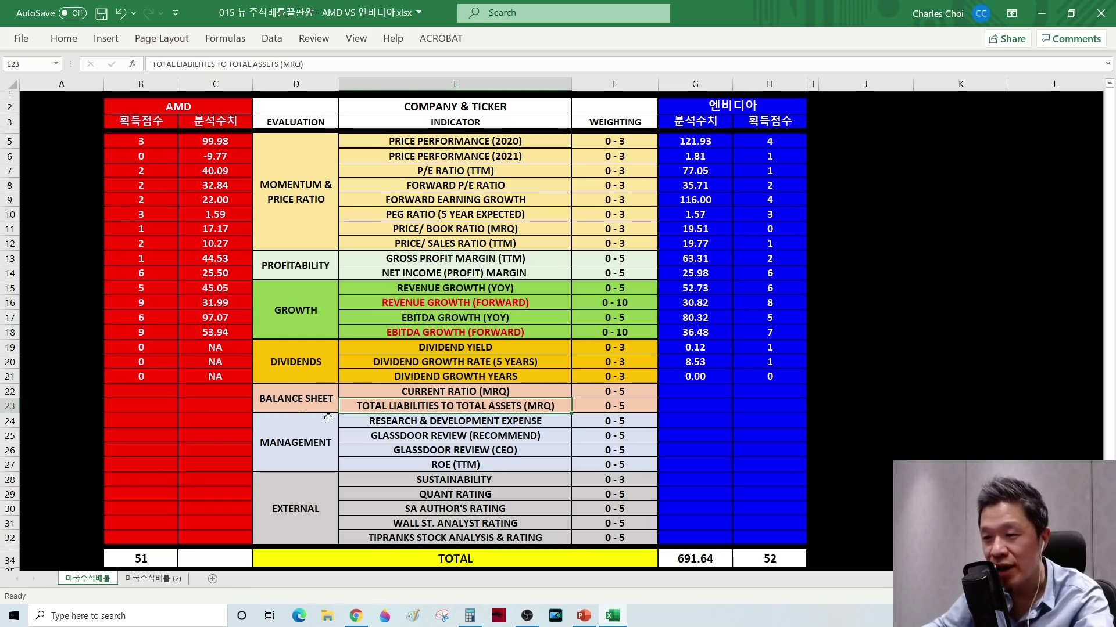
Switch to Chrome, open MarketWatch in a new tab and look up the AMD stock quote
key("alt+Tab")
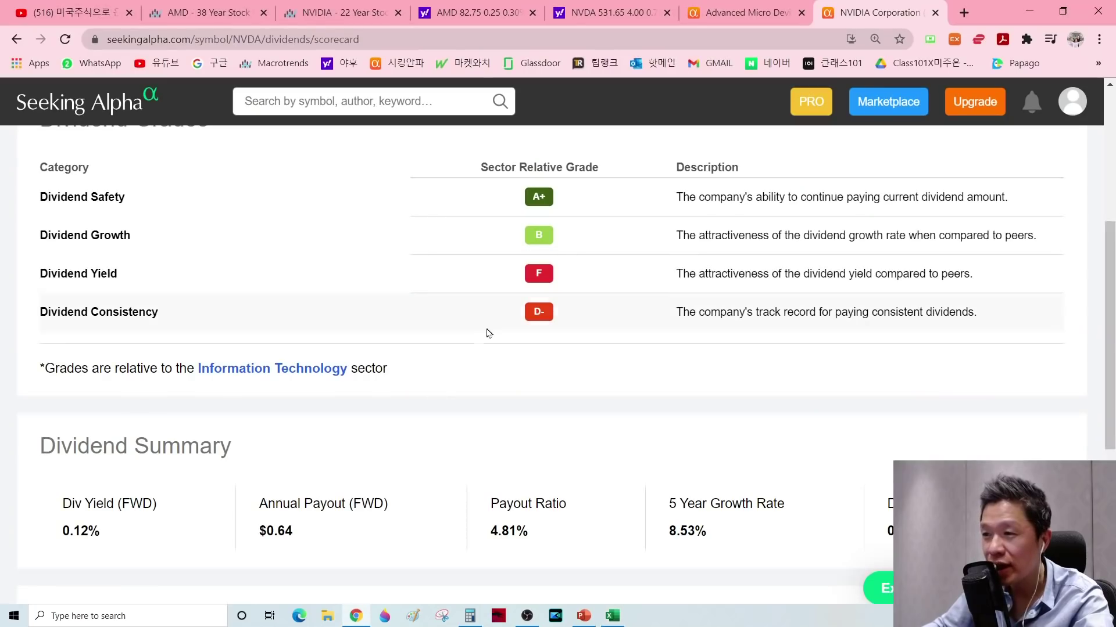
left_click(964, 12)
left_click(466, 66)
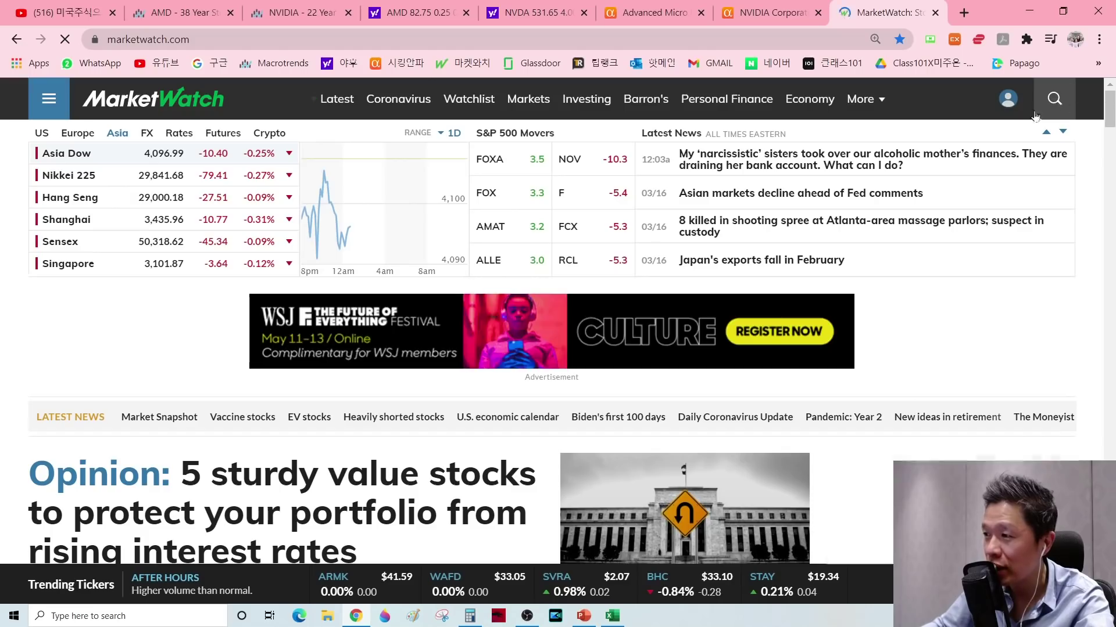
left_click(1054, 100)
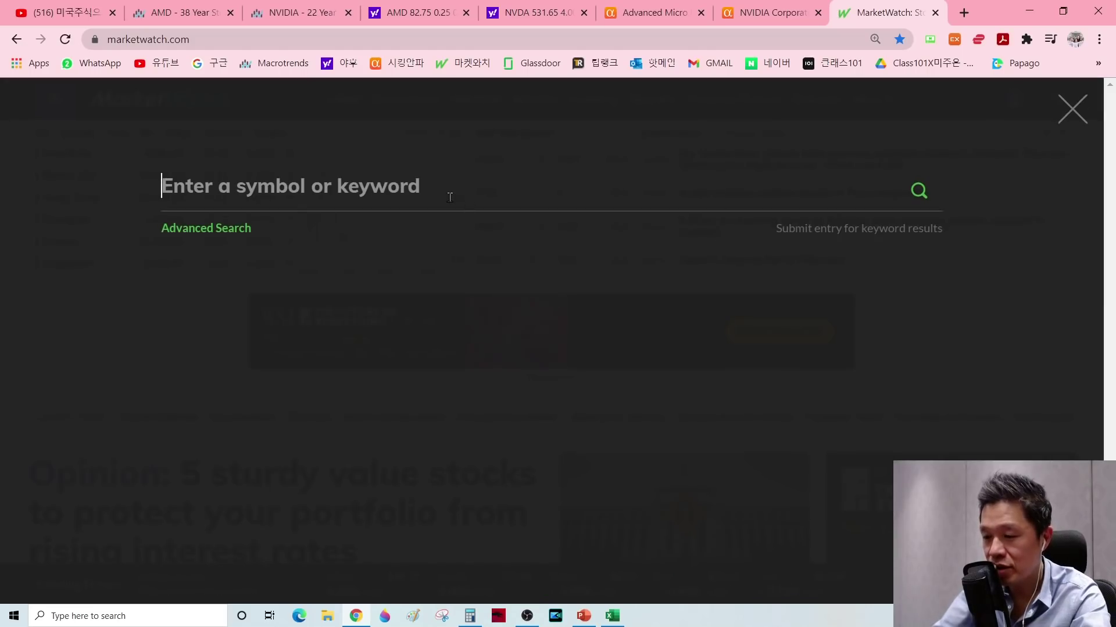
type("AMD")
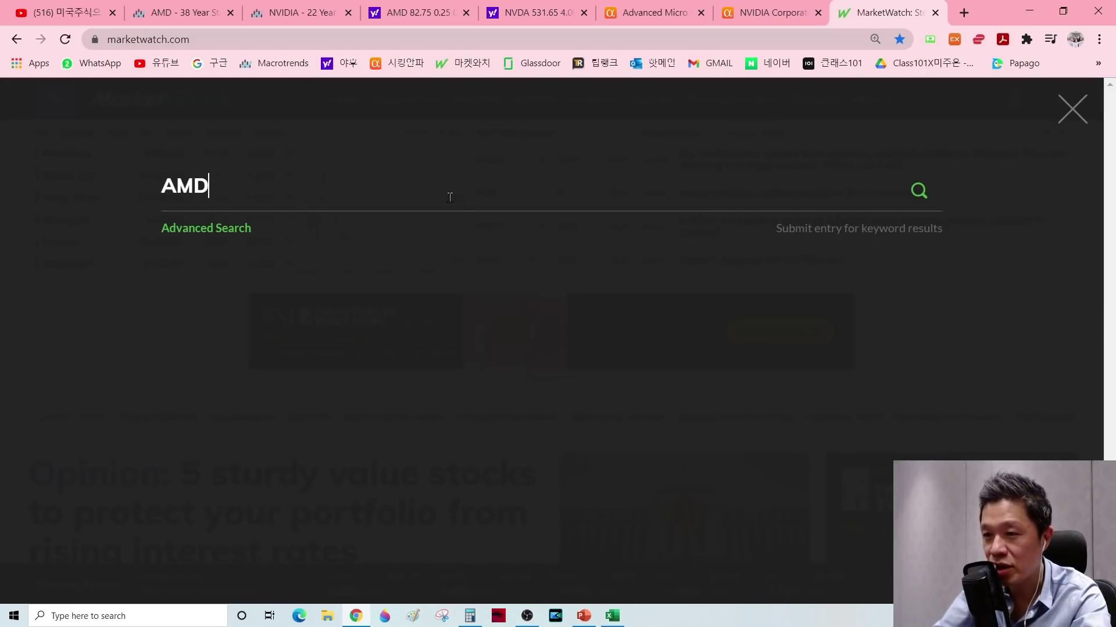
key("Return")
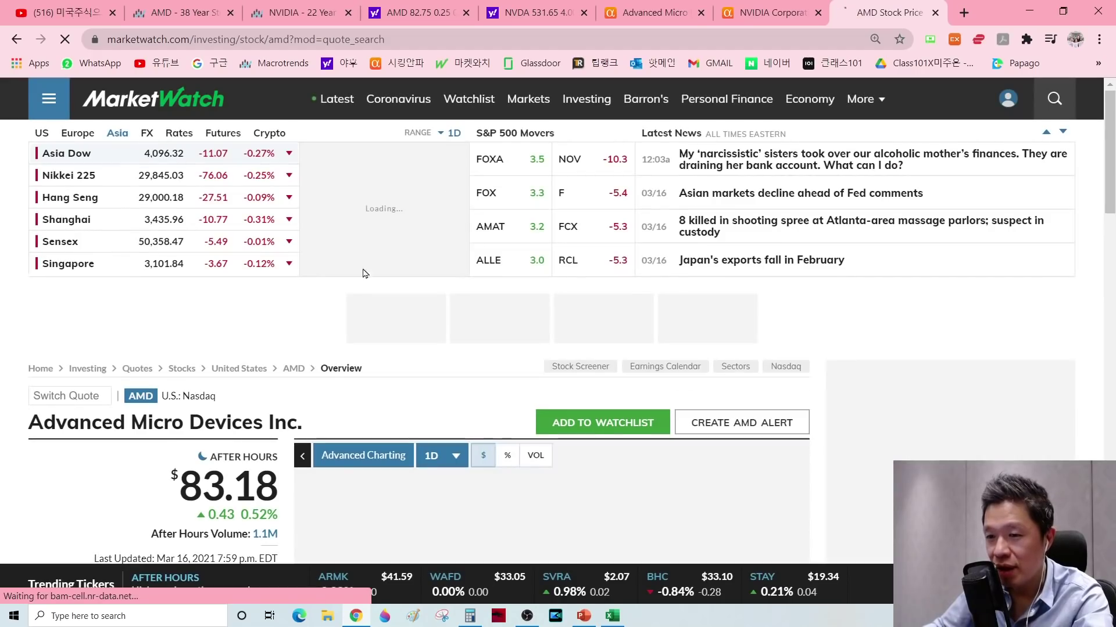
Open the balance sheet in AMD's financials on MarketWatch
scroll(365, 274, "down", 4)
scroll(154, 340, "down", 5)
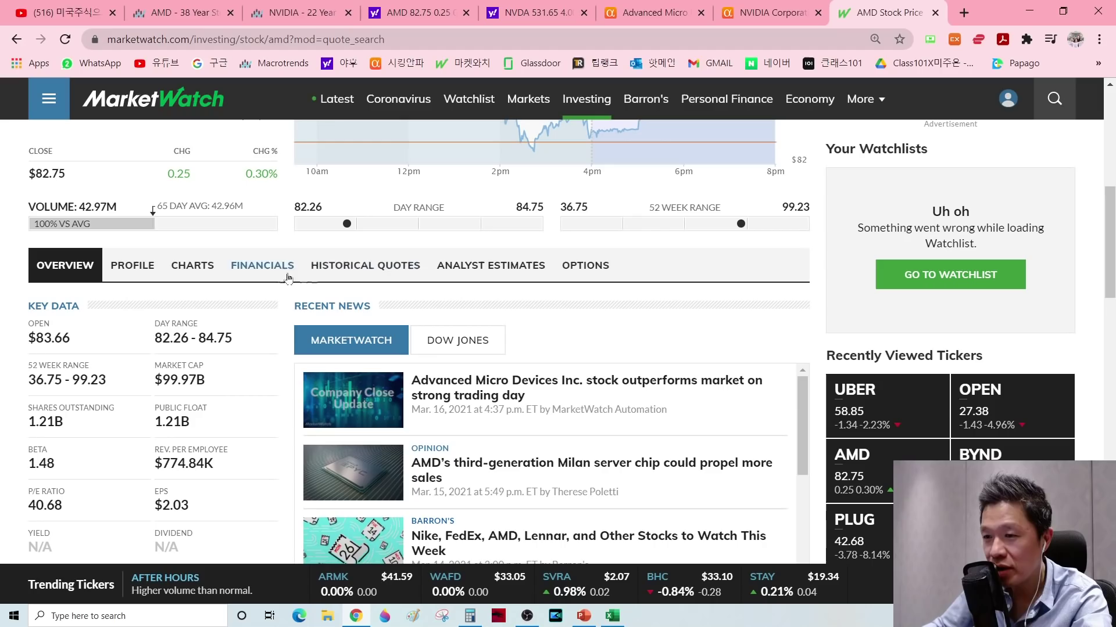
left_click(261, 267)
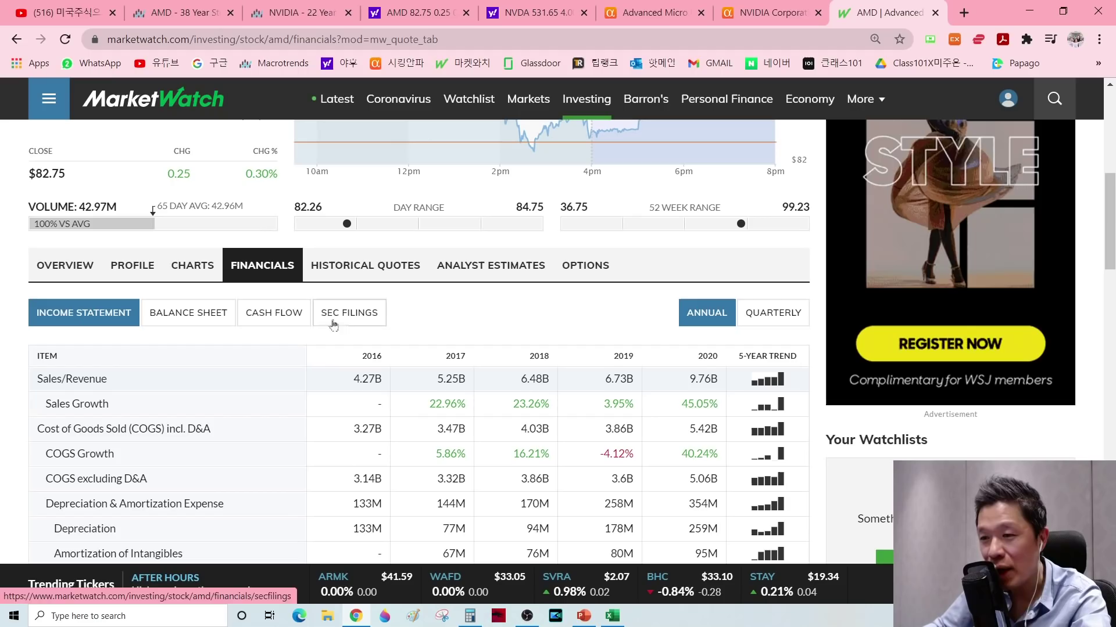
left_click(185, 323)
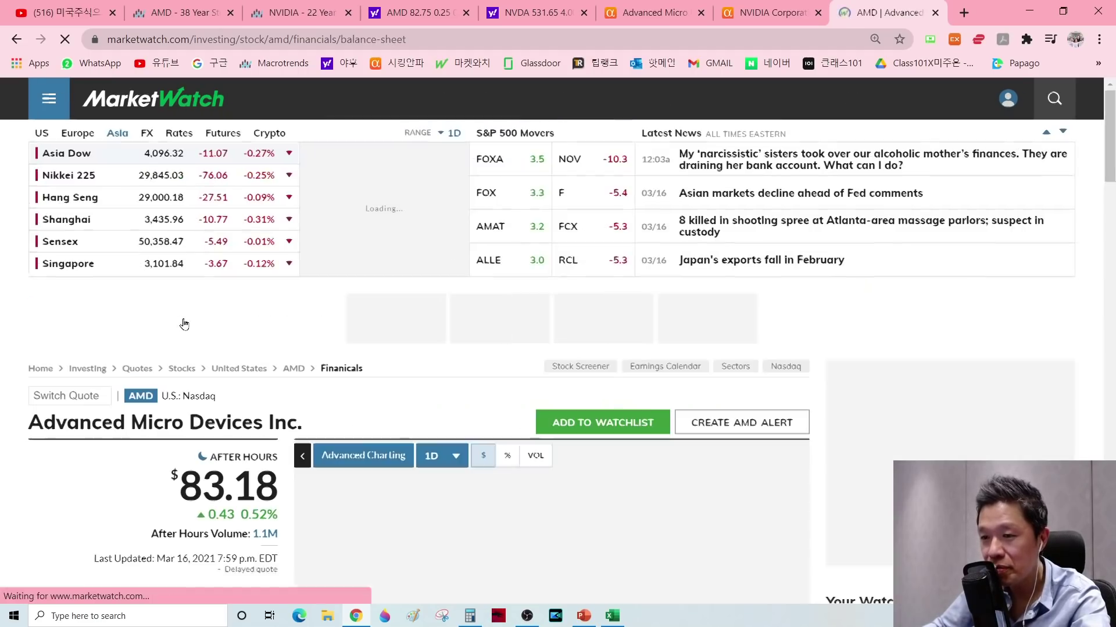
scroll(331, 260, "down", 7)
scroll(331, 260, "down", 3)
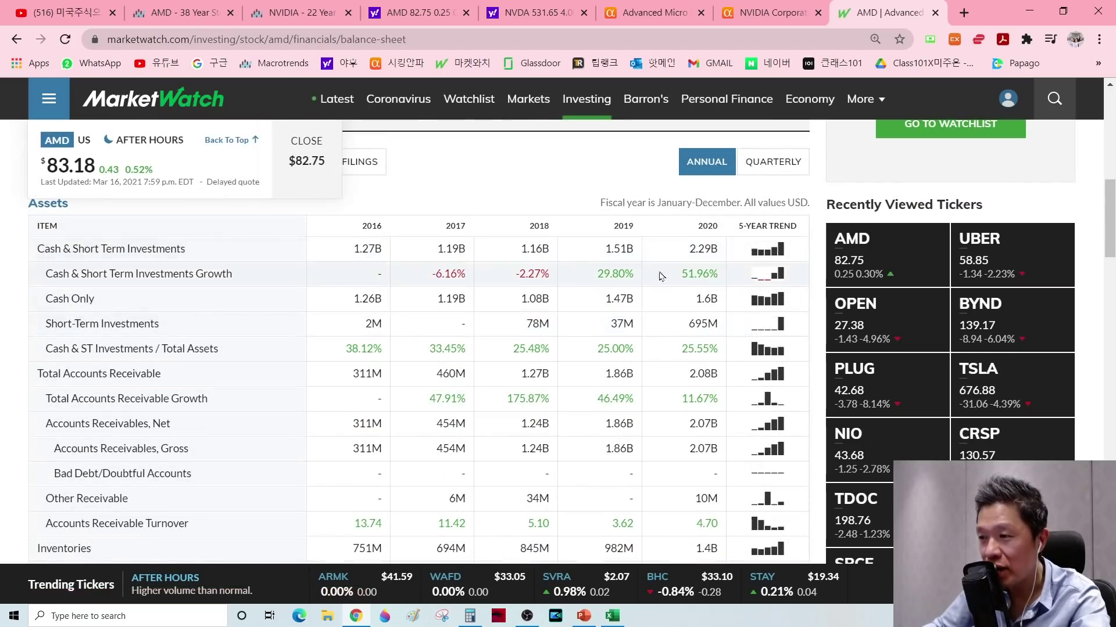
scroll(737, 329, "up", 2)
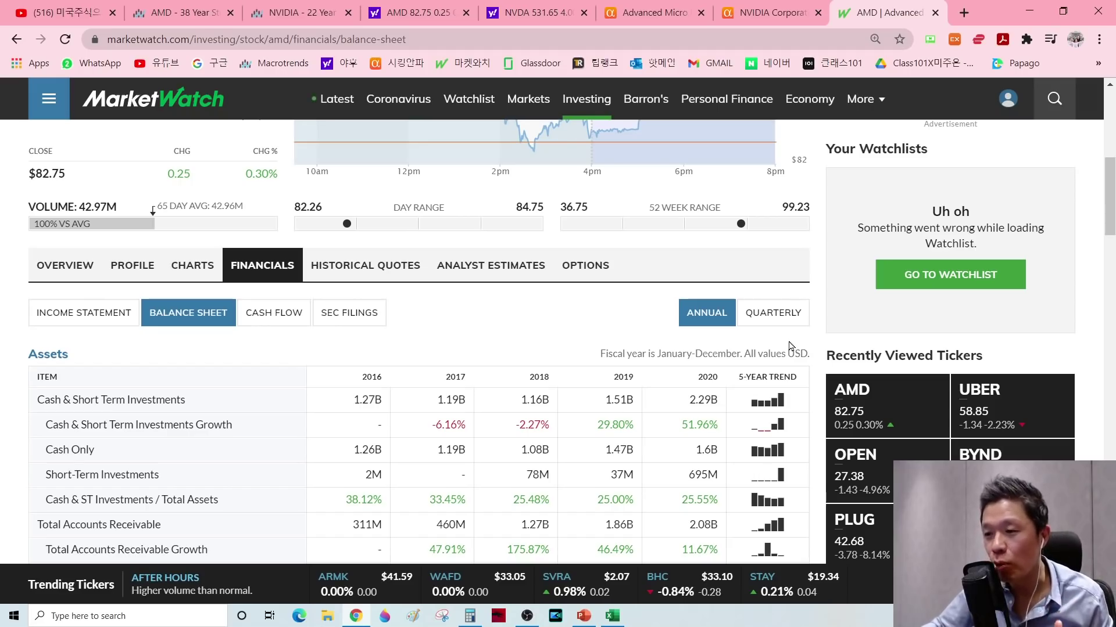
Switch AMD's balance sheet to quarterly figures
left_click(773, 314)
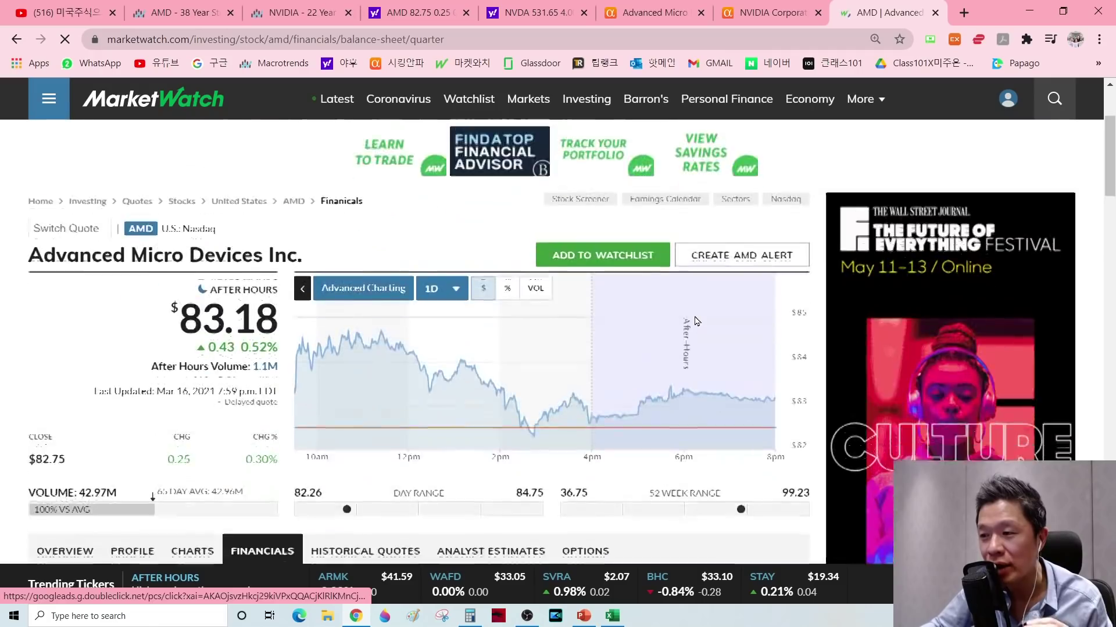
scroll(694, 320, "down", 2)
scroll(665, 337, "up", 1)
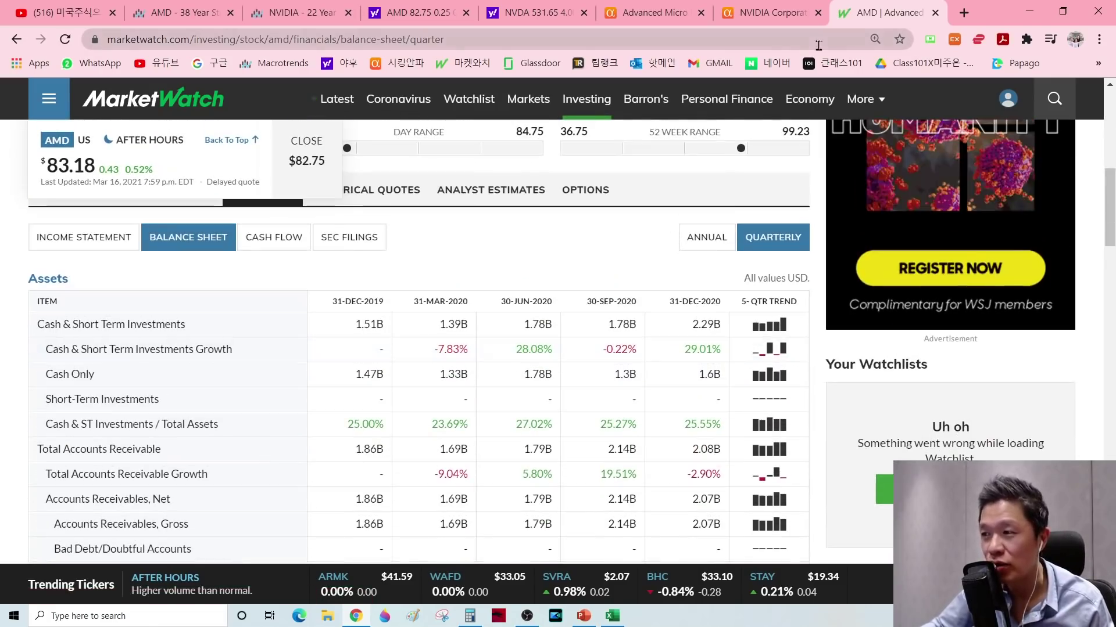
Duplicate the AMD balance sheet tab and open the U.S. Nasdaq quote for NVDA in the copy
right_click(886, 12)
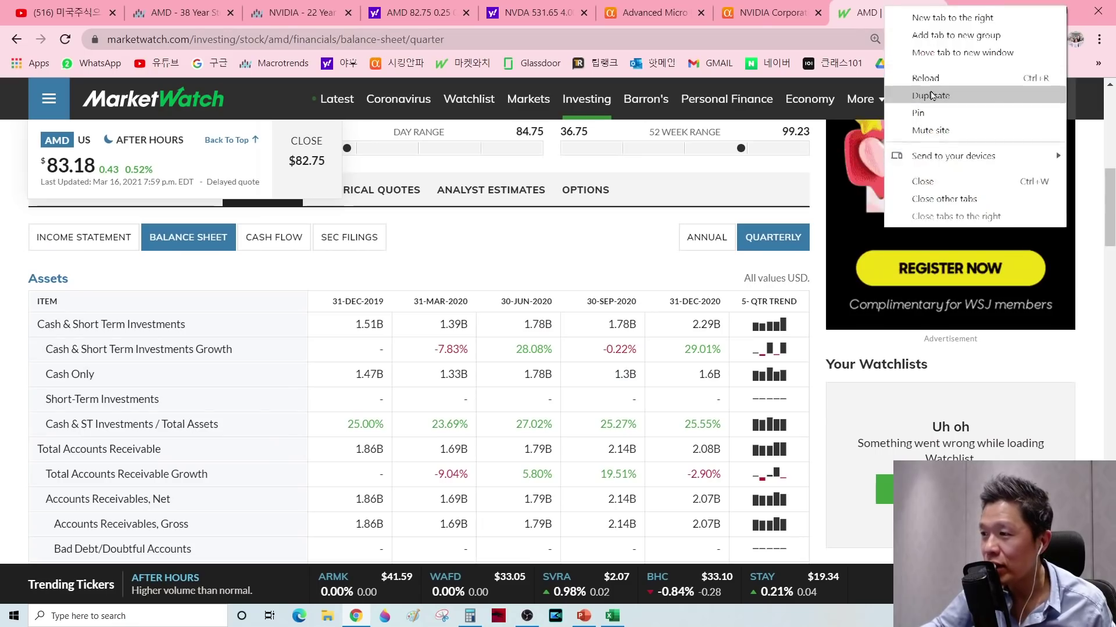
left_click(921, 94)
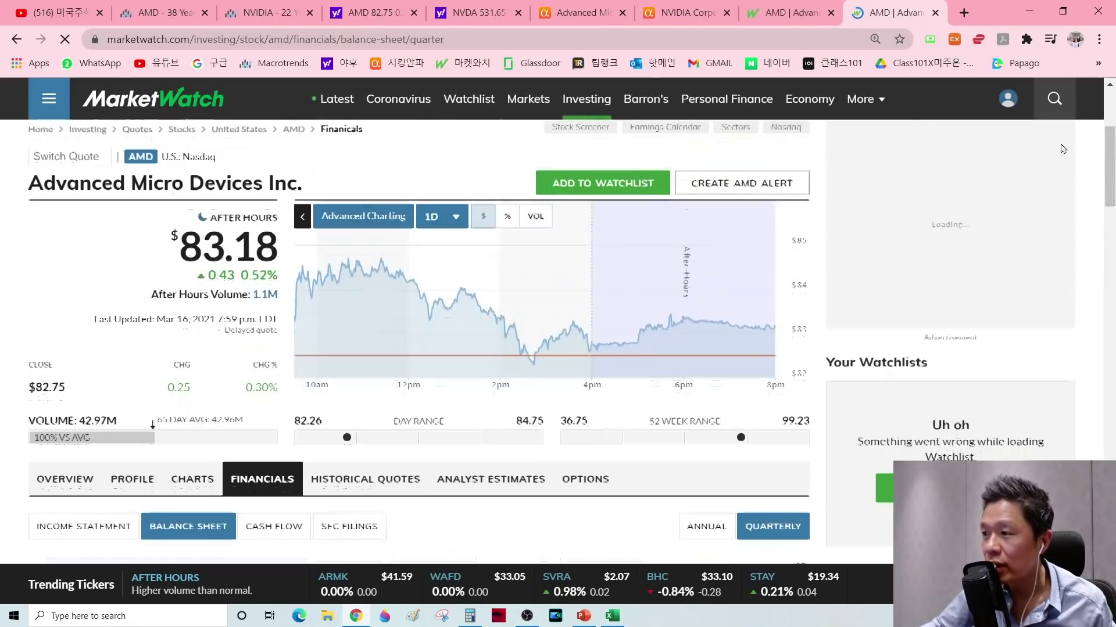
left_click(1054, 102)
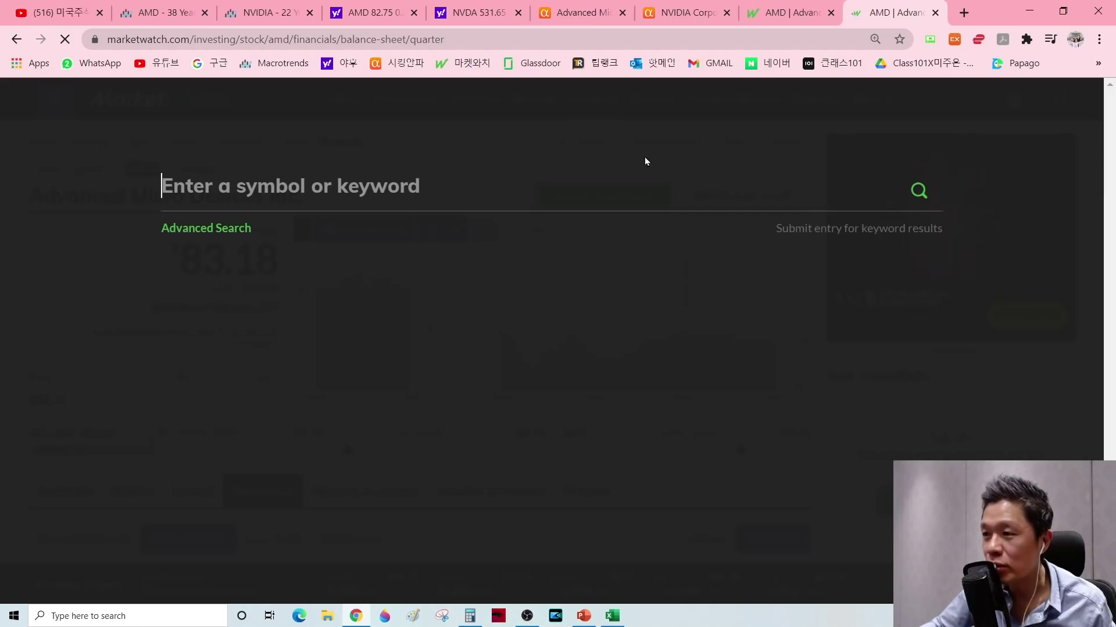
type("NVDA")
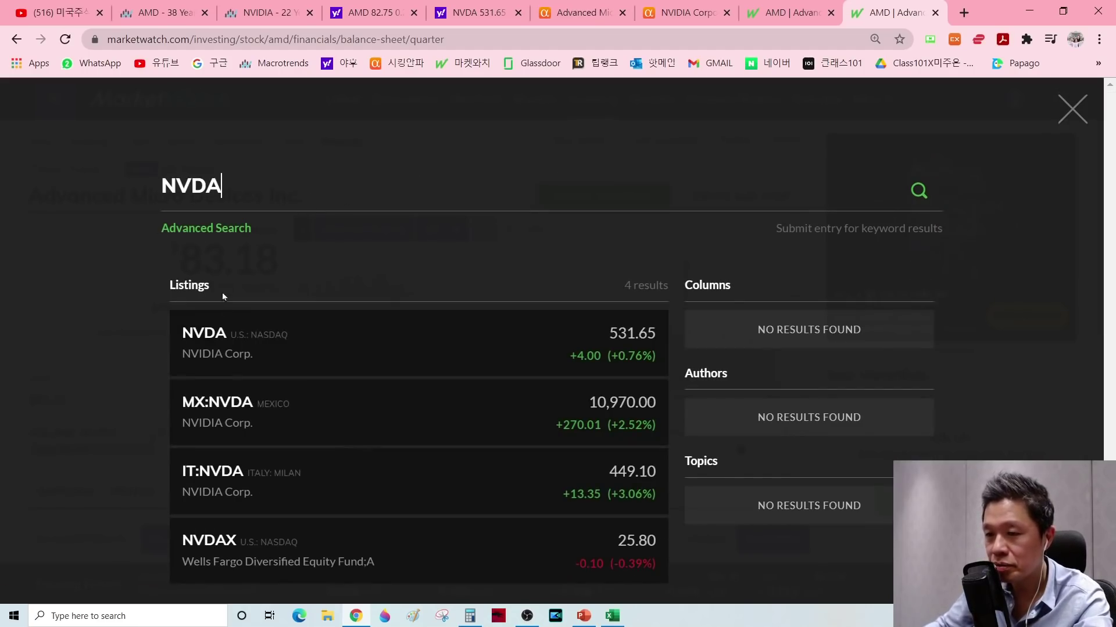
left_click(215, 341)
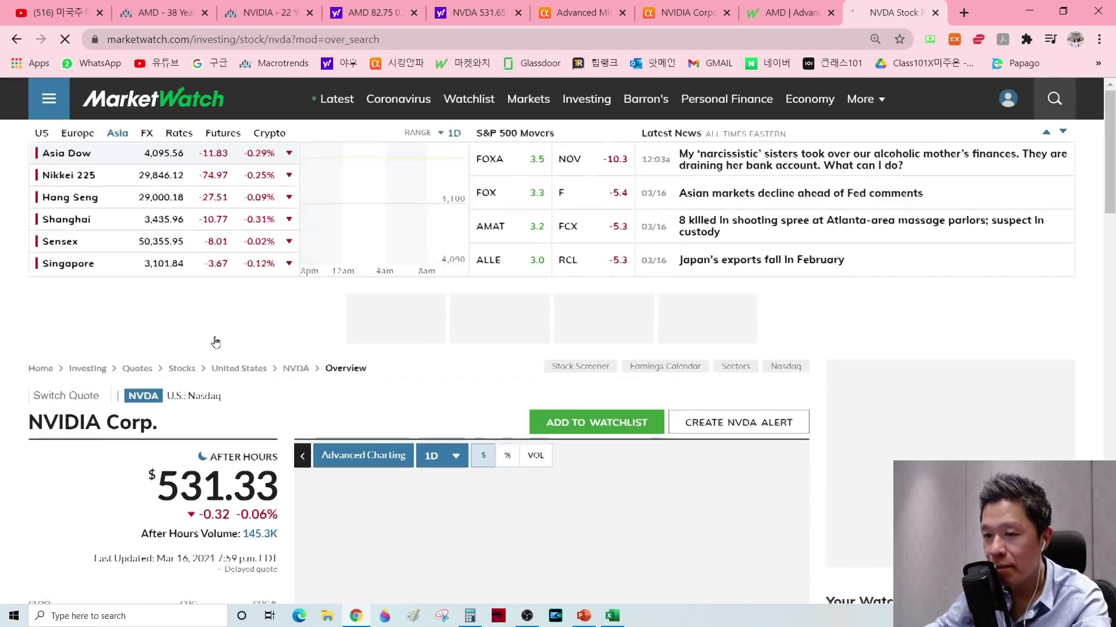
Open NVIDIA's quarterly balance sheet from its financials, and return to the AMD balance sheet tab
scroll(215, 341, "down", 8)
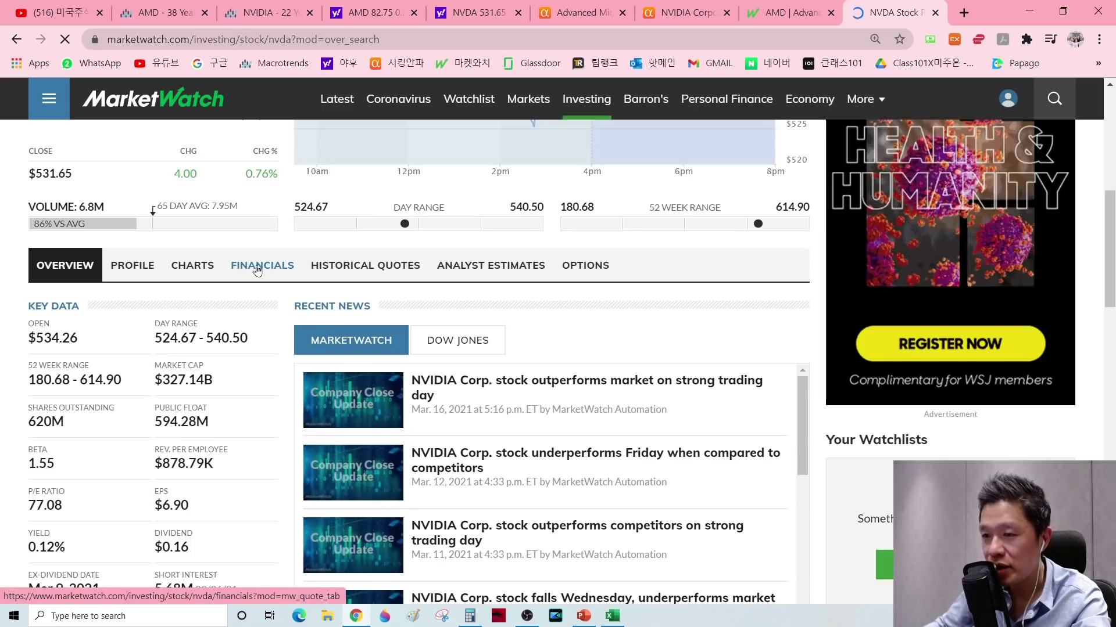
left_click(257, 268)
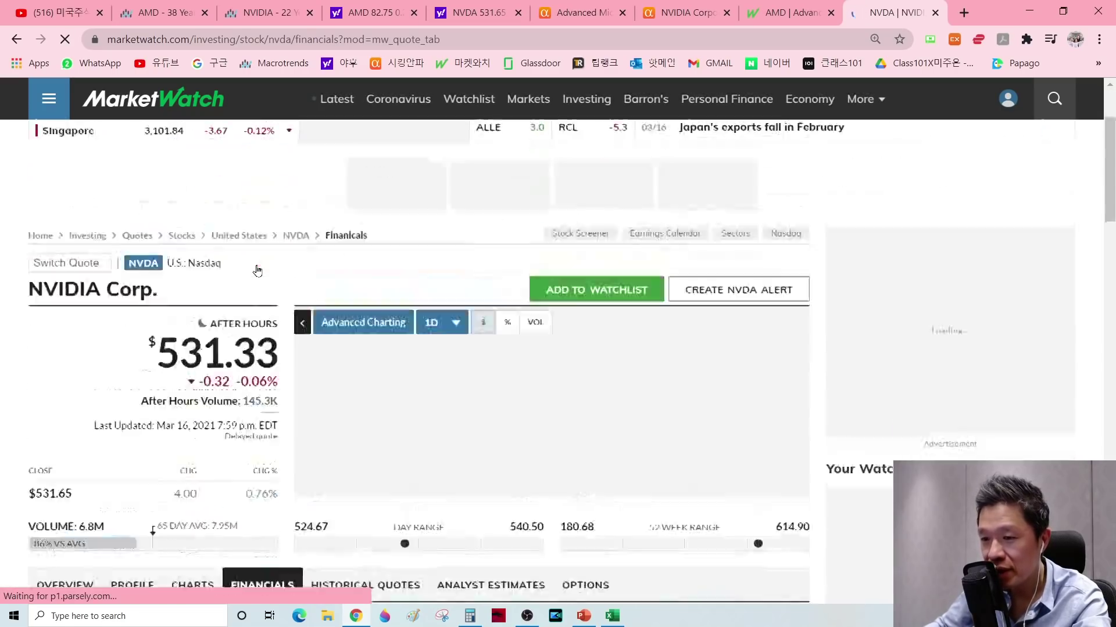
scroll(258, 270, "down", 9)
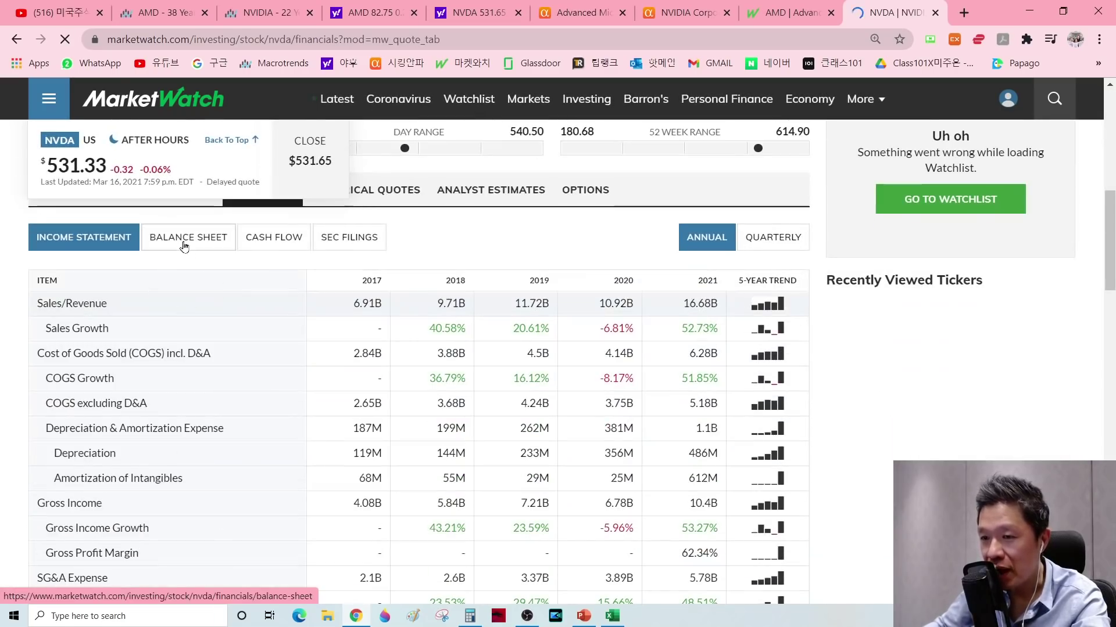
left_click(184, 247)
scroll(219, 299, "down", 8)
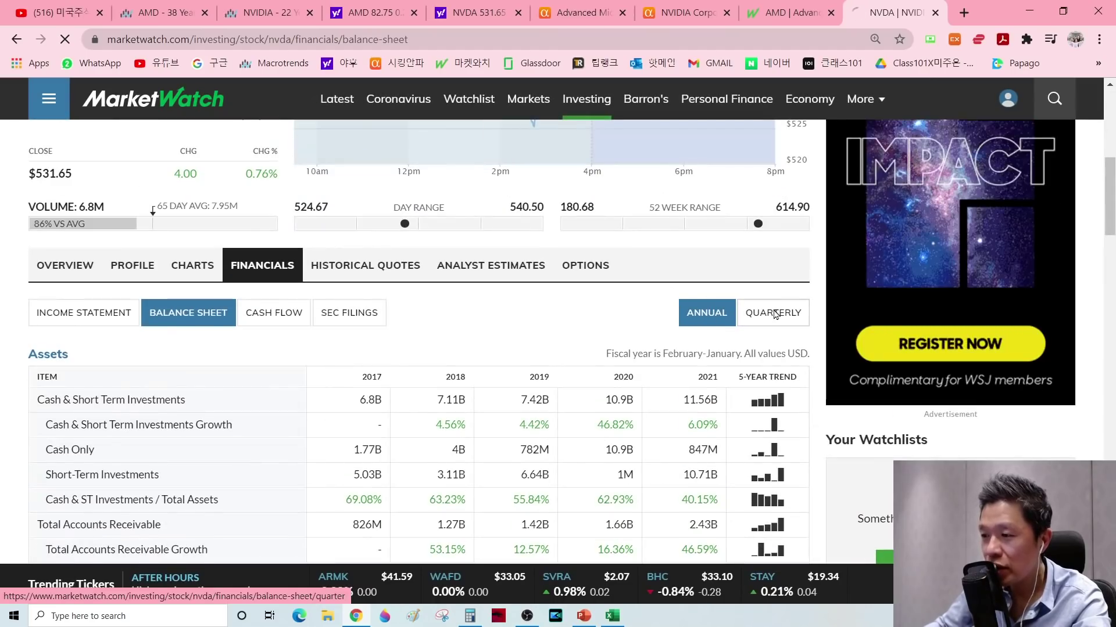
left_click(772, 313)
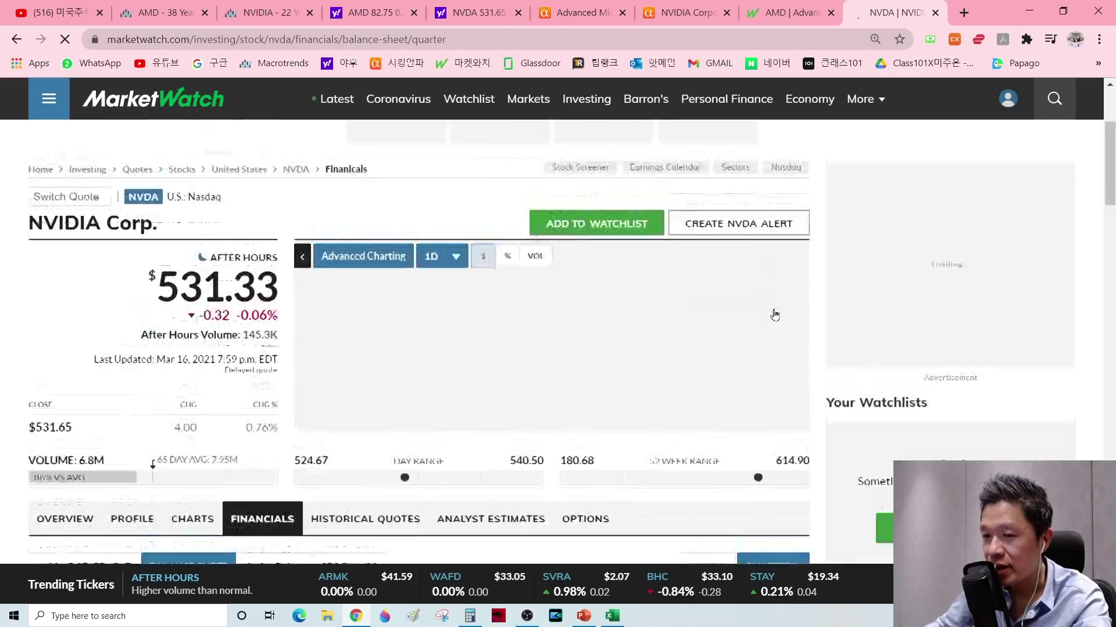
scroll(394, 379, "down", 4)
scroll(539, 358, "down", 1)
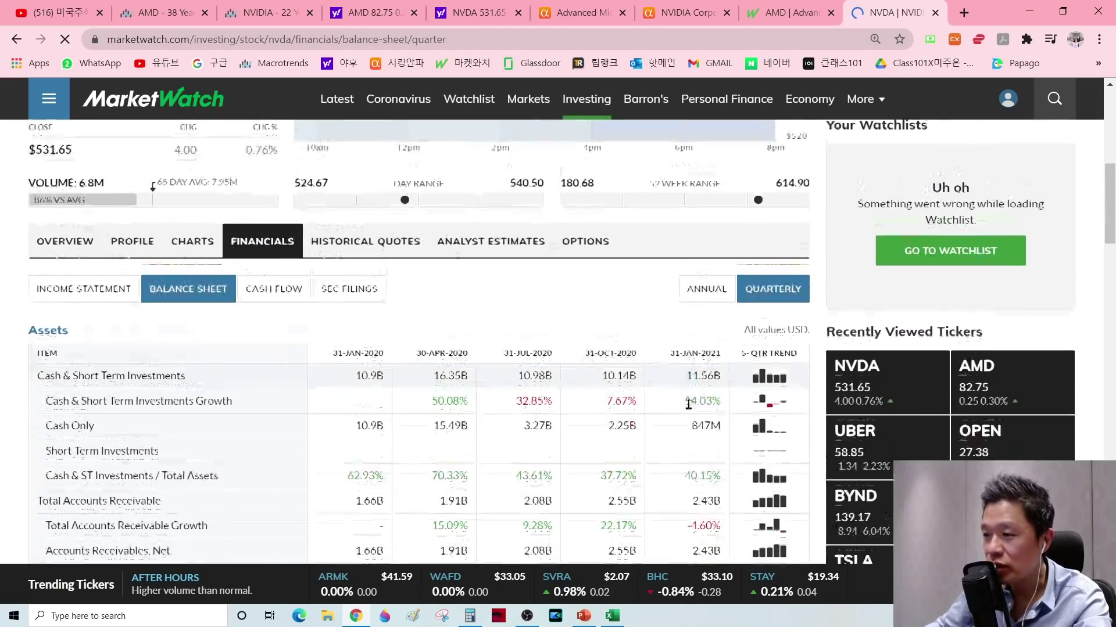
key("ctrl+shift+Tab")
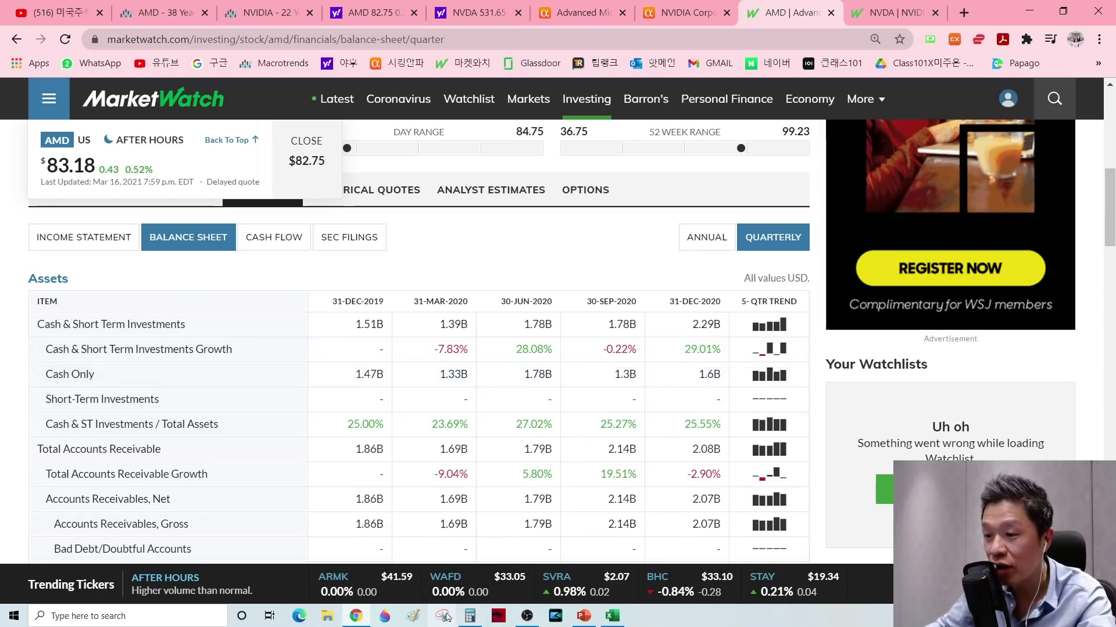
Open Calculator, clear it, and locate AMD's total current assets for 31-Dec-2020 on the balance sheet
left_click(470, 616)
left_click_drag(874, 87, 931, 48)
left_click(993, 190)
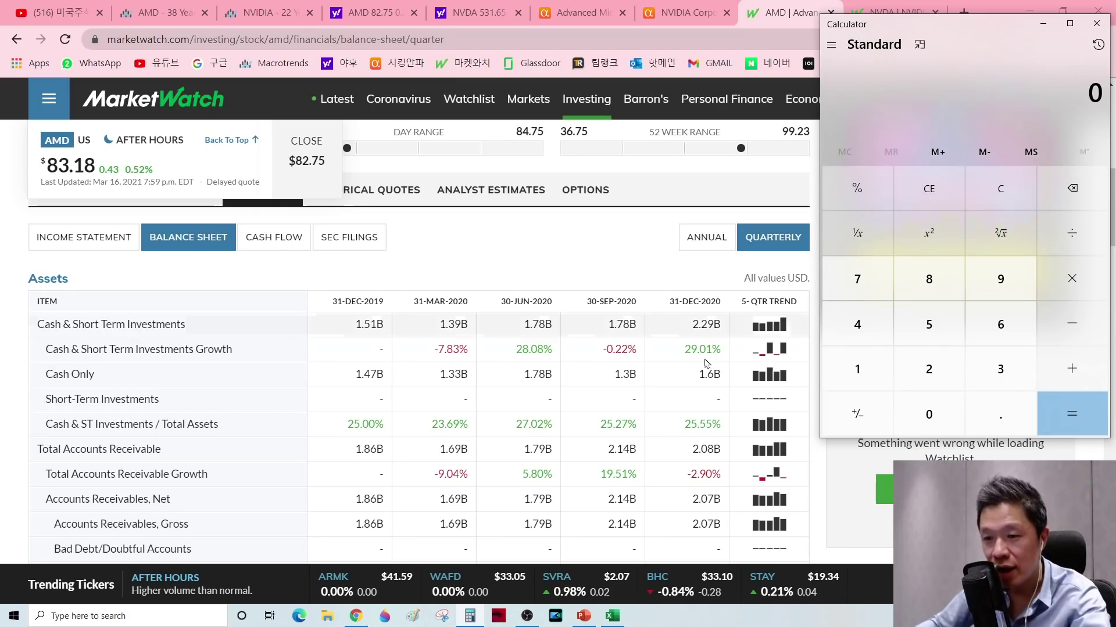
scroll(199, 423, "down", 4)
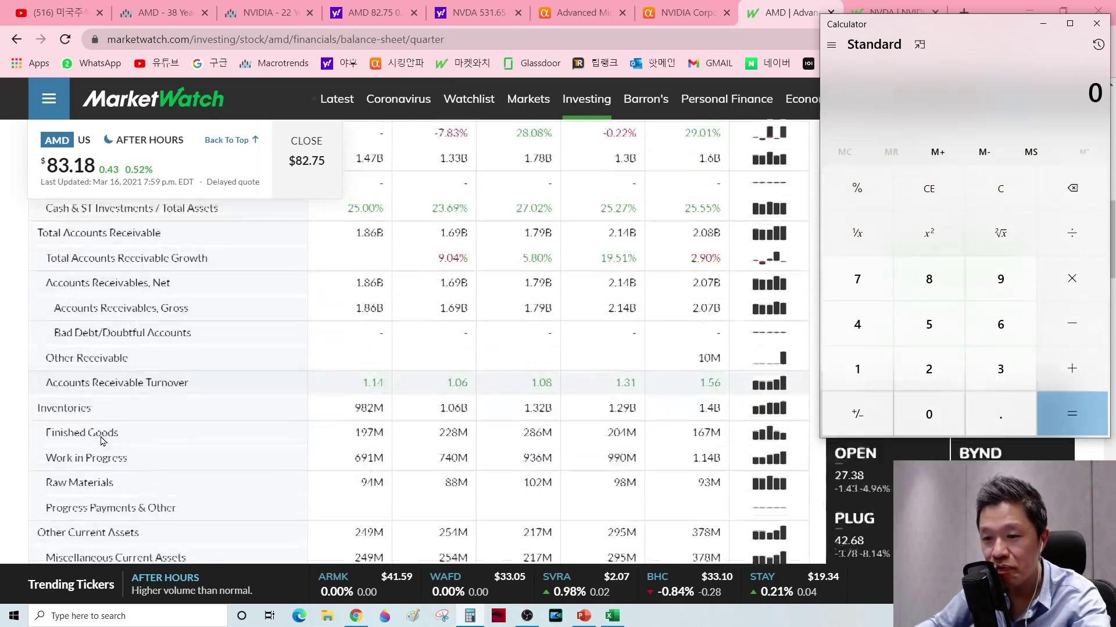
scroll(102, 441, "down", 3)
left_click_drag(49, 425, 157, 432)
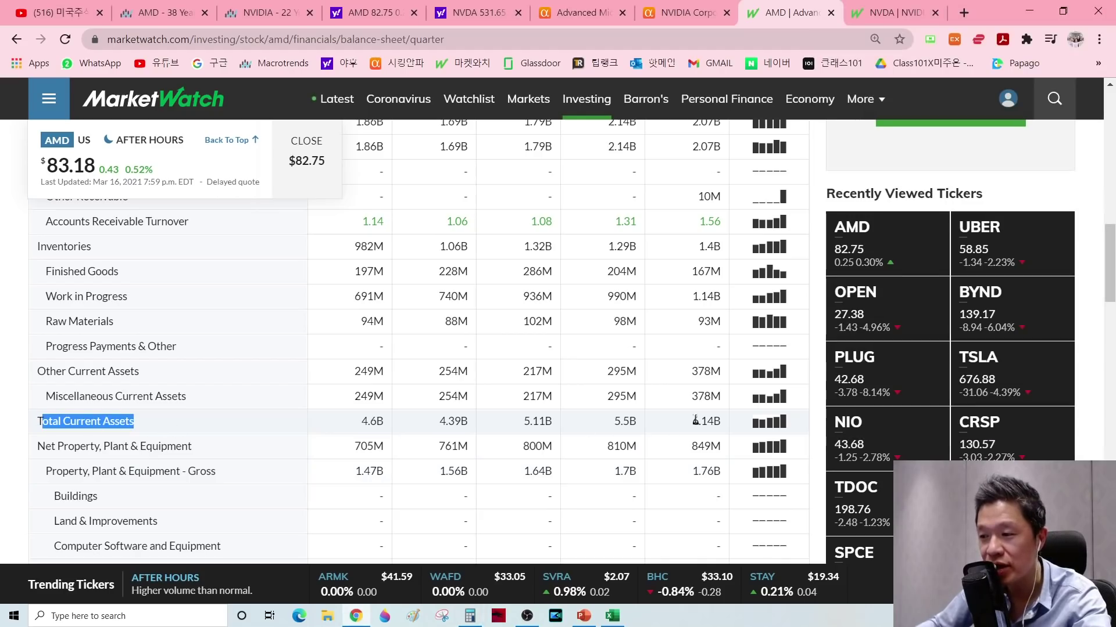
left_click_drag(692, 422, 728, 427)
Enter AMD's total current assets of 6.14 in Calculator as the number to divide
key("alt+Tab")
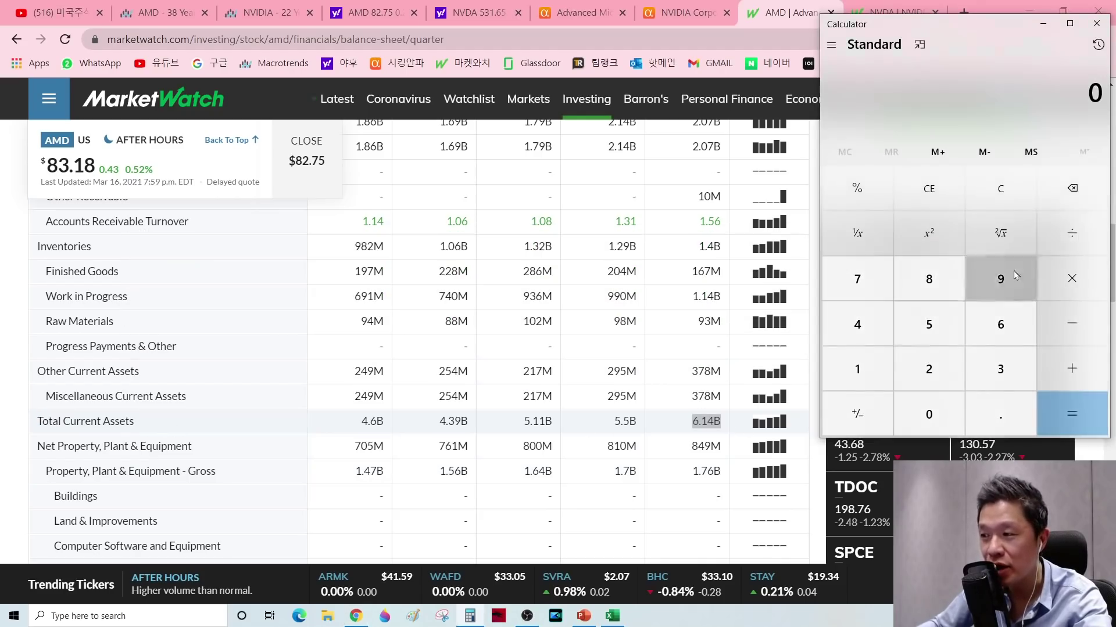
left_click(1000, 325)
left_click(996, 414)
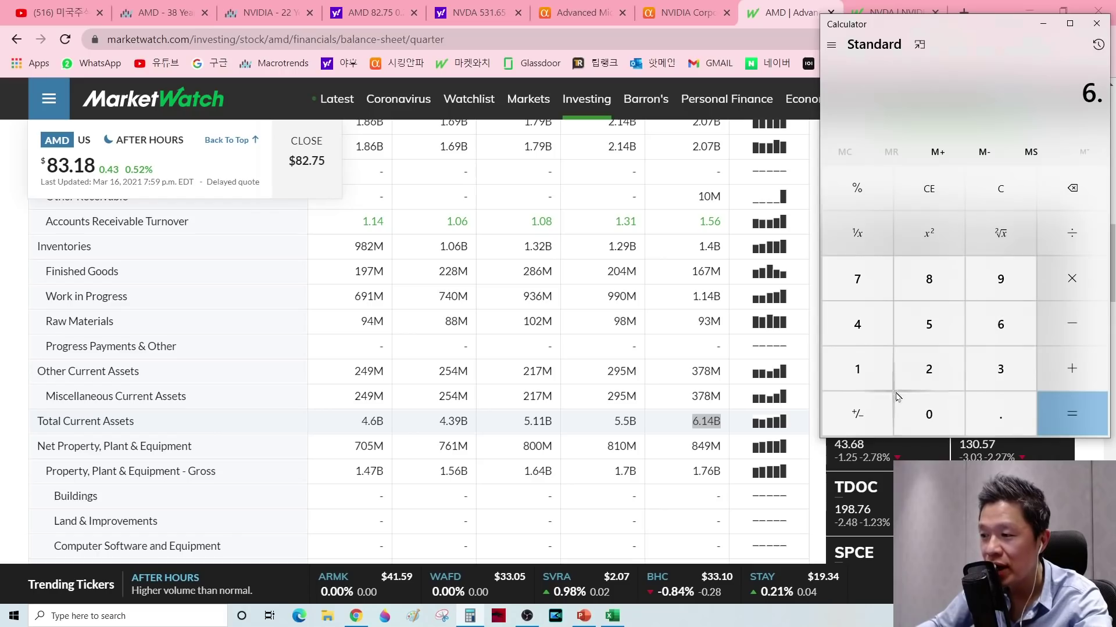
left_click(857, 369)
left_click(857, 325)
left_click(1071, 234)
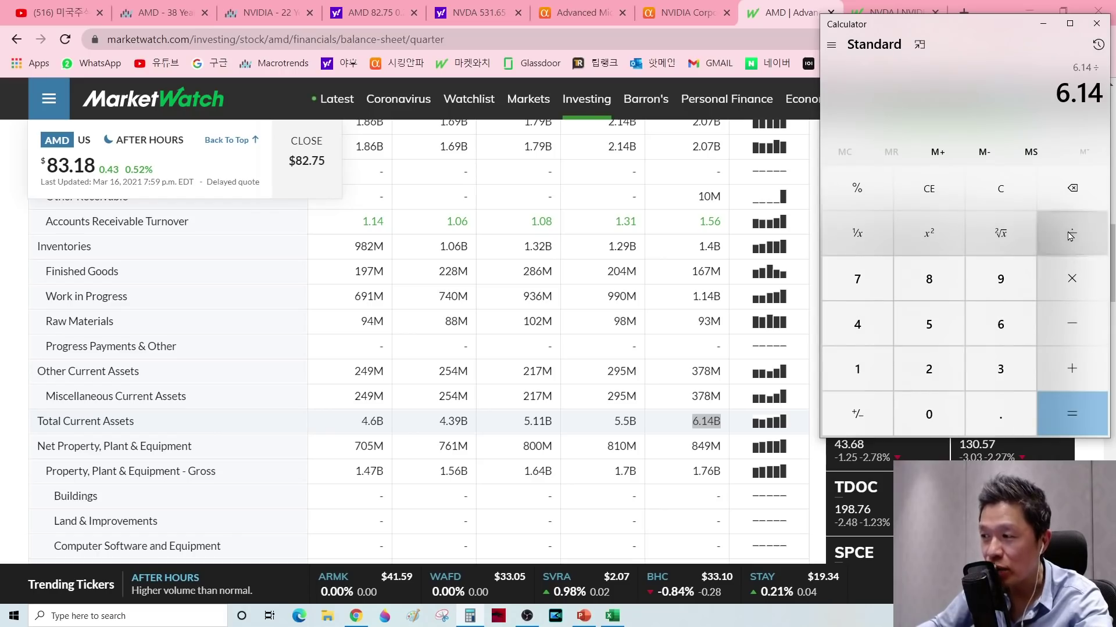
Find AMD's total current liabilities for 31-Dec-2020 on the balance sheet and complete the division by 2.42 in Calculator
scroll(12, 448, "down", 3)
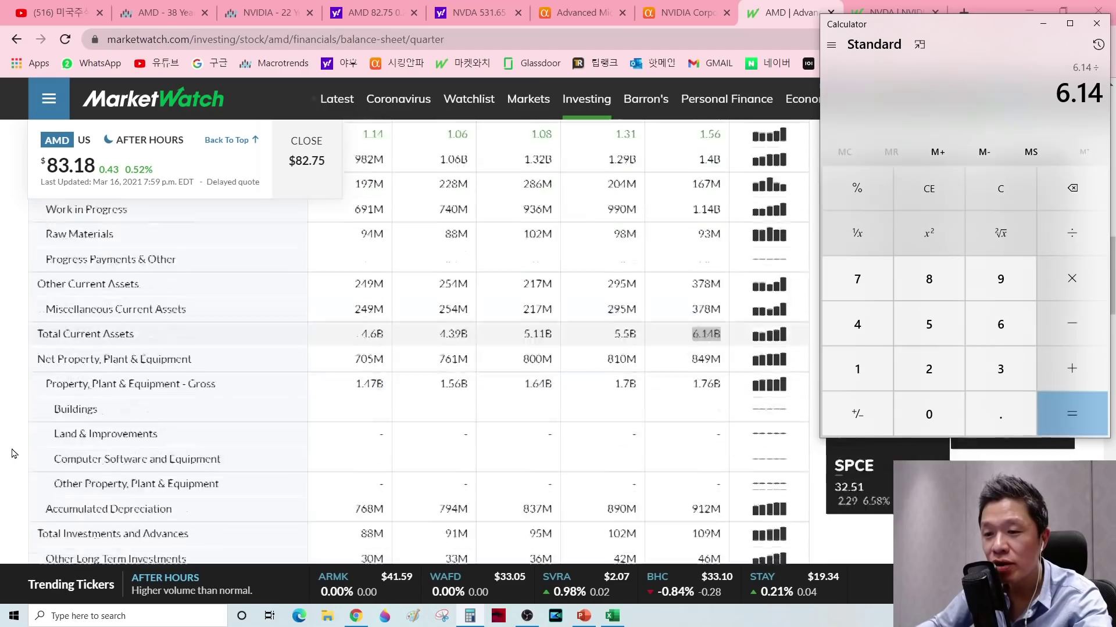
scroll(8, 456, "down", 8)
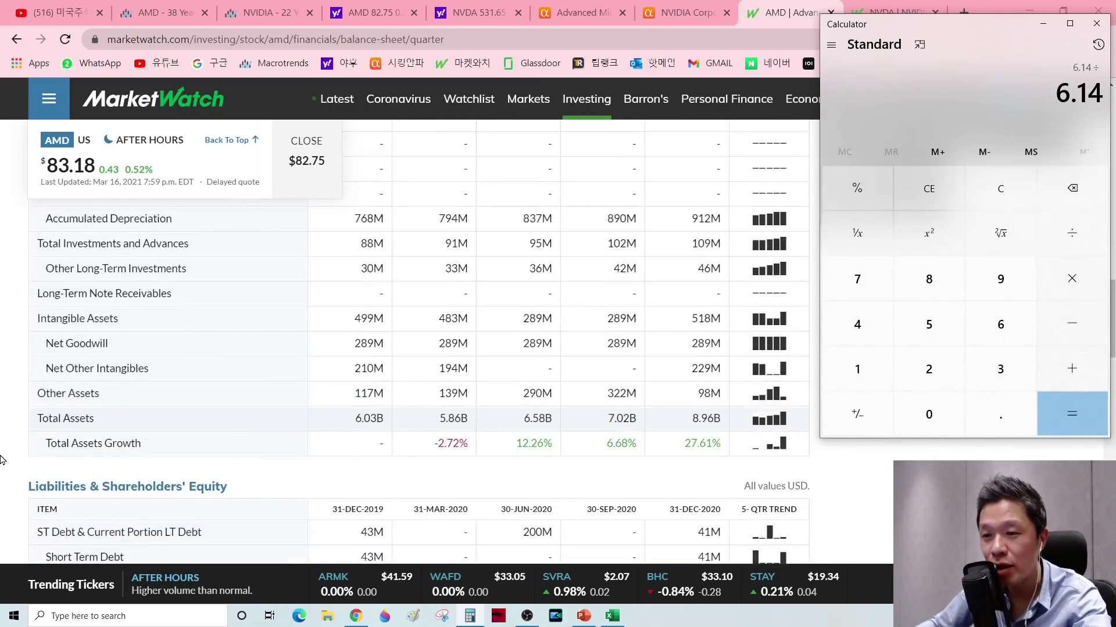
scroll(3, 460, "down", 4)
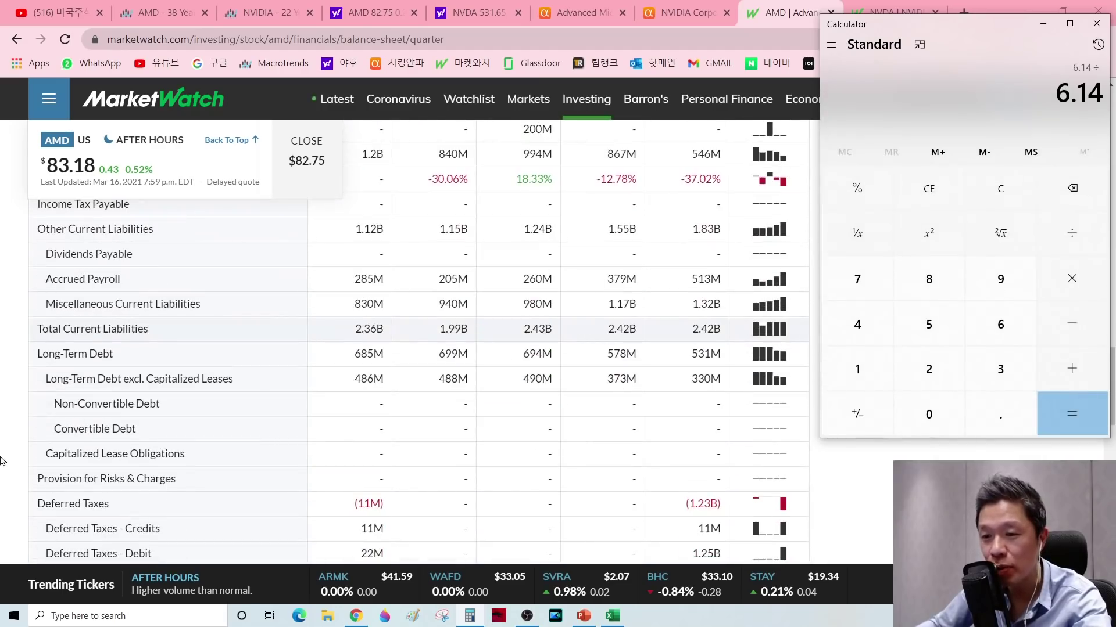
left_click_drag(36, 329, 149, 330)
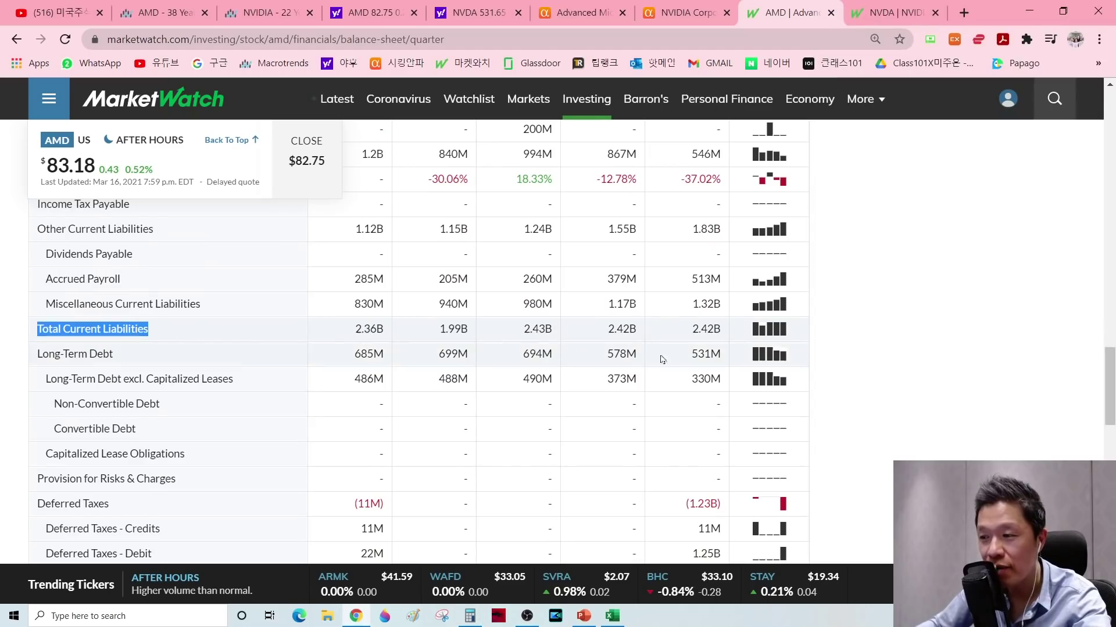
key("alt+Tab")
left_click(929, 369)
left_click(992, 405)
left_click(857, 326)
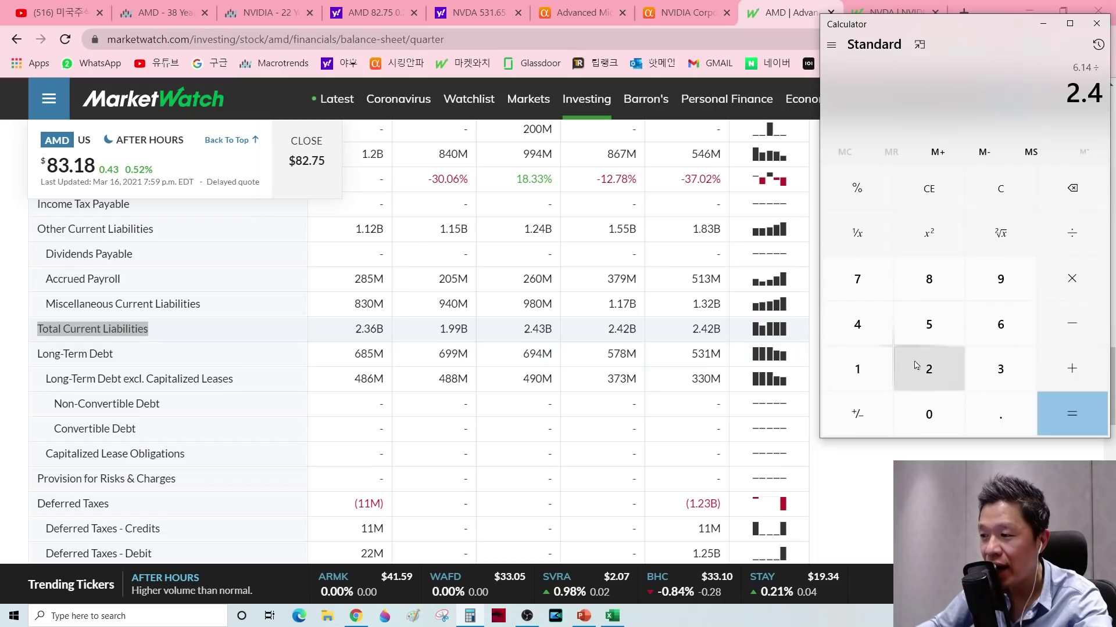
left_click(928, 369)
left_click(1072, 412)
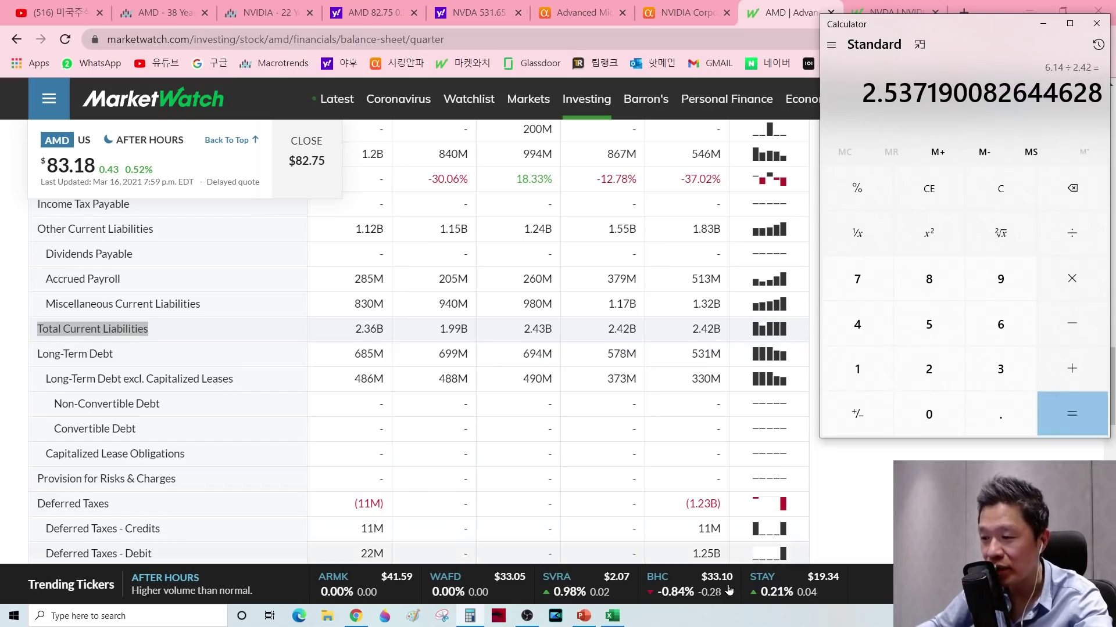
Switch to the Excel comparison sheet and enter 2.54 as AMD's current ratio (MRQ) in C22
left_click(612, 616)
left_click(214, 391)
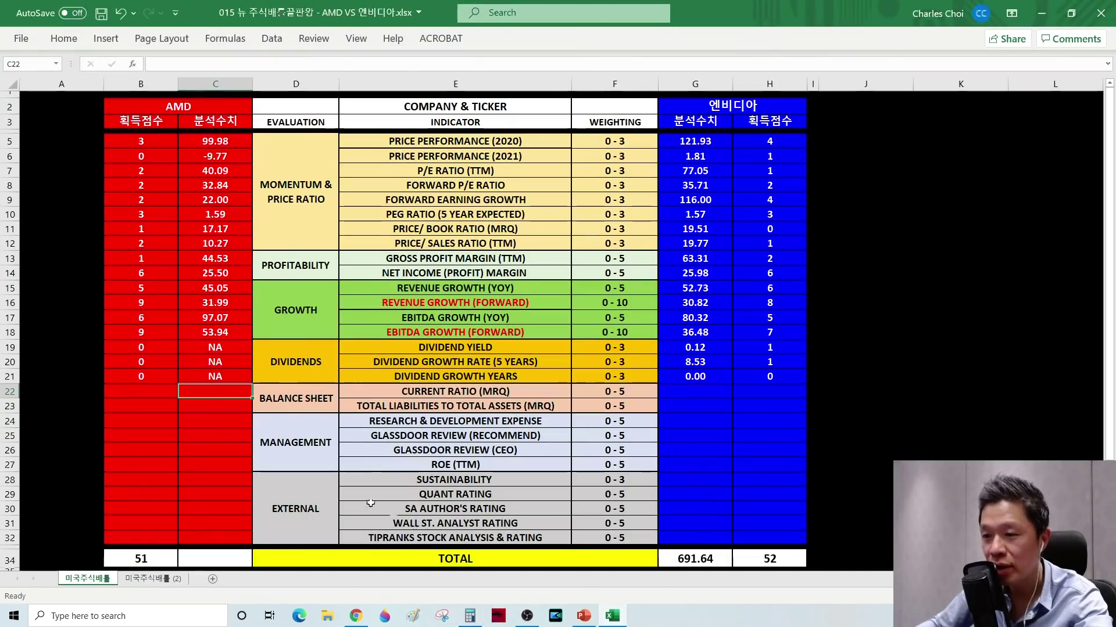
type("2.54")
key("Return")
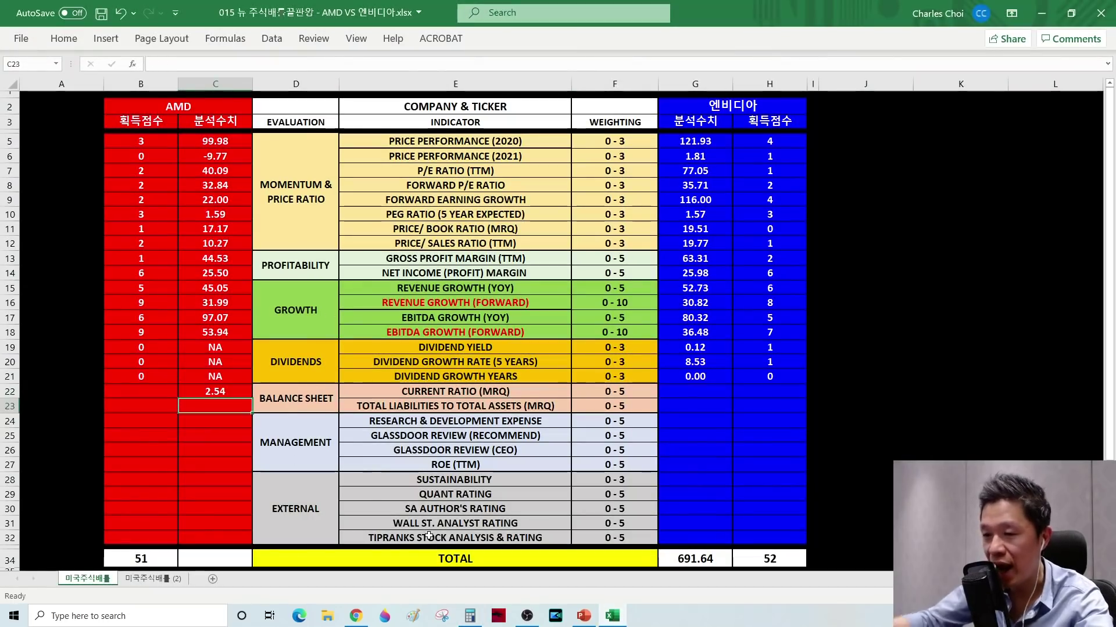
key("Up")
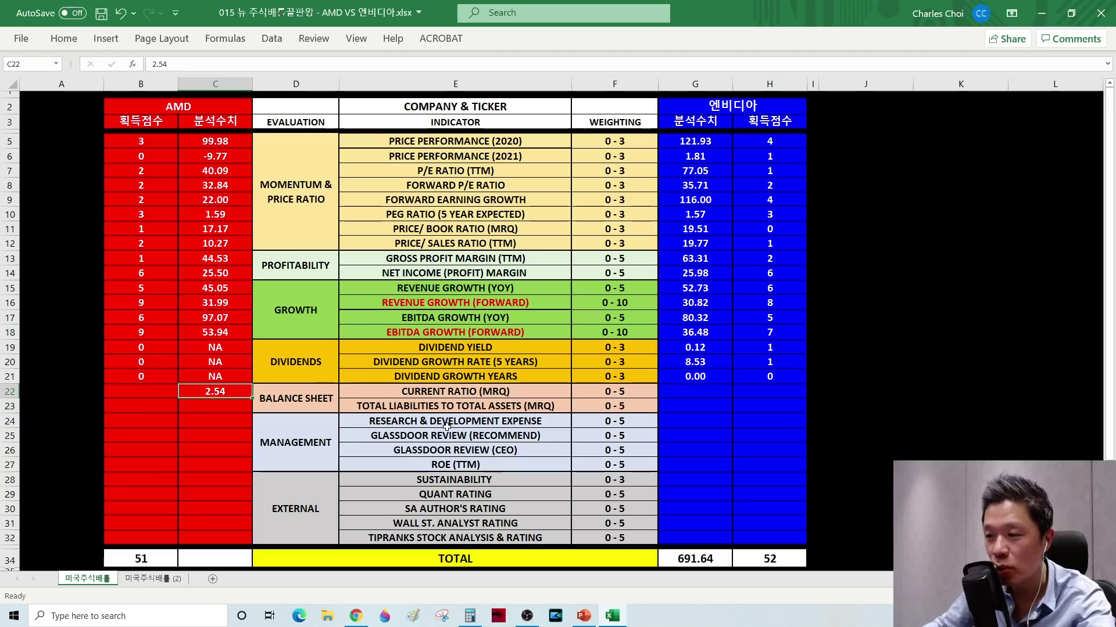
Select NVIDIA's current ratio cell G22 and switch to NVIDIA's quarterly balance sheet on MarketWatch in Chrome
left_click(692, 396)
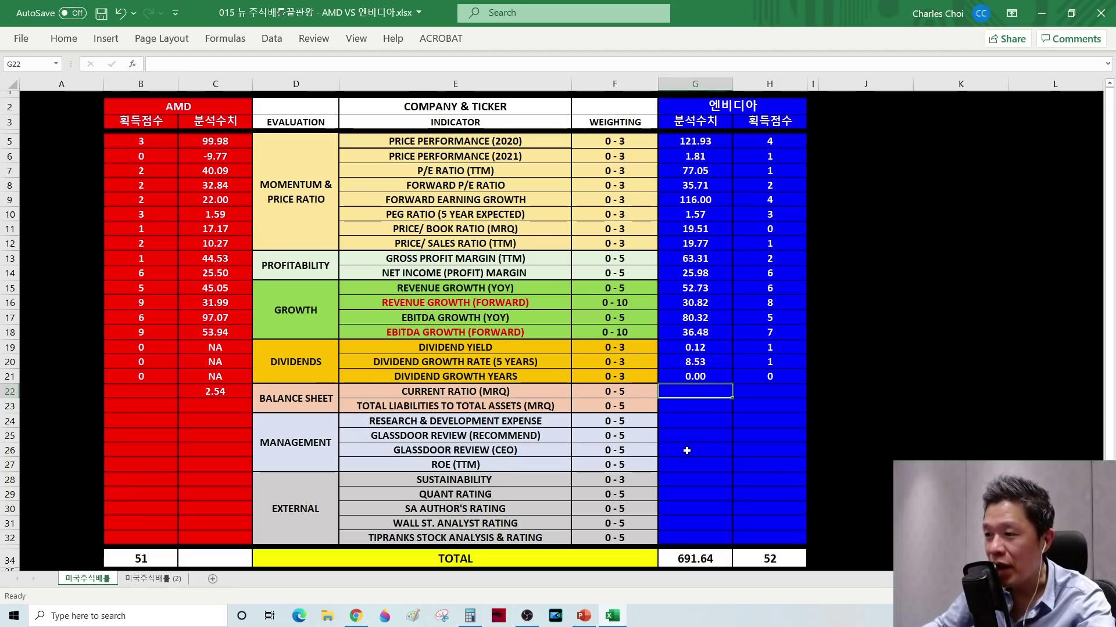
key("alt+Tab")
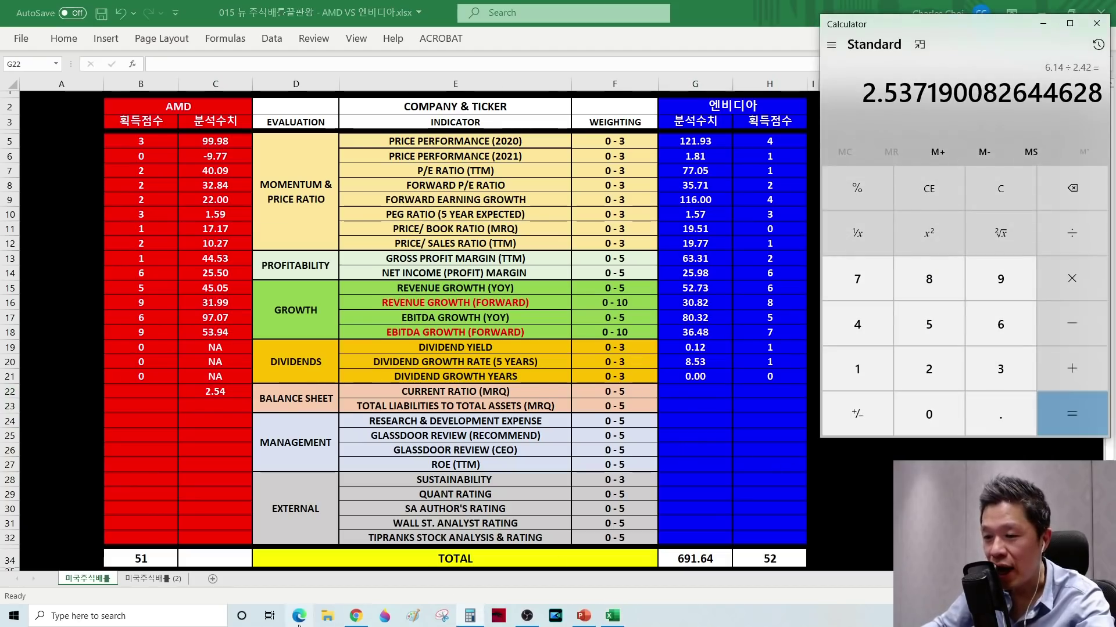
left_click(348, 618)
left_click(888, 13)
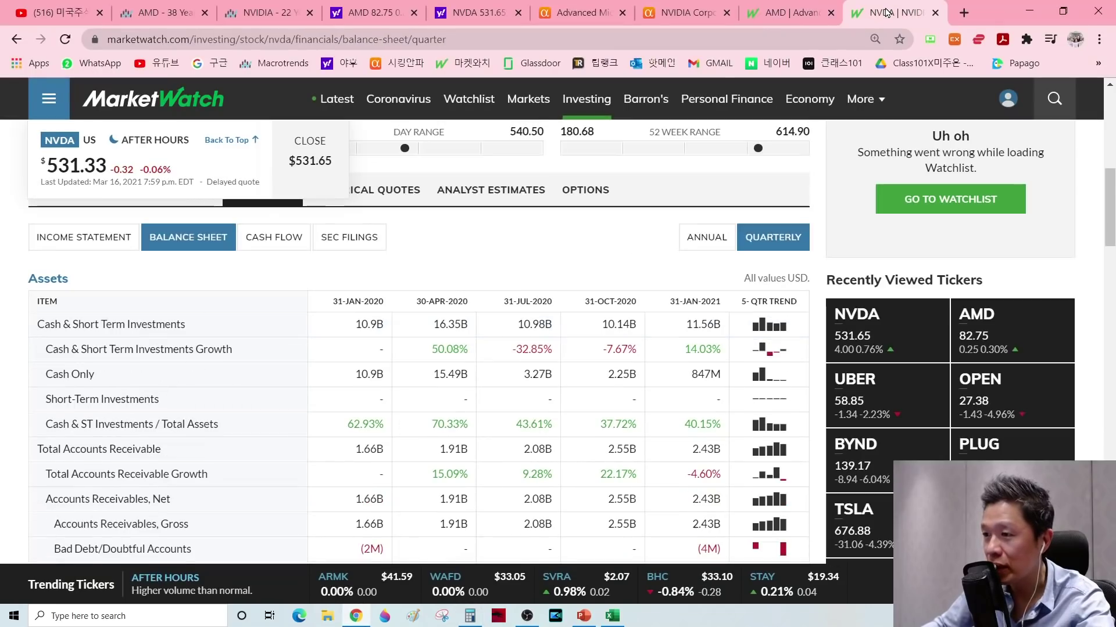
Clear Calculator and locate NVIDIA's total current assets for 31-Jan-2021 on the balance sheet
left_click(470, 616)
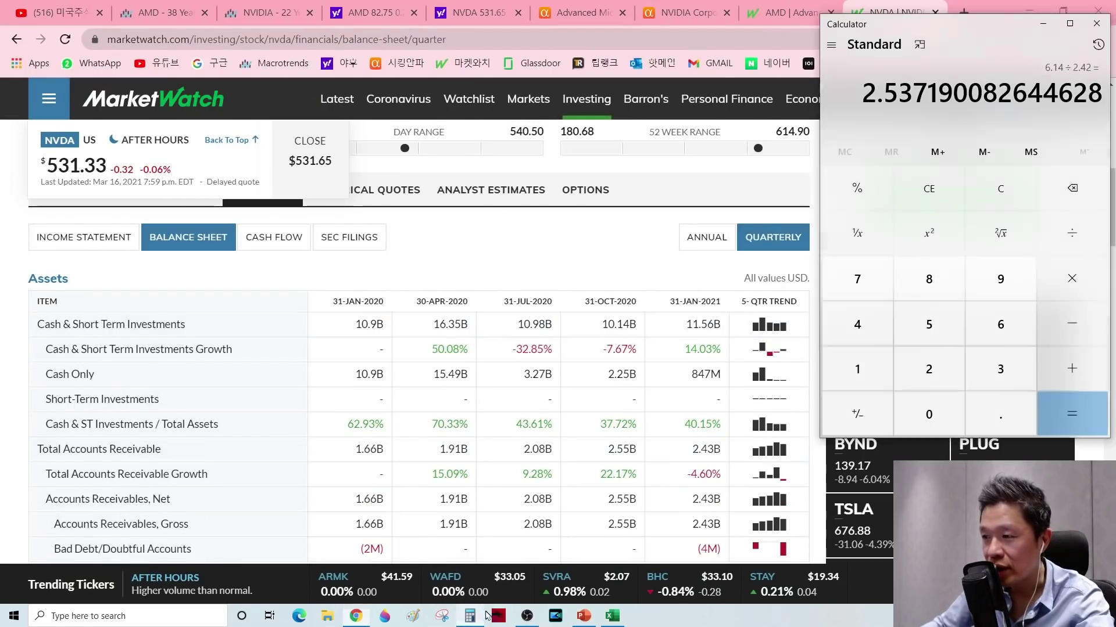
left_click(995, 192)
scroll(257, 390, "down", 4)
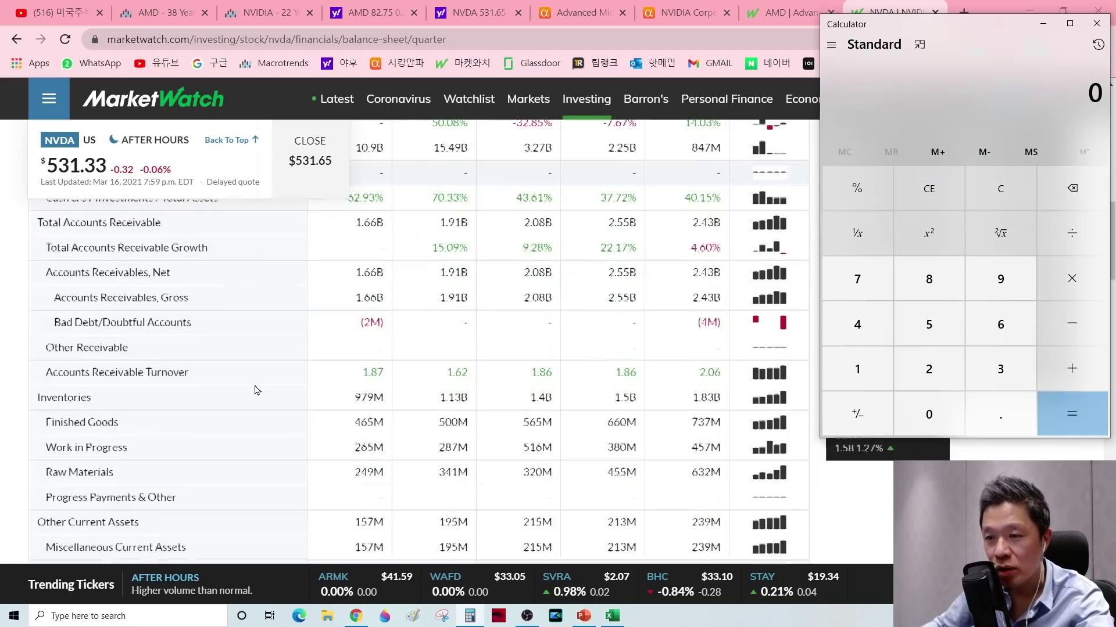
scroll(20, 424, "down", 1)
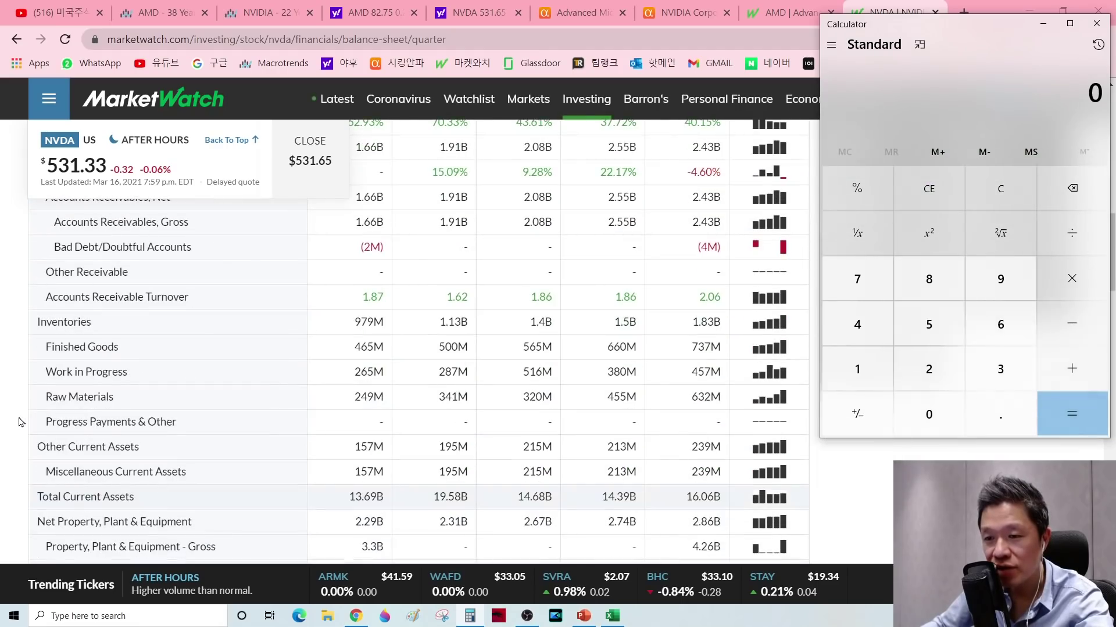
scroll(21, 423, "down", 3)
left_click_drag(37, 270, 183, 270)
double_click(692, 273)
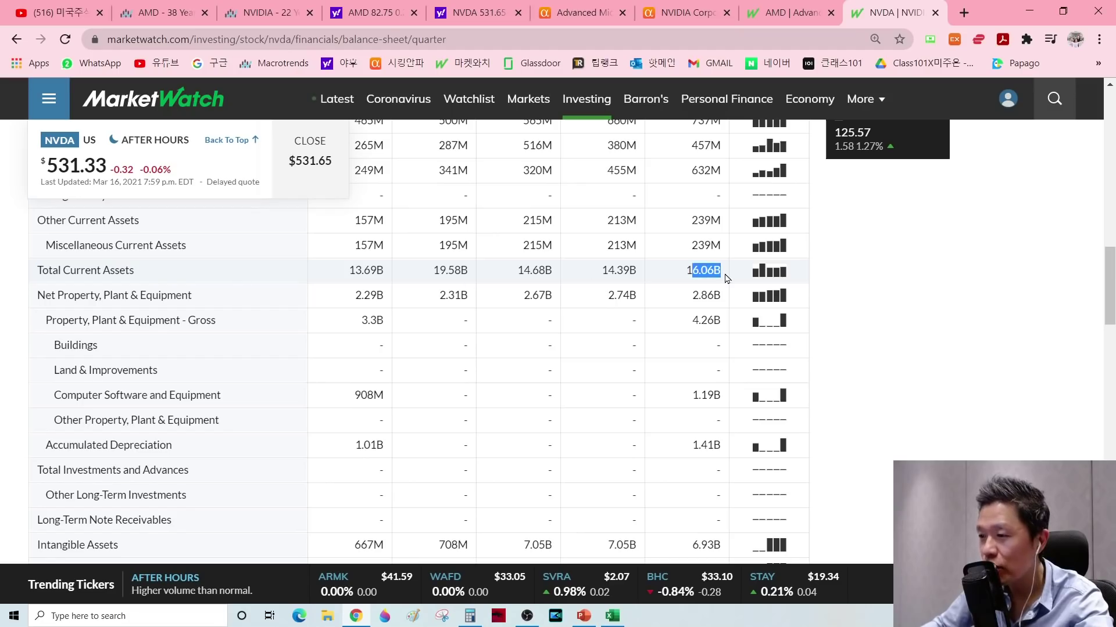
Enter NVIDIA's total current assets of 16.06 in Calculator as the number to divide
key("alt+Tab")
left_click(857, 369)
left_click(1000, 324)
left_click(1000, 414)
left_click(953, 415)
left_click(1000, 324)
left_click(1072, 233)
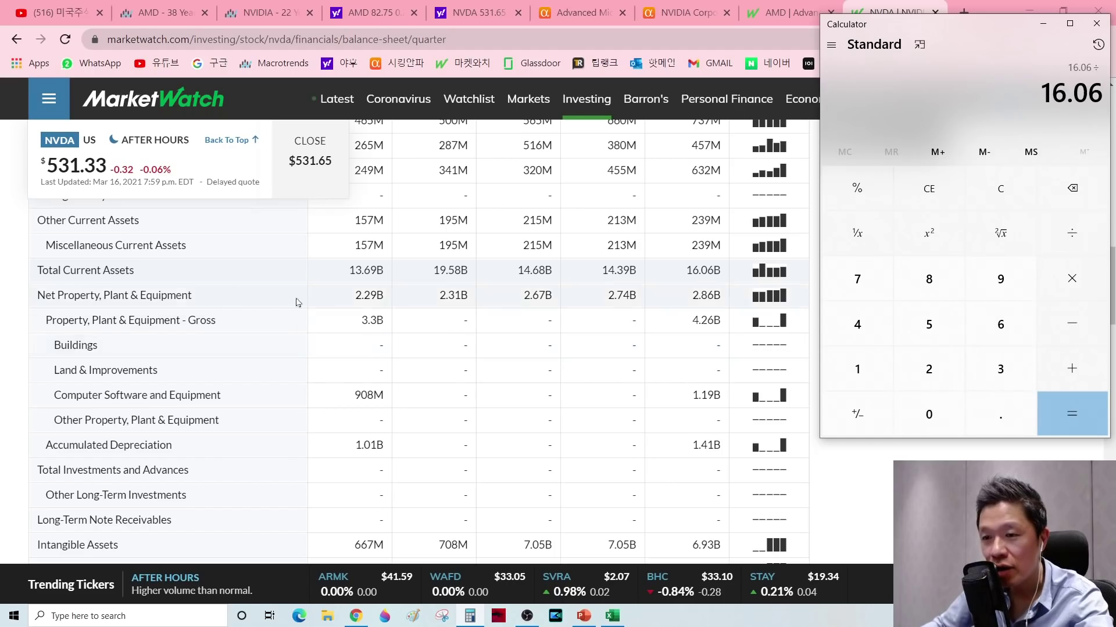
Find NVIDIA's total current liabilities for 31-Jan-2021 on the balance sheet and complete the division by 3.93 in Calculator
scroll(39, 416, "down", 7)
scroll(41, 417, "down", 4)
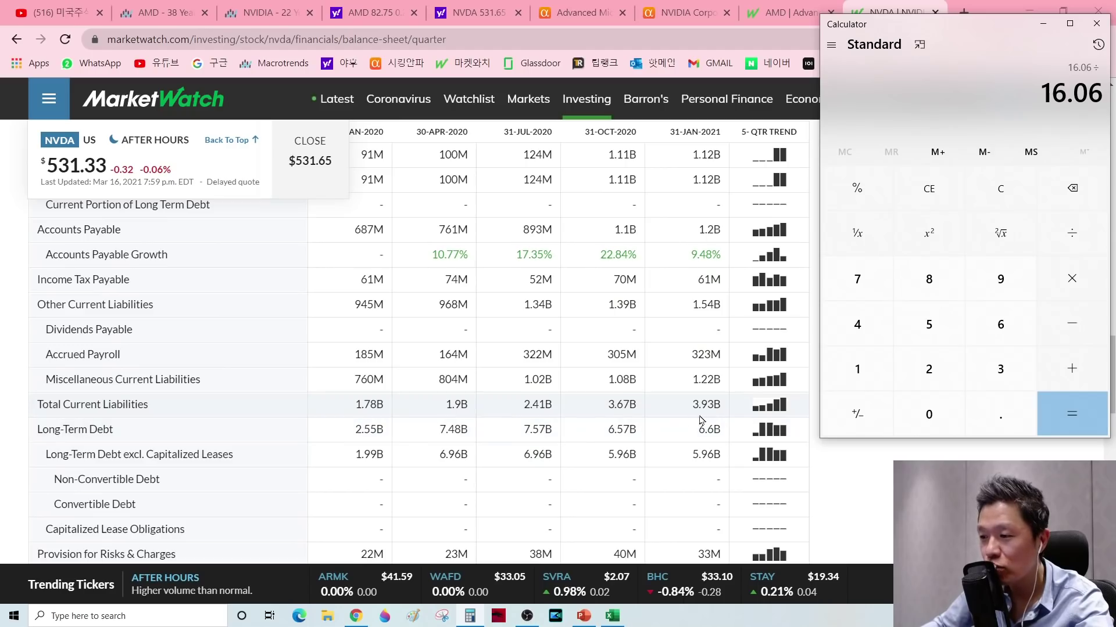
left_click(722, 419)
key("alt+Tab")
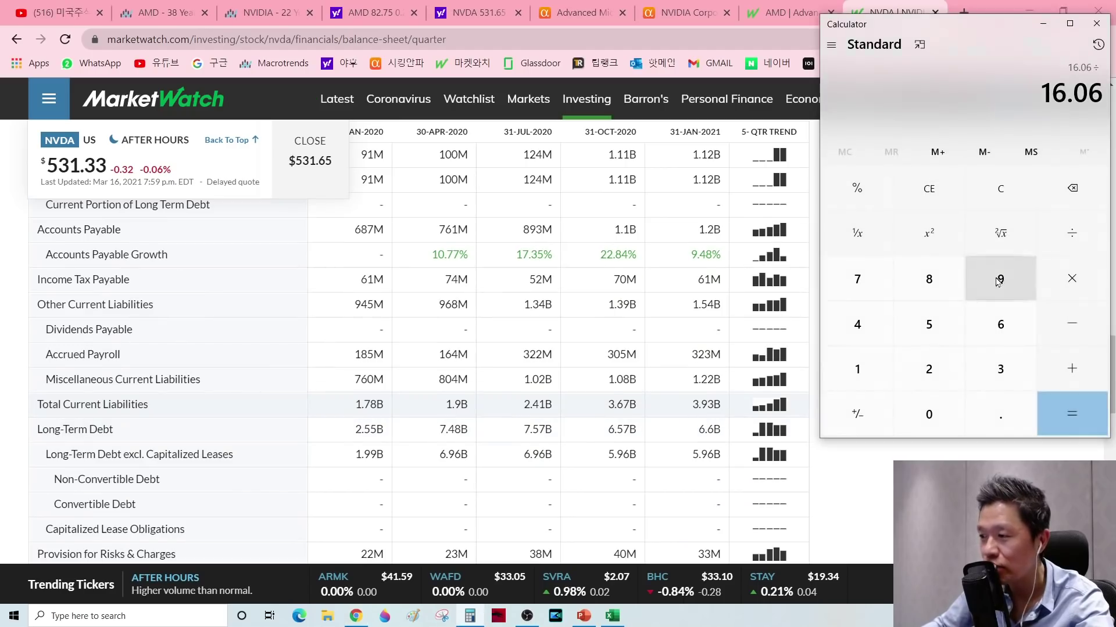
left_click(1012, 371)
left_click(1000, 414)
left_click(1000, 279)
left_click(1000, 369)
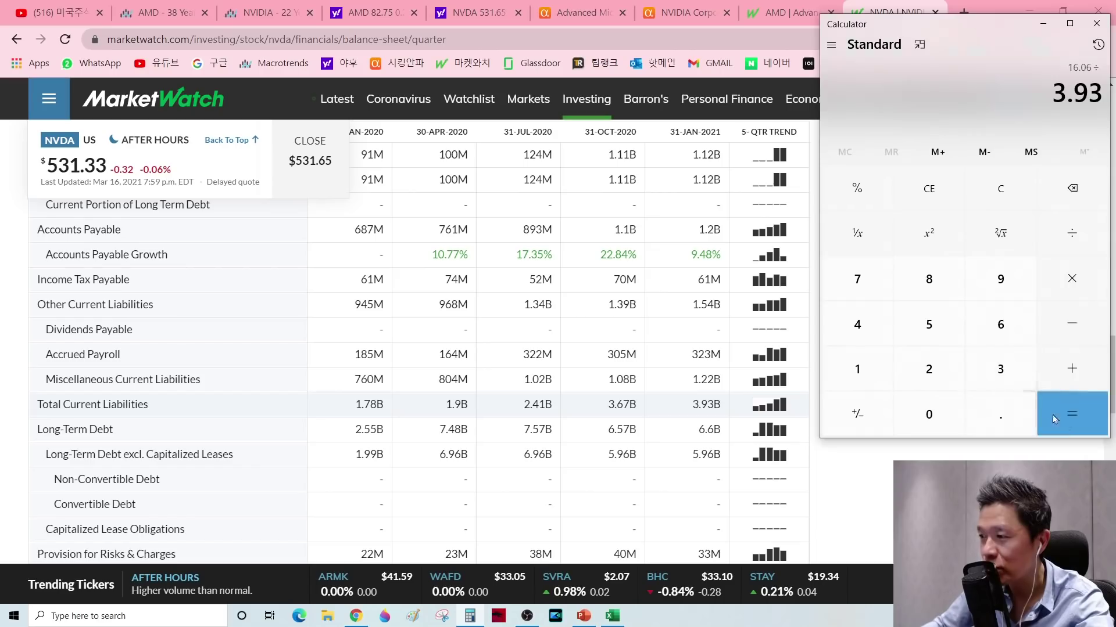
left_click(1071, 419)
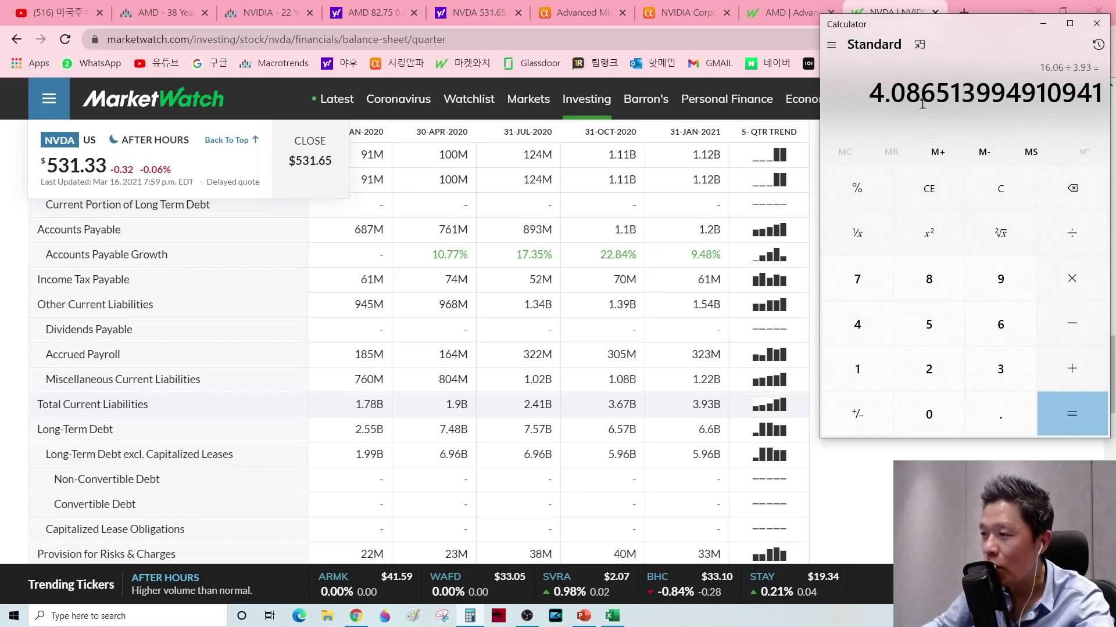
Switch to the Excel comparison sheet and enter 4.09 as NVIDIA's current ratio (MRQ) in G22
left_click(612, 616)
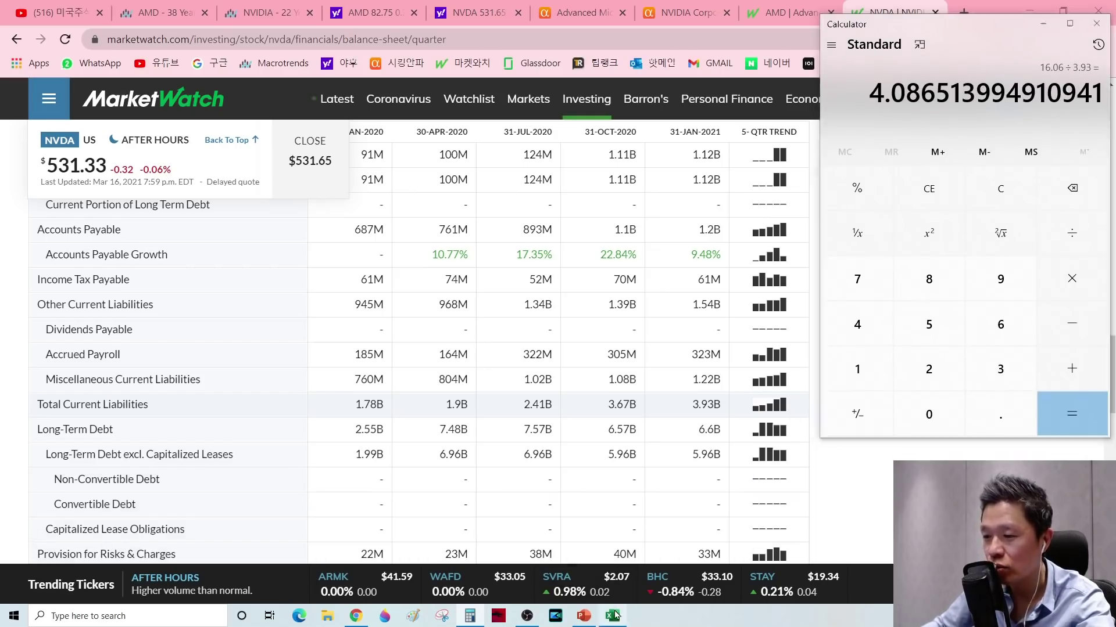
type("4.09")
key("Return")
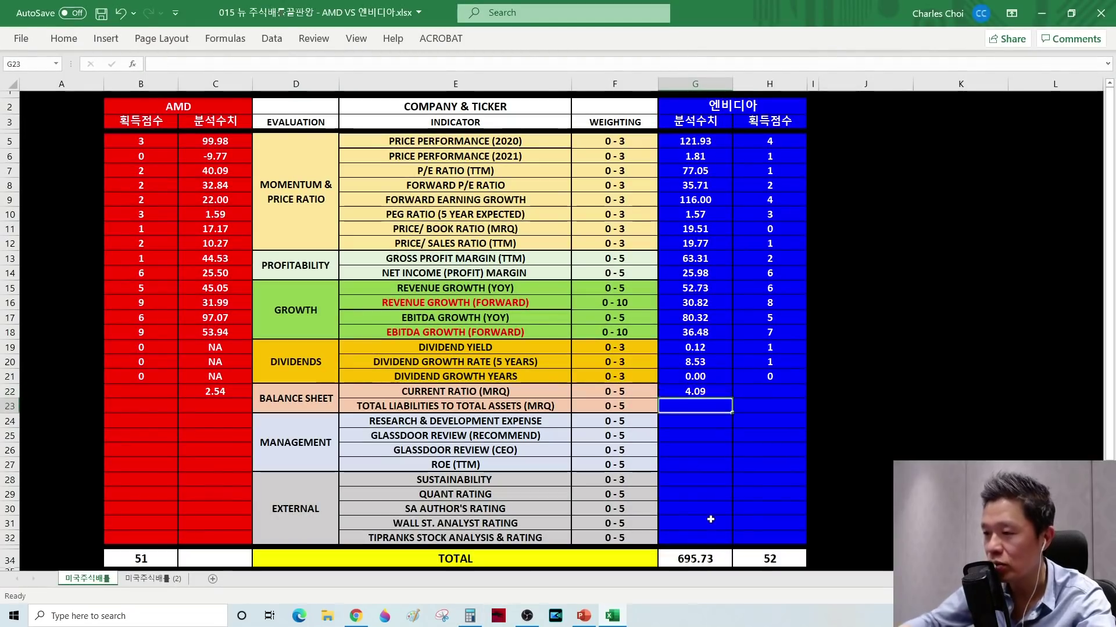
Compare both current ratios and score AMD 4 in B22 and NVIDIA 5 in H22
left_click(454, 395)
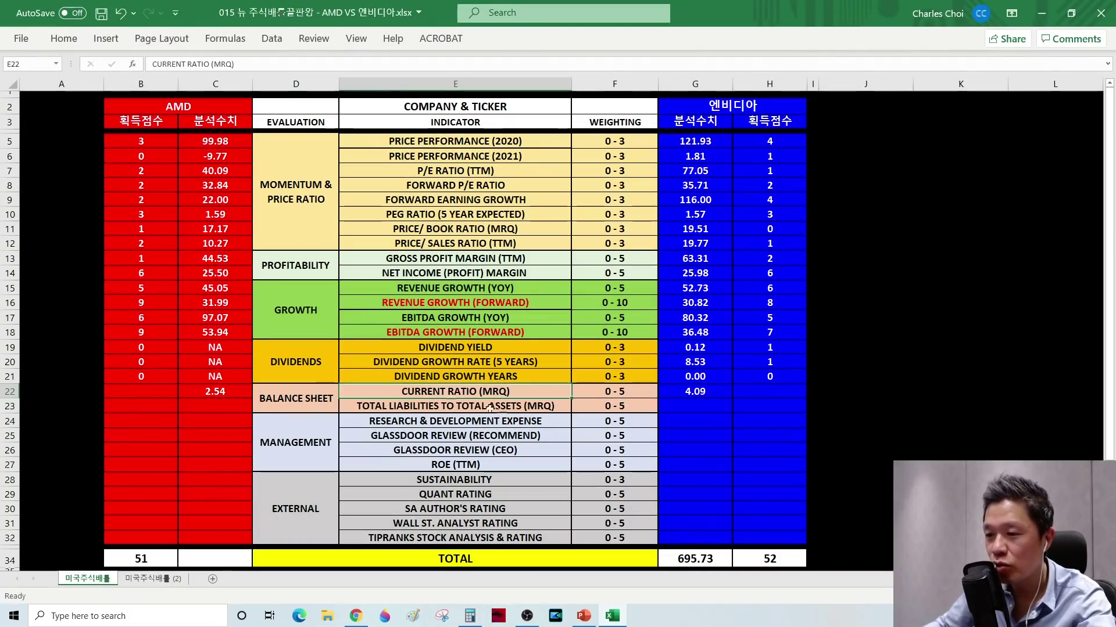
left_click(217, 397)
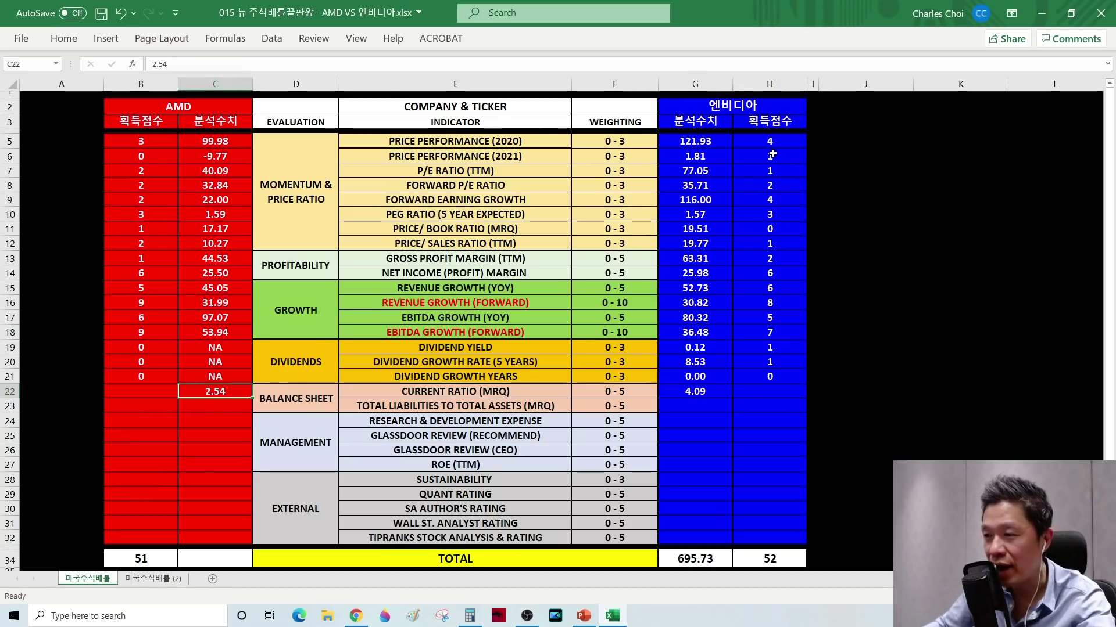
left_click(692, 393)
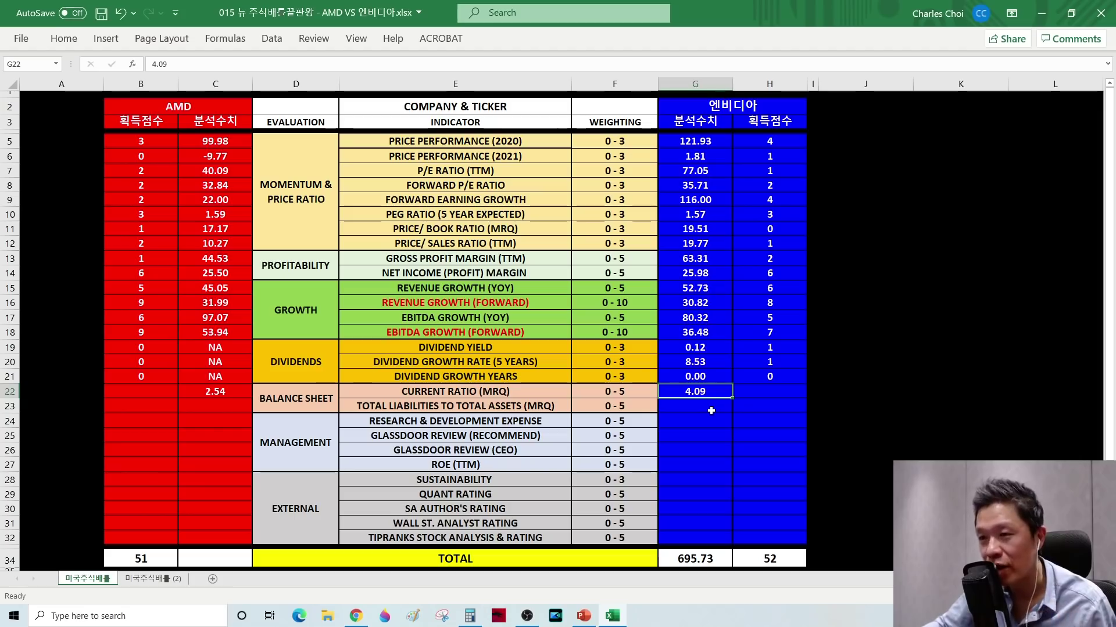
left_click(218, 393)
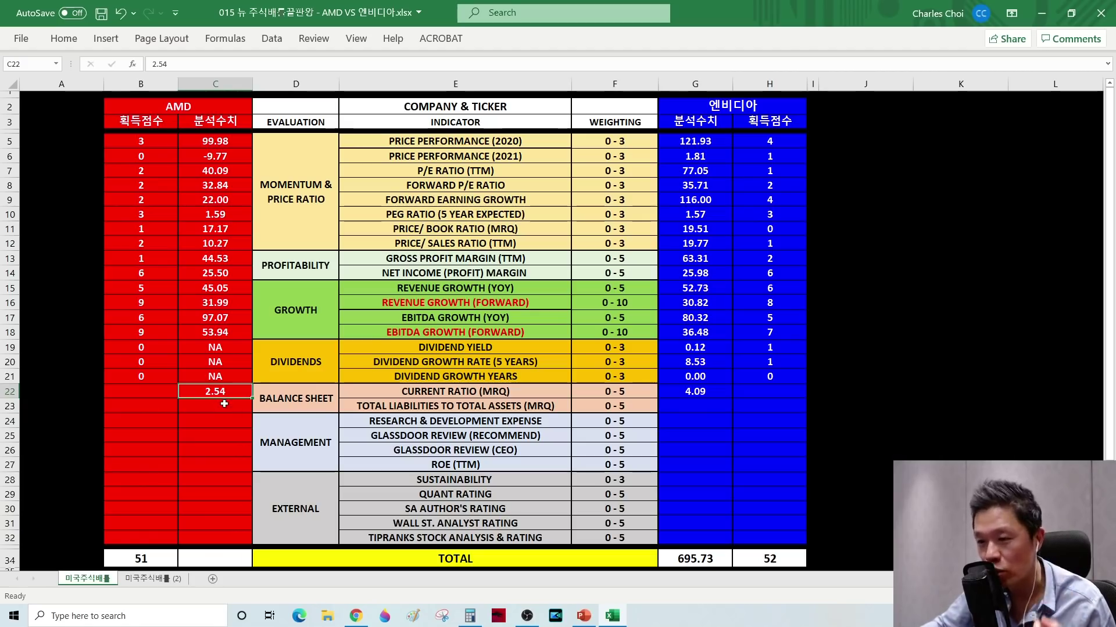
left_click(142, 395)
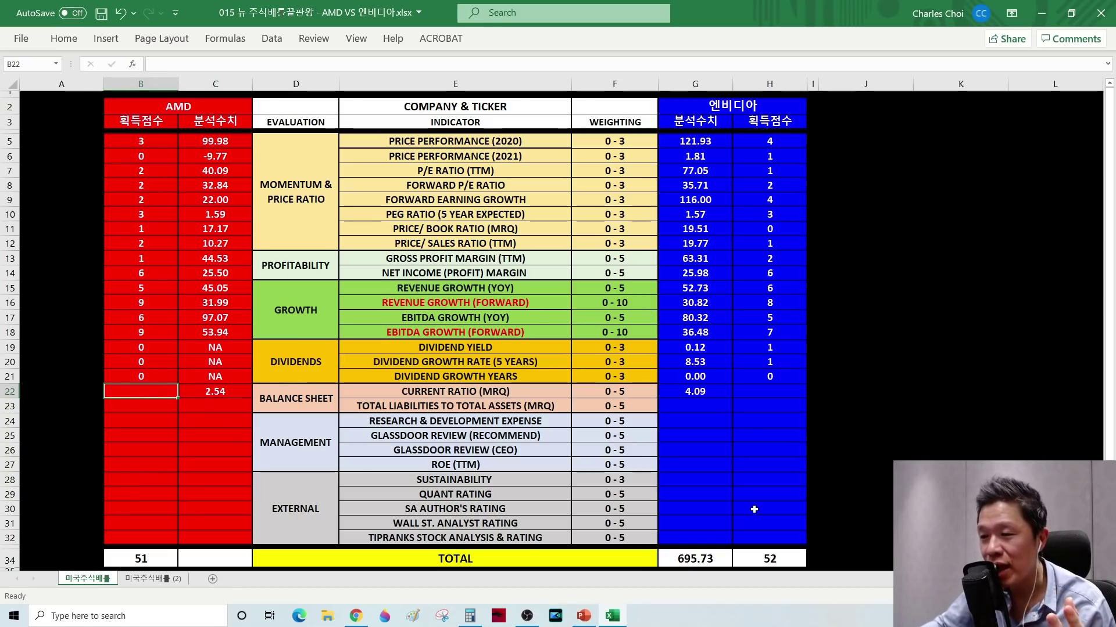
type("4")
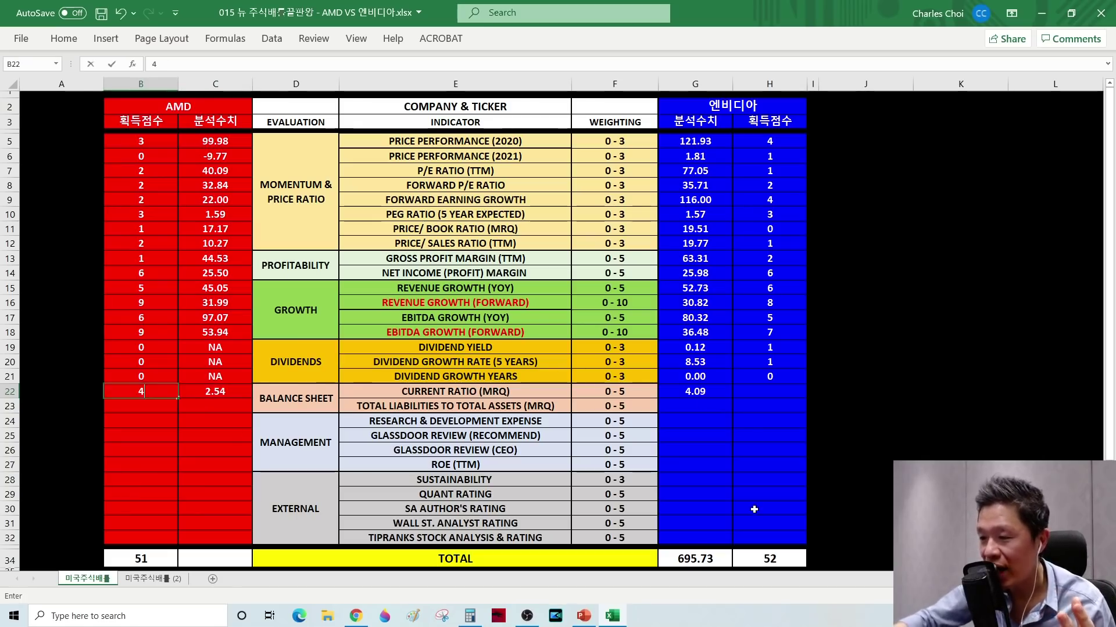
left_click(772, 395)
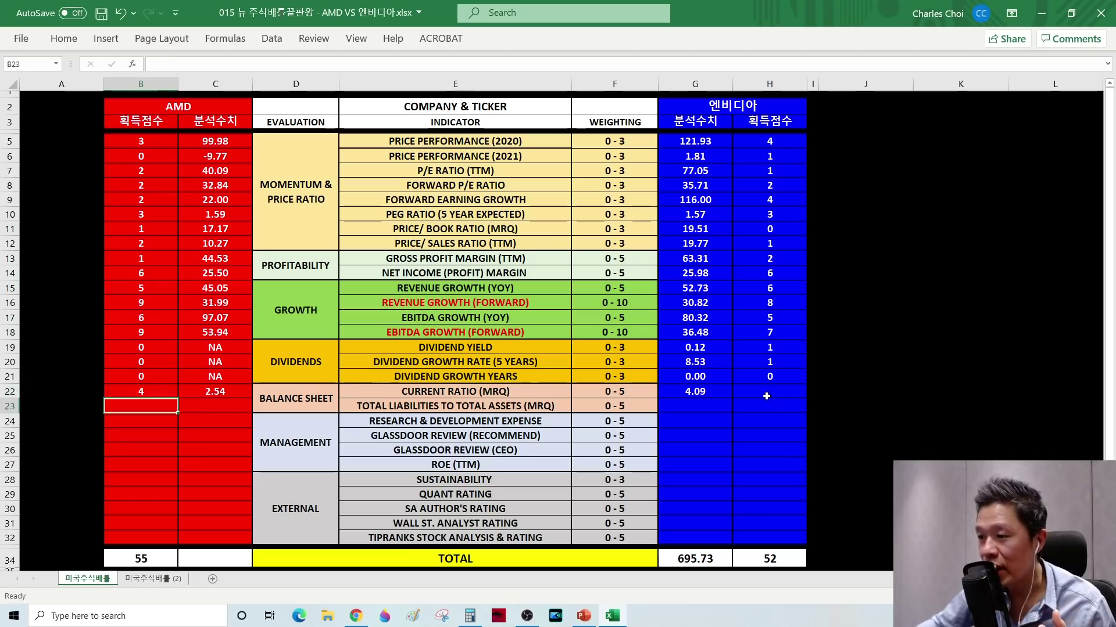
type("5")
key("Return")
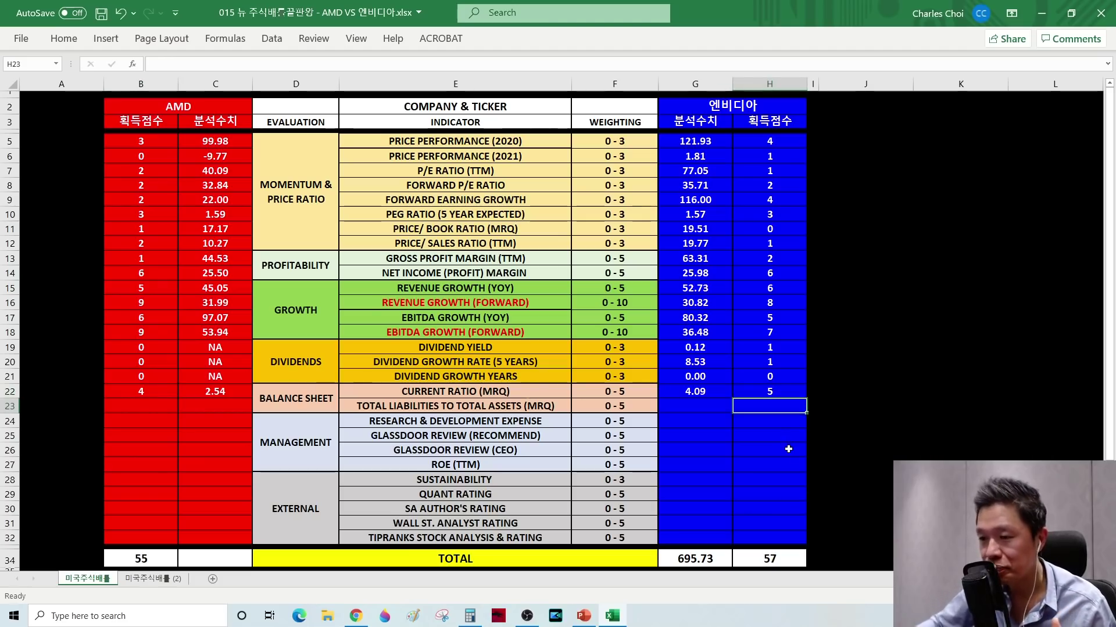
Switch to AMD's quarterly balance sheet on MarketWatch and clear Calculator for the total liabilities to total assets ratio
left_click(456, 409)
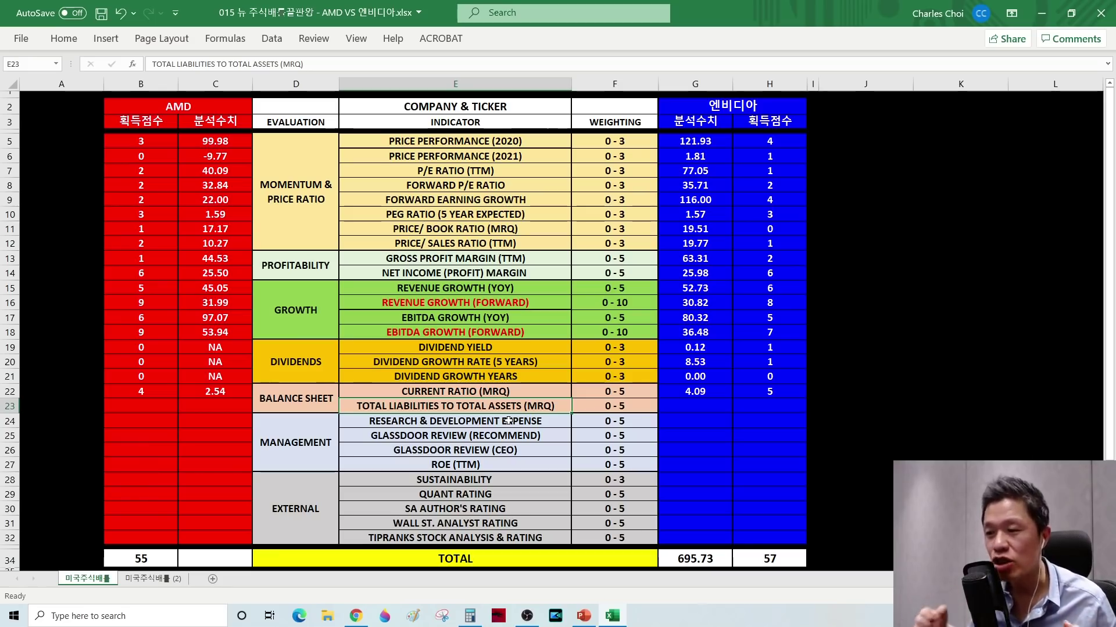
key("alt+Tab")
left_click(469, 616)
left_click(356, 617)
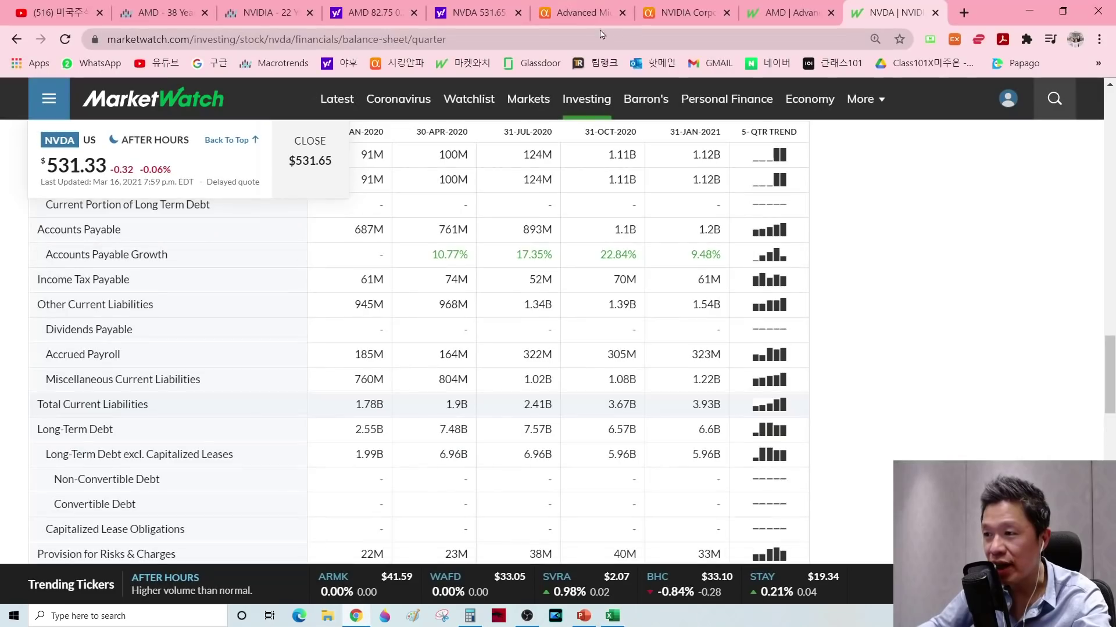
left_click(781, 13)
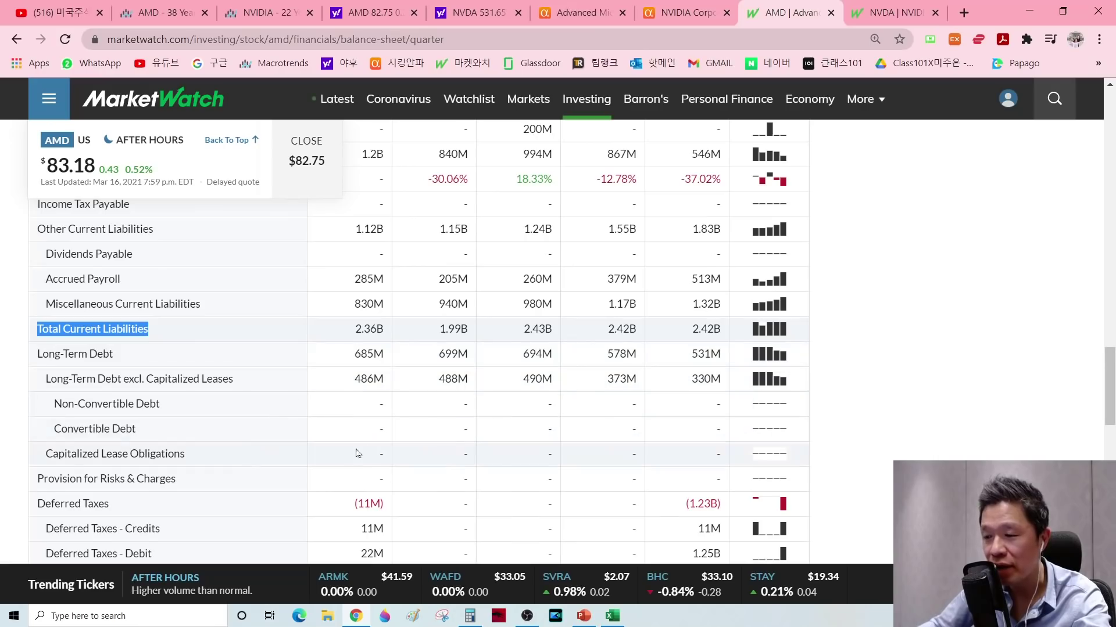
left_click(469, 616)
left_click(929, 189)
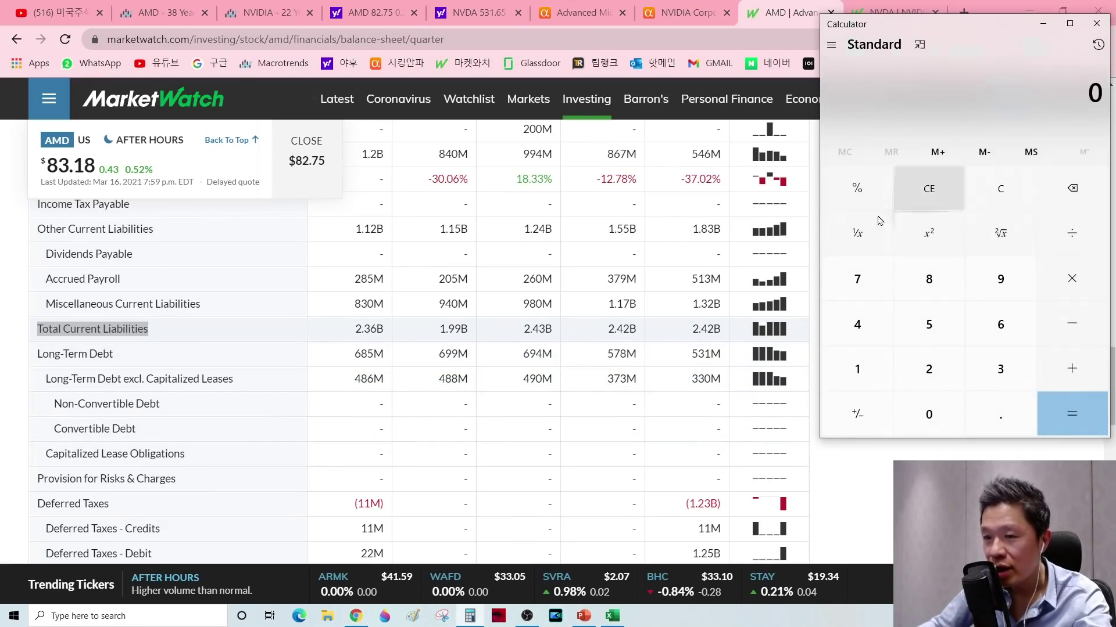
Find AMD's total liabilities for 31-Dec-2020 on the balance sheet and enter 3.13 in Calculator as the number to divide
scroll(219, 372, "down", 6)
scroll(223, 389, "down", 4)
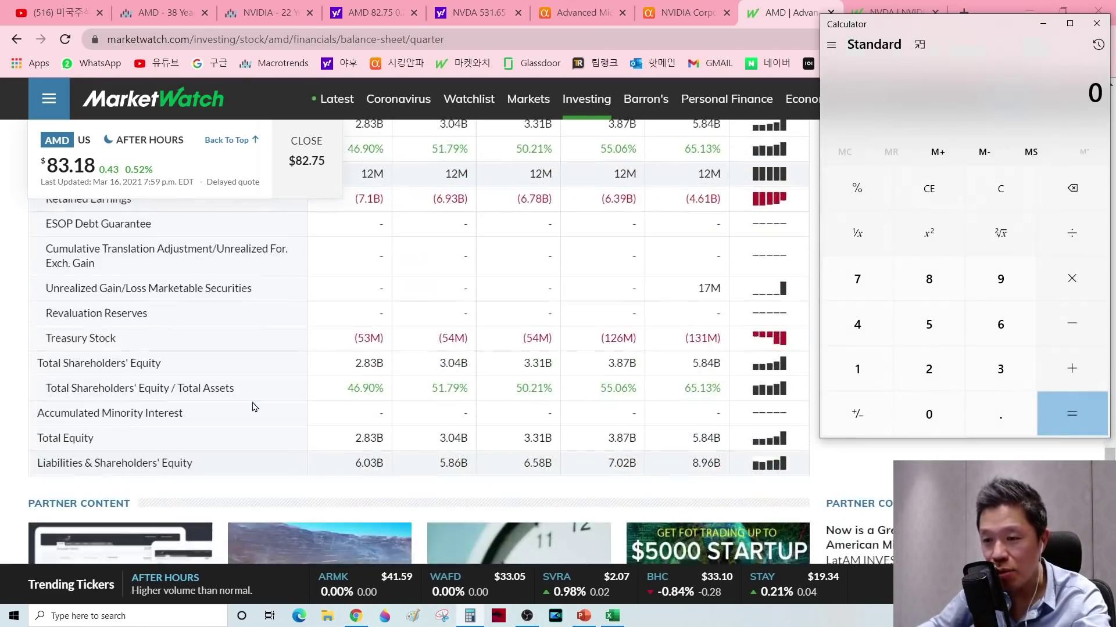
scroll(76, 349, "up", 5)
left_click_drag(42, 276, 143, 280)
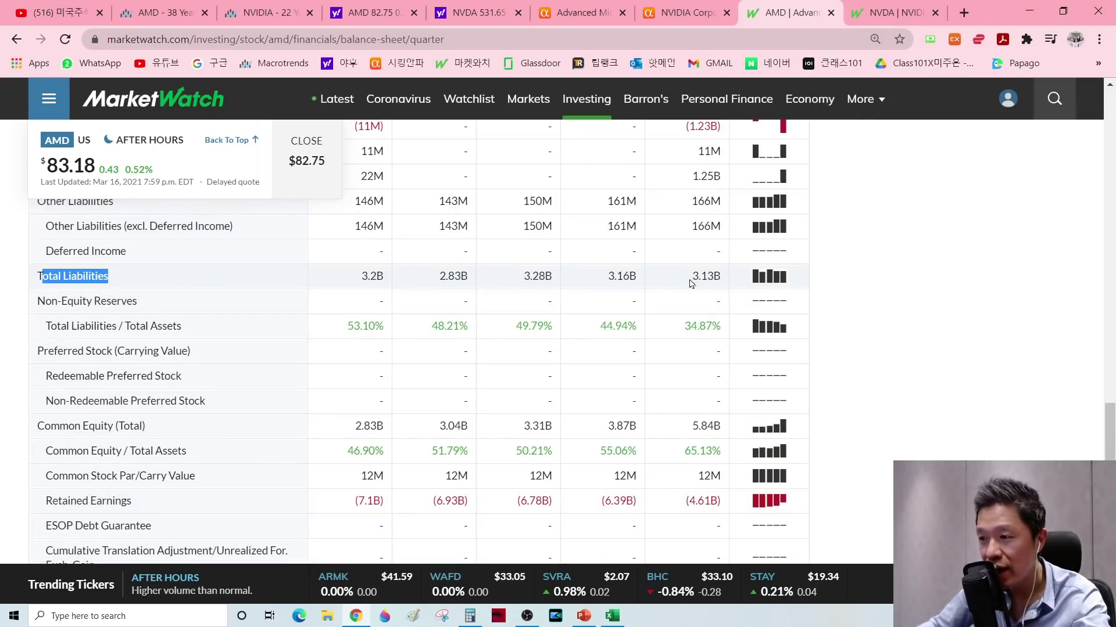
left_click_drag(691, 278, 737, 280)
key("alt+Tab")
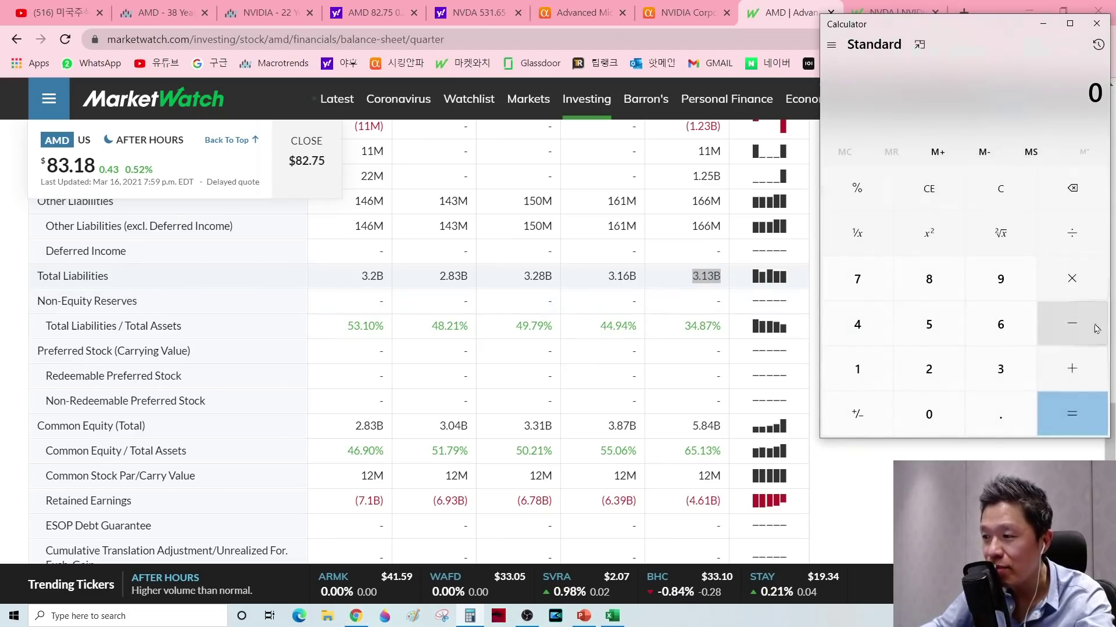
left_click(1000, 369)
left_click(1002, 405)
left_click(860, 370)
left_click(1000, 369)
left_click(1061, 238)
Find AMD's total assets for 31-Dec-2020 on the balance sheet and complete the division by 8.96 in Calculator
scroll(517, 398, "up", 10)
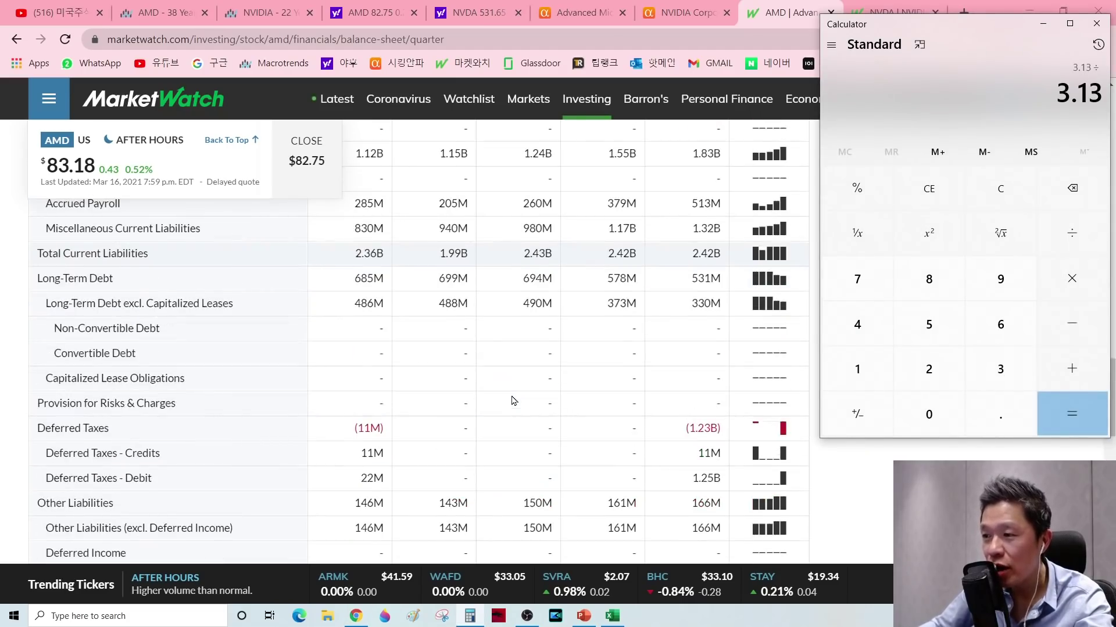
scroll(514, 401, "up", 5)
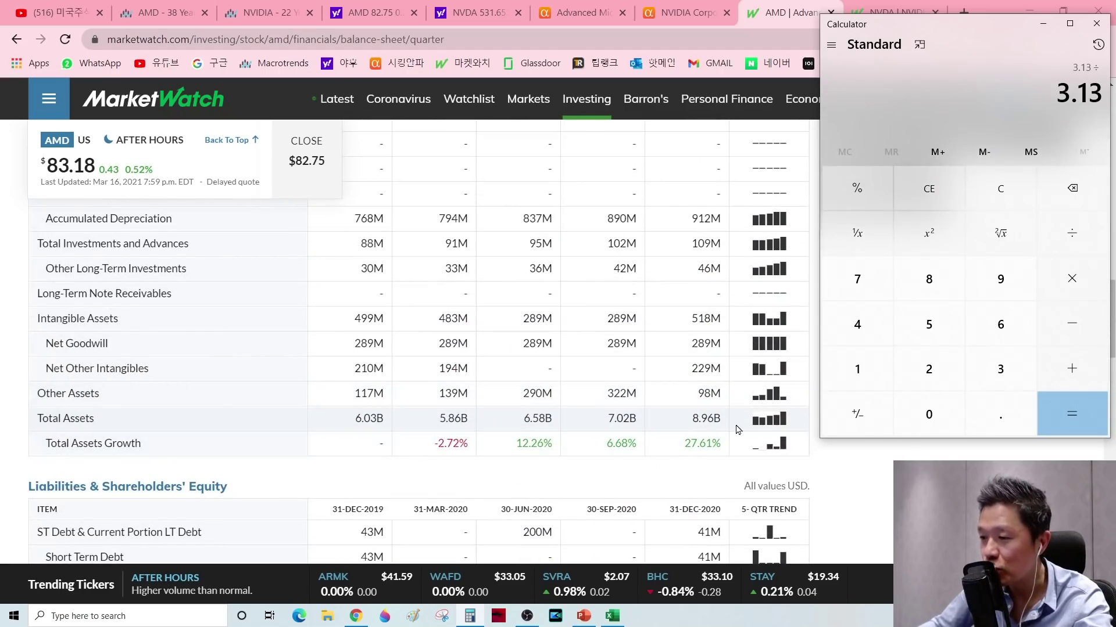
left_click(935, 283)
left_click(1007, 422)
left_click(1008, 283)
left_click(1010, 330)
left_click(1071, 413)
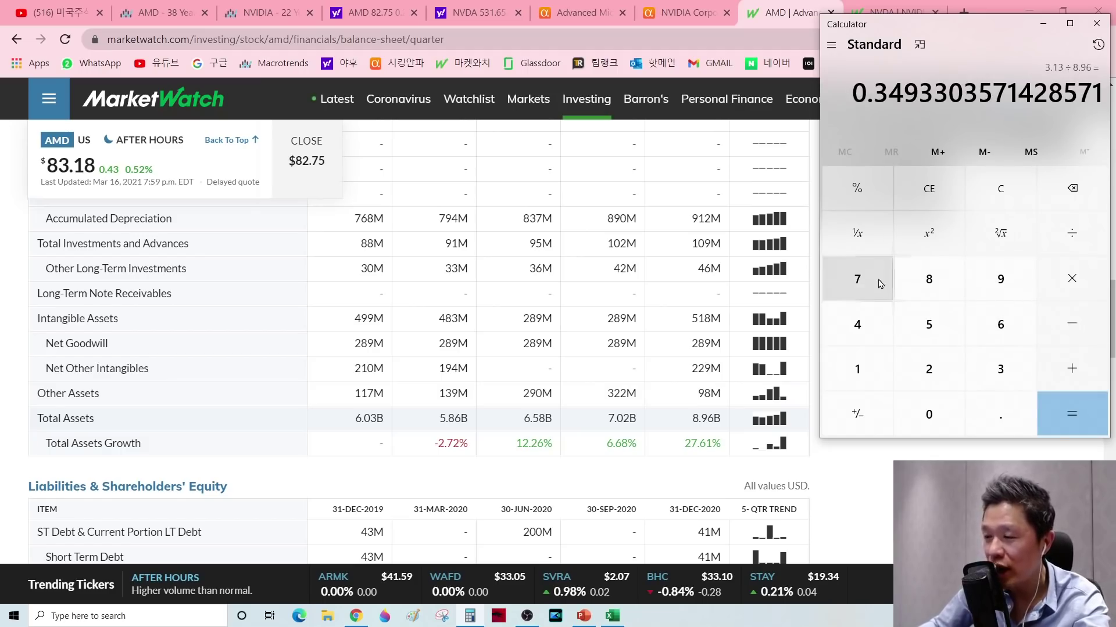
Switch to the Excel comparison sheet and enter 0.349 as AMD's total liabilities to total assets in C23
left_click(612, 616)
type("0.35")
key("Return")
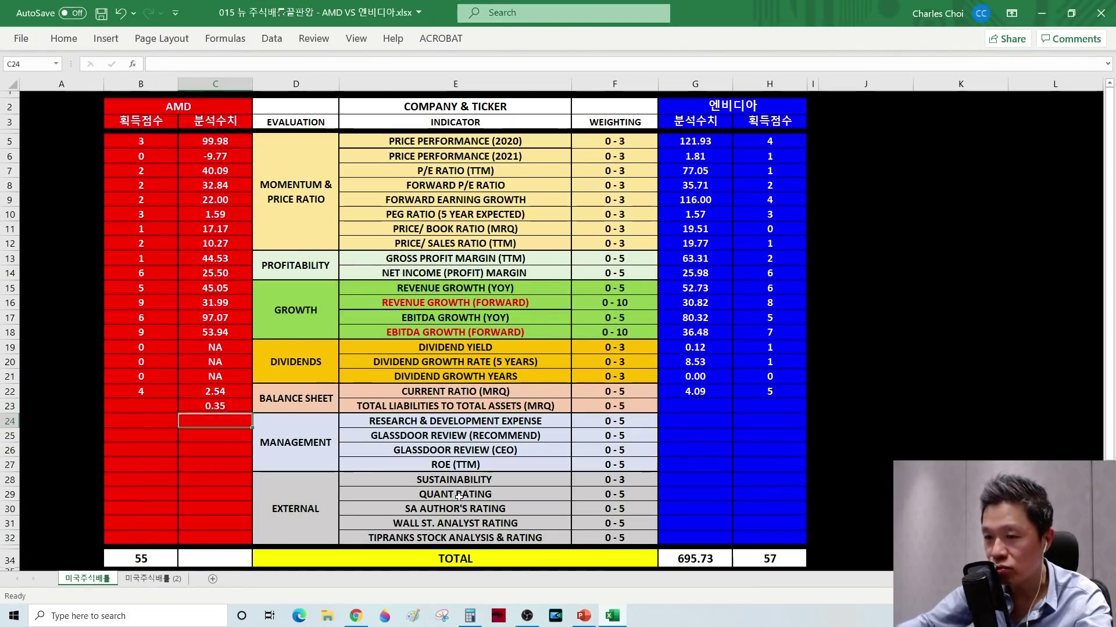
Switch to NVIDIA's quarterly balance sheet on MarketWatch and locate its total liabilities for 31-Jan-2021
key("alt+Tab")
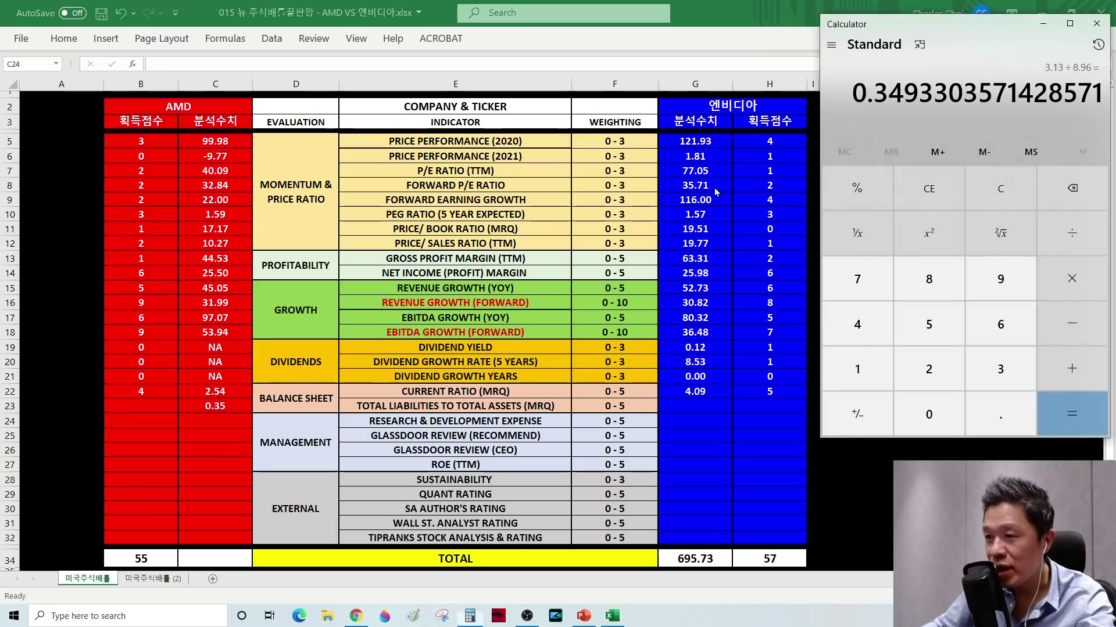
left_click(356, 616)
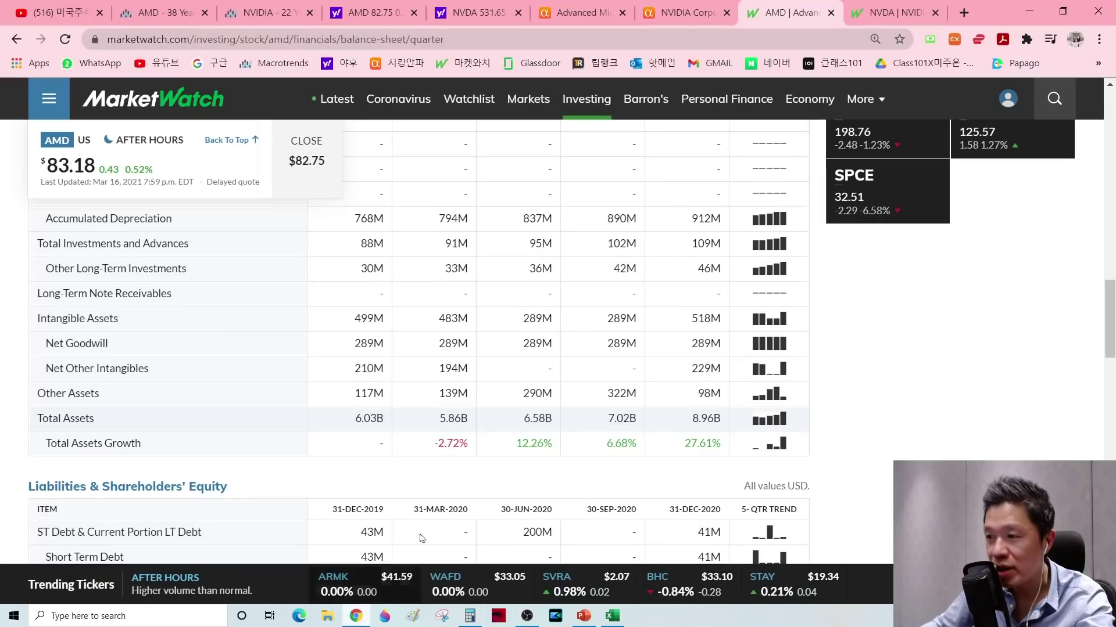
left_click(844, 16)
scroll(319, 242, "down", 6)
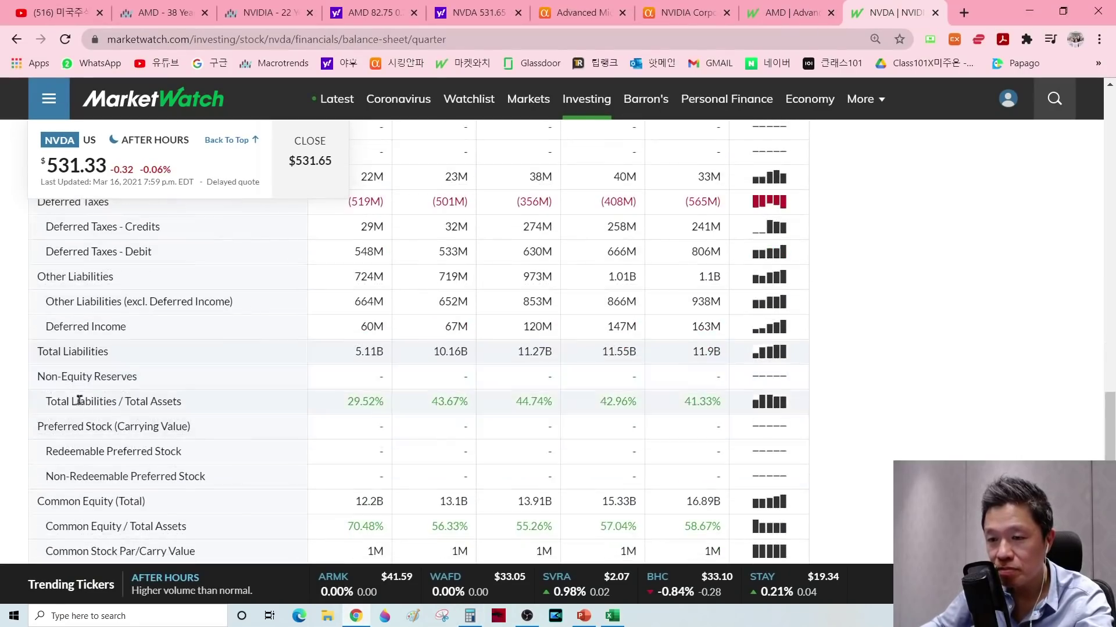
left_click_drag(41, 351, 185, 358)
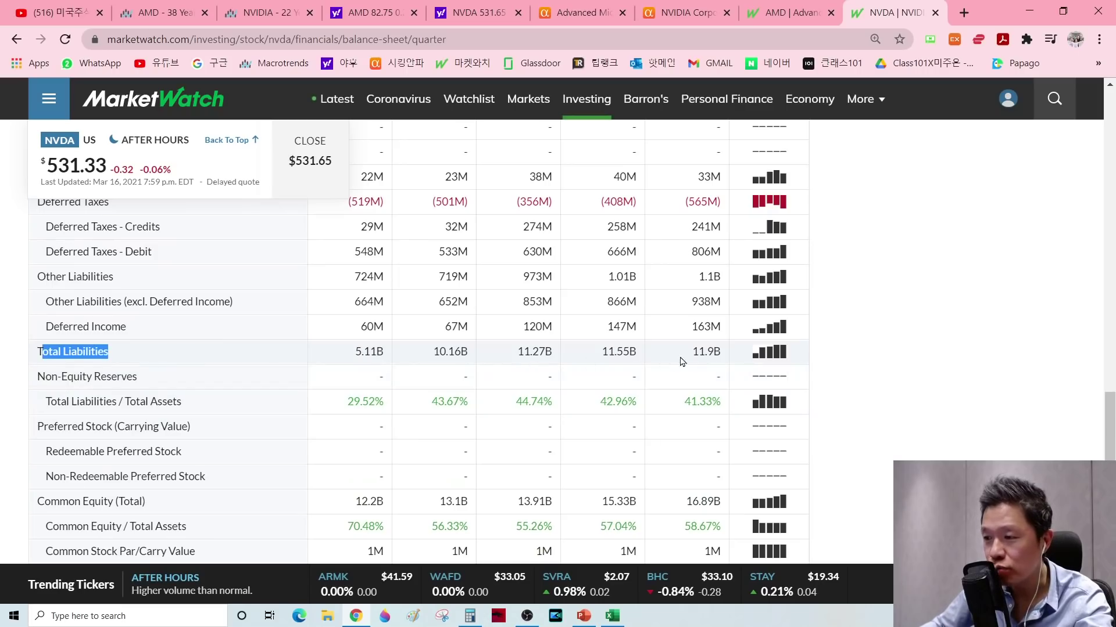
double_click(706, 352)
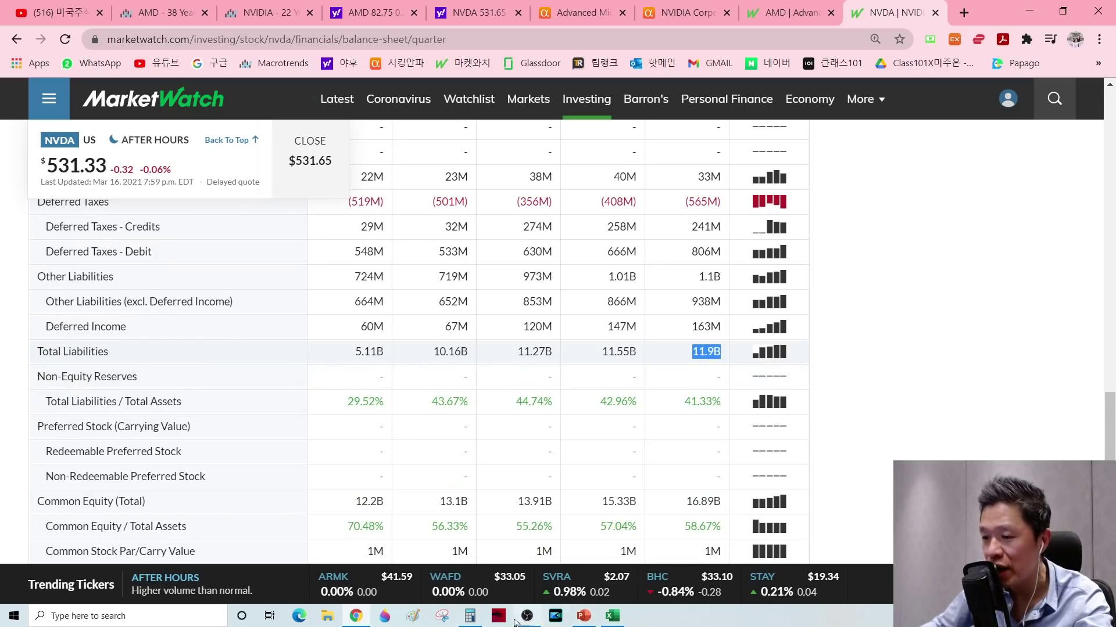
Clear Calculator and enter NVIDIA's total liabilities of 11.9 as the number to divide
left_click(470, 616)
left_click(1000, 189)
left_click(873, 367)
left_click(872, 367)
left_click(1000, 414)
left_click(1000, 279)
left_click(1050, 244)
Locate NVIDIA's total assets for 31-Jan-2021 on the balance sheet
scroll(318, 361, "up", 4)
scroll(302, 356, "up", 6)
scroll(88, 279, "up", 2)
left_click_drag(47, 343, 687, 379)
left_click(702, 356)
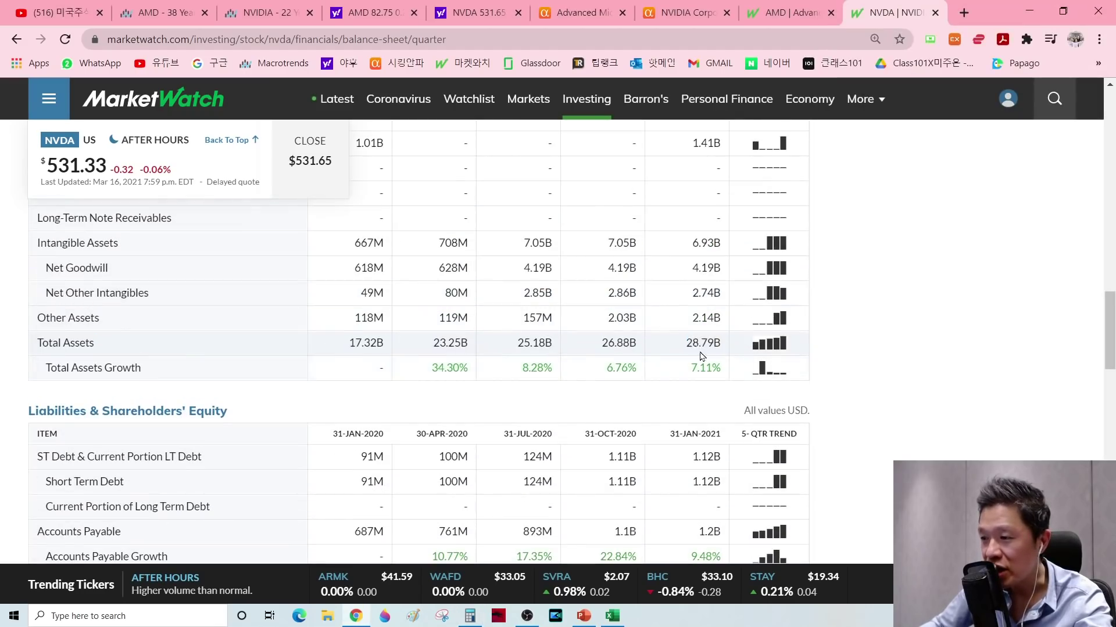
double_click(703, 343)
Complete the division by NVIDIA's total assets of 28.79 in Calculator
key("alt+Tab")
left_click(935, 375)
left_click(928, 282)
left_click(999, 413)
left_click(856, 280)
left_click(999, 280)
left_click(1072, 414)
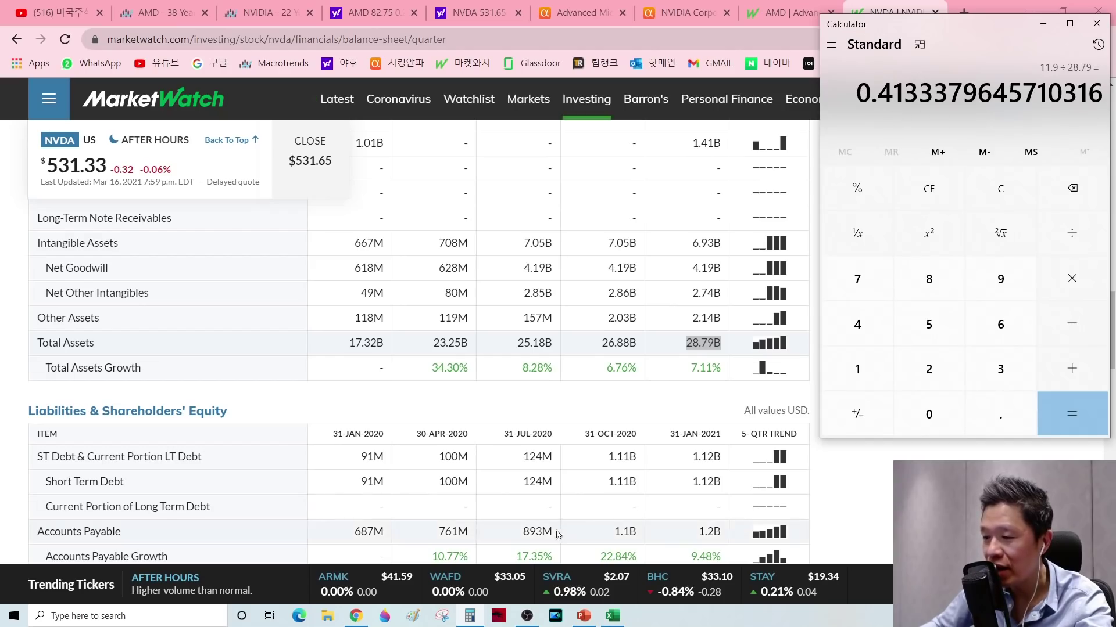
Switch to the Excel comparison sheet and enter 0.413 as NVIDIA's total liabilities to total assets in G23
left_click(612, 616)
left_click(700, 402)
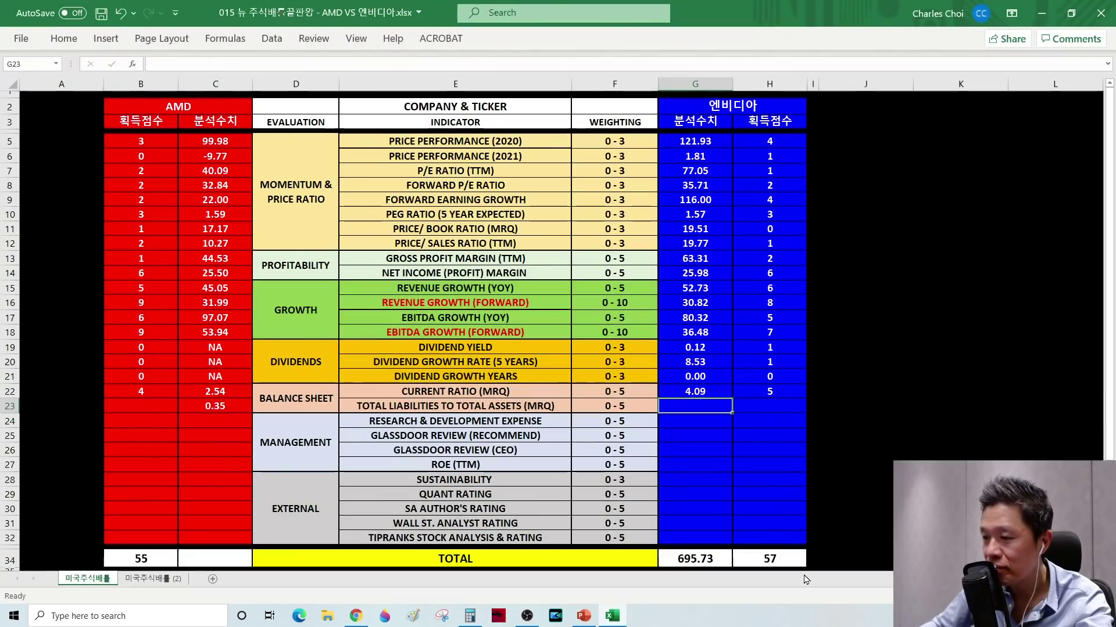
type("0.41")
key("Return")
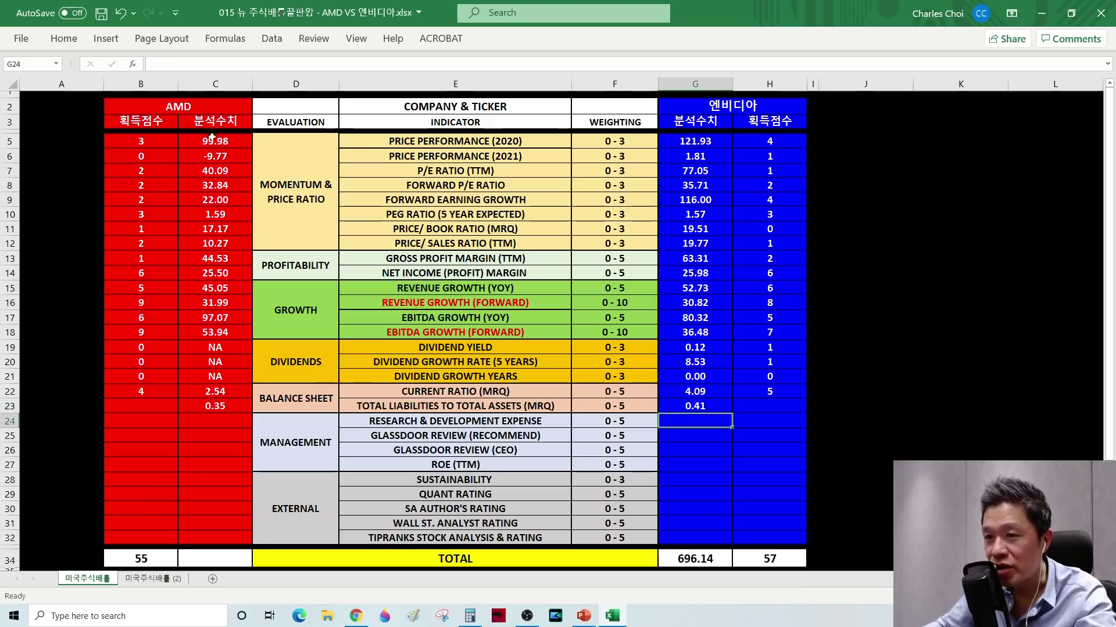
Compare both total liabilities to total assets ratios and score AMD 5 in B23 and NVIDIA 4 in H23
left_click(215, 410)
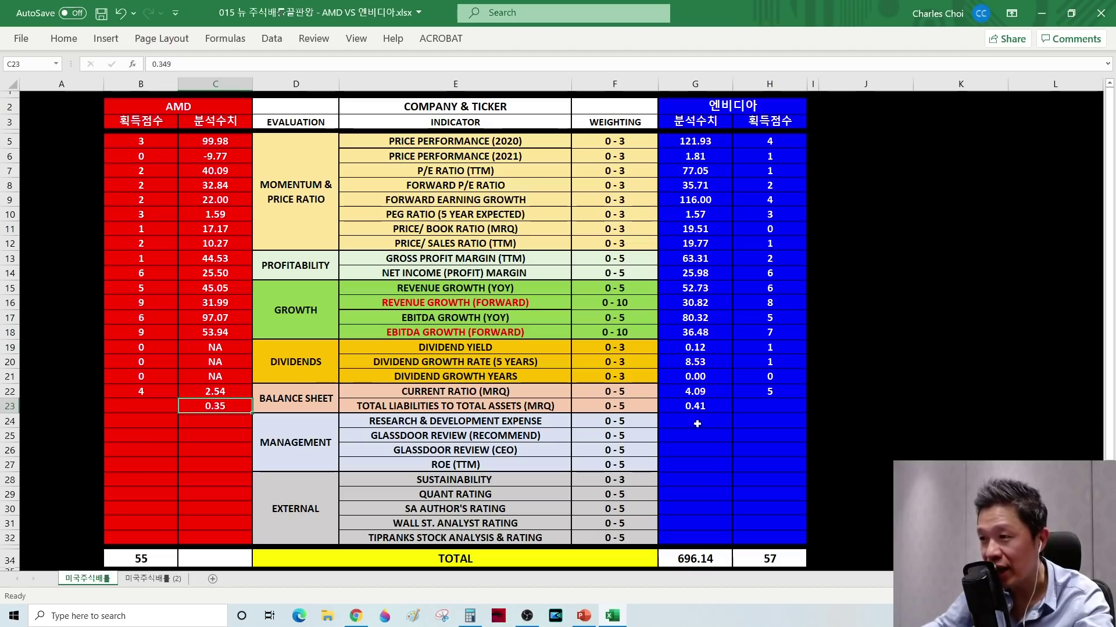
left_click(697, 409)
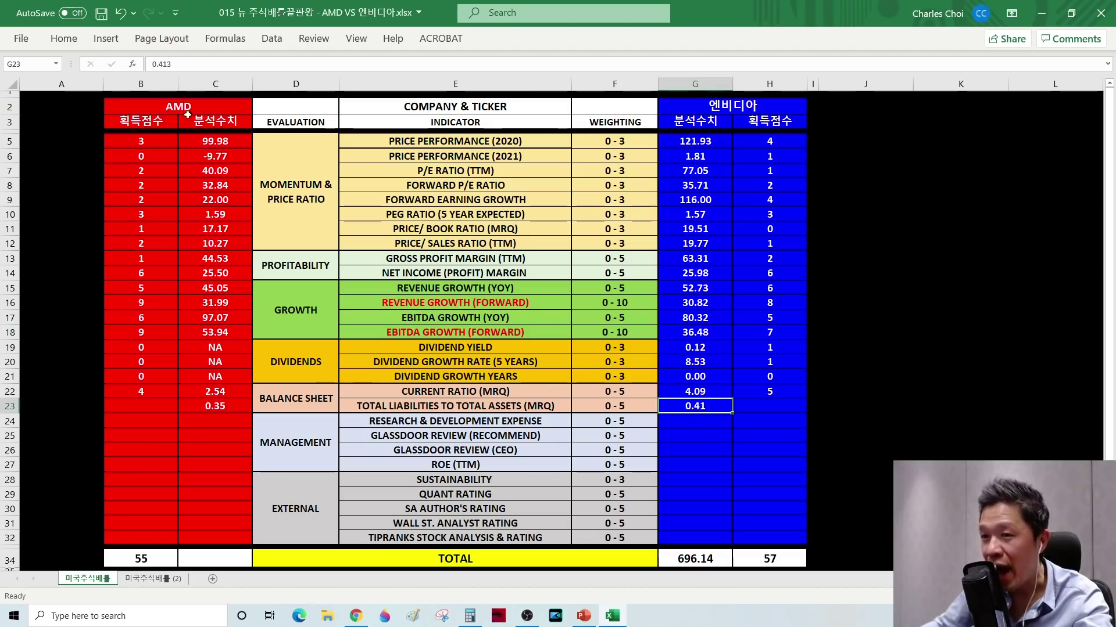
left_click(223, 409)
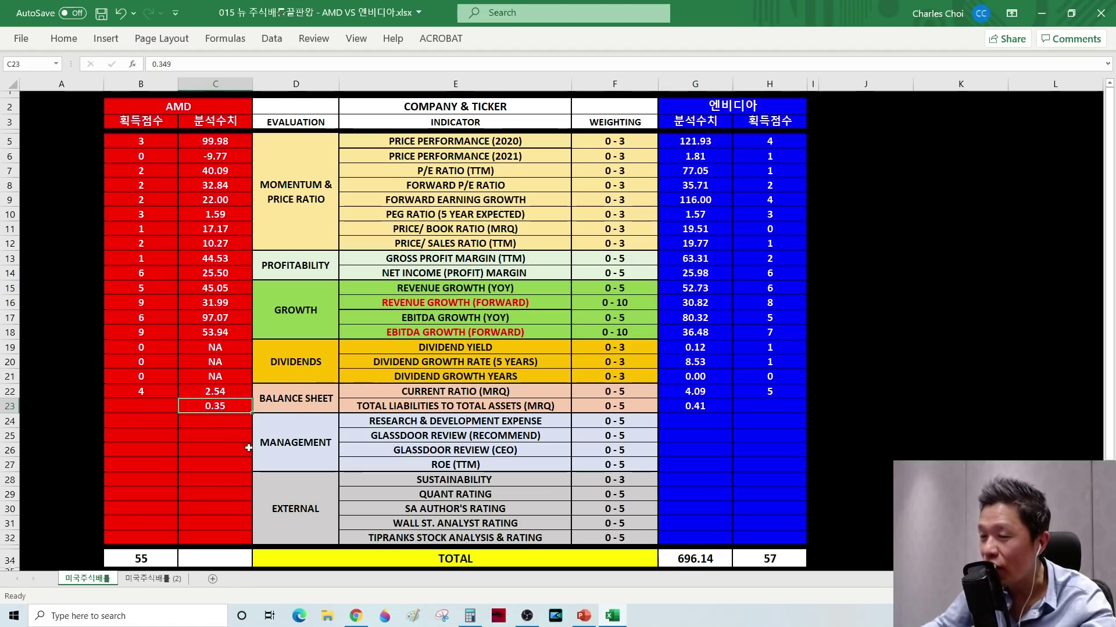
left_click(136, 407)
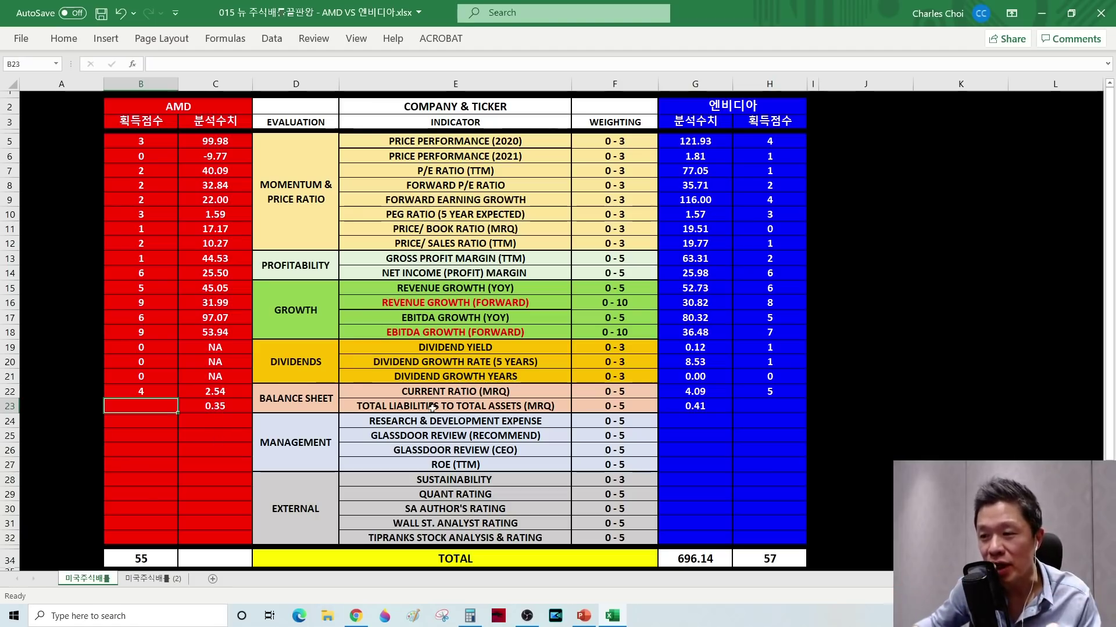
left_click(215, 409)
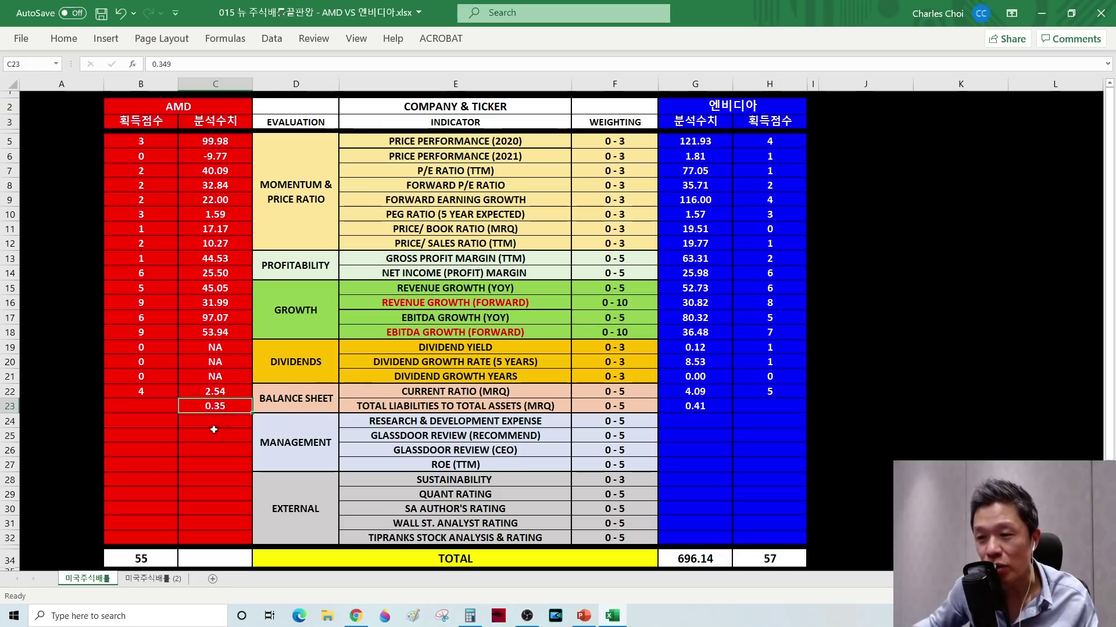
left_click(157, 408)
type("5")
key("Return")
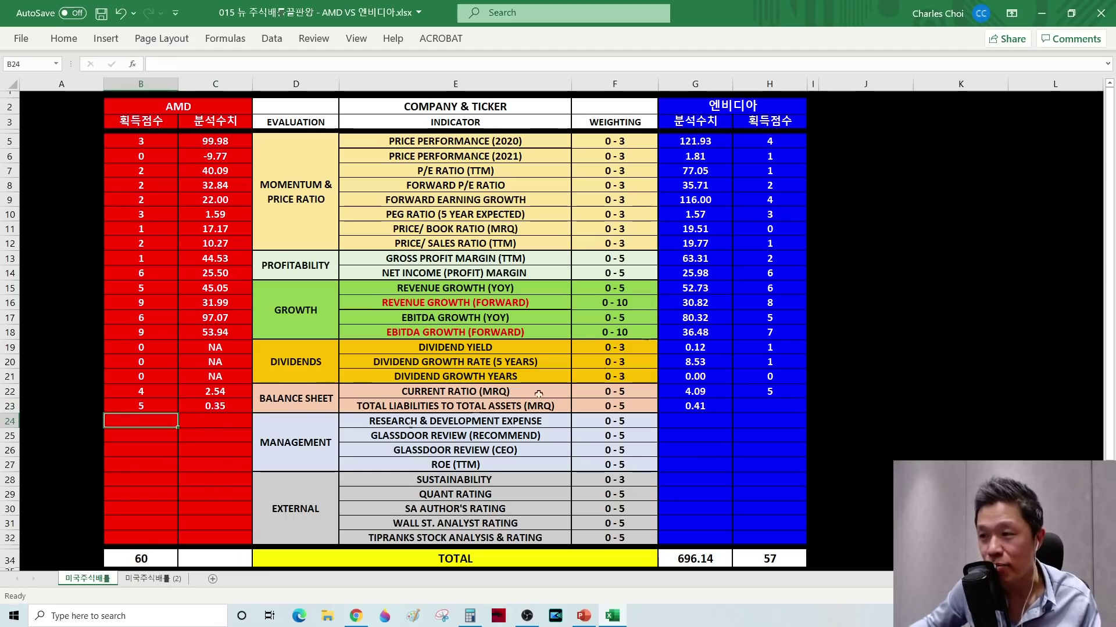
left_click(781, 404)
type("4")
key("Return")
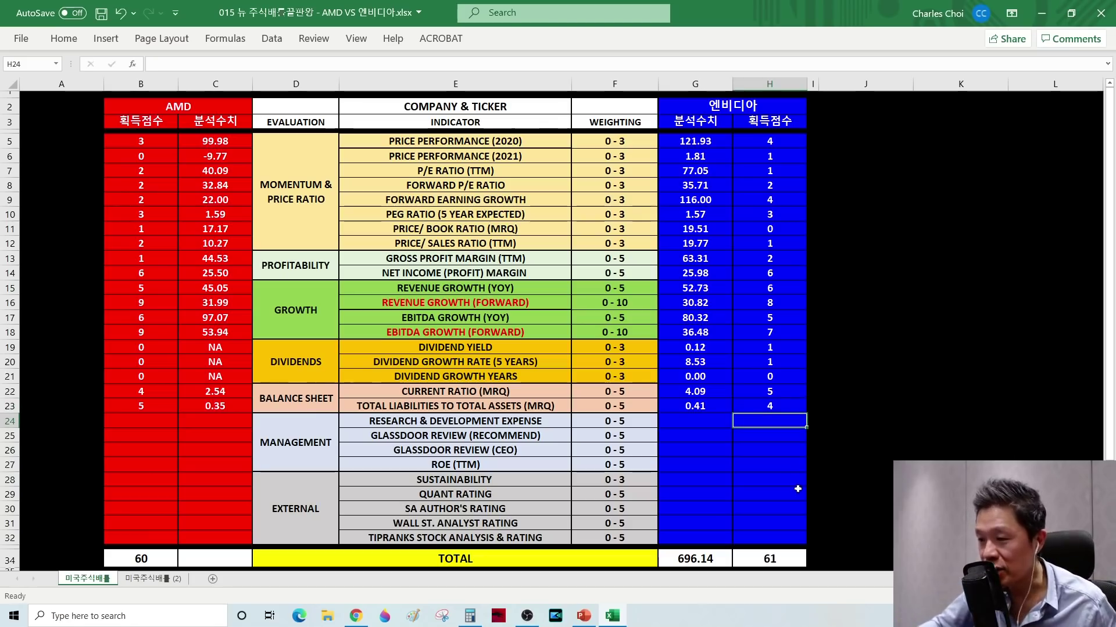
Check the NVIDIA and AMD total score formulas in row 34 and the Management section's research and development indicator
left_click(782, 556)
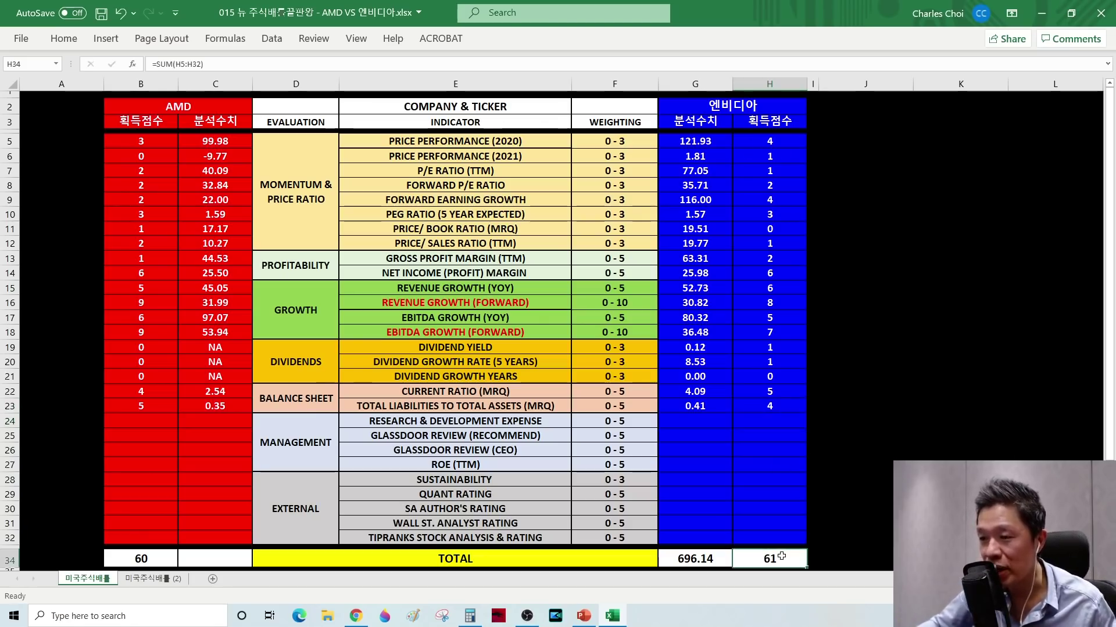
left_click(140, 561)
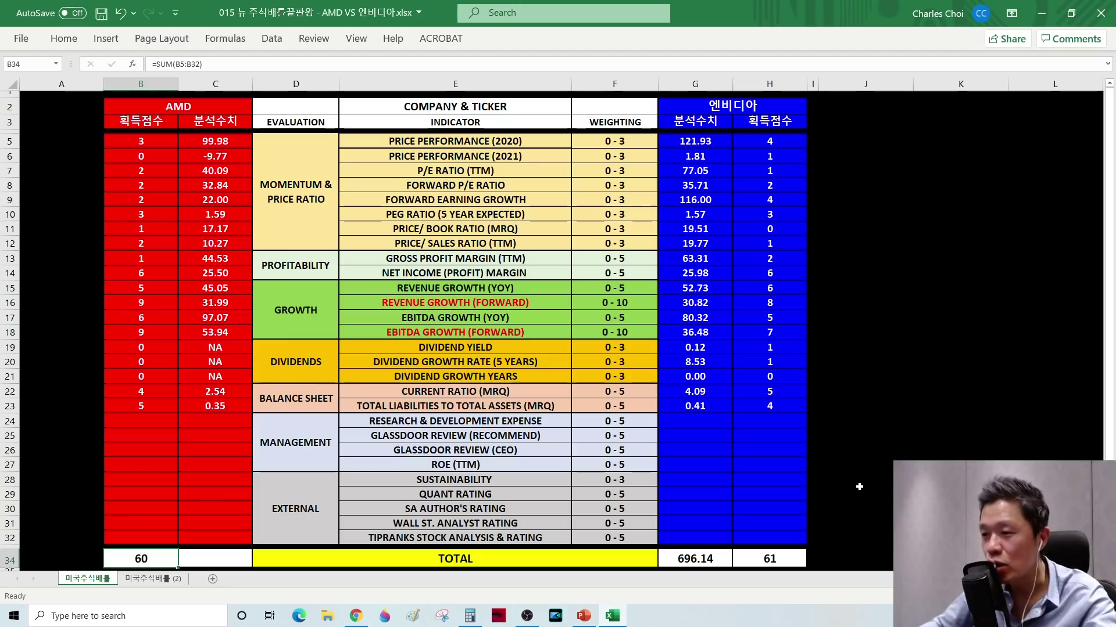
left_click(325, 459)
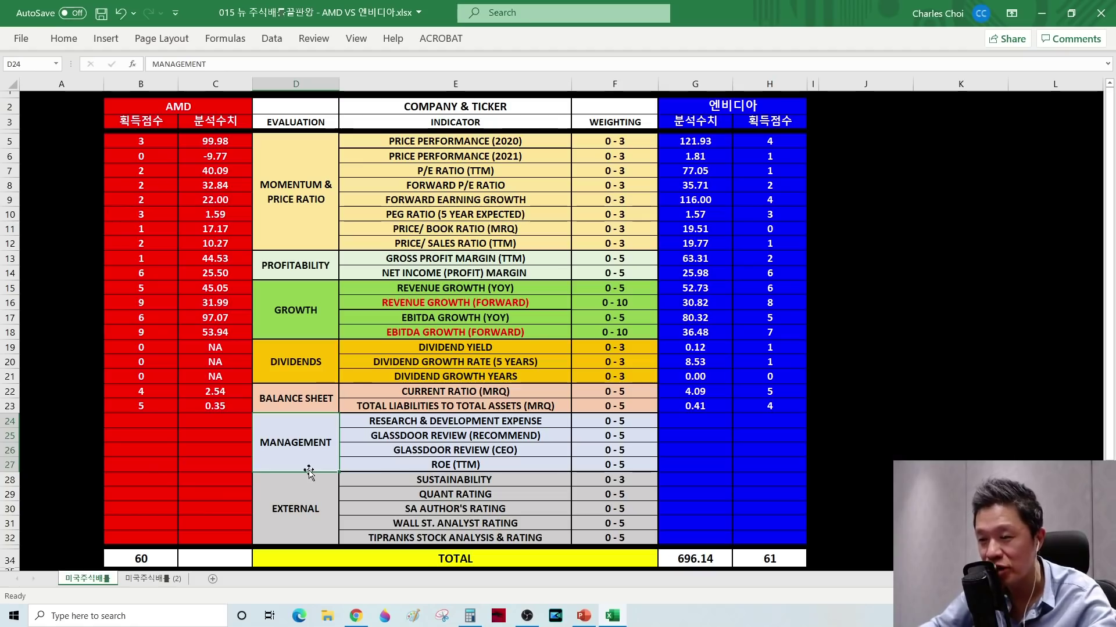
left_click(413, 425)
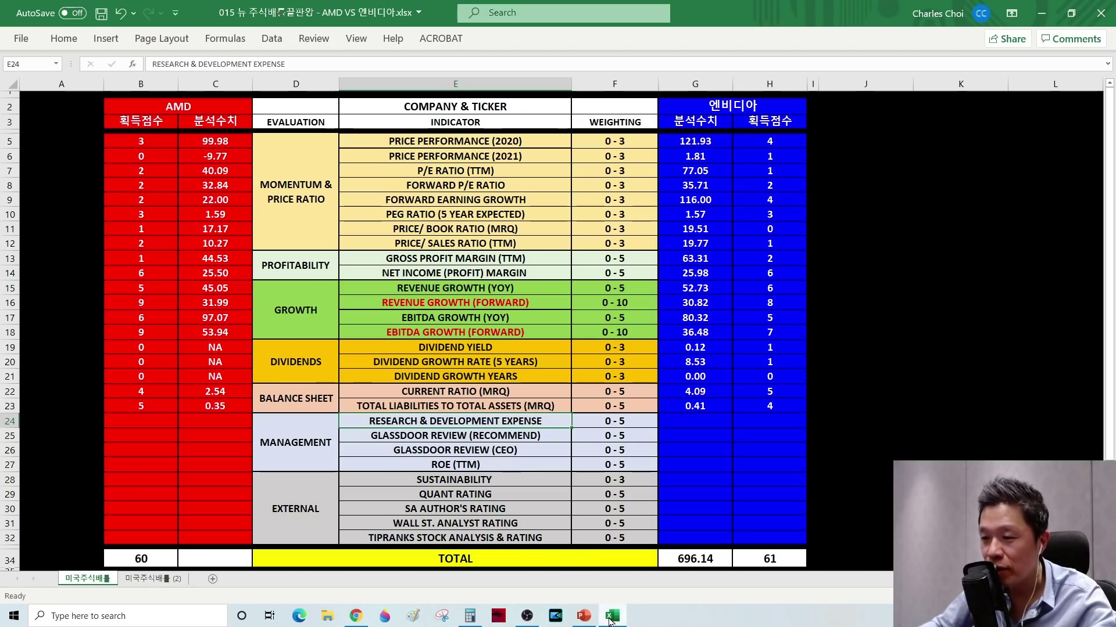
Switch to Chrome and open AMD's income statement on MarketWatch
left_click(355, 616)
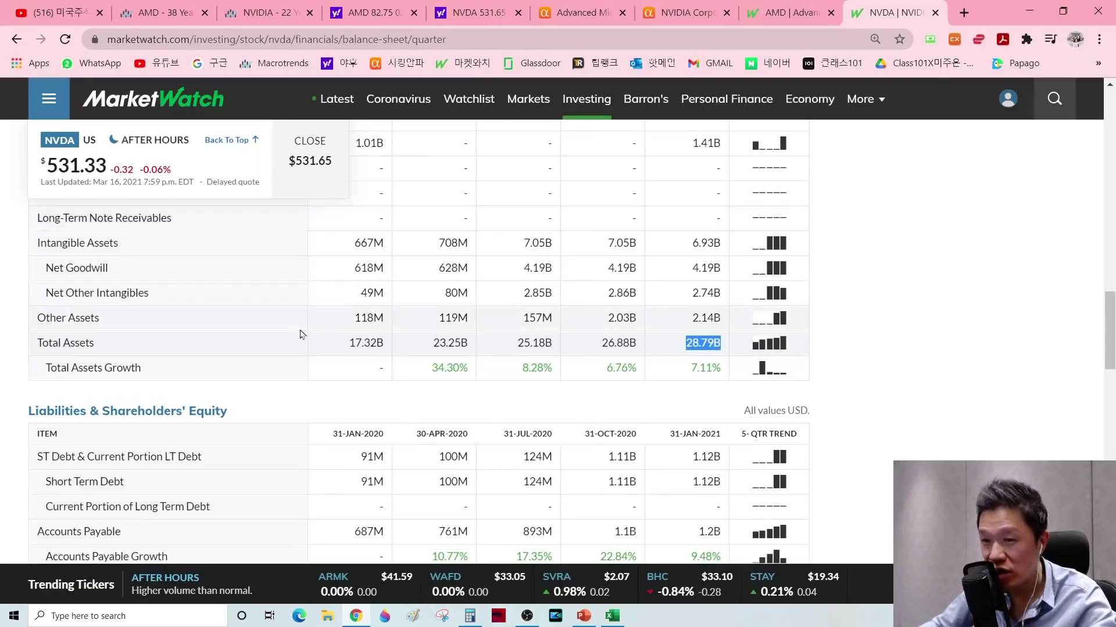
left_click(781, 24)
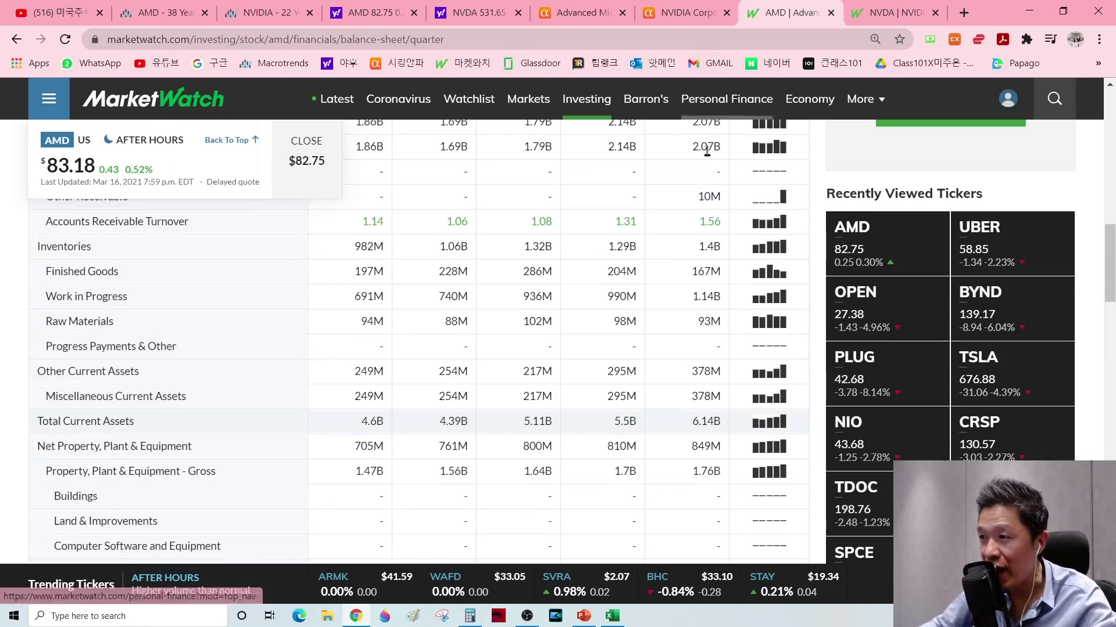
scroll(244, 472, "up", 6)
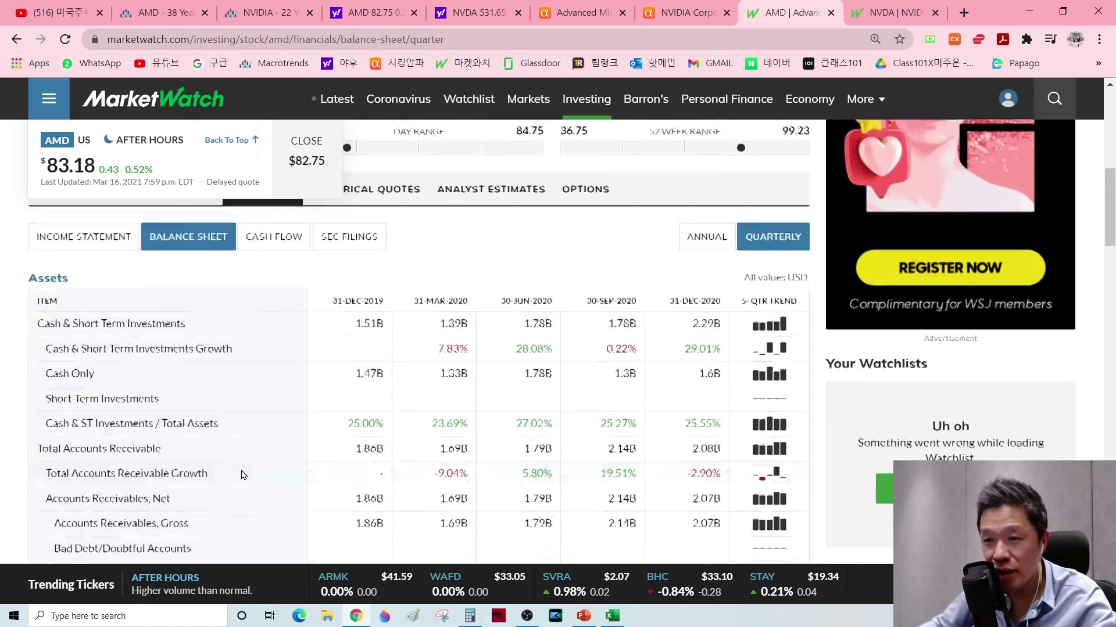
scroll(186, 413, "down", 3)
scroll(73, 317, "up", 4)
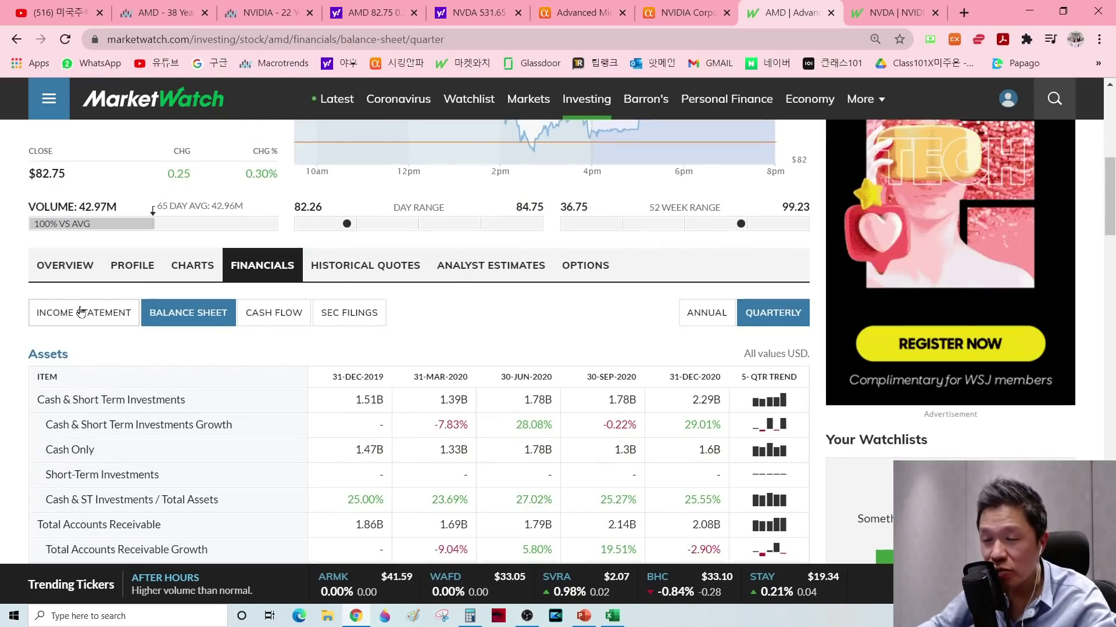
left_click(76, 314)
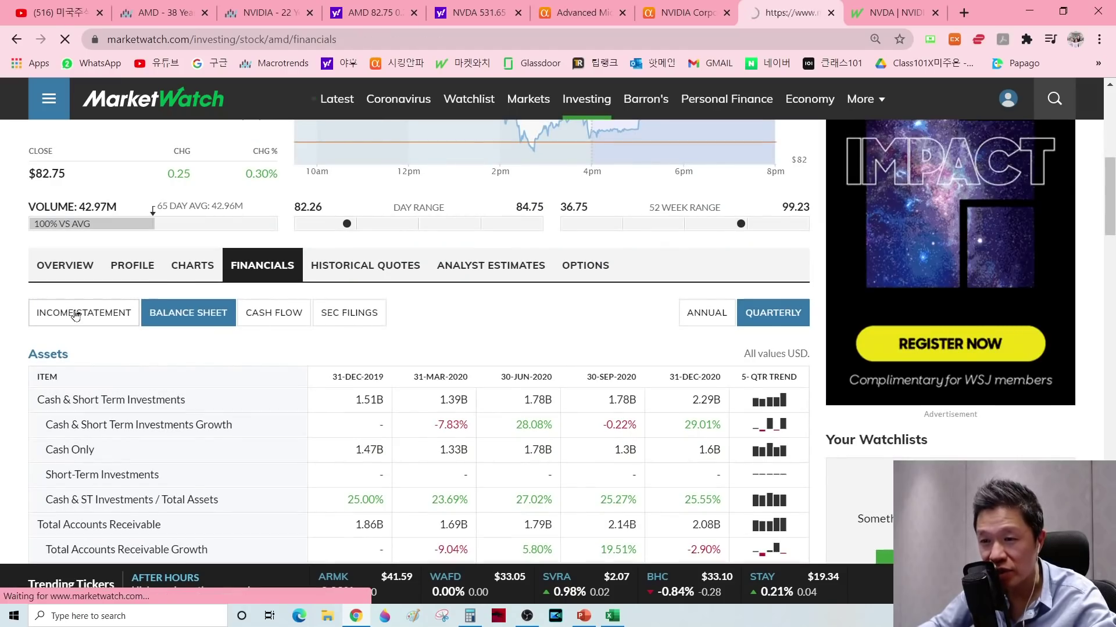
Locate the Research & Development row on AMD's annual income statement, including its 2020 figure
scroll(74, 314, "down", 6)
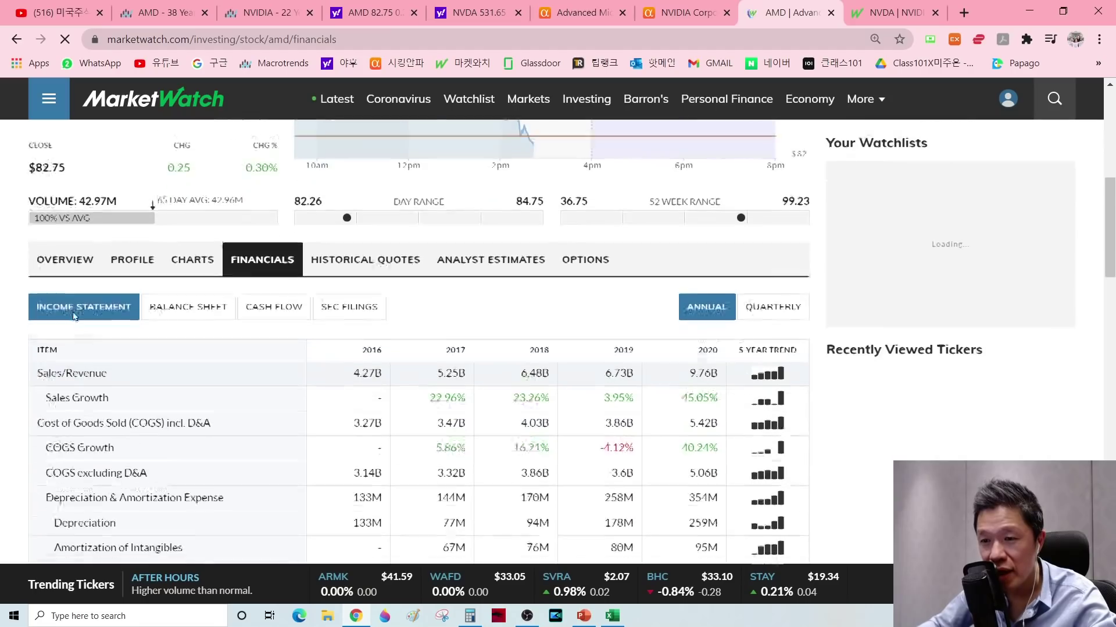
scroll(216, 378, "up", 3)
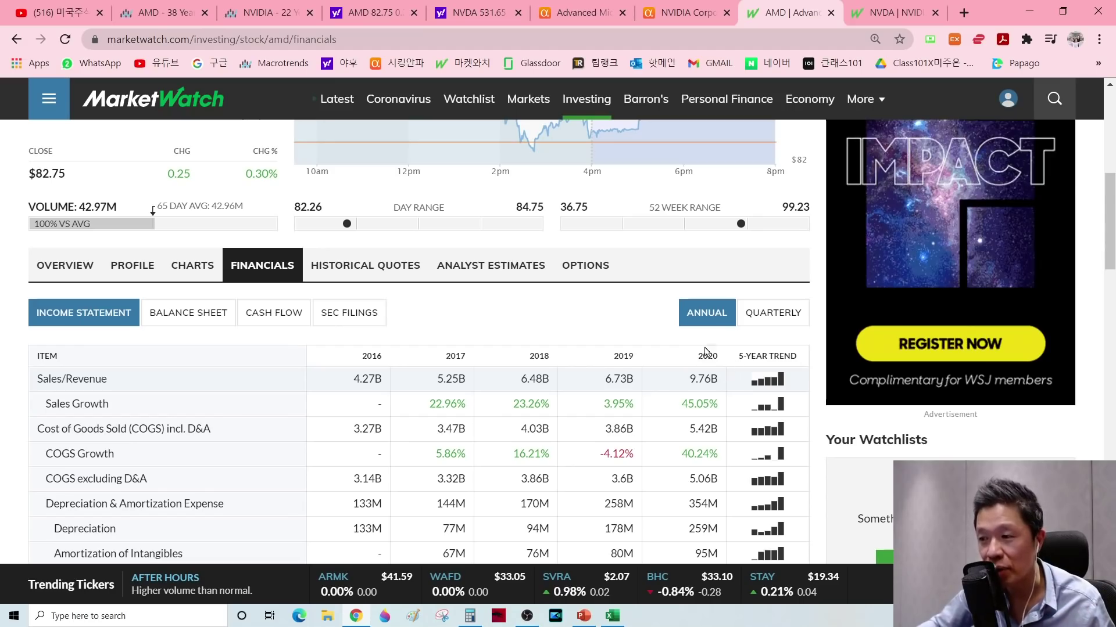
scroll(714, 376, "down", 3)
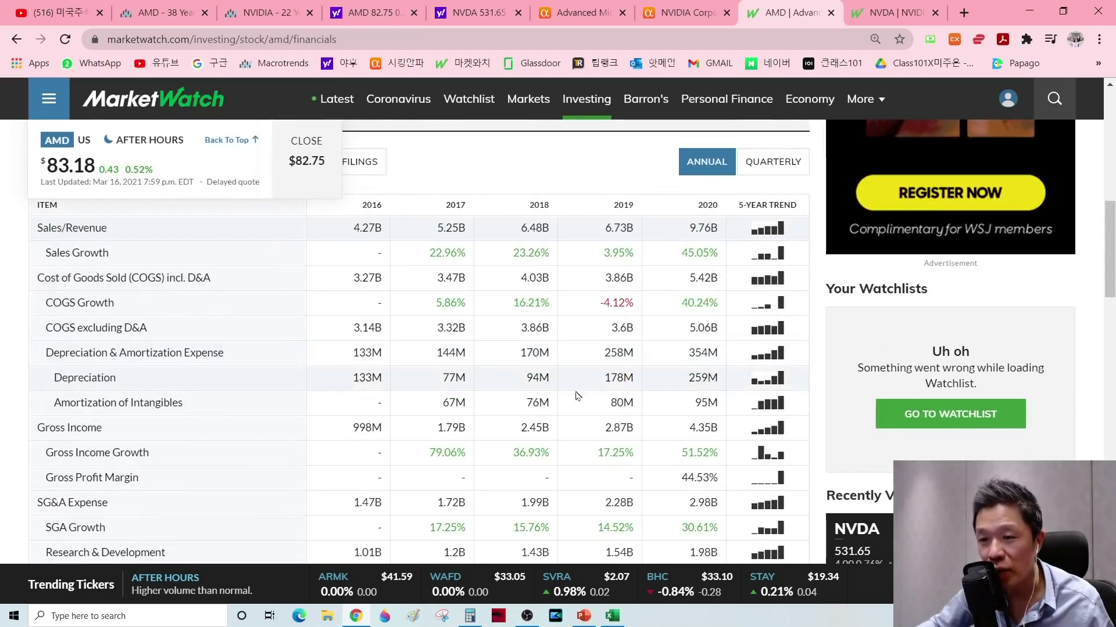
scroll(180, 410, "down", 4)
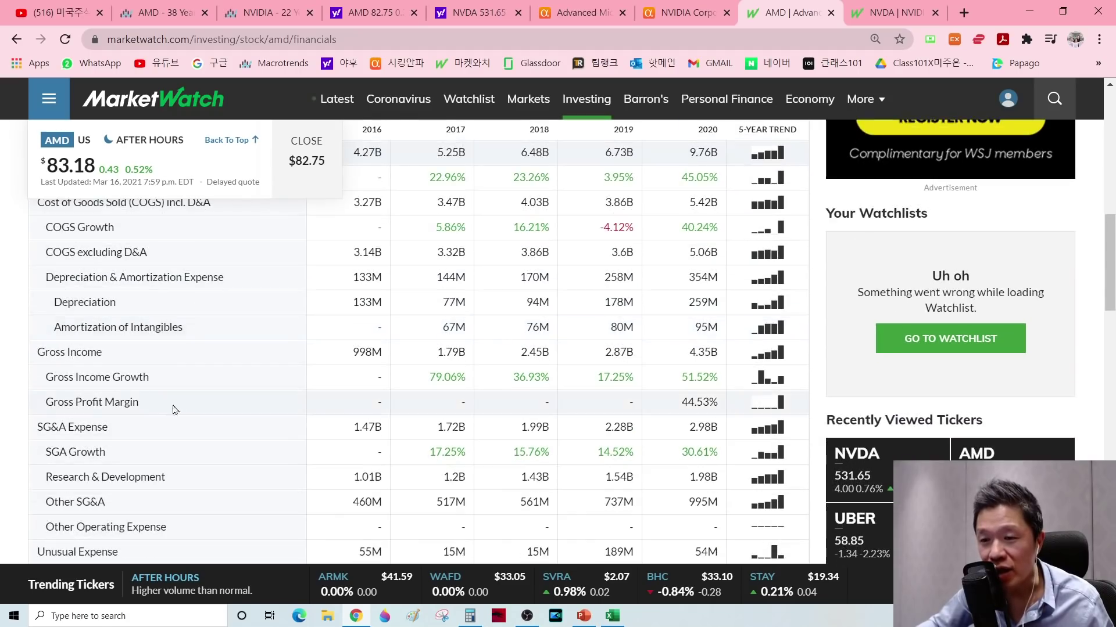
left_click_drag(45, 326, 167, 329)
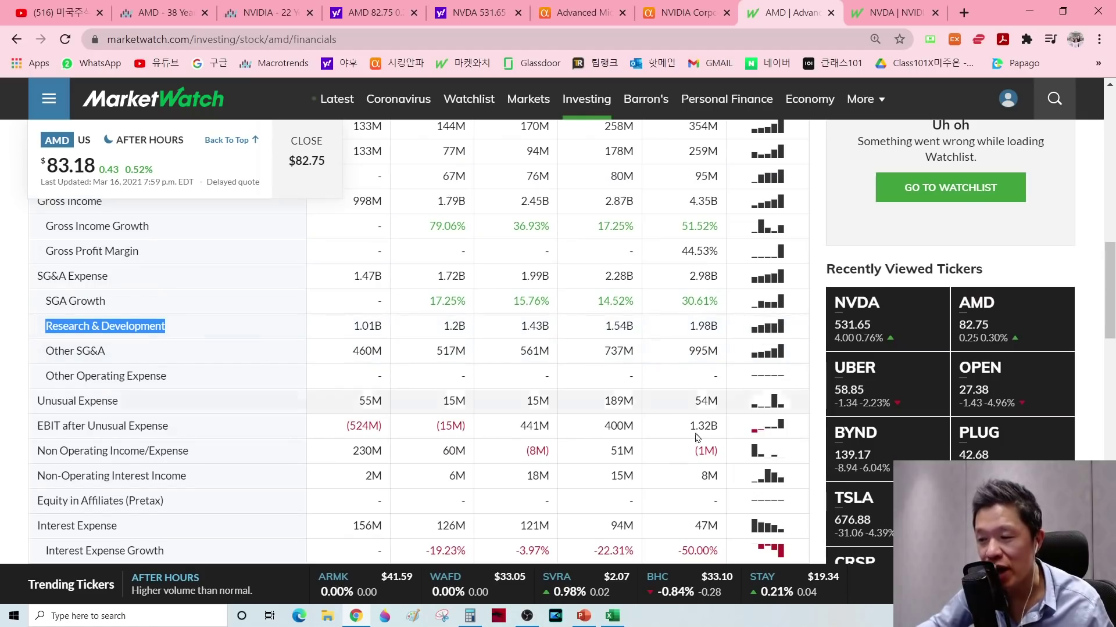
Switch to Calculator, clear it and start a division with AMD's 2020 research and development expense of 1.98
left_click(470, 615)
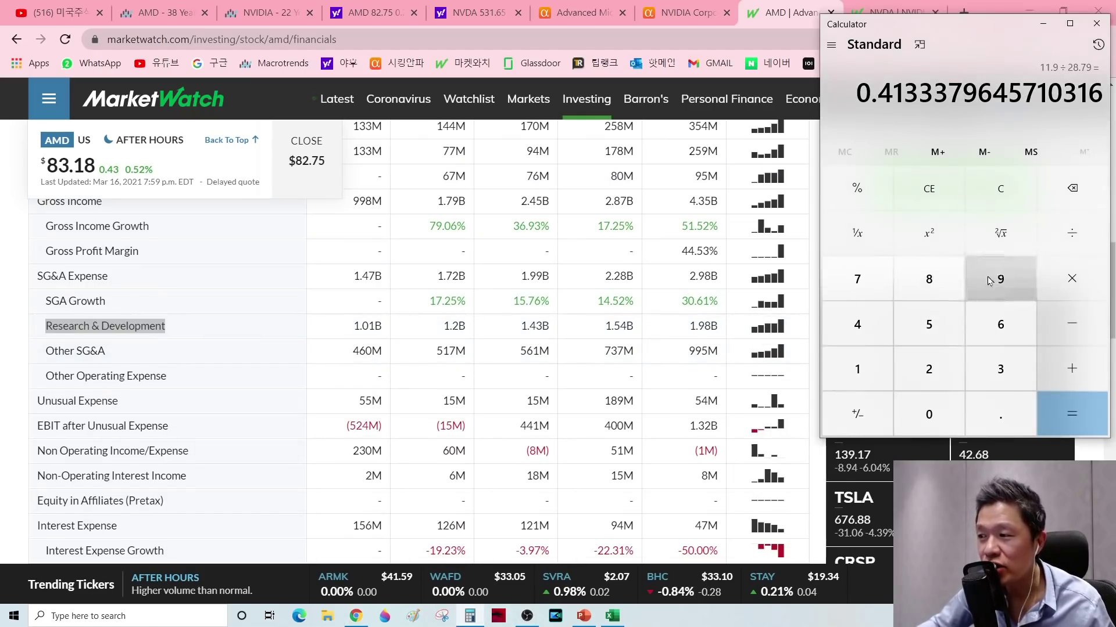
left_click(1000, 189)
left_click(857, 369)
left_click(1000, 414)
left_click(1000, 279)
left_click(929, 279)
left_click(1072, 233)
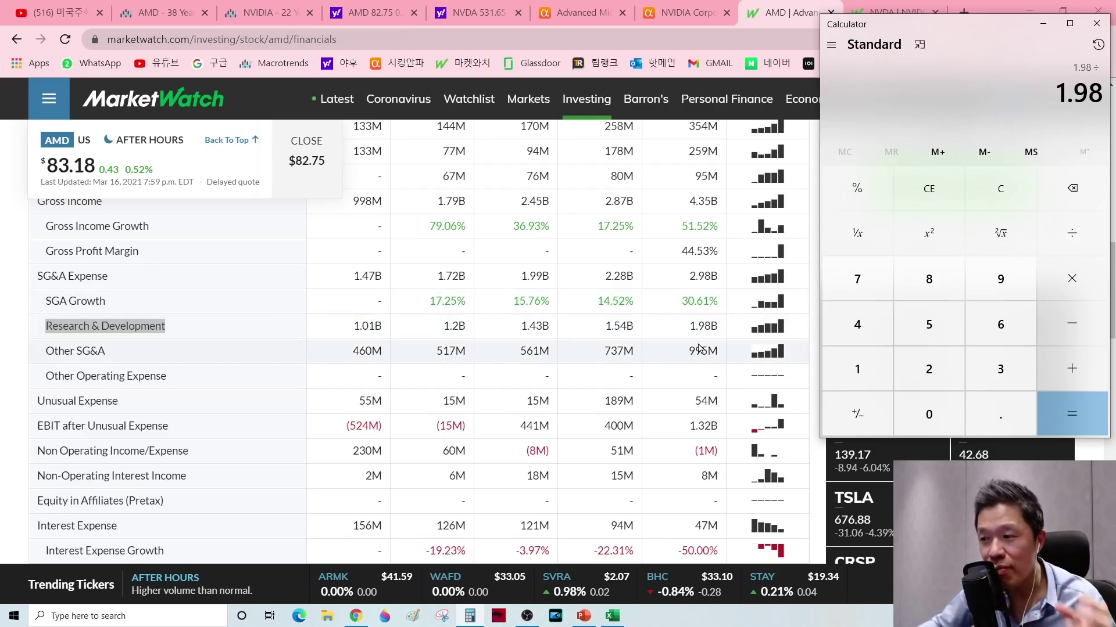
Complete the division by AMD's 2020 sales/revenue of 9.76 in Calculator
scroll(699, 348, "up", 4)
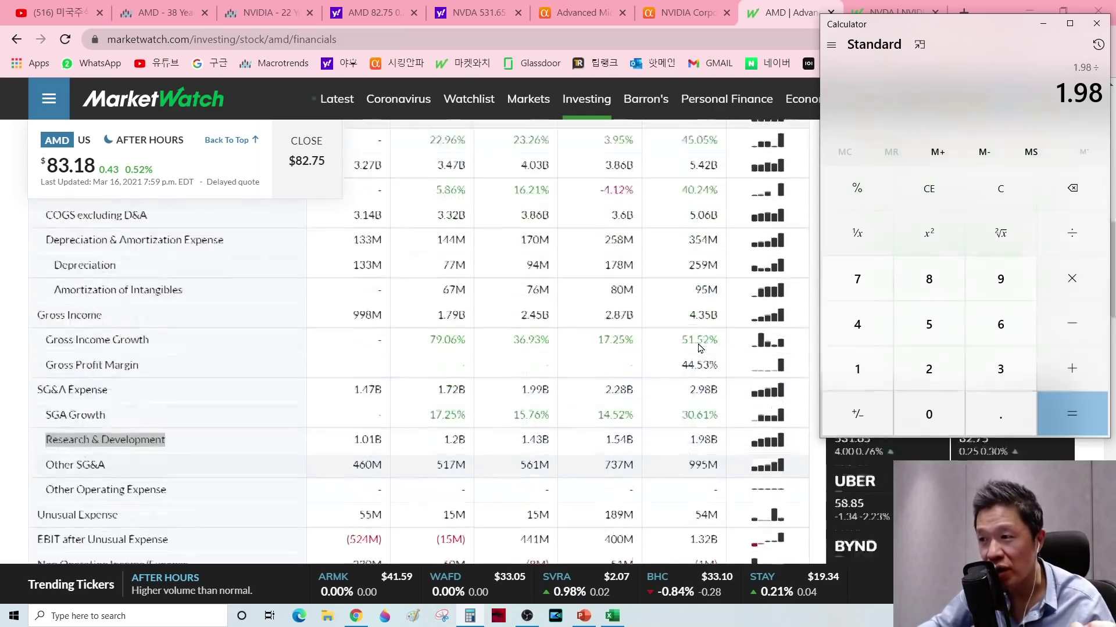
left_click(1001, 281)
left_click(1001, 414)
left_click(857, 279)
left_click(1001, 324)
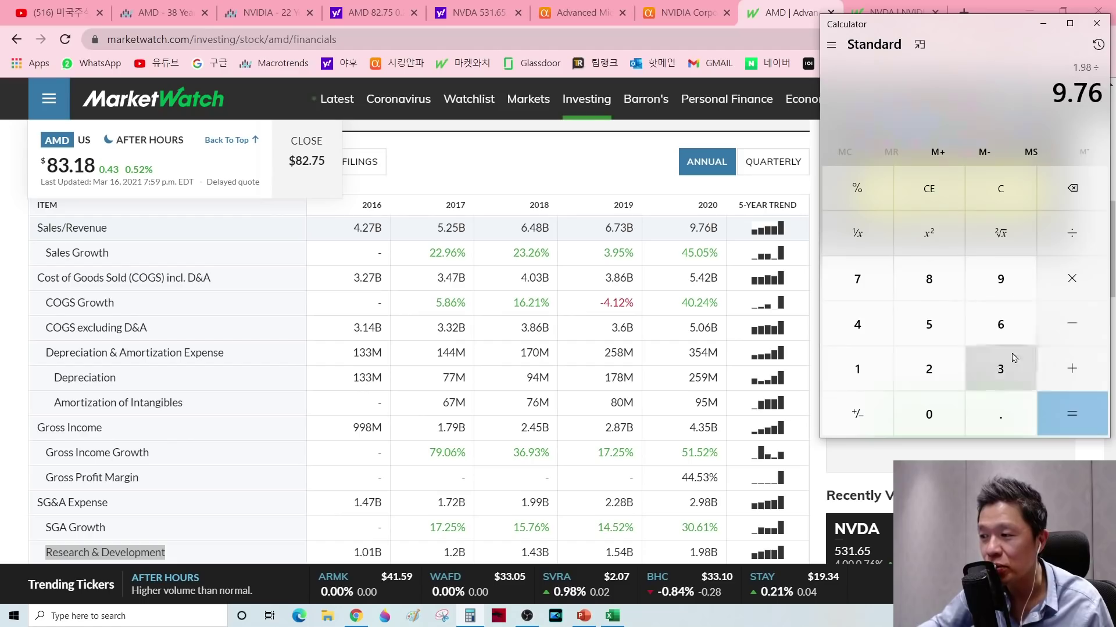
left_click(1072, 414)
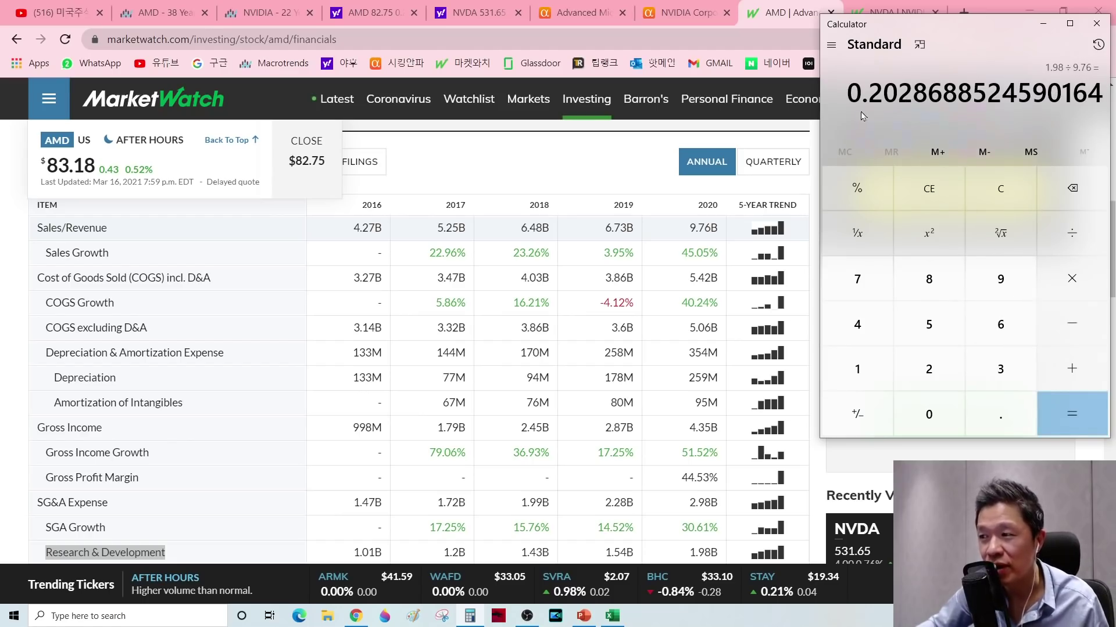
Switch to the Excel comparison sheet and enter 0.20 as AMD's research and development expense ratio in C24
left_click(610, 617)
left_click(238, 423)
type("0")
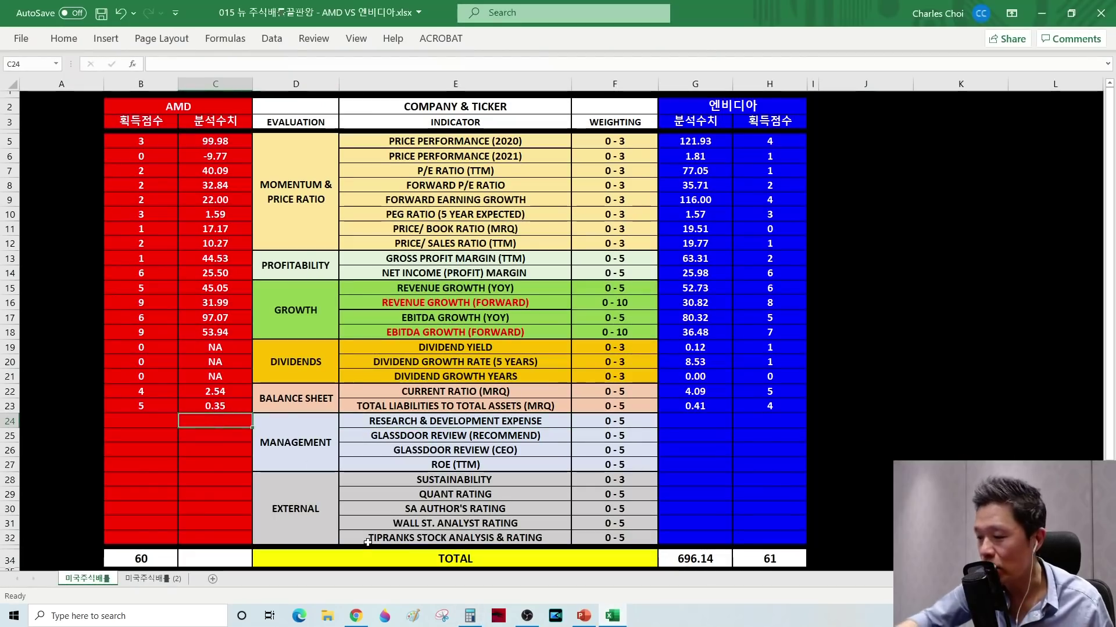
type(".20")
key("Return")
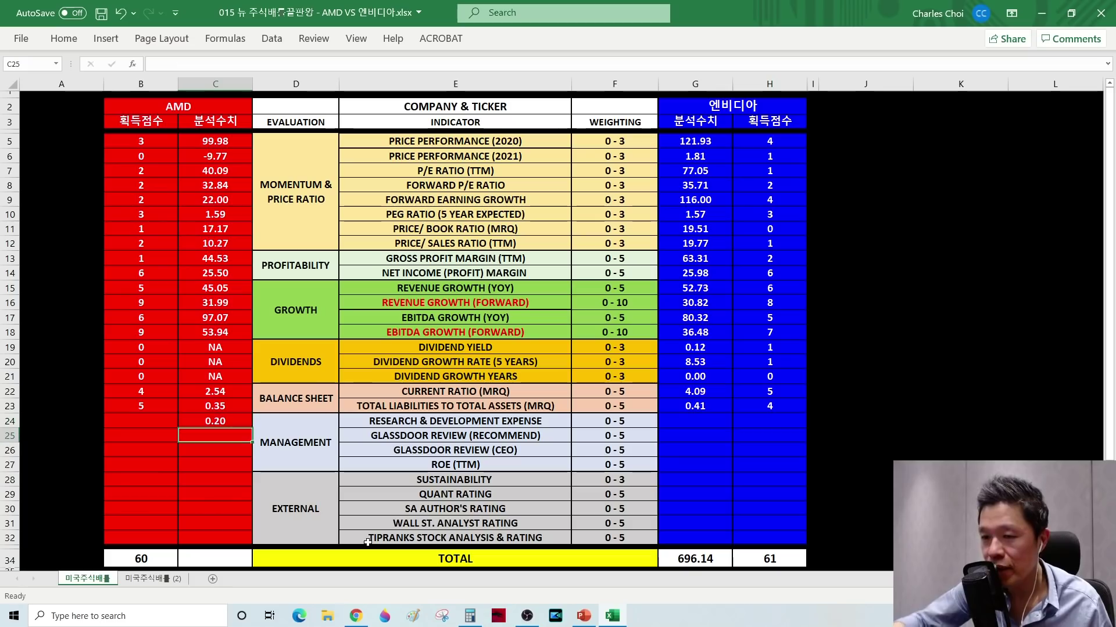
key("alt+Tab")
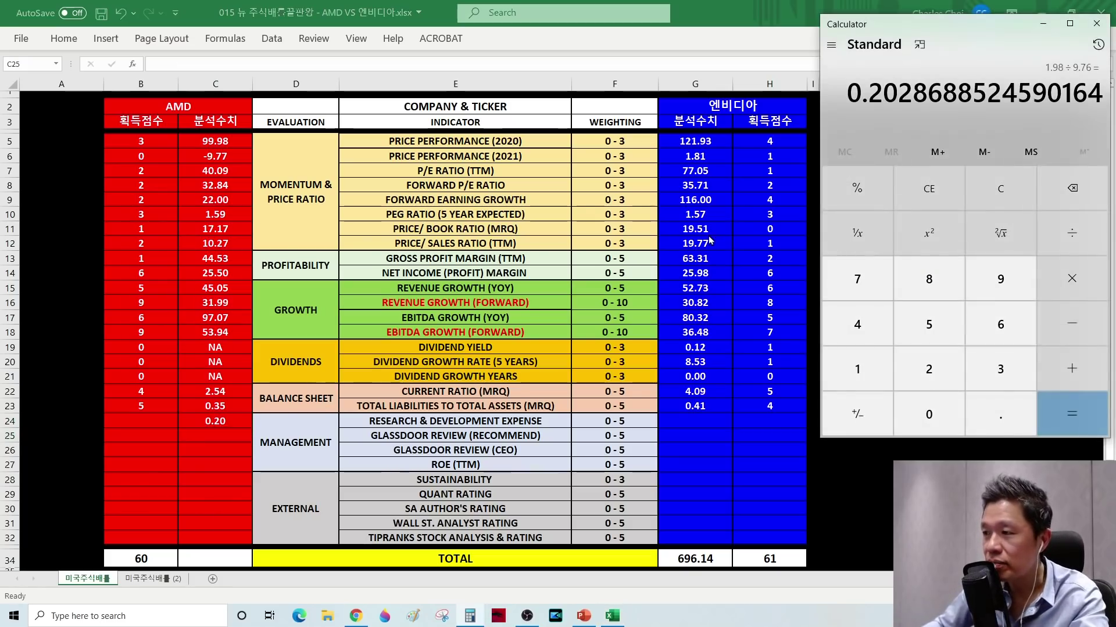
key("alt+Tab")
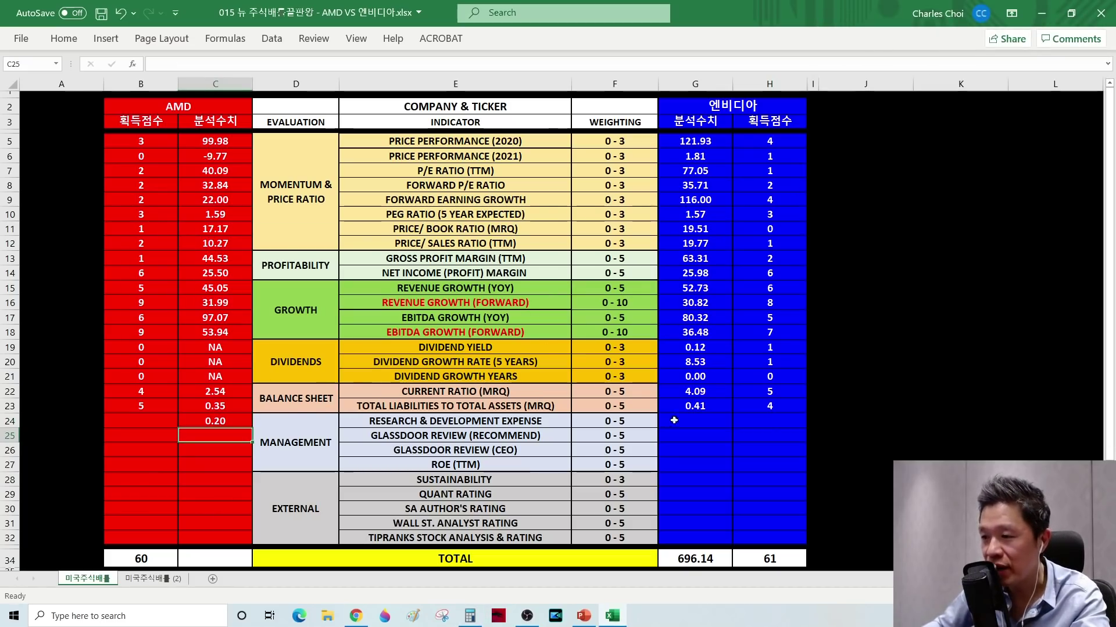
Select G24 for NVIDIA's research and development ratio, and open NVIDIA's income statement on MarketWatch in Chrome
left_click(691, 420)
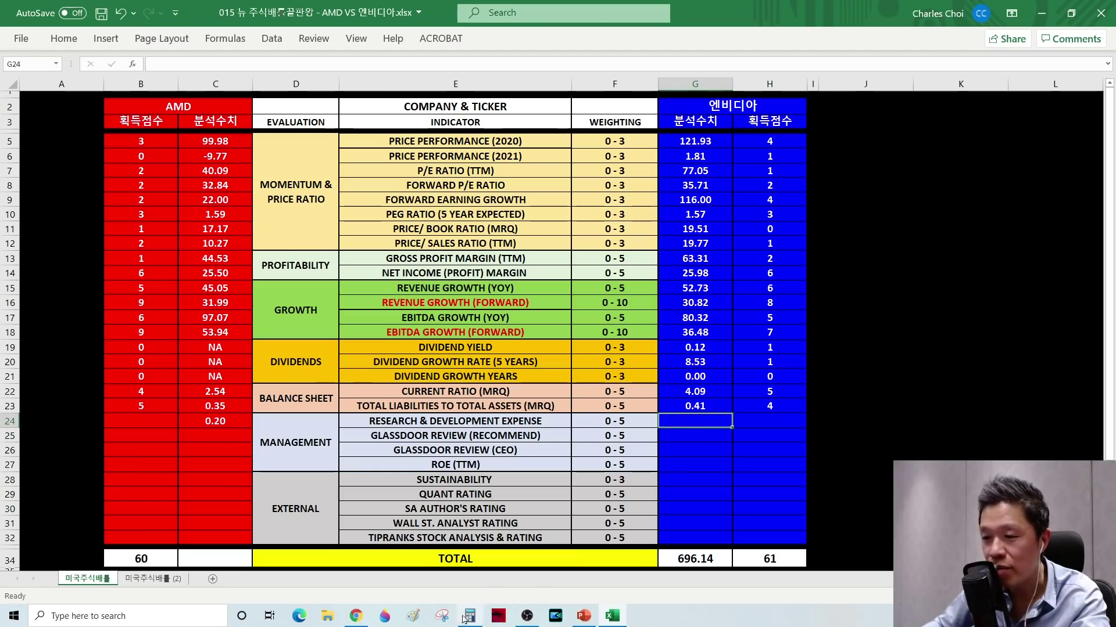
left_click(355, 615)
left_click(895, 12)
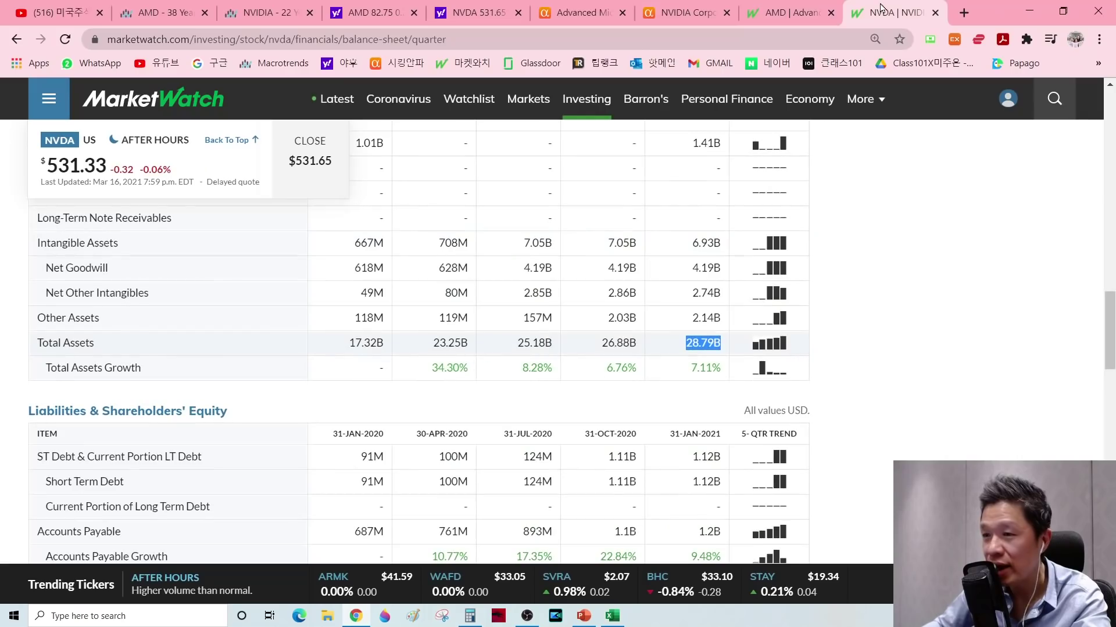
scroll(144, 319, "up", 13)
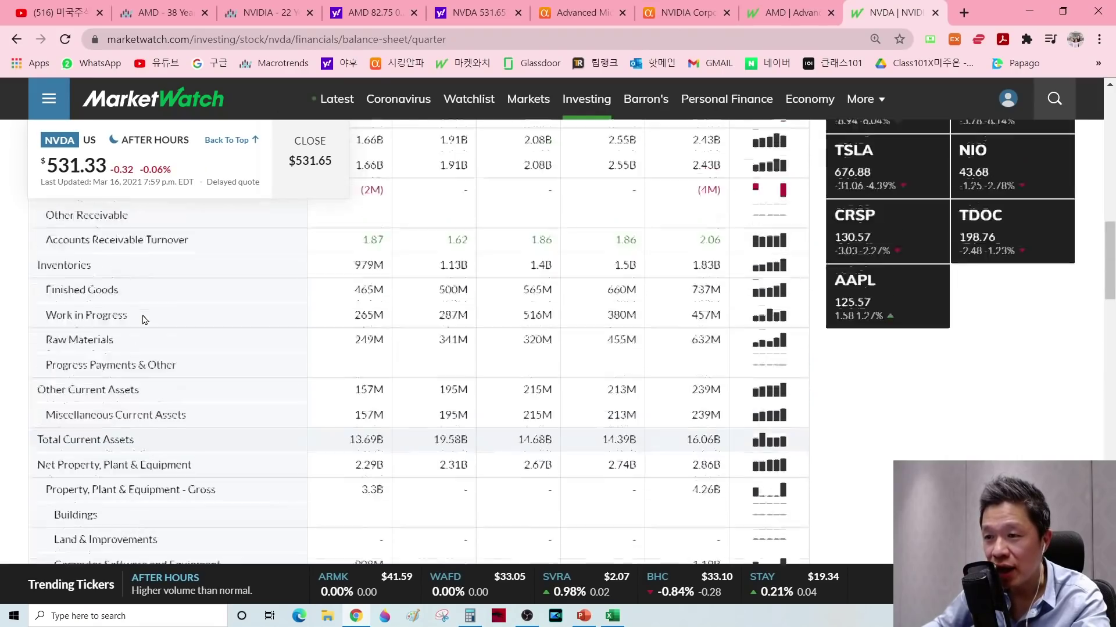
left_click(81, 316)
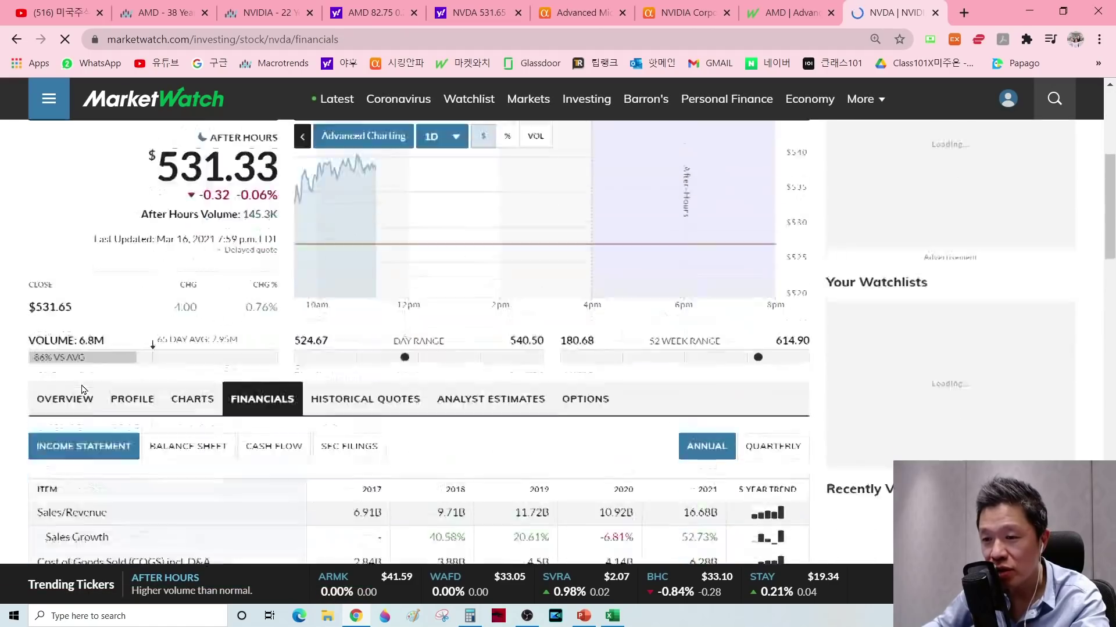
Locate NVIDIA's 2021 research and development expense on the annual income statement
scroll(82, 389, "down", 7)
left_click_drag(46, 402, 173, 408)
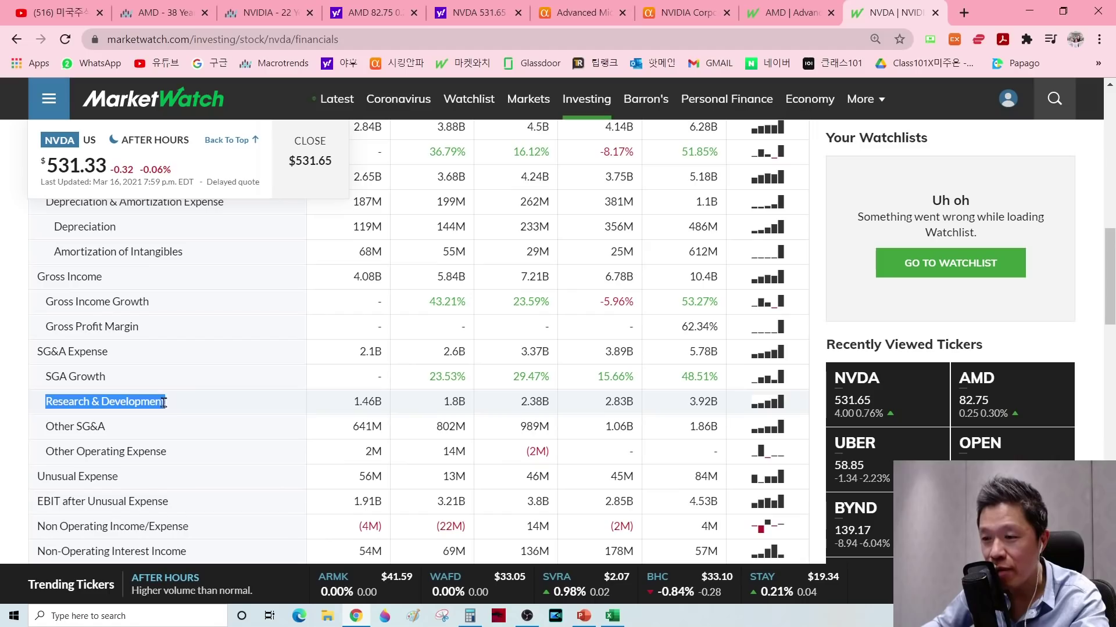
left_click_drag(687, 401, 723, 410)
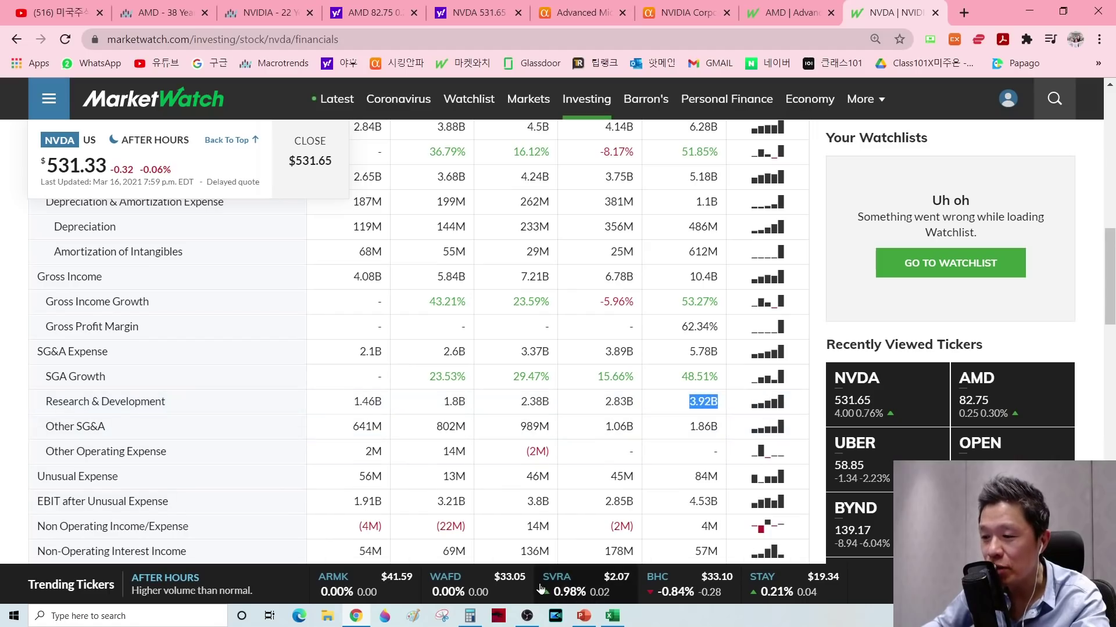
Switch to Calculator, clear it and start a division with NVIDIA's 2021 research and development expense of 3.92
left_click(470, 616)
left_click(1011, 187)
left_click(999, 369)
left_click(1000, 414)
left_click(1000, 279)
left_click(961, 363)
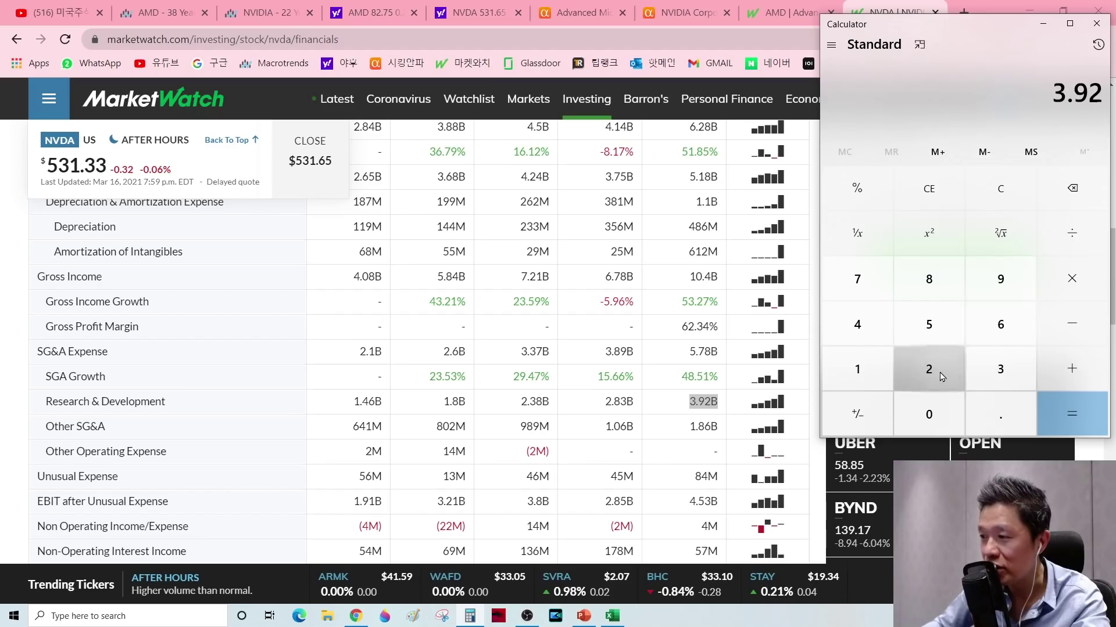
left_click(1071, 234)
Locate NVIDIA's 2021 sales/revenue on the income statement and return to Calculator
scroll(749, 306, "up", 4)
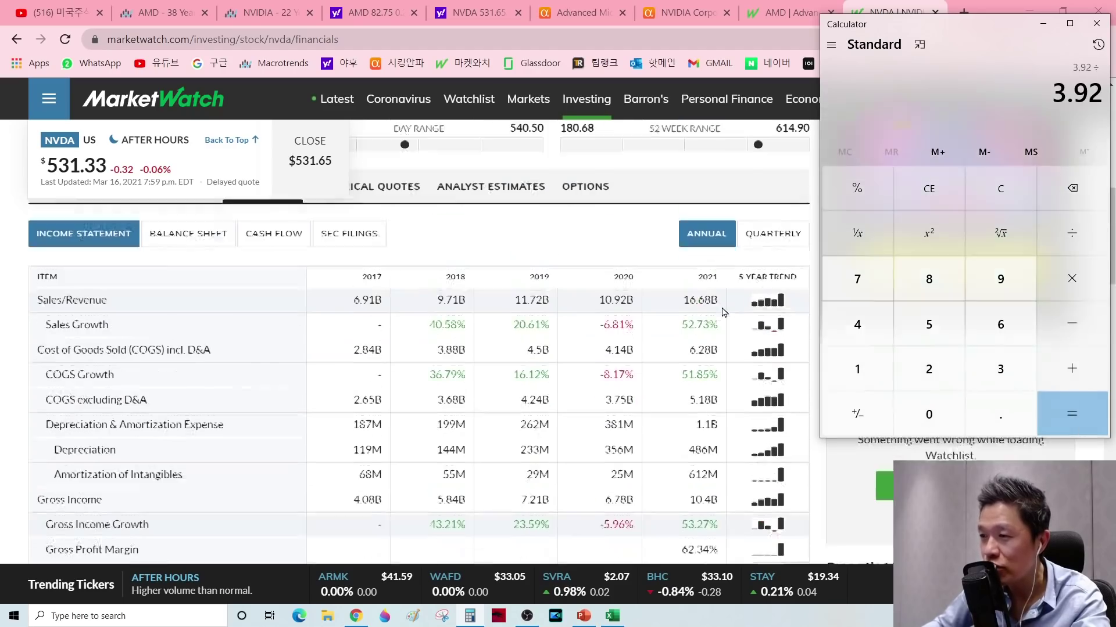
left_click(717, 297)
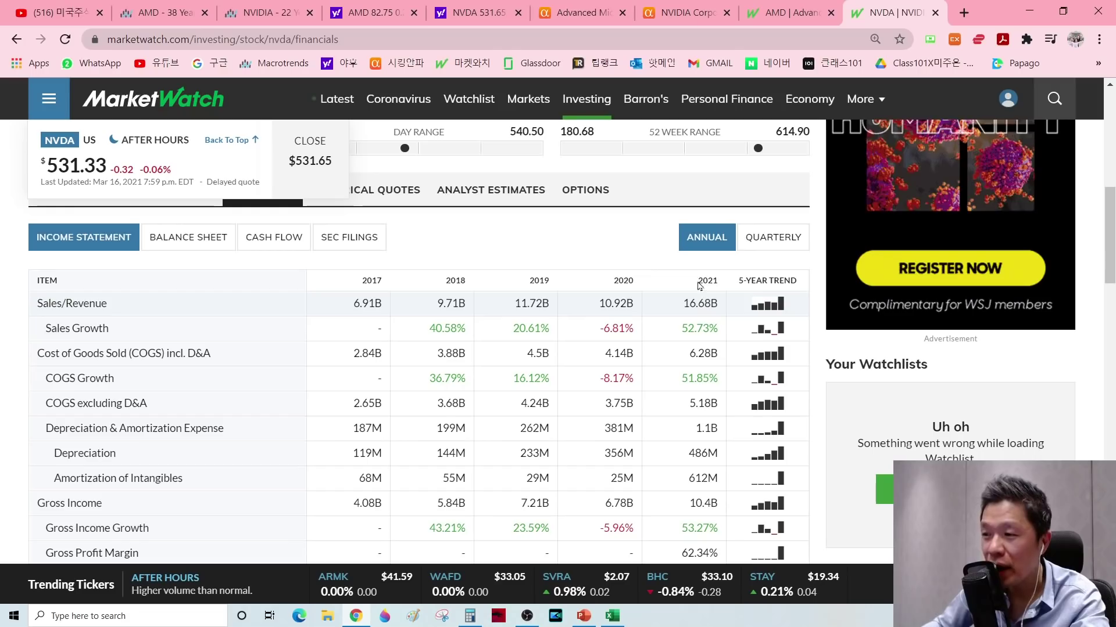
left_click_drag(699, 280, 724, 289)
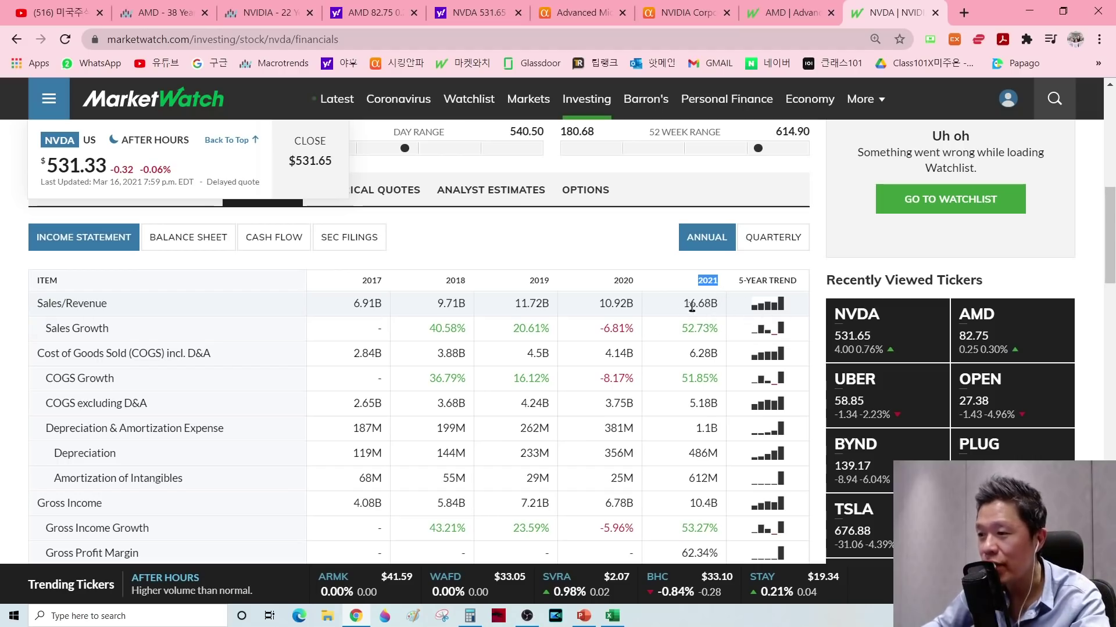
left_click_drag(684, 308, 721, 305)
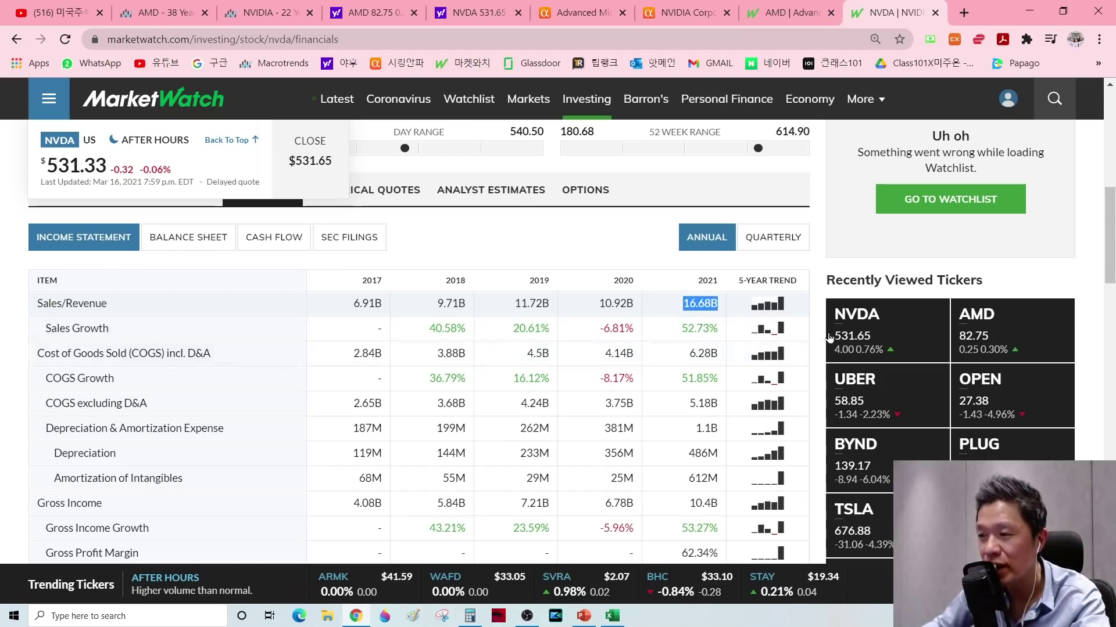
key("alt+Tab")
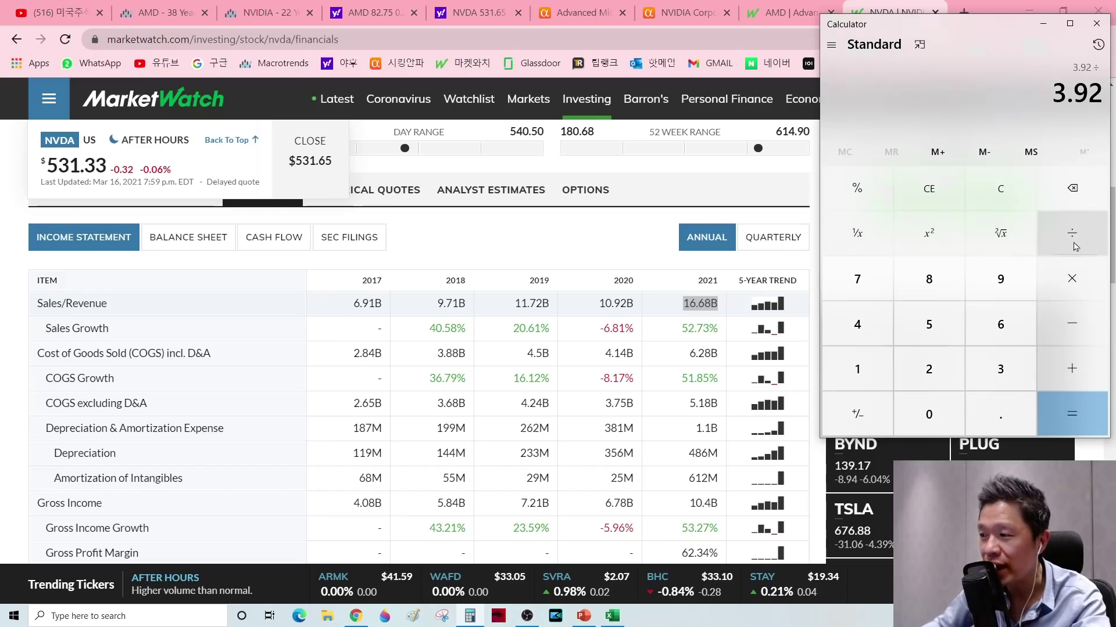
Complete the division in Calculator by NVIDIA's 2021 sales/revenue of 16.68
left_click(857, 369)
left_click(1000, 325)
left_click(1000, 415)
left_click(999, 329)
left_click(930, 279)
left_click(1070, 416)
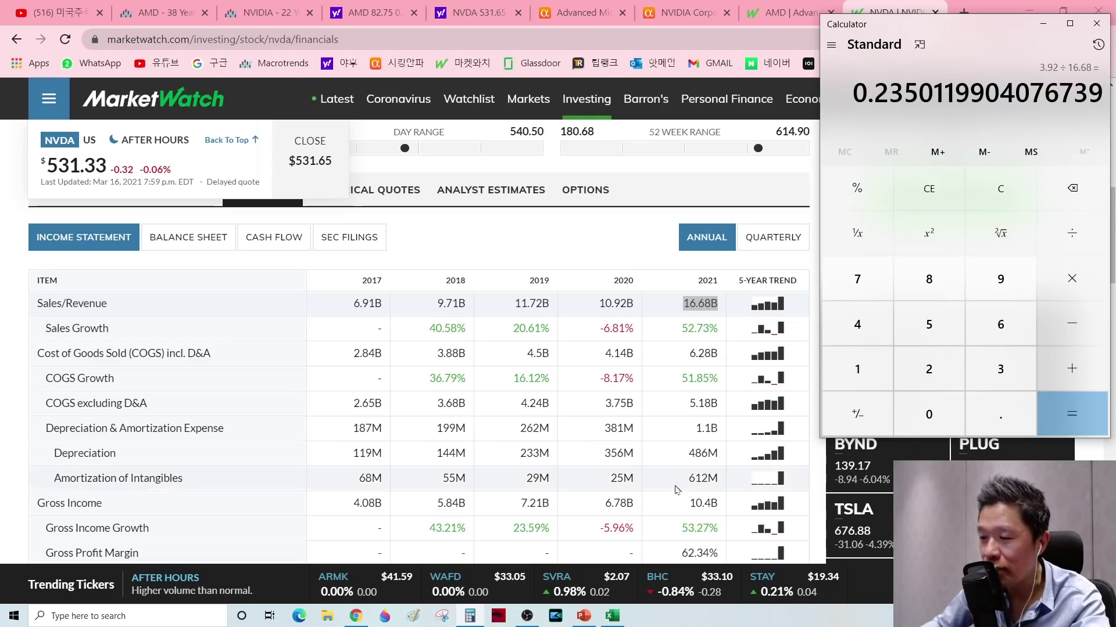
Switch to Excel and enter 0.235 in G24 as NVIDIA's research and development ratio
left_click(612, 616)
type("0.235")
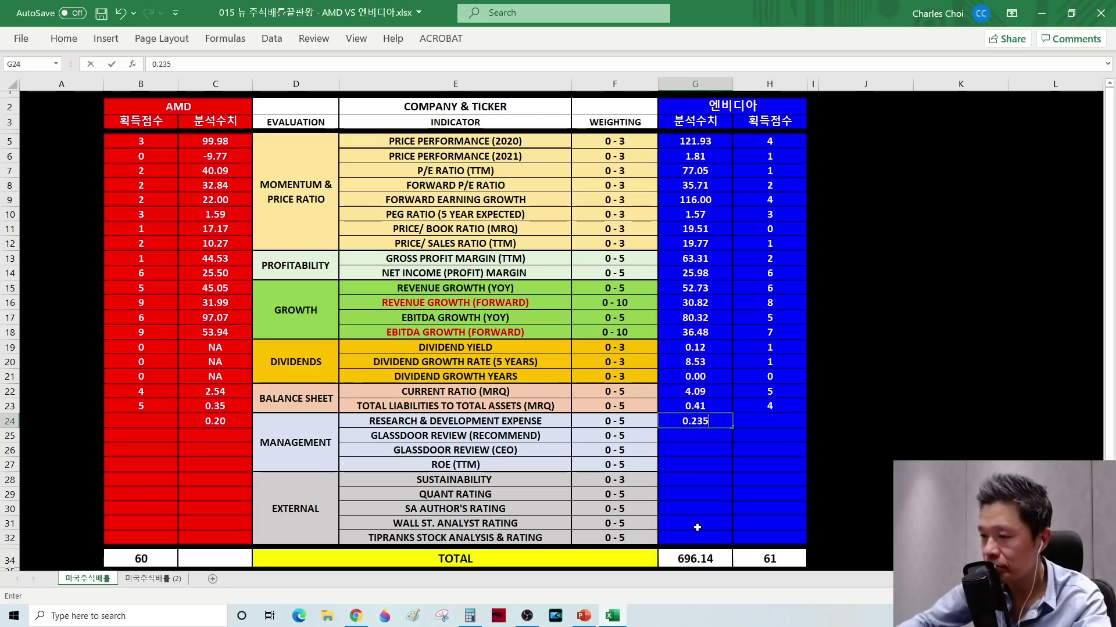
key("Return")
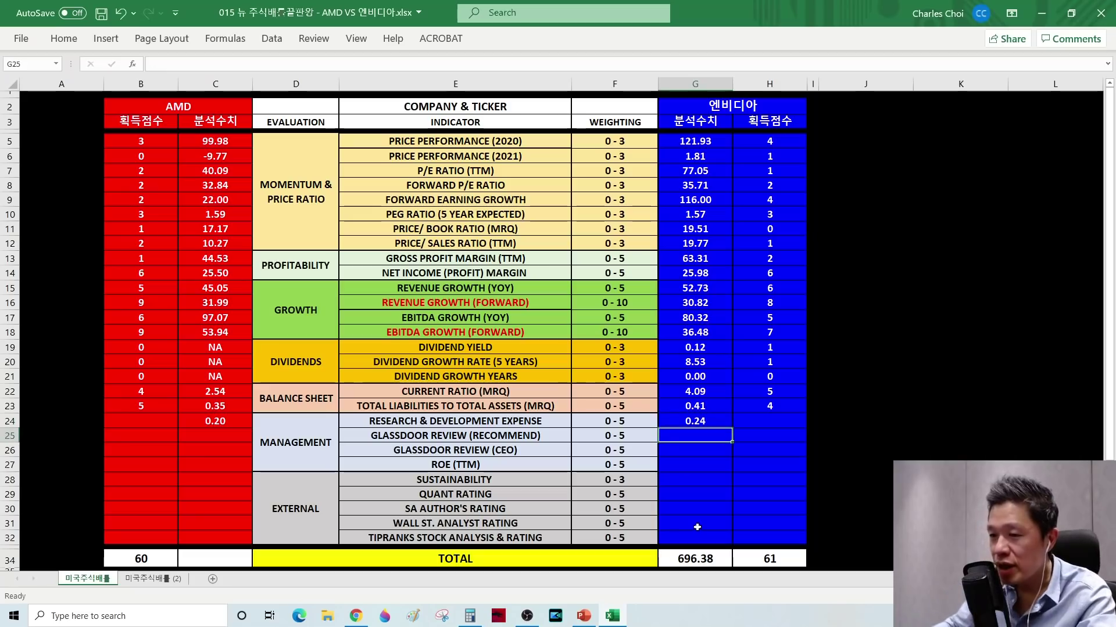
Compare the two research and development ratios, score AMD 4 in B24 and NVIDIA 5 in H24, and save the workbook
left_click(497, 423)
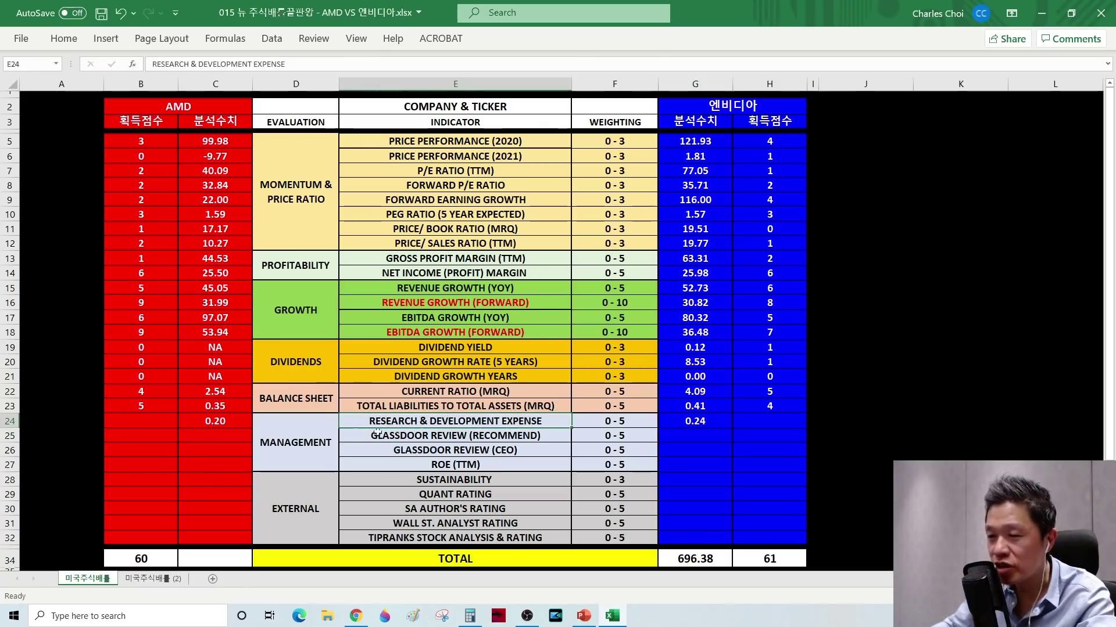
left_click(222, 424)
left_click(687, 424)
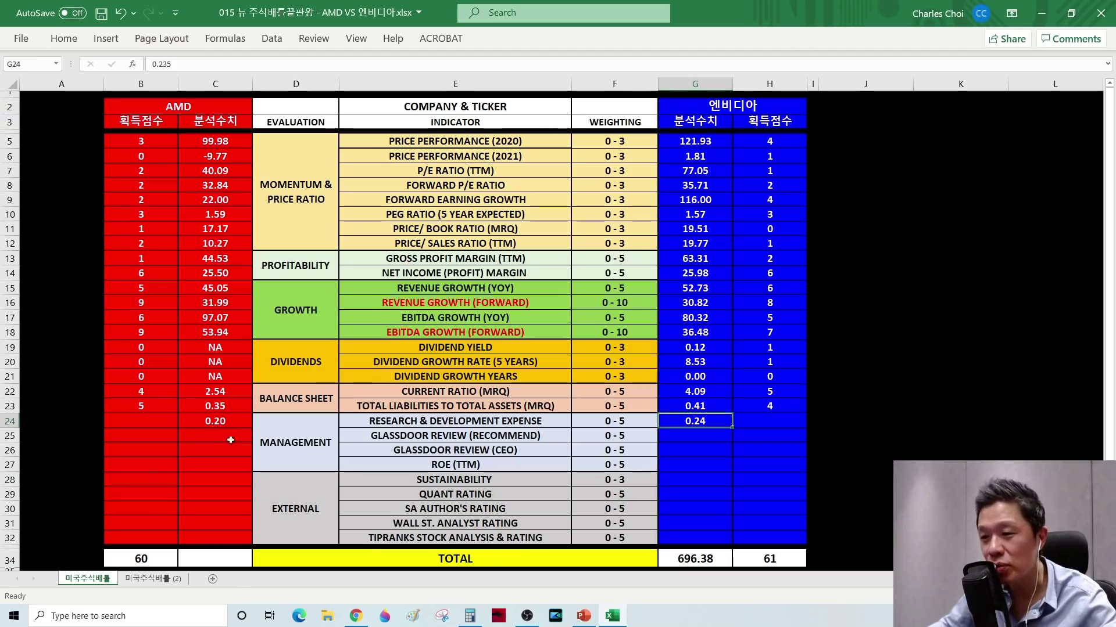
left_click(395, 422)
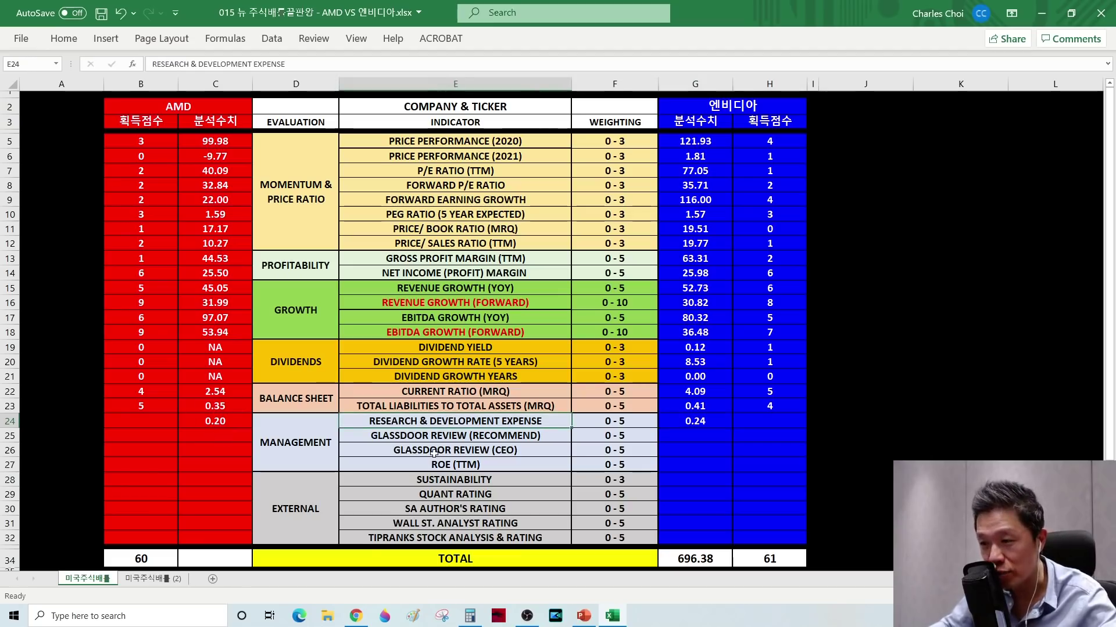
left_click(705, 421)
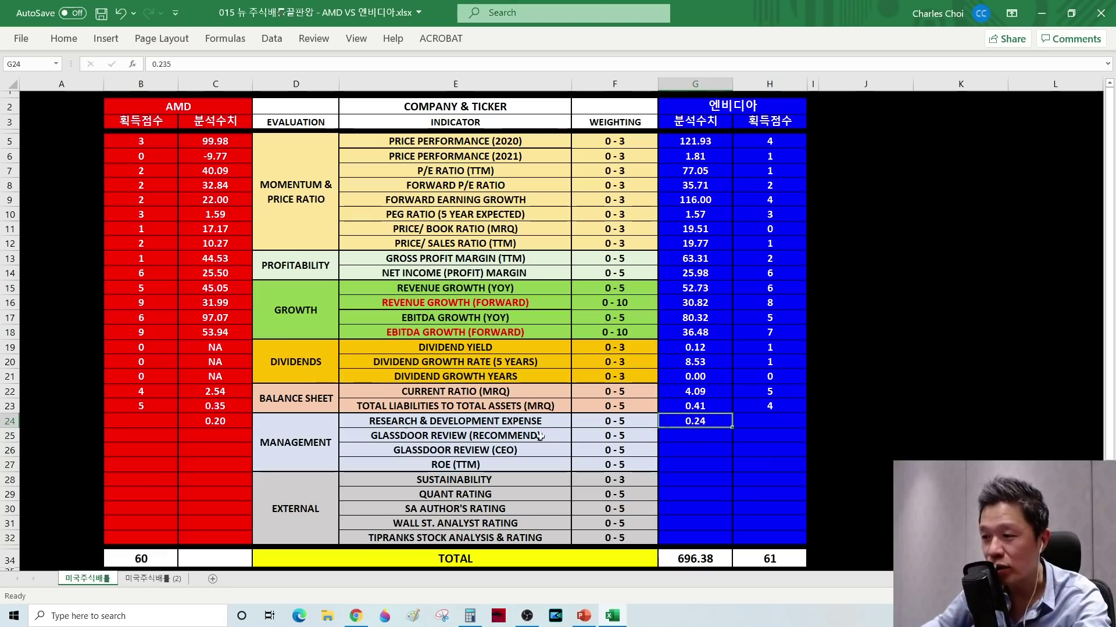
left_click(141, 421)
type("4")
key("Return")
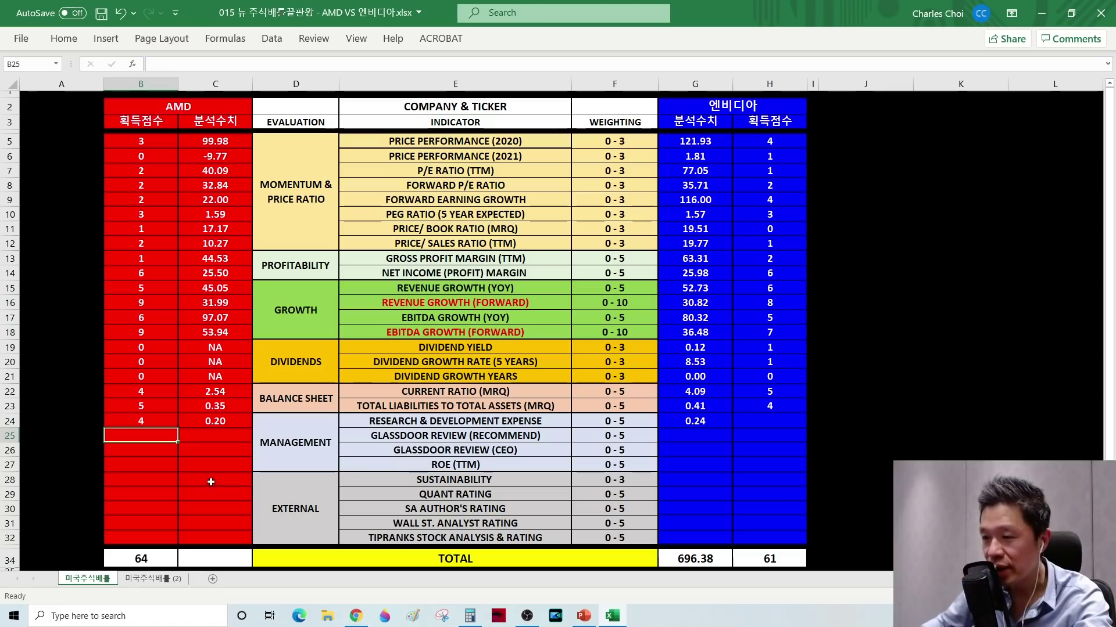
left_click(781, 424)
type("5")
key("Return")
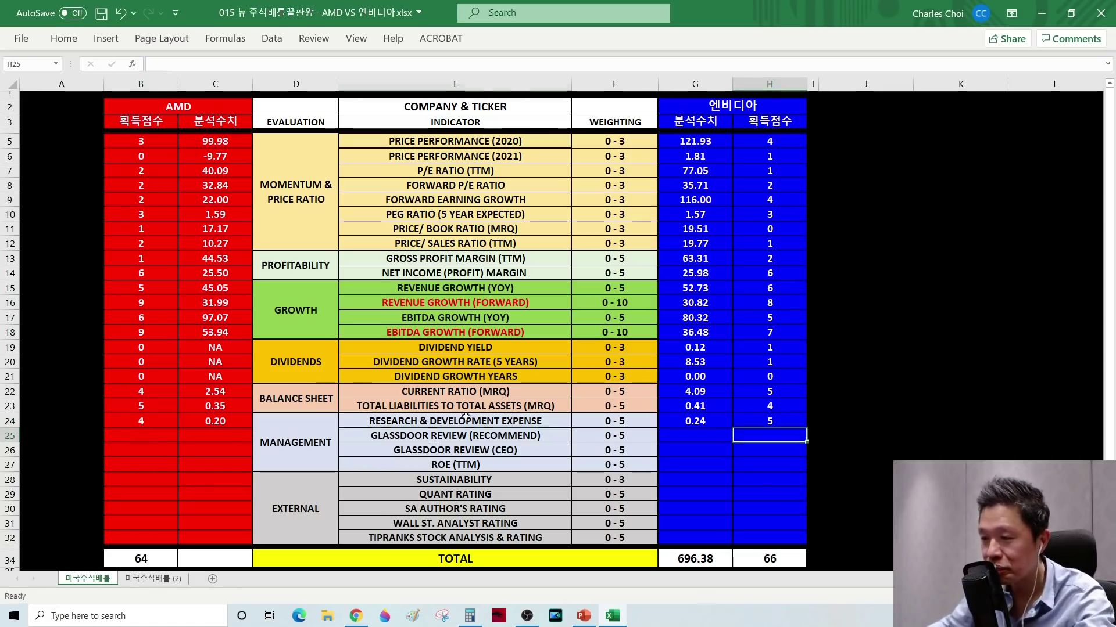
key("ctrl+s")
Select the Glassdoor Review (Recommend) indicator, open Glassdoor in a new Chrome tab and search for AMD
left_click(465, 436)
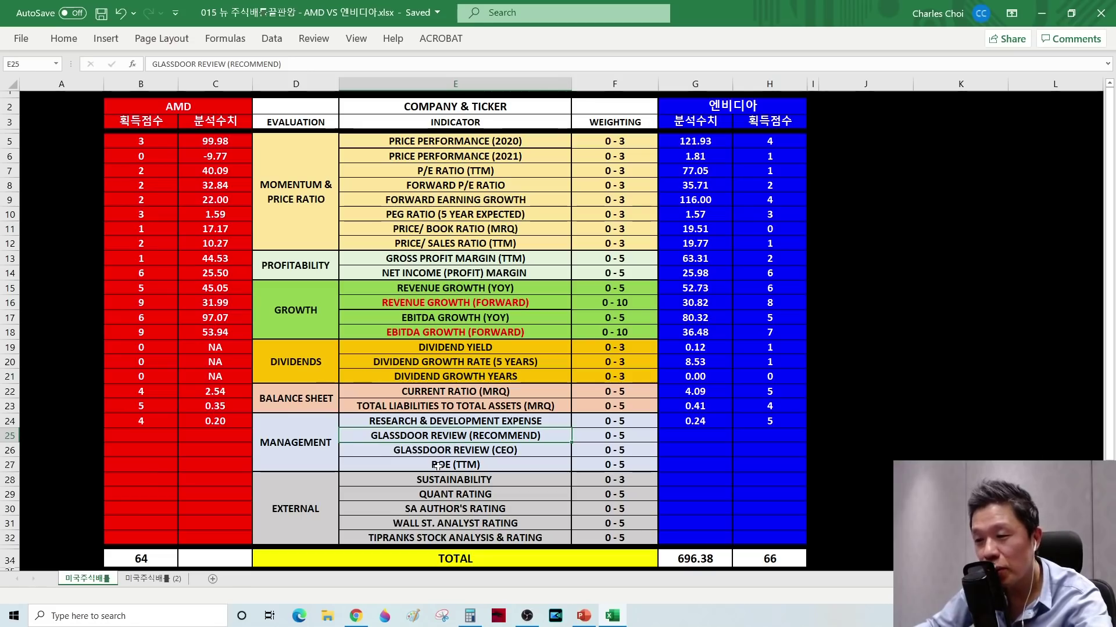
left_click(356, 616)
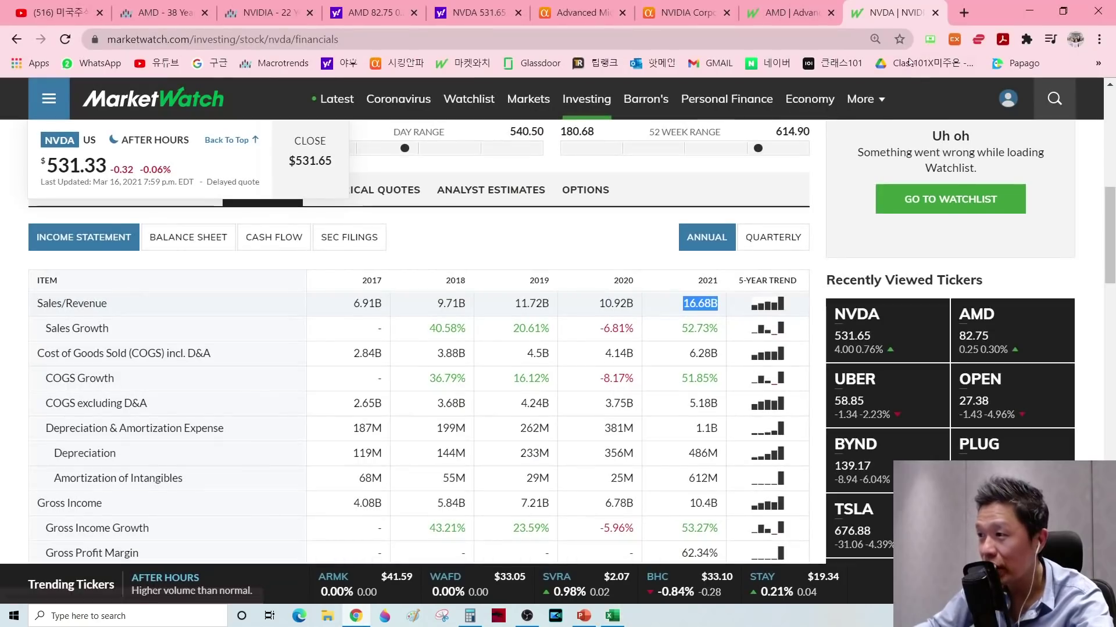
left_click(963, 13)
left_click(376, 187)
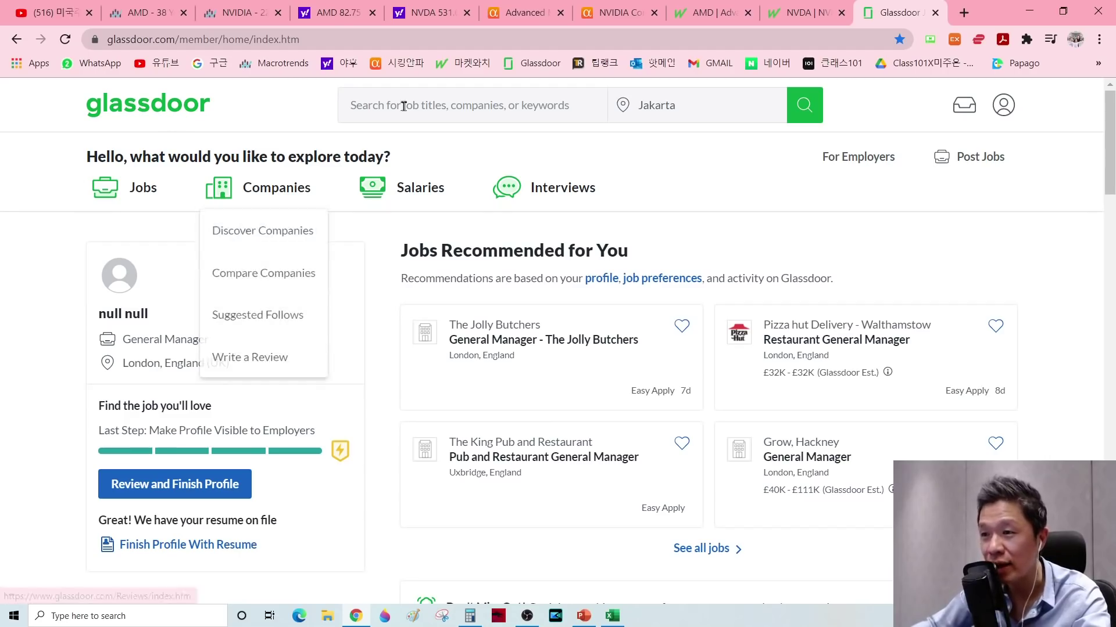
left_click(465, 112)
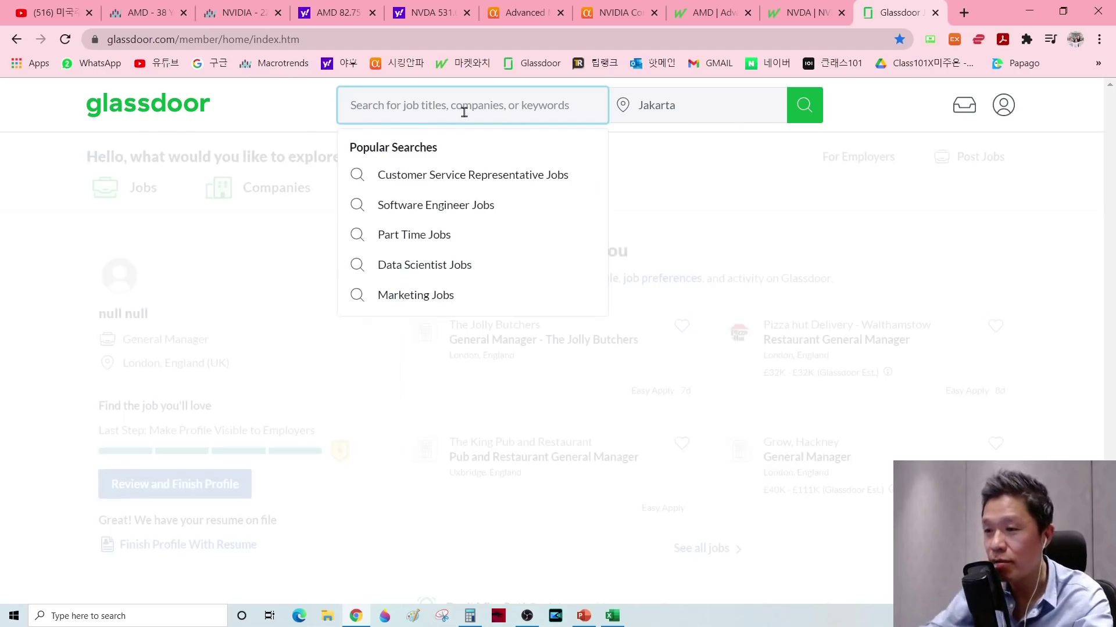
type("AMD")
left_click(417, 152)
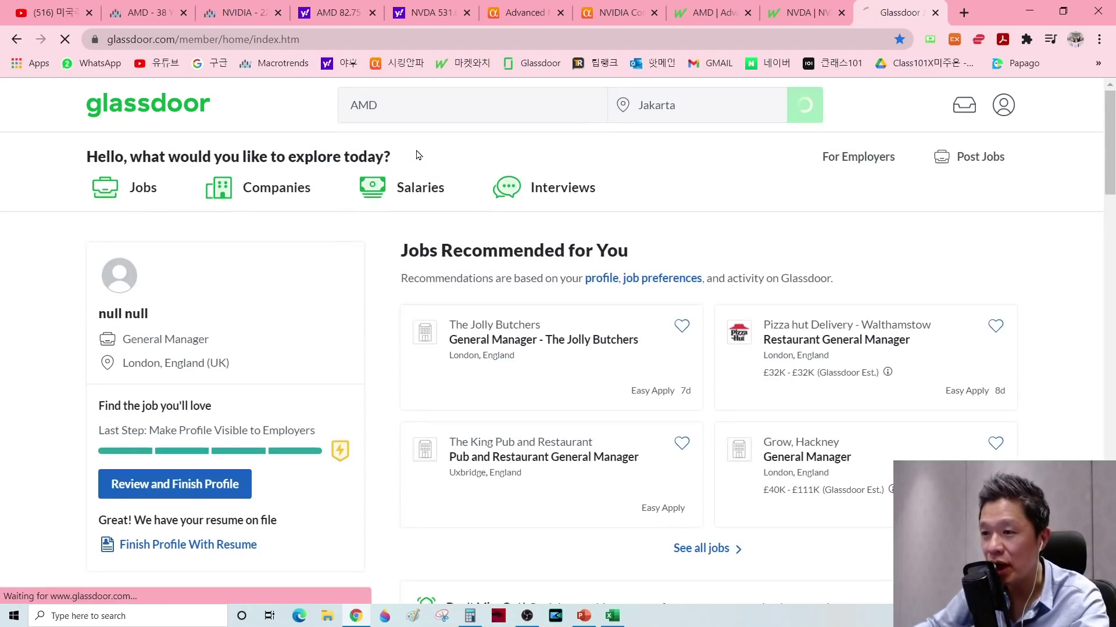
Find AMD's Recommend to a Friend percentage in its Glassdoor reviews and enter 91 in C25 of the Excel sheet
scroll(406, 307, "down", 3)
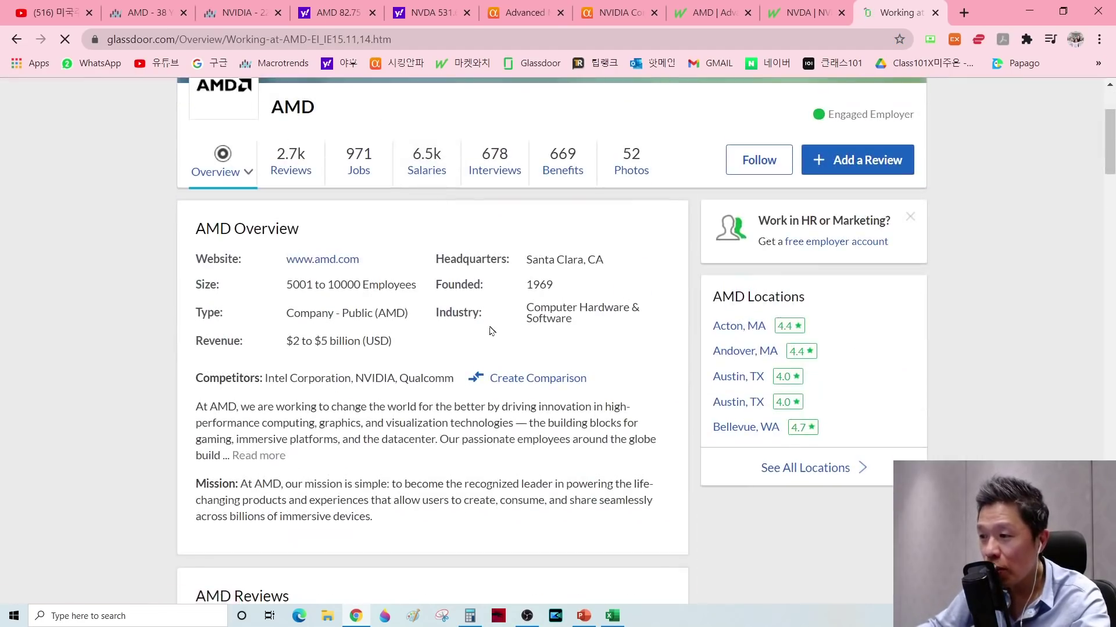
scroll(490, 330, "down", 6)
left_click_drag(203, 220, 294, 227)
left_click(293, 226)
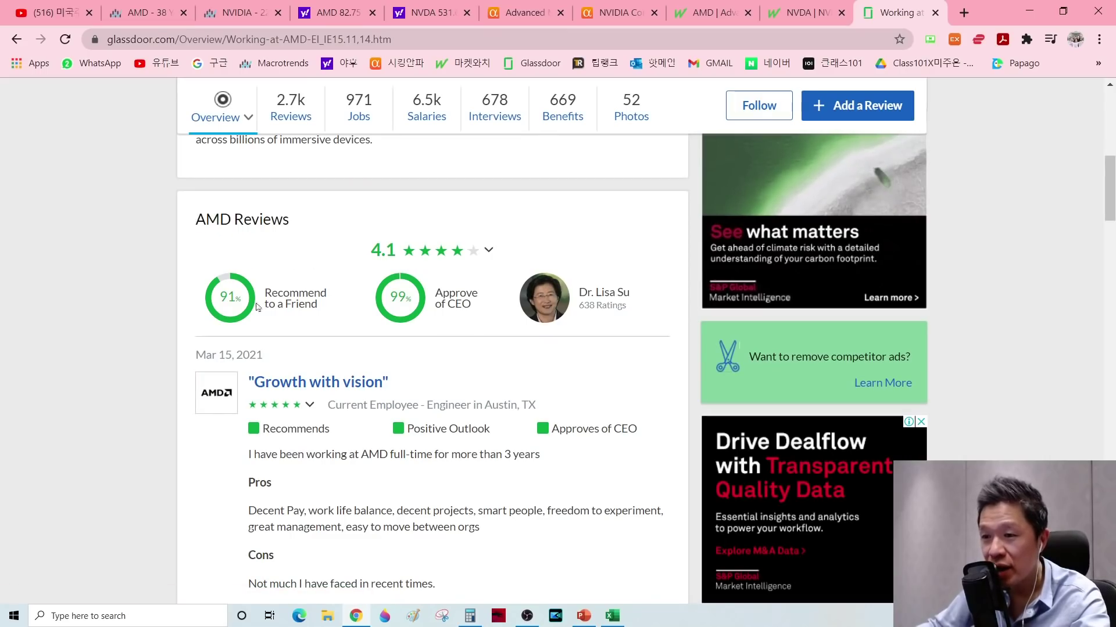
left_click_drag(329, 314, 264, 289)
left_click(324, 335)
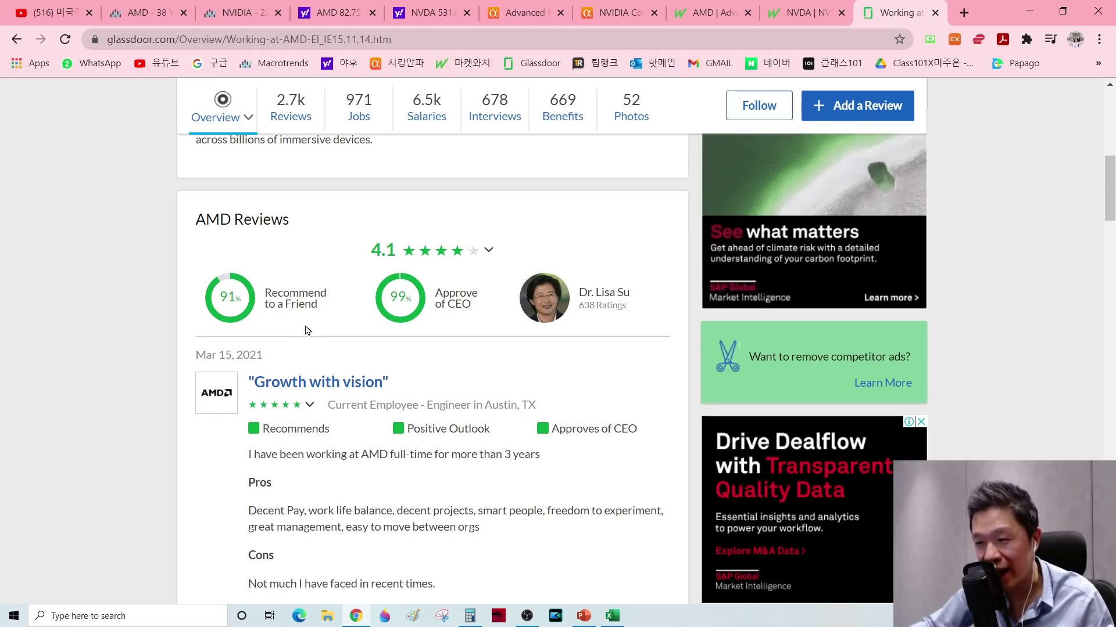
left_click(612, 616)
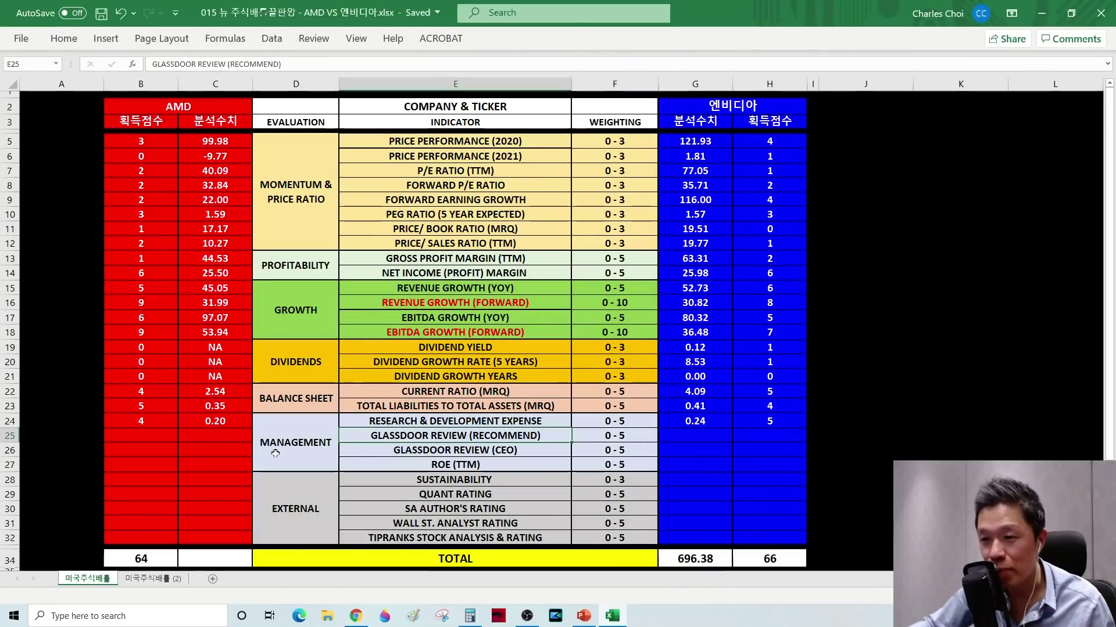
left_click(235, 437)
type("91")
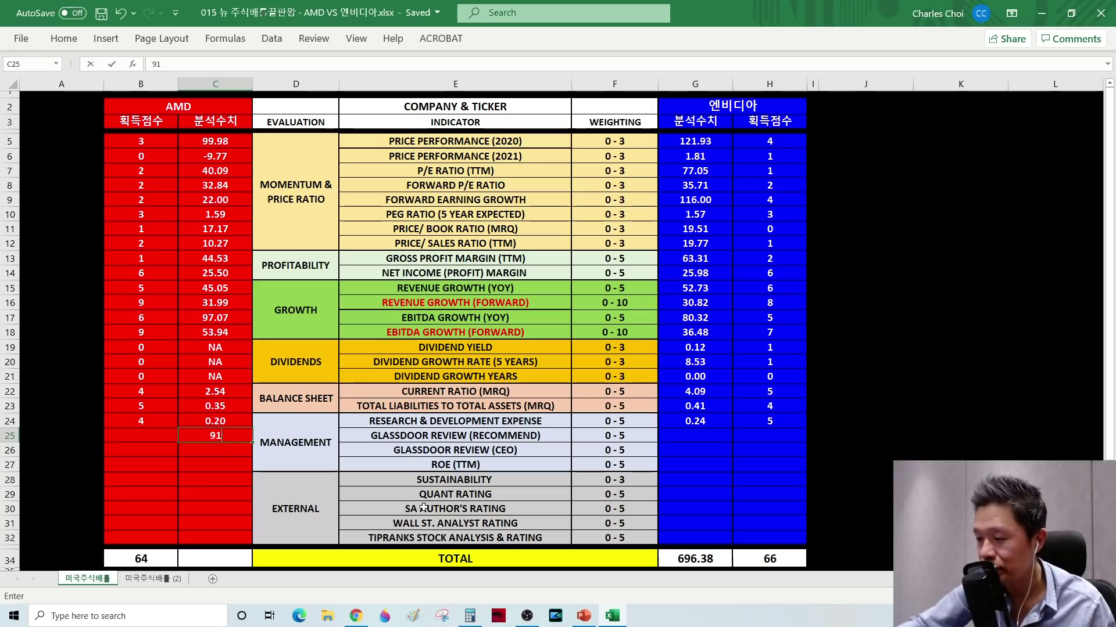
key("Return")
Check AMD's Approve of CEO percentage on Glassdoor and enter 99 in C26 of the Excel sheet
type("Z")
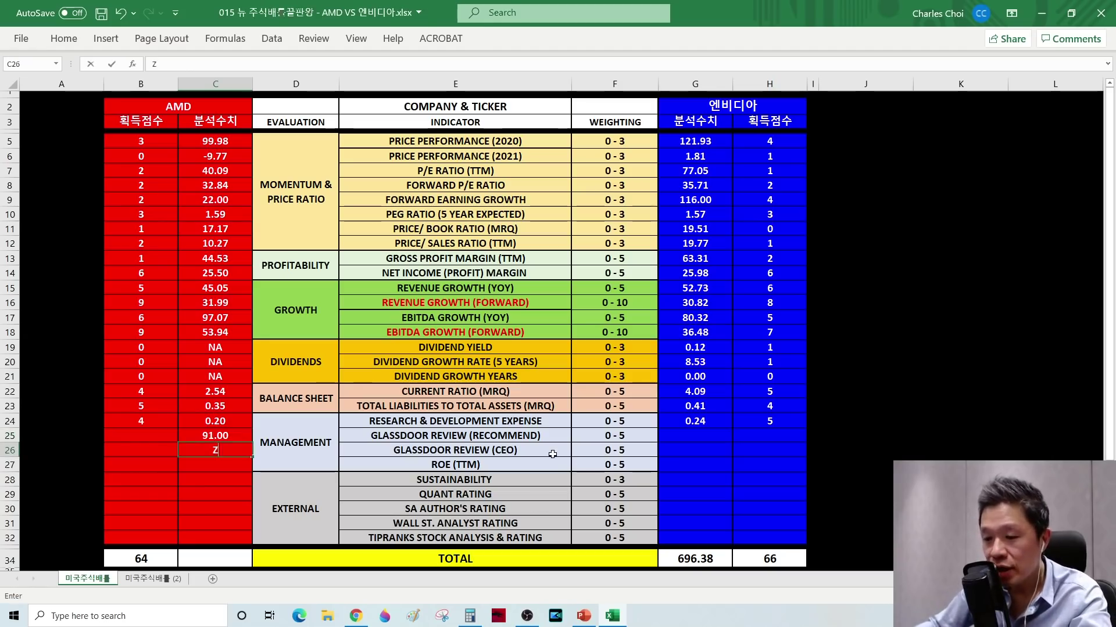
key("alt+Tab")
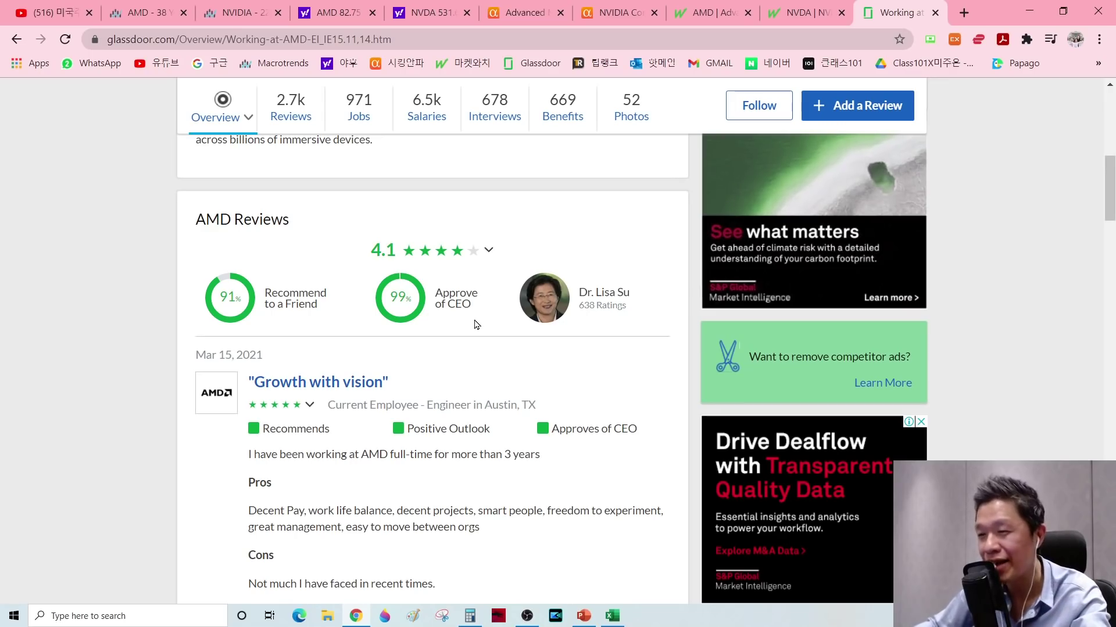
key("alt+Tab")
key("BackSpace")
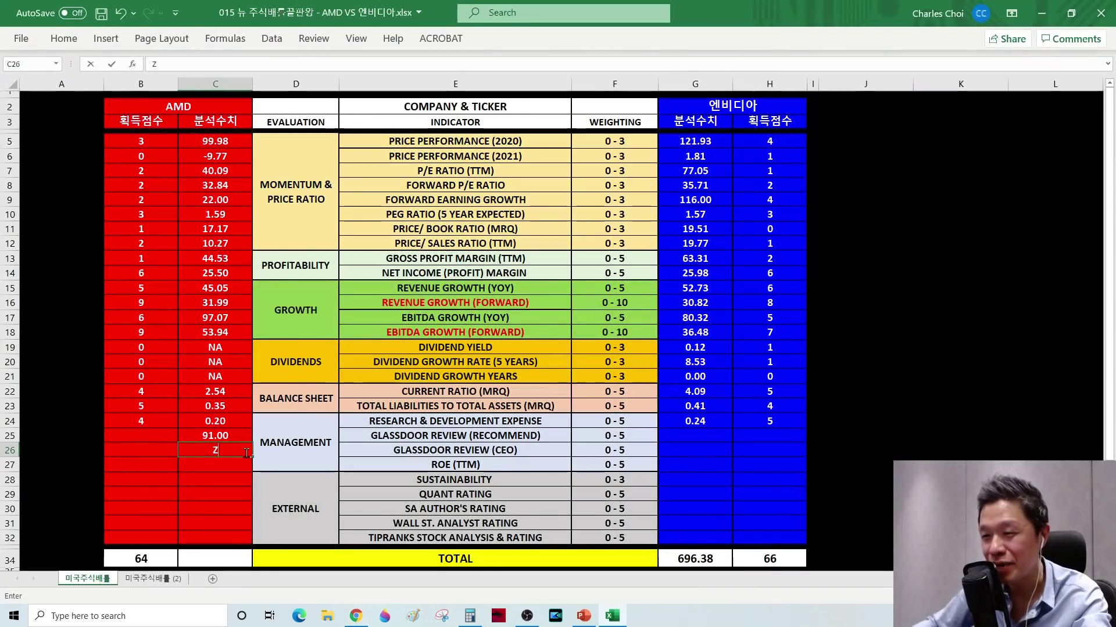
type("99")
key("Return")
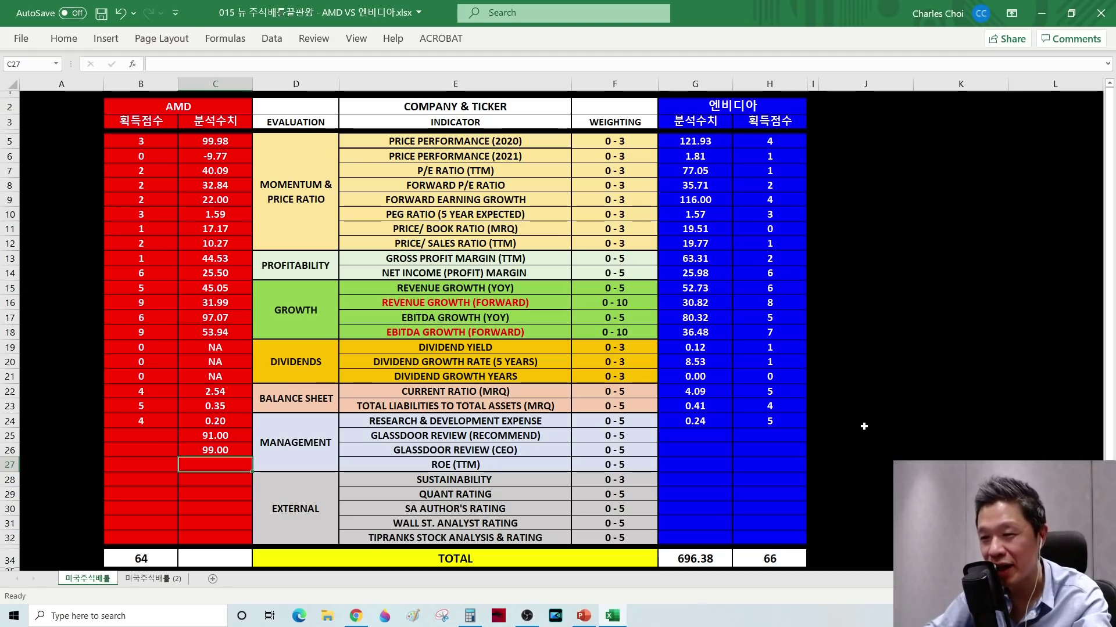
Return to Glassdoor in Chrome and check how many ratings AMD's CEO has received
key("alt+Tab")
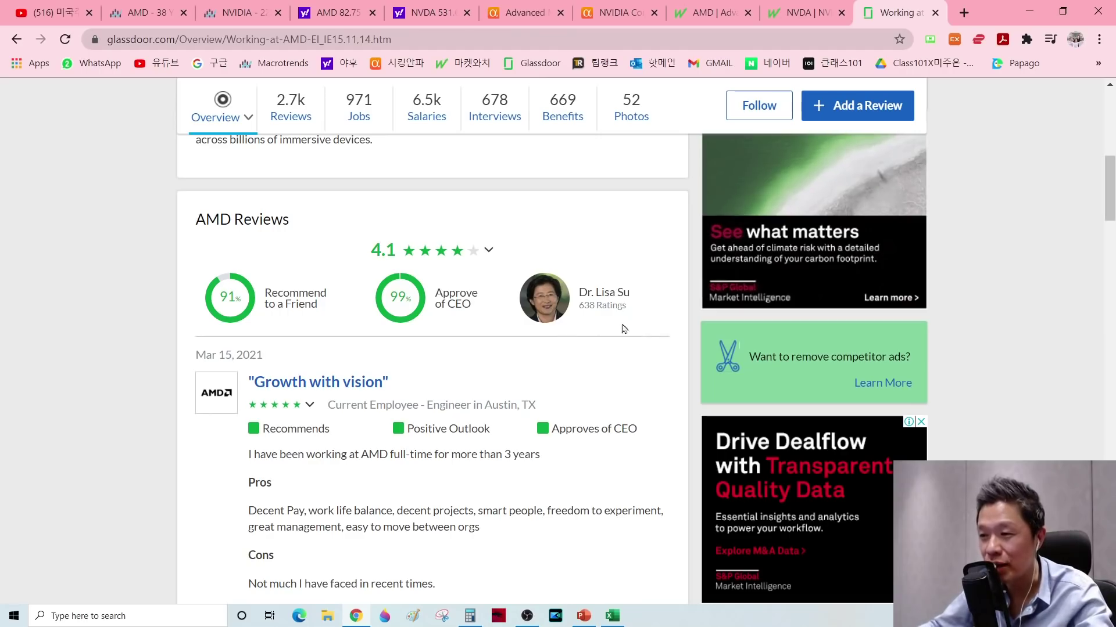
left_click_drag(582, 308, 640, 315)
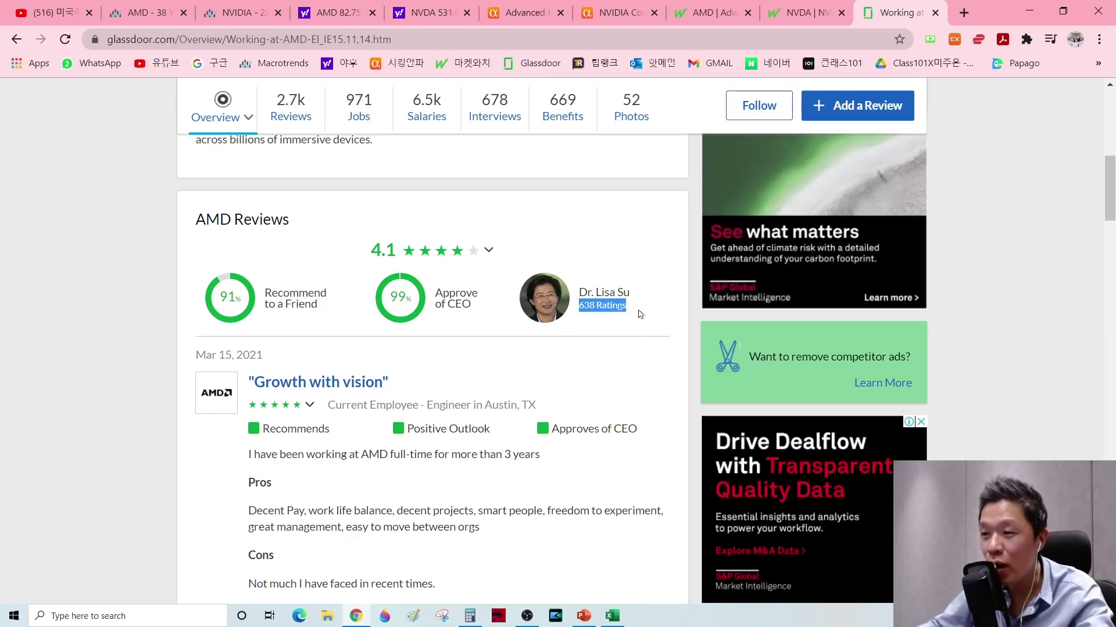
left_click(598, 327)
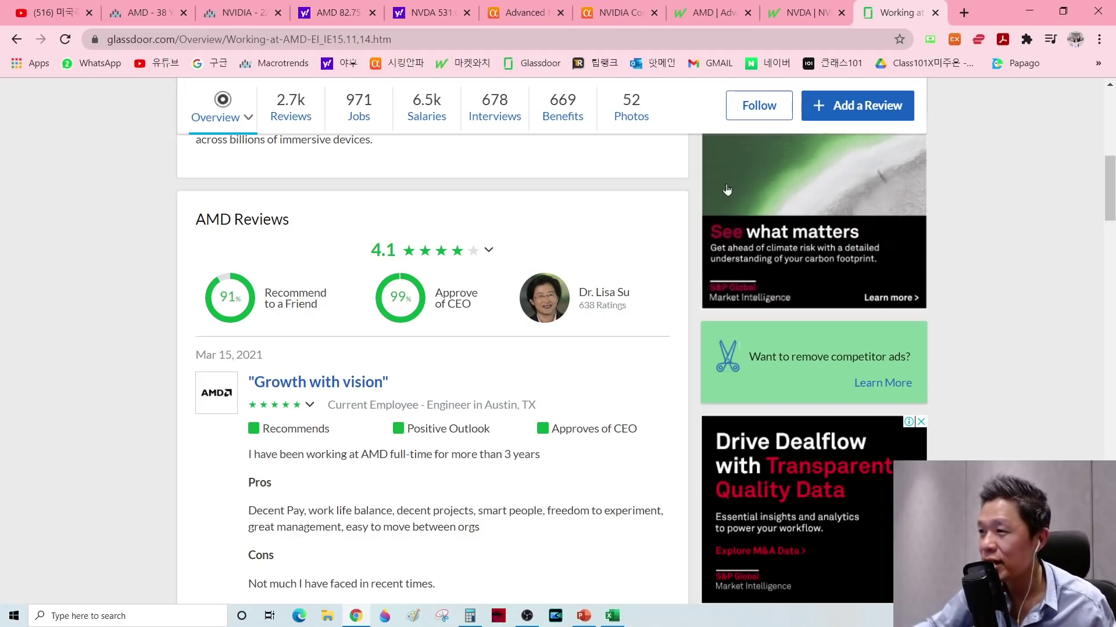
Duplicate the Glassdoor tab, open NVIDIA's company overview in it and locate the NVIDIA Reviews section
right_click(899, 11)
left_click(935, 99)
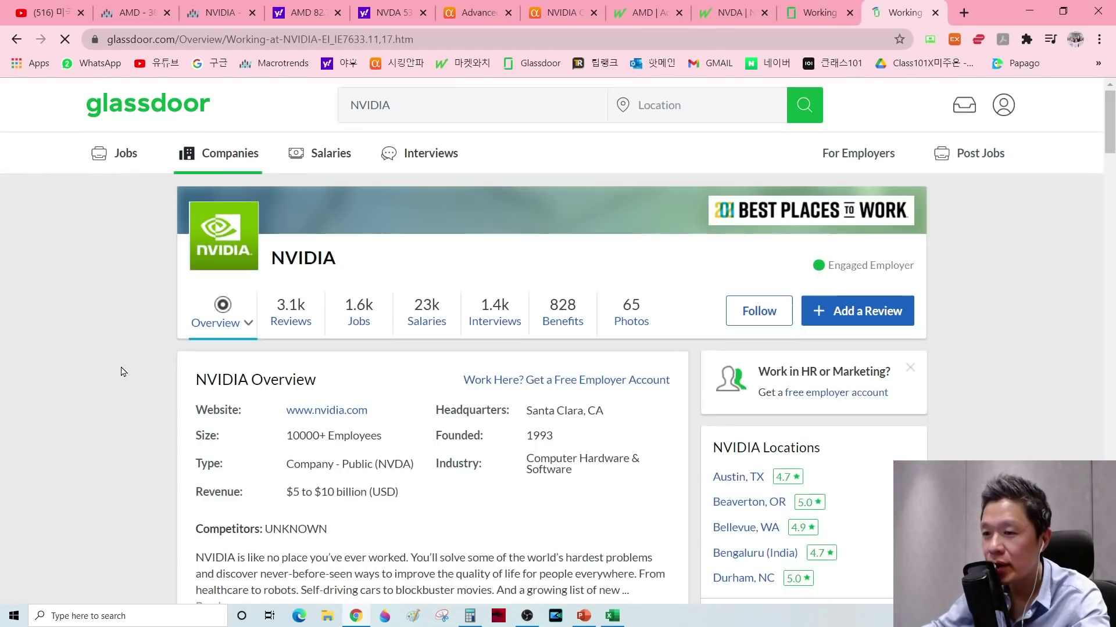
scroll(124, 372, "down", 10)
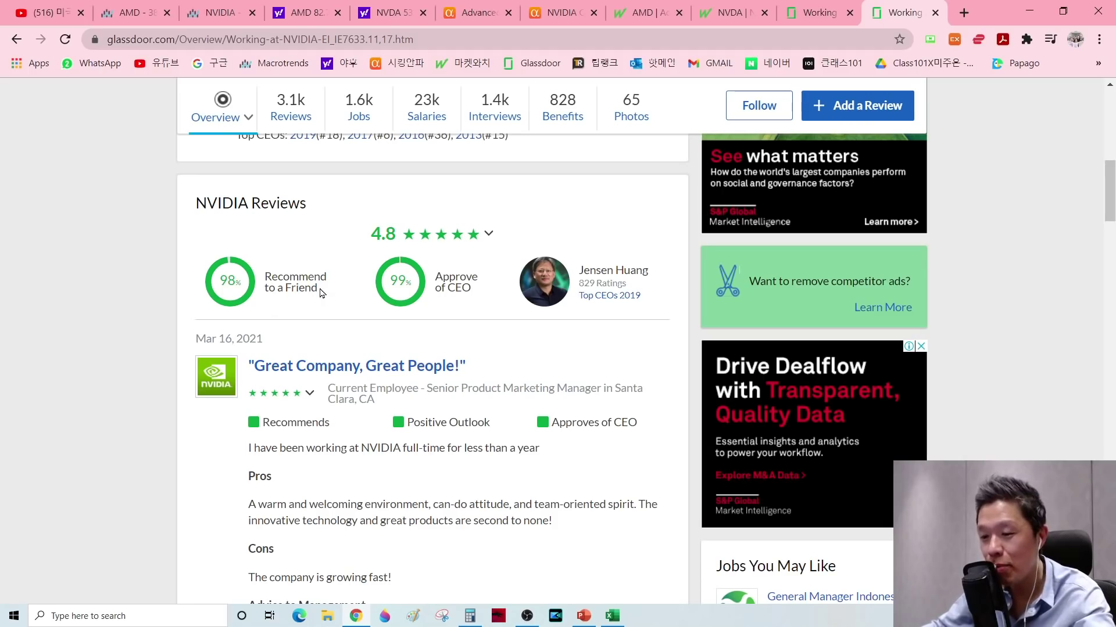
Switch to Excel and enter 98 in G25 as NVIDIA's Glassdoor recommendation percentage
key("alt+Tab")
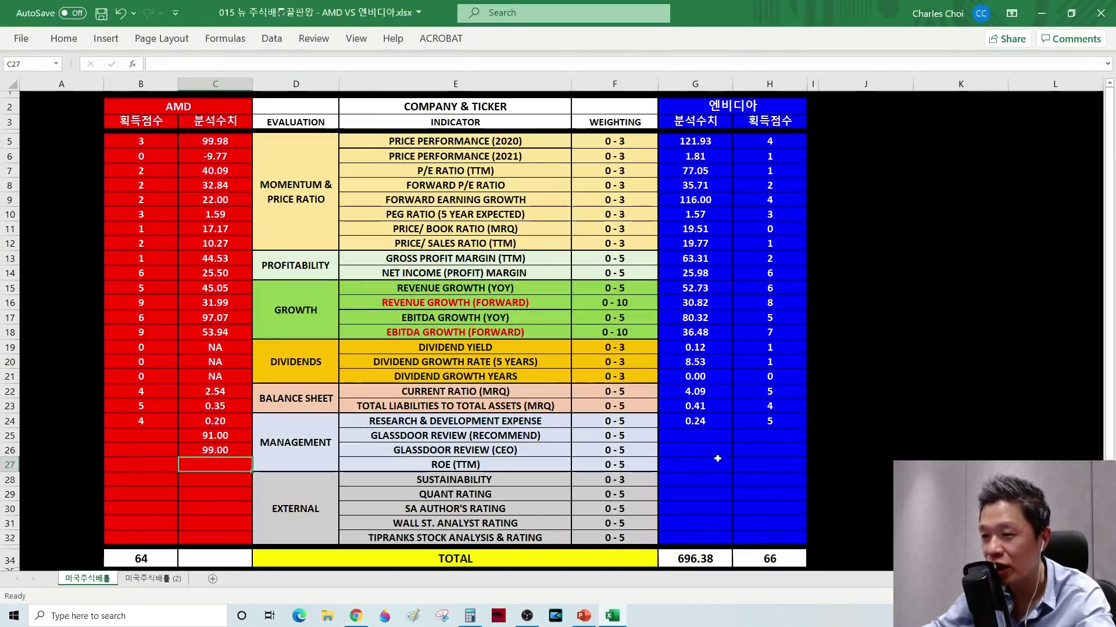
left_click(703, 439)
type("98")
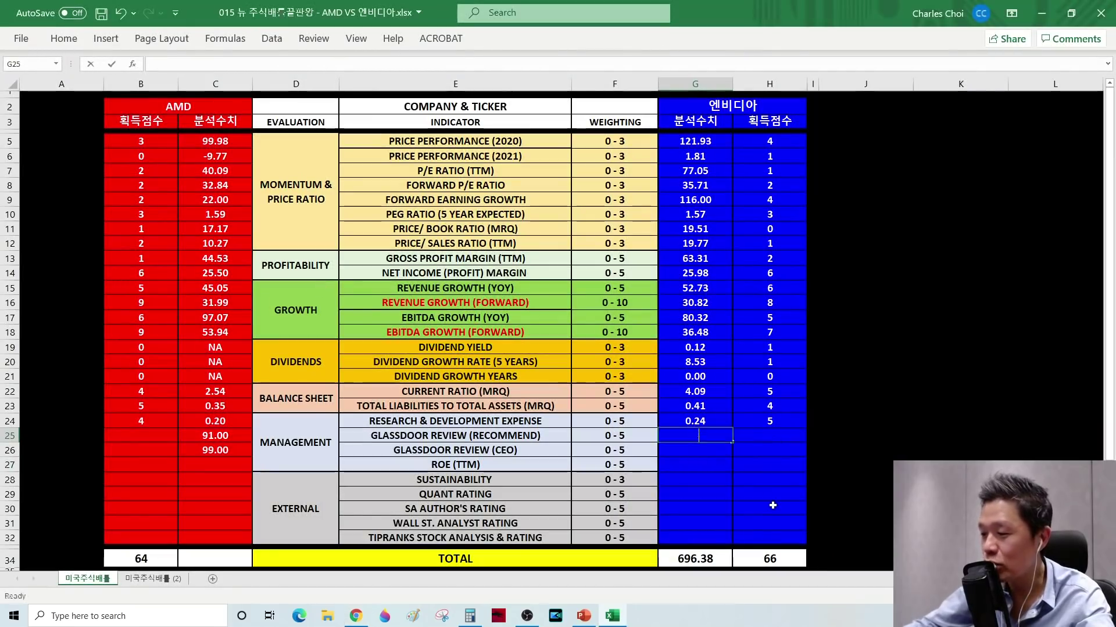
key("Return")
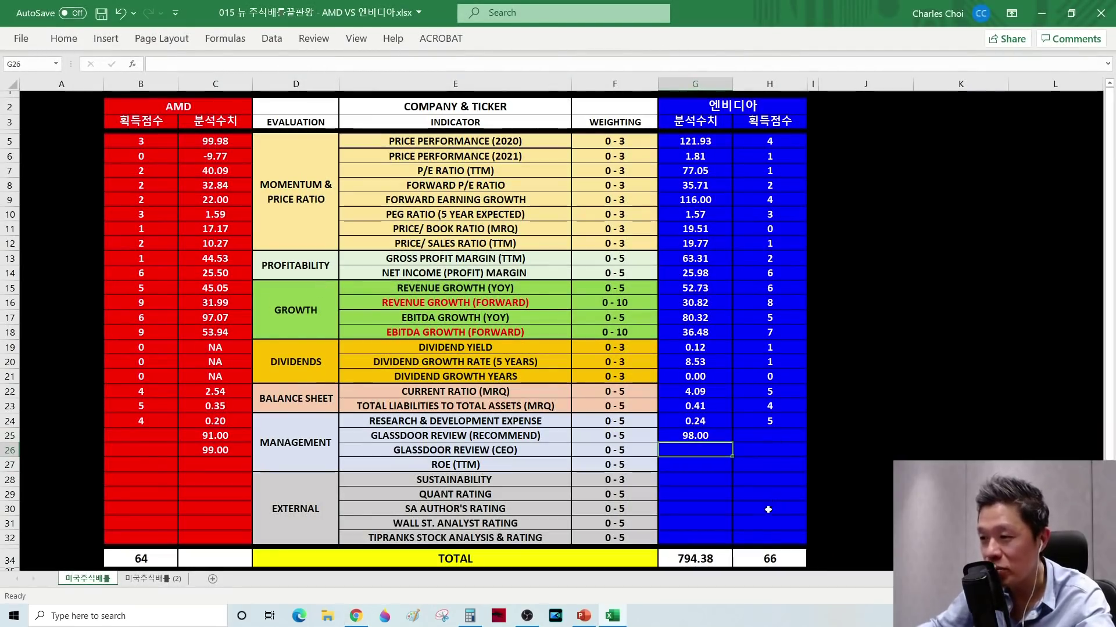
Check NVIDIA's CEO approval and number of ratings on Glassdoor, and enter 99 in G26 of the Excel sheet
key("alt+Tab")
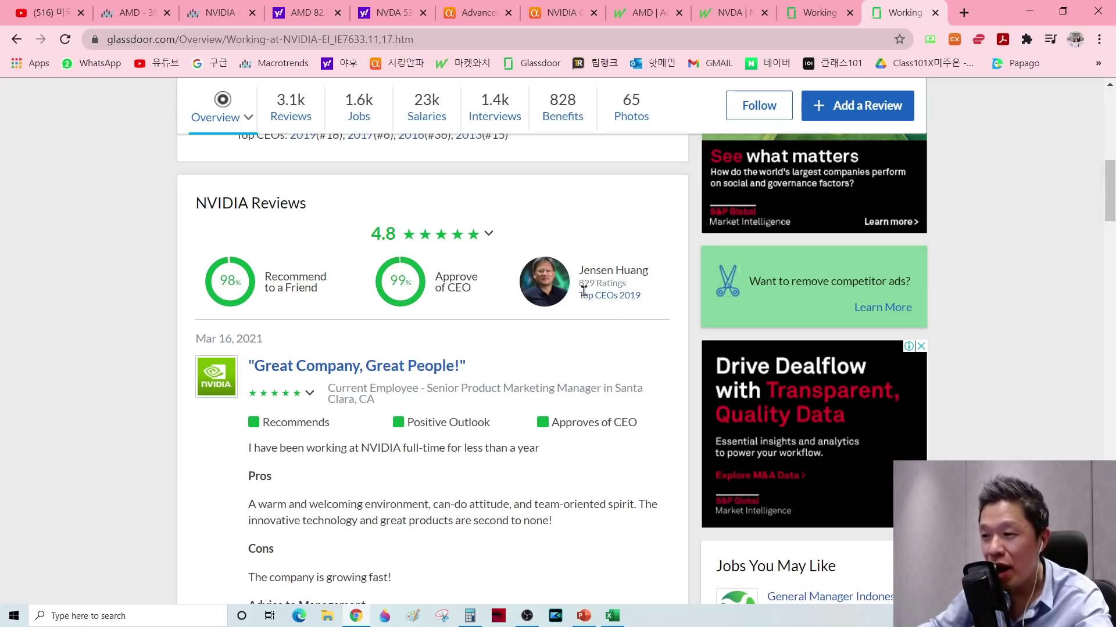
left_click_drag(579, 283, 640, 285)
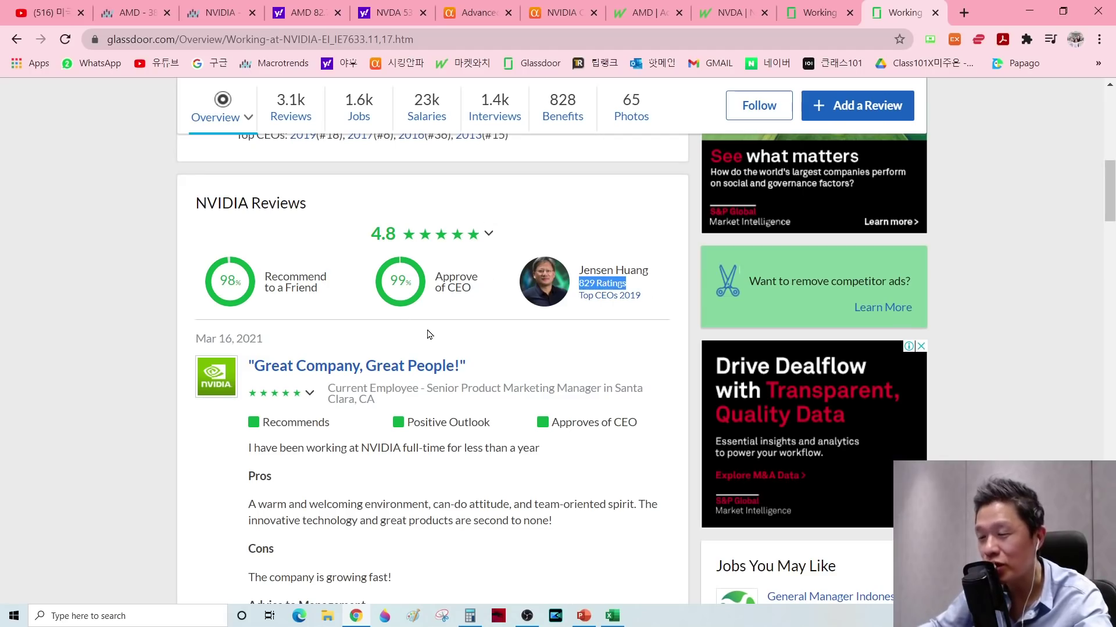
key("alt+Tab")
type("99")
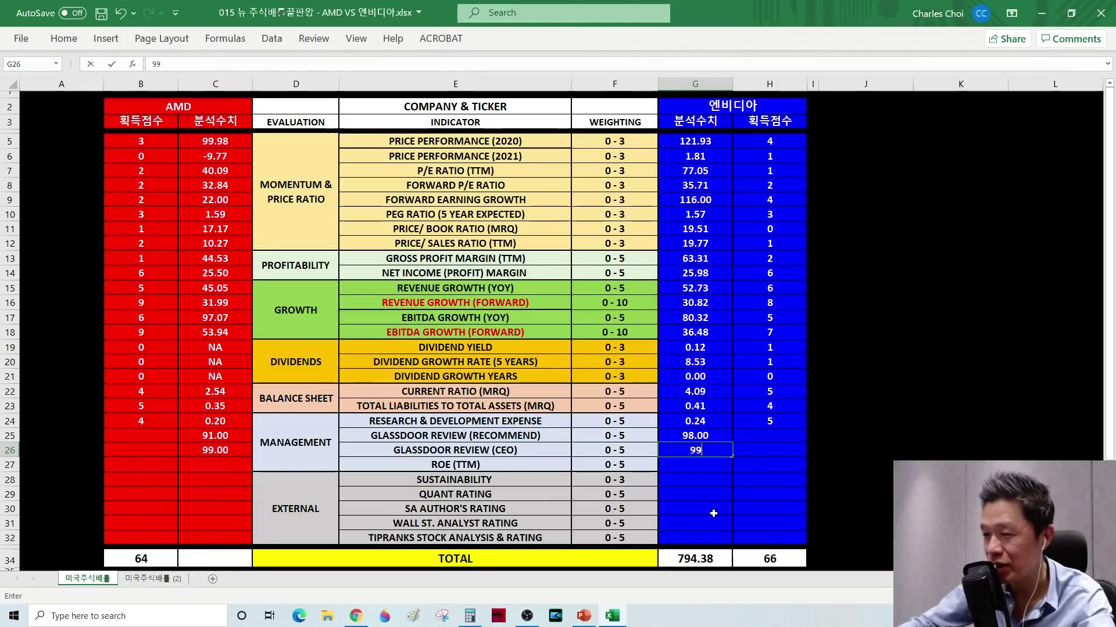
key("Return")
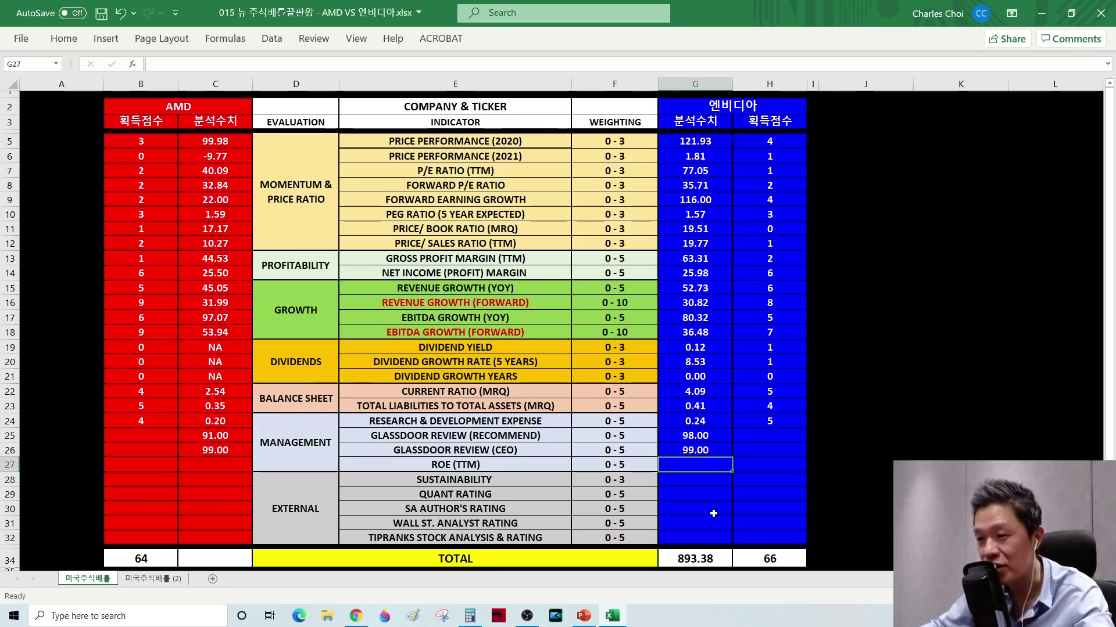
Compare both companies' Glassdoor values and enter a CEO review score of 5 for NVIDIA in H26 and 5 for AMD in B26
left_click(469, 436)
left_click(220, 434)
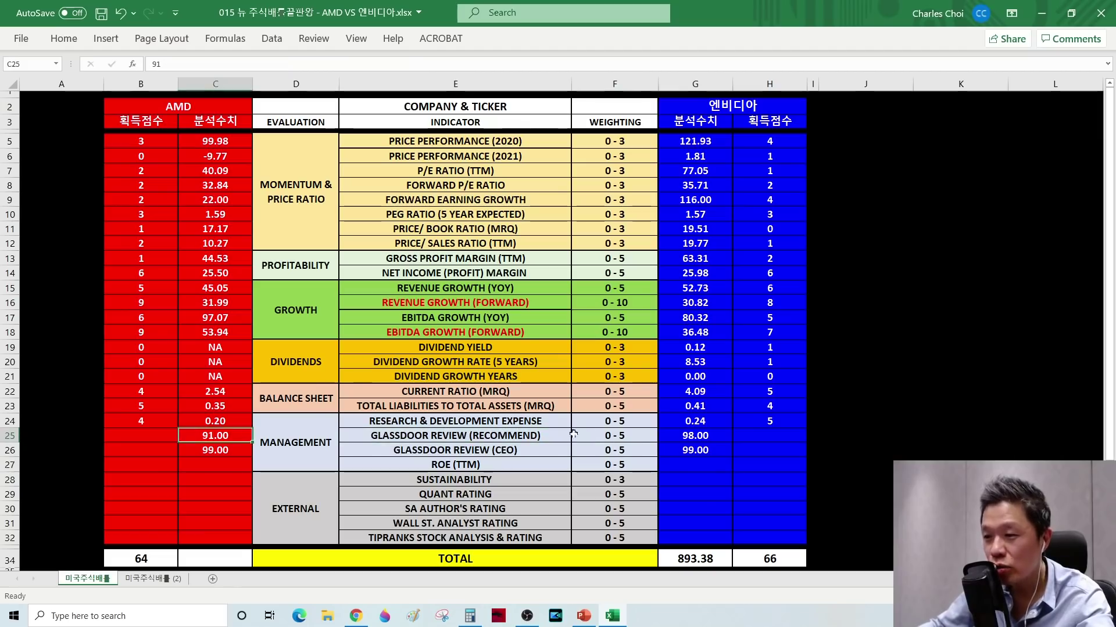
left_click(691, 437)
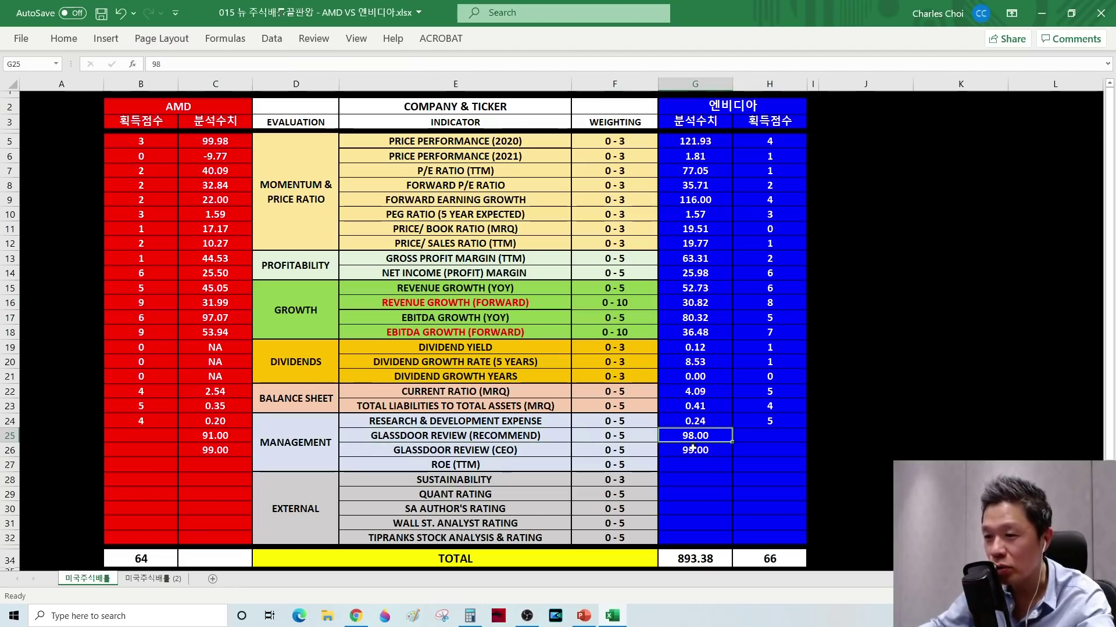
left_click(477, 453)
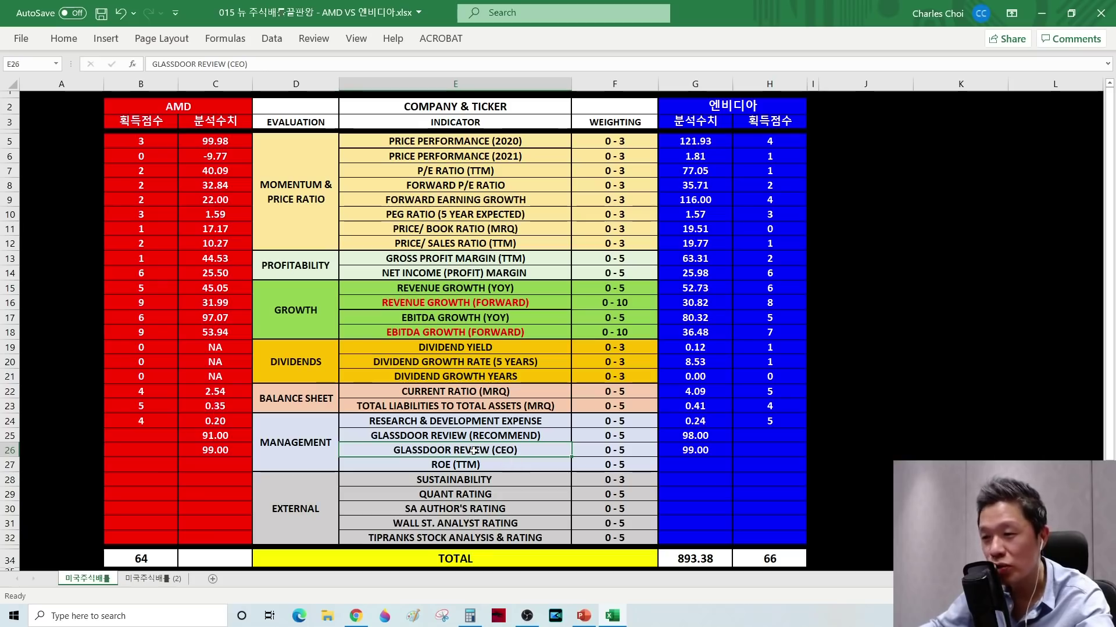
left_click(684, 451)
left_click(225, 451)
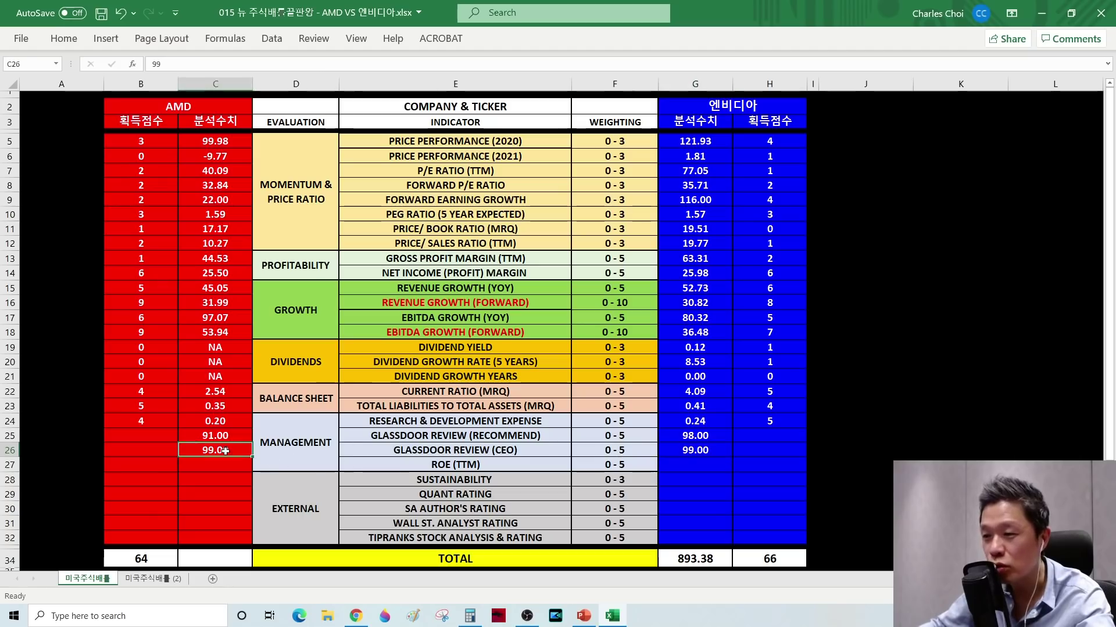
left_click(737, 445)
type("5")
key("Return")
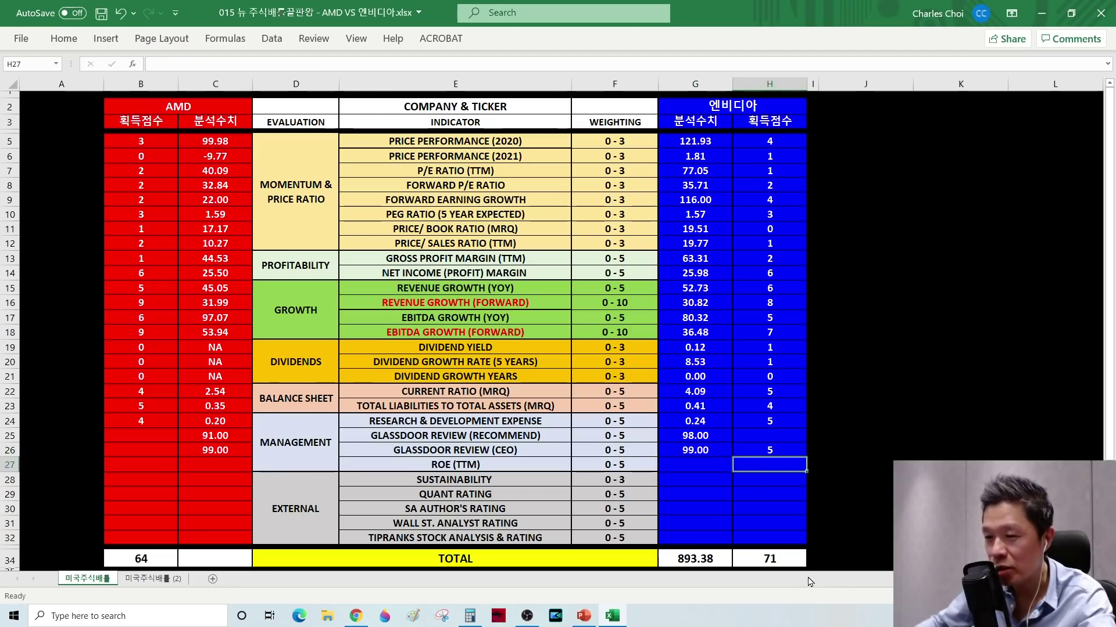
left_click(149, 451)
type("5")
key("Return")
Score the Glassdoor recommendation row with 4 for AMD in B25 and 5 for NVIDIA in H25
left_click(435, 440)
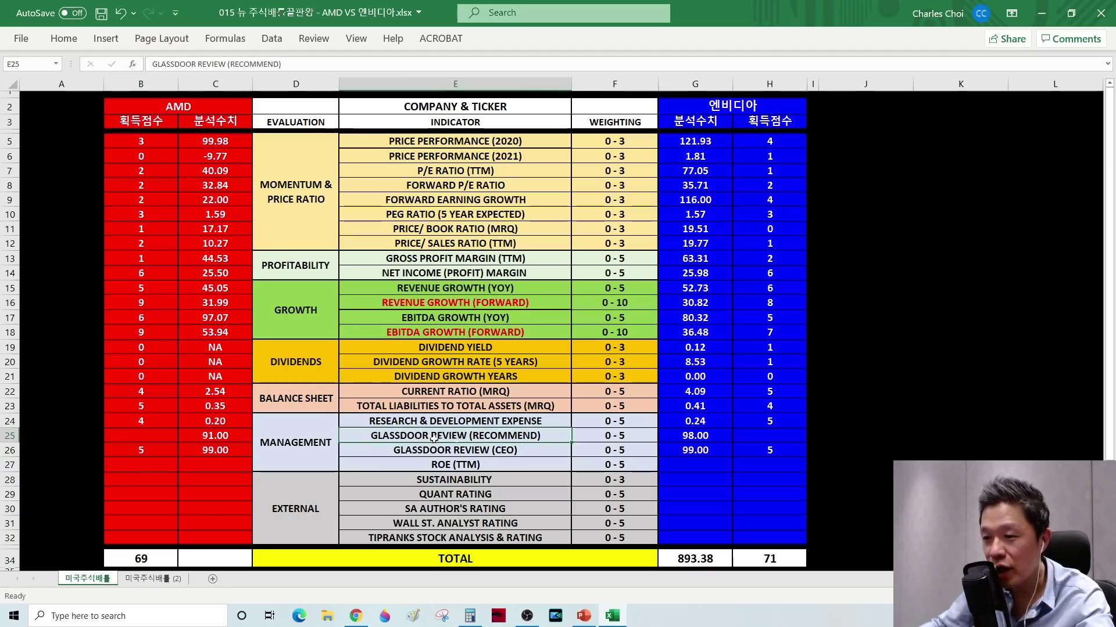
left_click(694, 437)
left_click(212, 437)
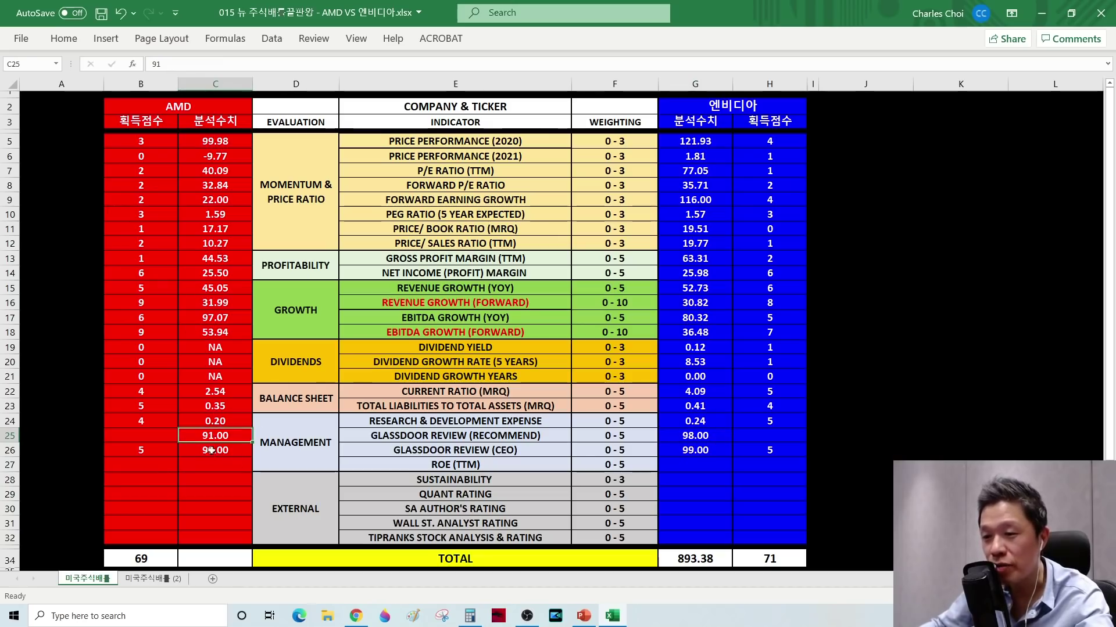
left_click(145, 435)
type("4")
key("Return")
left_click(759, 431)
type("5")
key("Return")
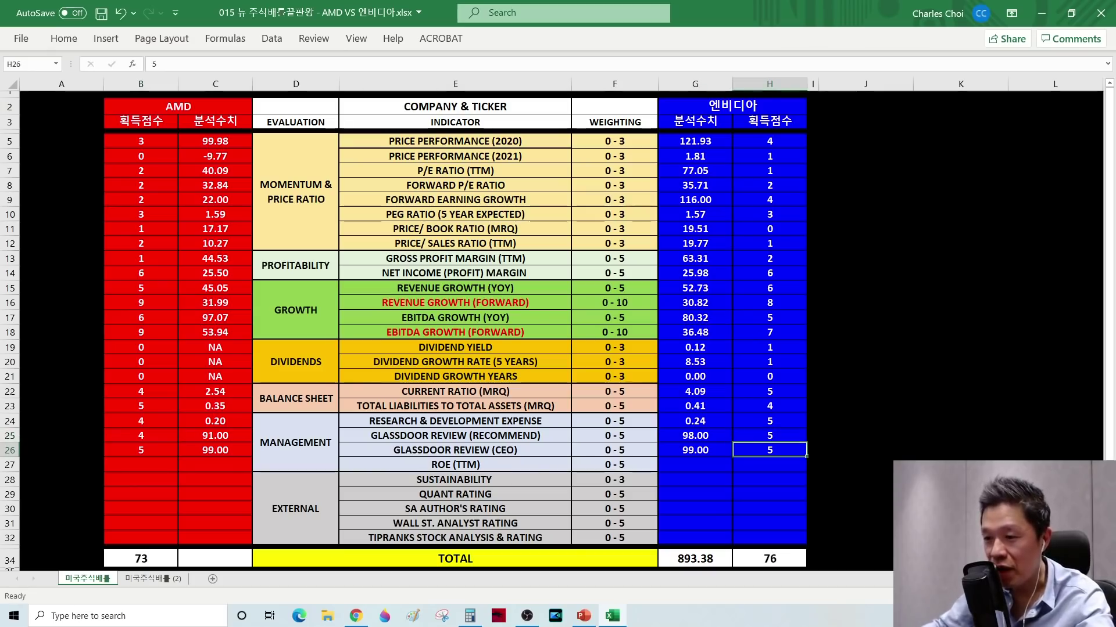
For the ROE (TTM) row, switch to Chrome and examine AMD's Return on Equity under Management Effectiveness in Yahoo Finance's statistics
left_click(447, 467)
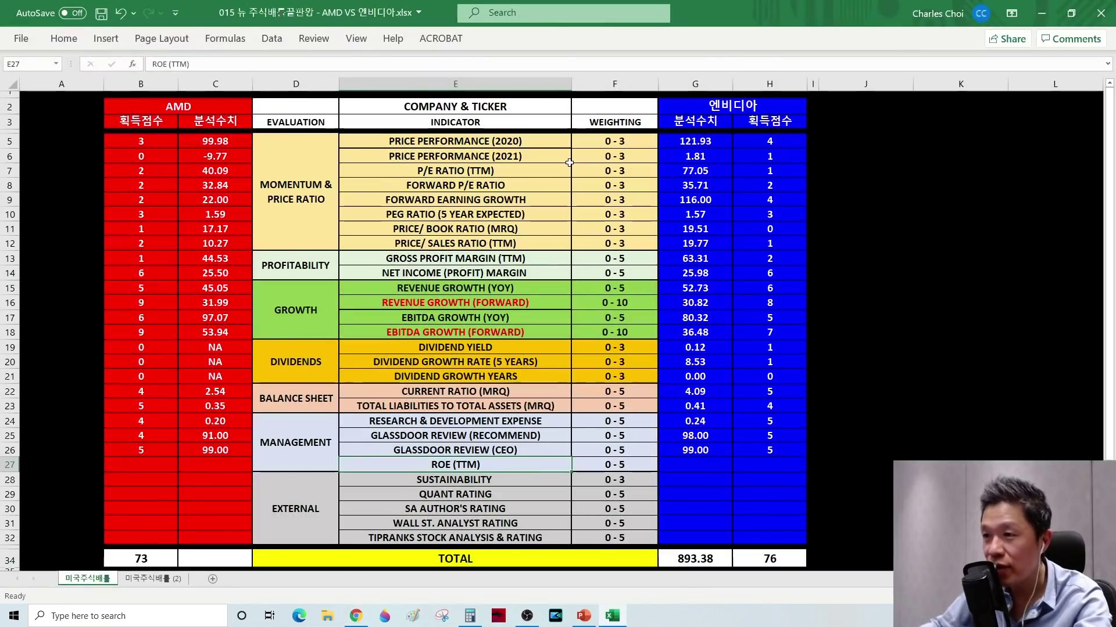
key("alt+Tab")
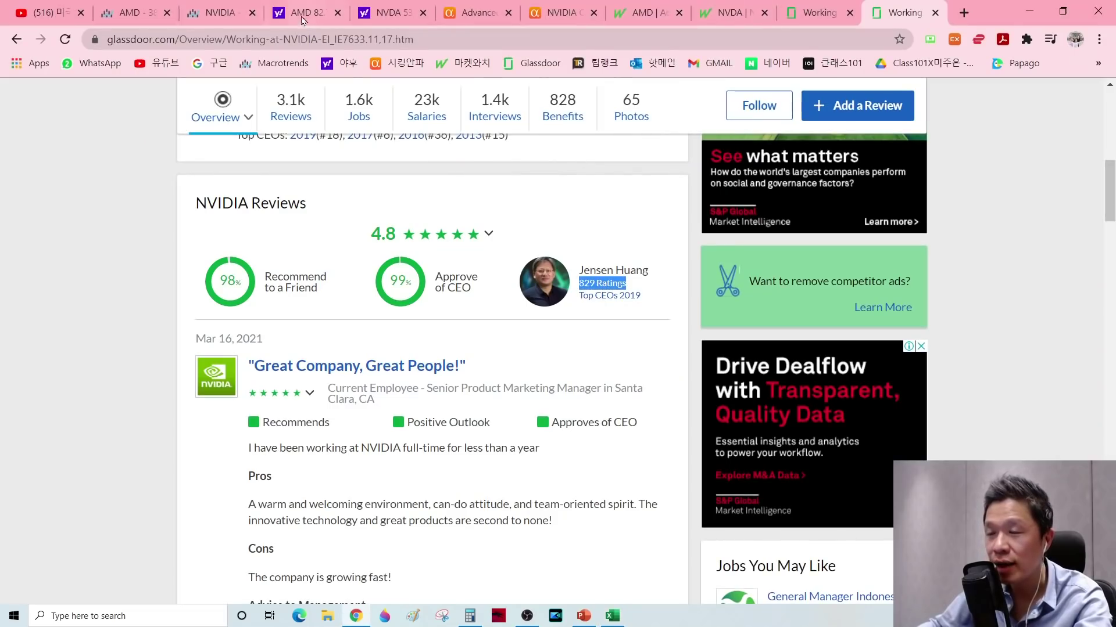
left_click(308, 14)
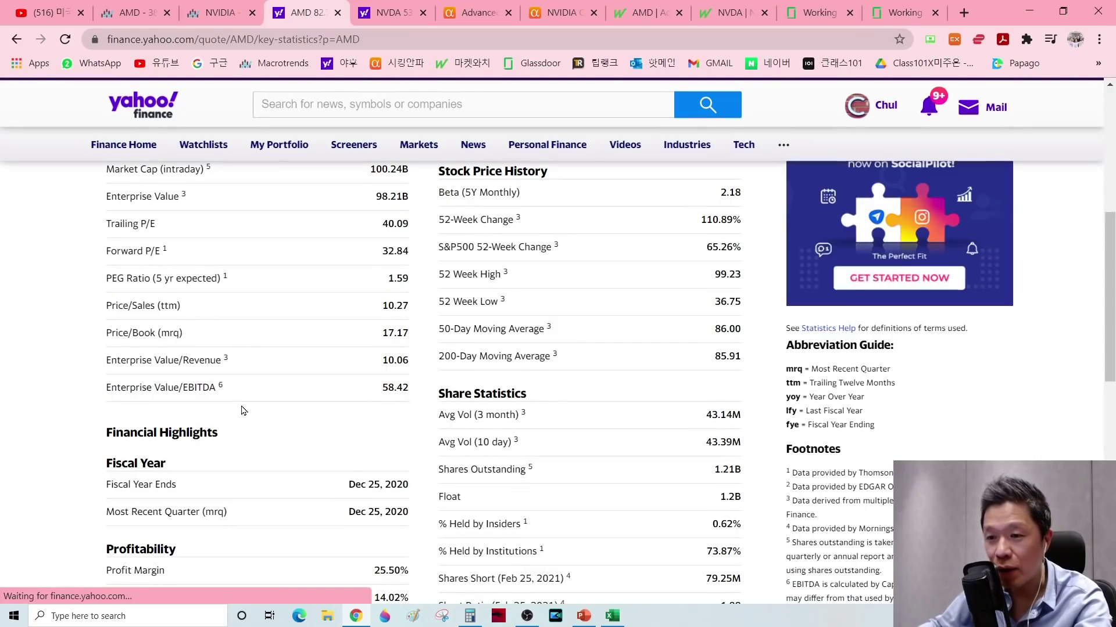
scroll(243, 411, "down", 4)
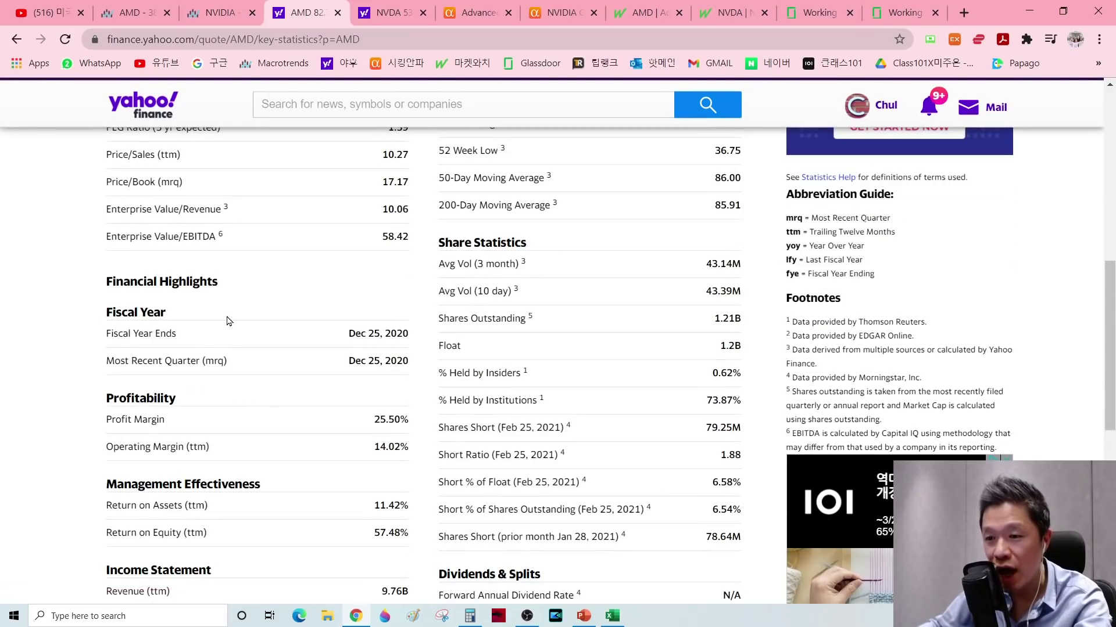
scroll(228, 322, "down", 3)
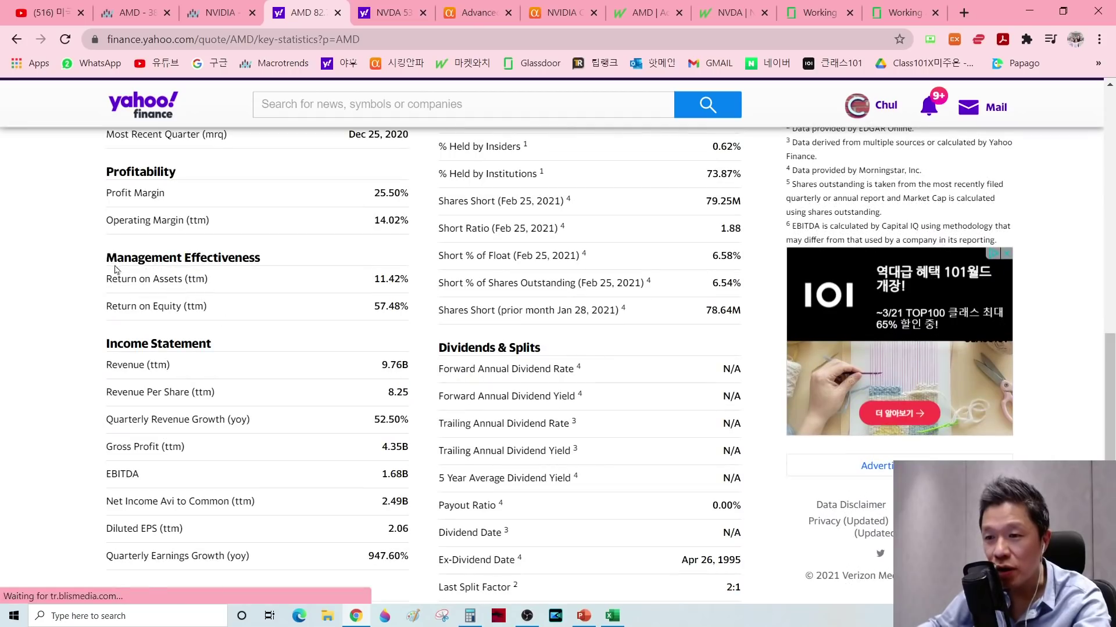
left_click_drag(107, 256, 279, 259)
left_click(279, 259)
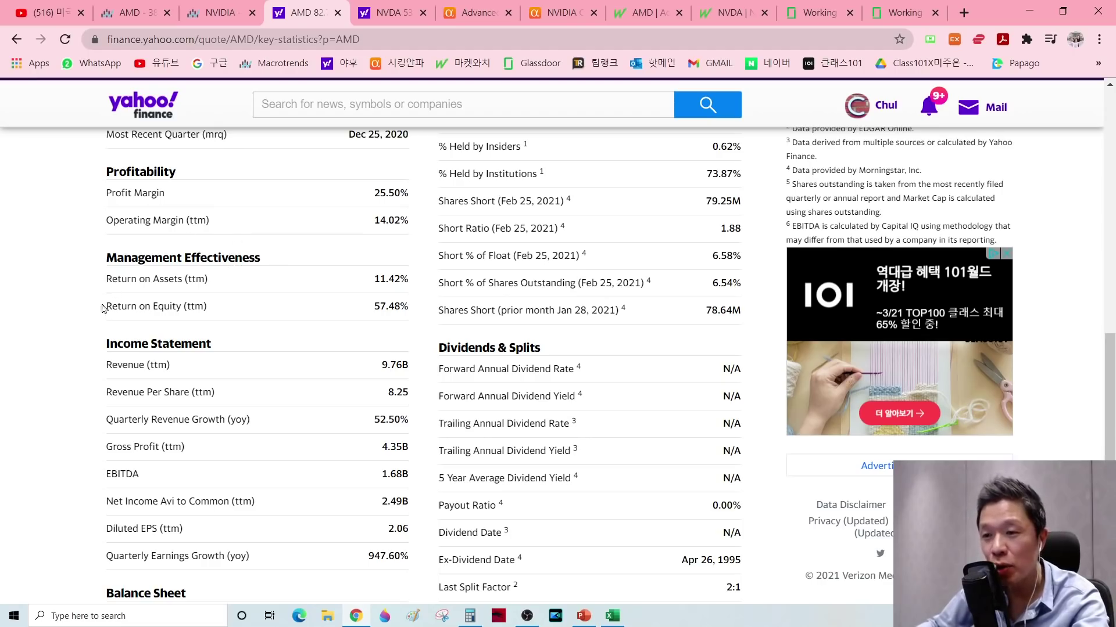
left_click_drag(106, 312, 216, 316)
left_click(217, 316)
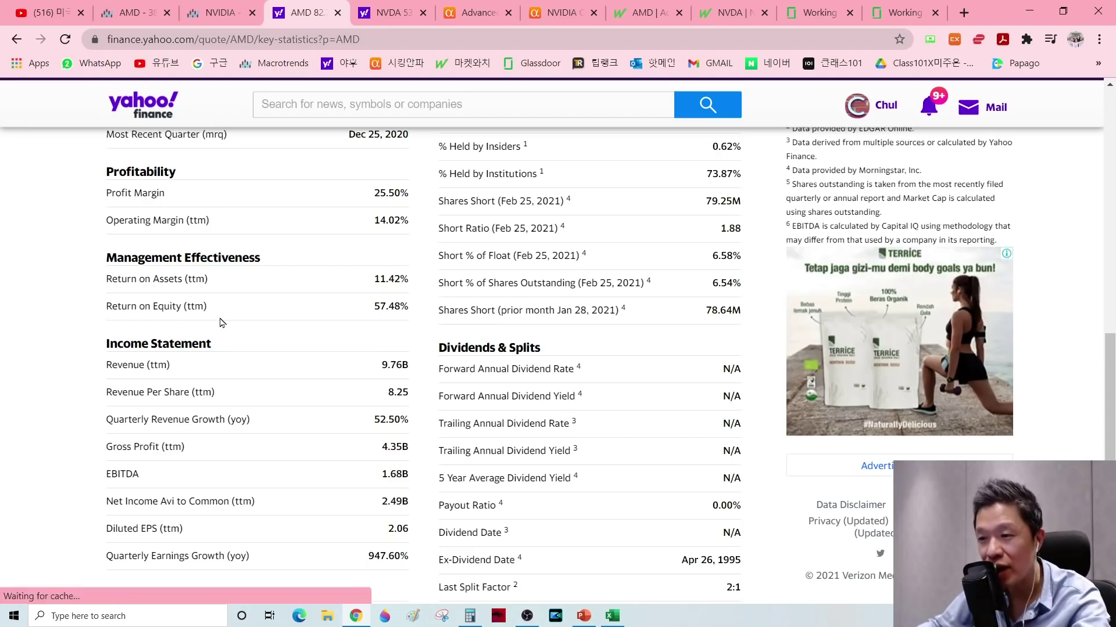
left_click_drag(373, 311, 414, 314)
left_click(421, 317)
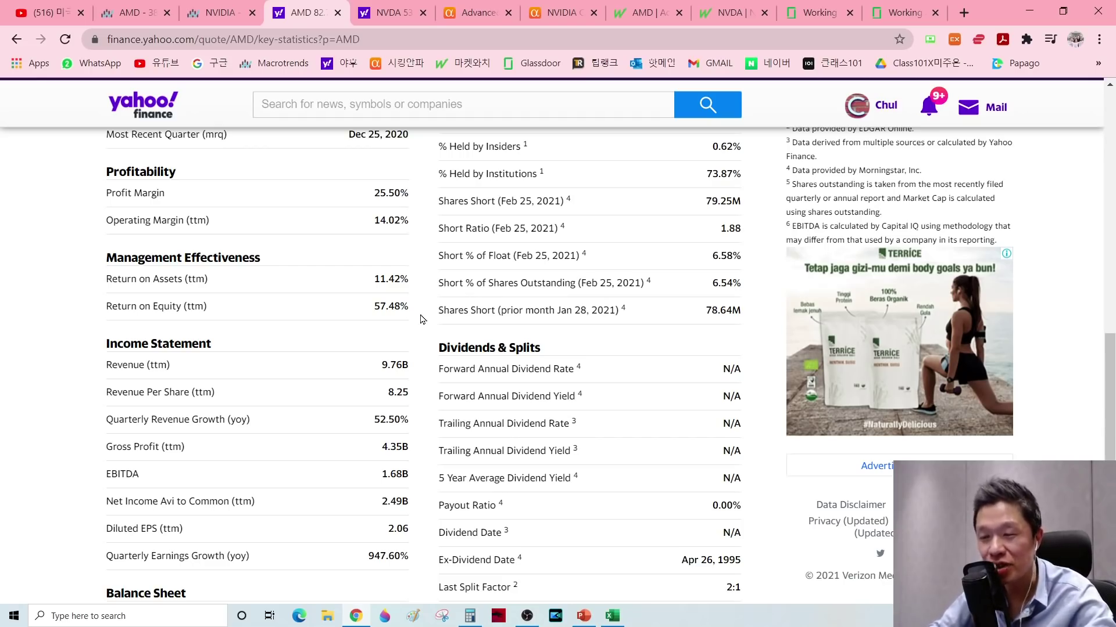
left_click_drag(158, 308, 236, 316)
left_click(235, 316)
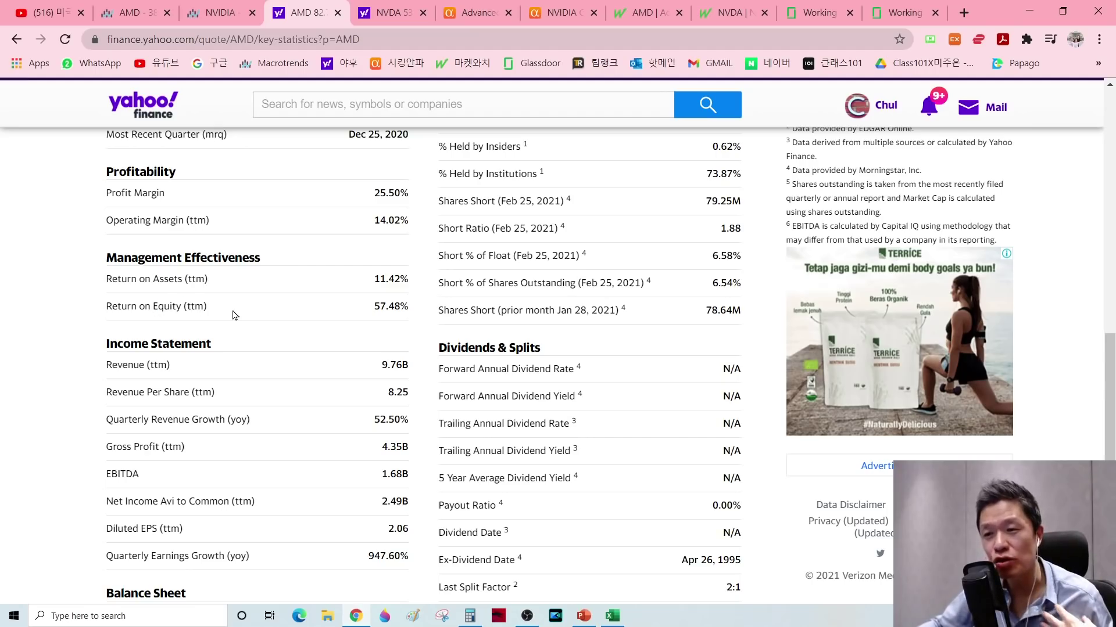
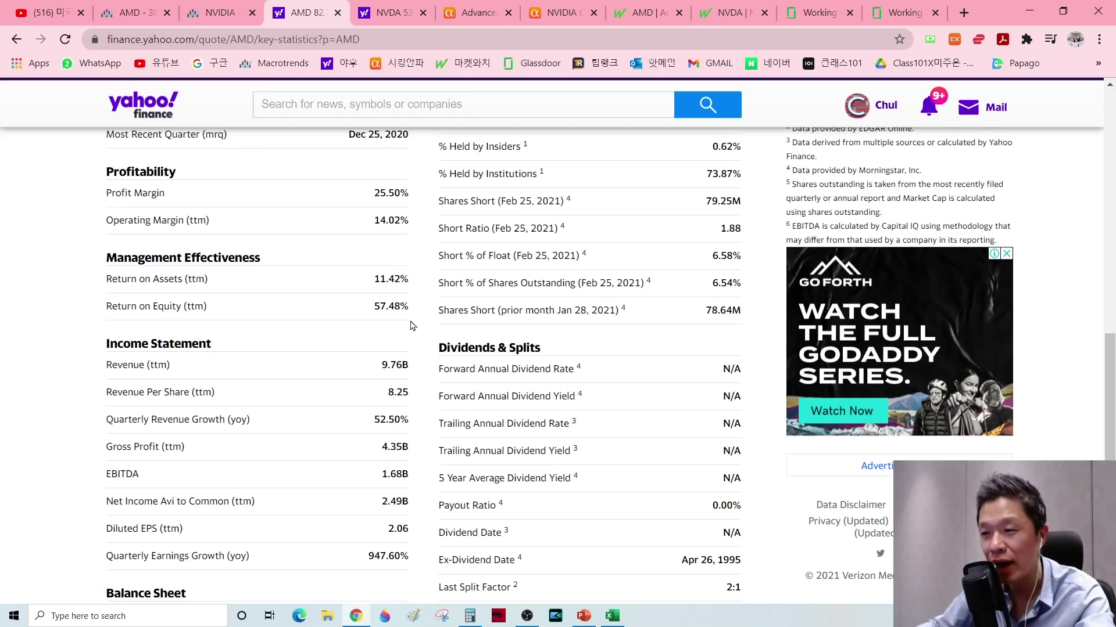
Switch to Excel and enter 57.48 in C27 as AMD's ROE (TTM)
key("alt+Tab")
left_click(230, 465)
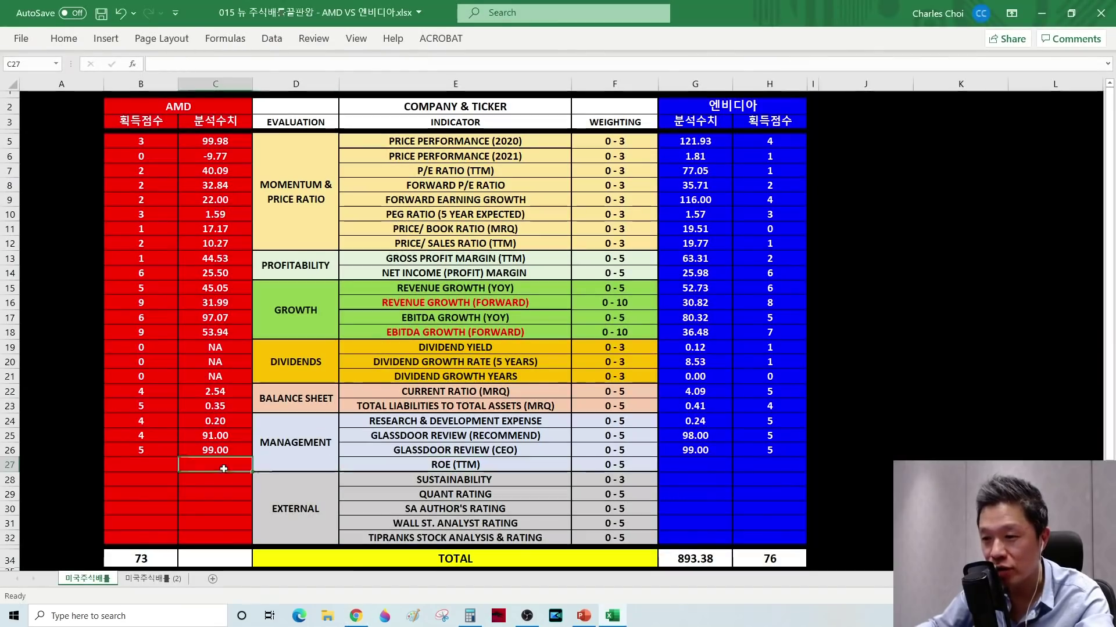
type("57.48")
key("Return")
Look up NVIDIA's Return on Equity in its Yahoo Finance statistics in Chrome, and enter 29.78 in G27 of the Excel sheet
key("alt+Tab")
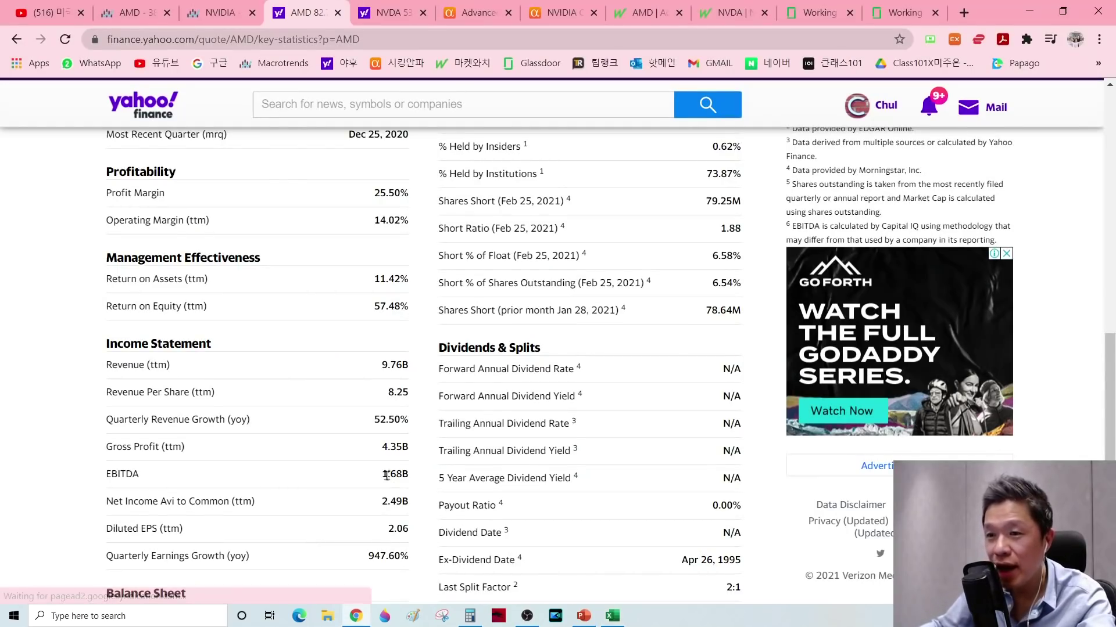
left_click(401, 8)
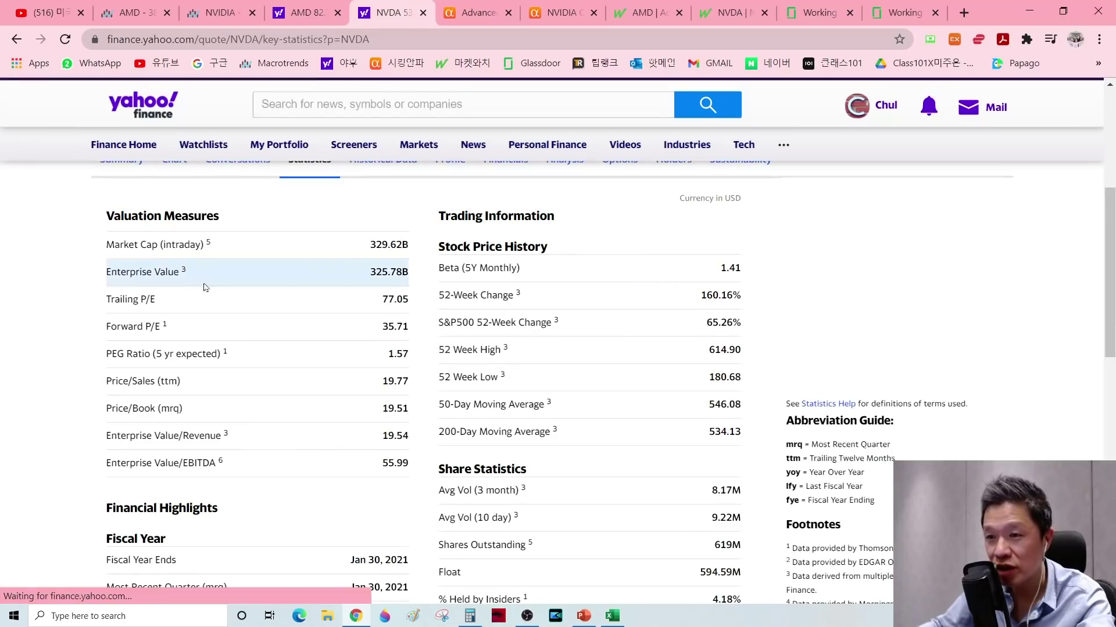
scroll(92, 366, "down", 5)
scroll(92, 357, "down", 3)
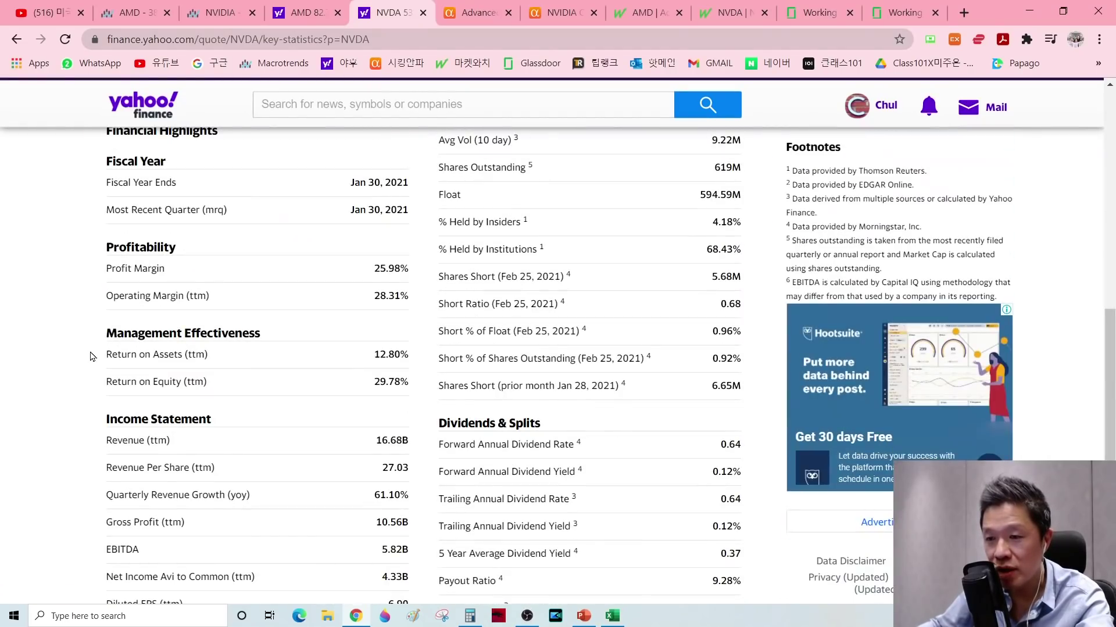
left_click_drag(106, 343, 262, 348)
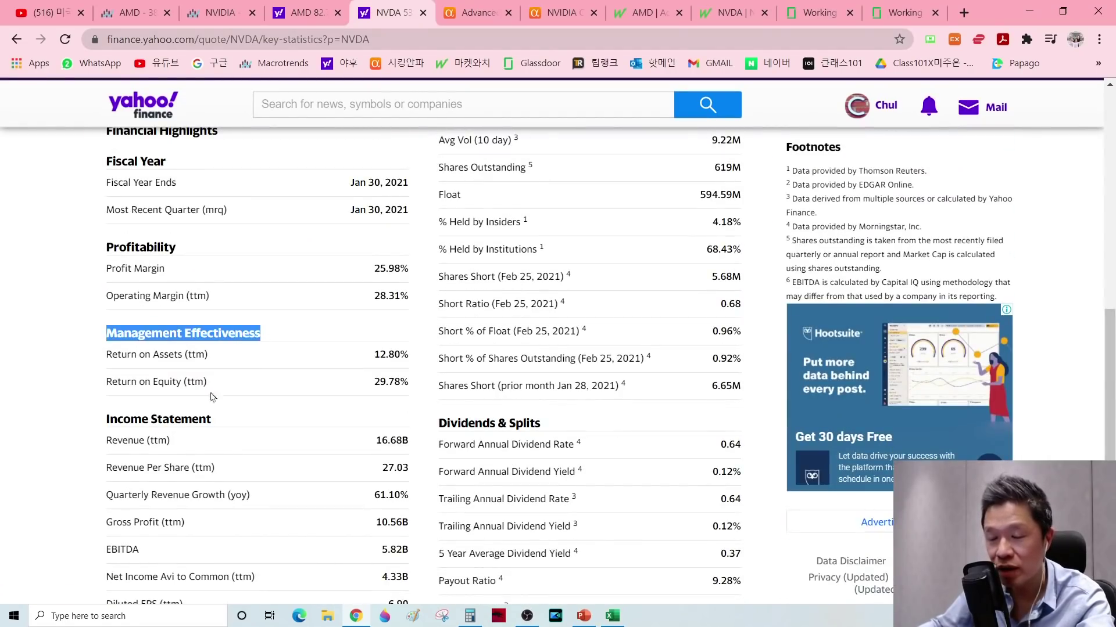
left_click_drag(108, 382, 261, 391)
left_click(314, 394)
left_click_drag(366, 389, 409, 384)
key("alt+Tab")
left_click(695, 464)
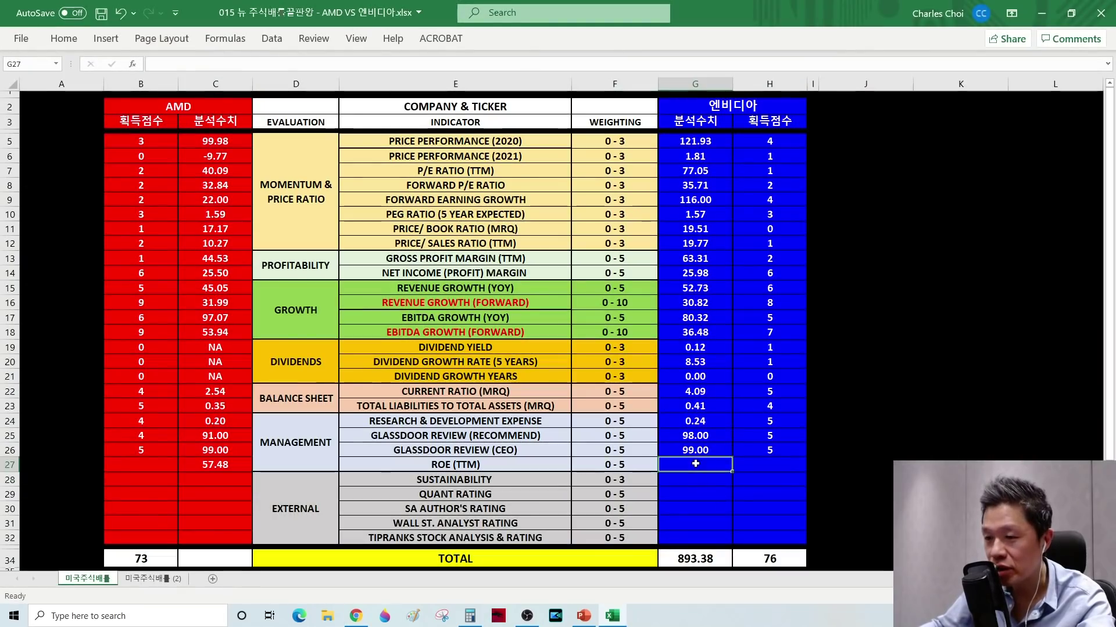
type("29.78")
key("Return")
Score the ROE row with 5 for NVIDIA in H27 and 6 for AMD in B27, and save the workbook
left_click(691, 464)
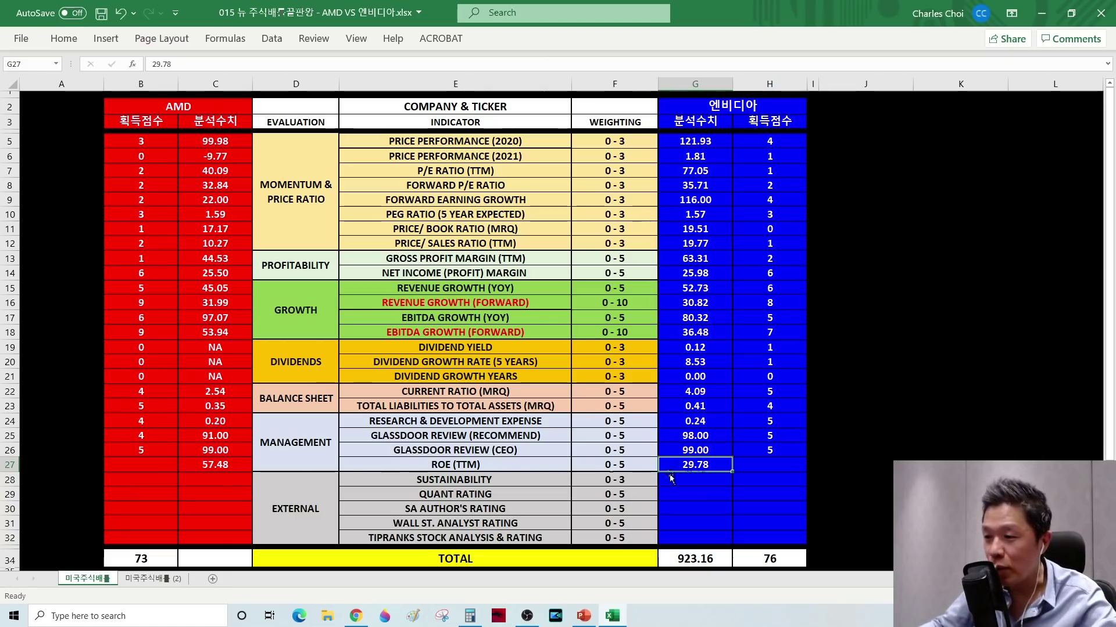
key("Right")
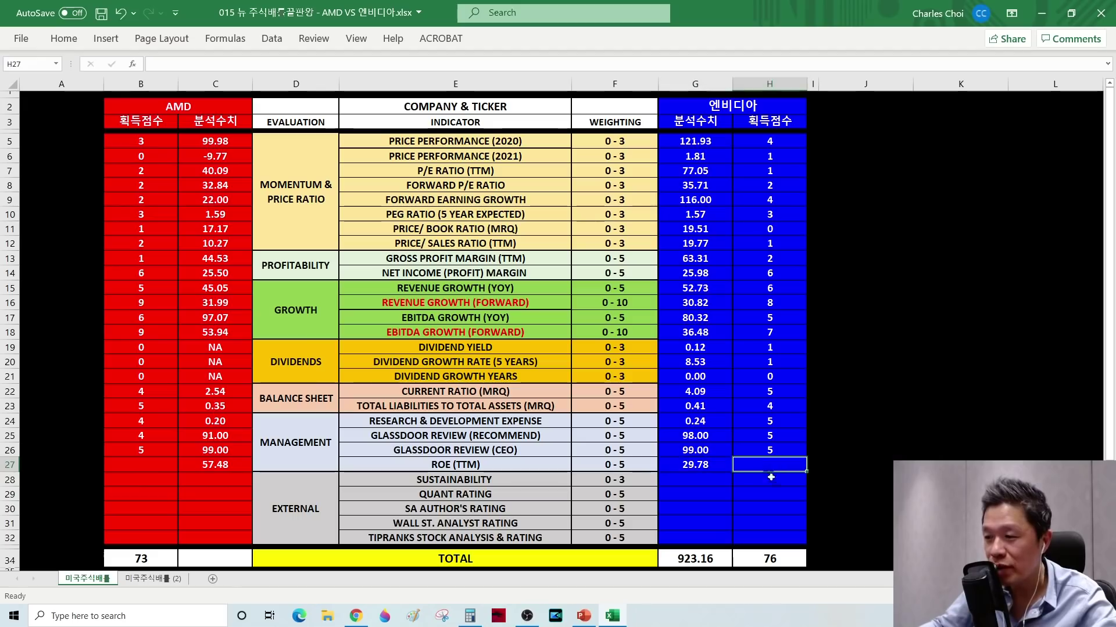
type("5")
key("Return")
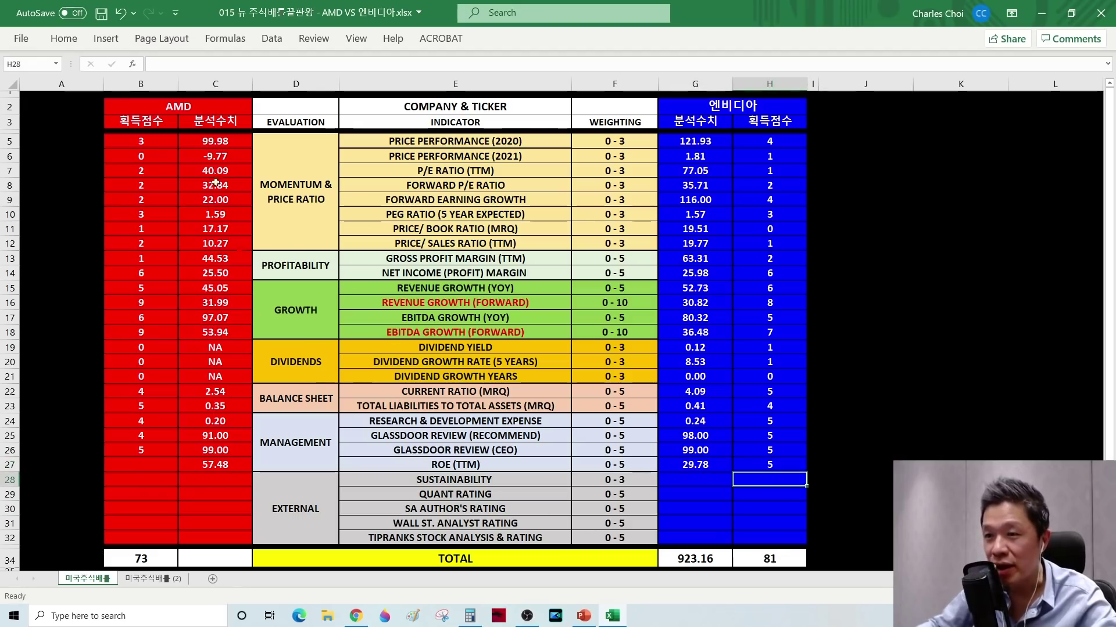
left_click(221, 465)
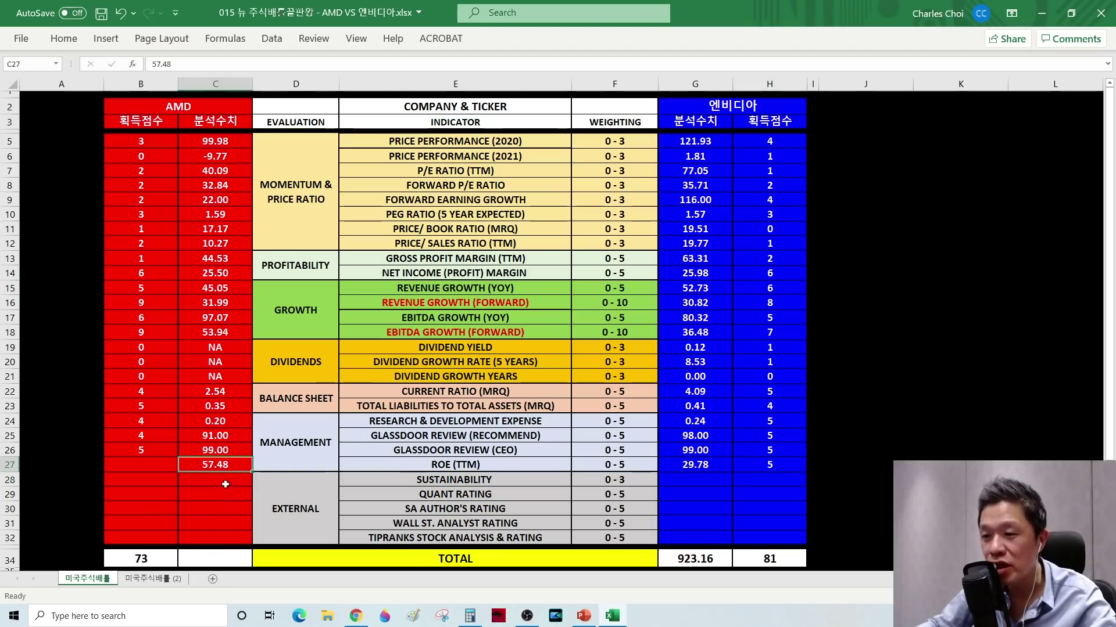
left_click(155, 463)
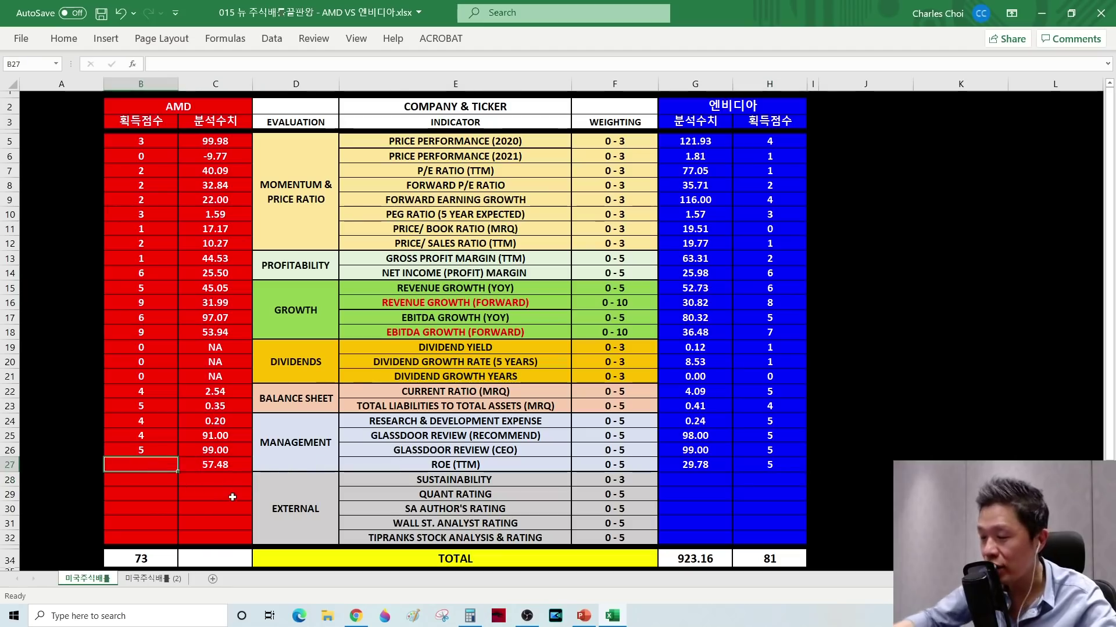
type("6")
key("Return")
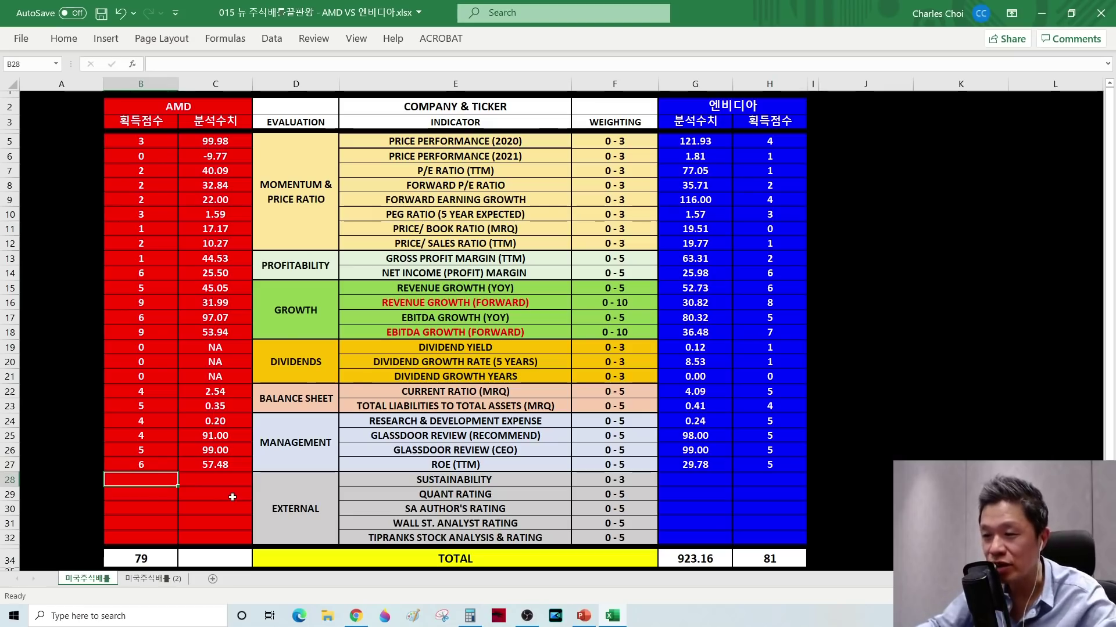
left_click(261, 498)
key("ctrl+s")
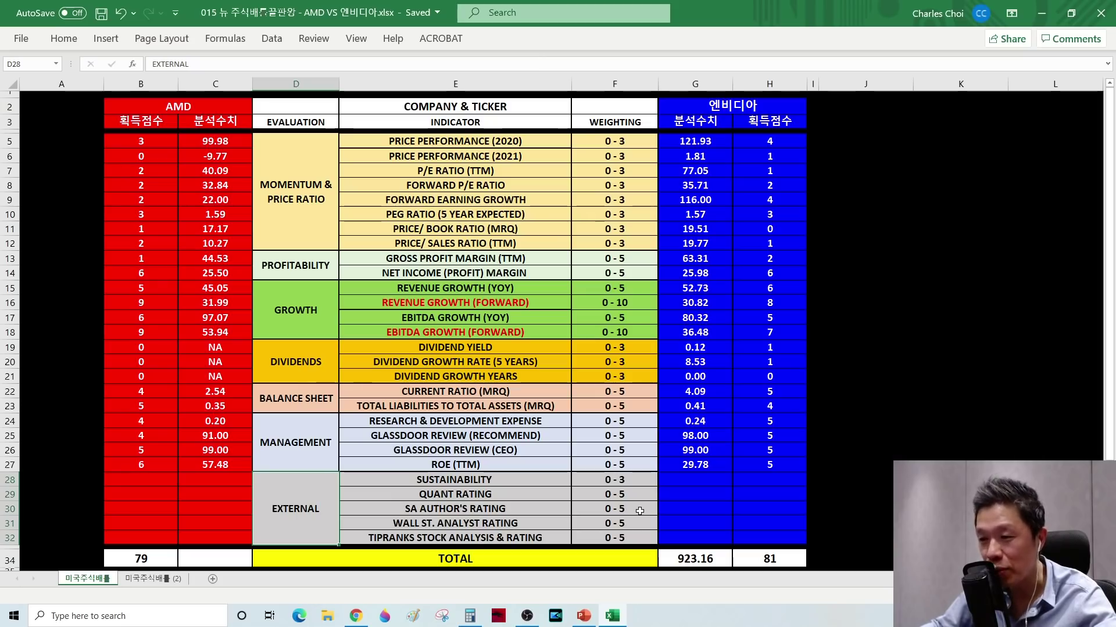
For the Sustainability indicator, switch to Chrome and open AMD's Sustainability page on Yahoo Finance
left_click(438, 483)
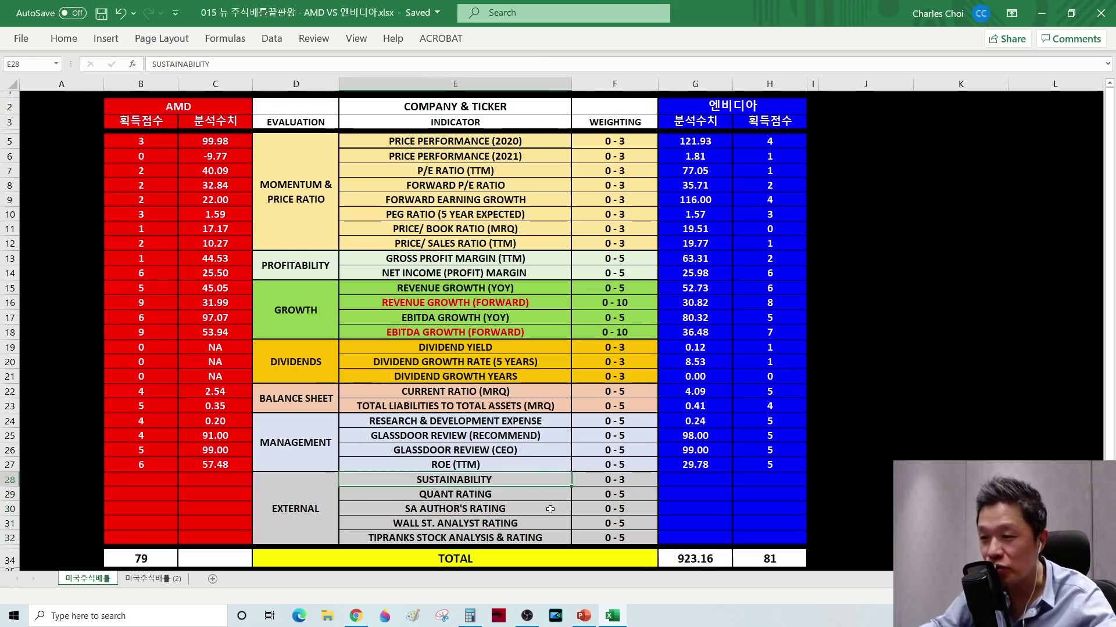
left_click(357, 616)
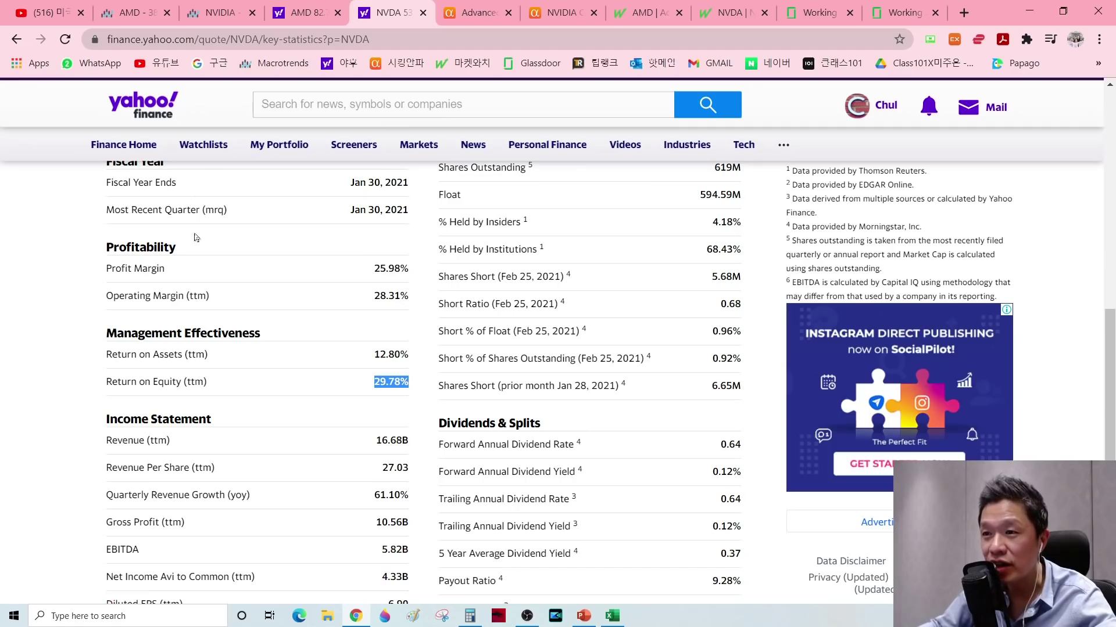
left_click(305, 12)
scroll(226, 252, "up", 10)
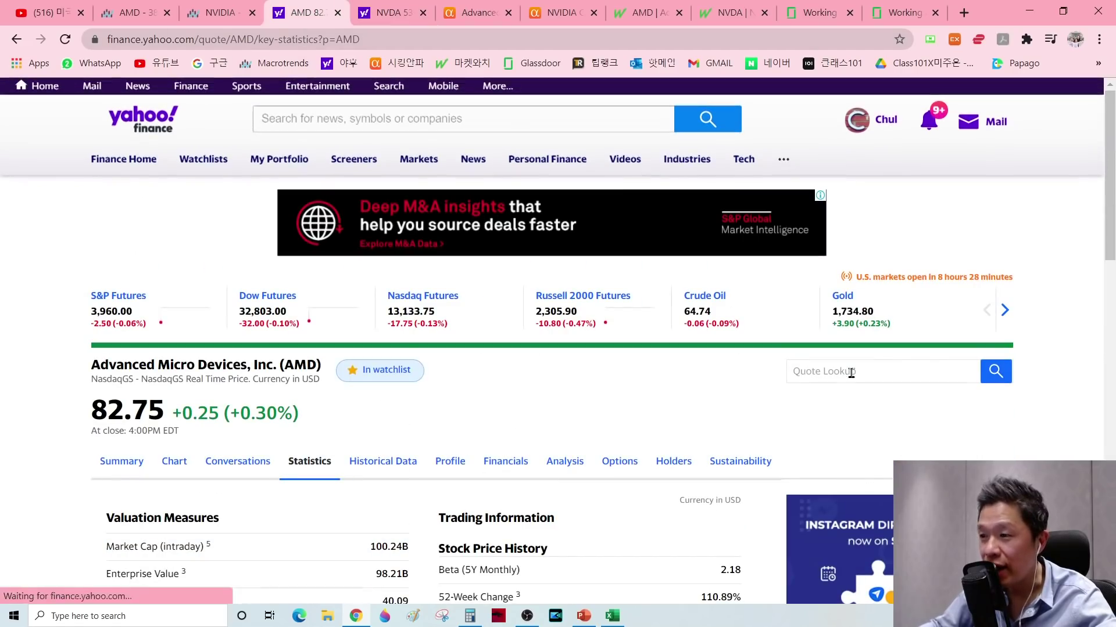
left_click(752, 466)
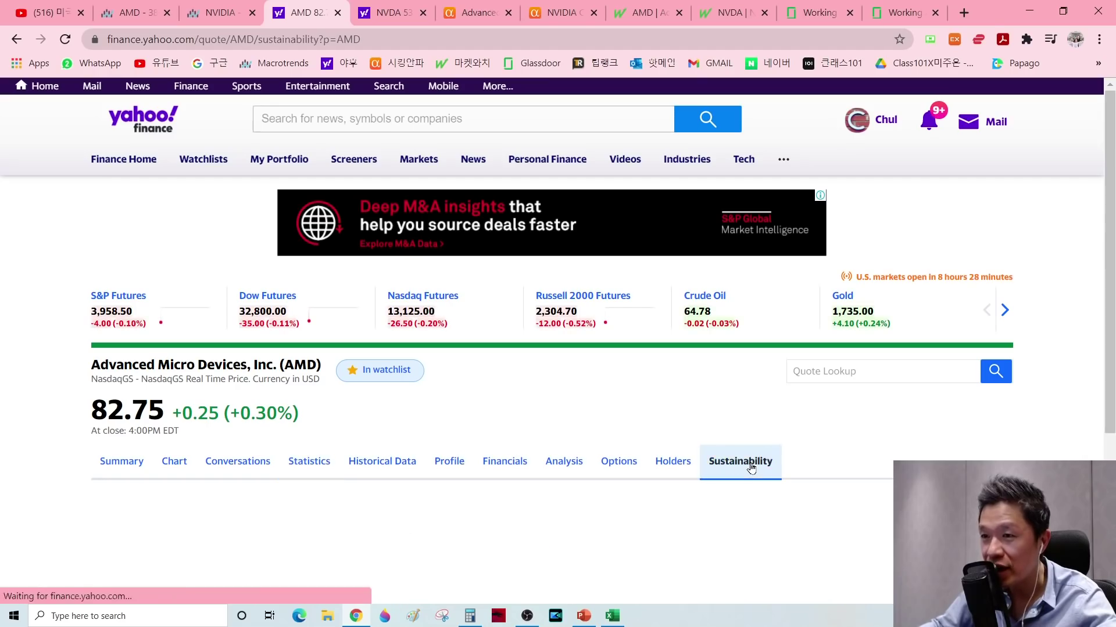
Open NVIDIA's Sustainability page on Yahoo Finance
left_click(410, 12)
scroll(229, 244, "up", 10)
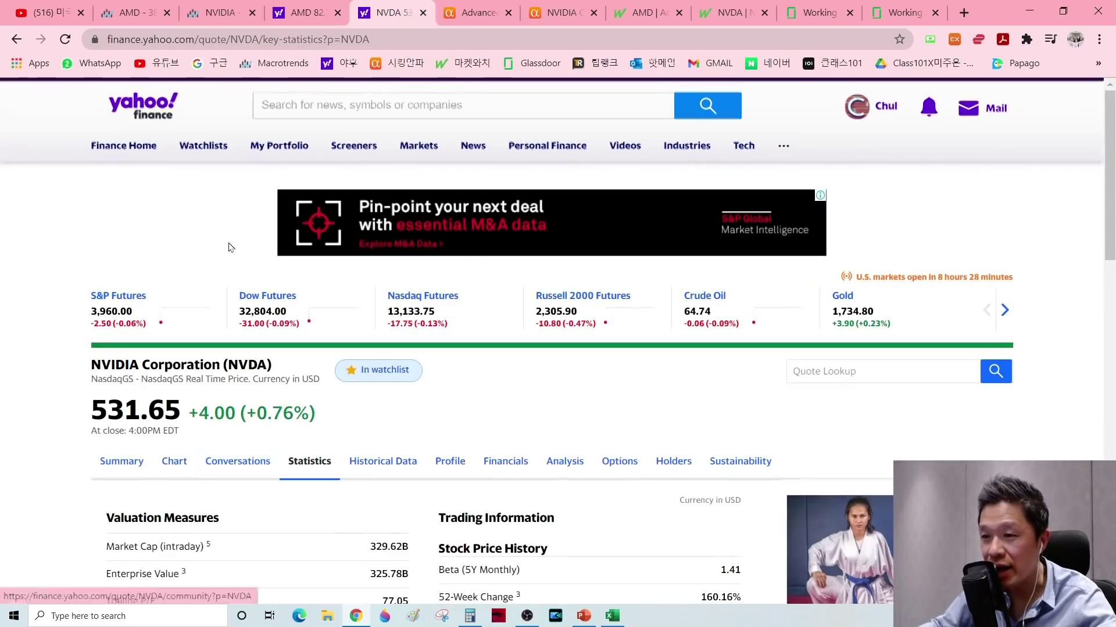
left_click(724, 460)
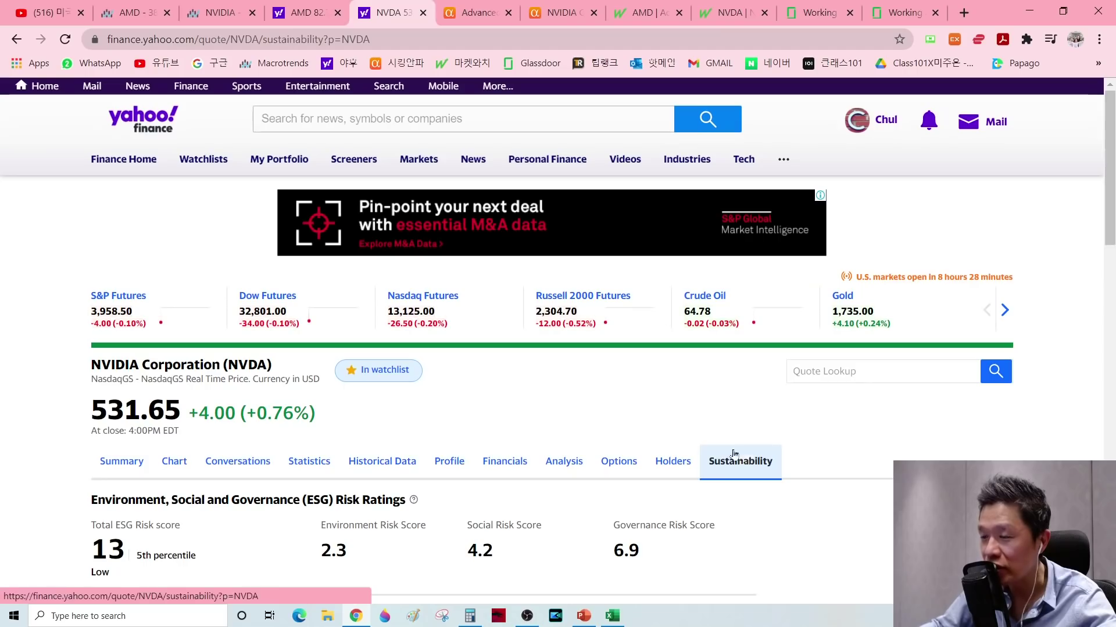
Check AMD's Sustainability page against NVIDIA's, and review NVIDIA's Environment, Social and Governance risk ratings
left_click(312, 6)
scroll(163, 352, "down", 1)
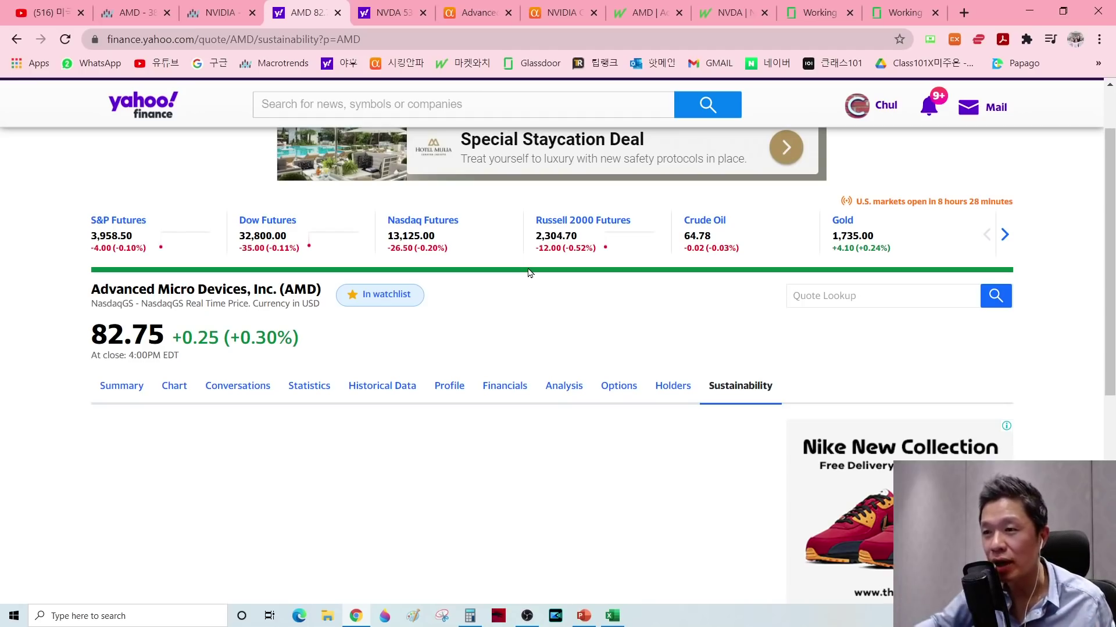
mouse_move(391, 96)
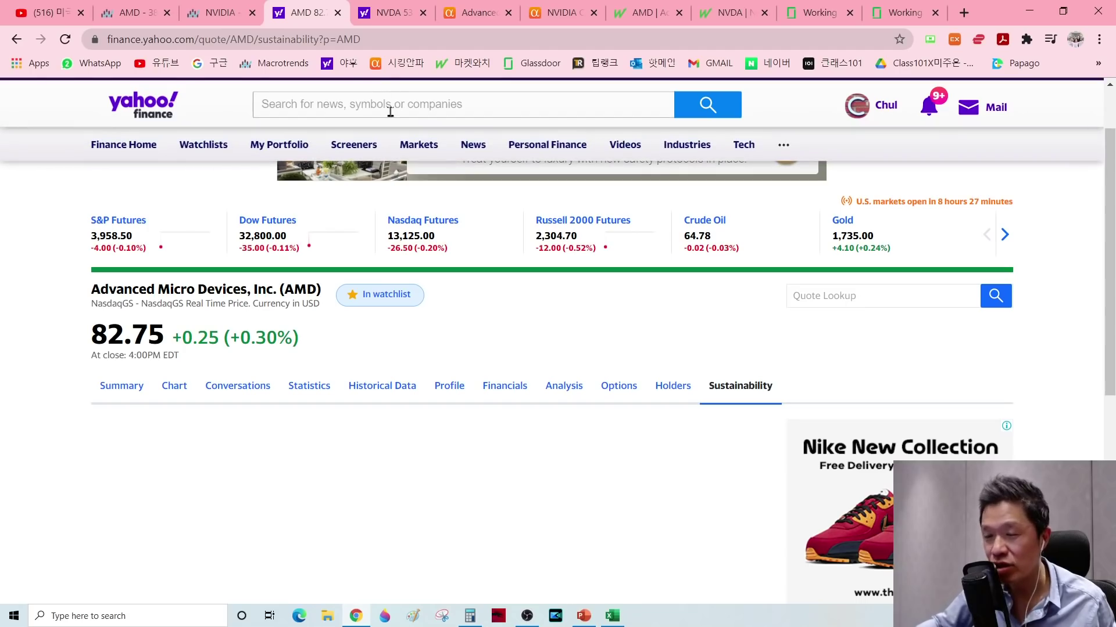
left_click(390, 12)
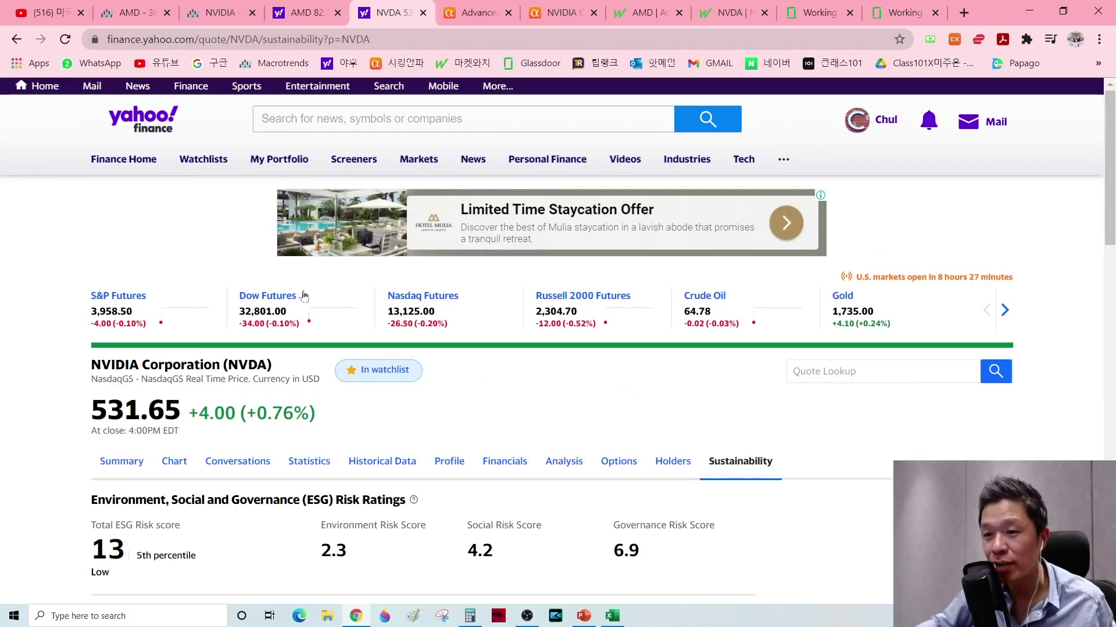
scroll(147, 308, "down", 3)
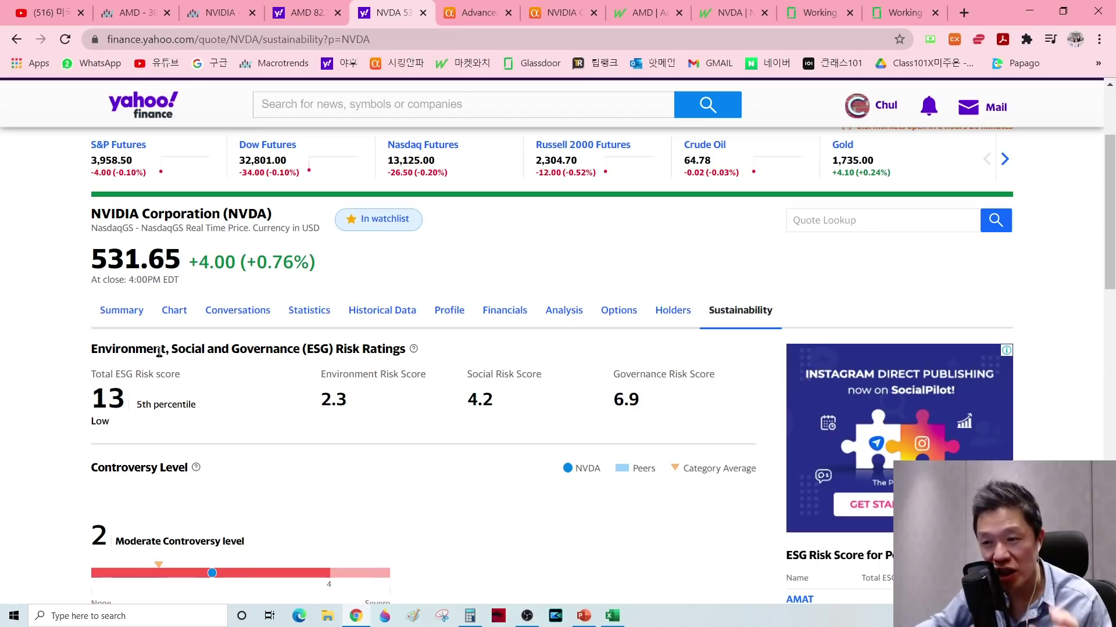
left_click_drag(166, 350, 194, 347)
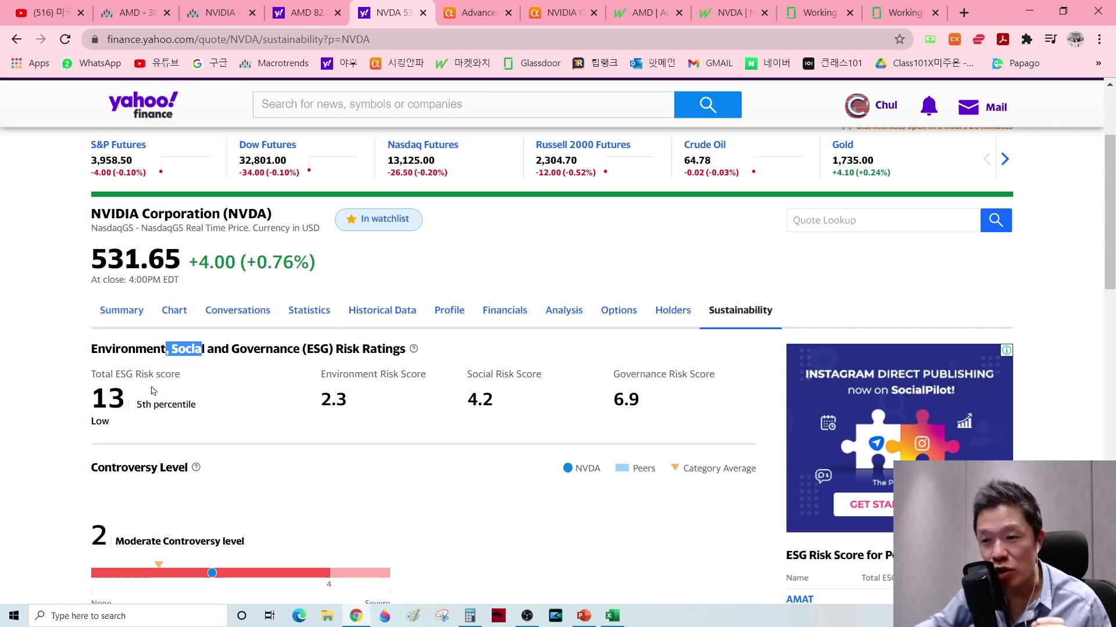
left_click_drag(229, 348, 306, 349)
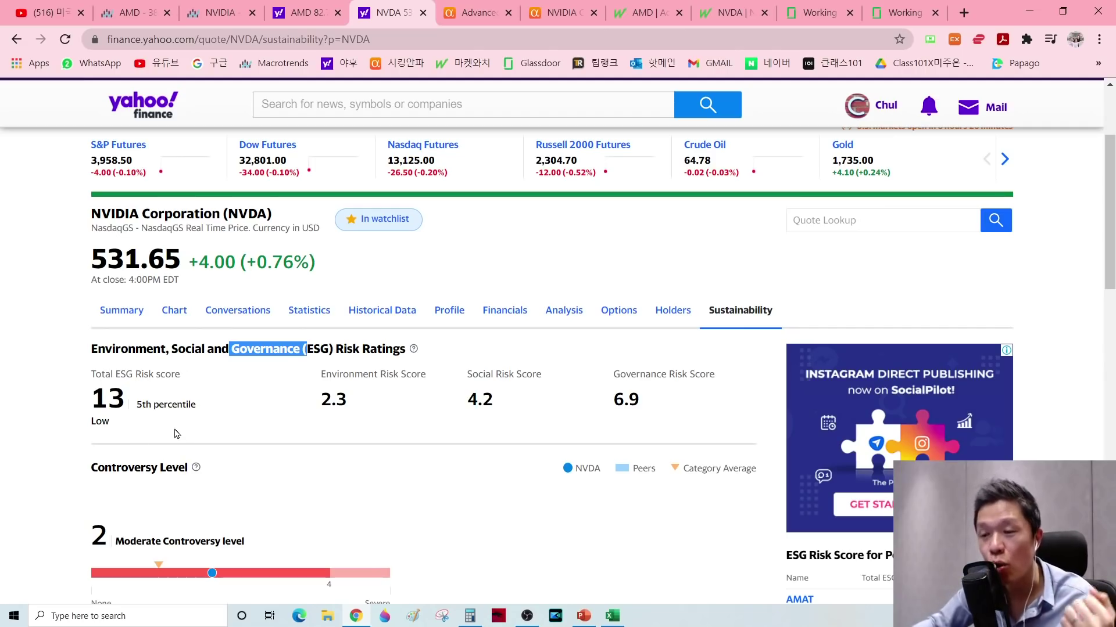
Switch to Excel and enter 13 in G28 as NVIDIA's sustainability value, checking its total ESG risk score in Chrome
key("alt+Tab")
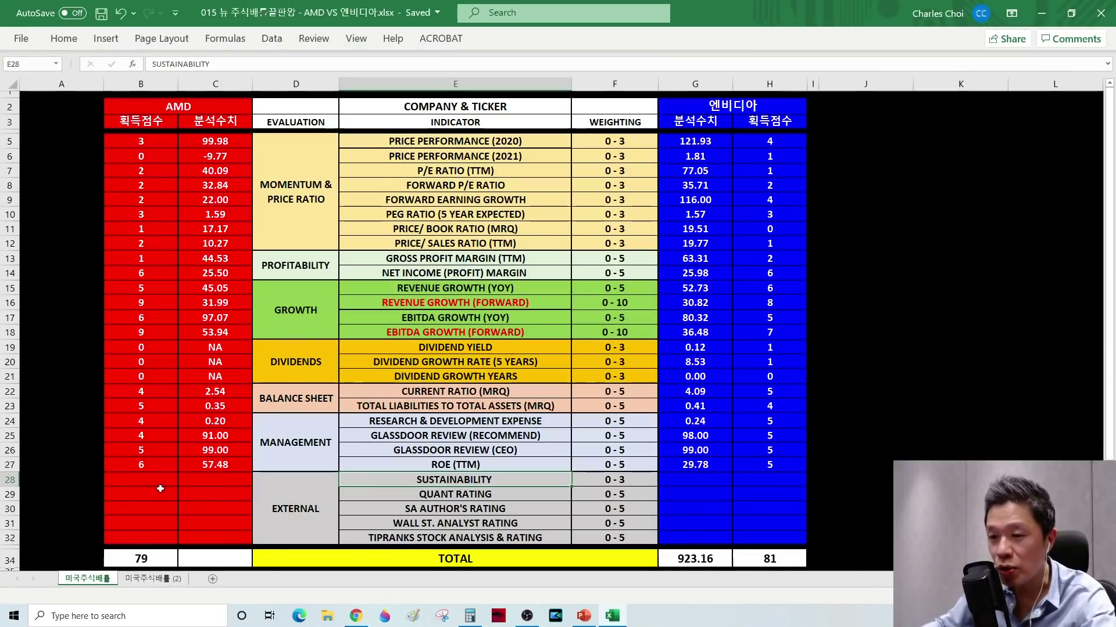
left_click(696, 484)
key("alt+Tab")
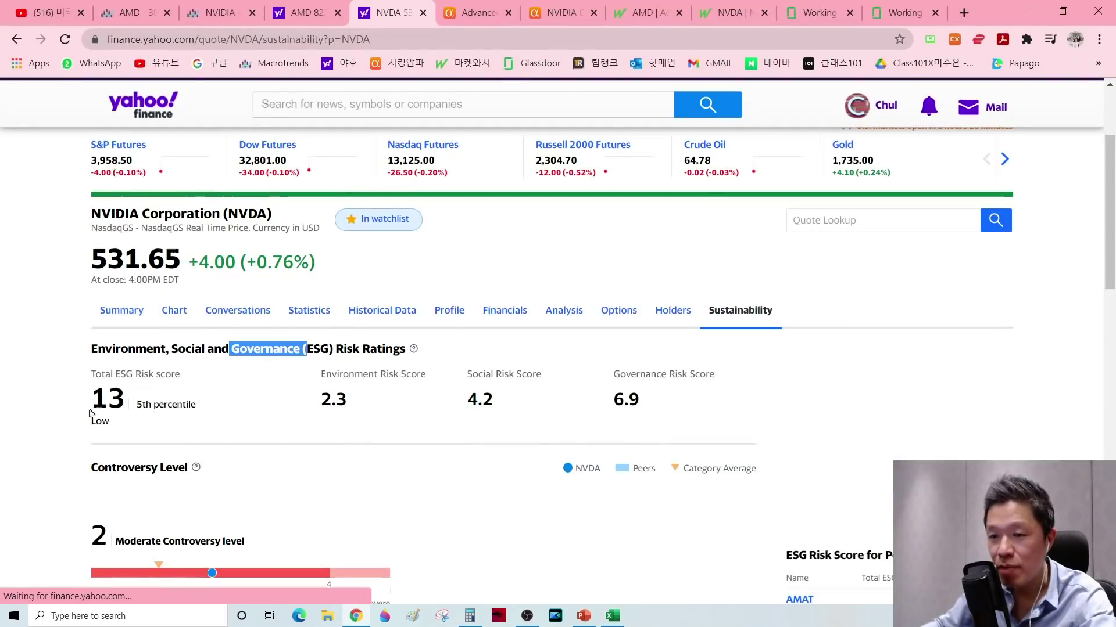
key("alt+Tab")
type("13")
key("Return")
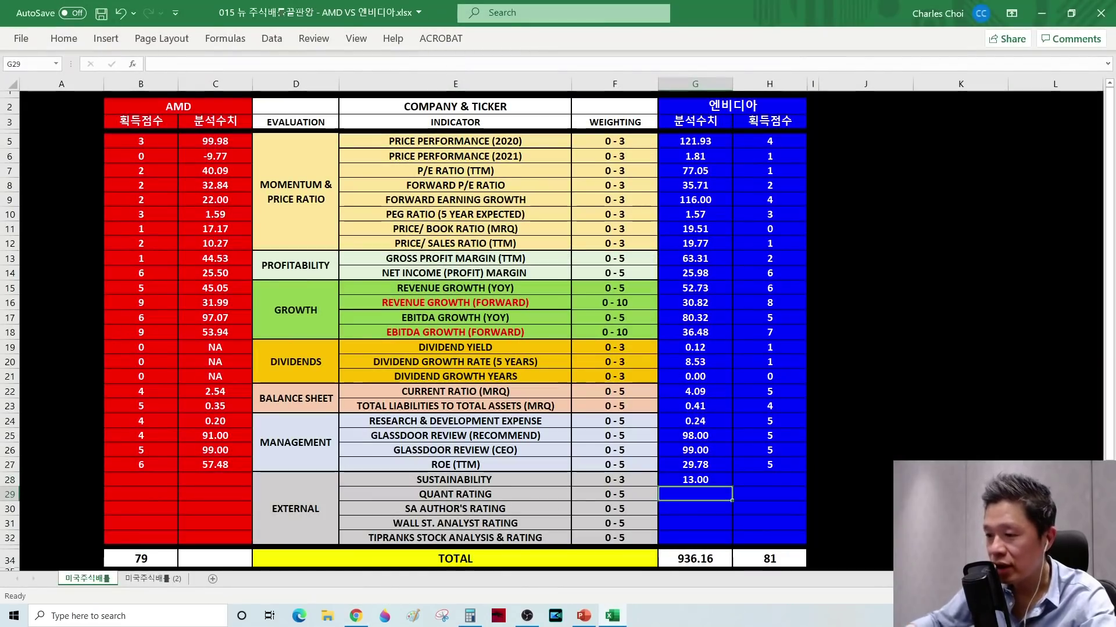
Score the Sustainability row with 3 for AMD in B28 and 3 for NVIDIA in H28
left_click(233, 480)
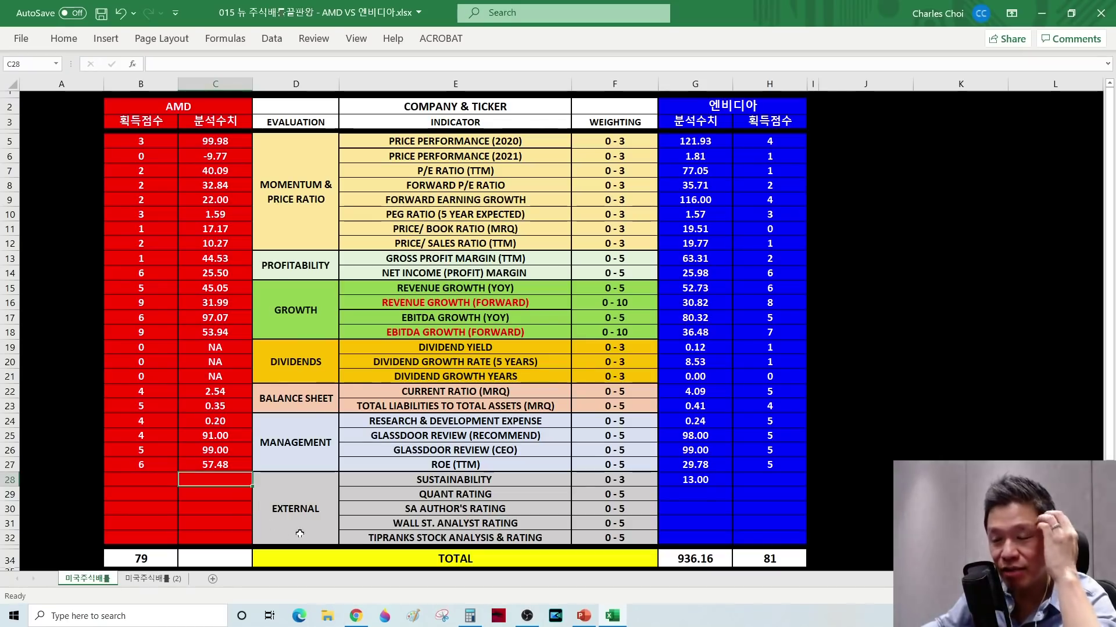
left_click(160, 485)
type("3")
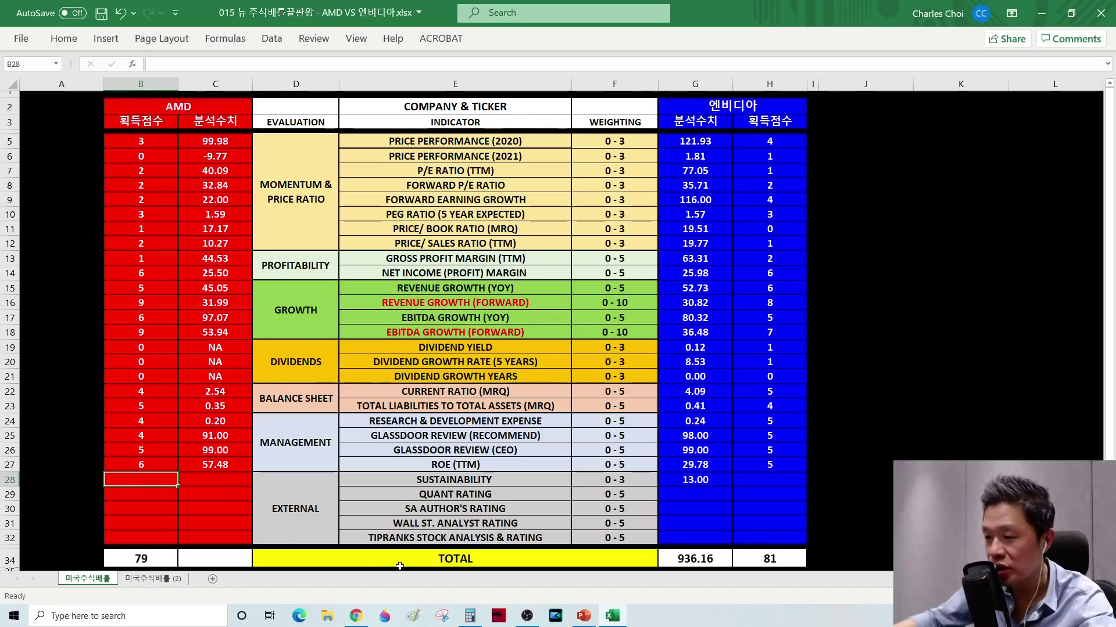
key("Return")
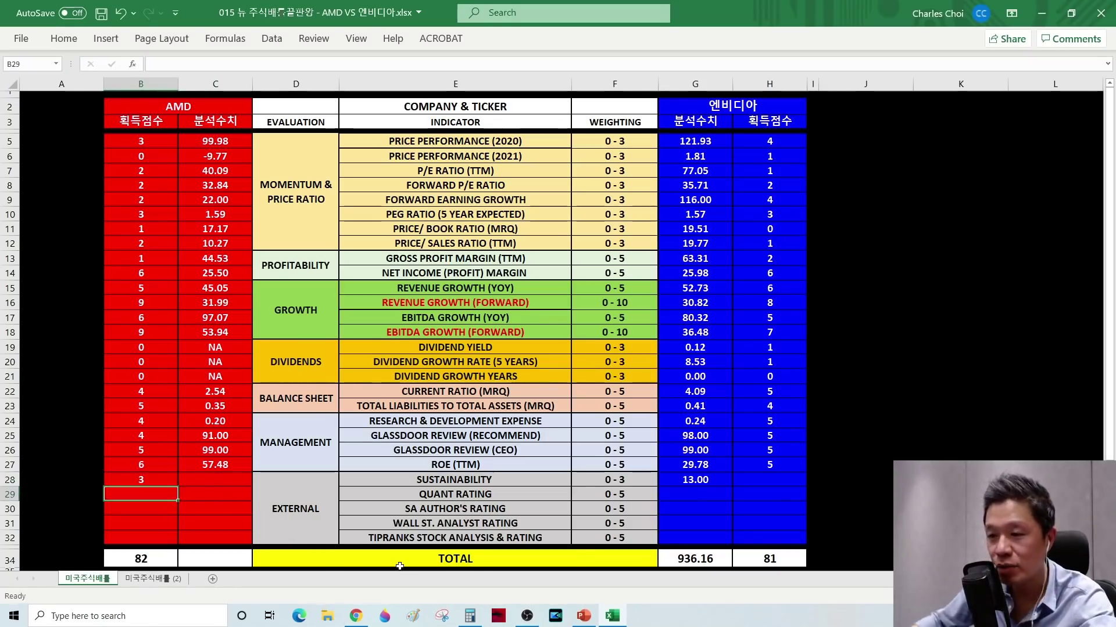
left_click(783, 484)
type("3")
key("Return")
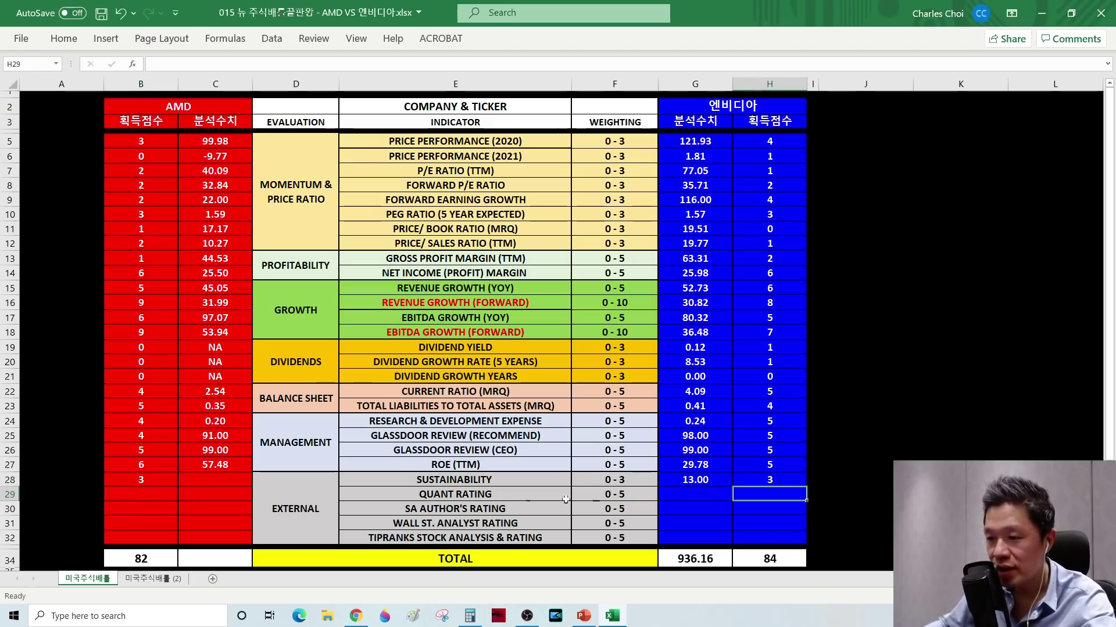
For the Quant Rating indicator, switch to Chrome and open AMD's quant rating on Seeking Alpha
left_click(445, 498)
left_click(449, 514)
left_click(451, 526)
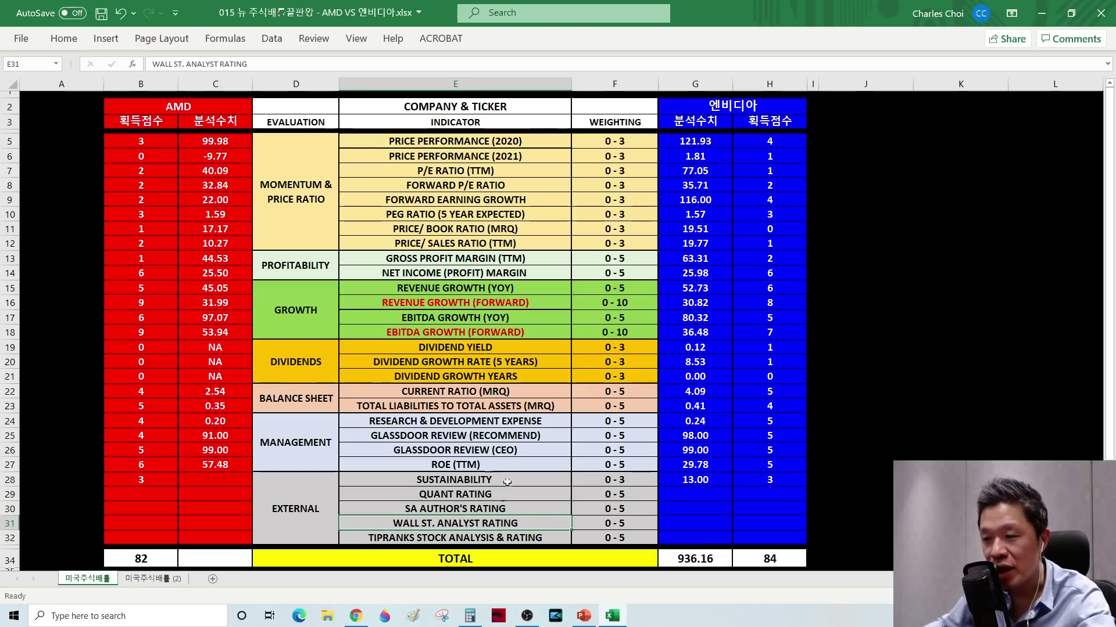
key("alt+Tab")
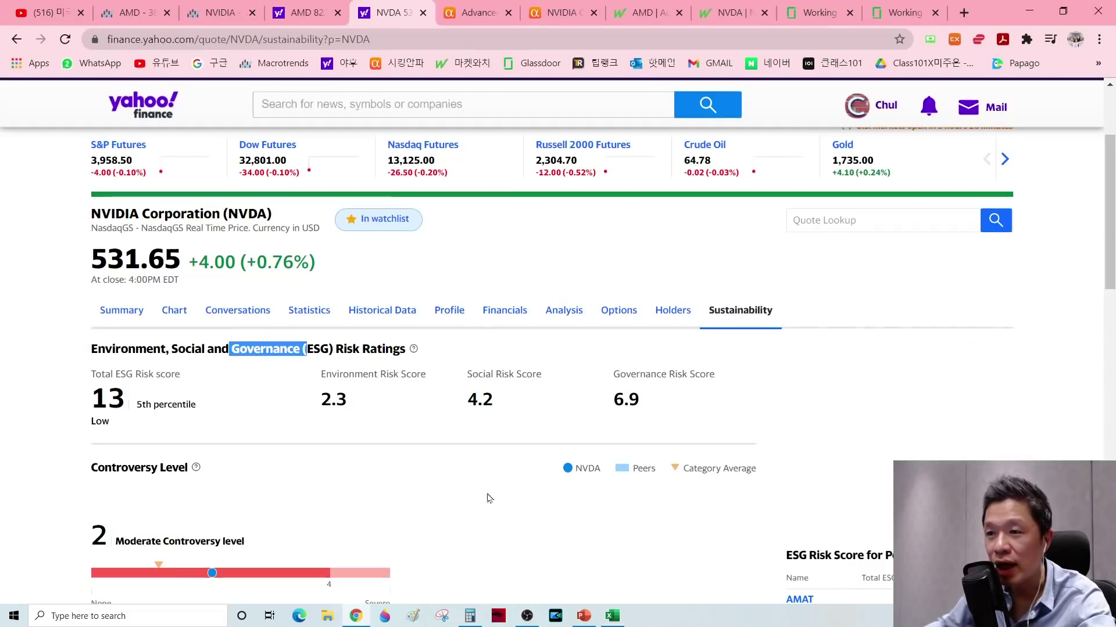
key("ctrl+Tab")
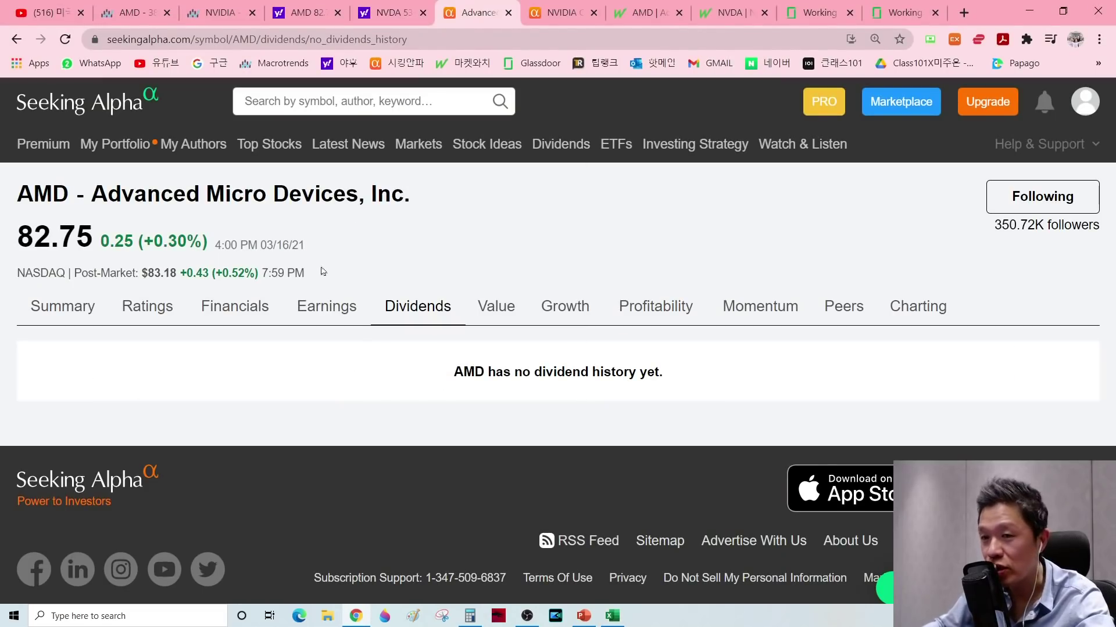
left_click(145, 308)
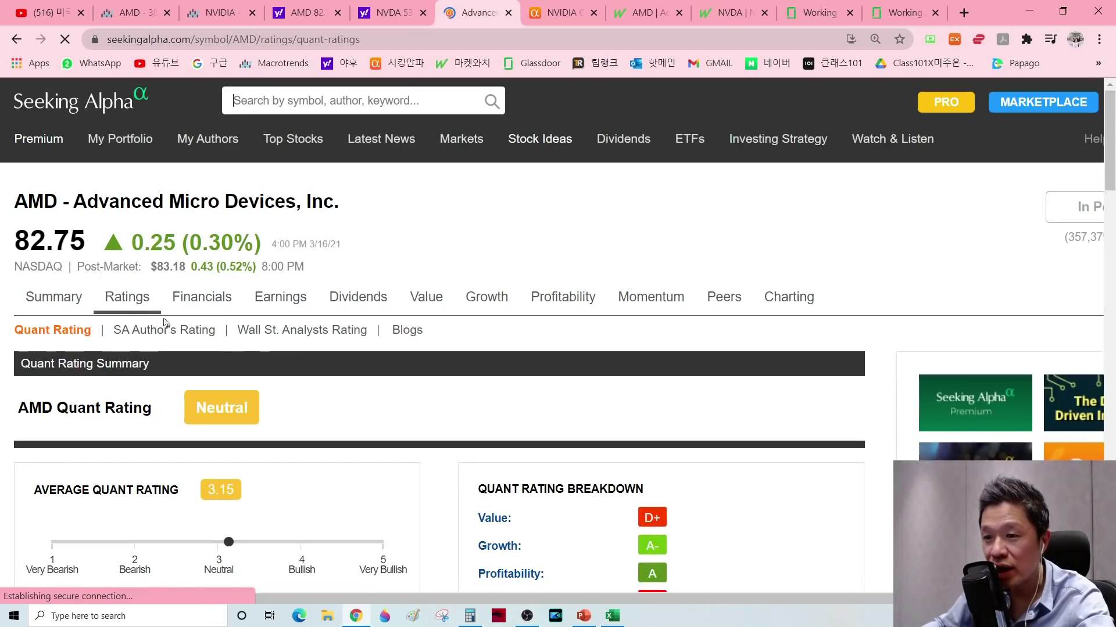
scroll(140, 341, "down", 3)
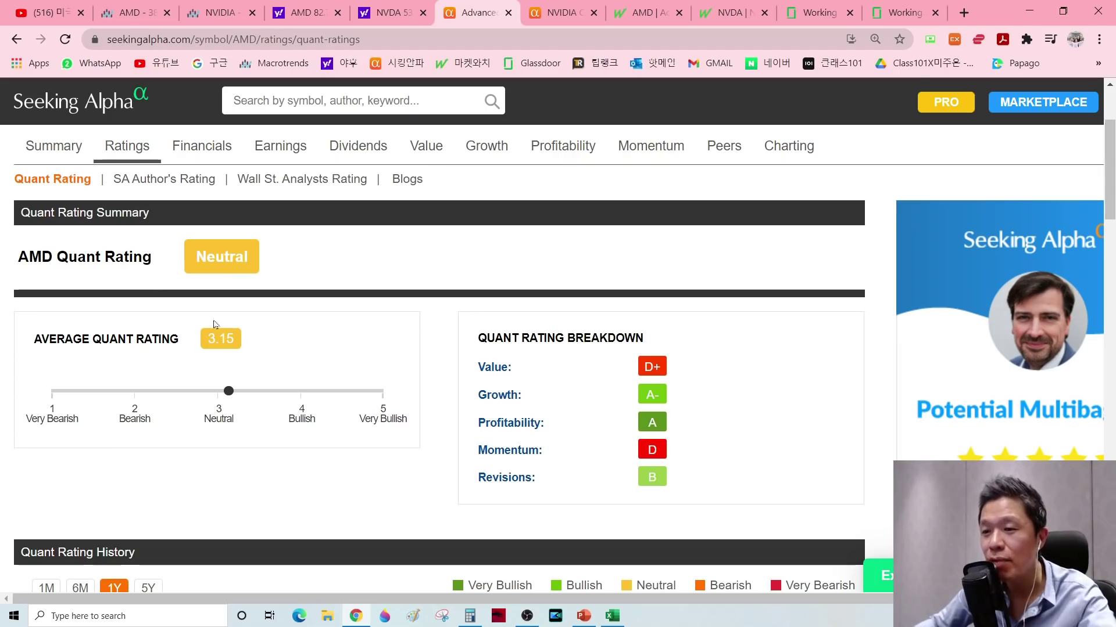
Switch to Excel and enter 3.15 in C29 as AMD's quant rating
key("alt+Tab")
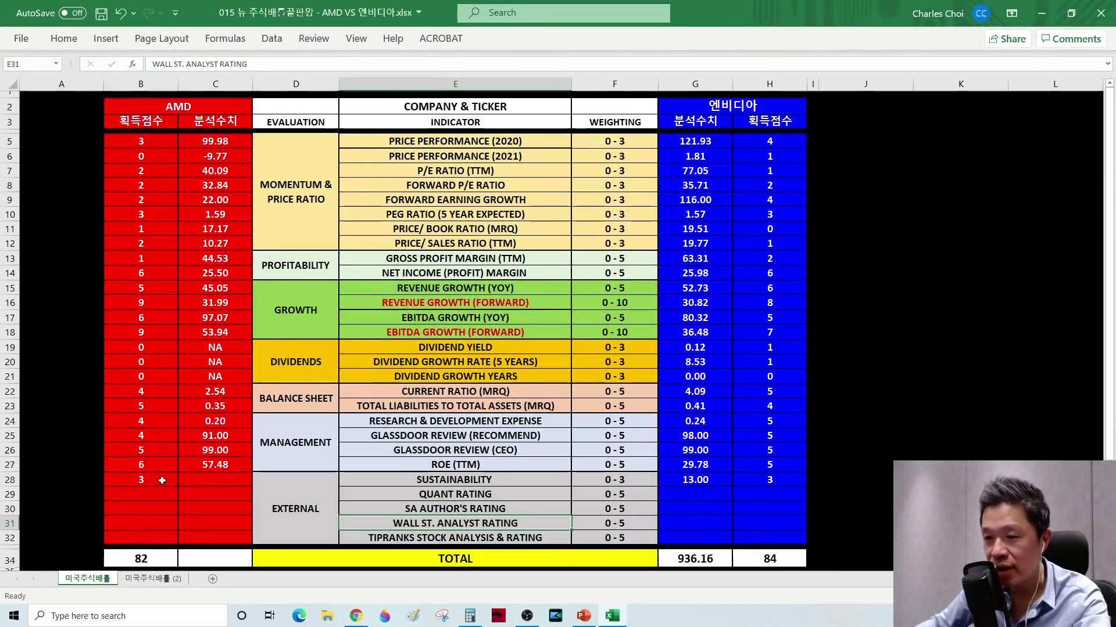
left_click(218, 491)
type("3.15")
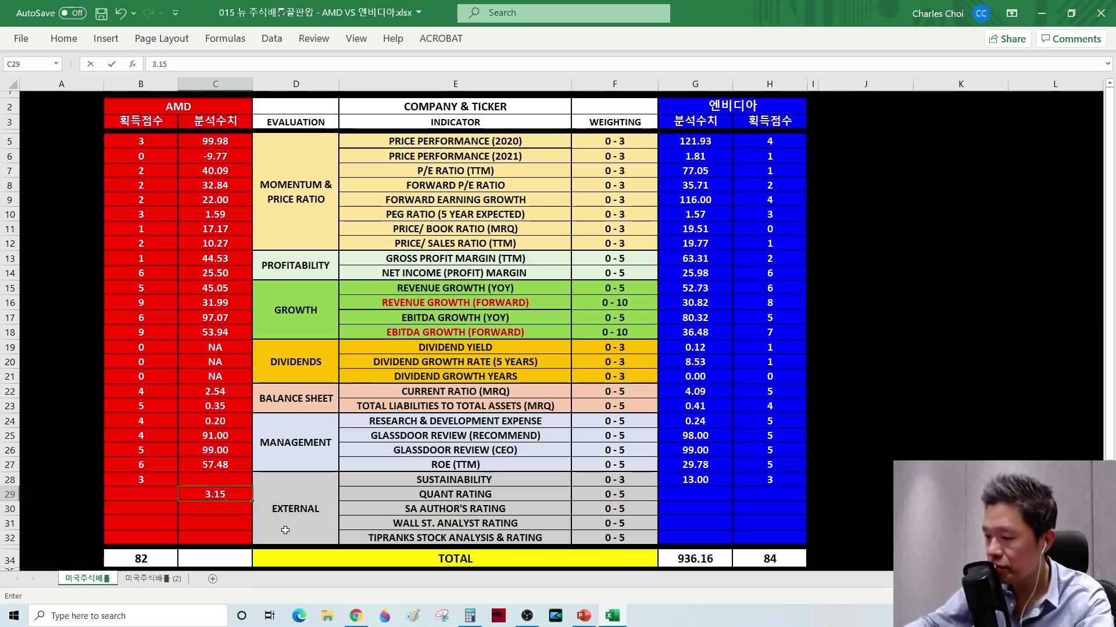
key("Return")
Switch to Chrome and open NVIDIA's quant rating on Seeking Alpha
key("alt+Tab")
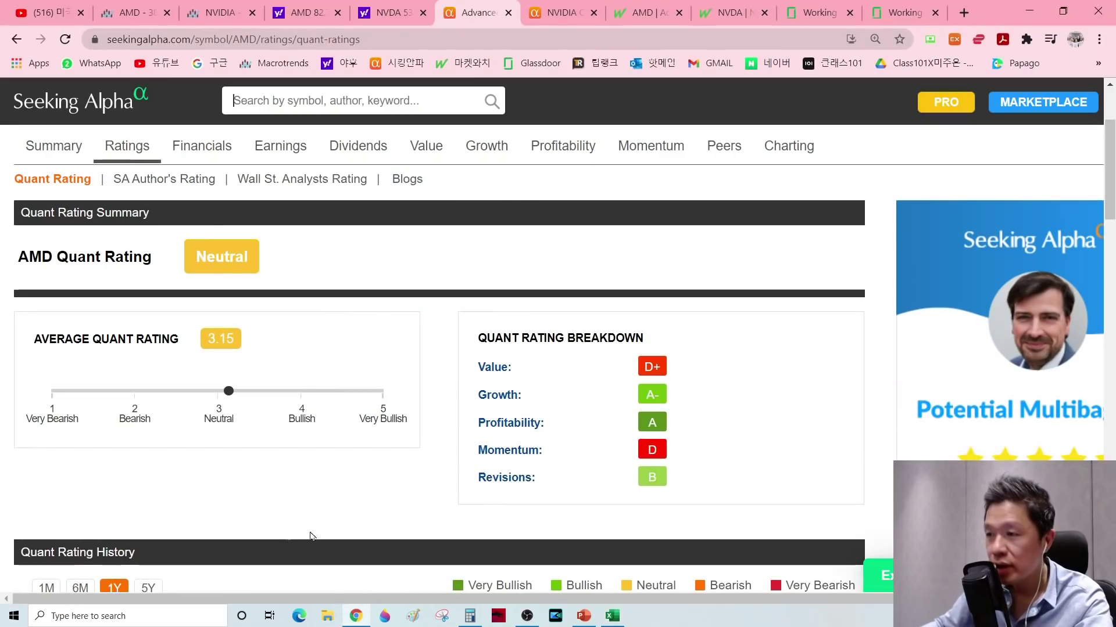
left_click(562, 12)
scroll(440, 256, "up", 5)
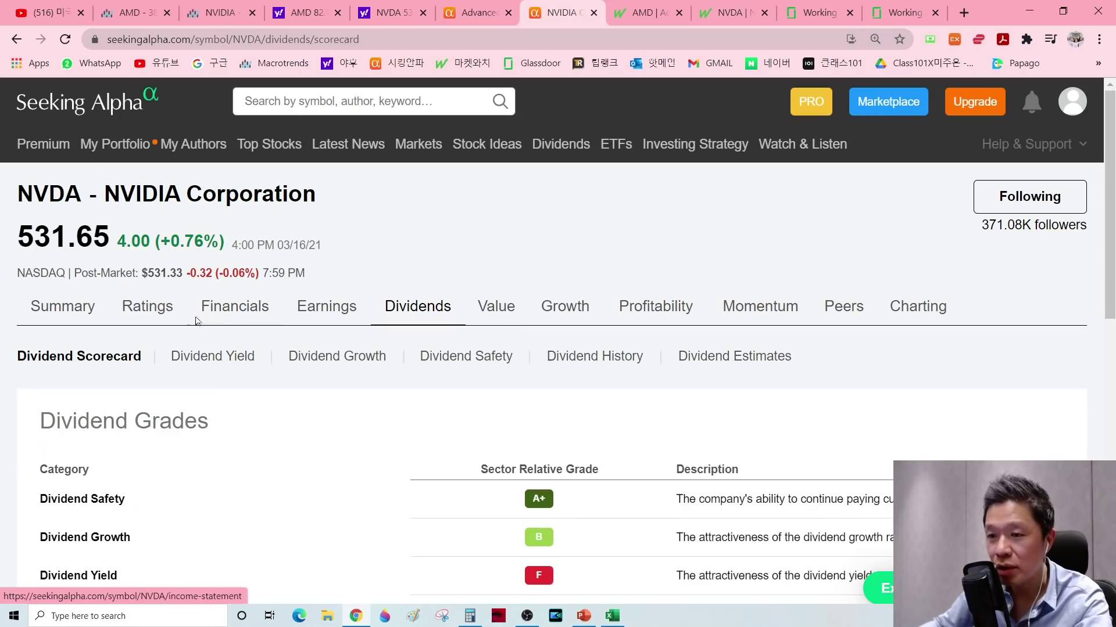
left_click(132, 308)
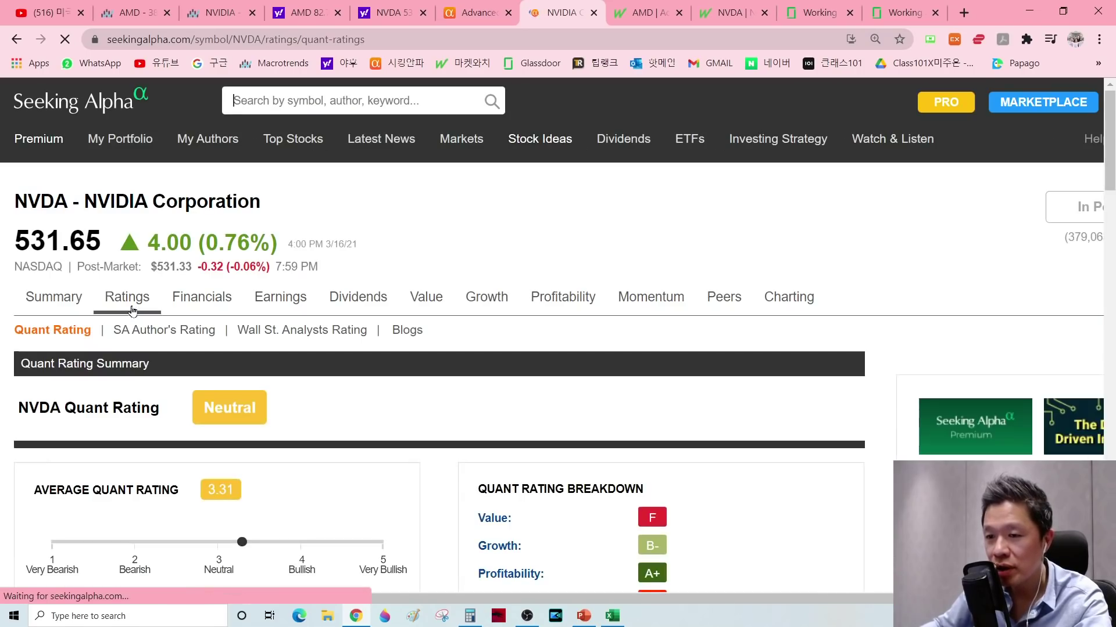
scroll(304, 356, "down", 3)
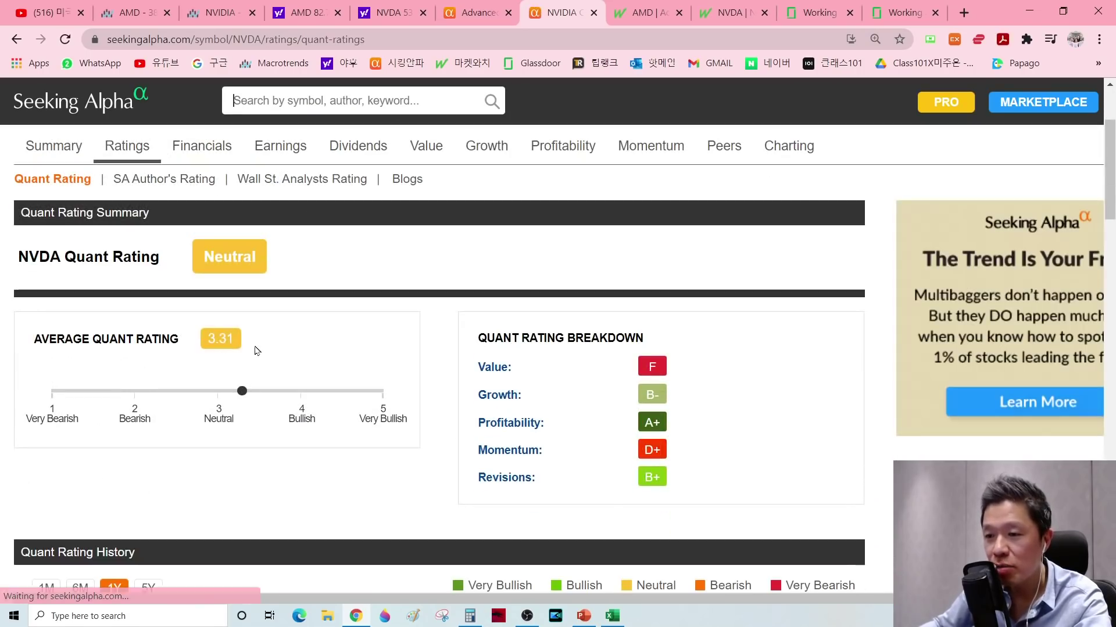
Switch to Excel and enter 3.31 in G29 as NVIDIA's quant rating
key("alt+Tab")
left_click(692, 498)
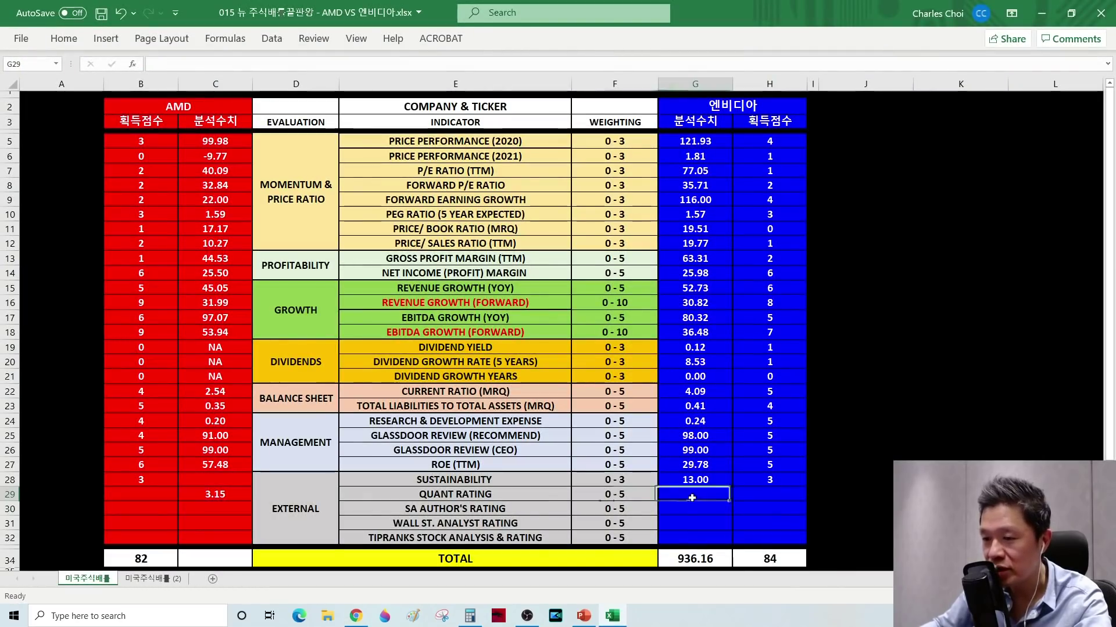
type("3.31")
key("Return")
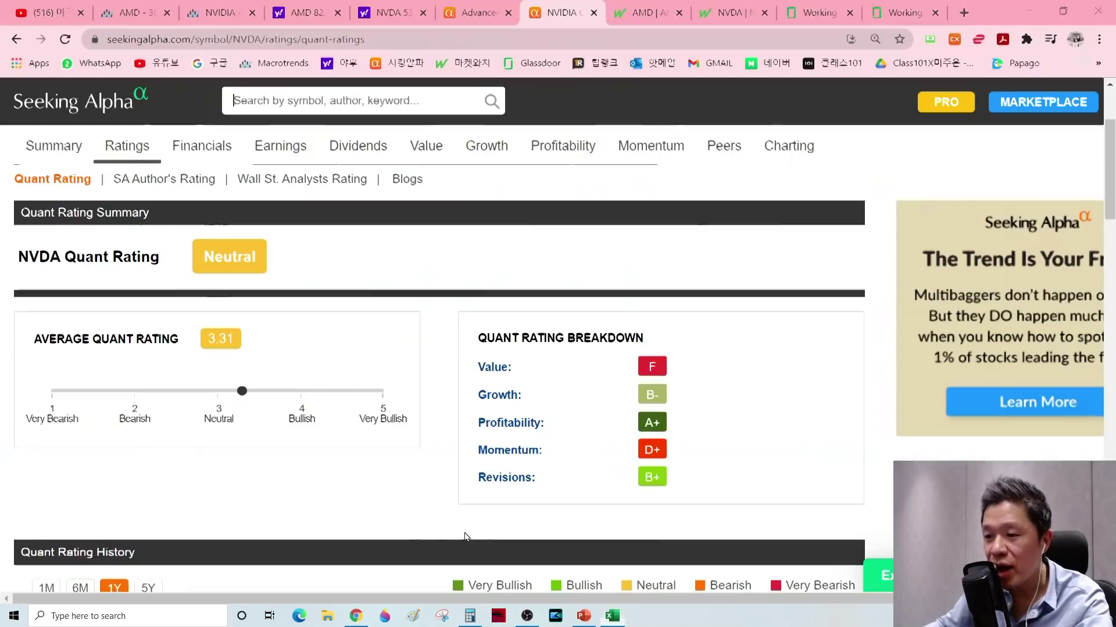
Switch to Chrome and open the SA Author's Rating pages of NVIDIA and AMD on Seeking Alpha
key("alt+Tab")
left_click(141, 181)
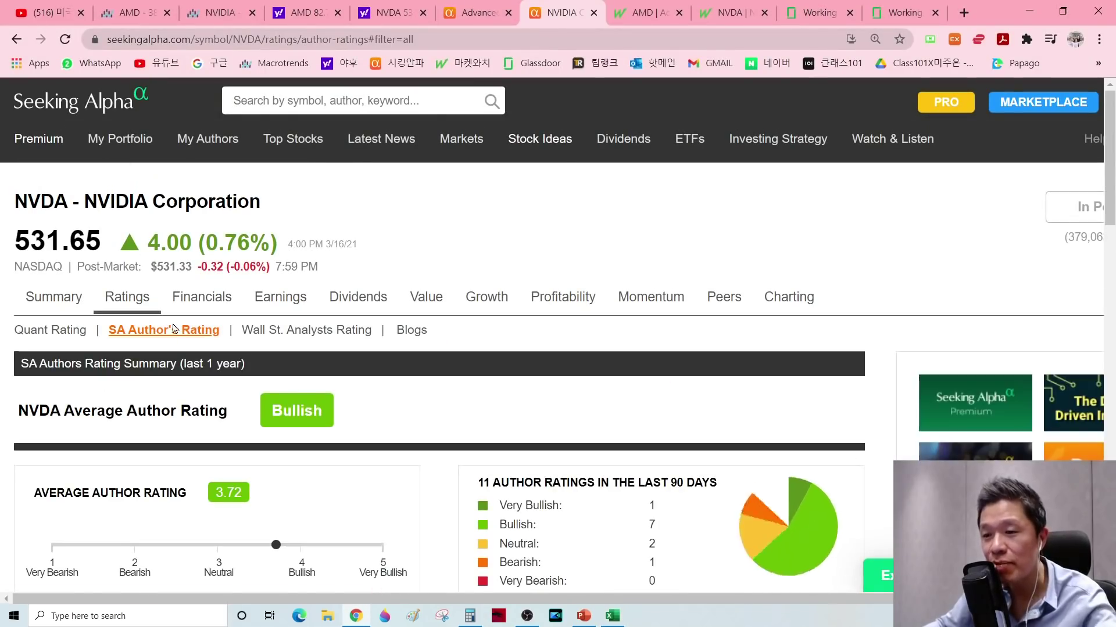
scroll(179, 403, "down", 1)
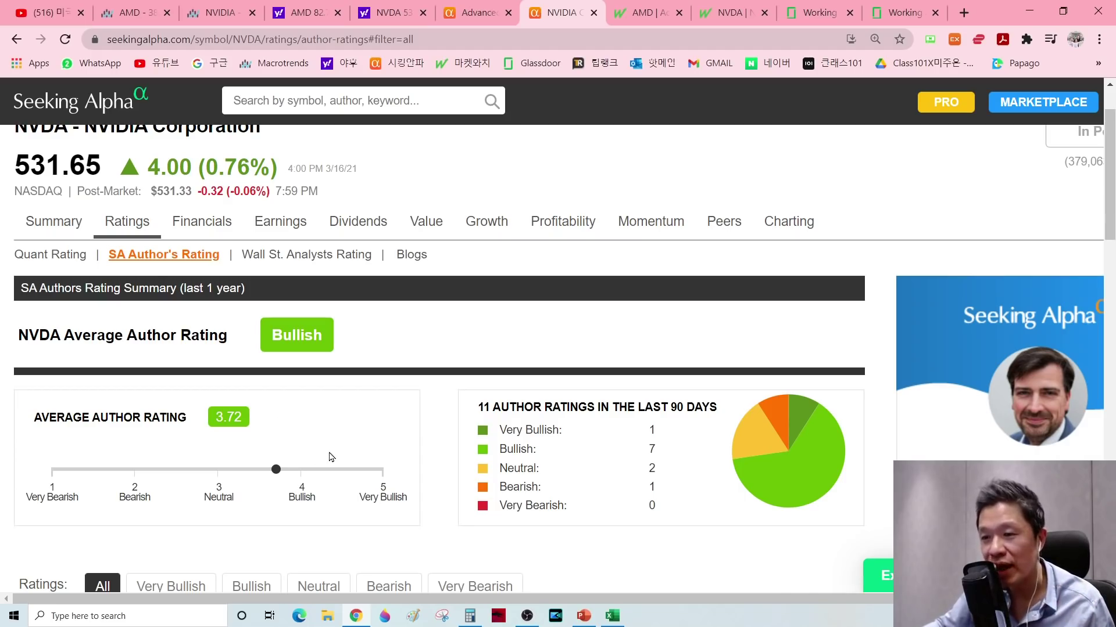
key("ctrl+shift+Tab")
left_click(162, 181)
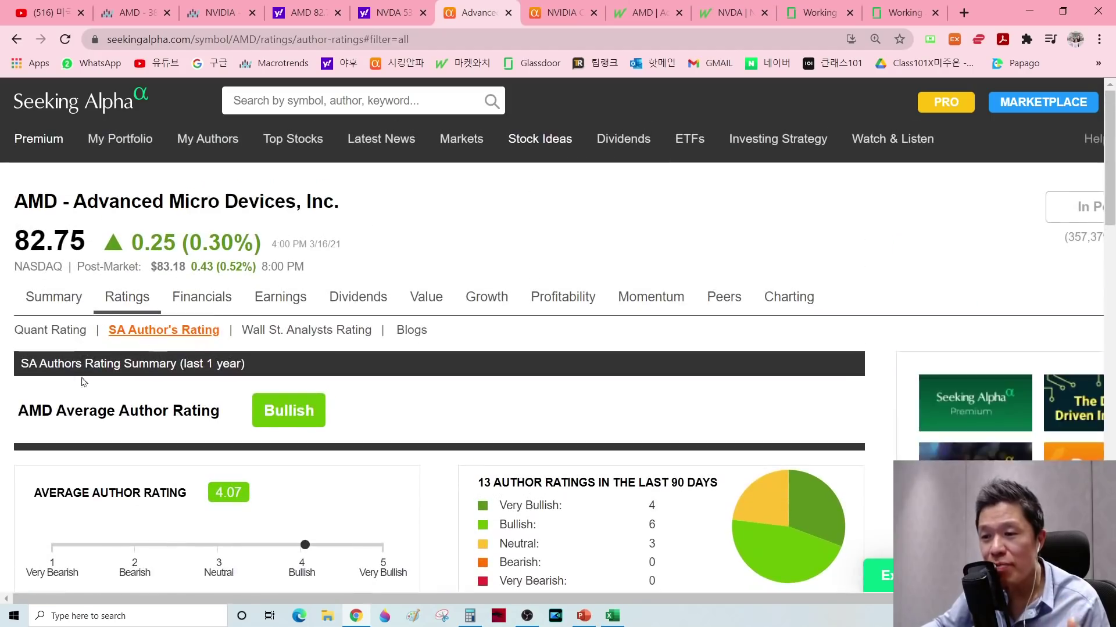
scroll(133, 350, "down", 2)
Examine the breakdown of AMD's author ratings from the last 90 days, from Very Bullish to Very Bearish
left_click_drag(478, 410, 717, 410)
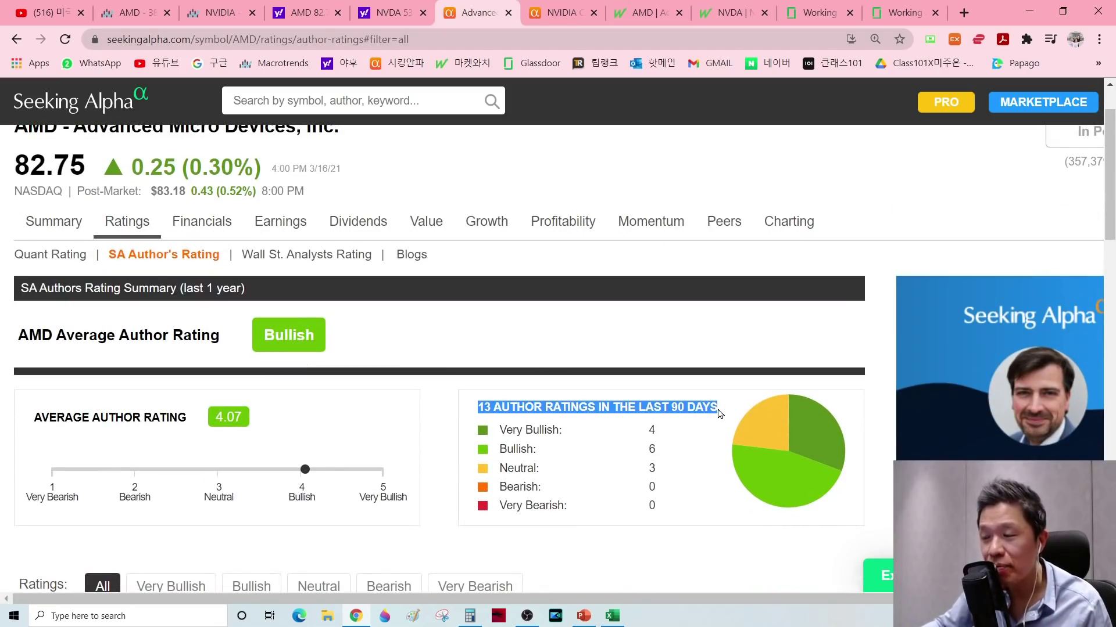
left_click(698, 435)
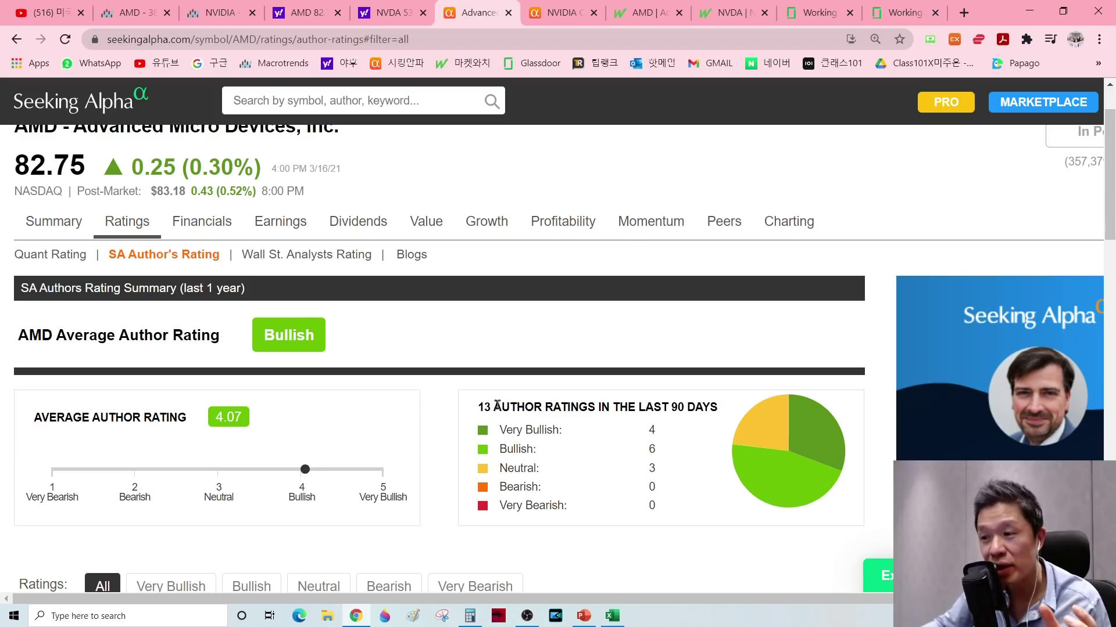
left_click_drag(484, 406, 702, 409)
left_click(714, 445)
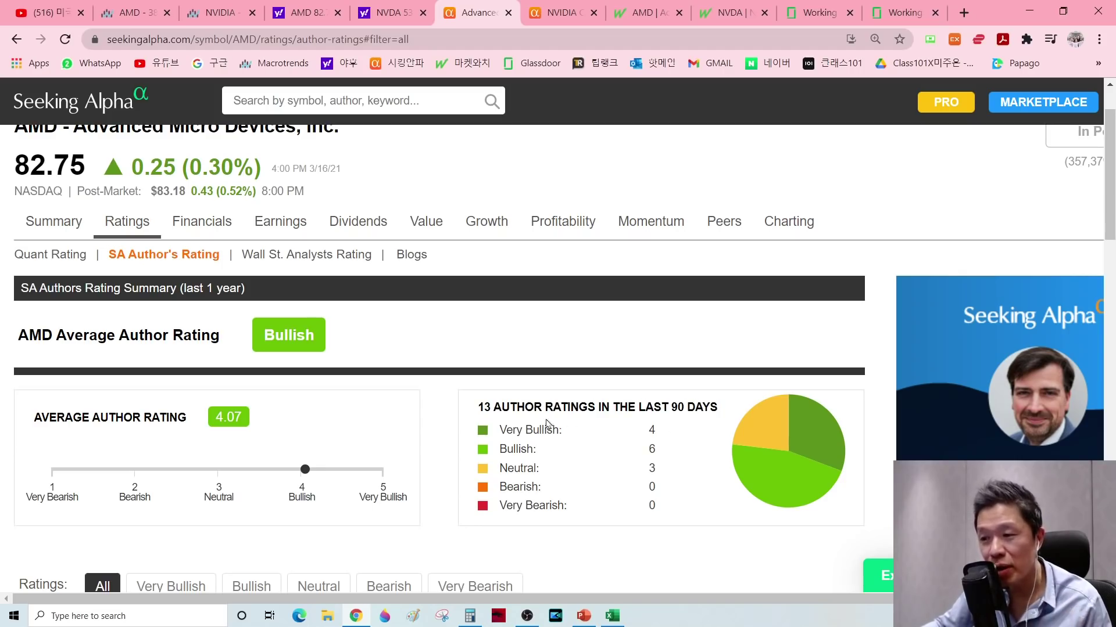
left_click_drag(474, 412, 572, 409)
left_click(645, 437)
left_click_drag(499, 432, 578, 445)
left_click(500, 431)
left_click_drag(502, 427, 593, 431)
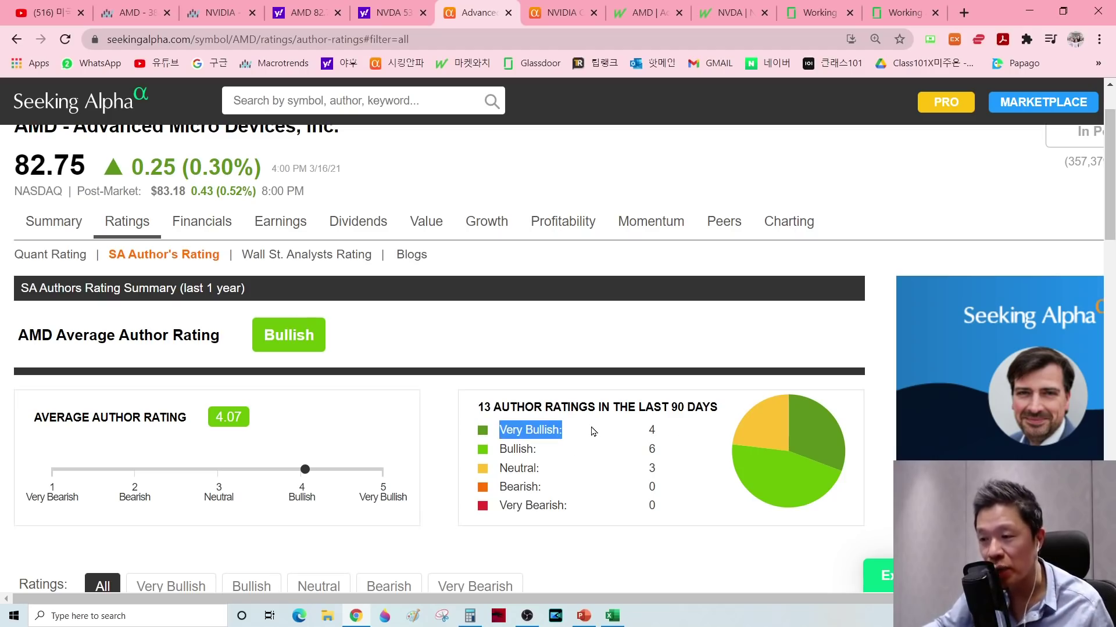
Check AMD's author rating breakdown, then switch to Excel and enter 4.07 in C30 as AMD's SA author's rating
left_click(658, 449)
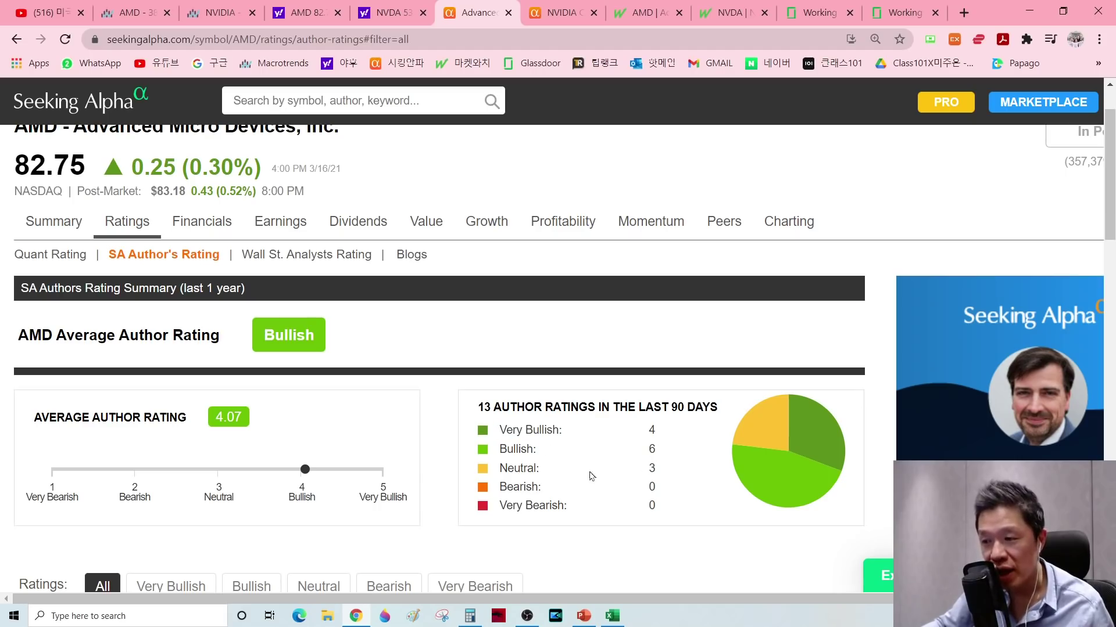
left_click_drag(646, 474, 667, 474)
left_click(514, 468)
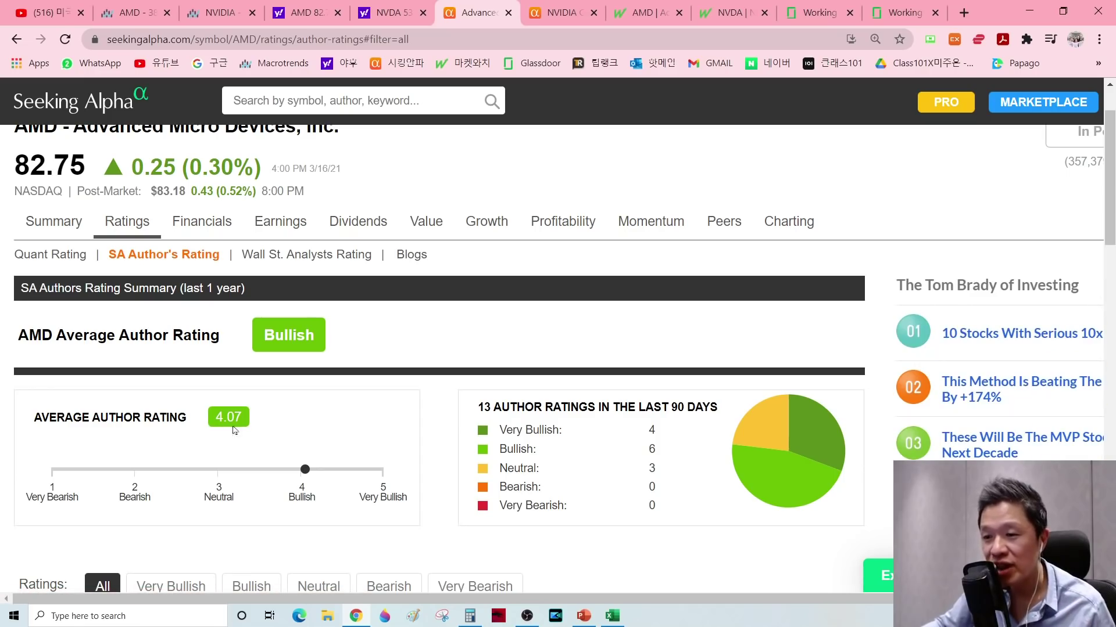
key("alt+Tab")
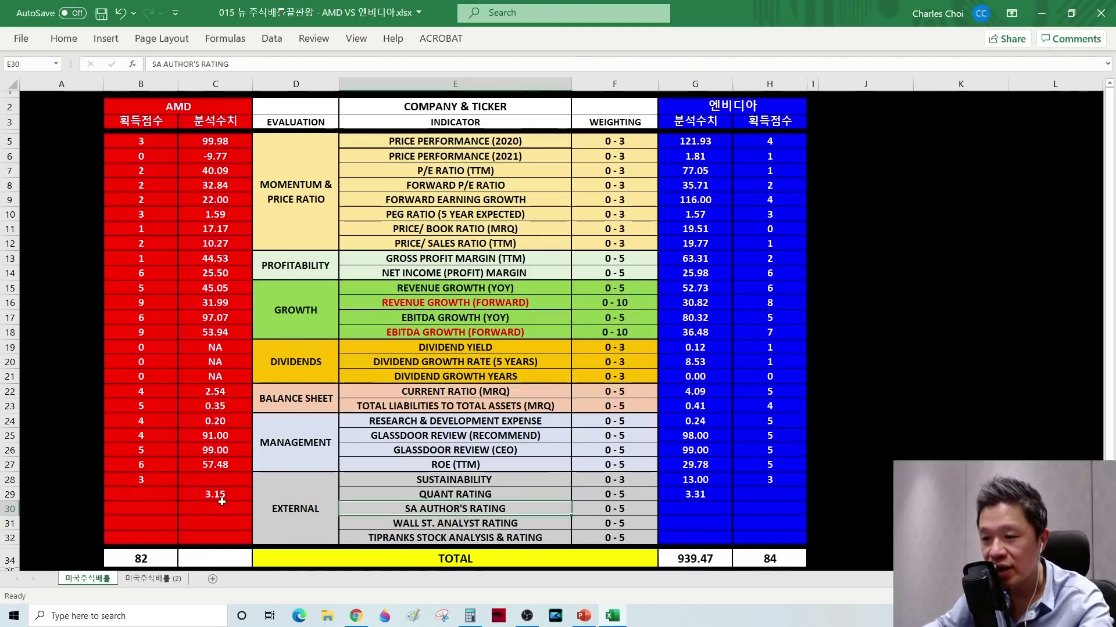
type("4.07")
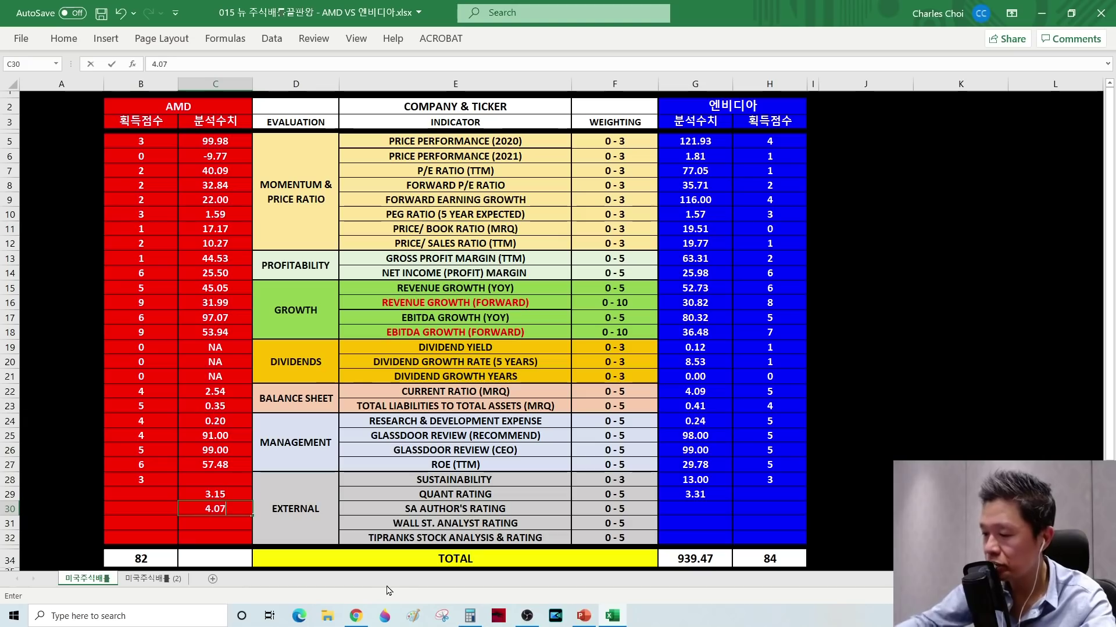
key("Return")
Switch to Chrome and examine NVIDIA's average author rating and its 90-day breakdown on Seeking Alpha
key("alt+Tab")
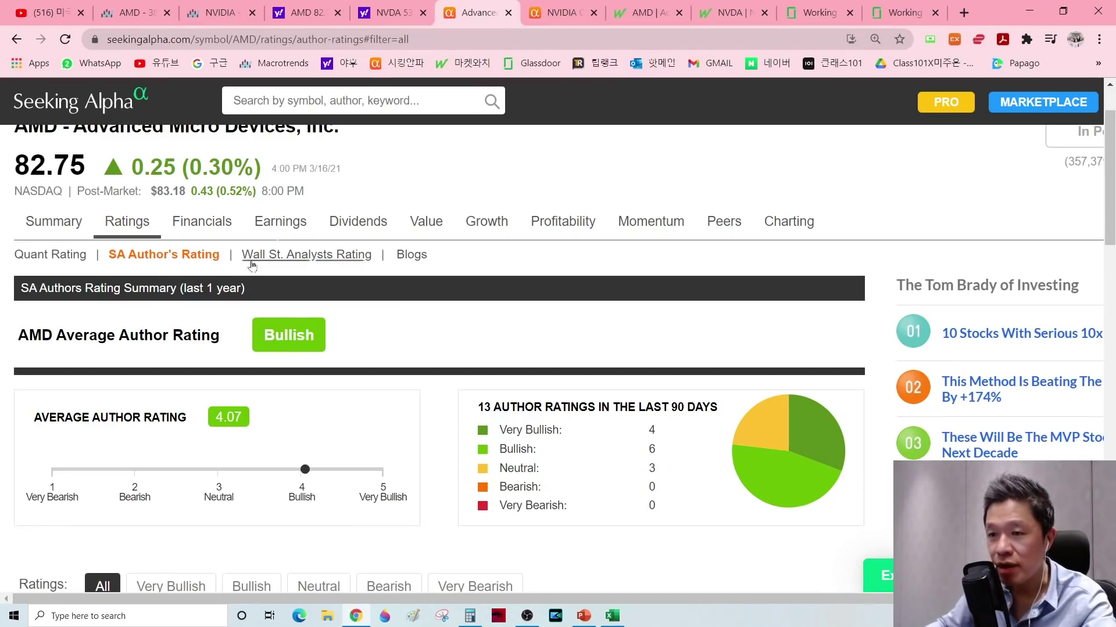
left_click(561, 11)
scroll(343, 301, "down", 4)
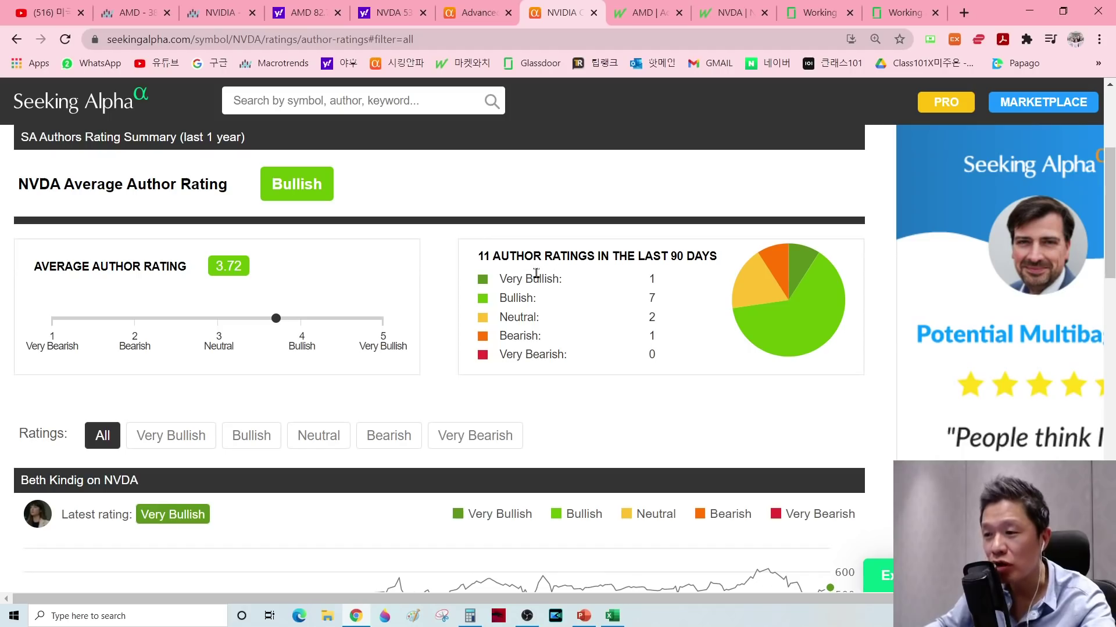
left_click_drag(500, 281, 584, 282)
left_click(673, 282)
left_click_drag(663, 291, 587, 312)
left_click(580, 299)
left_click_drag(650, 324, 660, 324)
left_click(664, 324)
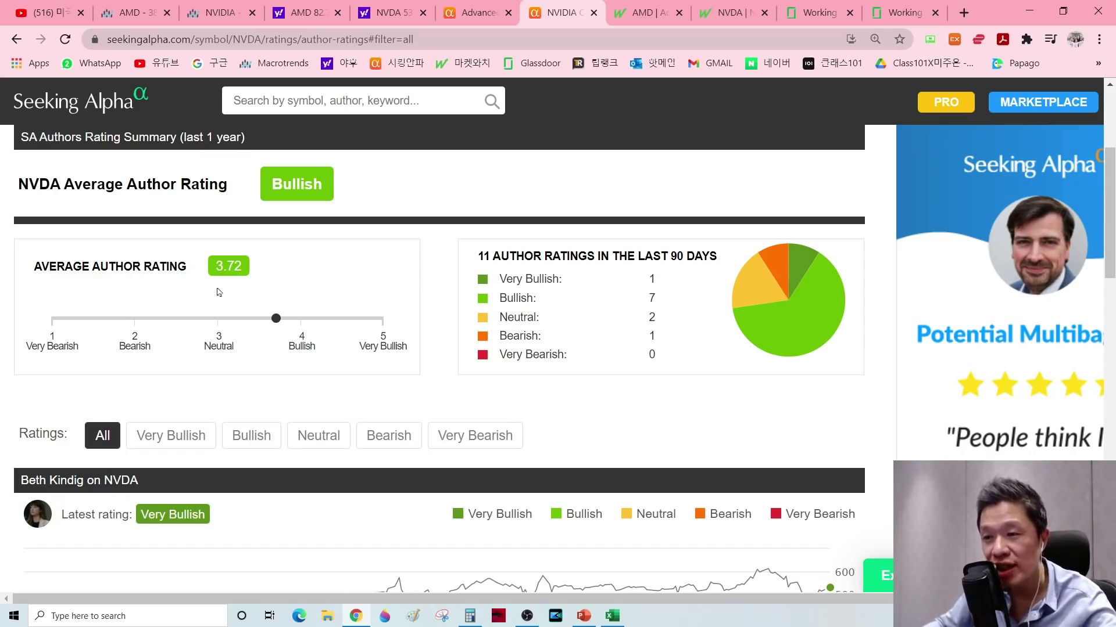
Switch to Excel and enter 3.72 in G30 as NVIDIA's SA author's rating
key("alt+Tab")
left_click(692, 509)
type("3.72")
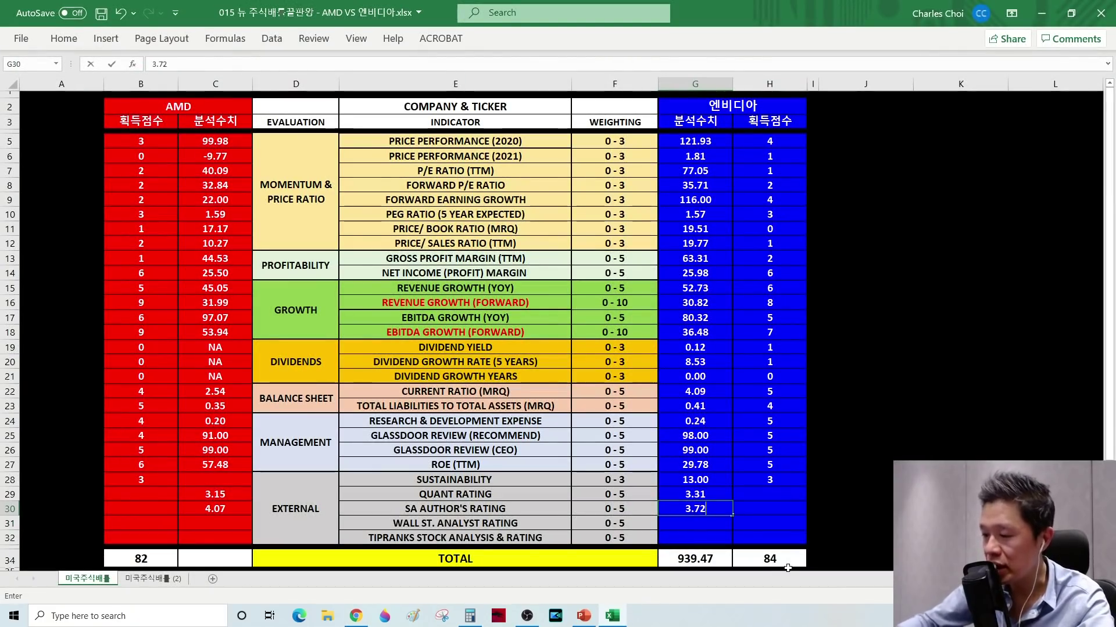
key("Return")
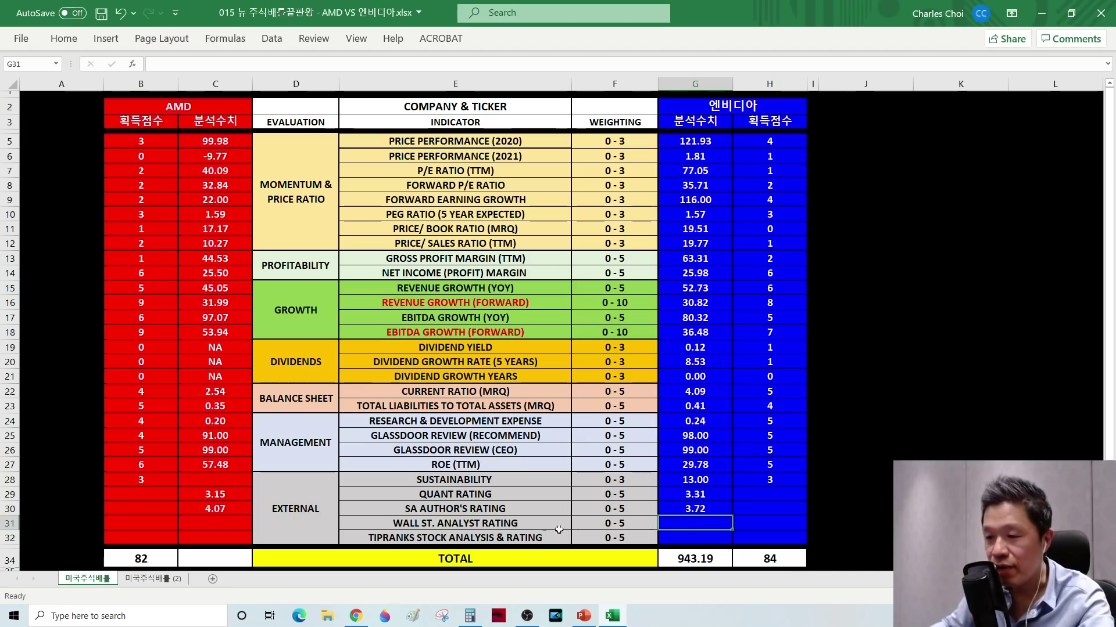
Switch to Chrome and open AMD's Wall St. Analysts Rating page on Seeking Alpha
key("alt+Tab")
scroll(372, 384, "up", 3)
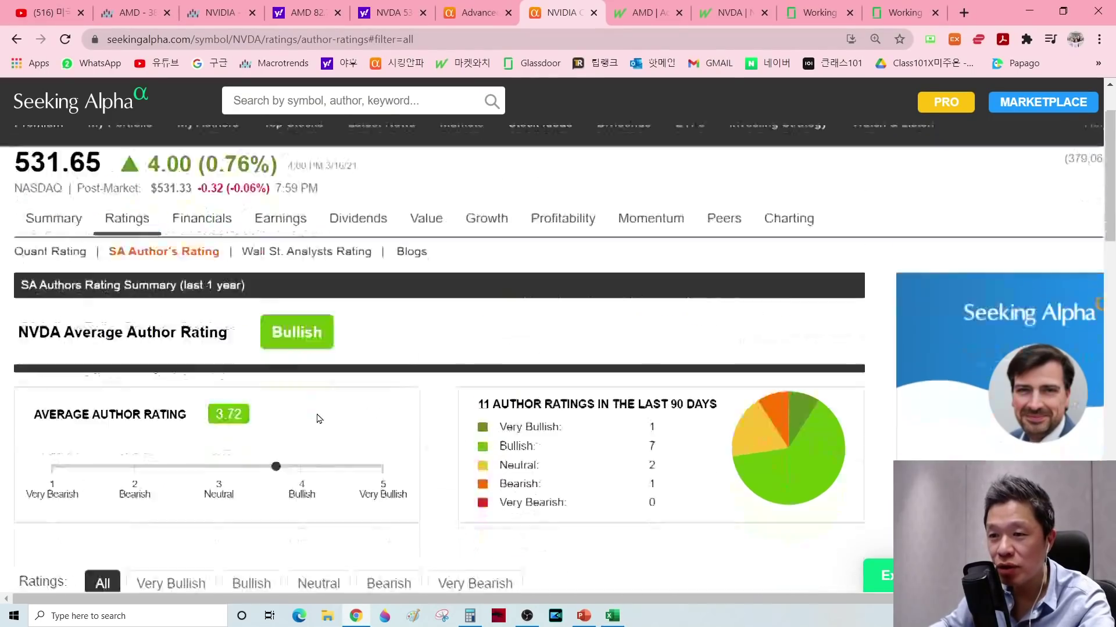
left_click(483, 11)
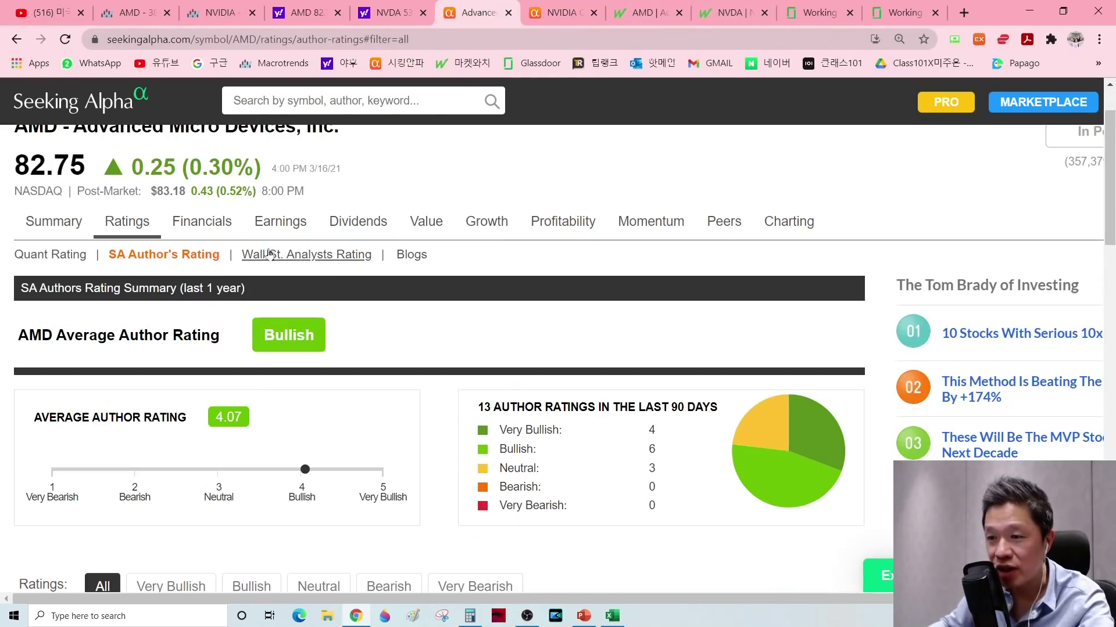
left_click(294, 255)
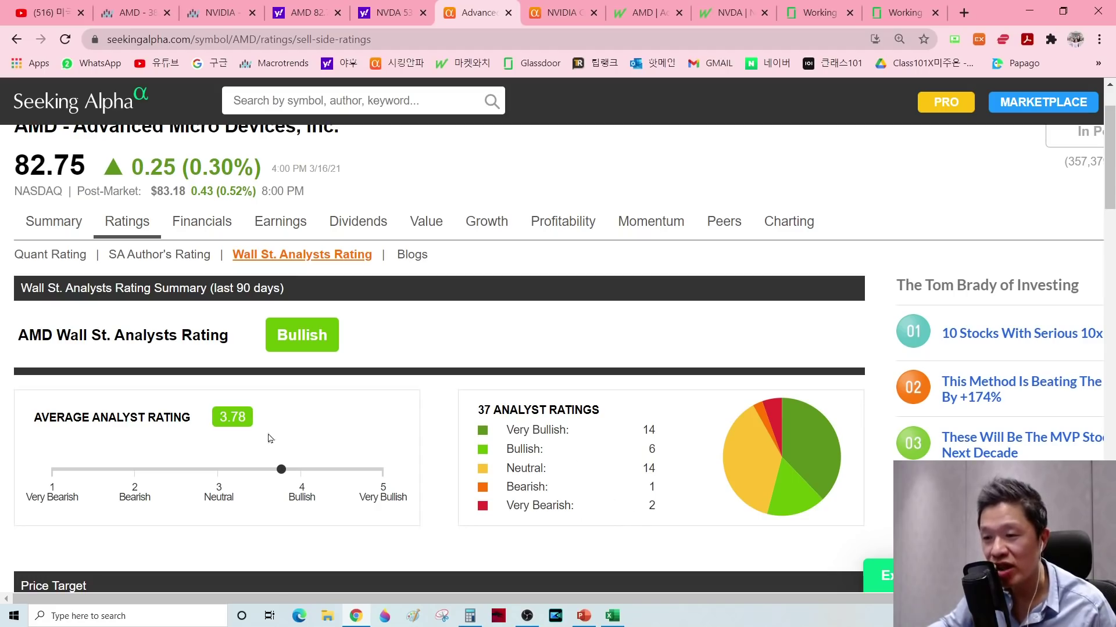
Switch to Excel and enter 3.78 in C31 as AMD's Wall St. analyst rating
key("alt+Tab")
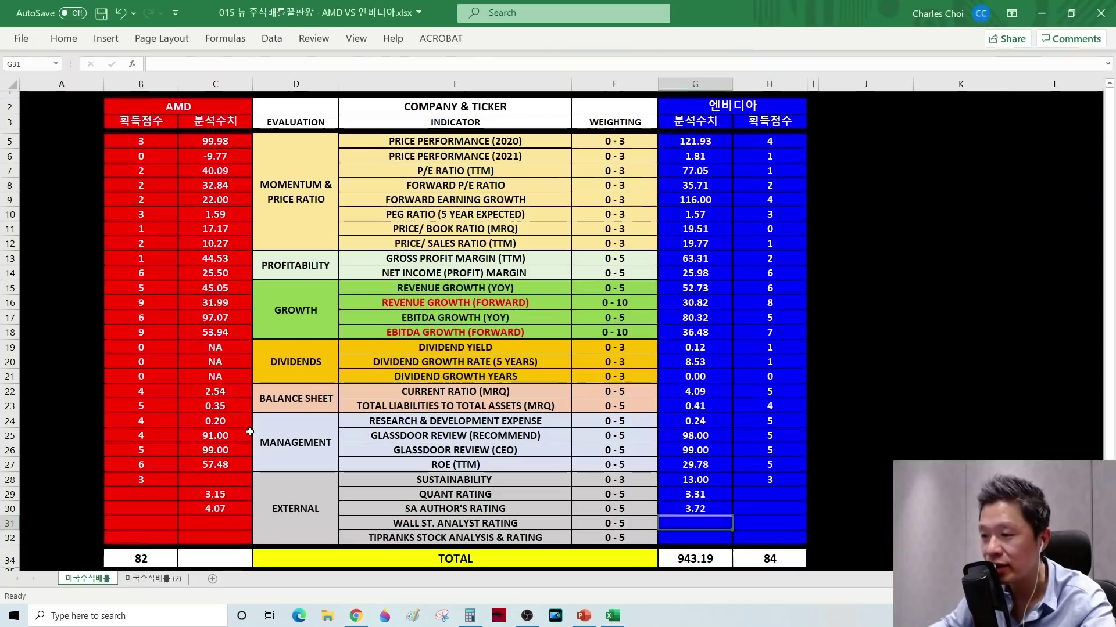
left_click(216, 516)
type("3.78")
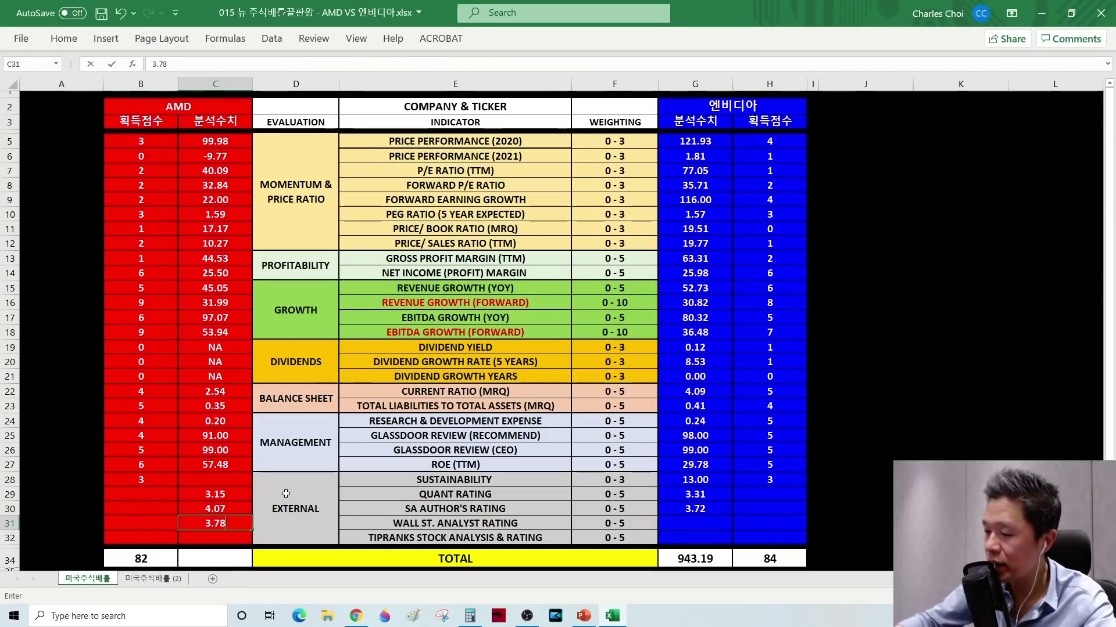
key("Return")
Switch to Chrome and open NVIDIA's Wall St. Analysts Rating page on Seeking Alpha
key("alt+Tab")
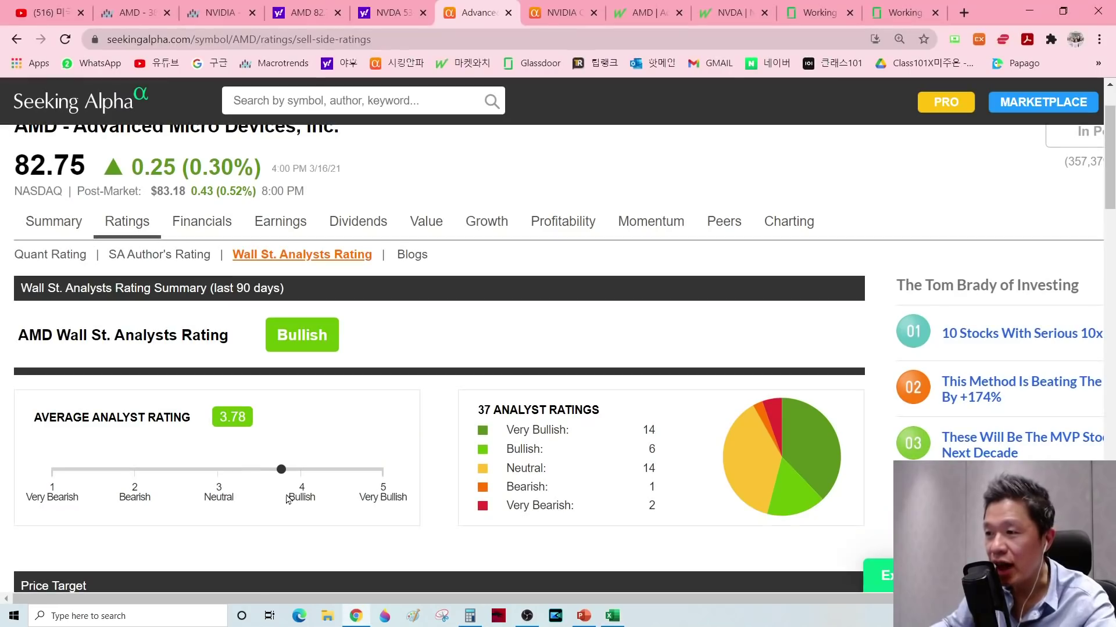
left_click(588, 21)
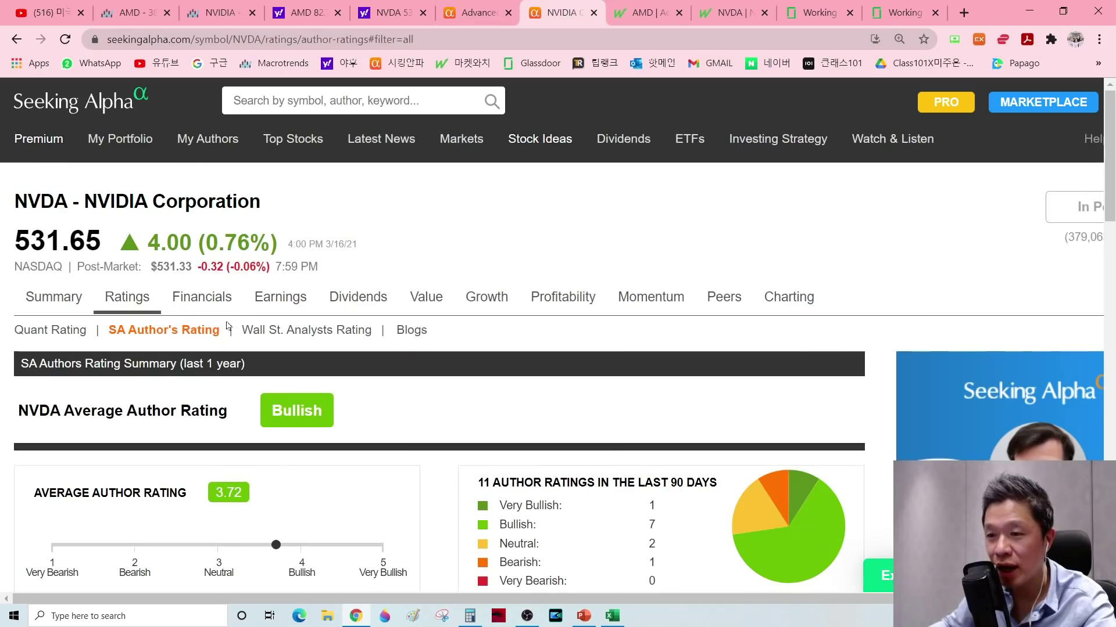
left_click(296, 333)
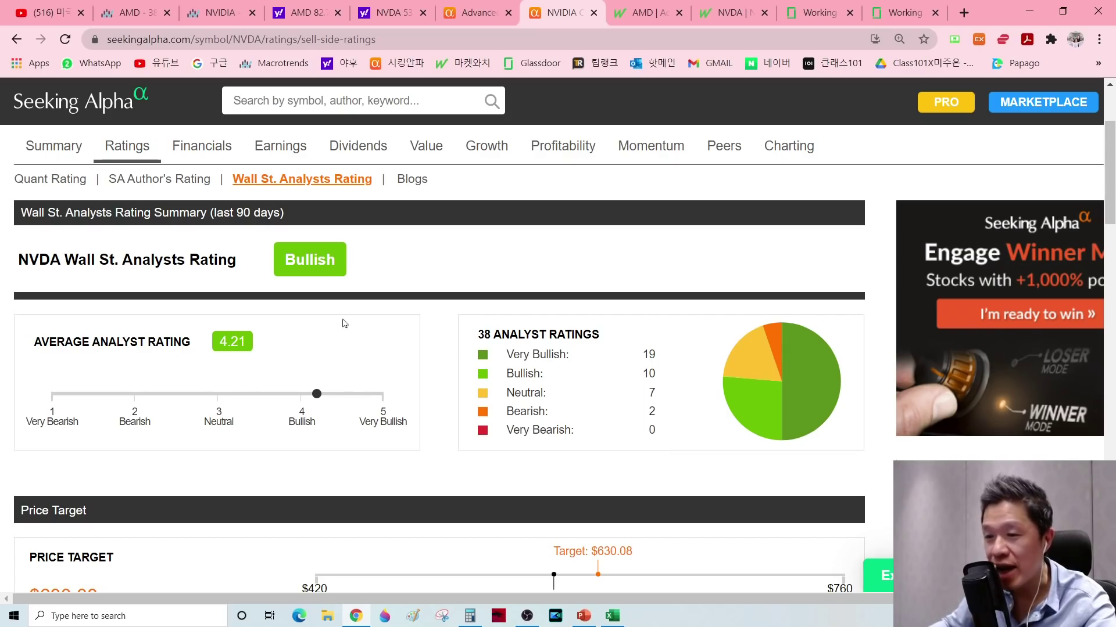
Switch to Excel and enter 4.21 in G31 as NVIDIA's Wall St. analyst rating
key("alt+Tab")
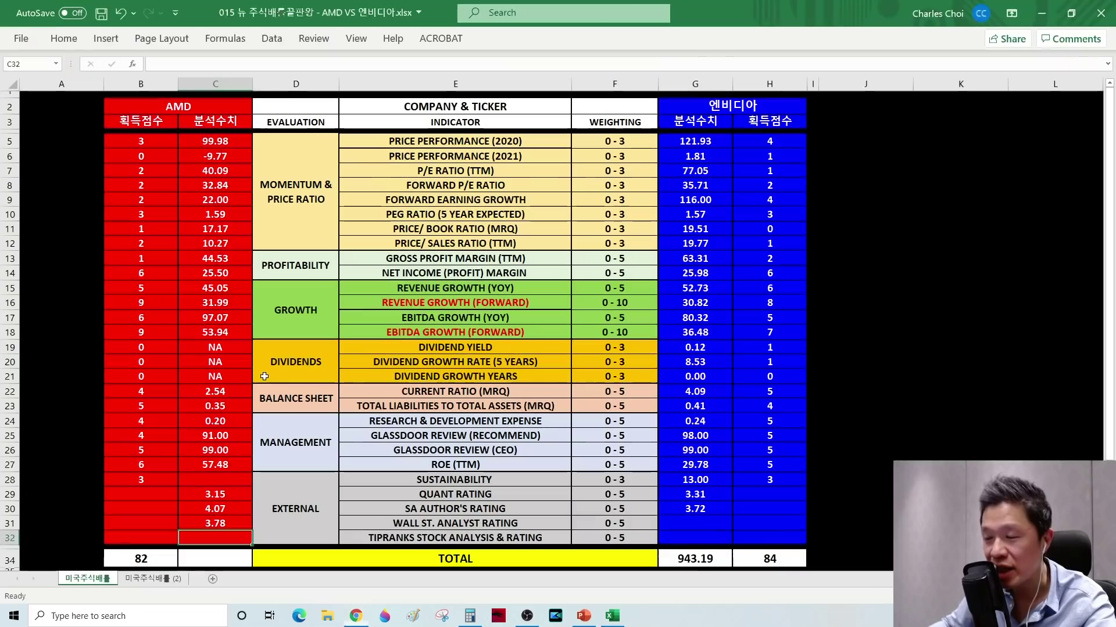
left_click(692, 523)
type("4.21")
key("Return")
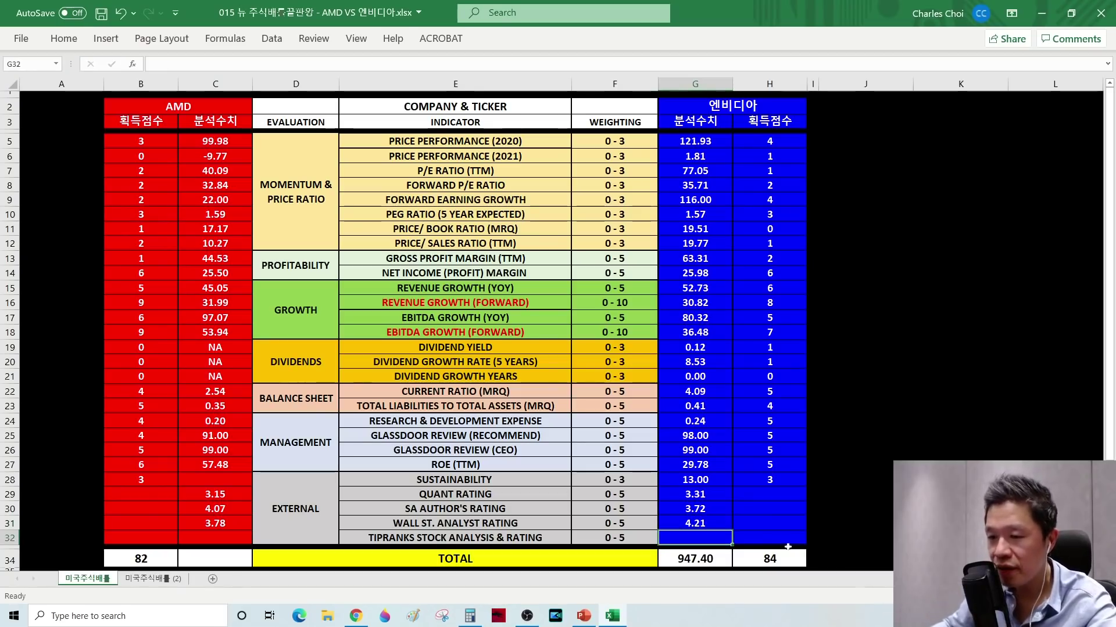
Score the quant rating row with 3 points for NVIDIA in H29 and 2 points for AMD in B29
left_click_drag(217, 495, 520, 523)
left_click(461, 495)
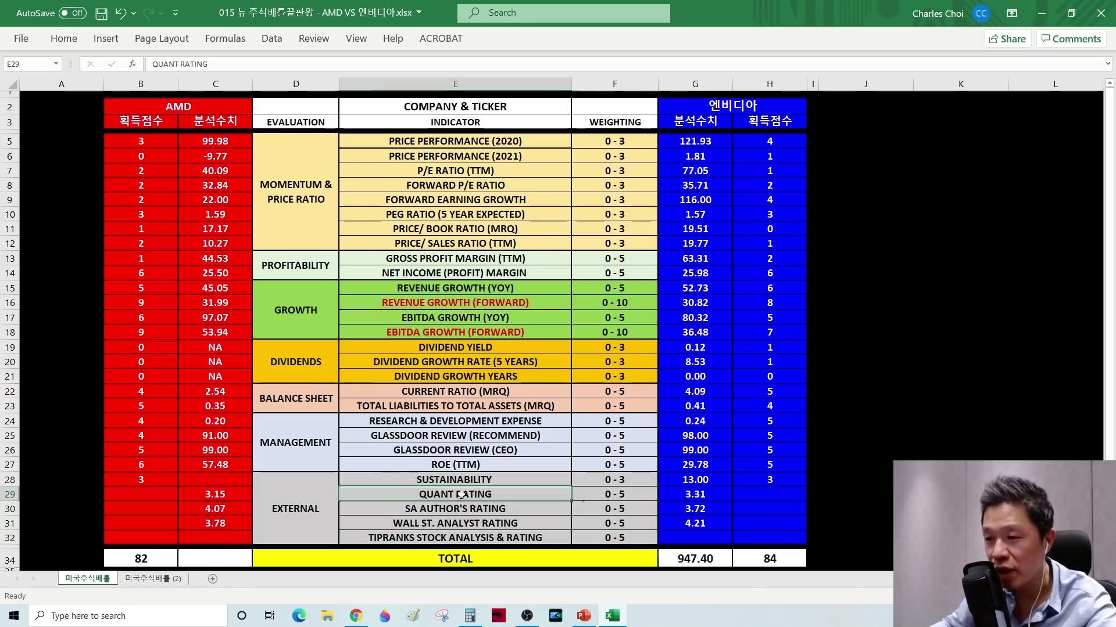
left_click(229, 497)
left_click(695, 496)
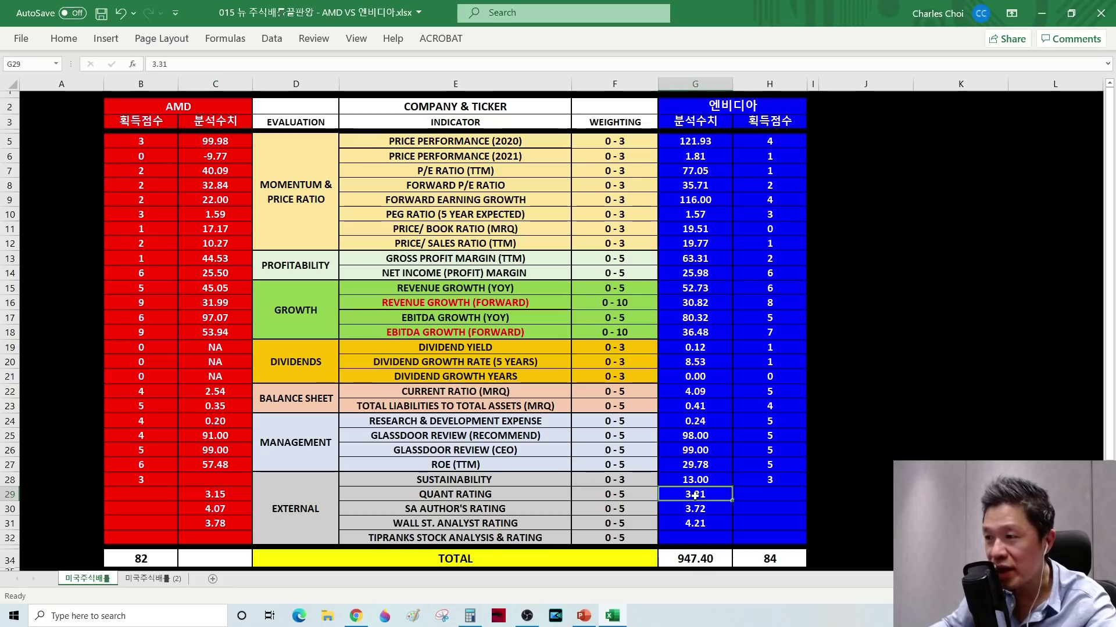
left_click(771, 496)
type("3")
key("Return")
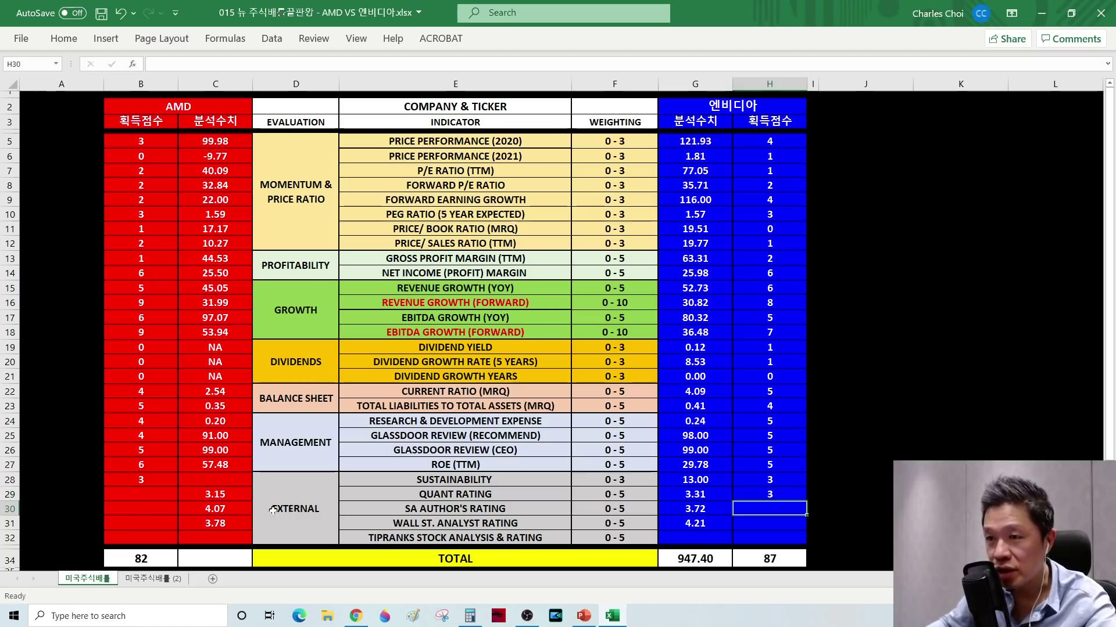
left_click(140, 494)
type("2")
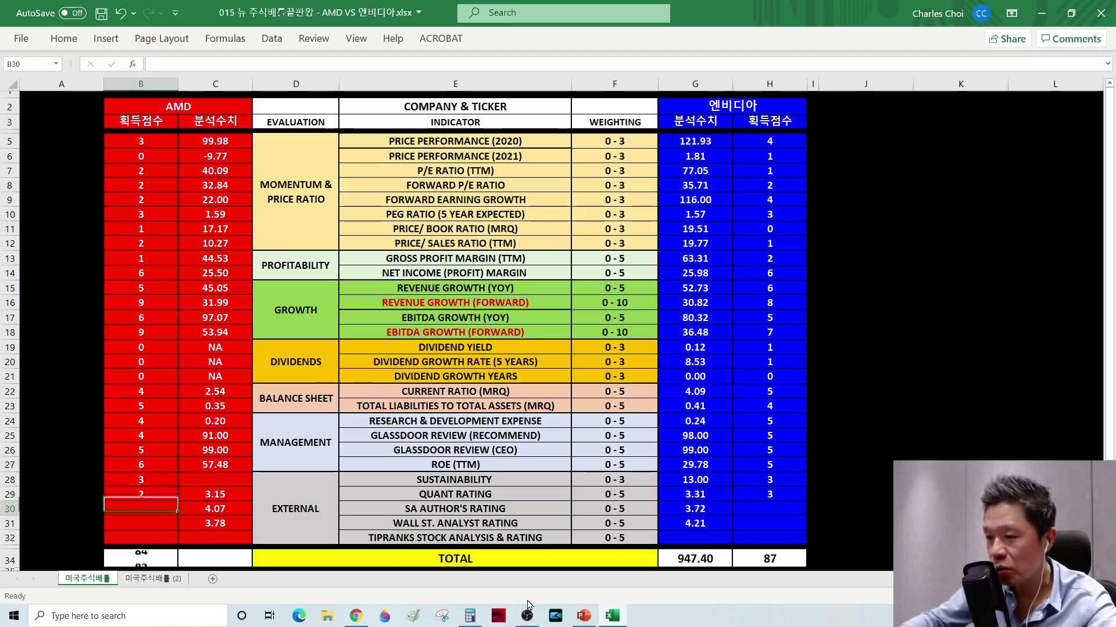
key("Return")
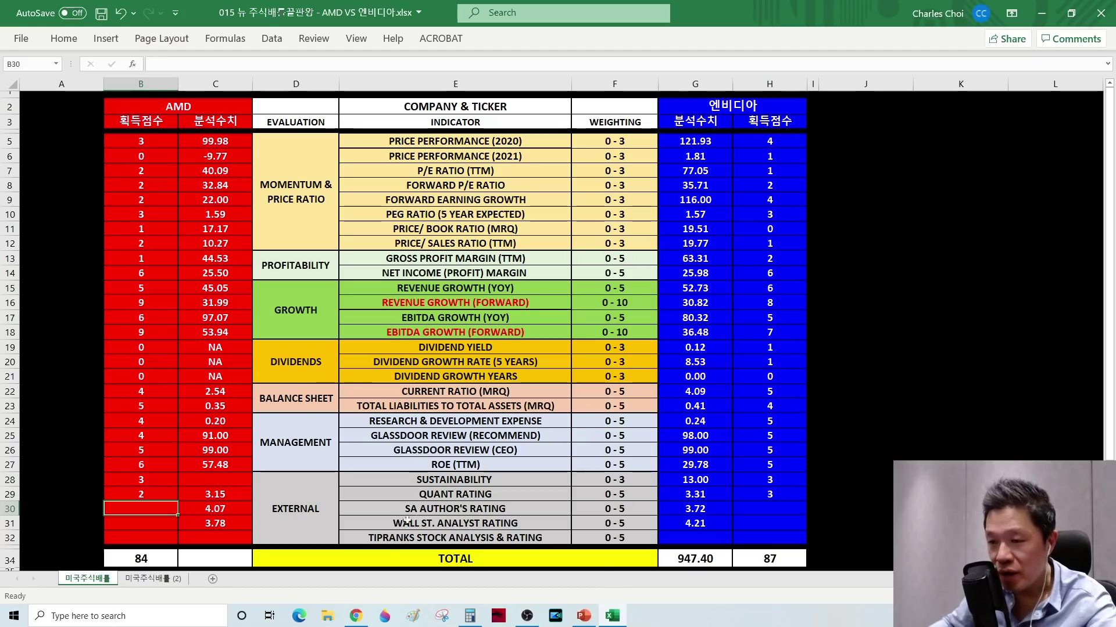
Score the SA author's rating row with 4 points for AMD in B30 and 3 points for NVIDIA in H30
left_click(448, 511)
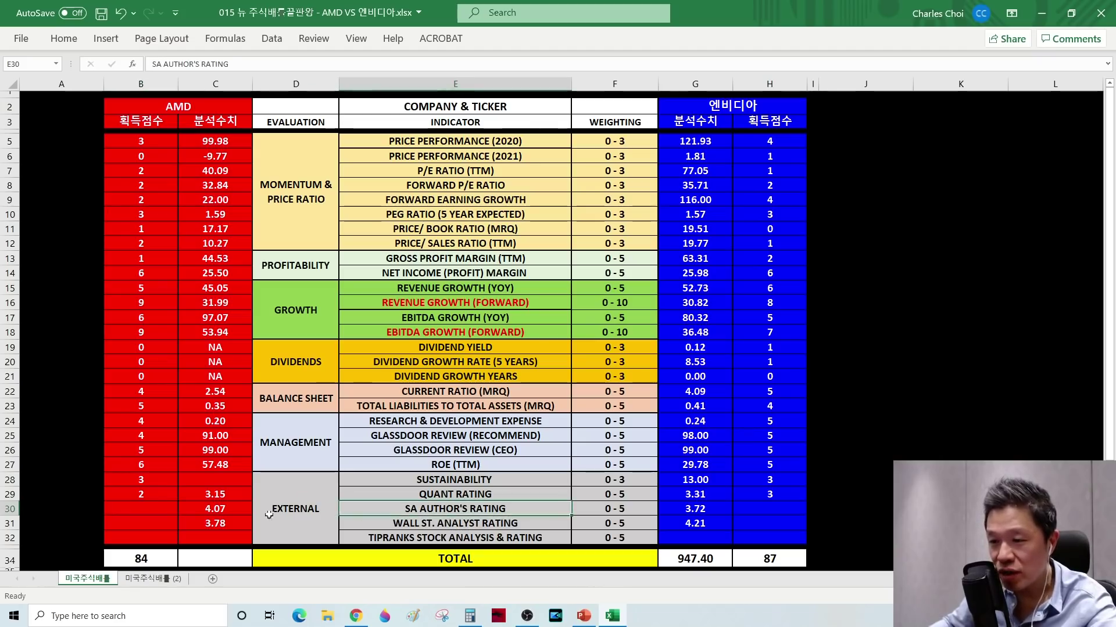
left_click(226, 510)
left_click(699, 509)
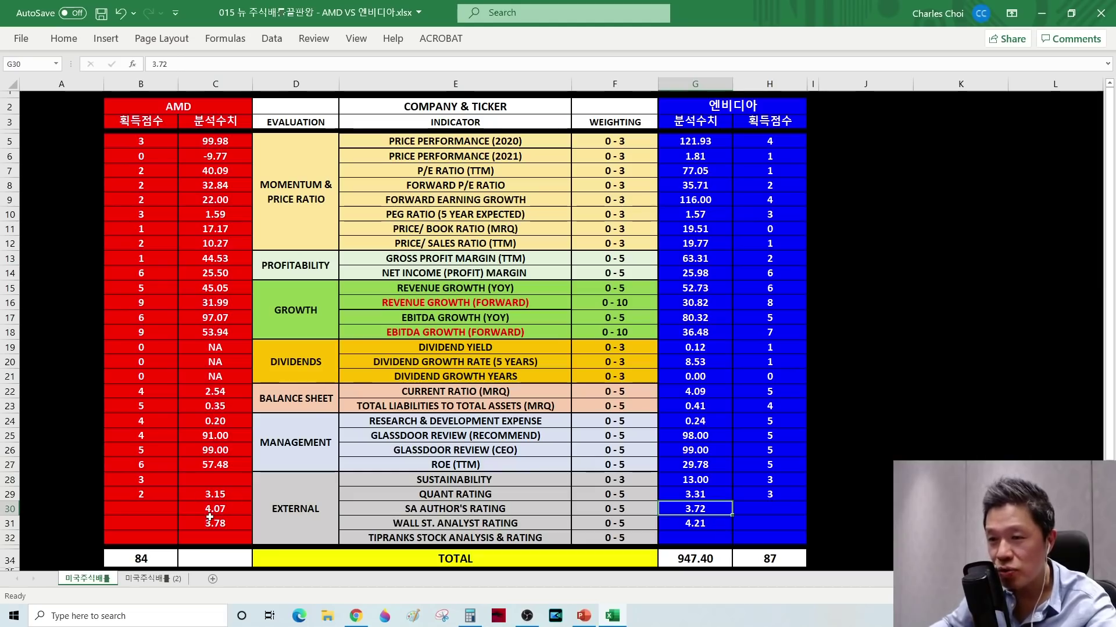
left_click(142, 513)
type("4")
key("Return")
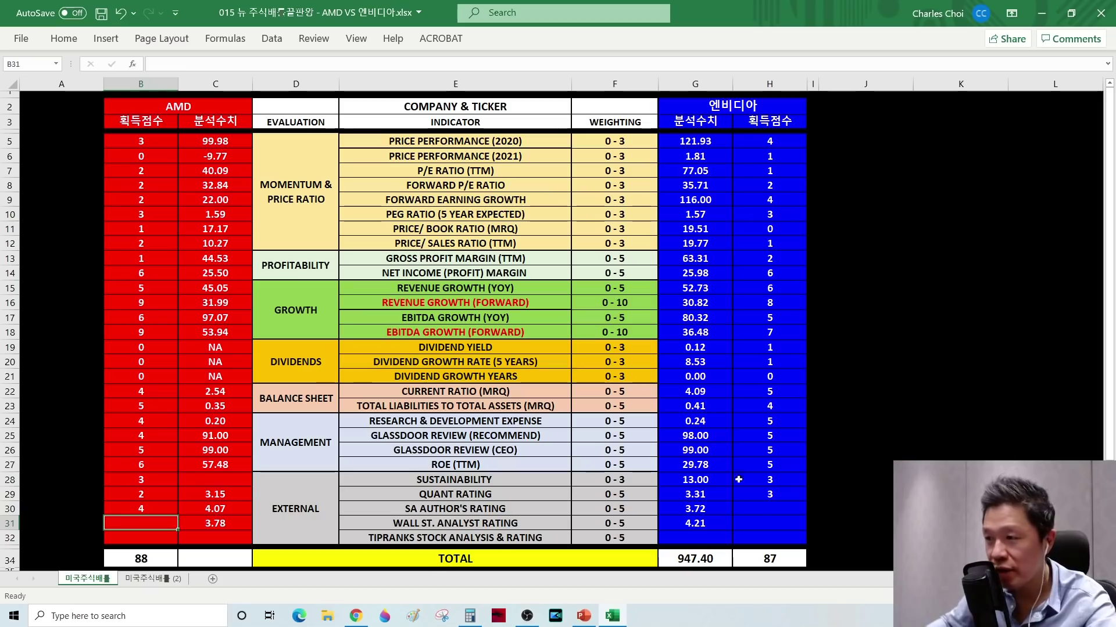
left_click(770, 510)
type("3")
key("Return")
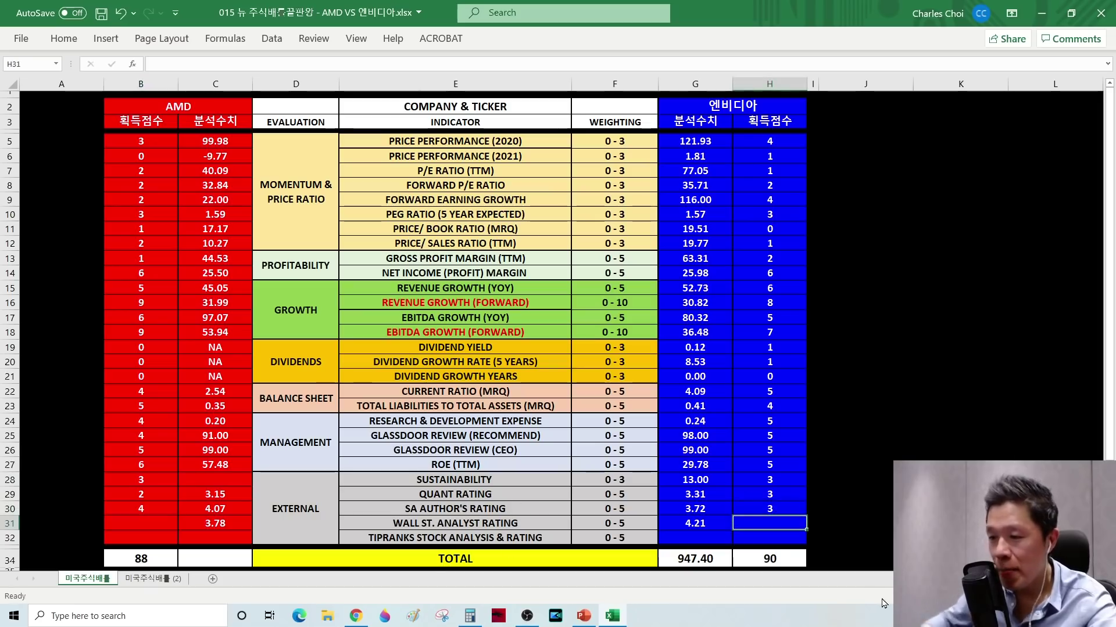
Score the Wall St. analyst rating row with 5 points for NVIDIA in H31 and 4 points for AMD in B31
left_click(454, 526)
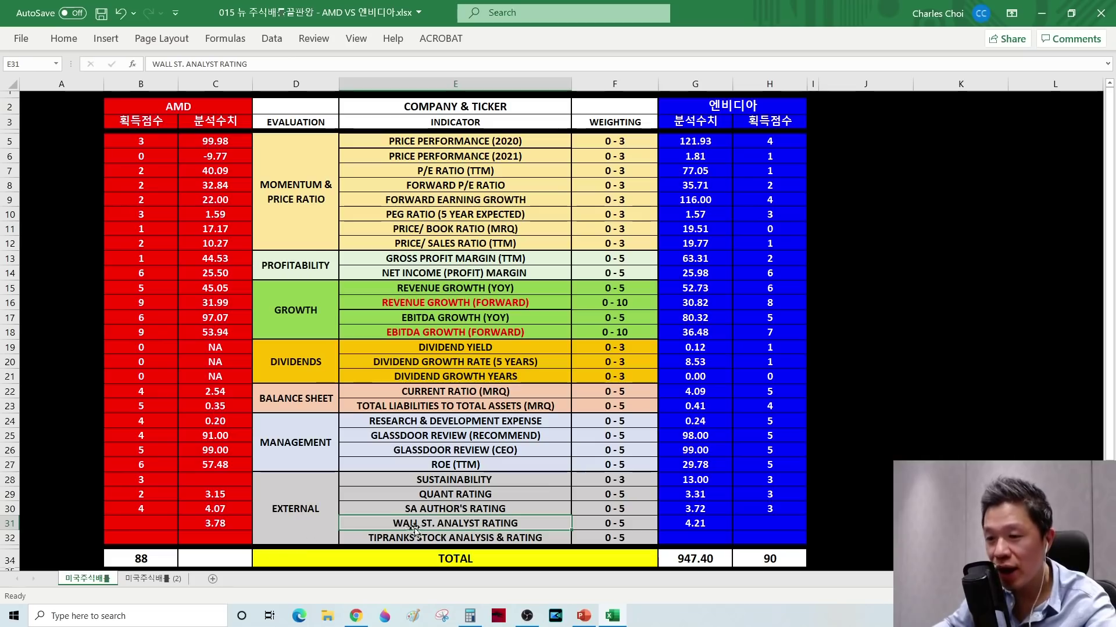
left_click(695, 524)
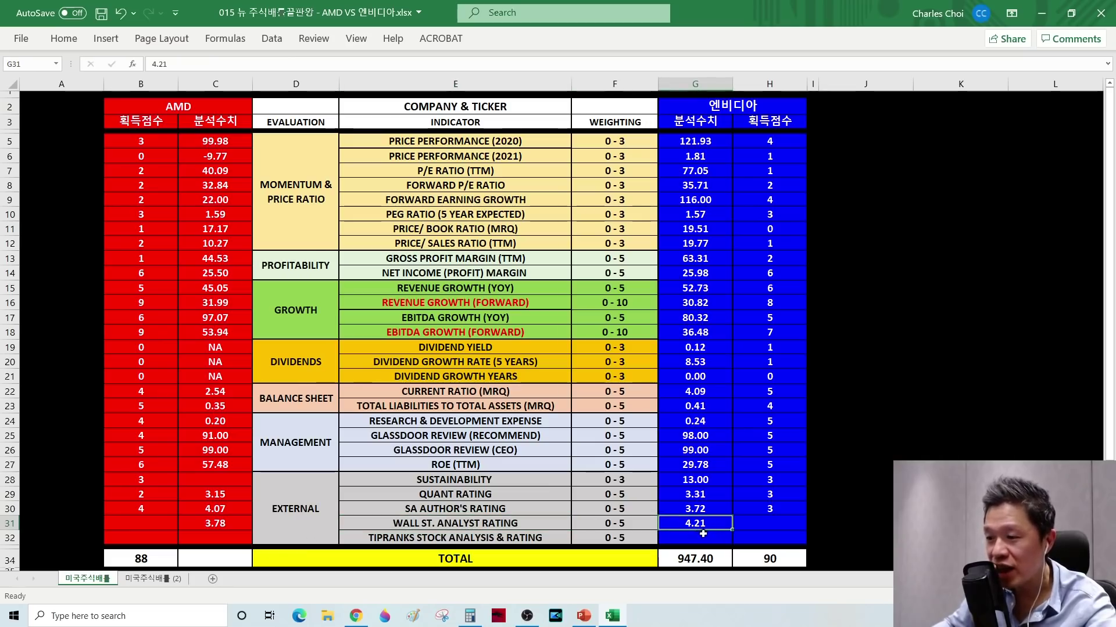
left_click(235, 525)
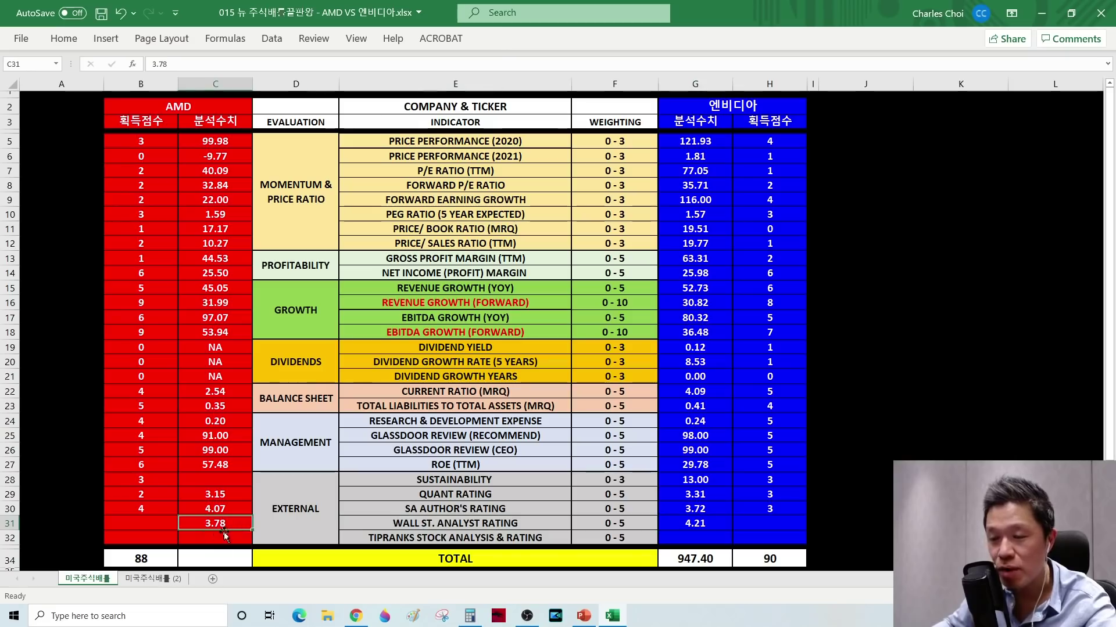
left_click(776, 526)
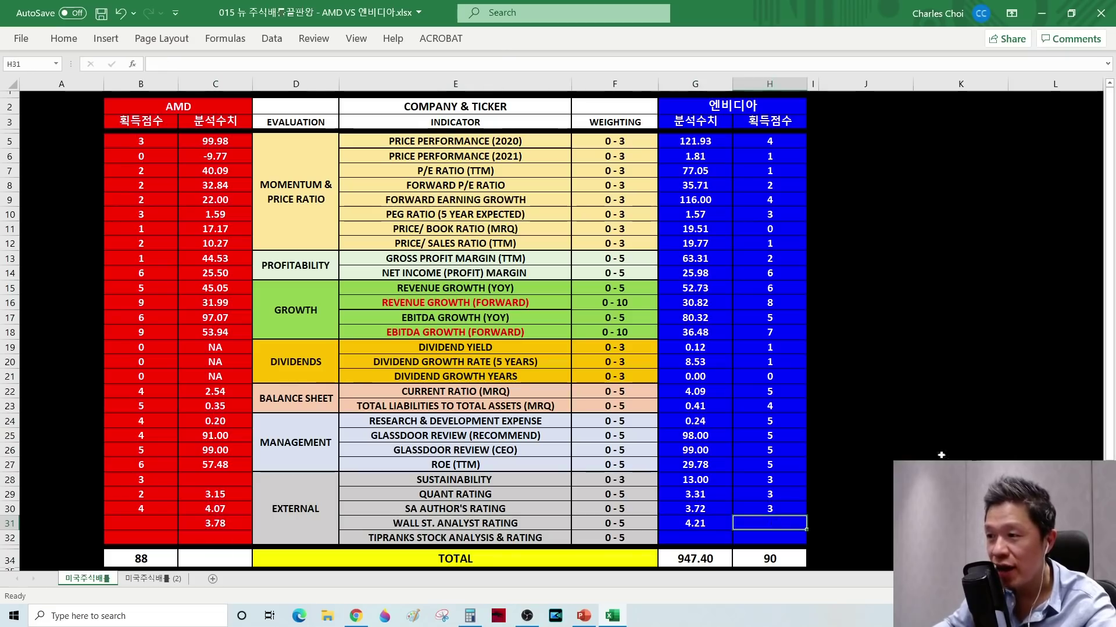
type("5")
key("Return")
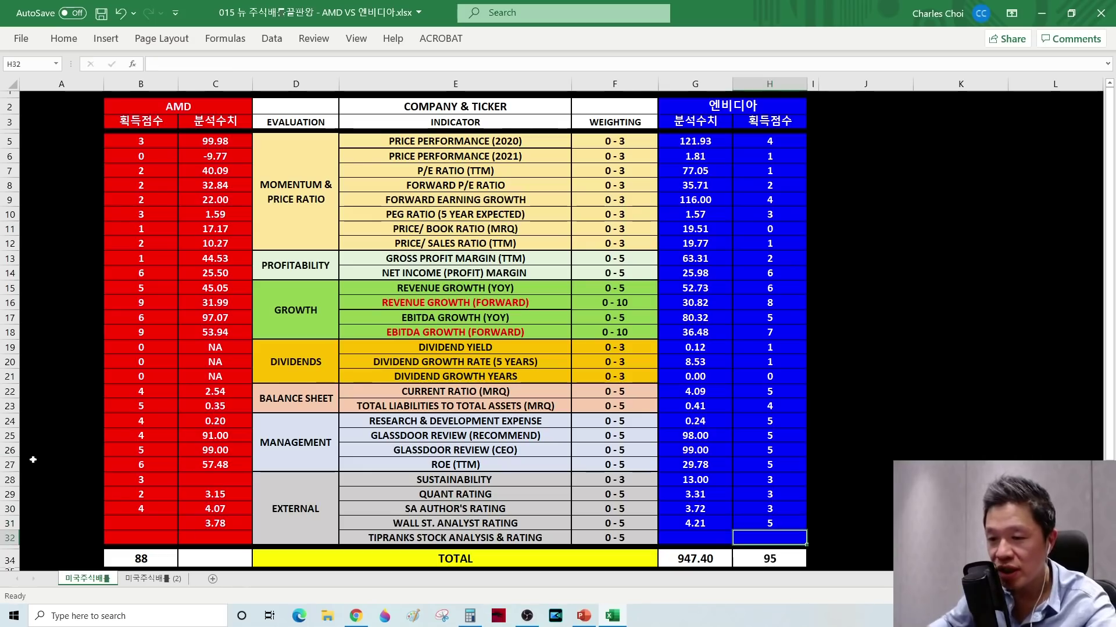
left_click(128, 522)
type("4")
key("Return")
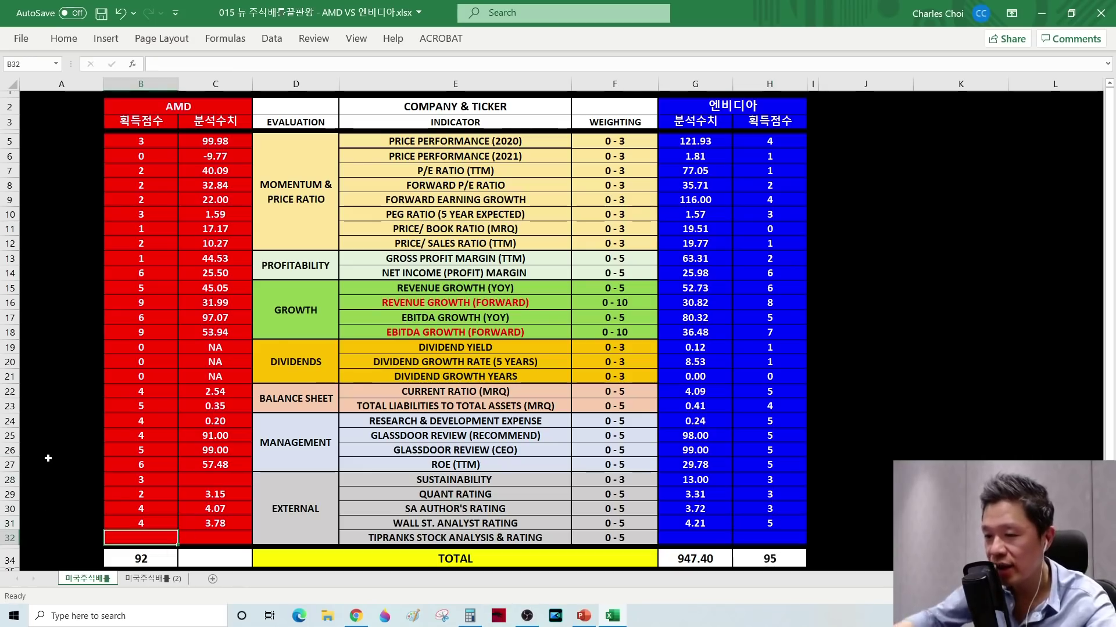
left_click(143, 561)
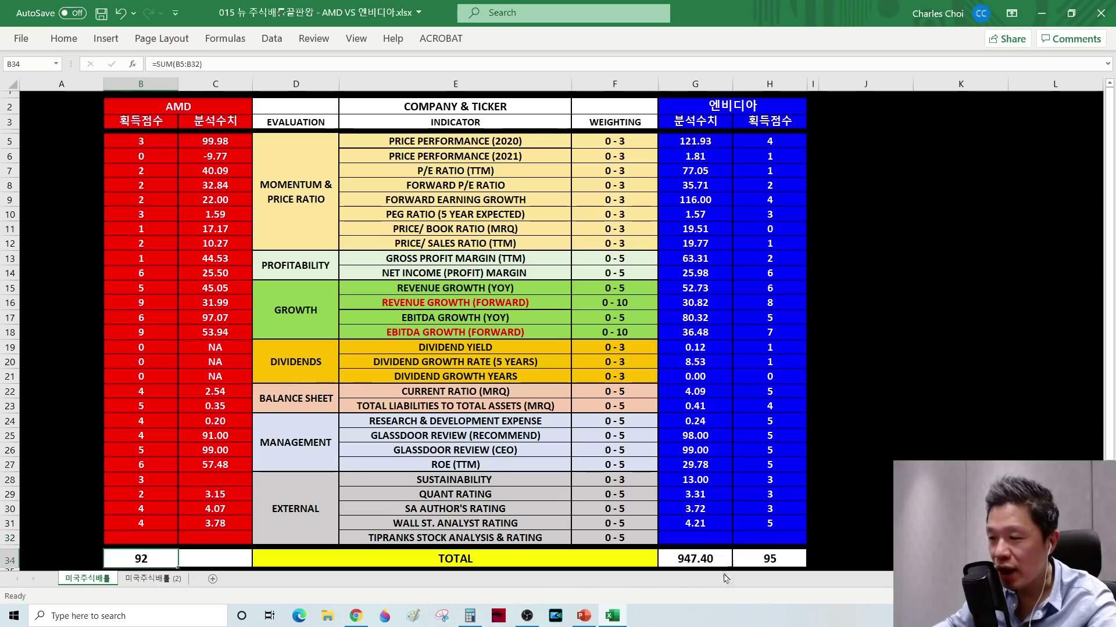
Switch to Chrome and open the AMD stock page on TipRanks in a new tab
left_click(761, 557)
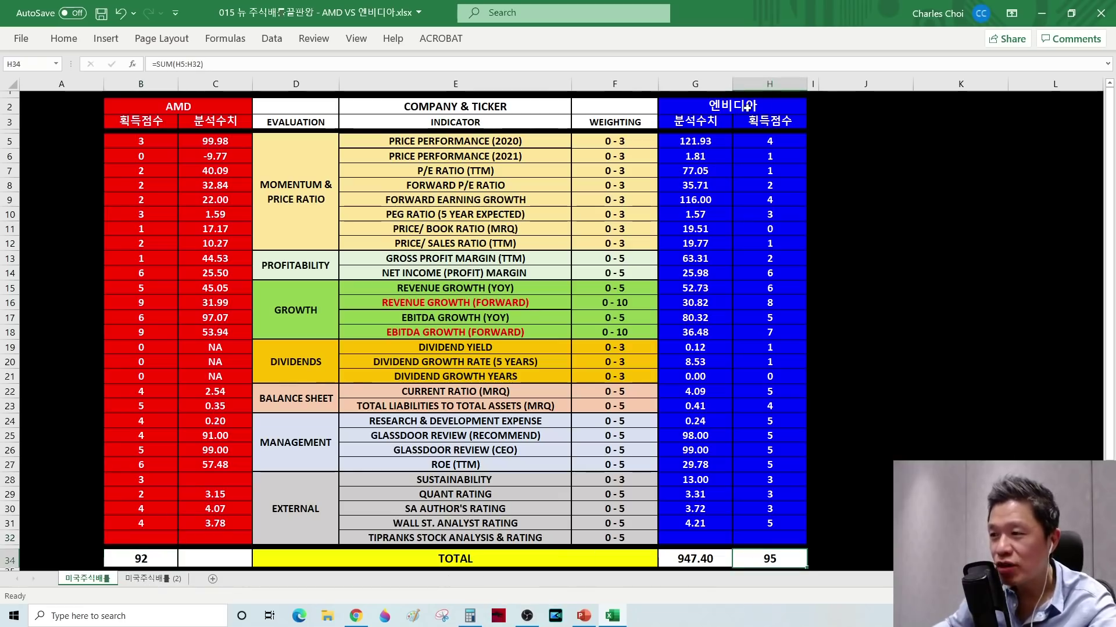
left_click(449, 540)
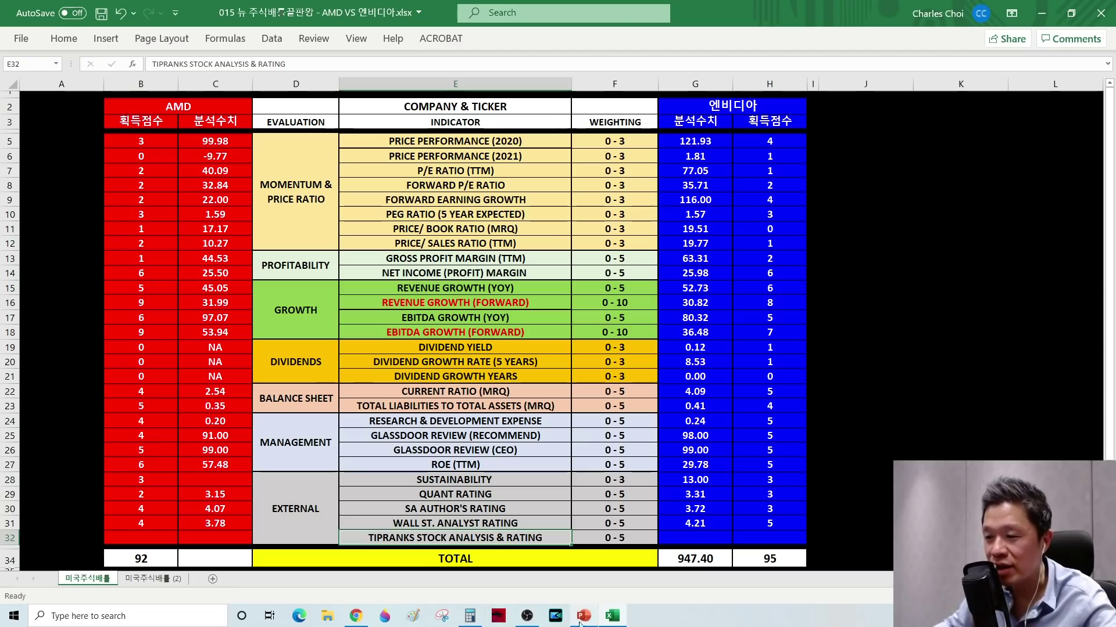
left_click(356, 617)
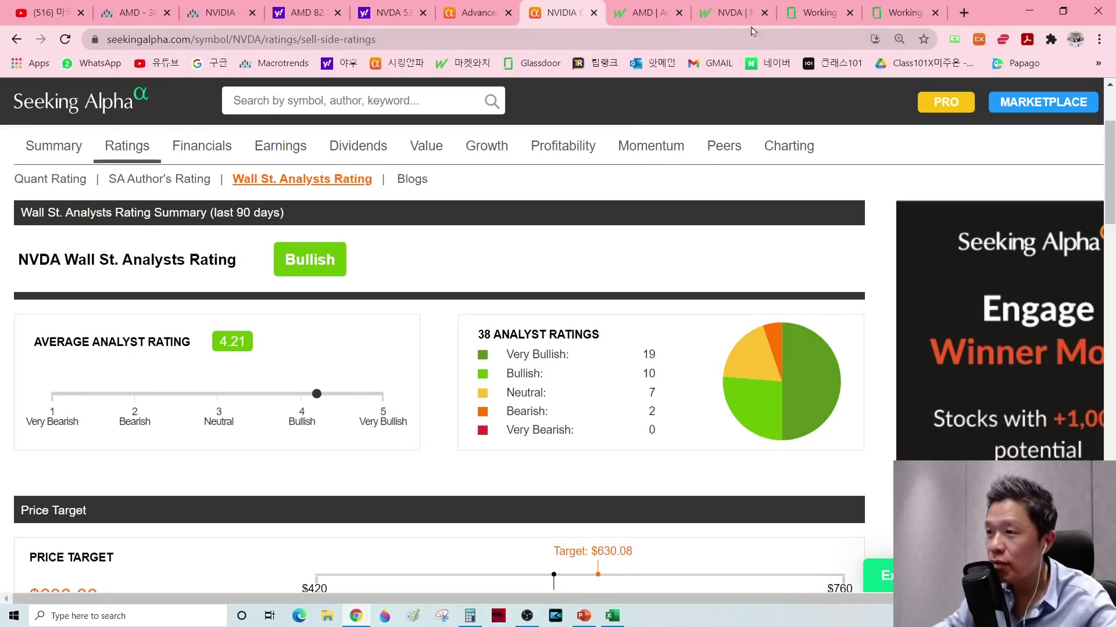
left_click(975, 22)
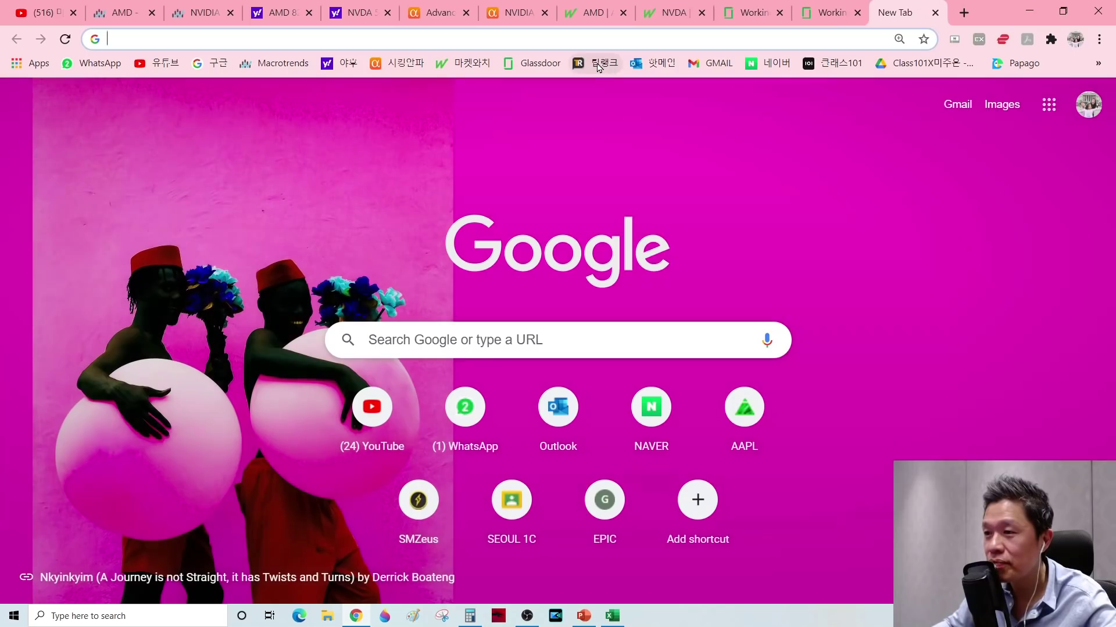
left_click(598, 64)
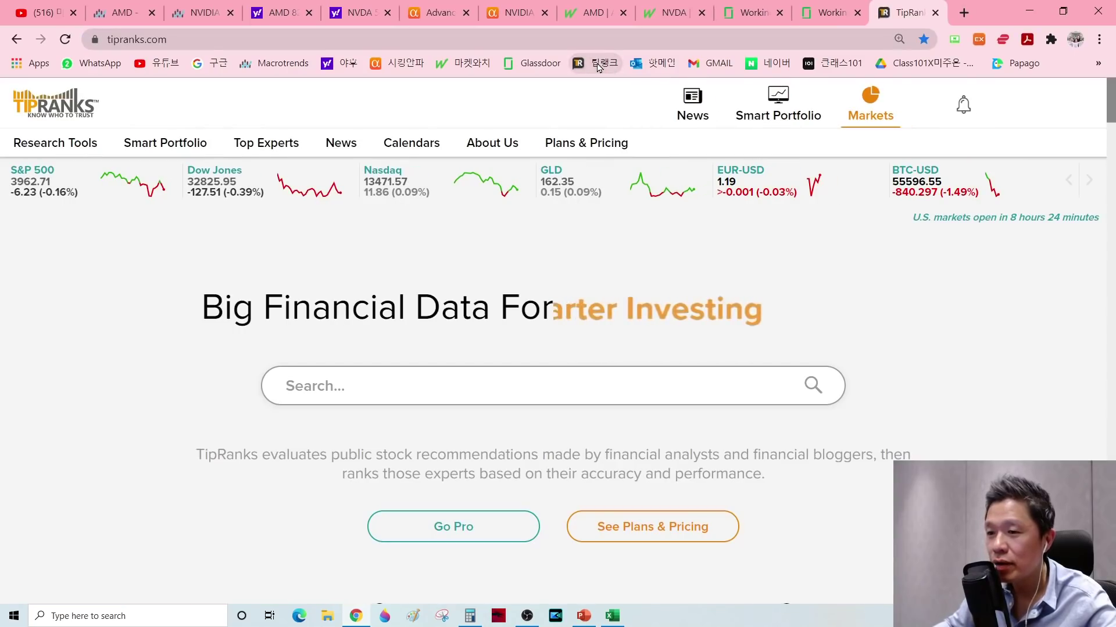
left_click(392, 386)
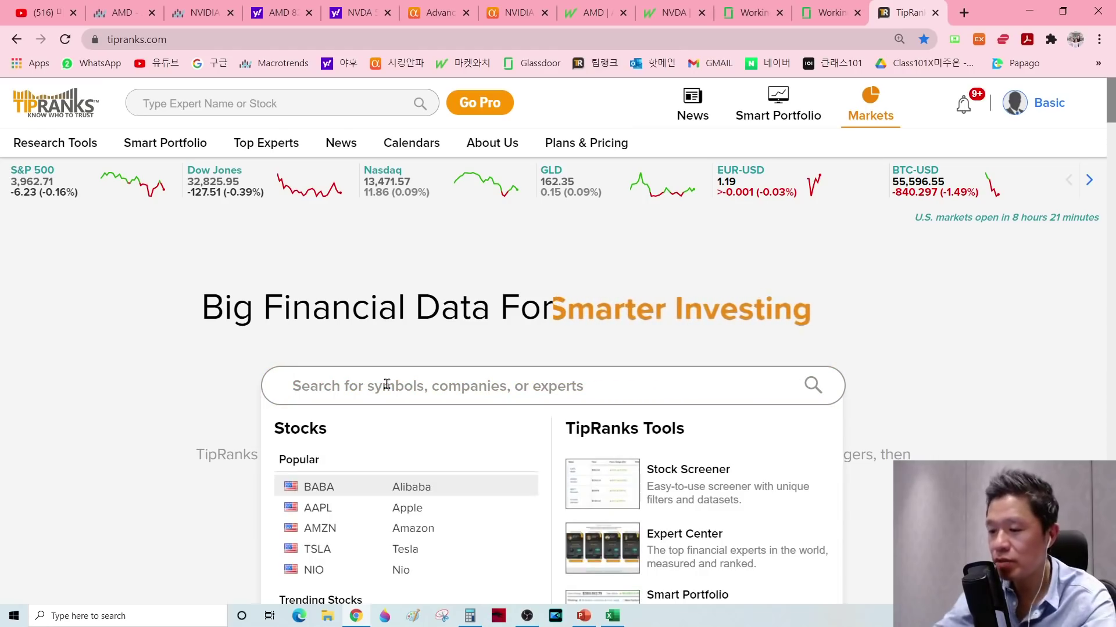
type("AMD")
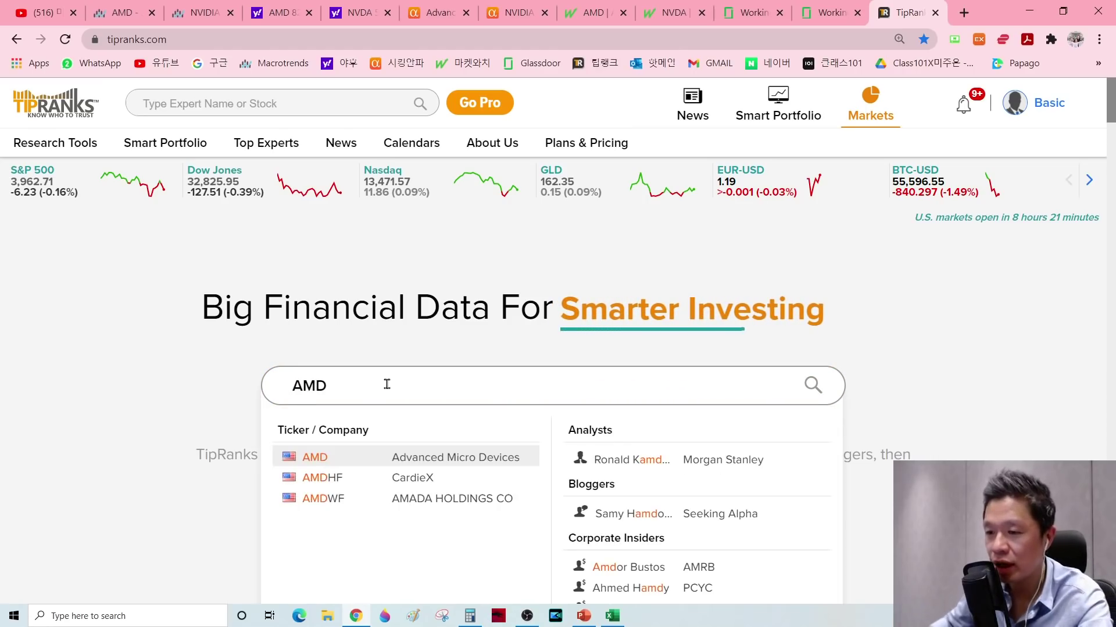
left_click(398, 457)
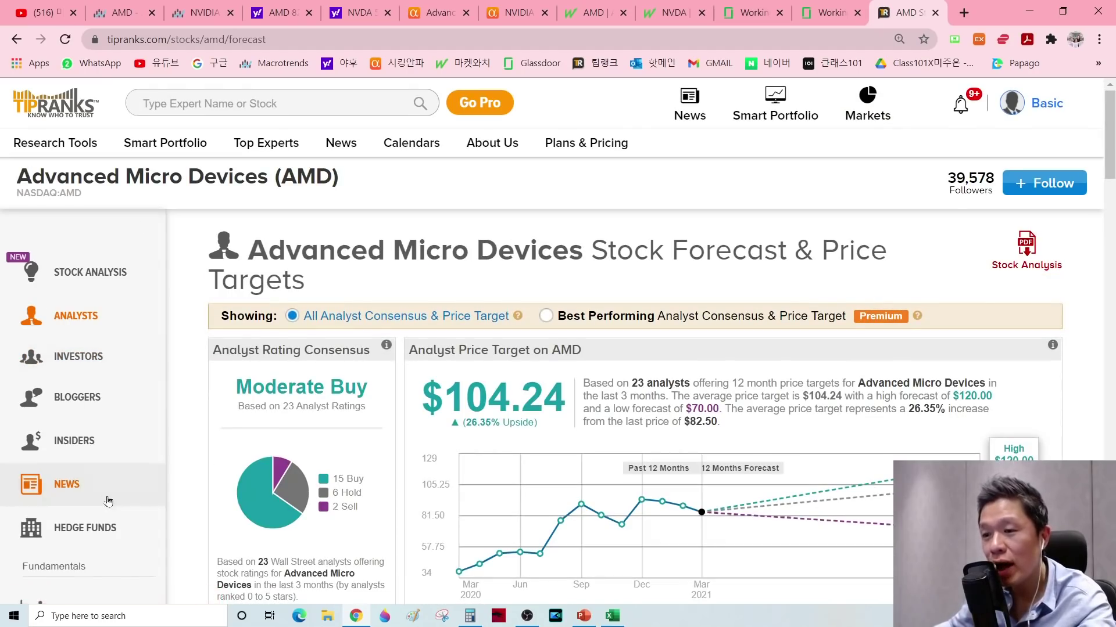
Review AMD's analyst forecasts, investor sentiment, blogger opinions, insider trading, news sentiment and hedge fund activity on TipRanks
scroll(105, 492, "down", 1)
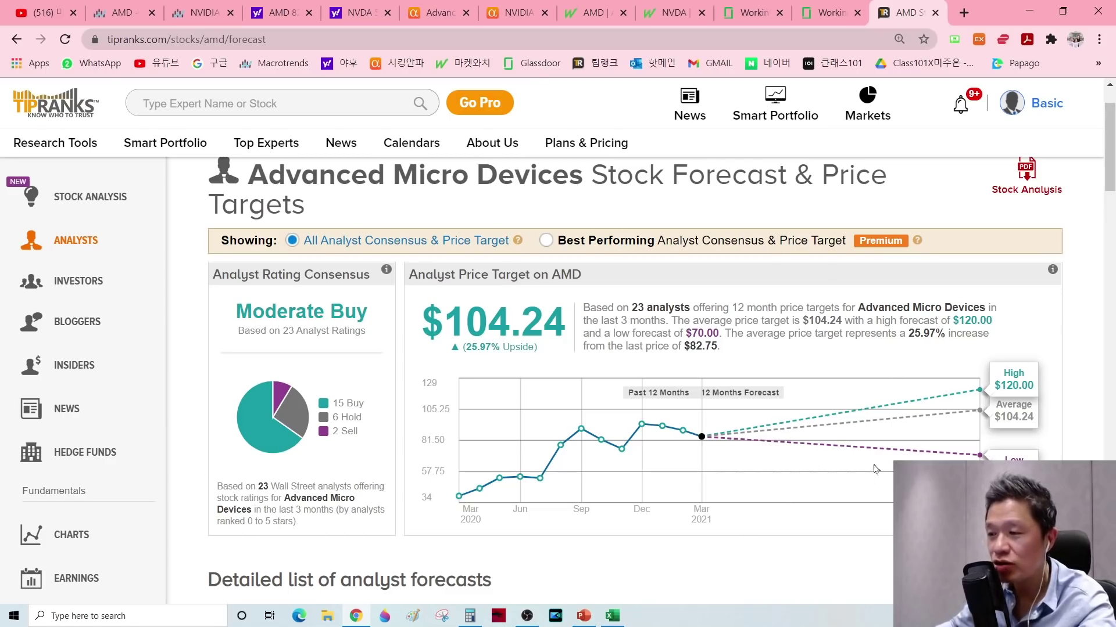
left_click(78, 281)
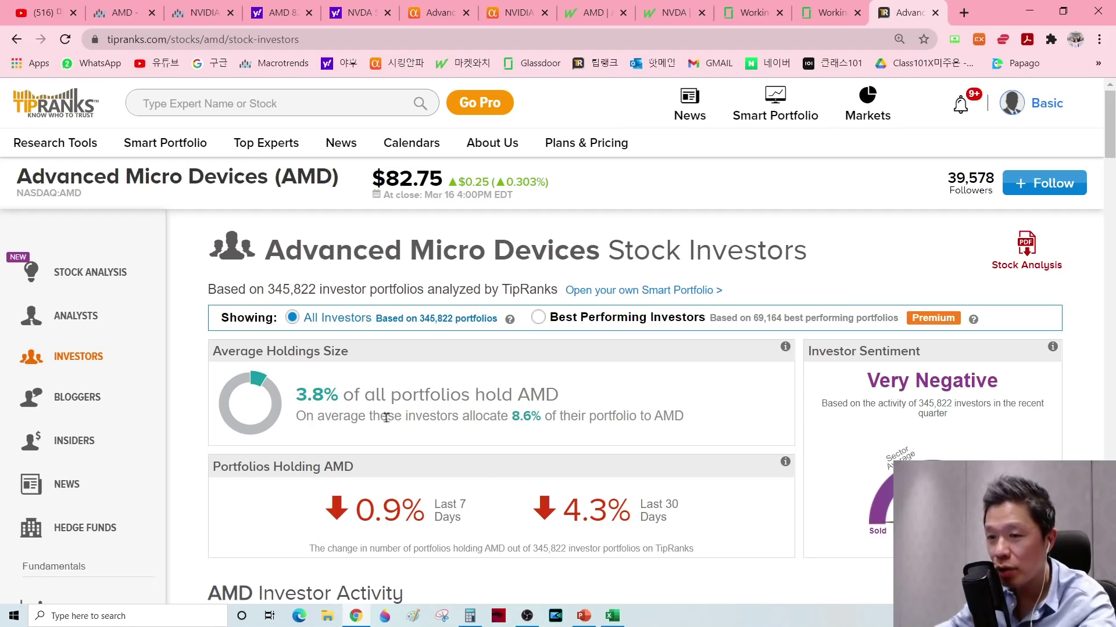
left_click(88, 402)
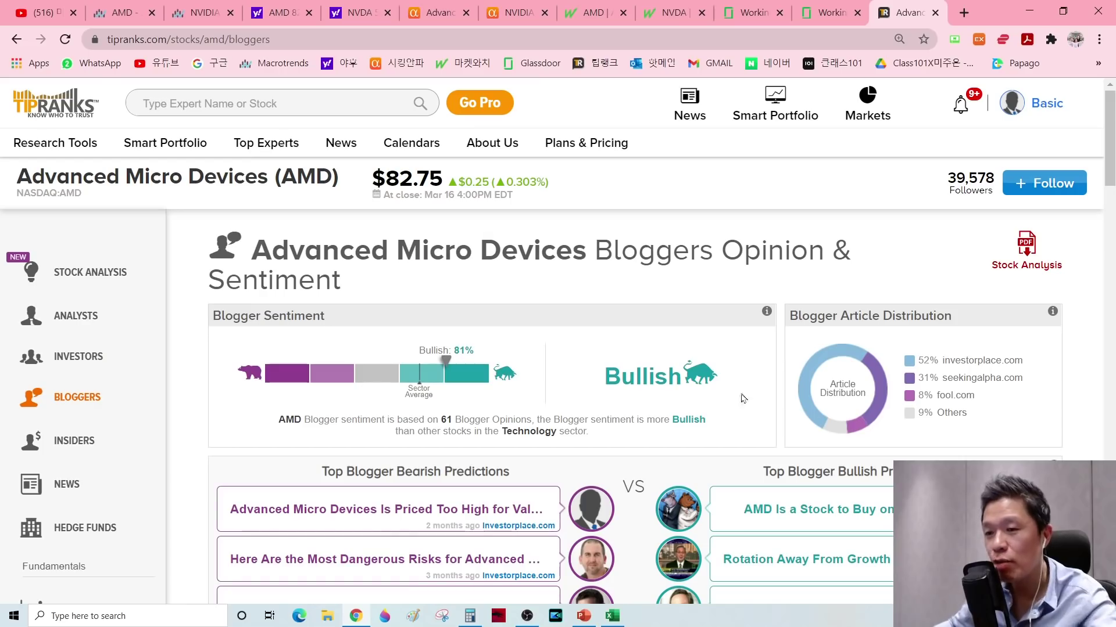
left_click(88, 448)
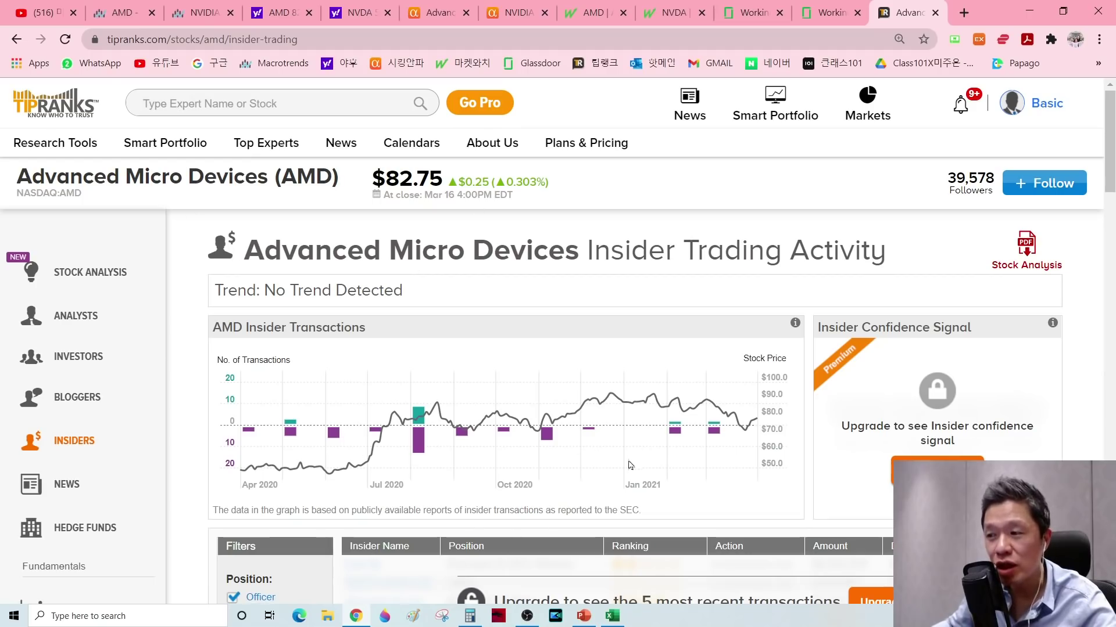
left_click(69, 485)
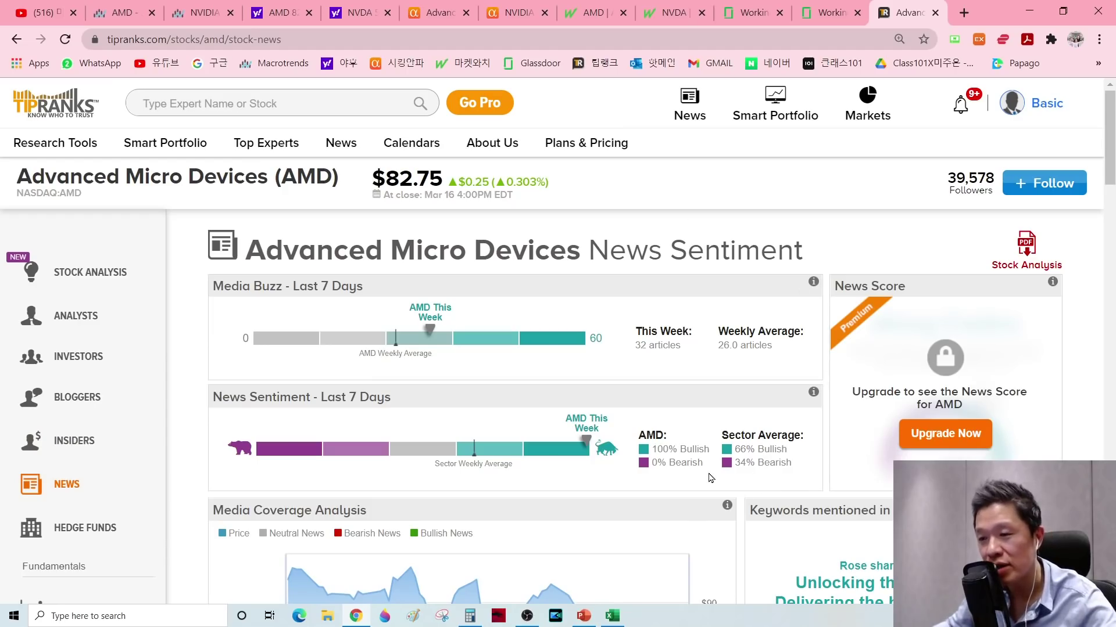
left_click(121, 525)
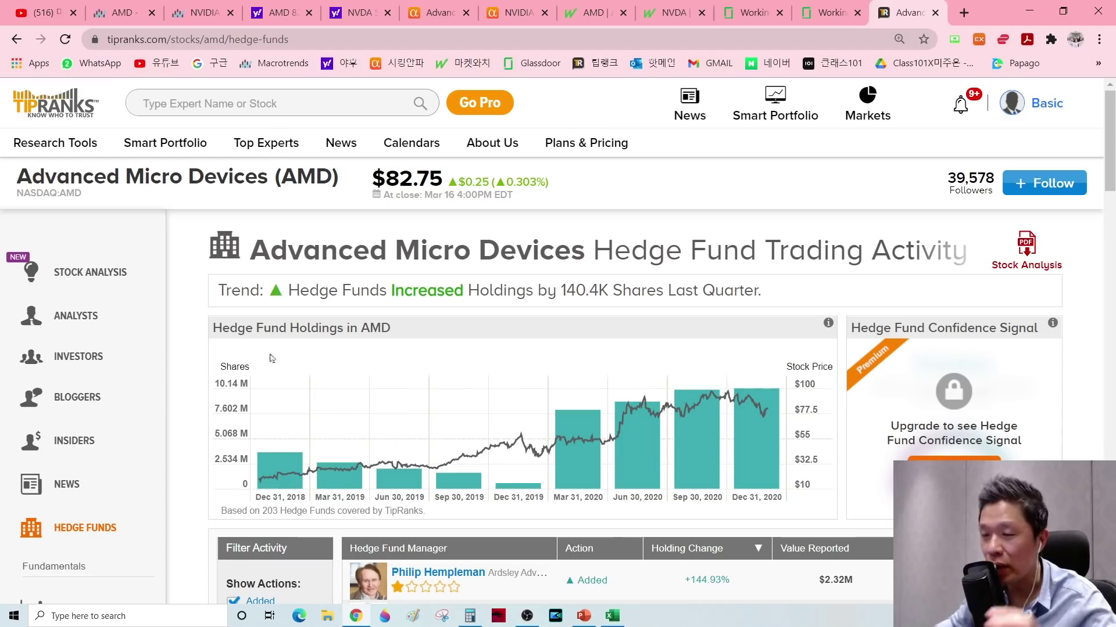
Open AMD's TipRanks stock analysis, switch to Excel and enter its Smart Score of 10 in C32
left_click(116, 275)
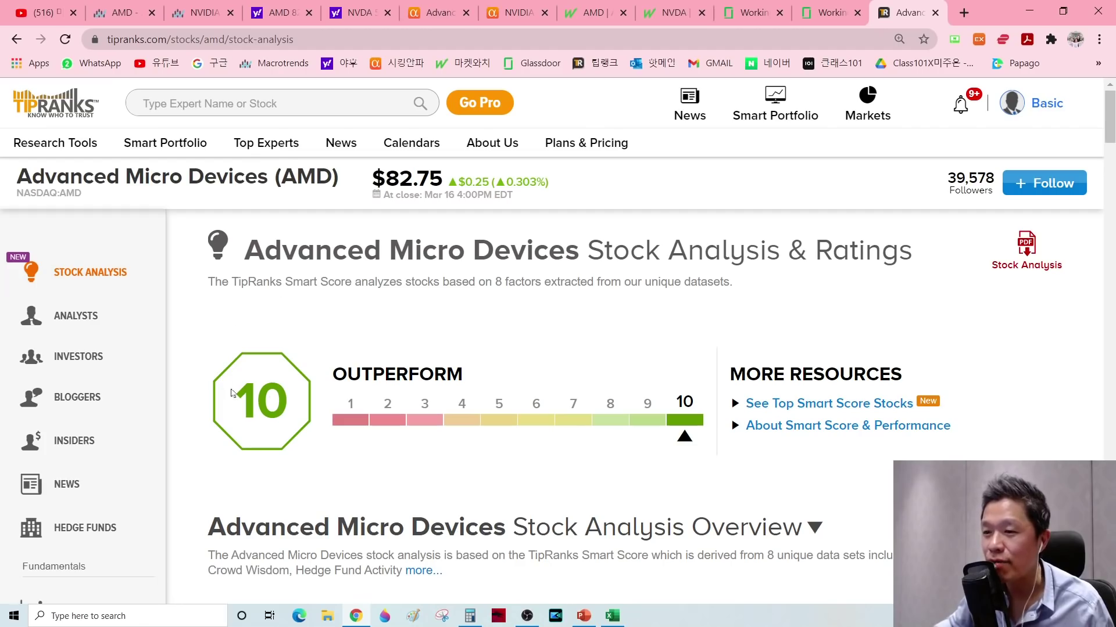
key("alt+Tab")
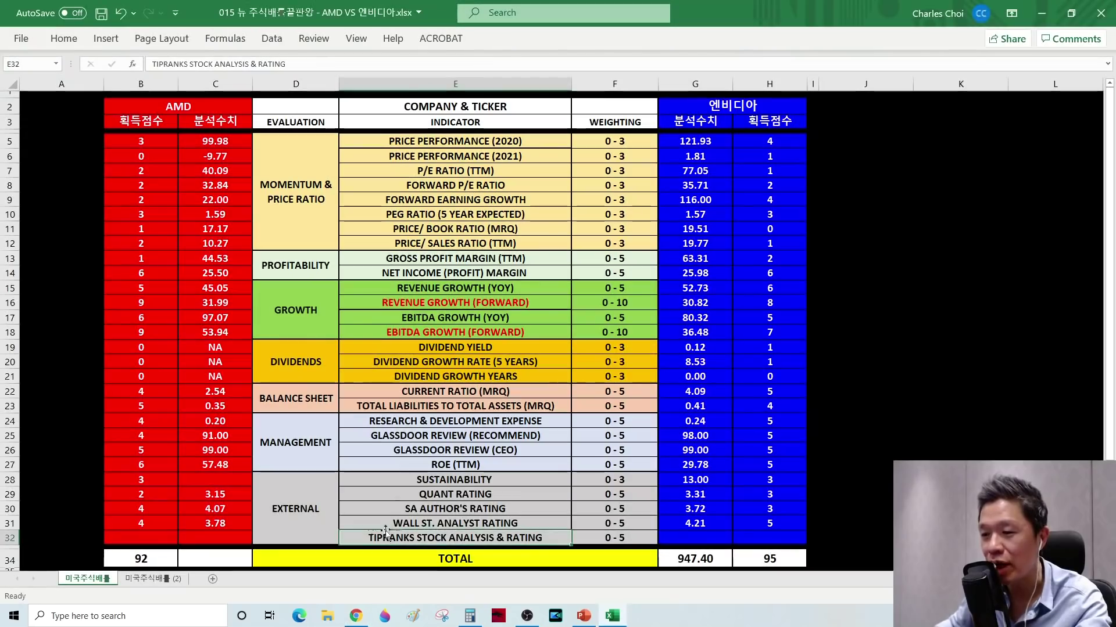
type("10")
key("Return")
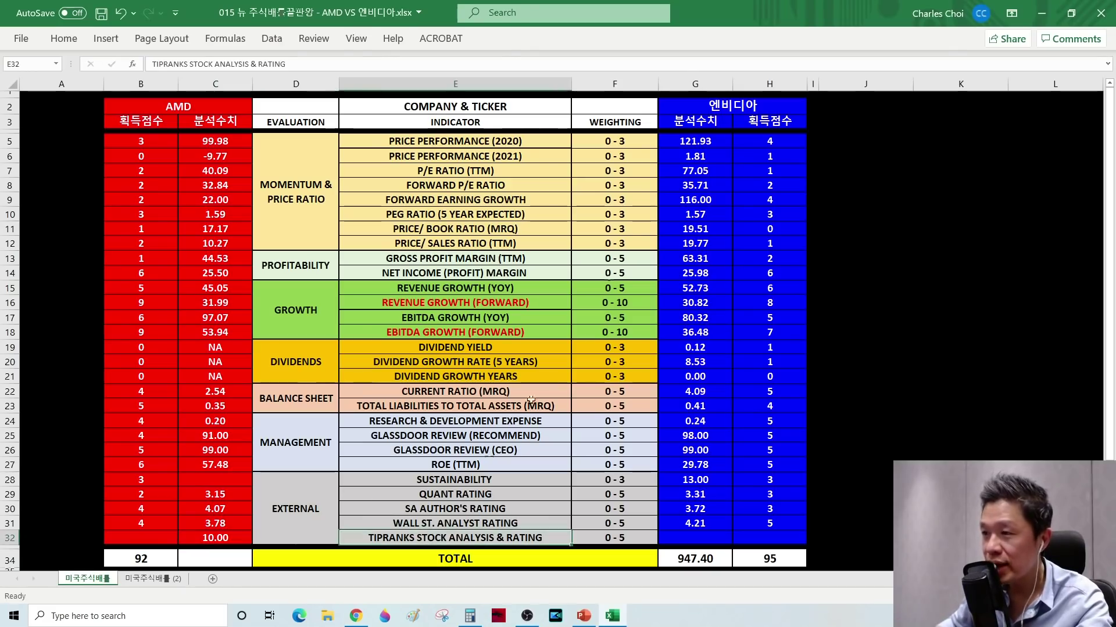
Switch to Chrome, search TipRanks for NVDA and open Nvidia's stock analysis and ratings page
key("alt+Tab")
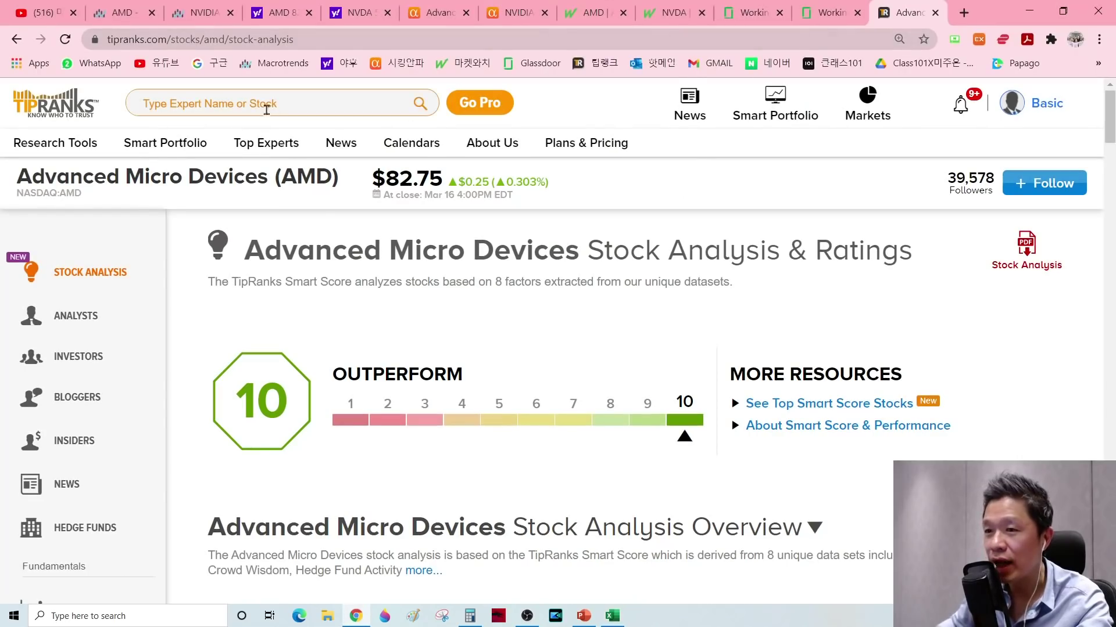
left_click(287, 105)
type("NVDA")
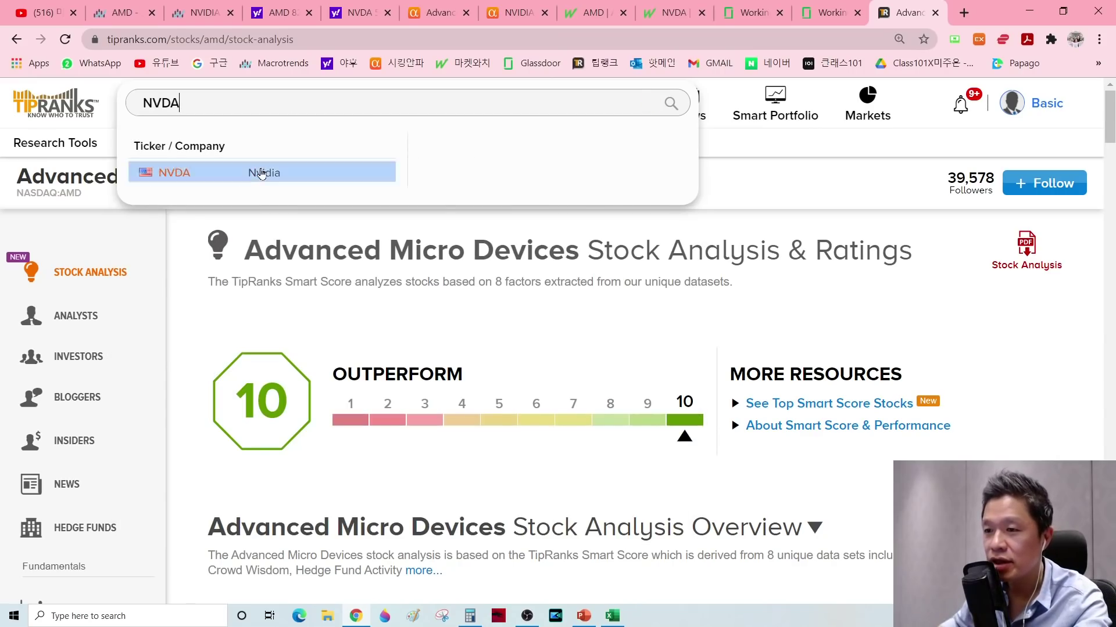
left_click(262, 174)
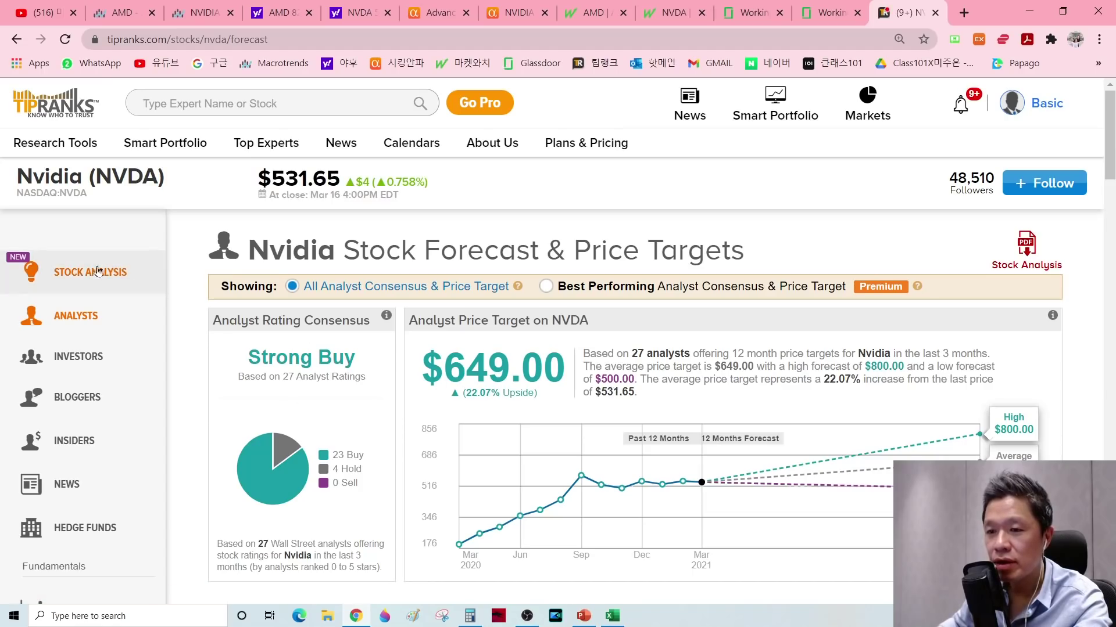
left_click(80, 273)
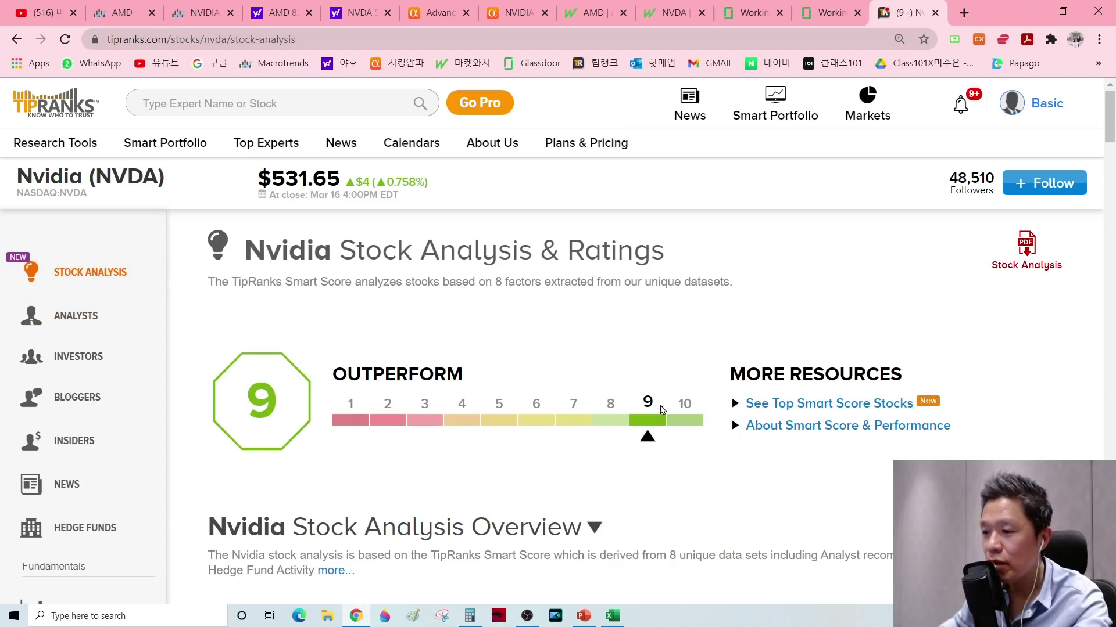
Switch to Excel and enter 9 in G32 as NVIDIA's TipRanks stock analysis rating
key("alt+Tab")
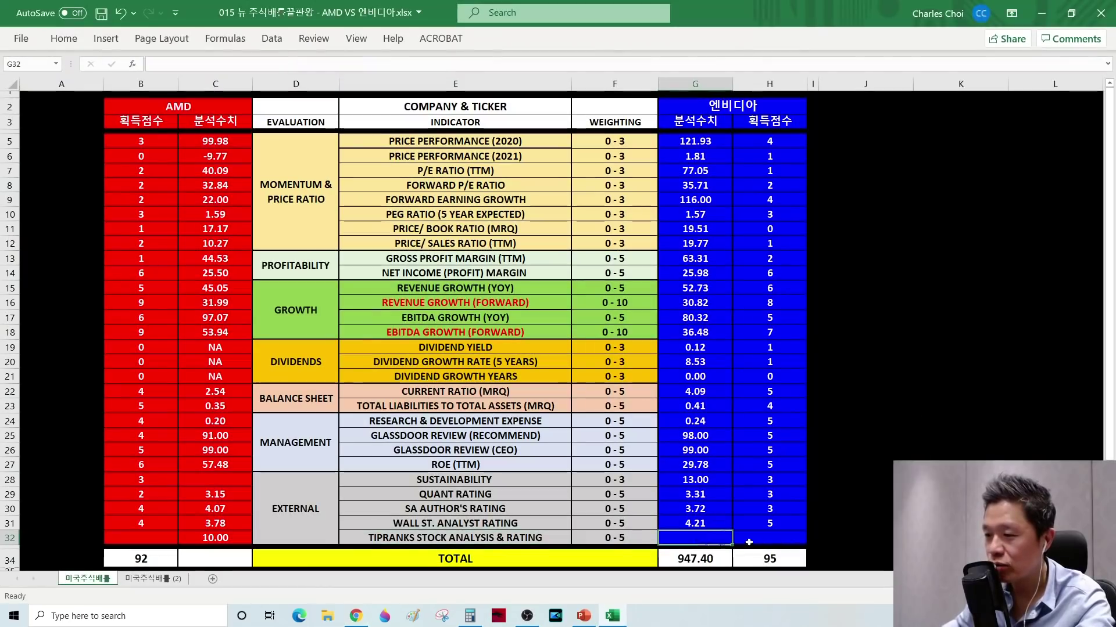
type("9")
key("Return")
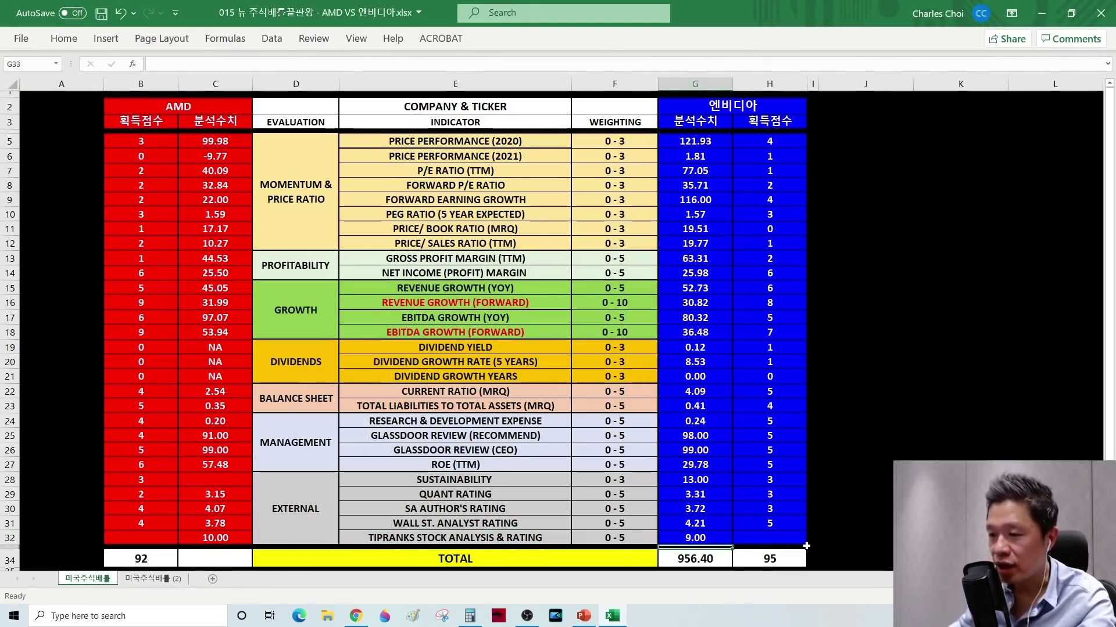
Score the TipRanks stock analysis row with 6 points for AMD in B32 and 4 points for NVIDIA in H32
left_click(620, 534)
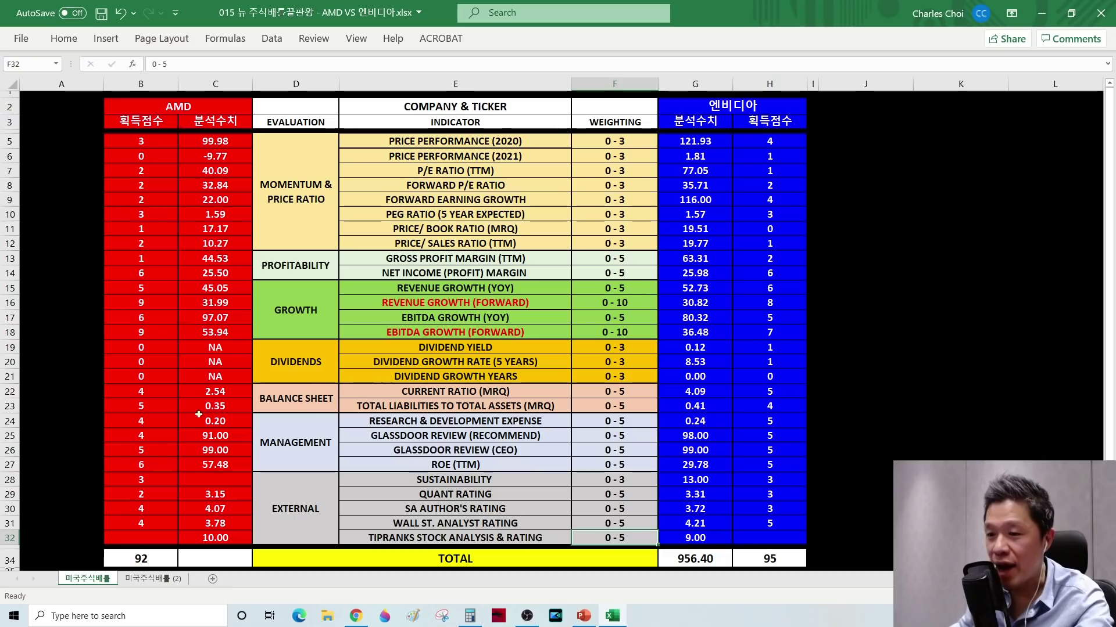
left_click(152, 538)
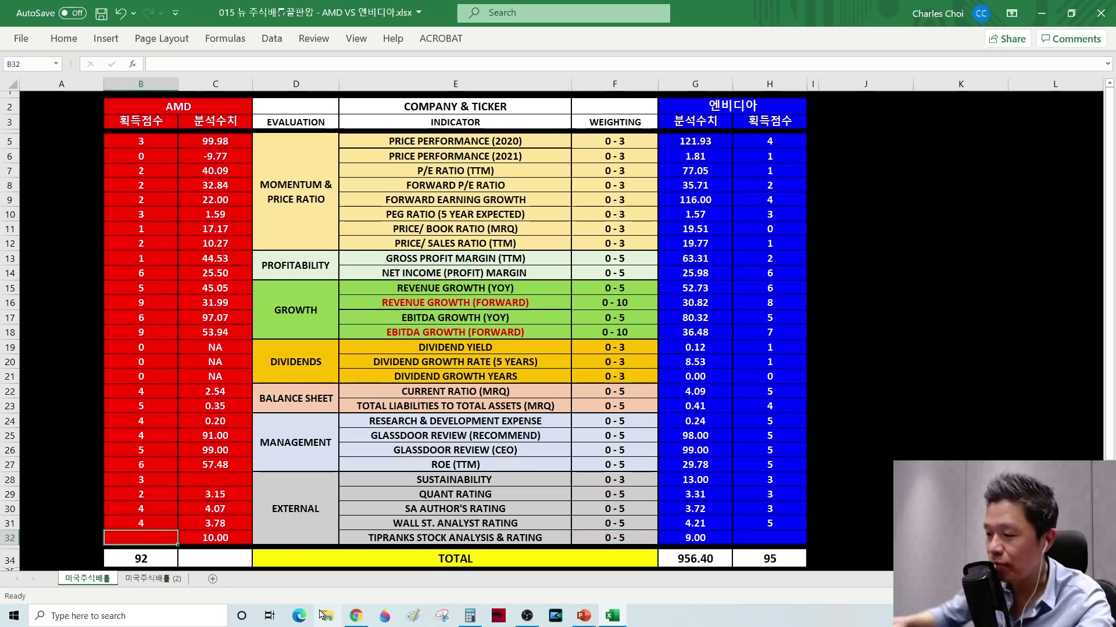
type("5")
key("Return")
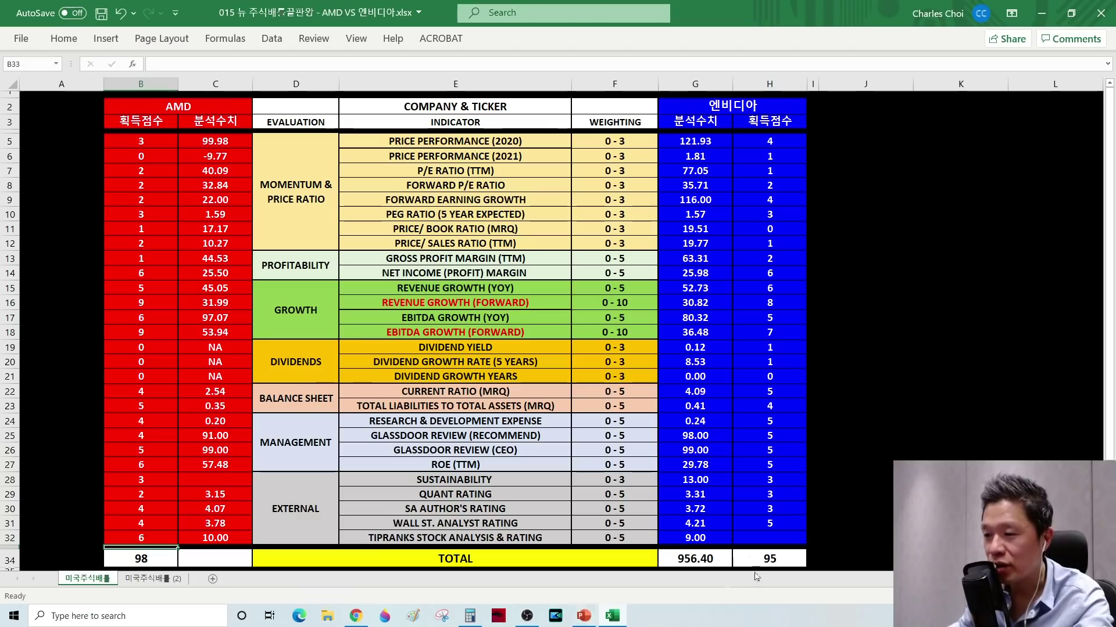
left_click(695, 538)
left_click(770, 537)
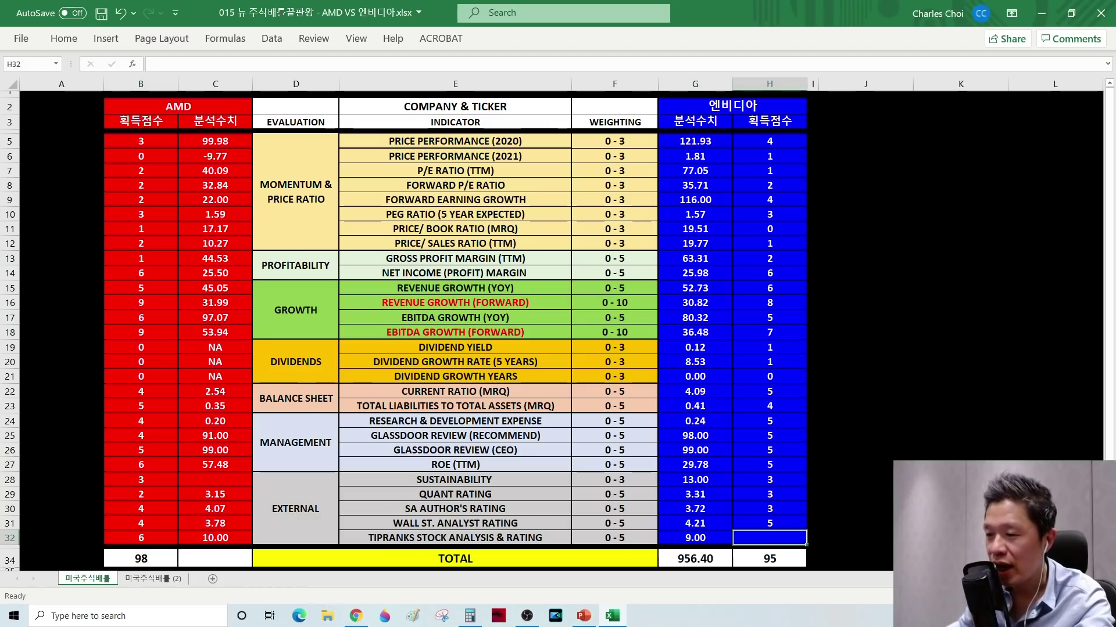
type("4")
key("Return")
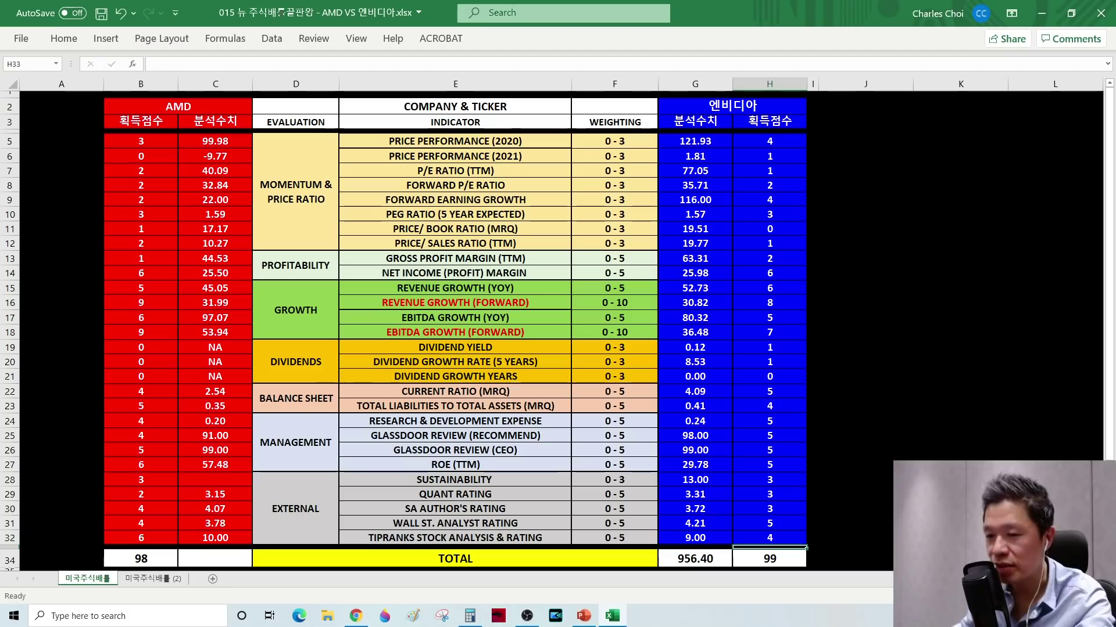